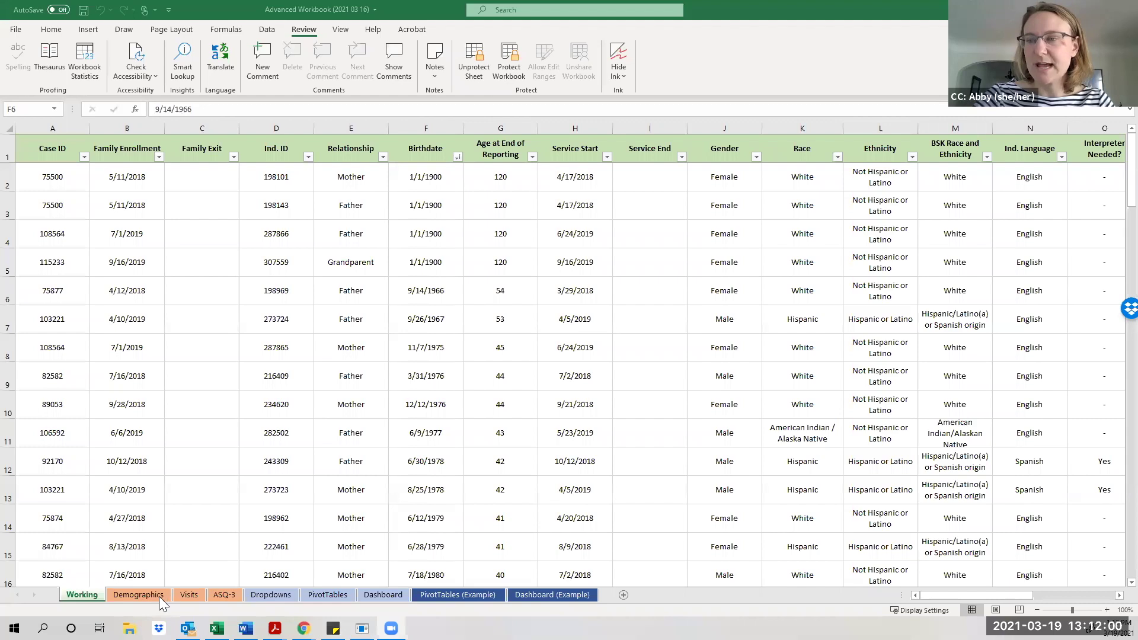
Look through the Dropdowns, PivotTables, Dashboard and PivotTables (Example) sheets, then return to Working.
left_click(258, 597)
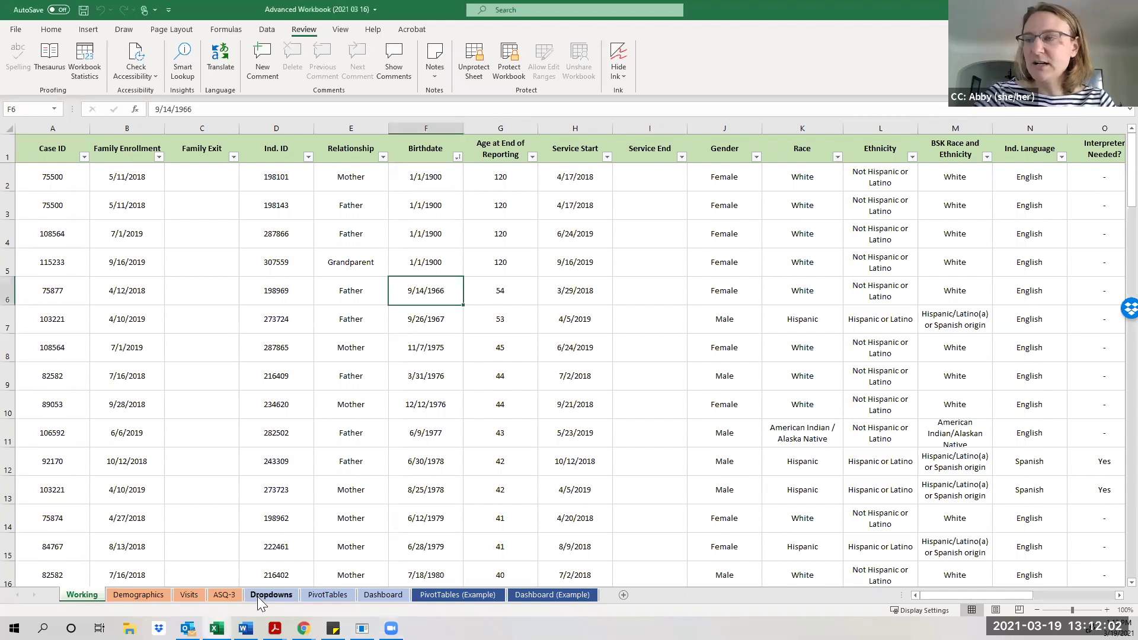
left_click(265, 597)
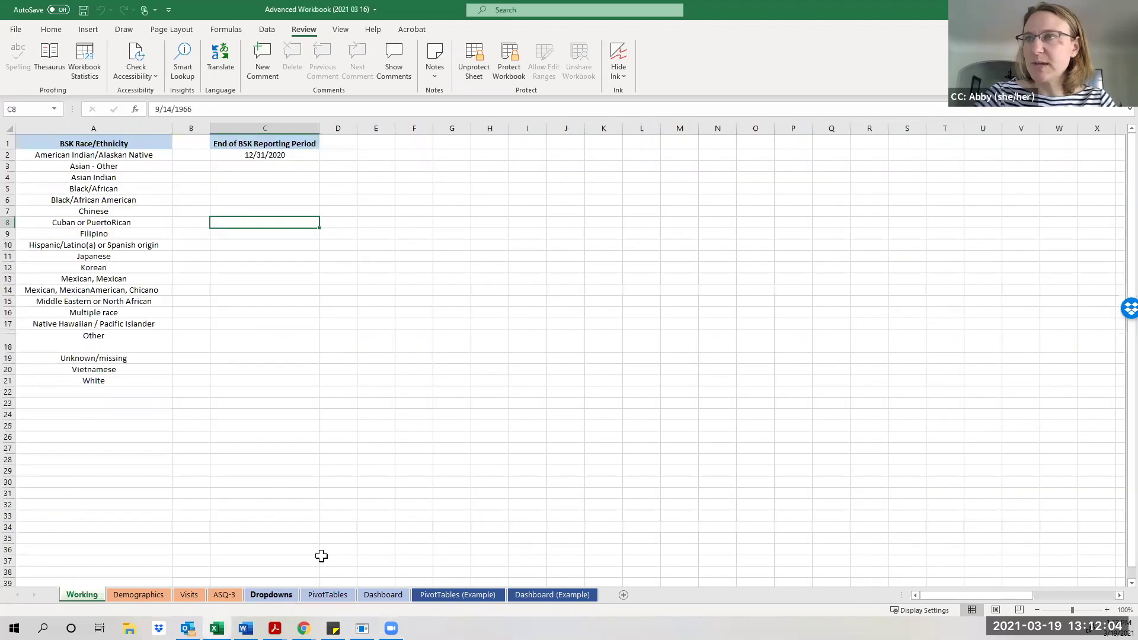
left_click(327, 595)
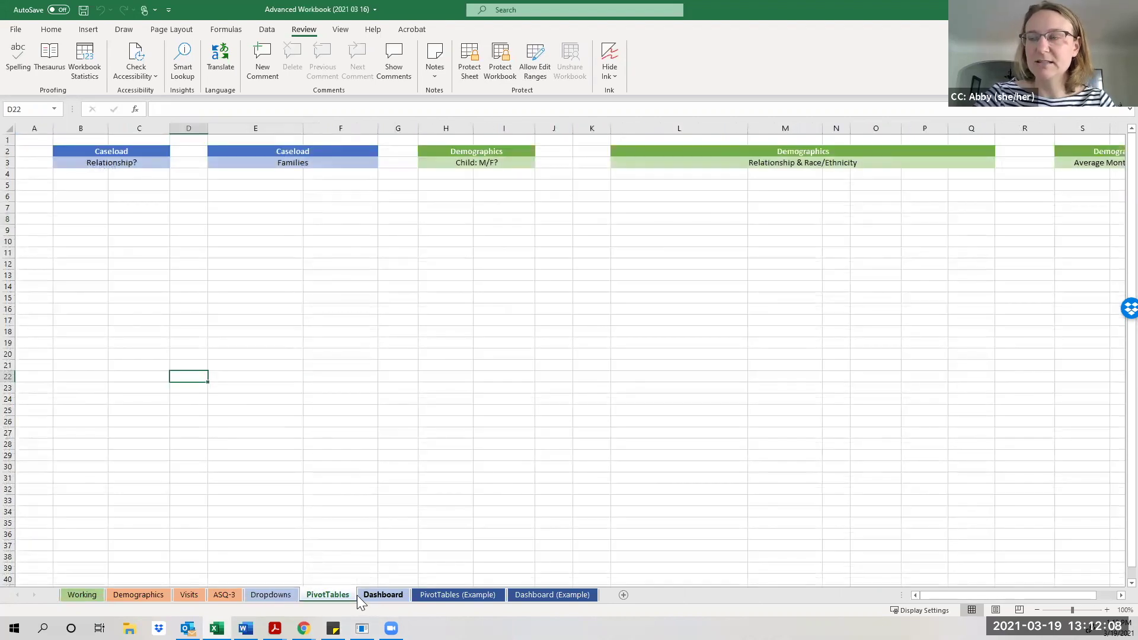
left_click(387, 595)
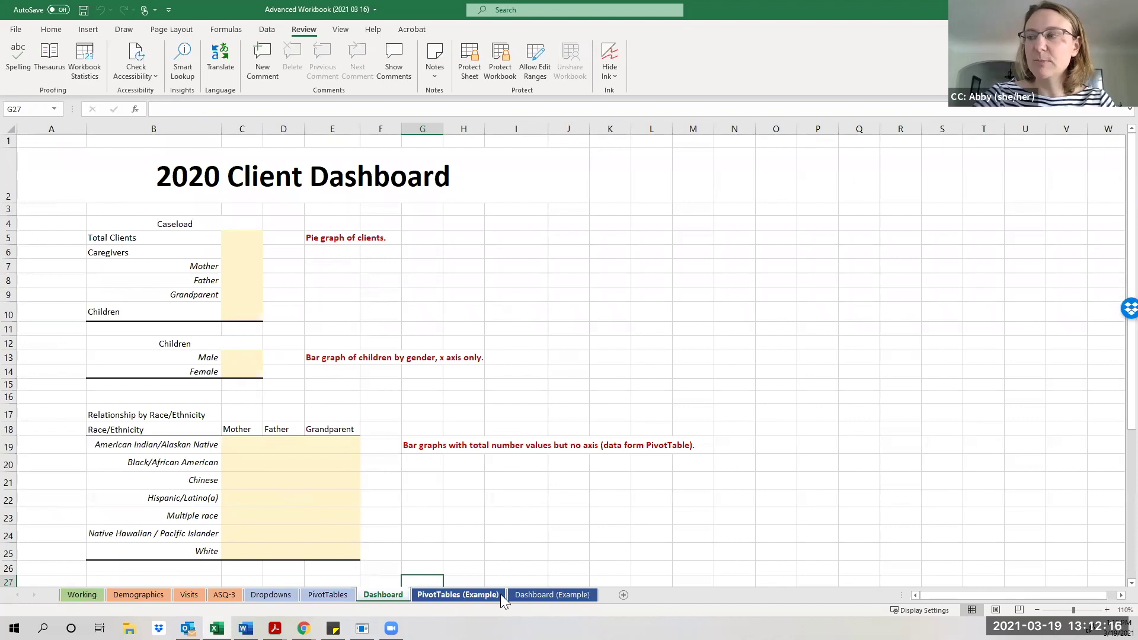
left_click(474, 594)
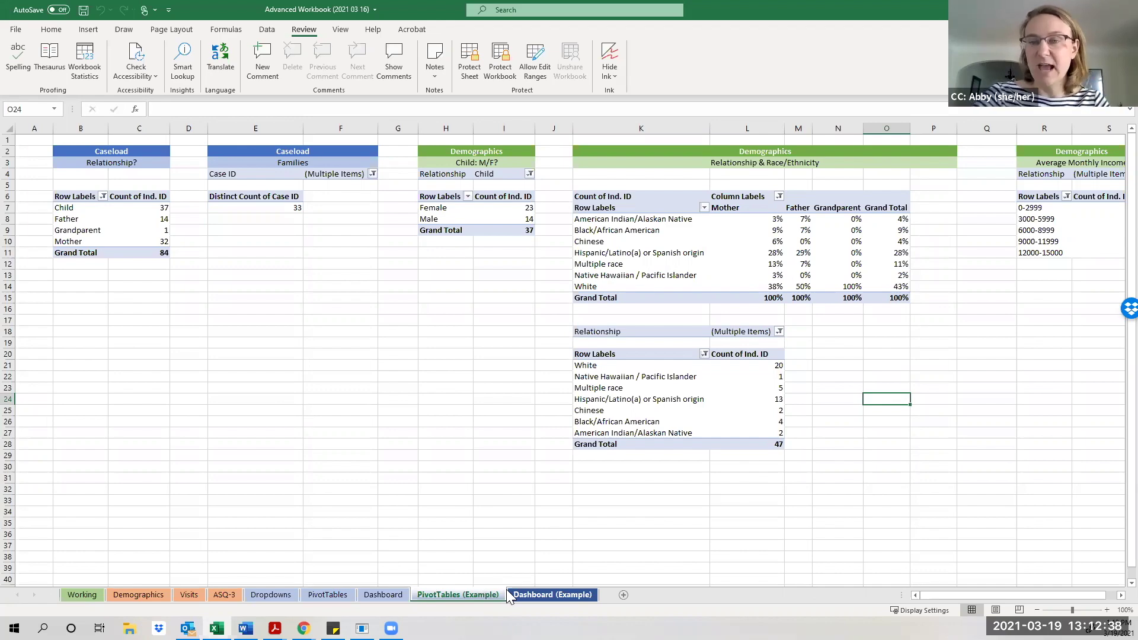
left_click(89, 592)
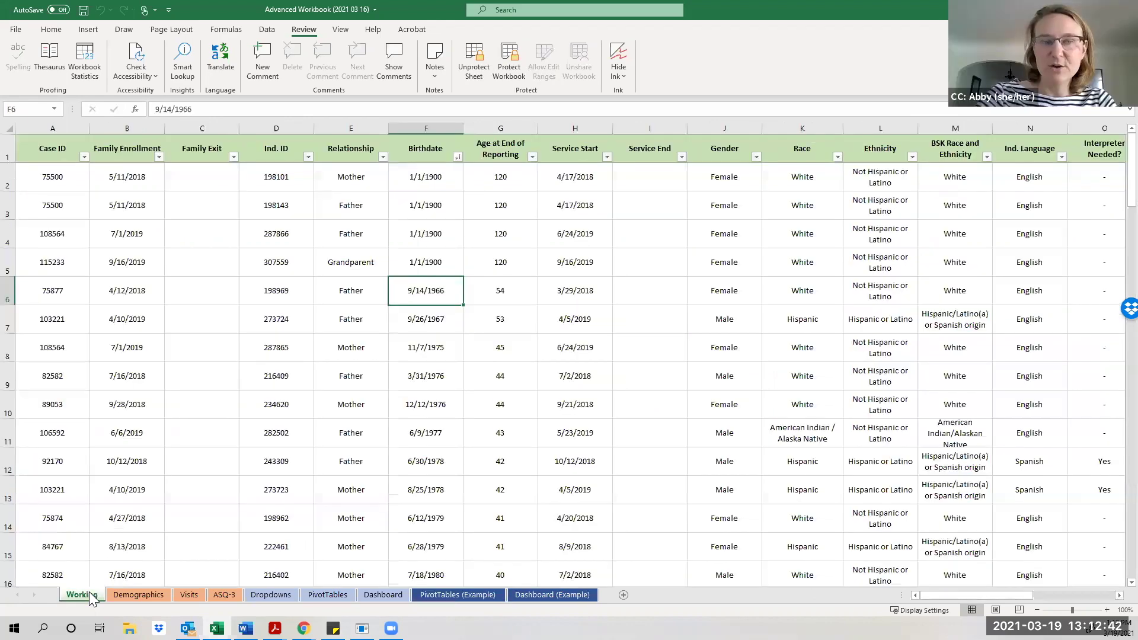
Try editing row 10's Relationship, dismiss the protected-sheet warning, and start Unprotect Sheet.
left_click(166, 415)
left_click(255, 403)
double_click(371, 404)
left_click(573, 348)
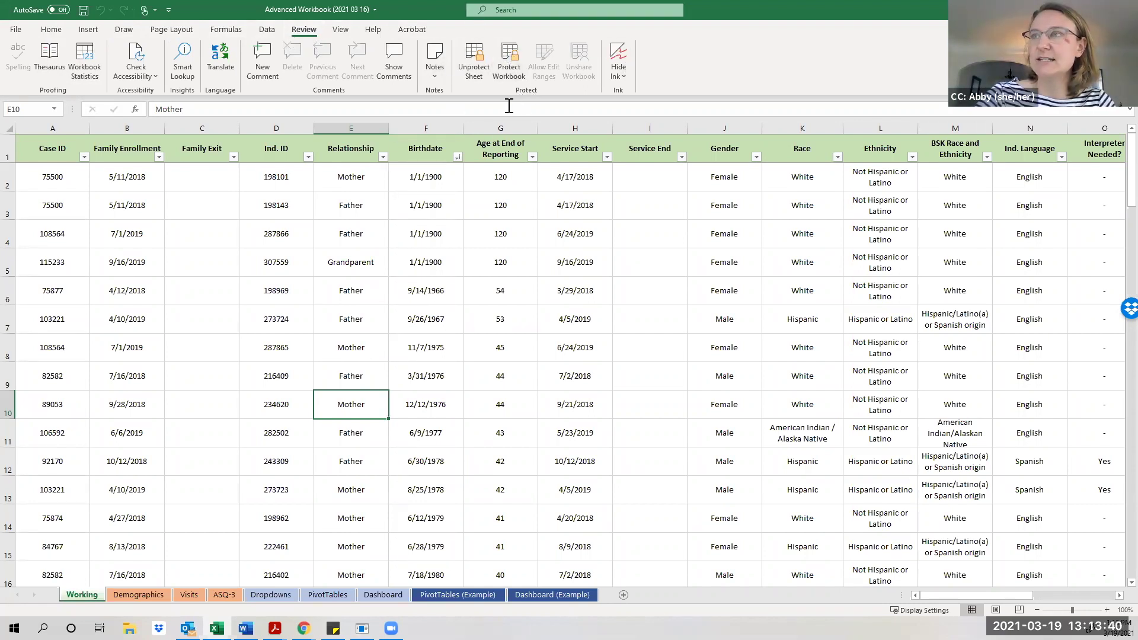
left_click(474, 62)
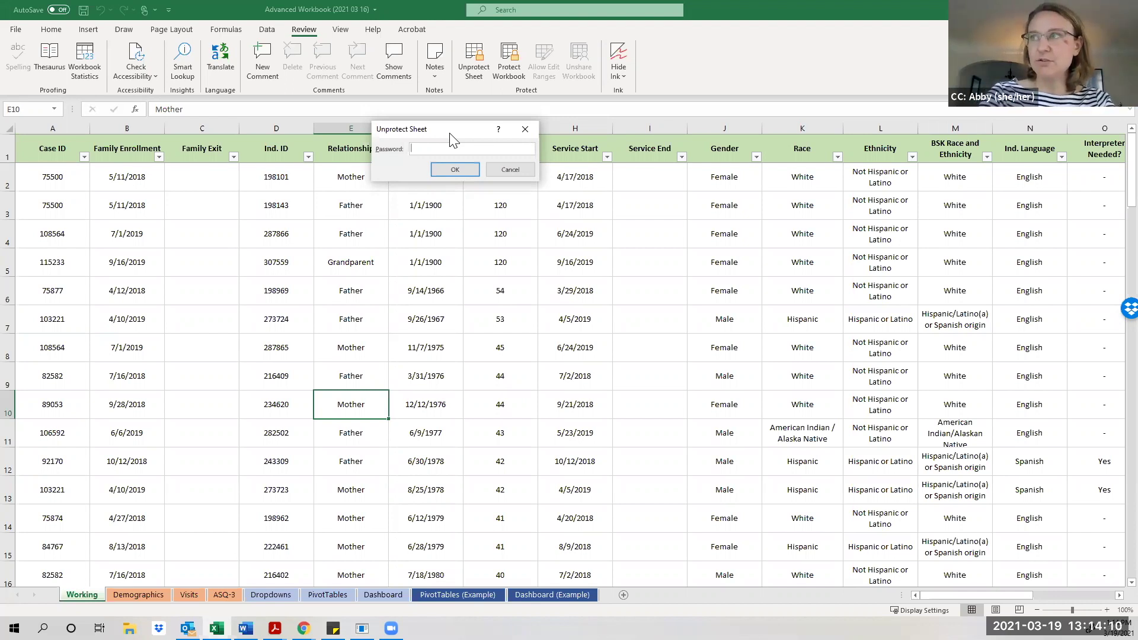
Enter the sheet password to unprotect the Working sheet.
type("••••")
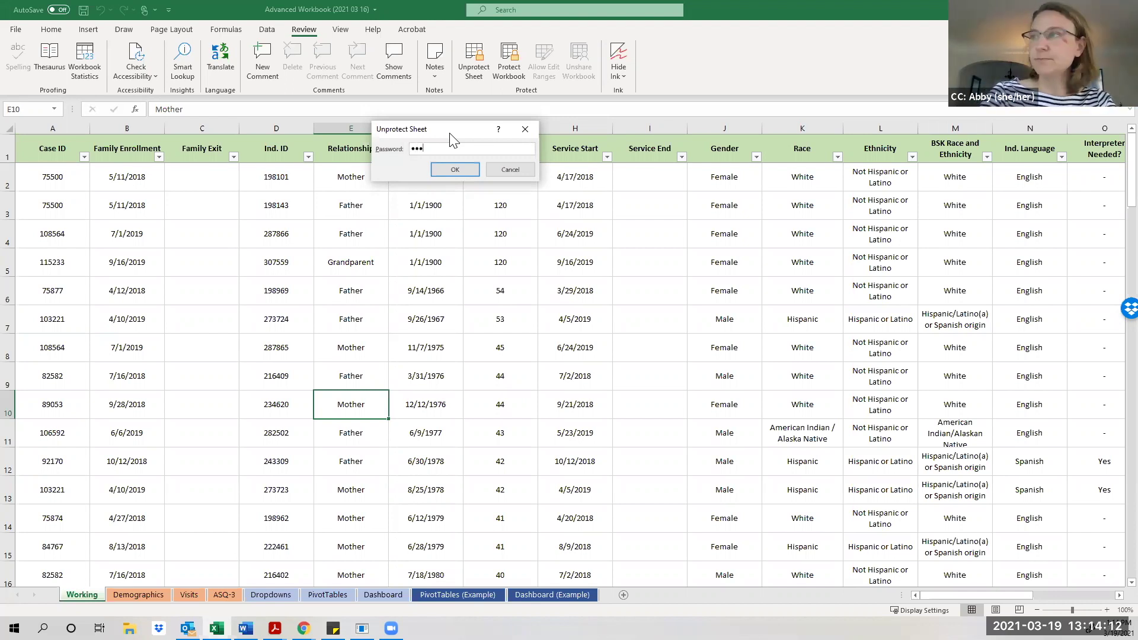
left_click(455, 170)
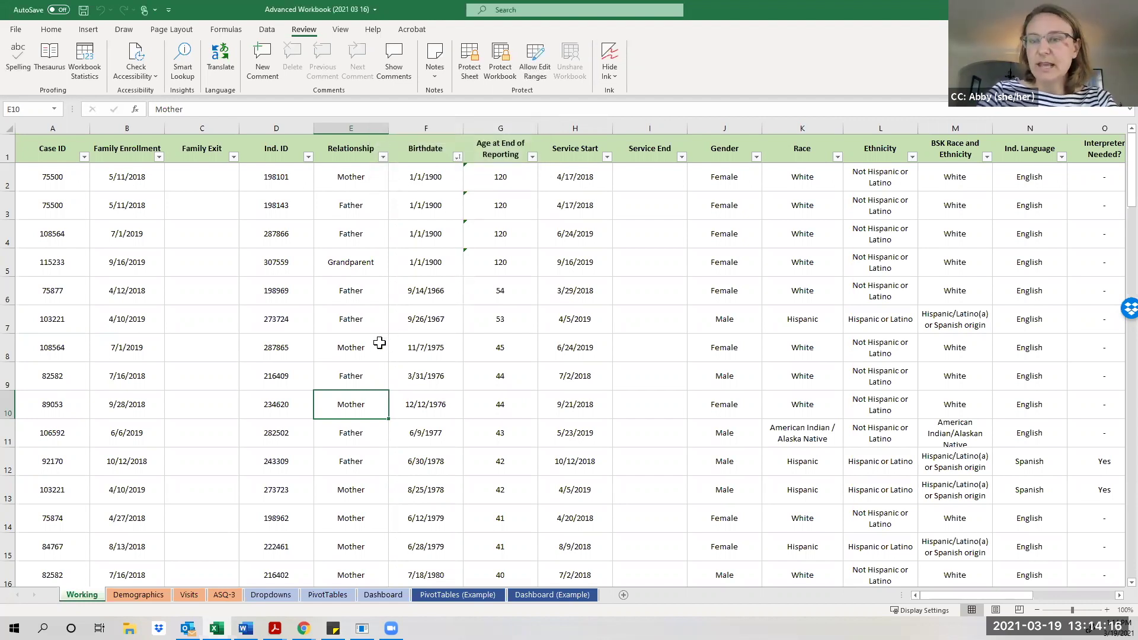
left_click(344, 297)
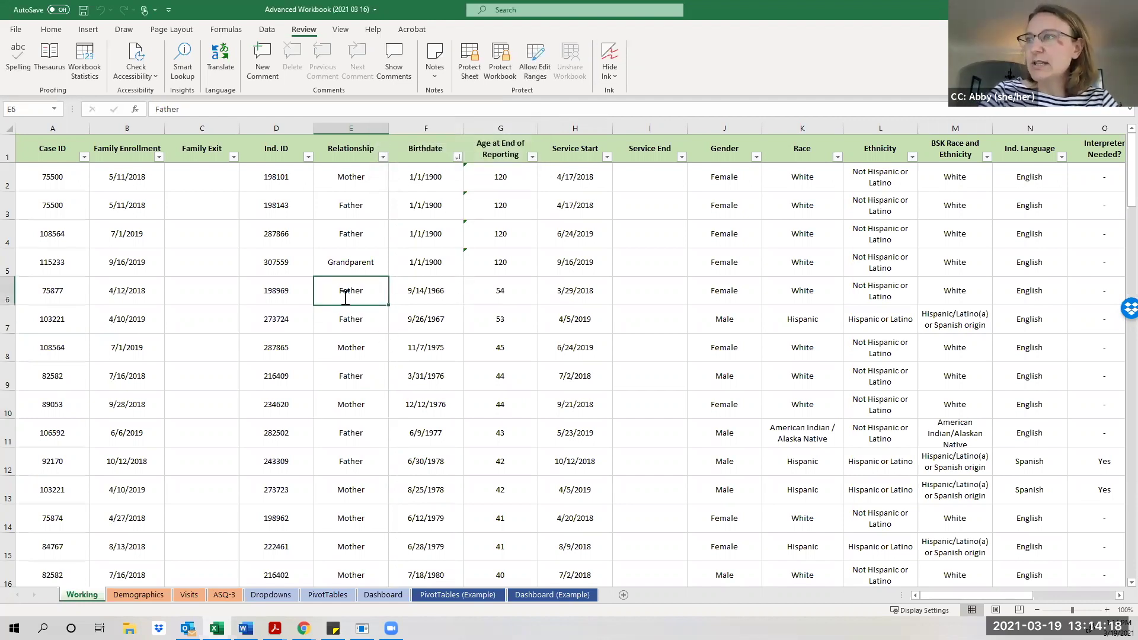
Jump to the last Ind. ID row and check the final birthdate (12/31/2019) and age formulas.
left_click(266, 290)
key("ctrl+Down")
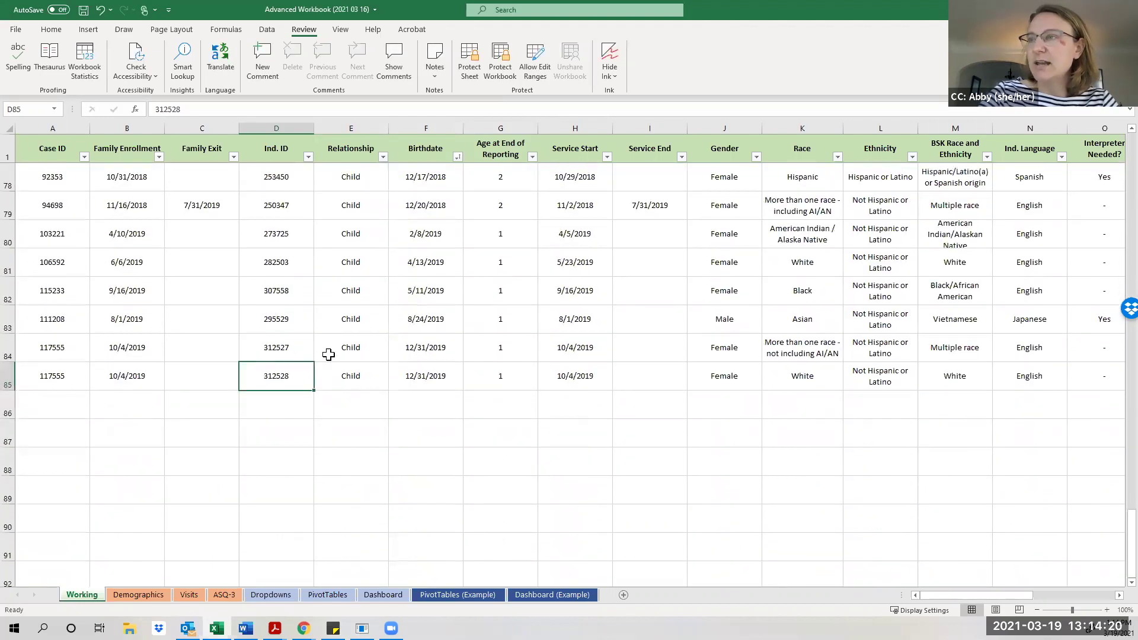
double_click(418, 373)
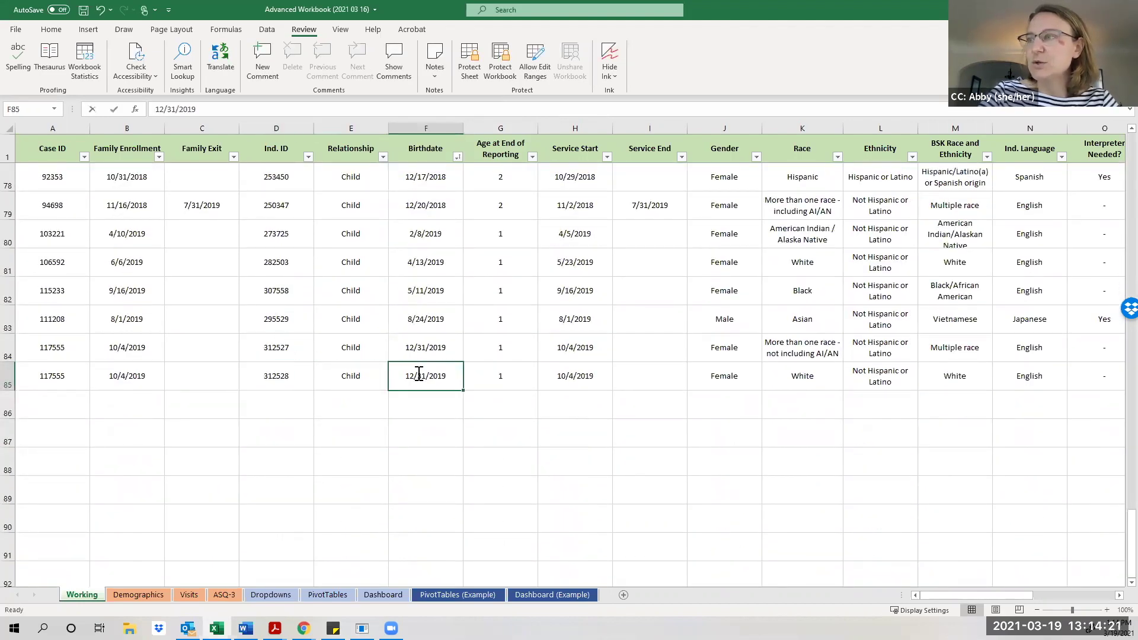
left_click(508, 358)
scroll(515, 368, "up", 6)
scroll(516, 368, "up", 7)
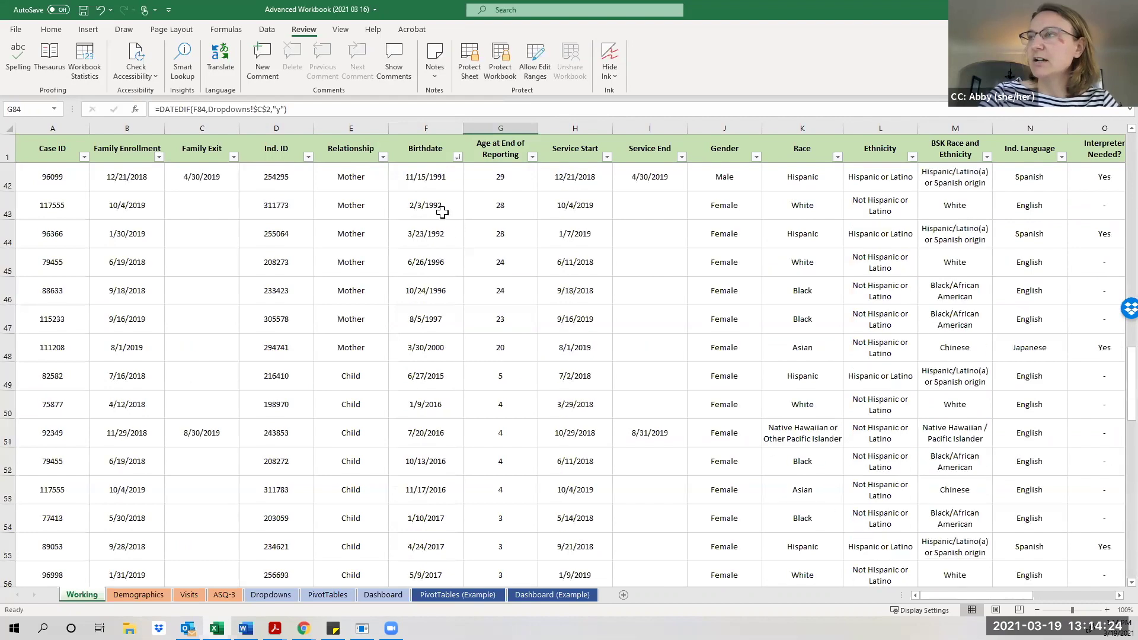
left_click(425, 205)
key("Up")
key("Right")
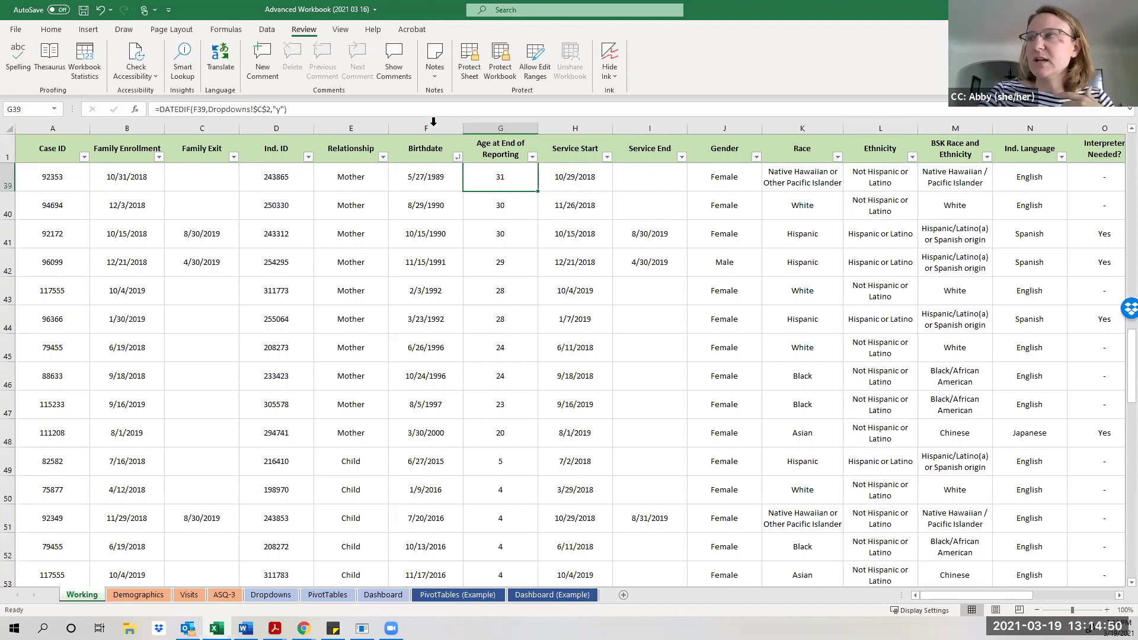
Sort the table by Birthdate oldest to newest and select the four 1/1/1900 birthdates.
left_click(457, 155)
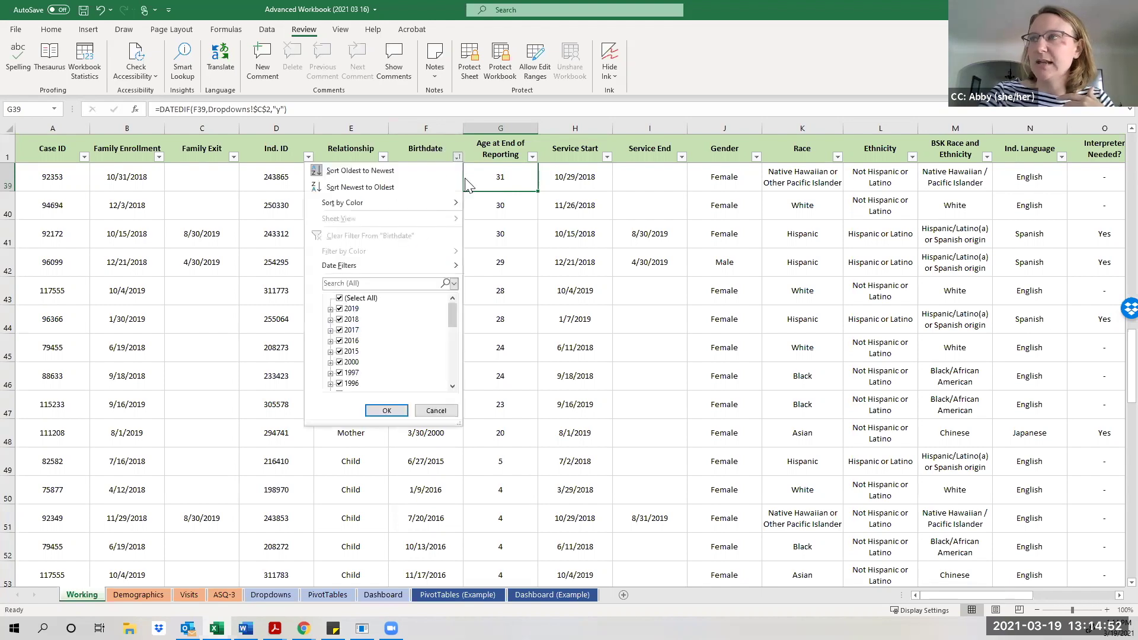
left_click(367, 168)
scroll(380, 174, "up", 12)
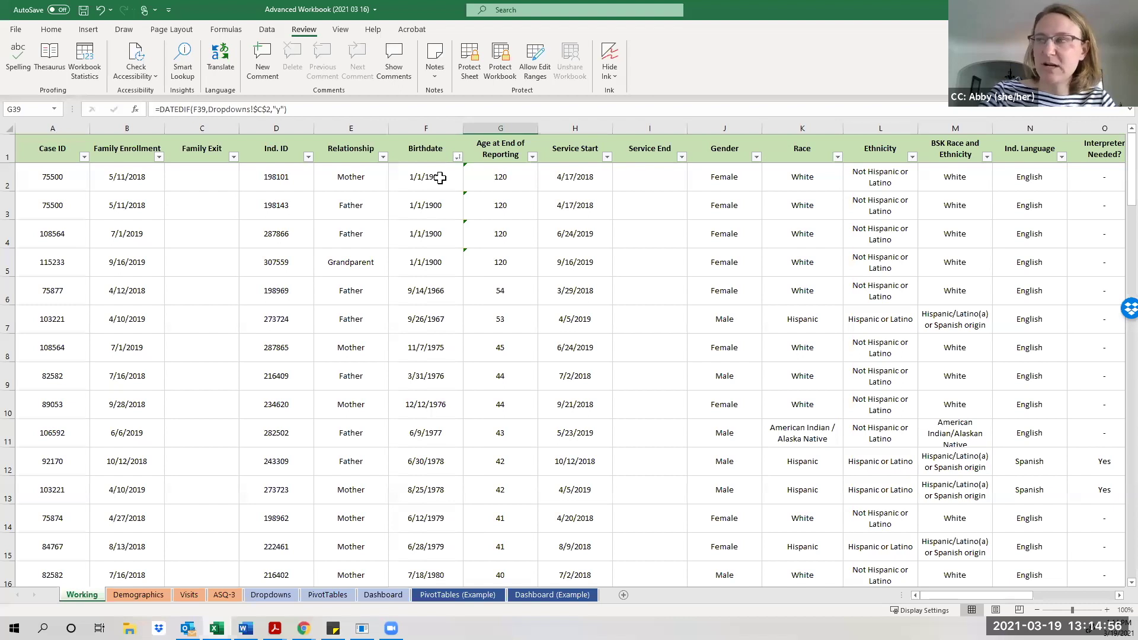
left_click_drag(440, 178, 443, 257)
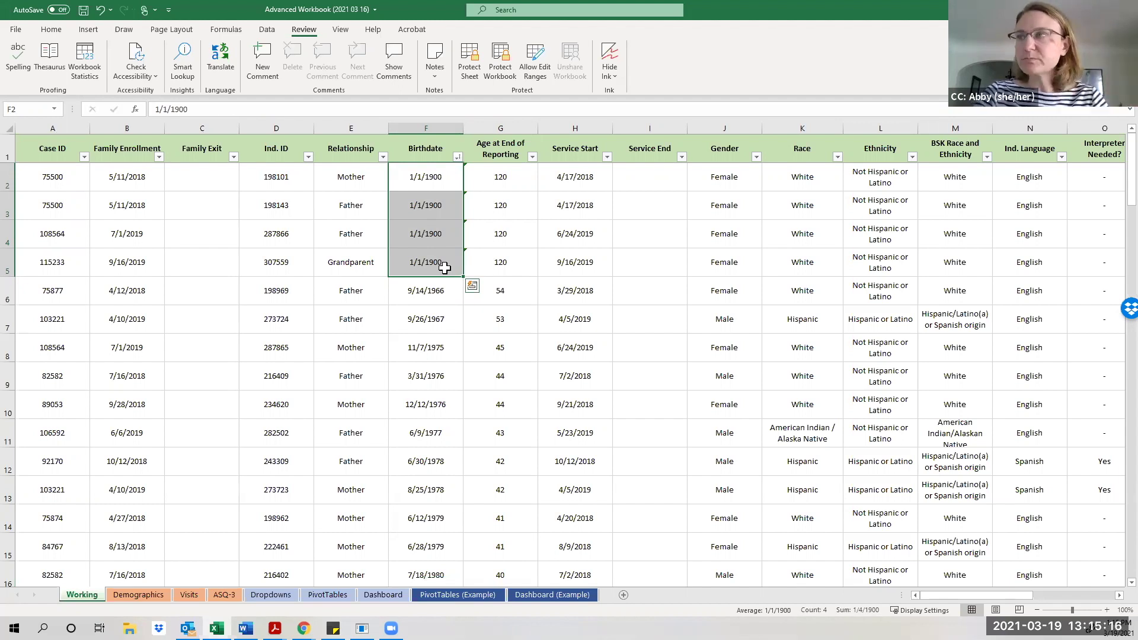
Fill the four 1/1/1900 birthdates in F2:F5 with light gold.
left_click(429, 327)
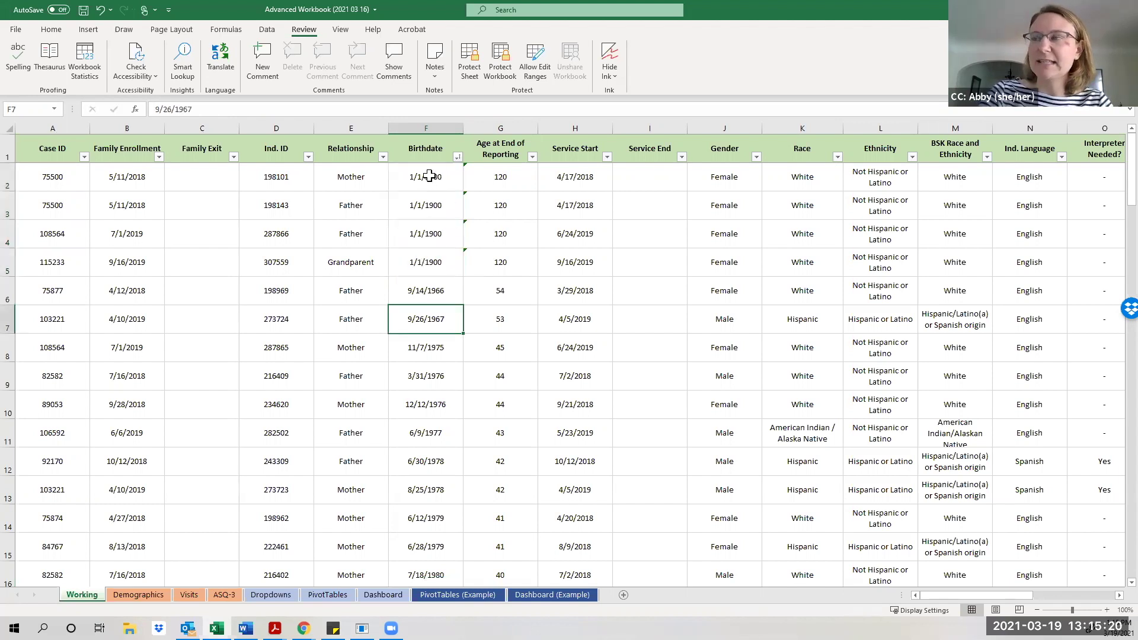
left_click_drag(430, 181, 437, 261)
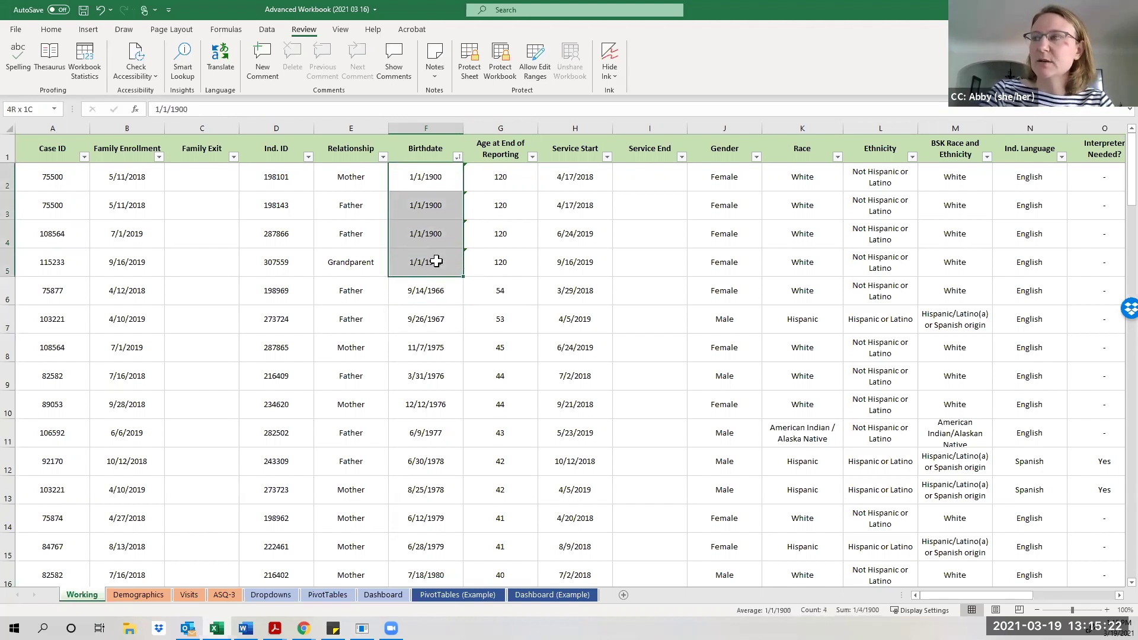
left_click(58, 27)
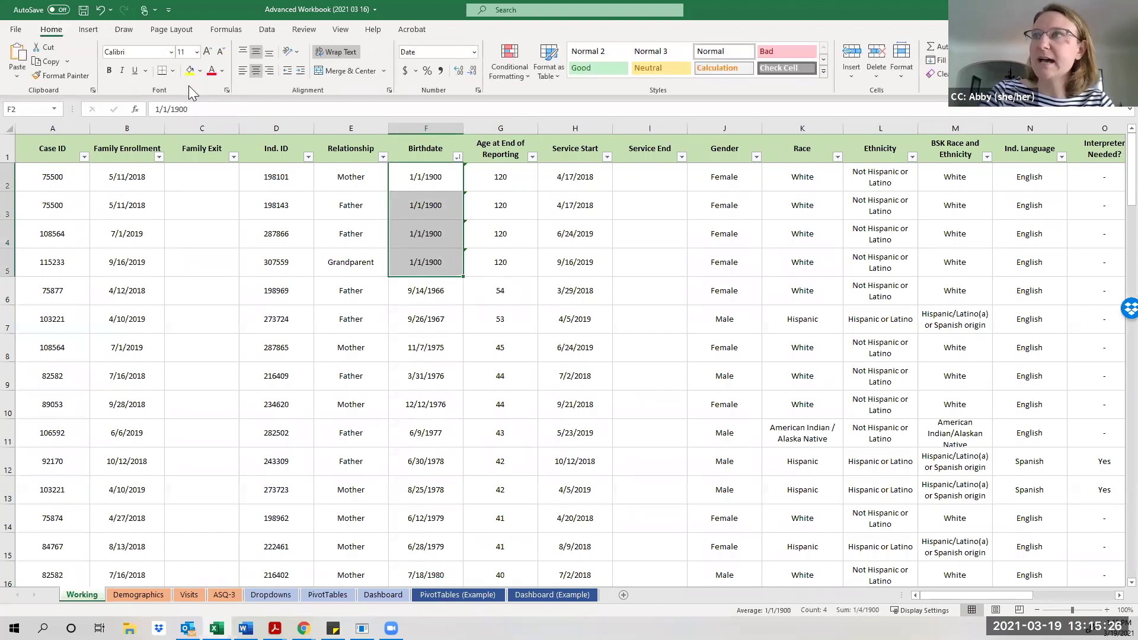
left_click(199, 71)
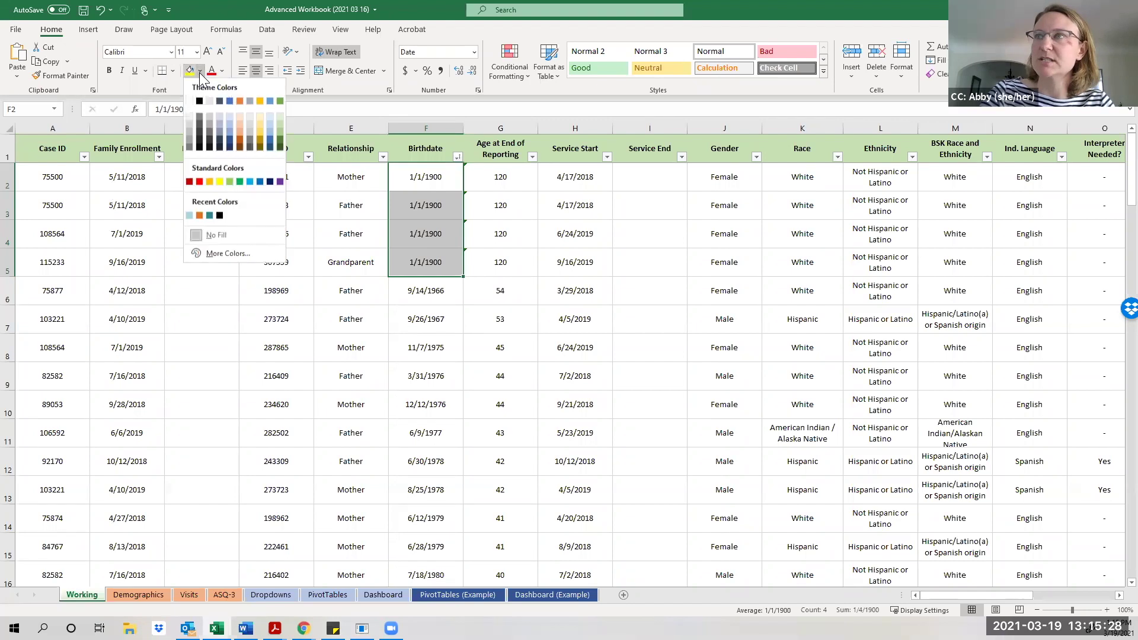
left_click(259, 115)
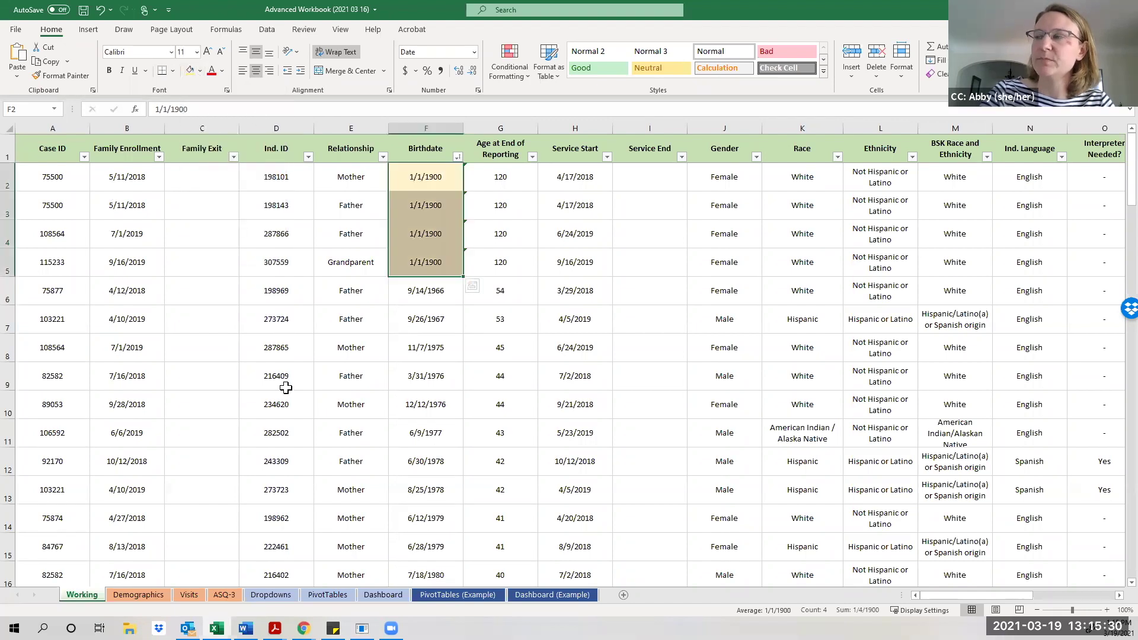
left_click(287, 387)
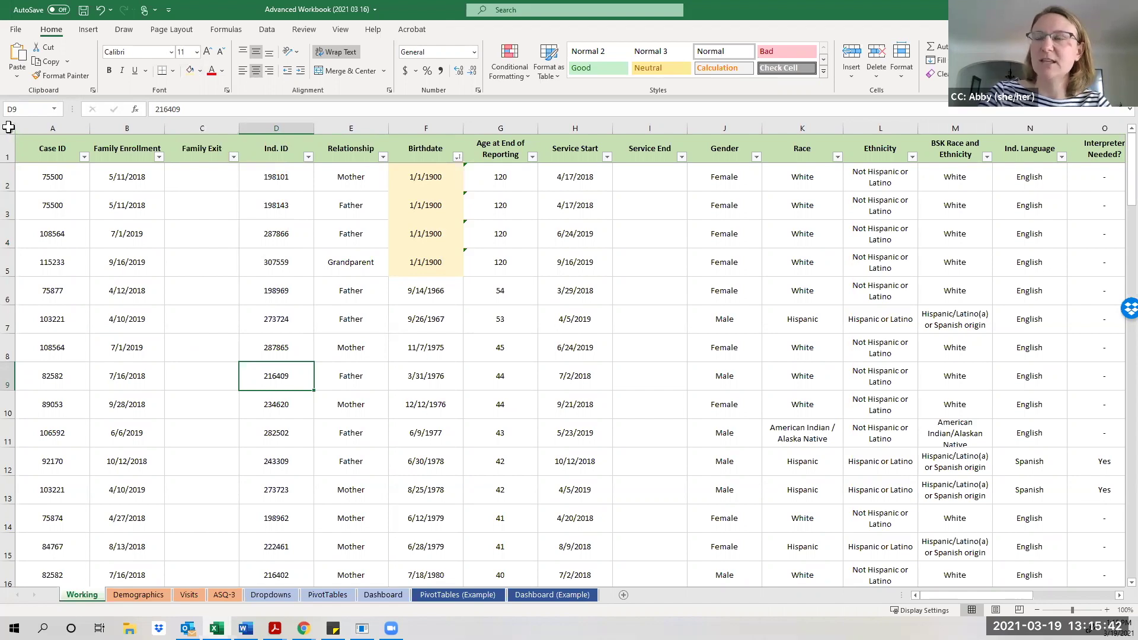
Select the whole Working sheet and set all its cells to Locked in Format Cells.
left_click(8, 127)
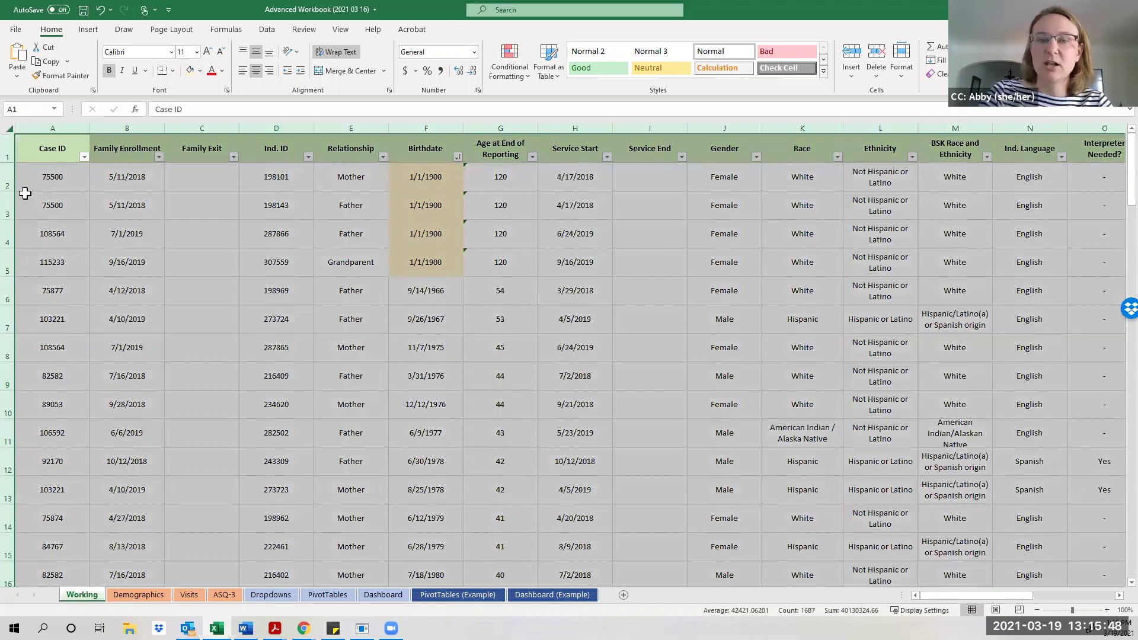
right_click(128, 236)
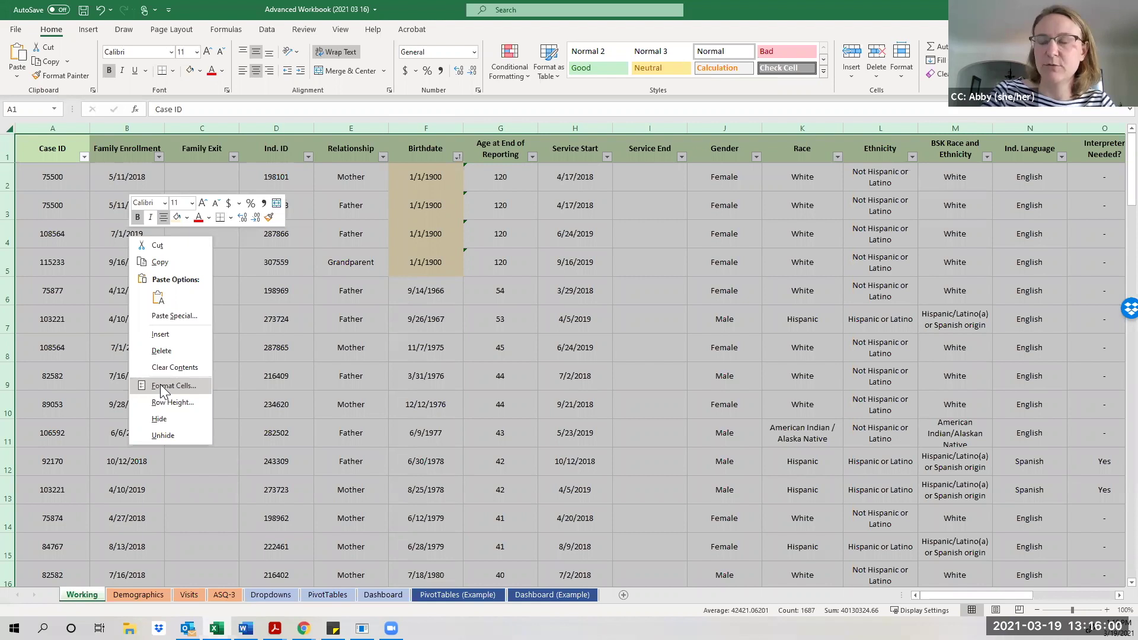
left_click(160, 386)
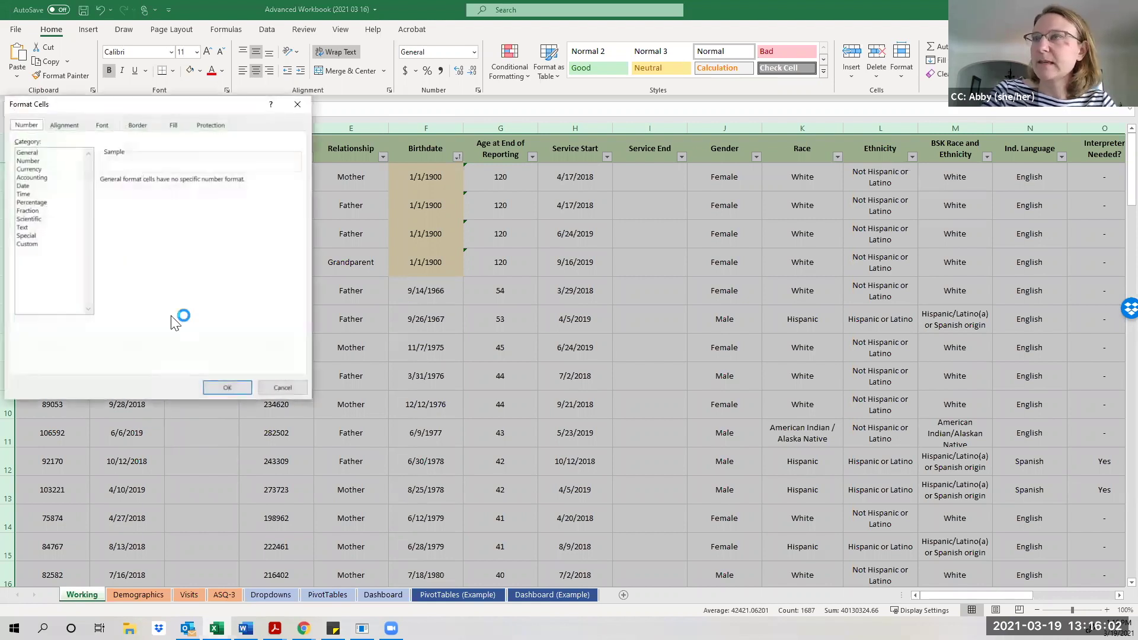
left_click_drag(153, 107, 201, 109)
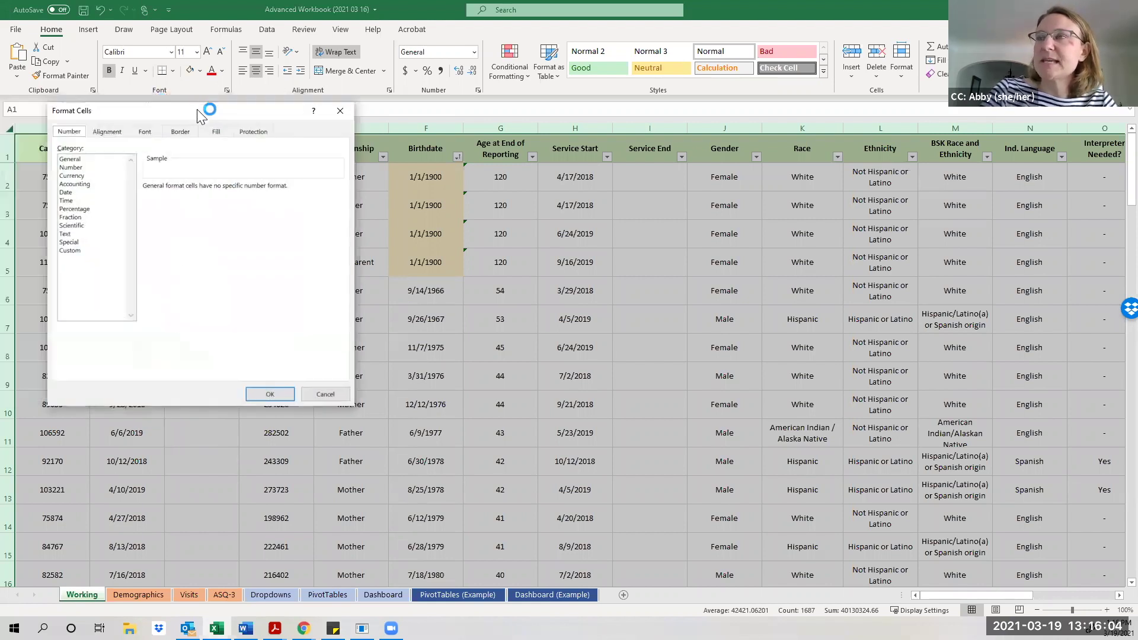
left_click(252, 133)
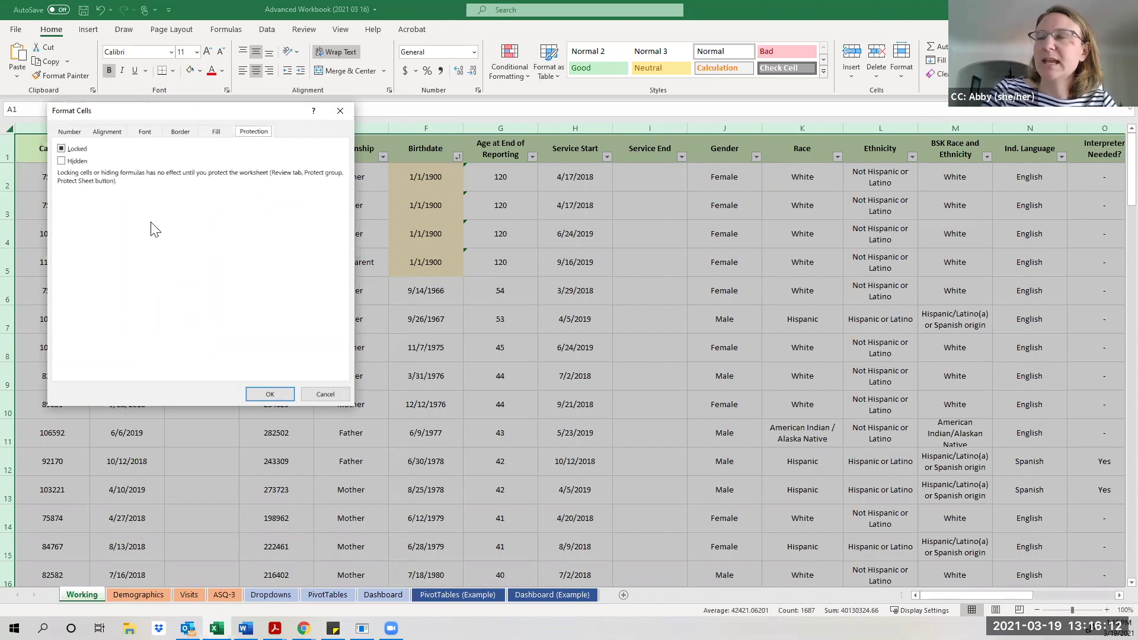
left_click(63, 150)
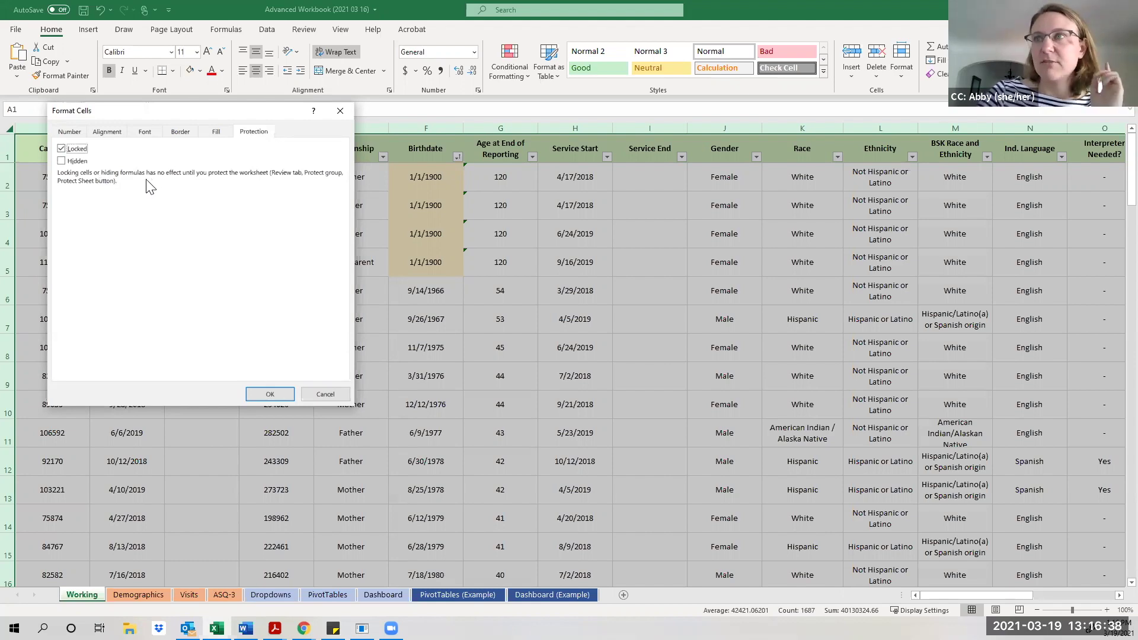
left_click(261, 396)
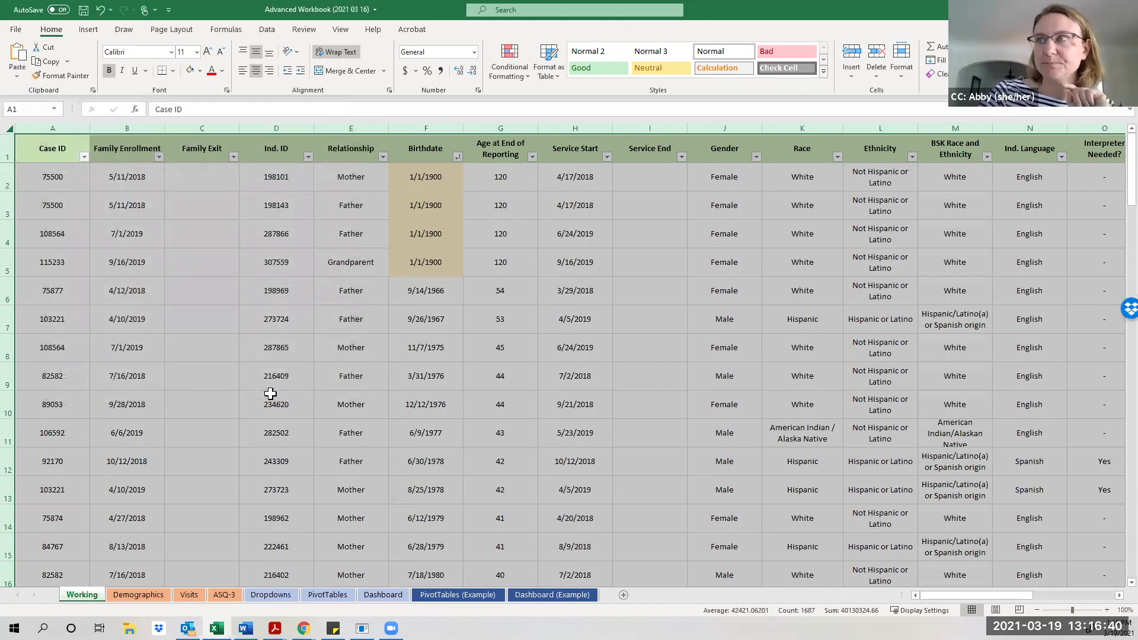
left_click(386, 389)
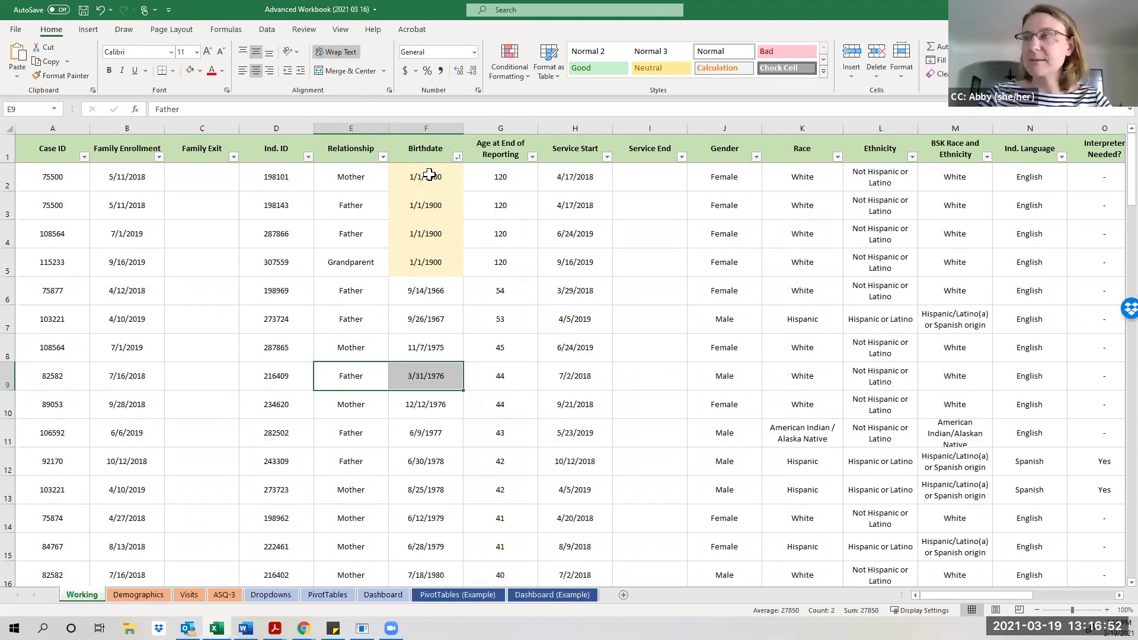
Clear the Locked setting on the 1/1/1900 birthdates in F2:F5 via Format Cells.
left_click_drag(429, 175, 435, 263)
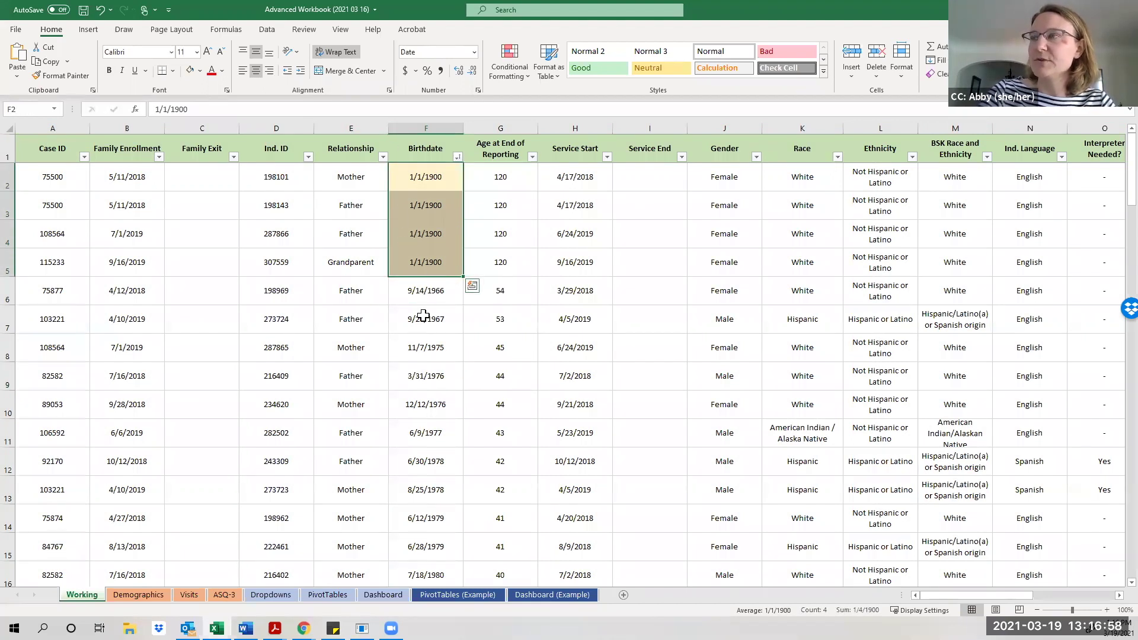
right_click(414, 229)
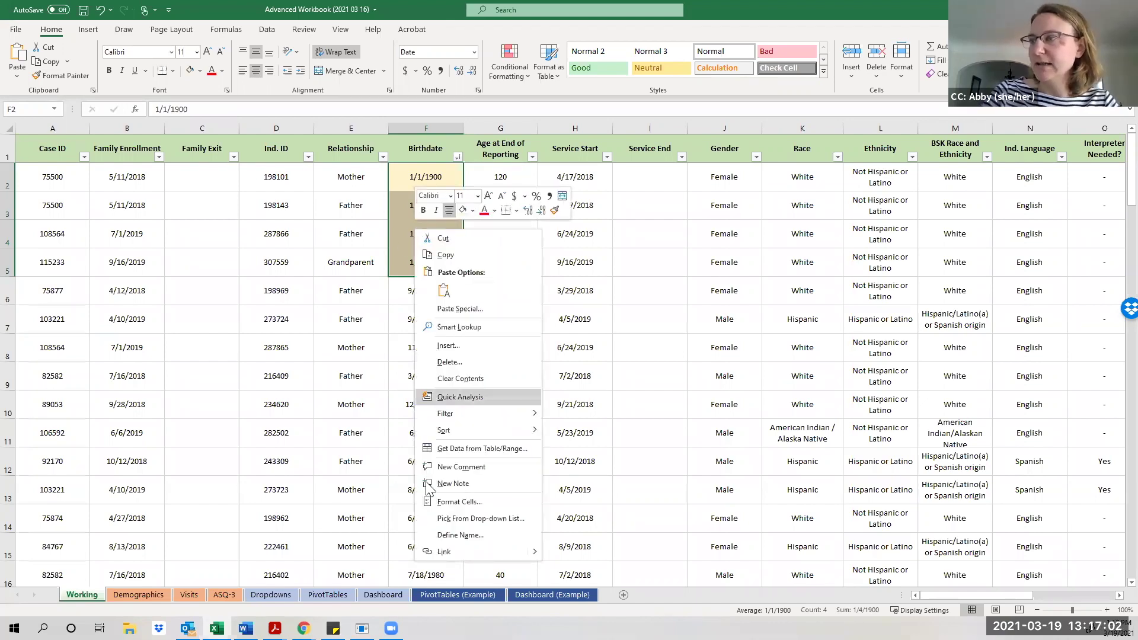
left_click(434, 508)
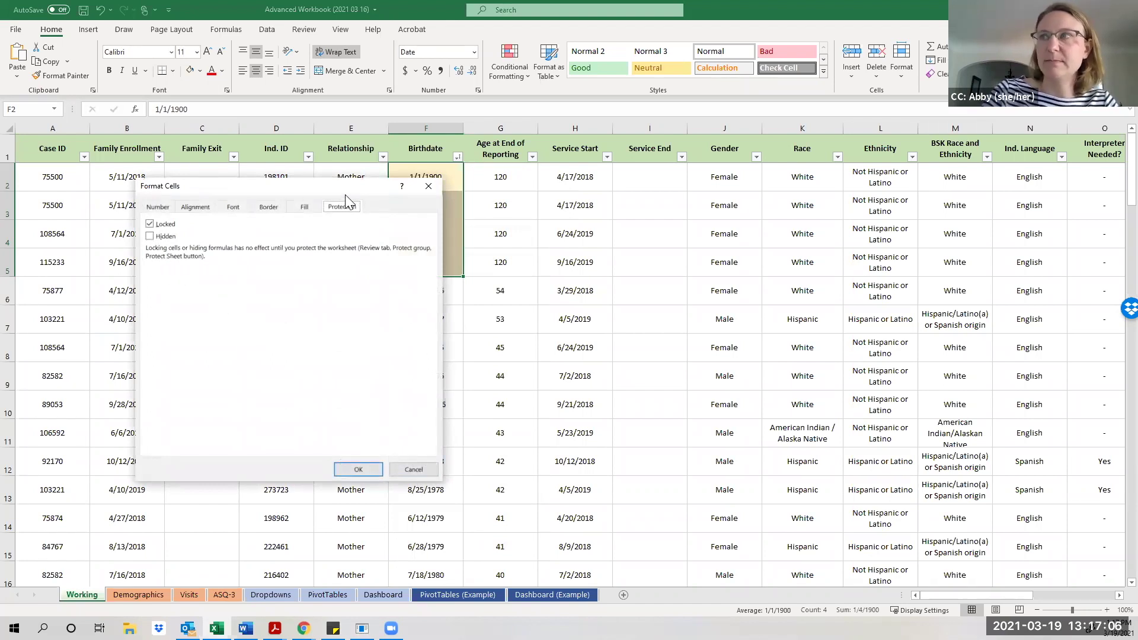
left_click_drag(338, 190, 322, 122)
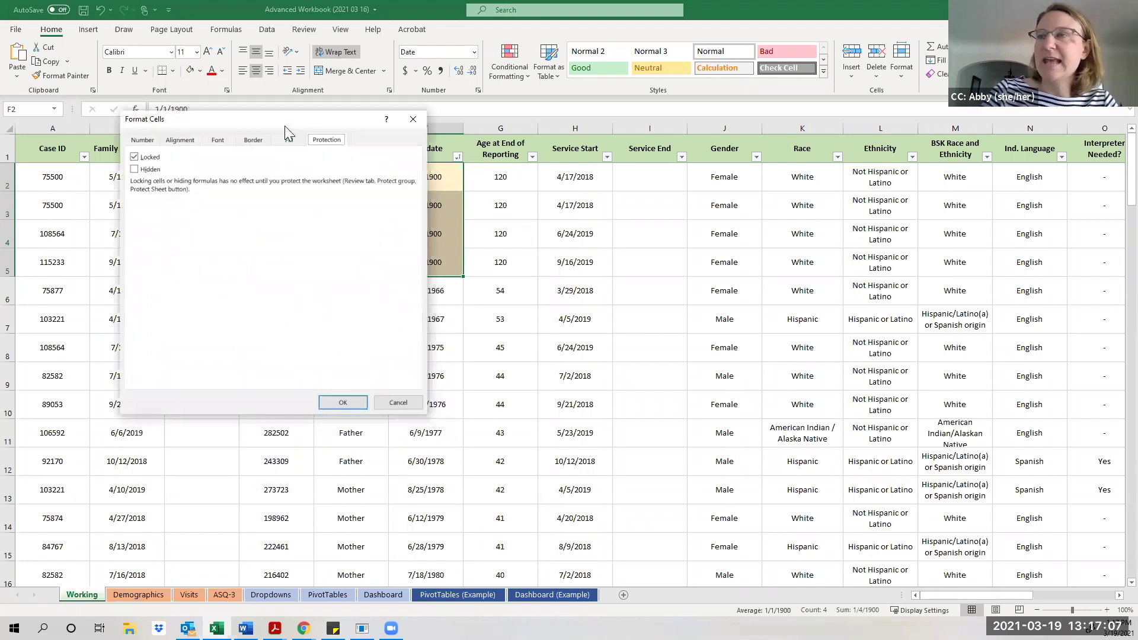
left_click(135, 158)
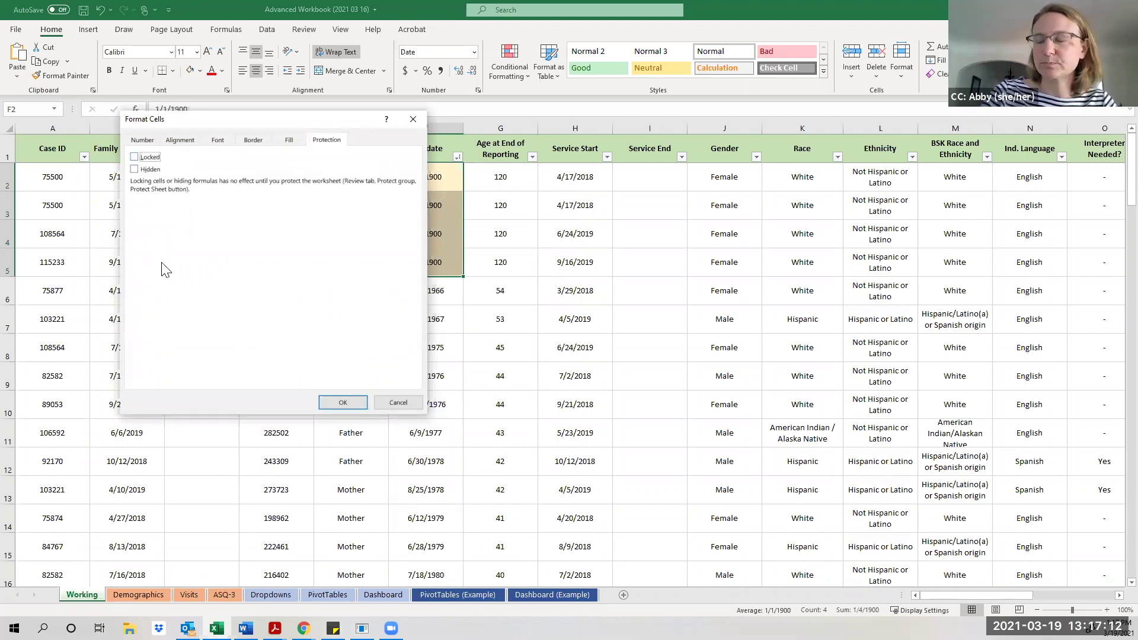
left_click(343, 403)
left_click(358, 424)
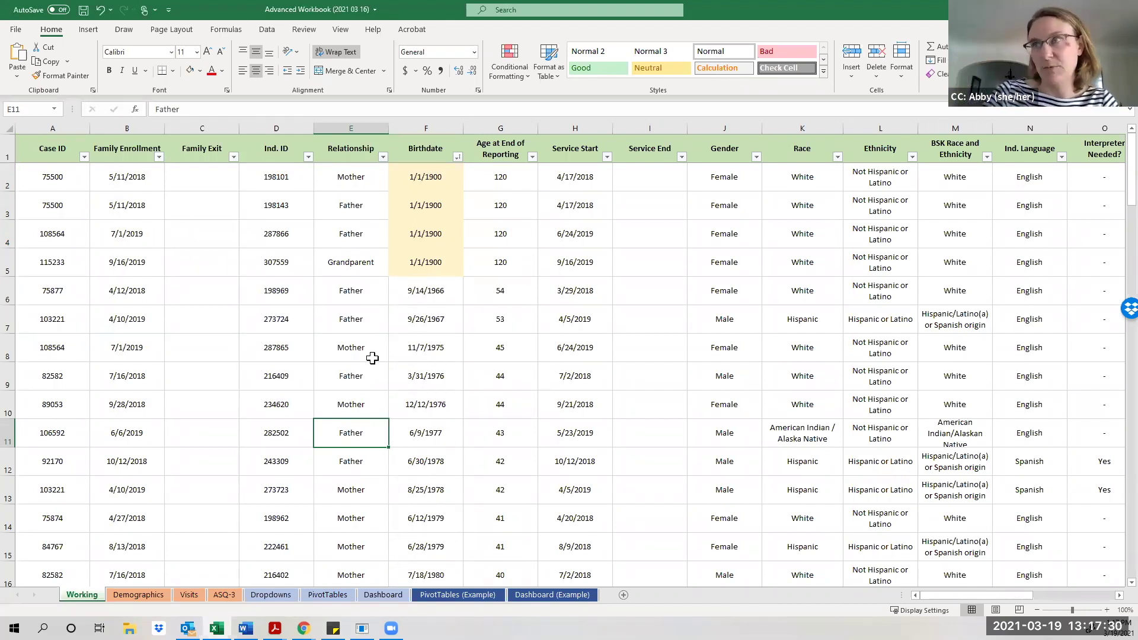
Protect the Working sheet with a password, re-entering it in the confirmation prompt.
left_click(296, 29)
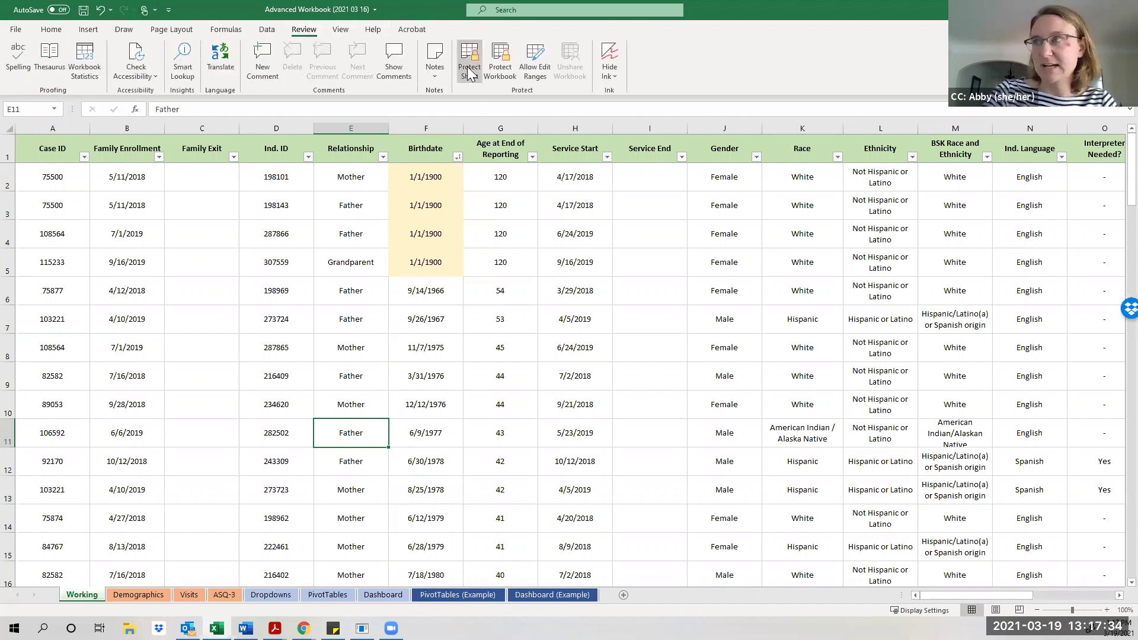
left_click(467, 66)
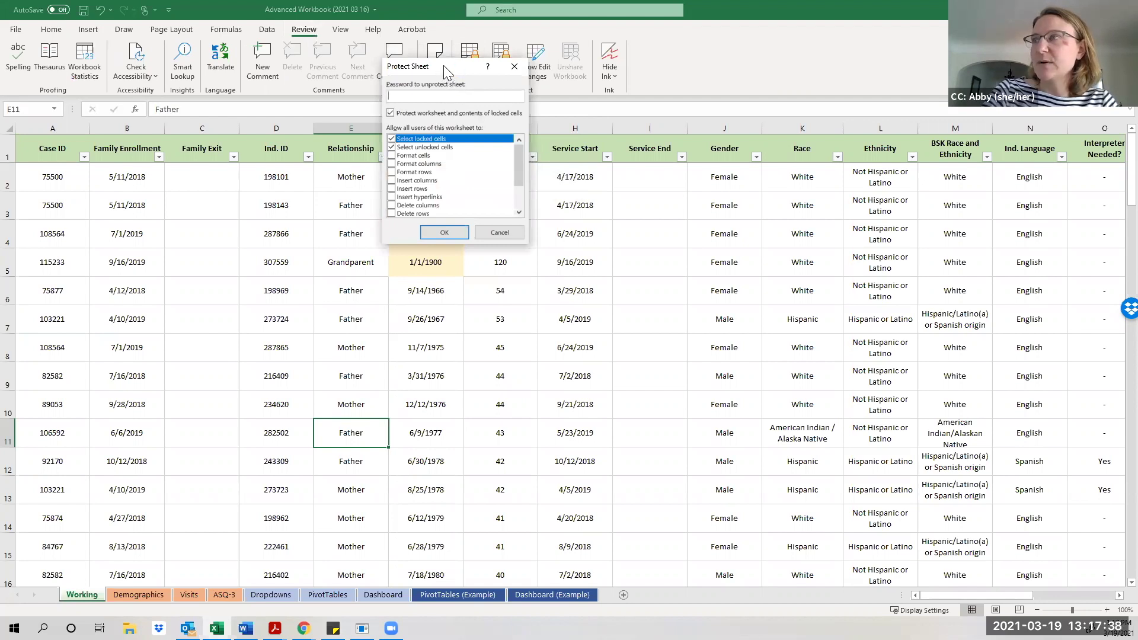
left_click_drag(444, 66, 496, 109)
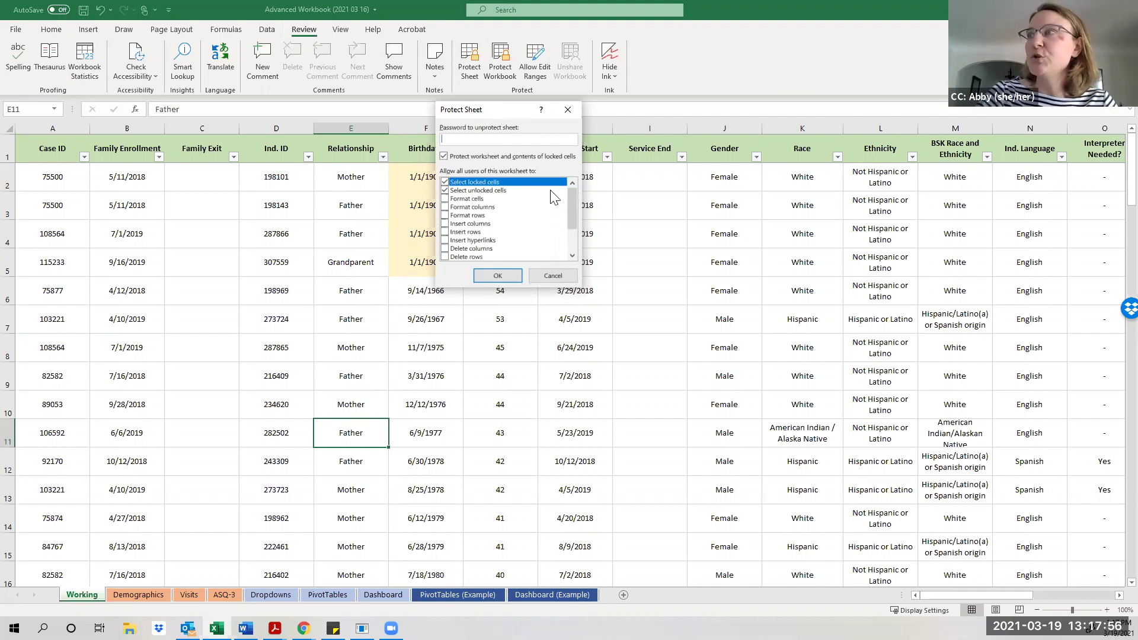
mouse_move(574, 203)
left_mouse_down()
mouse_move(576, 219)
mouse_move(574, 191)
mouse_move(577, 208)
left_mouse_up()
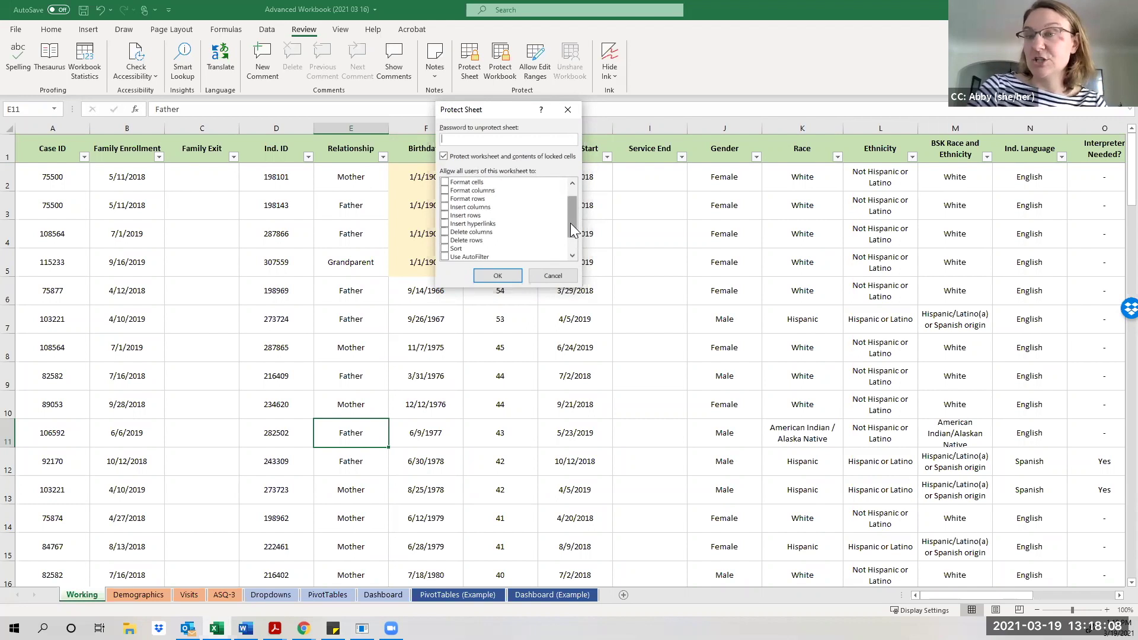
left_click_drag(571, 222, 569, 194)
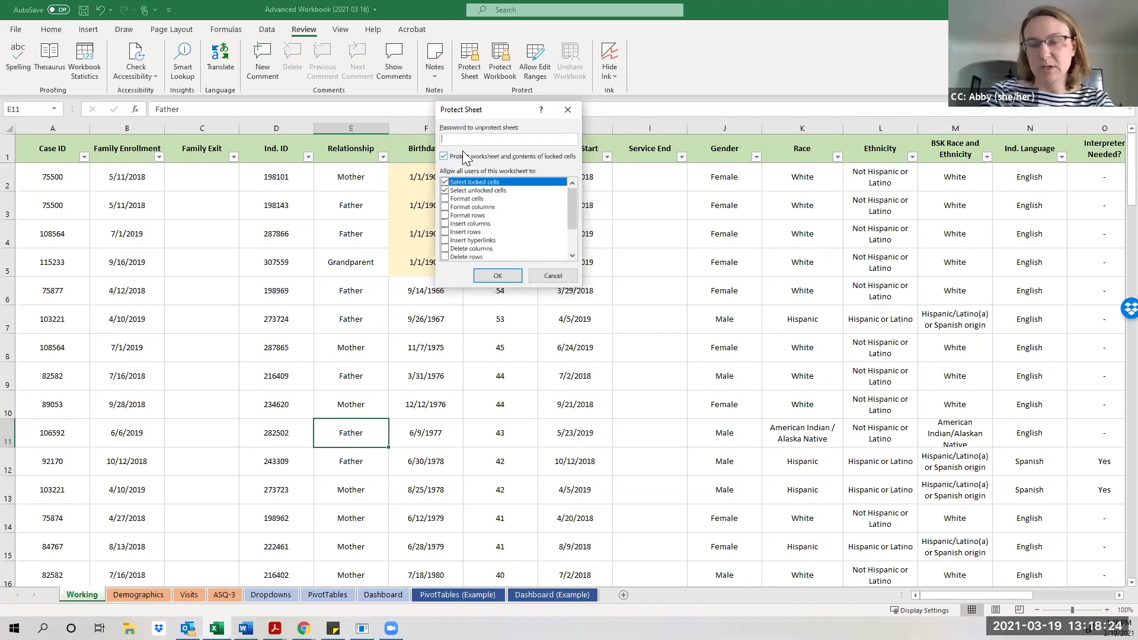
type("p")
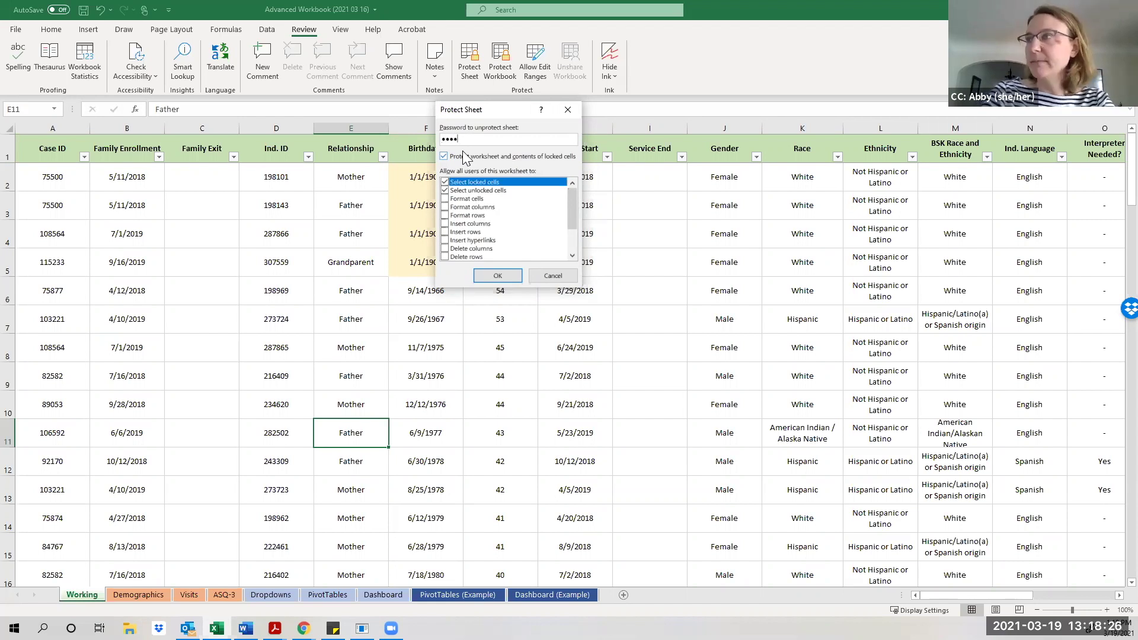
left_click(496, 276)
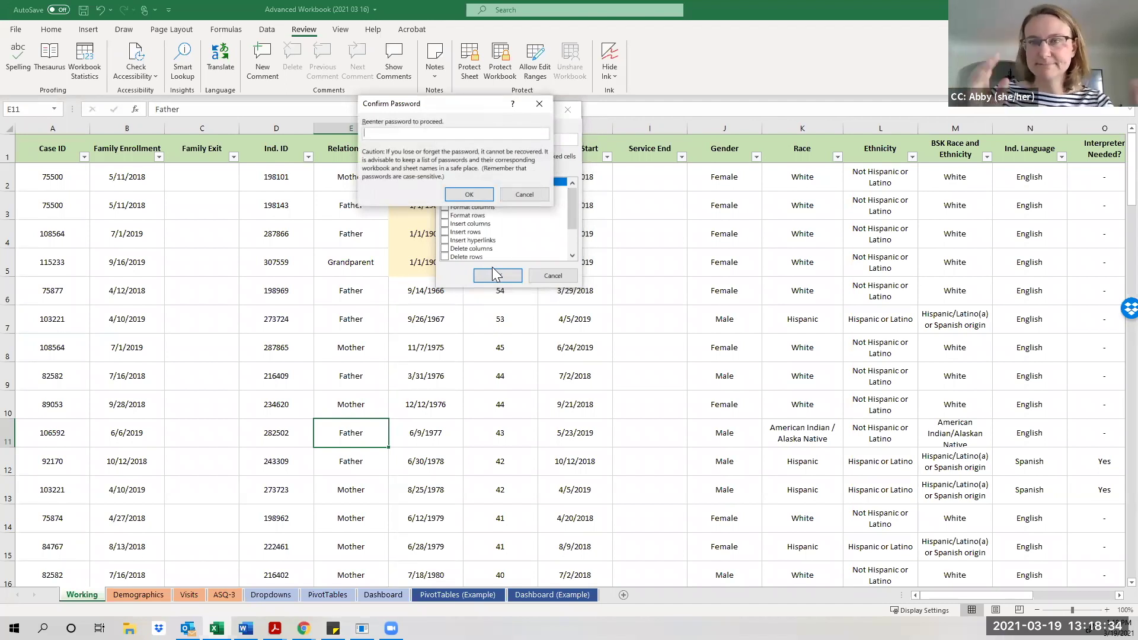
type("1234")
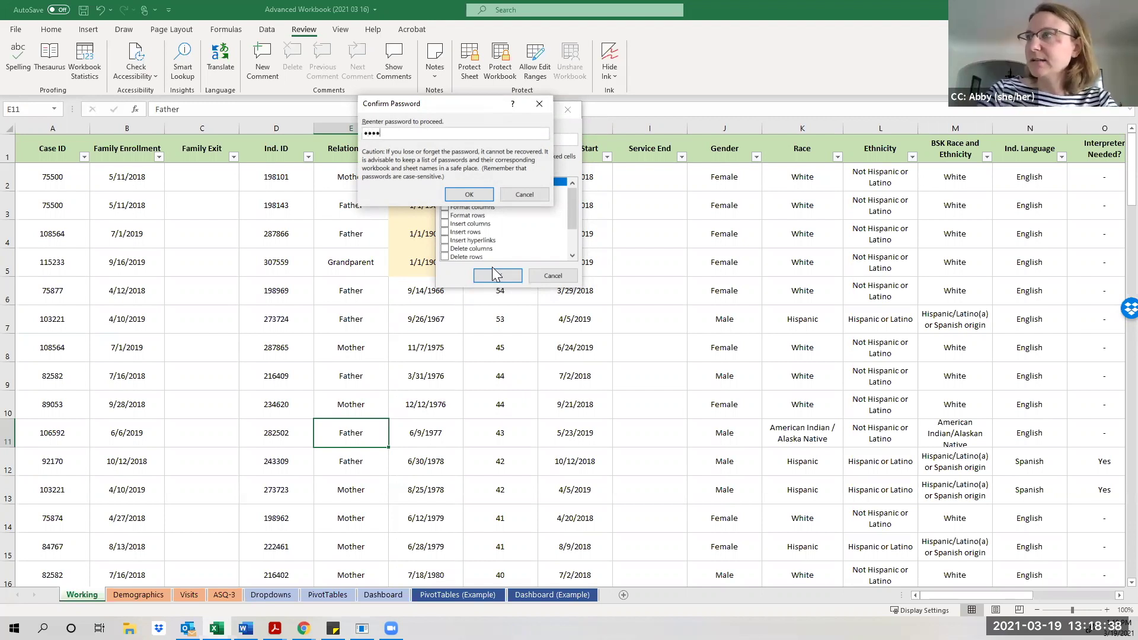
left_click(482, 191)
left_click(441, 288)
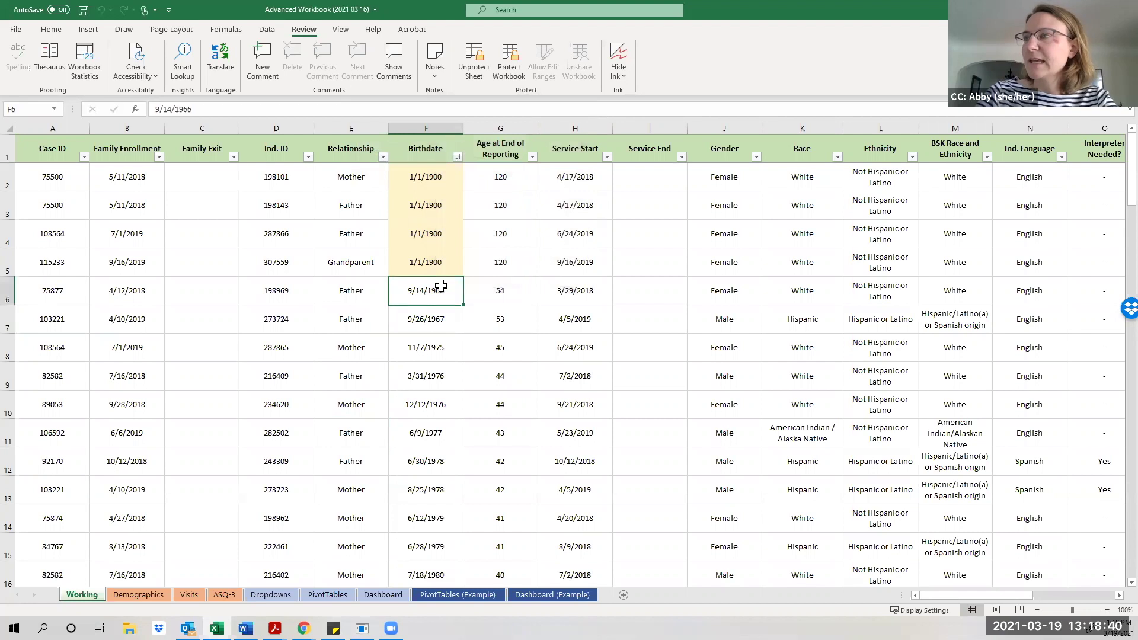
Confirm that locked cells D9 and B6 trigger the protected-sheet warning.
double_click(272, 373)
left_click(573, 348)
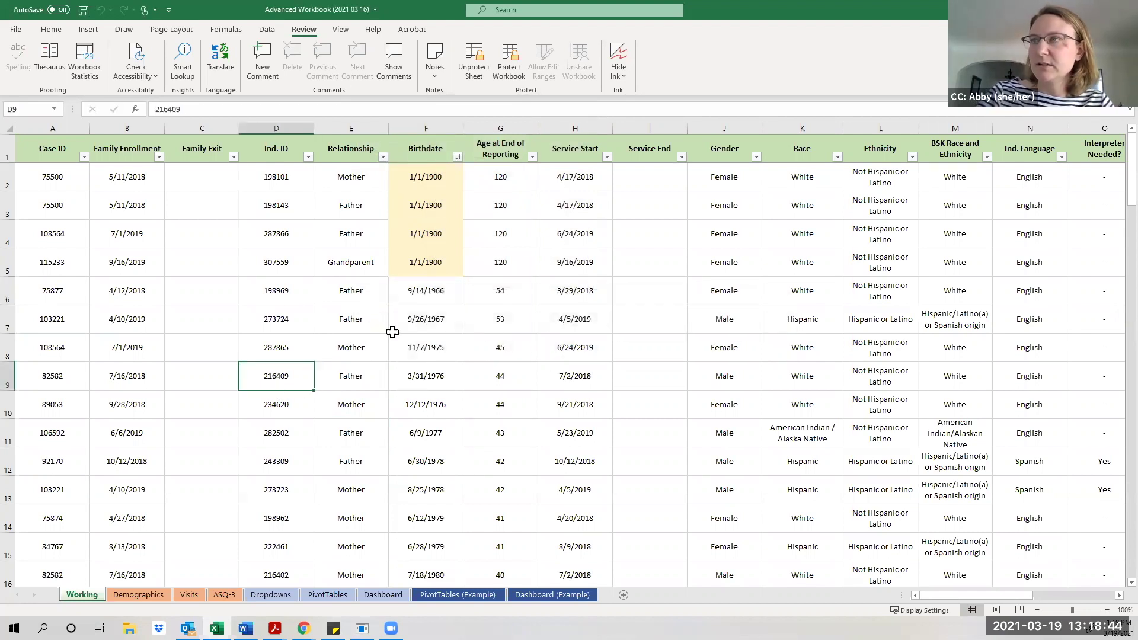
double_click(143, 286)
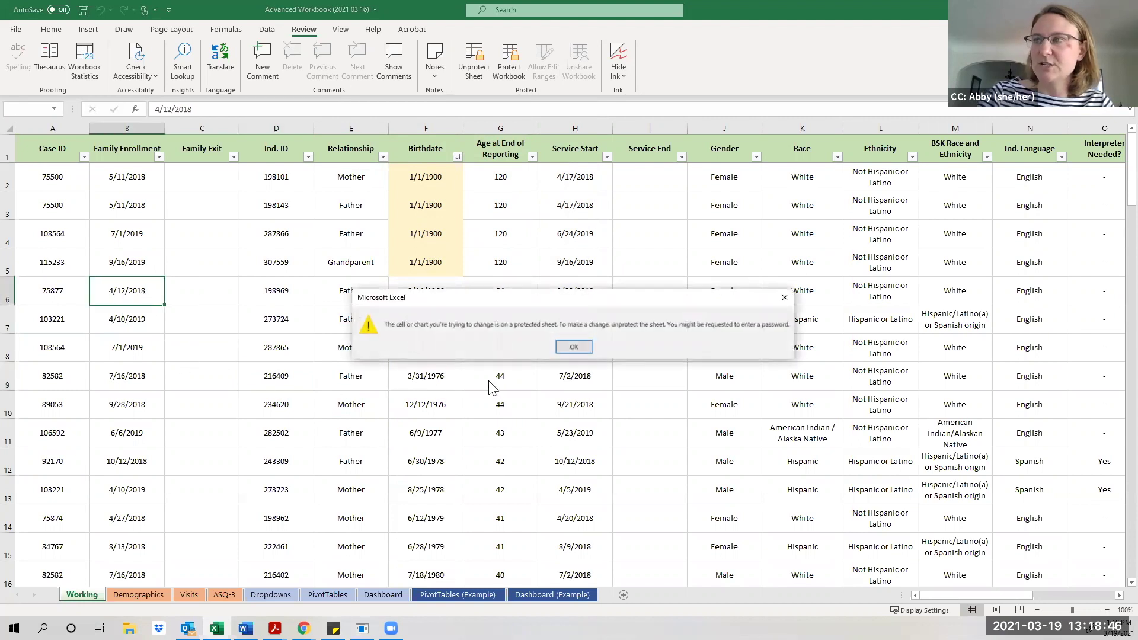
left_click(567, 348)
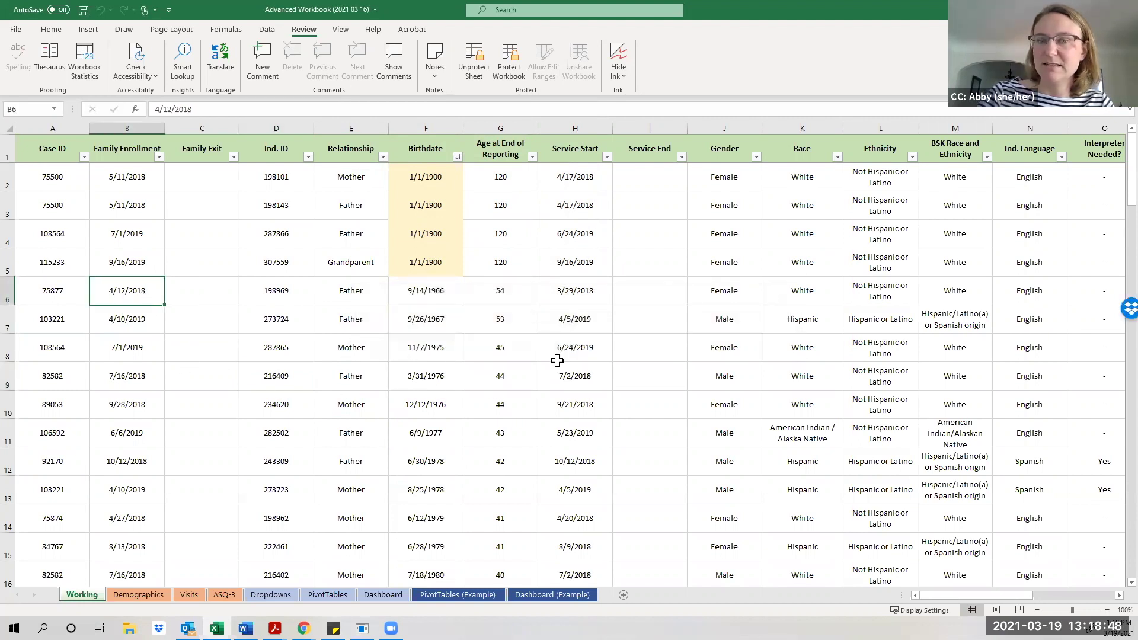
Change F5's birthdate from 1/1/1900 to 1/1/1930.
left_click(424, 258)
double_click(443, 265)
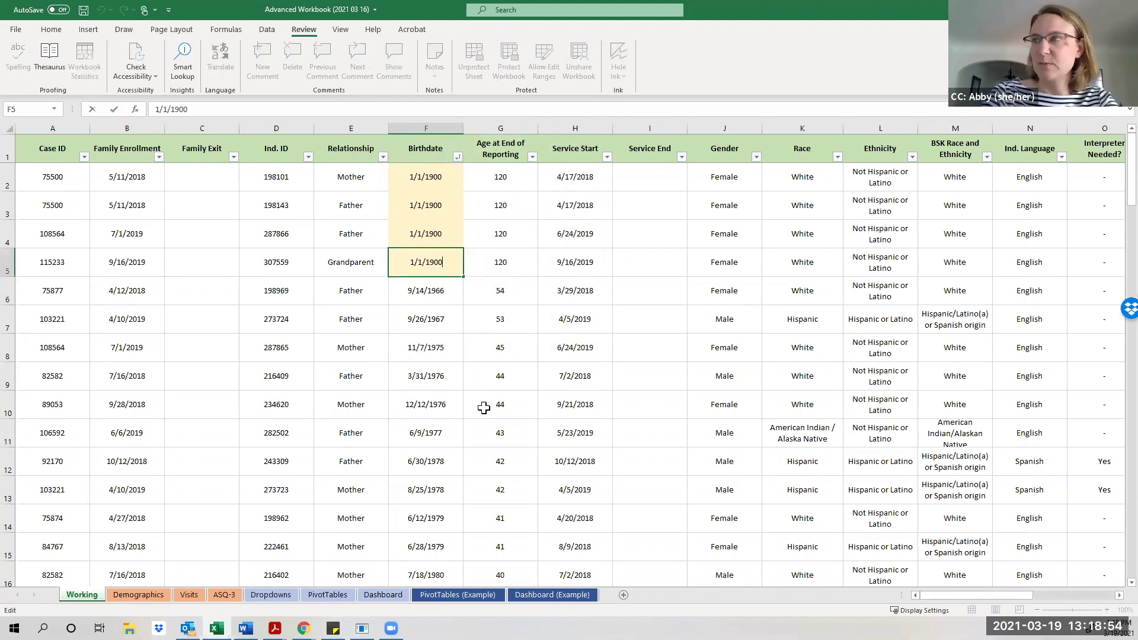
key("BackSpace")
key("BackSpace")
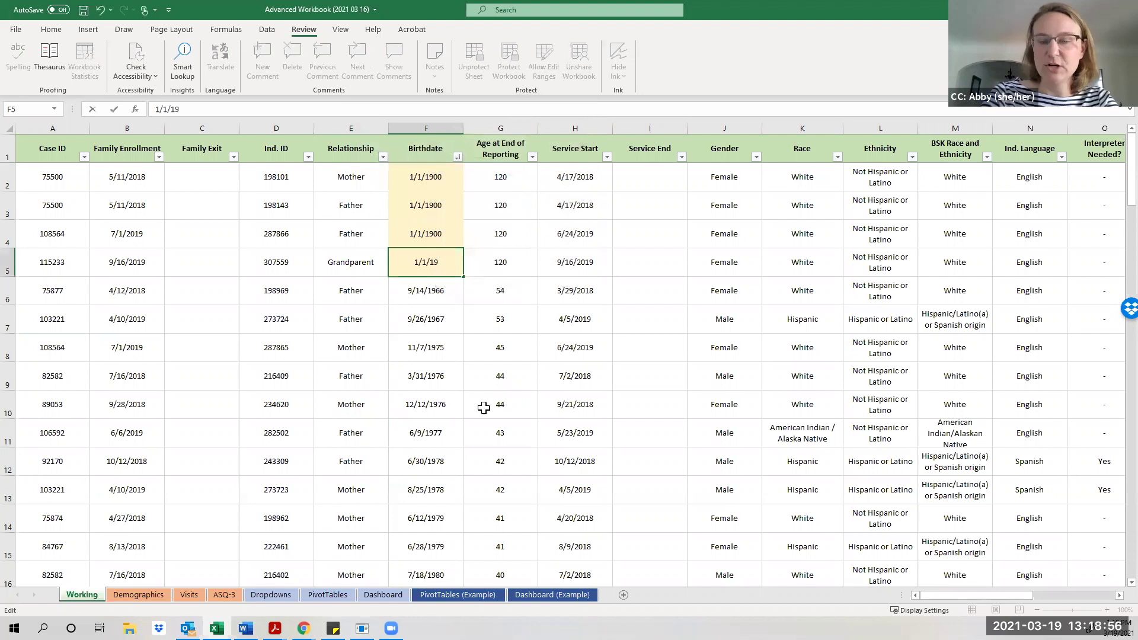
type("30")
key("Return")
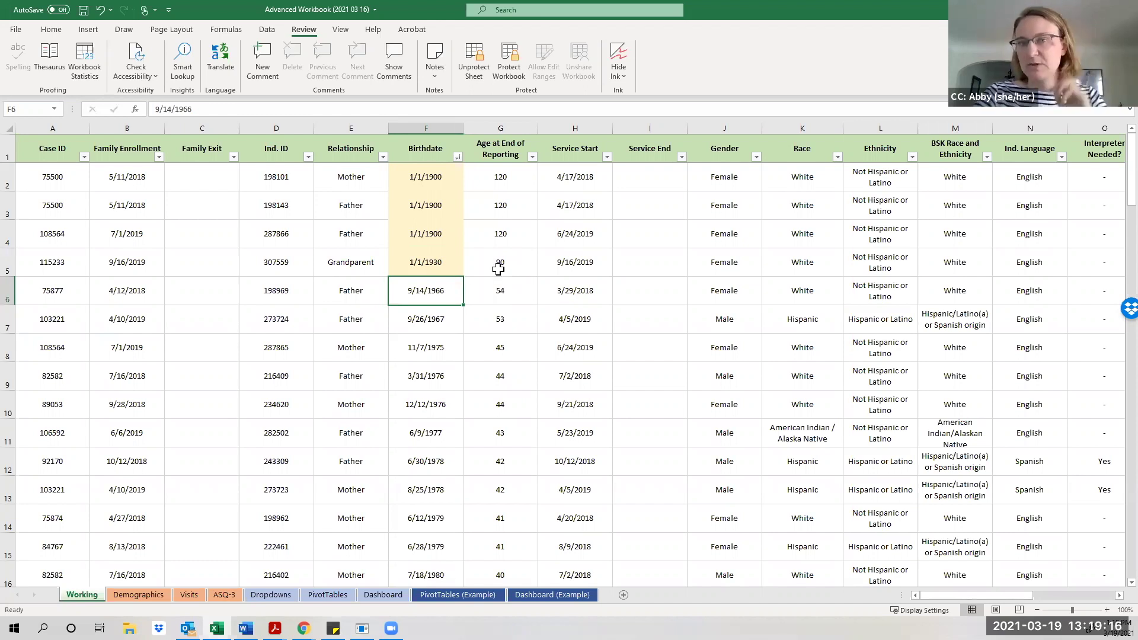
Check the age formula in G9, then enter the password in the Unprotect Sheet prompt.
left_click(497, 365)
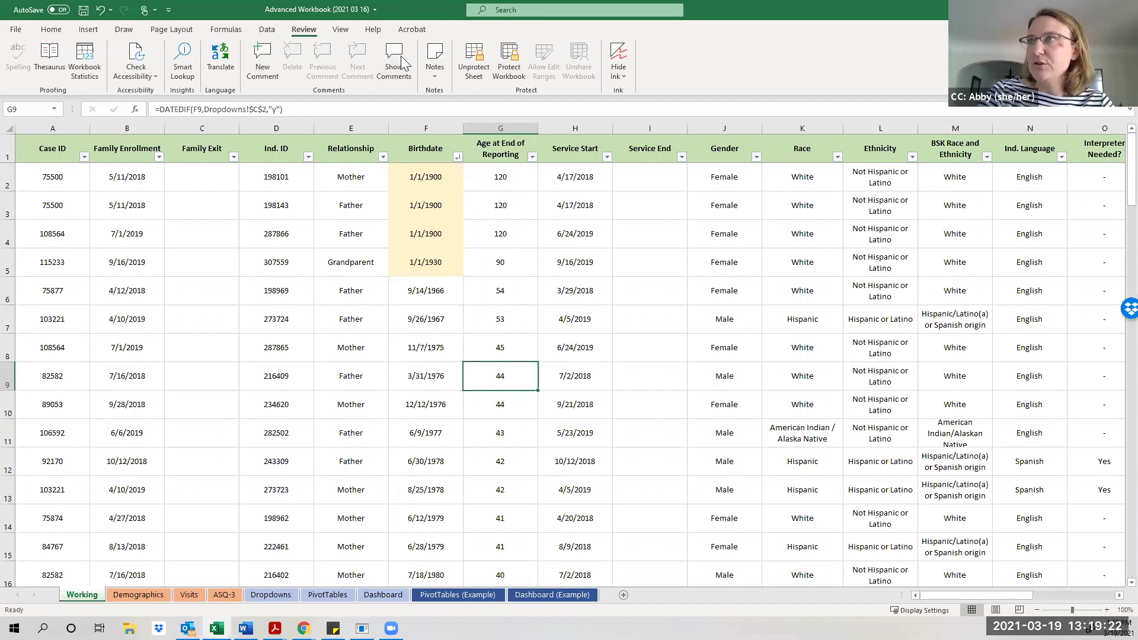
left_click(480, 68)
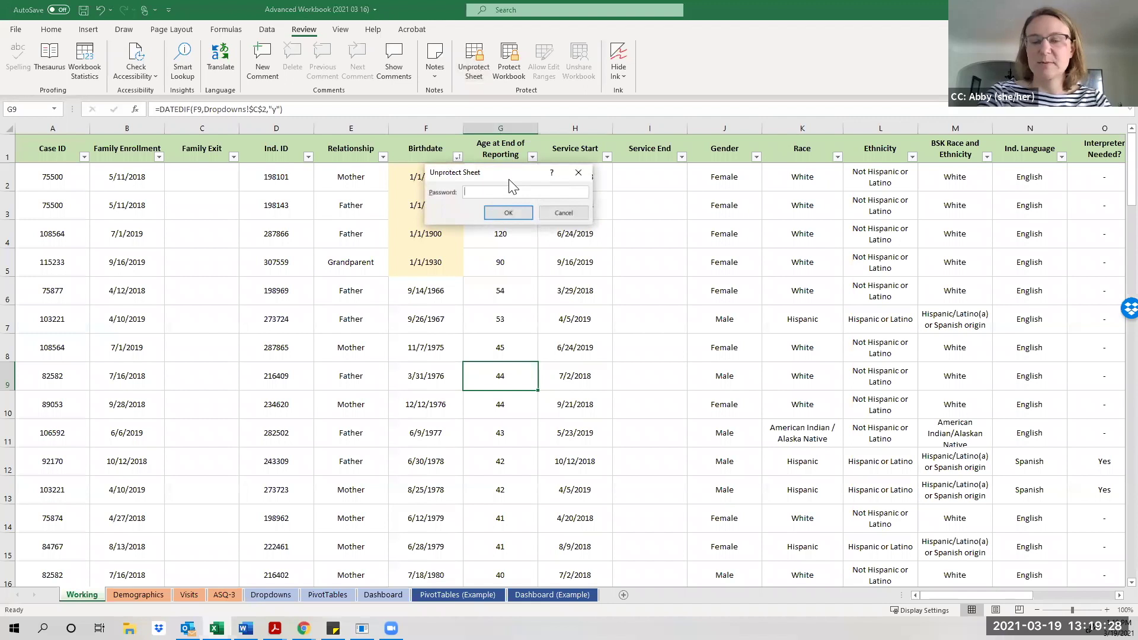
type("****")
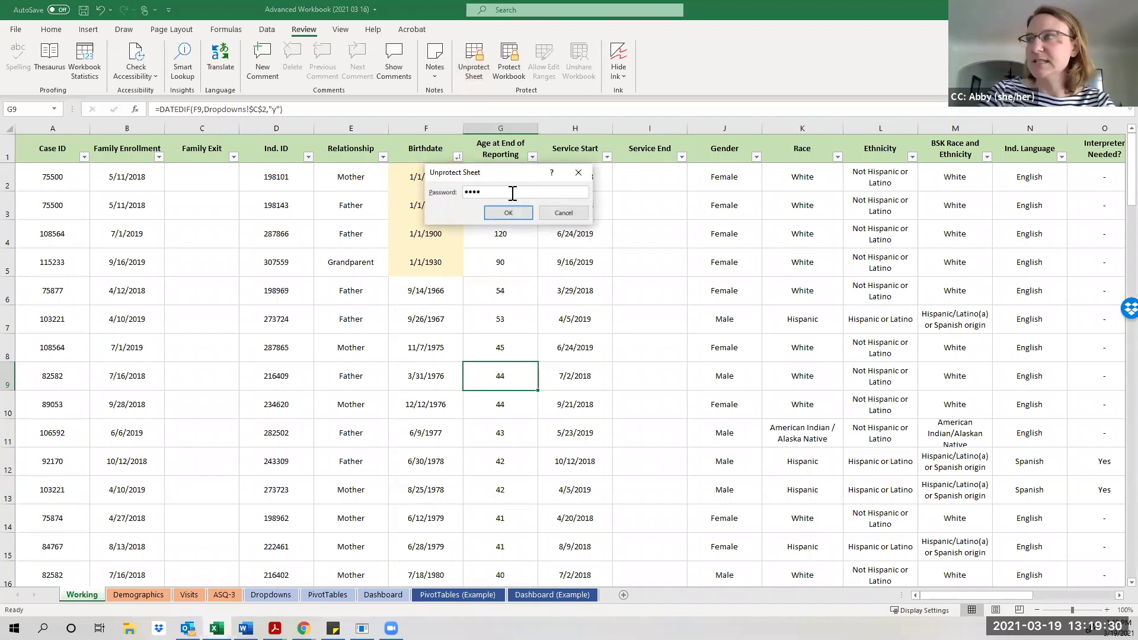
Submit the Unprotect Sheet password and click back into the client table.
left_click(510, 213)
left_click(481, 335)
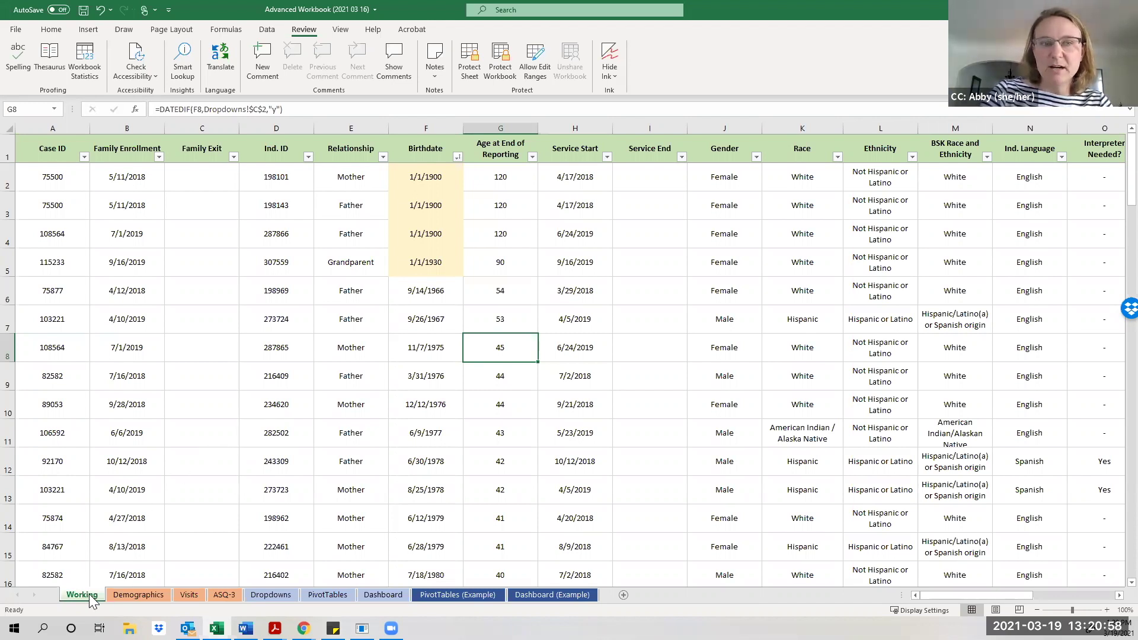
Enter the header 'ASQ Date' in the empty cell after Visit completion %.
left_click_drag(929, 597, 1011, 598)
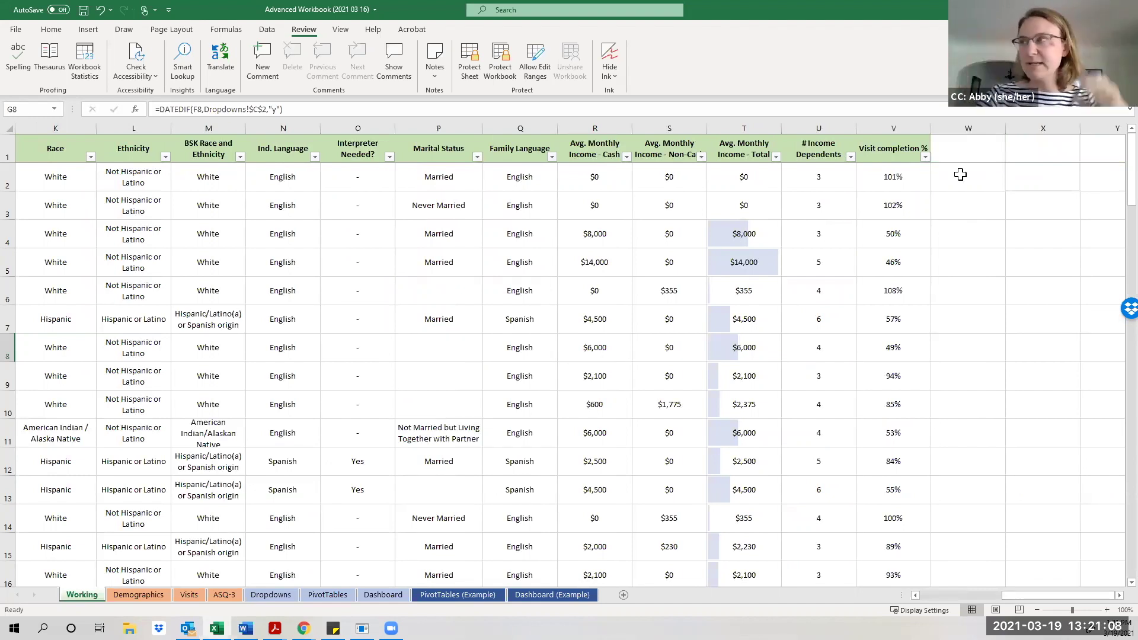
left_click(951, 141)
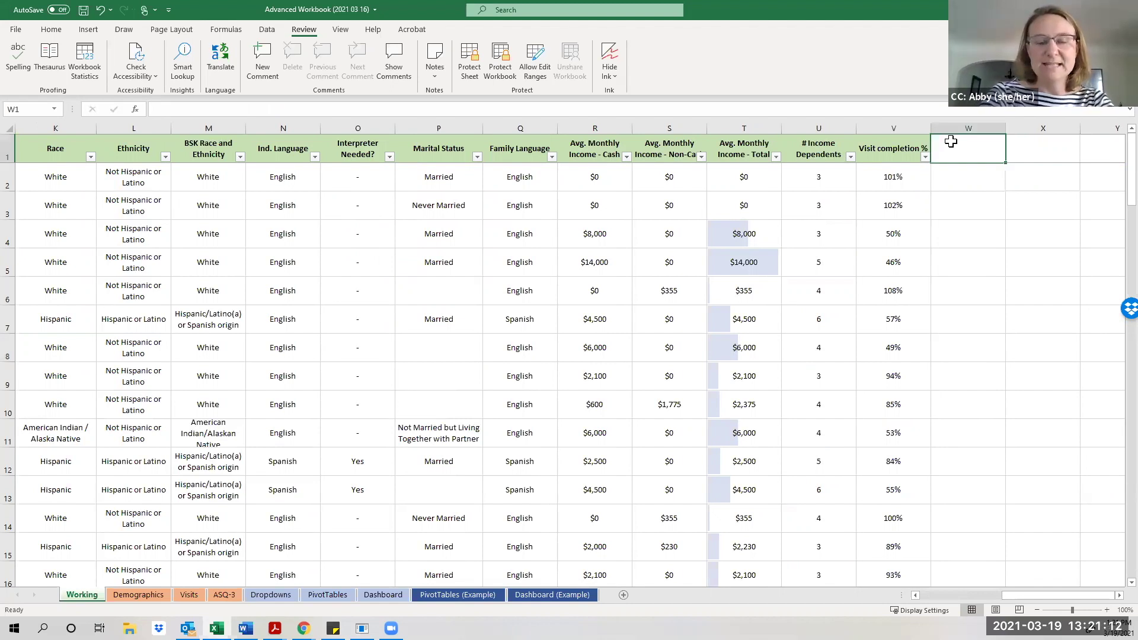
type("ASQ")
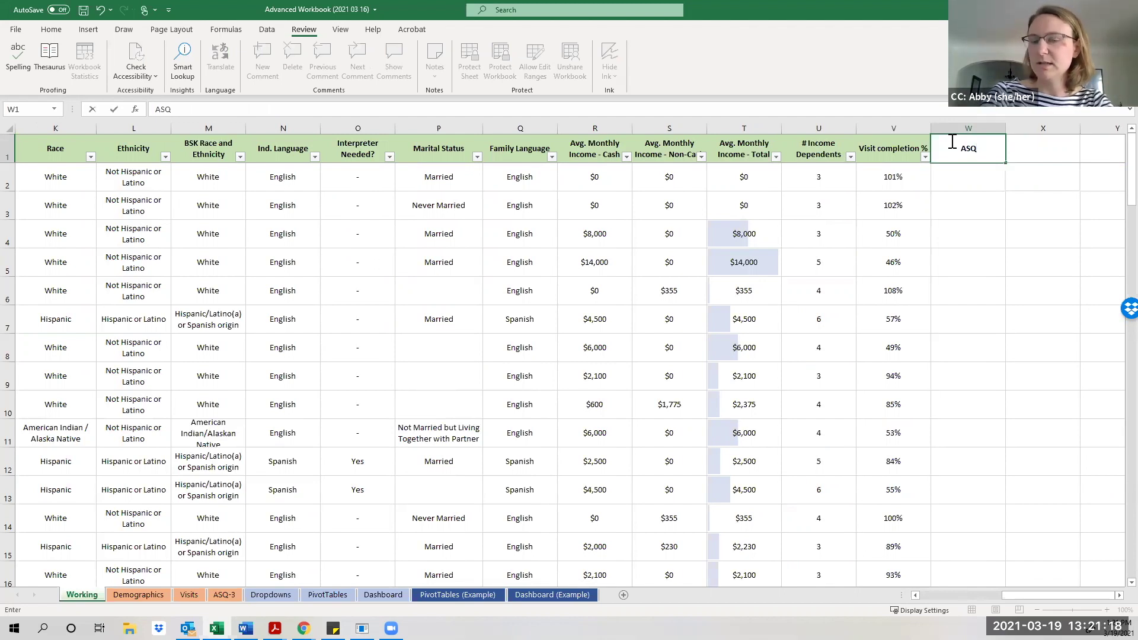
type("Date")
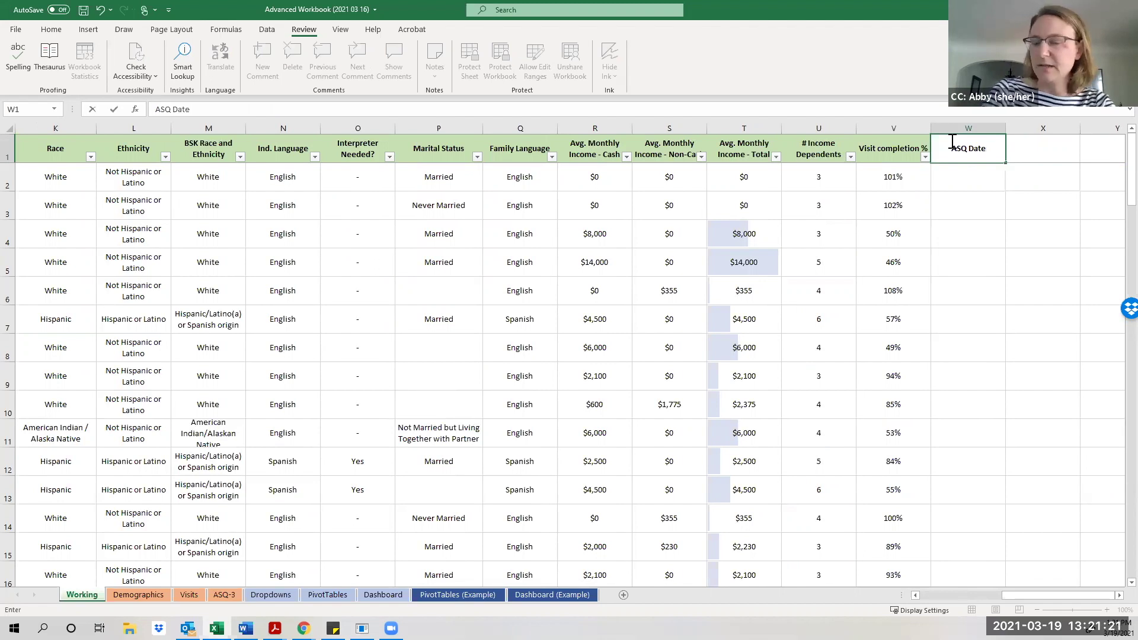
key("Return")
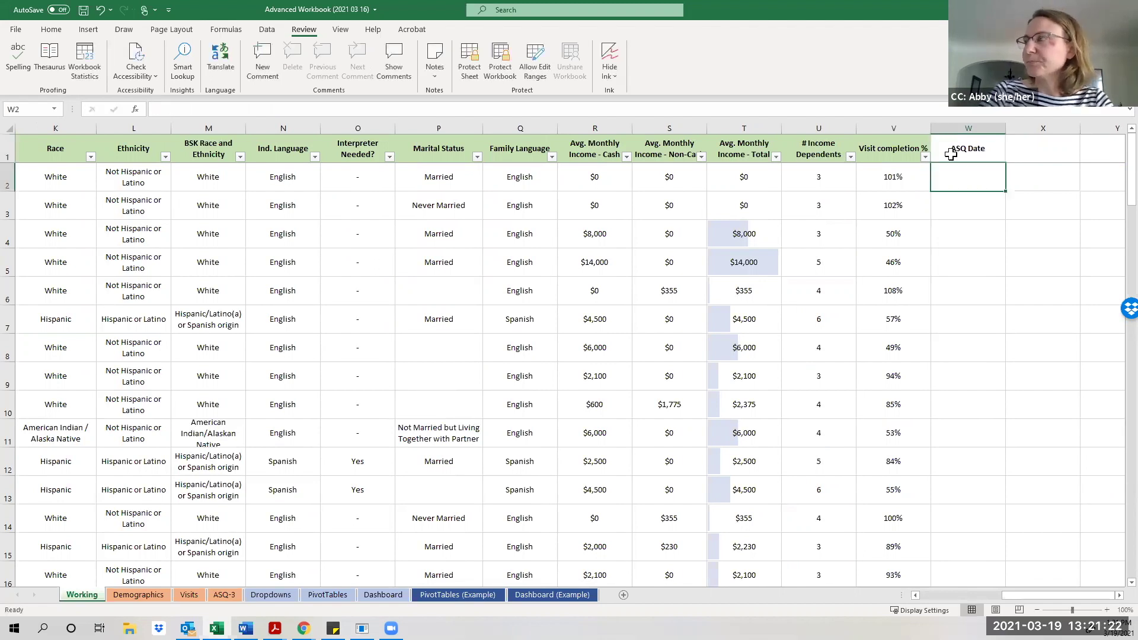
Return to the ASQ Date header and select the Visit completion % header as style source.
left_click(972, 207)
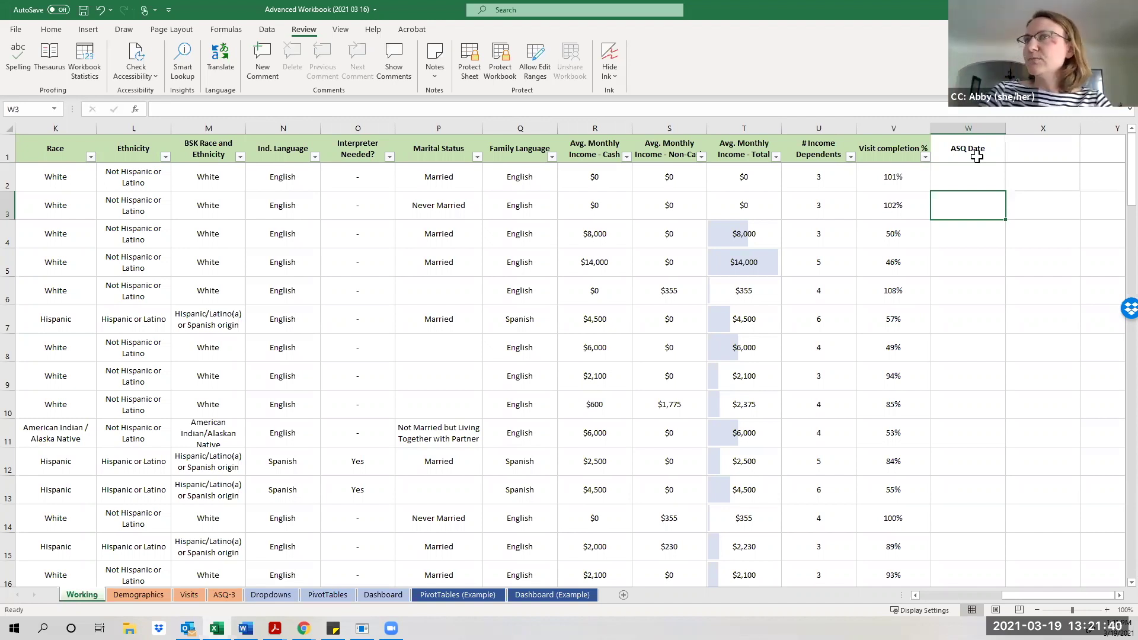
left_click(977, 156)
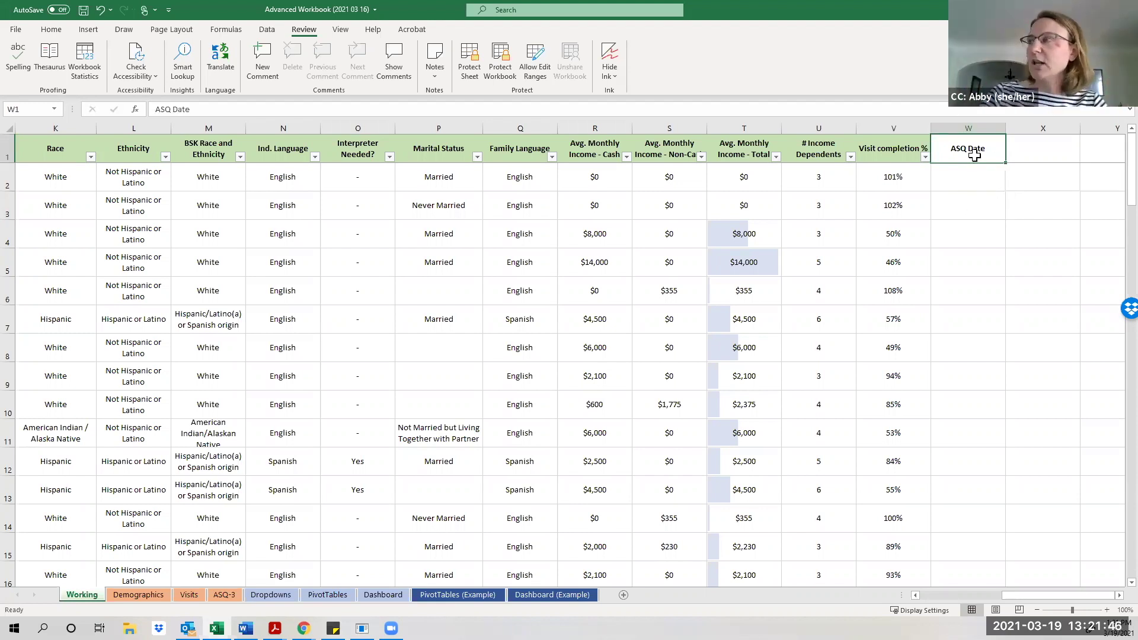
left_click(888, 156)
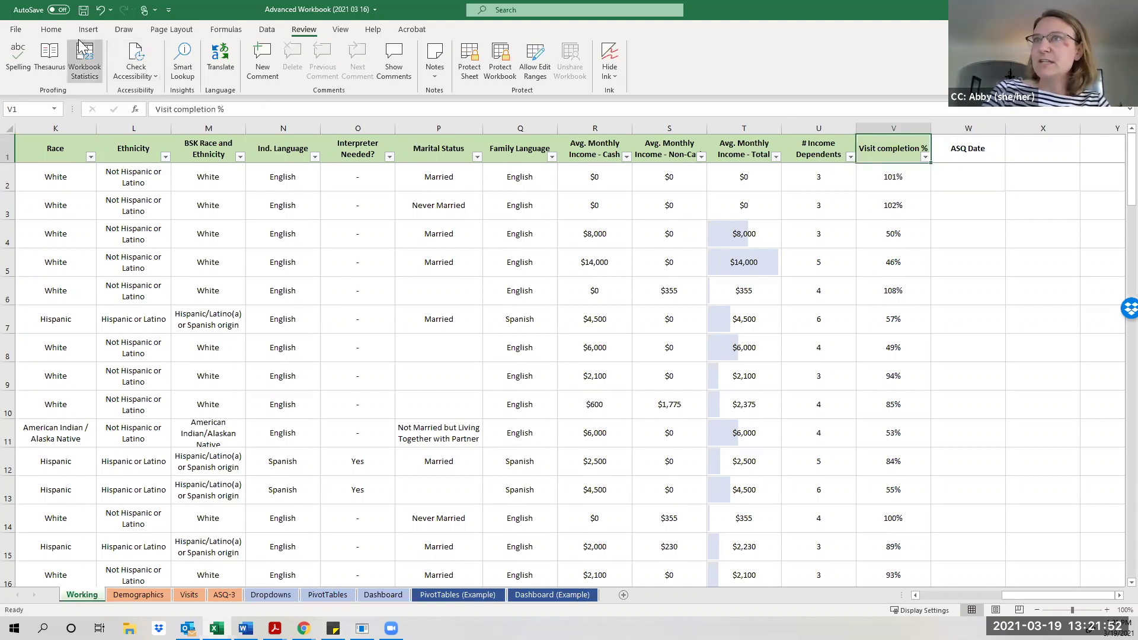
Copy the green header formatting from Visit completion % (V1) onto the ASQ Date header in W1 with Format Painter.
left_click(51, 30)
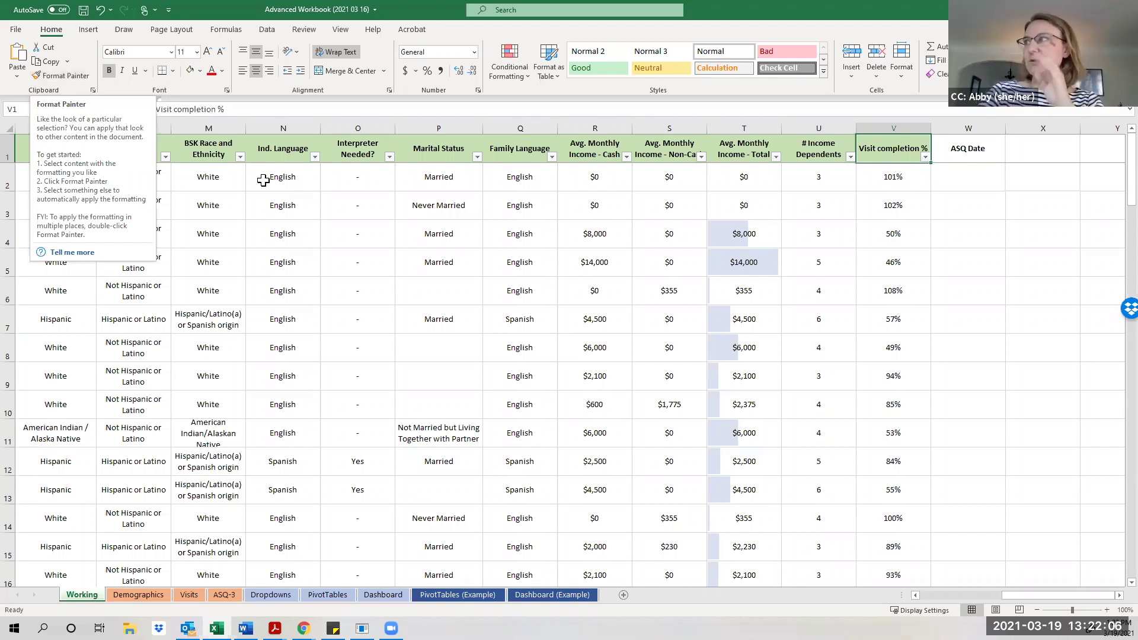
left_click(71, 82)
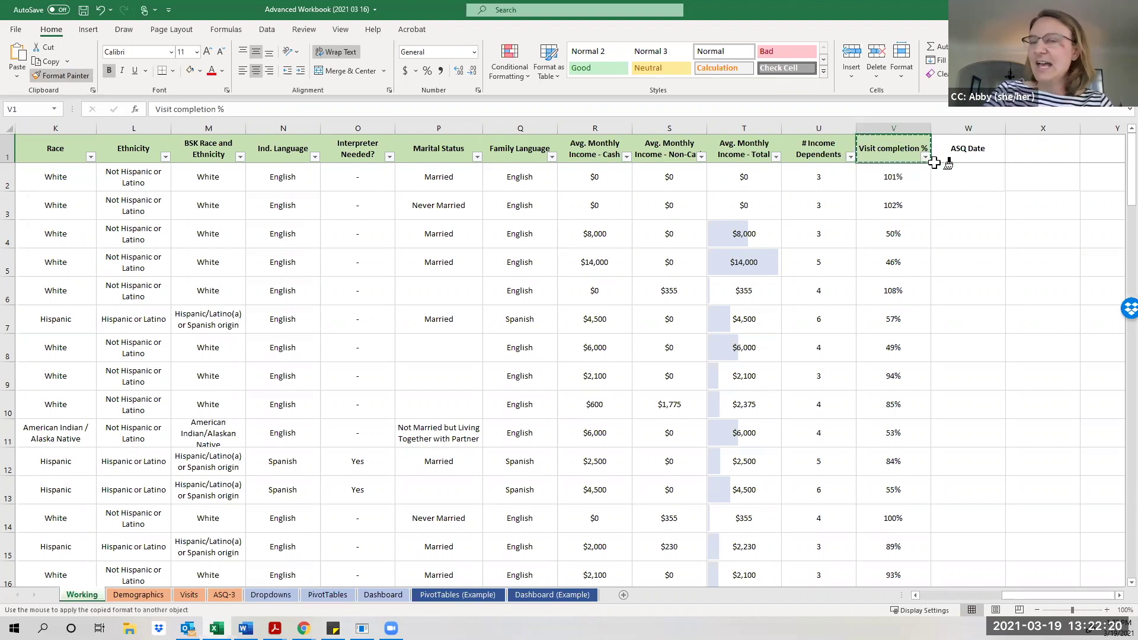
left_click(964, 149)
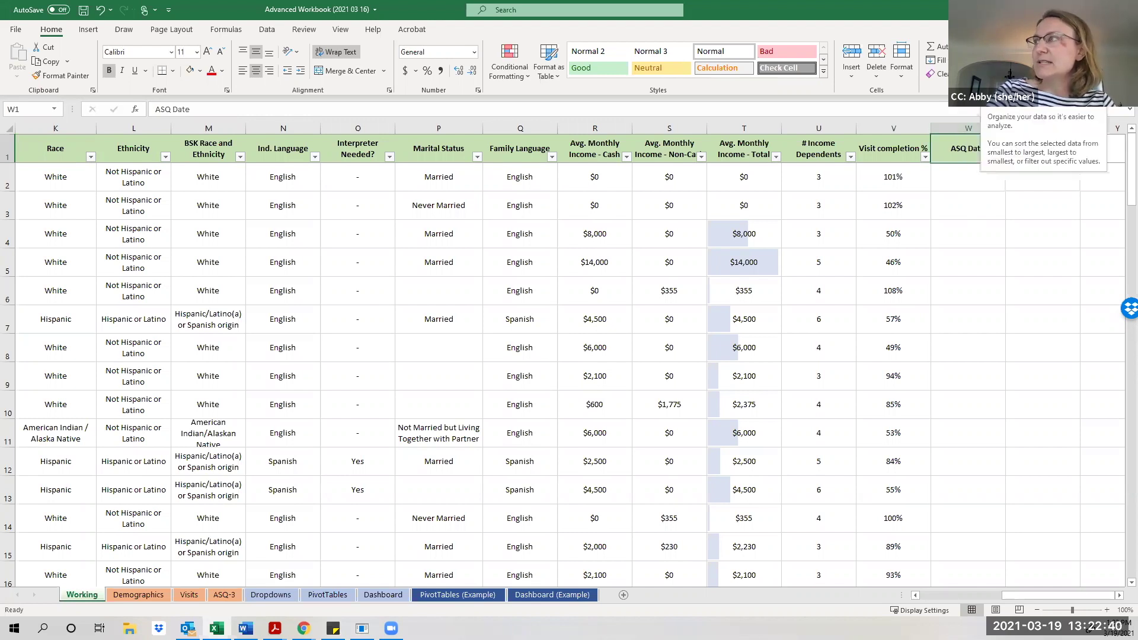
Turn the table filters off and back on so ASQ Date gets its own filter dropdown.
left_click(996, 65)
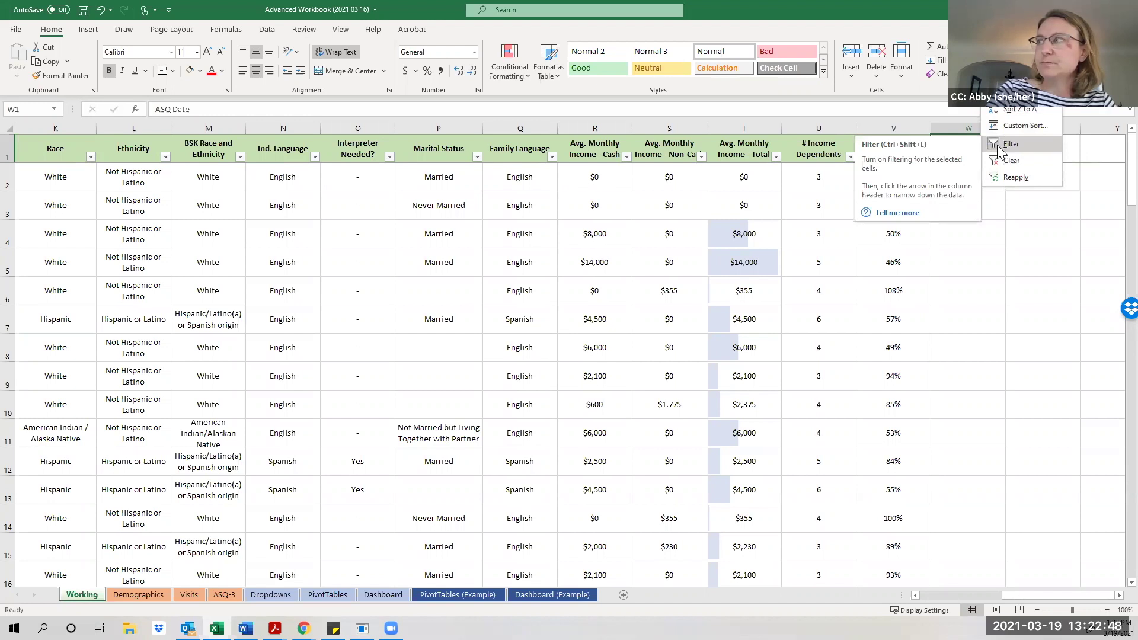
left_click(999, 148)
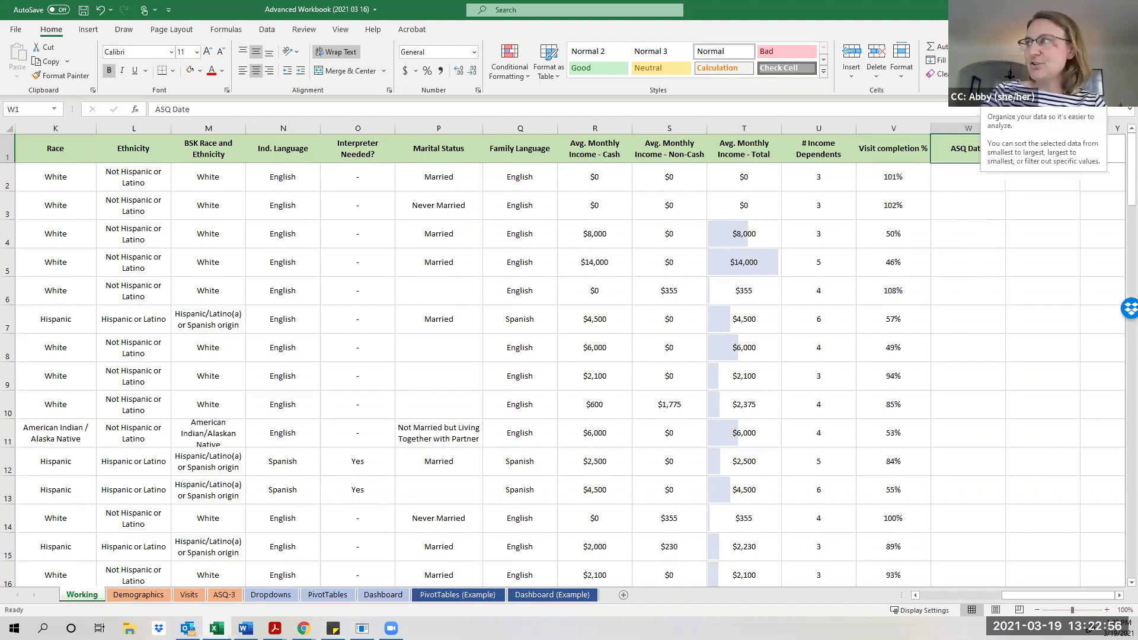
left_click(996, 65)
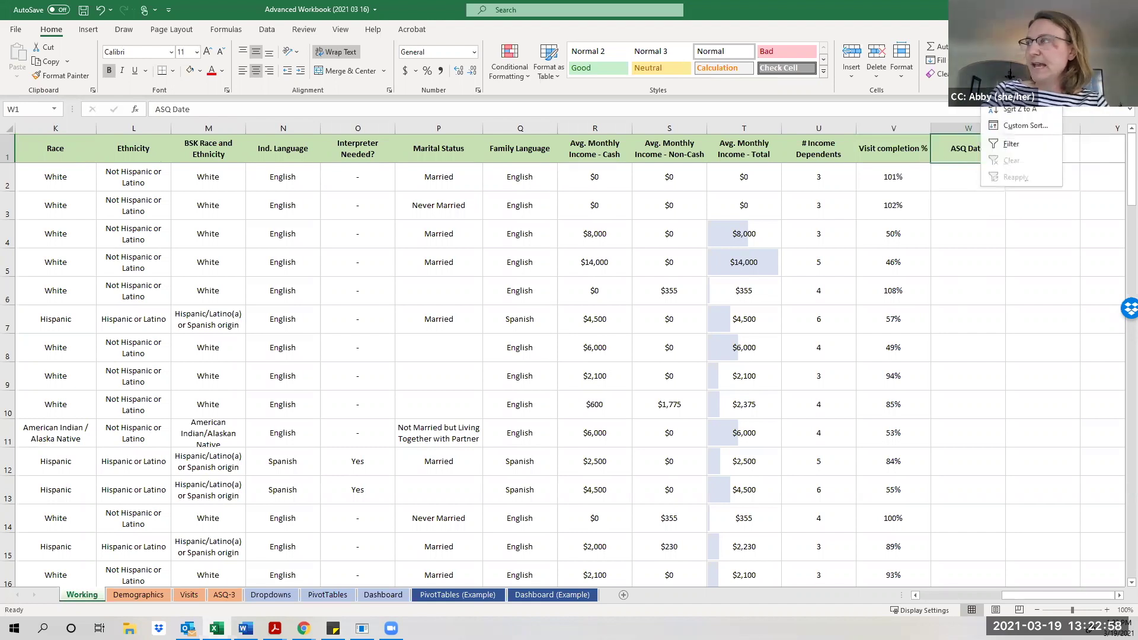
left_click(1000, 145)
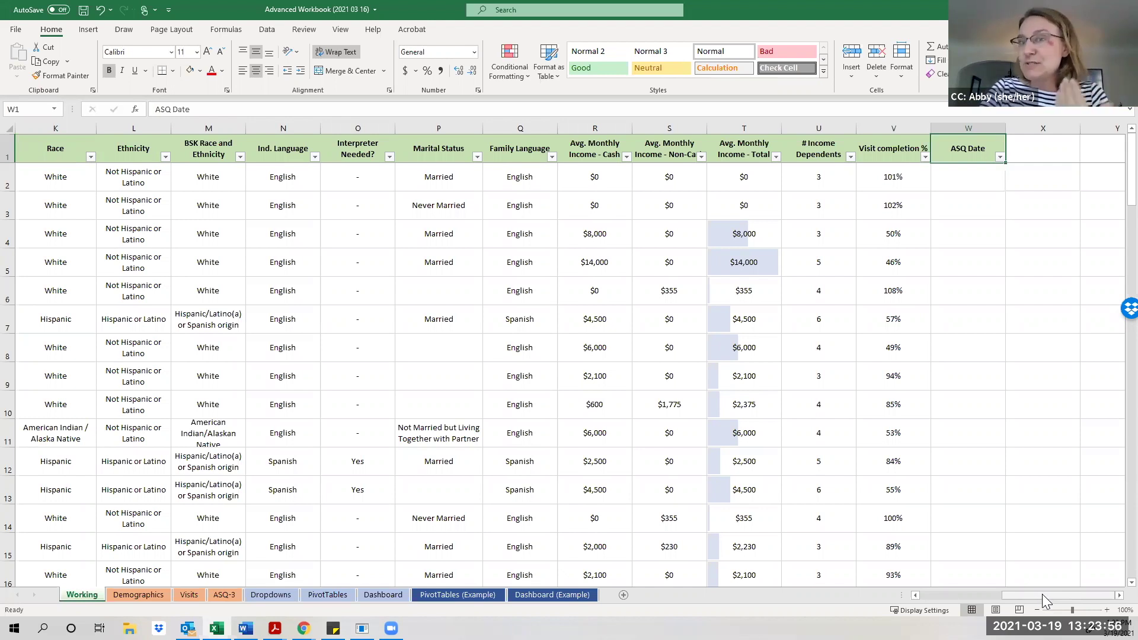
Compare Case ID (column A) with Ind. ID (column D), noting repeated case ID 75500, then open ASQ-3.
left_click_drag(1042, 594, 1028, 594)
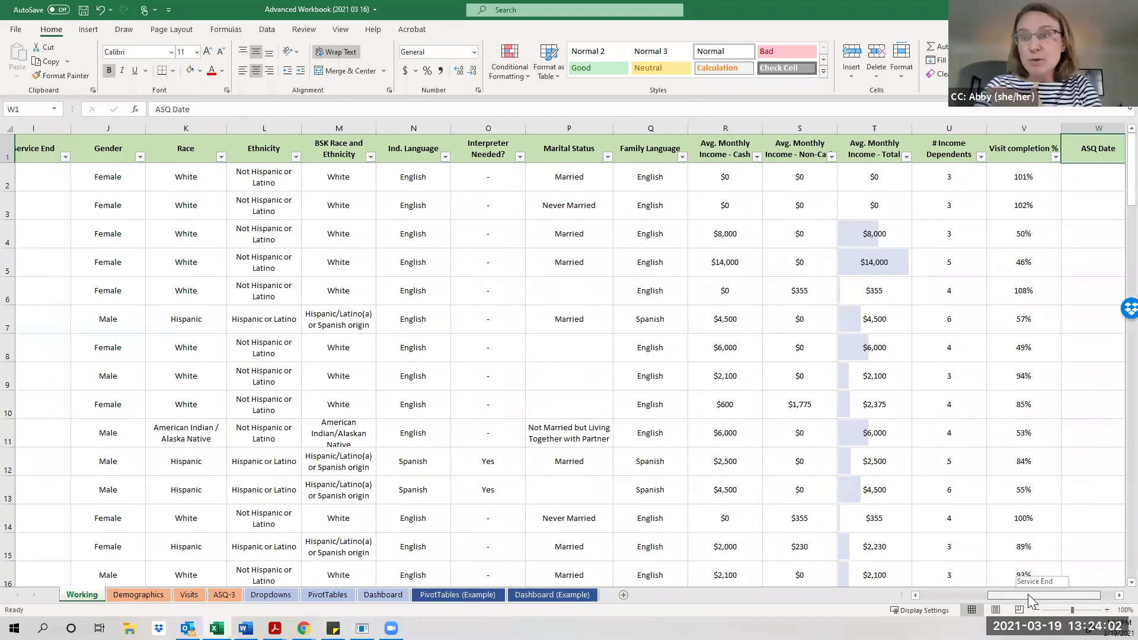
left_click_drag(1028, 595, 950, 586)
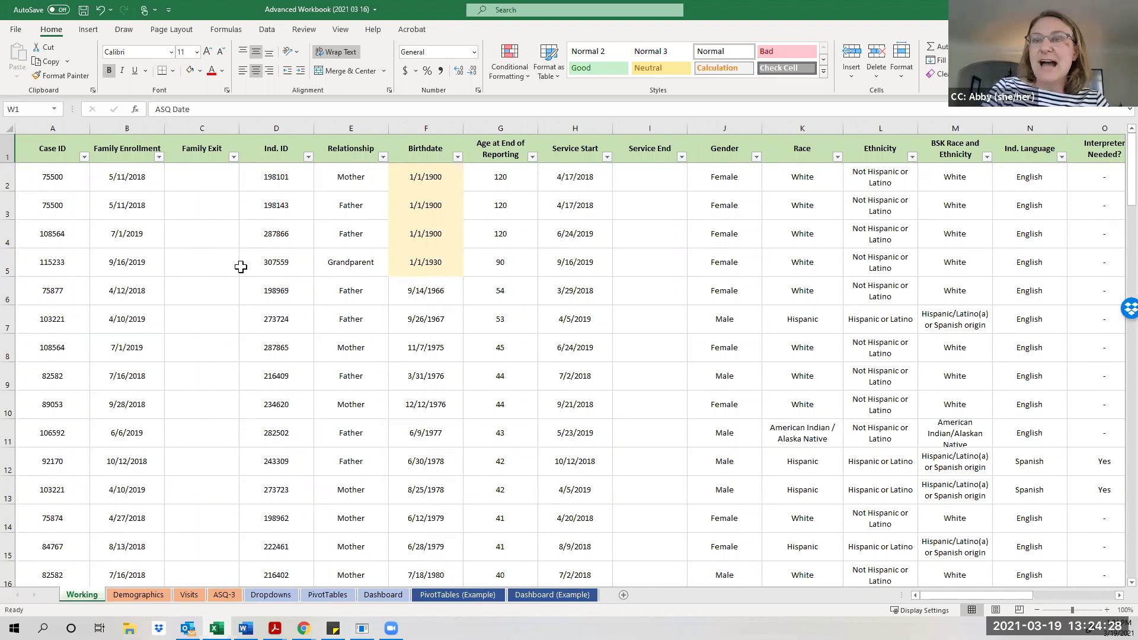
left_click(74, 122)
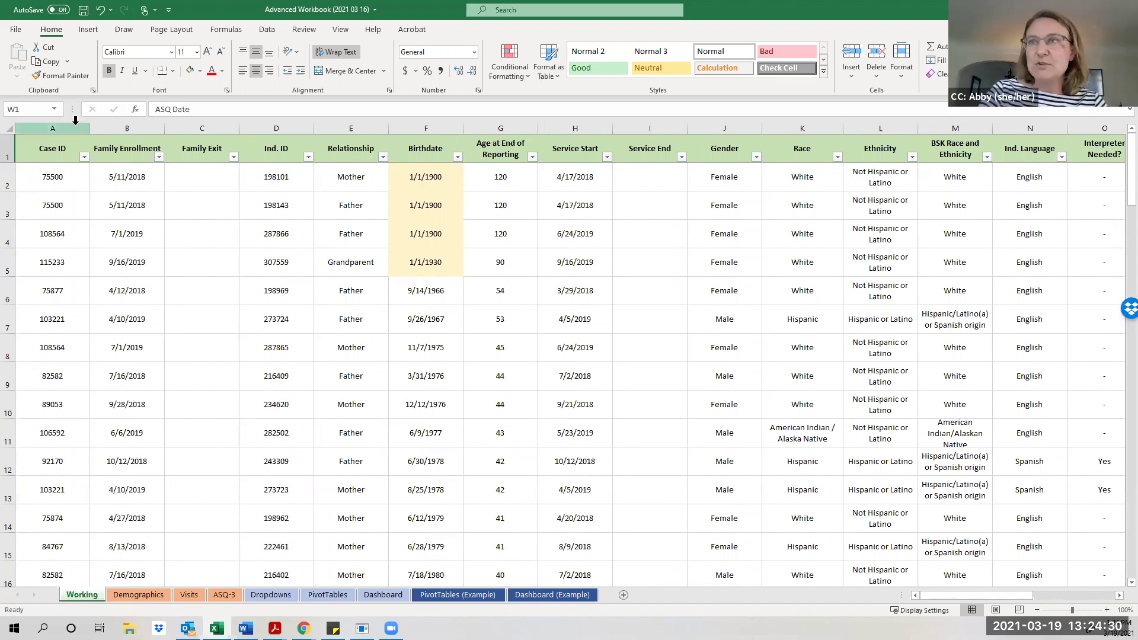
left_click(268, 118)
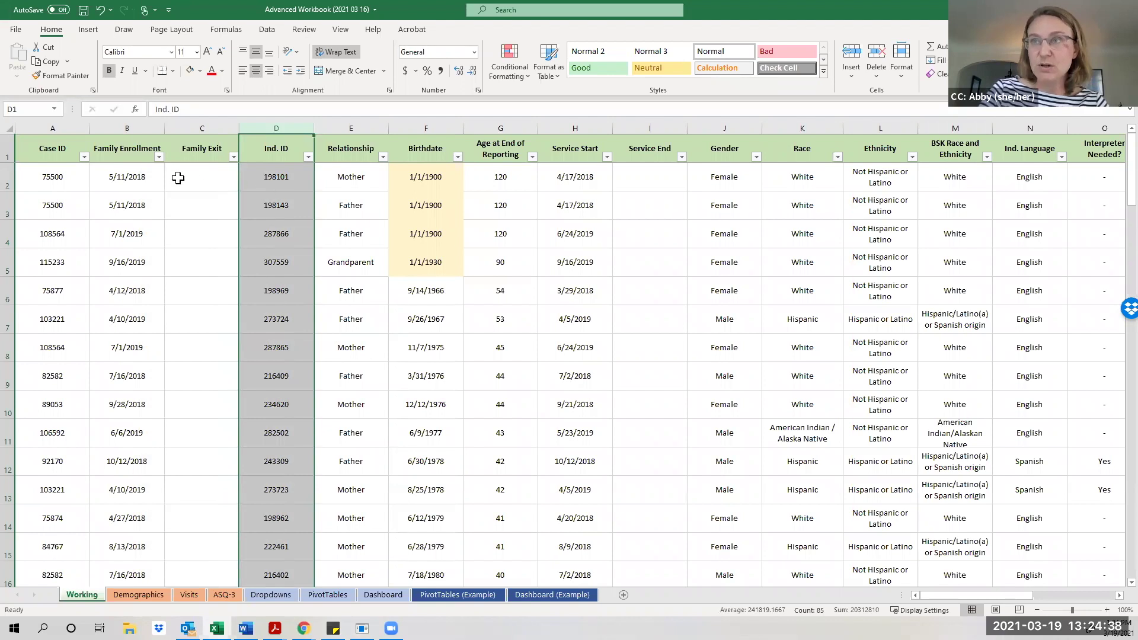
left_click(52, 129)
left_click_drag(63, 174, 62, 204)
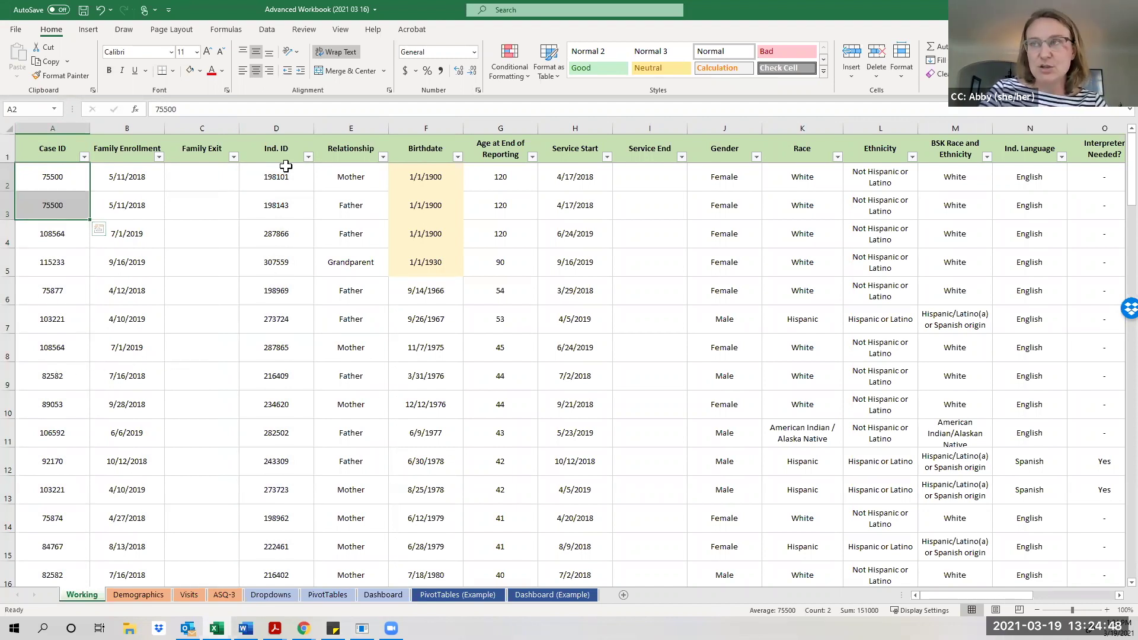
left_click(276, 128)
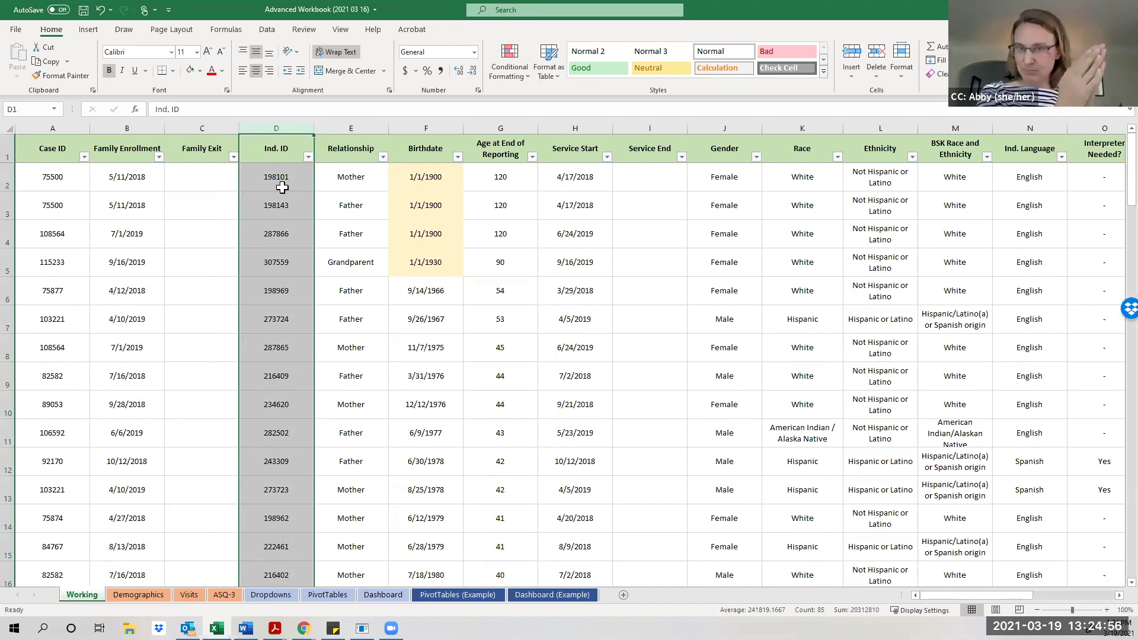
left_click(221, 595)
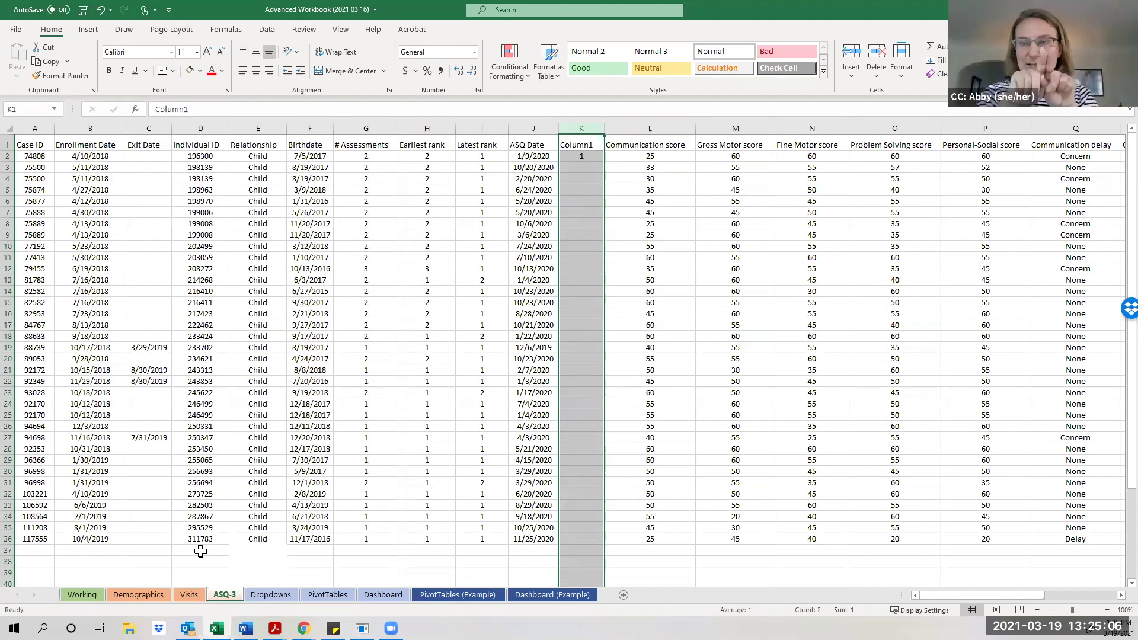
left_click(197, 121)
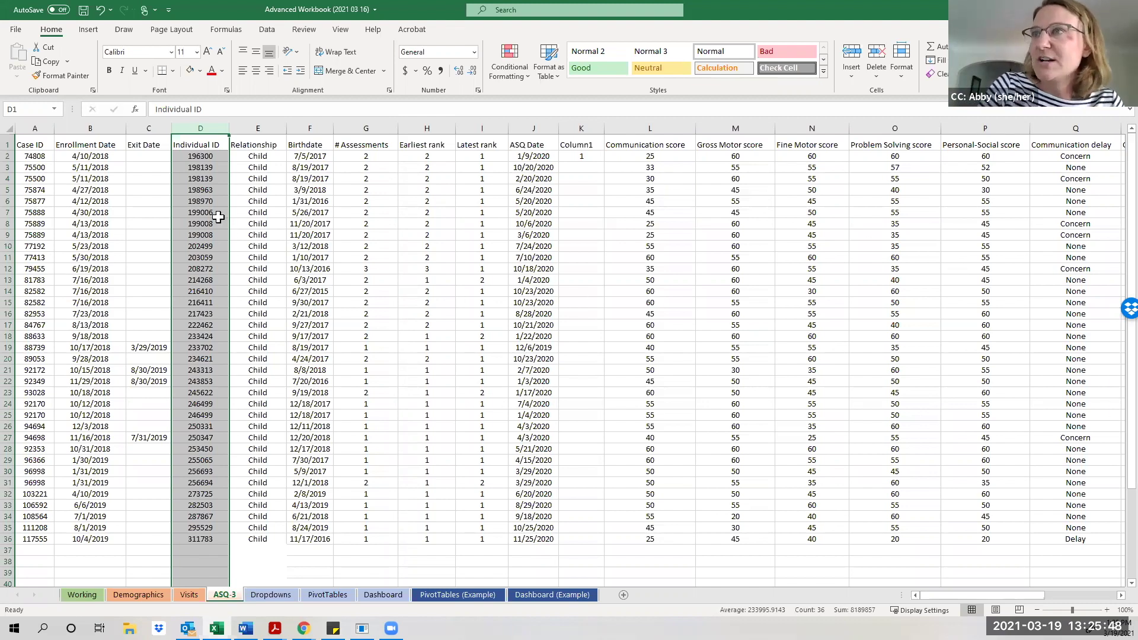
left_click(193, 185)
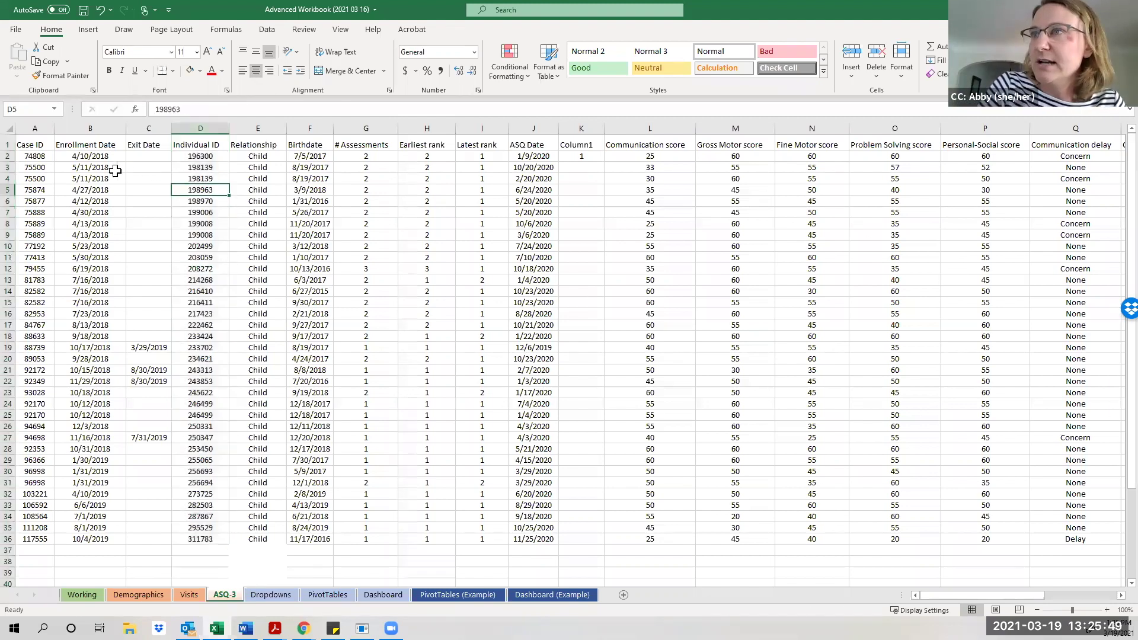
left_click(10, 169)
left_click_drag(11, 172, 10, 179)
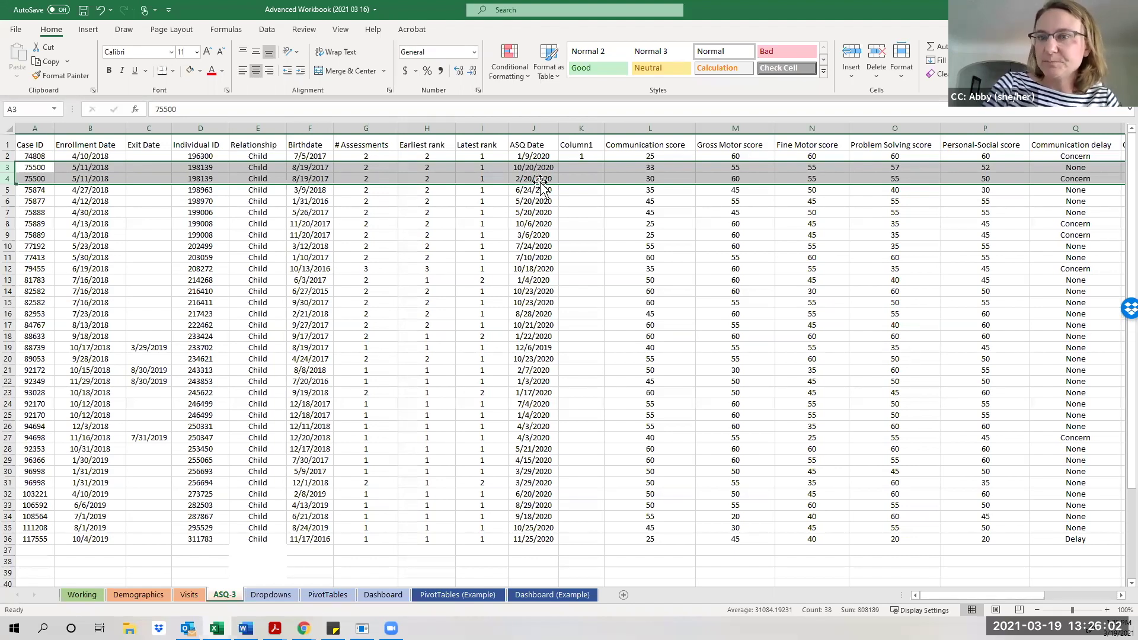
left_click(540, 146)
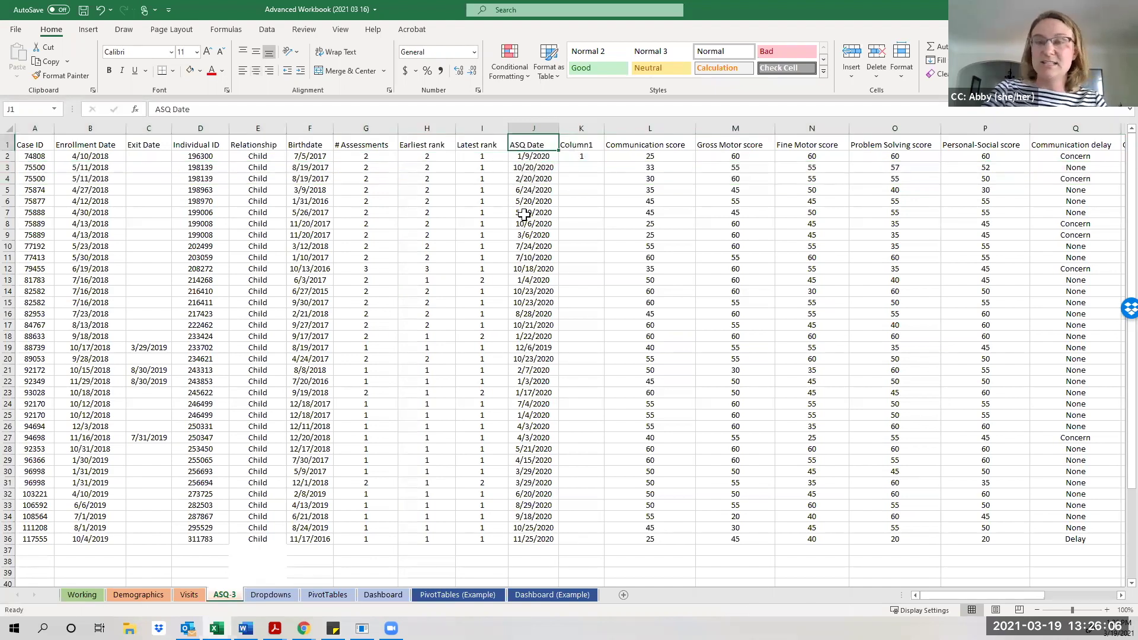
Sort the ASQ-3 rows A to Z by the ASQ Date column (J).
right_click(535, 144)
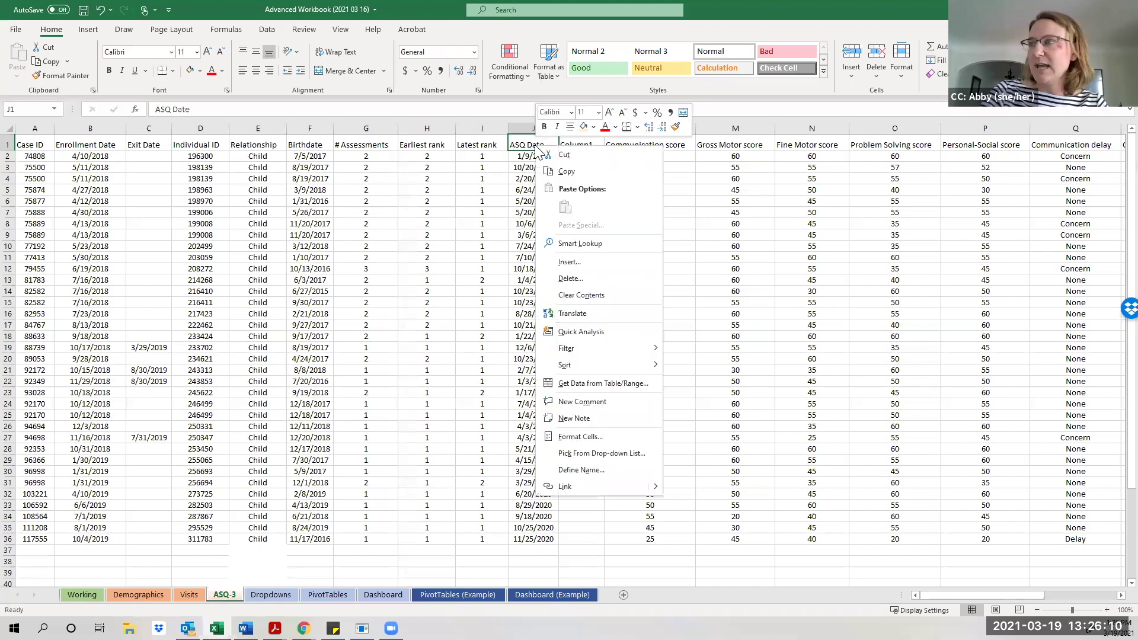
mouse_move(589, 368)
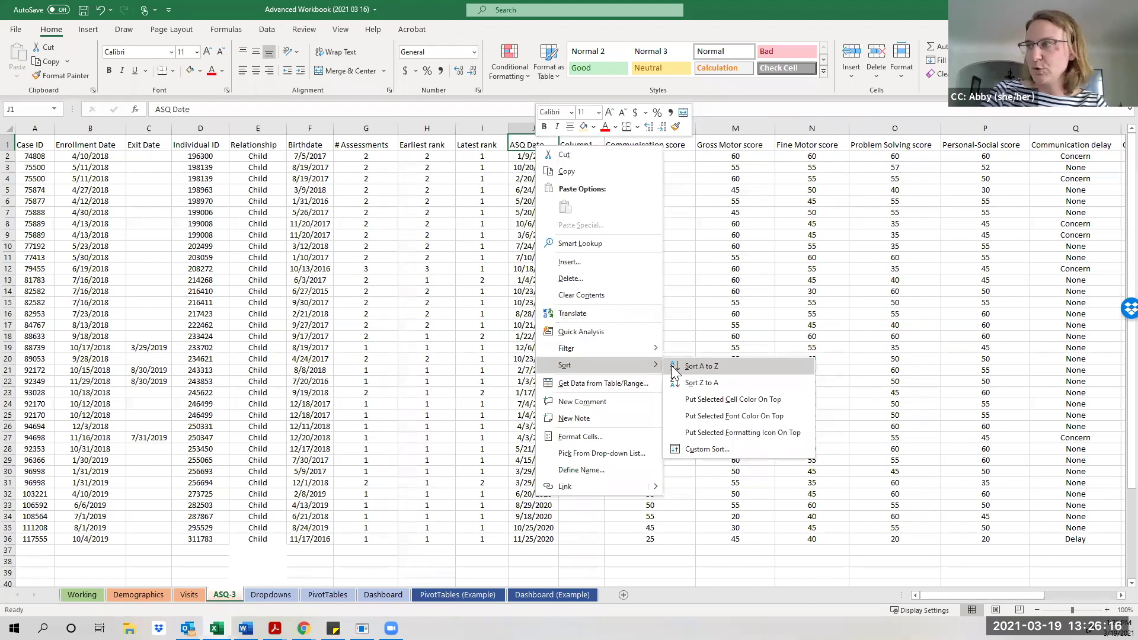
left_click(702, 367)
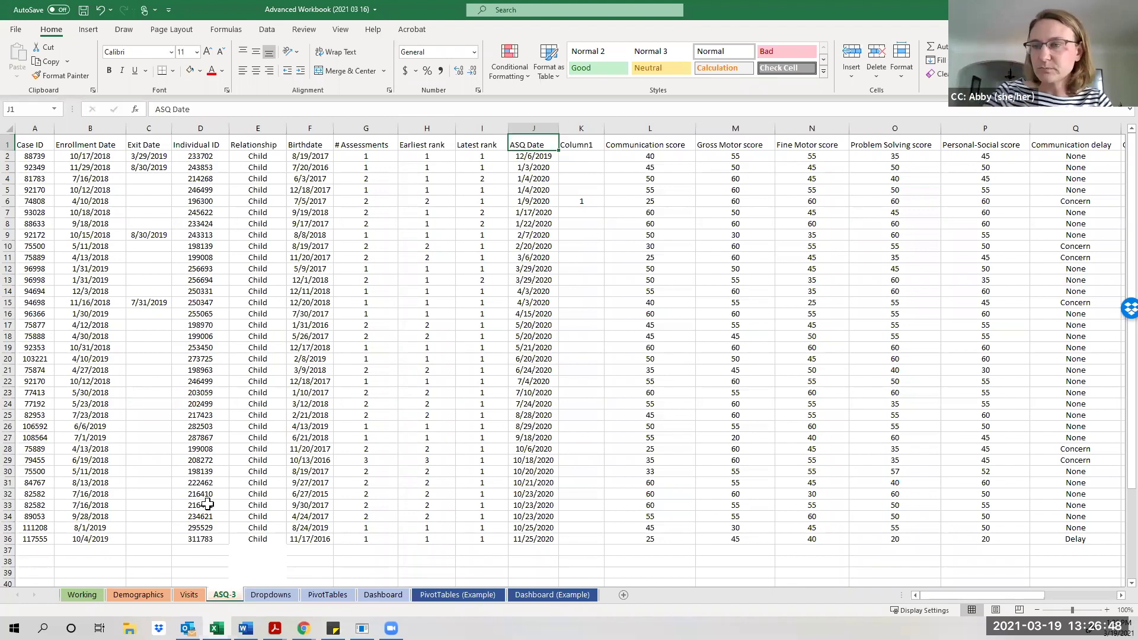
On the Working sheet, start =VLOOKUP( in cell W2 using the function autocomplete.
left_click(83, 596)
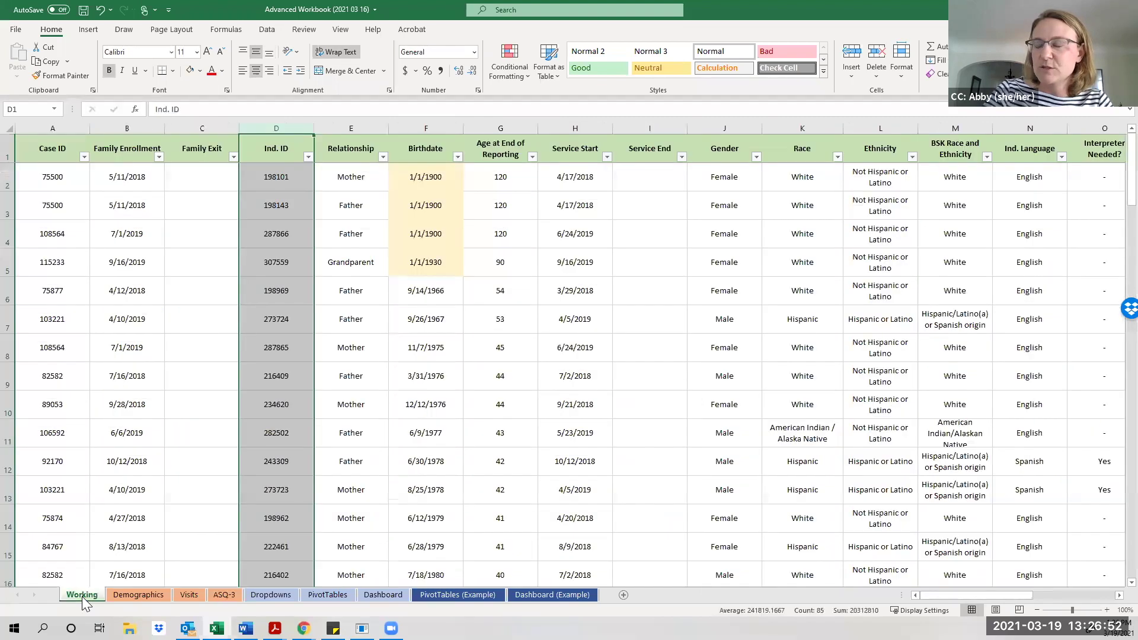
left_click_drag(957, 594, 1075, 596)
left_click(967, 169)
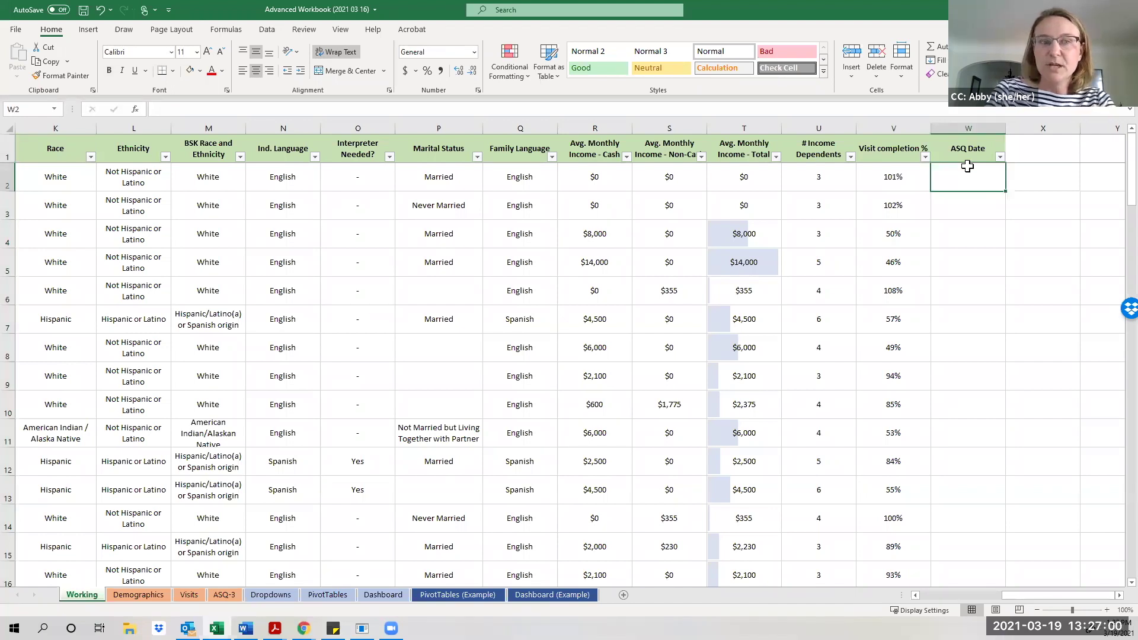
type("=")
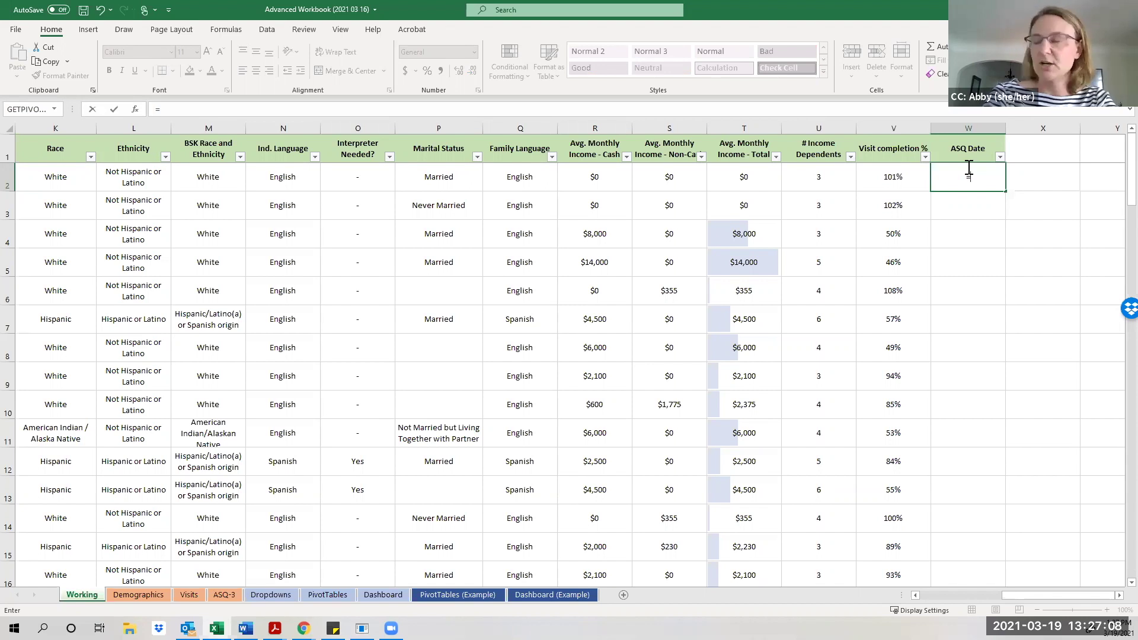
type("vl")
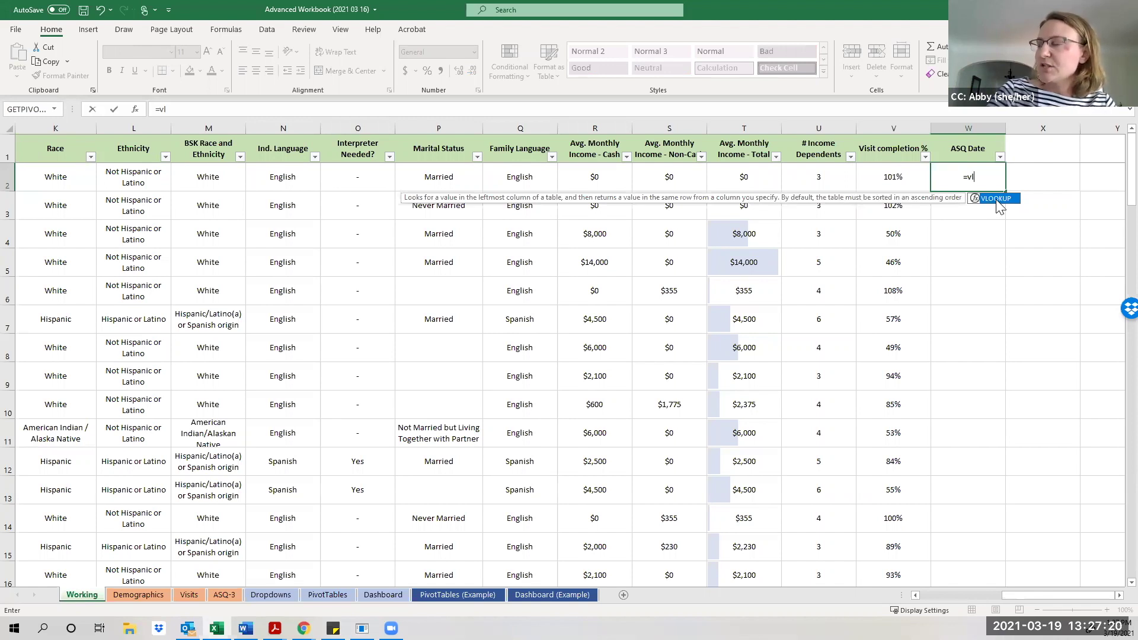
double_click(998, 200)
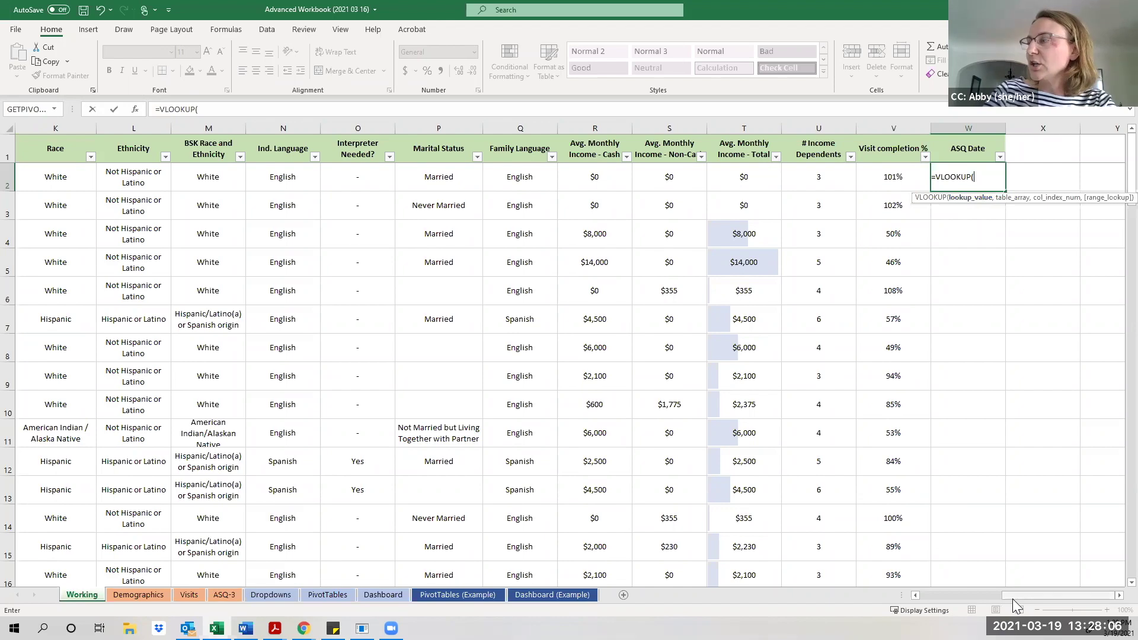
left_click_drag(1012, 595, 967, 597)
left_click_drag(882, 603, 849, 603)
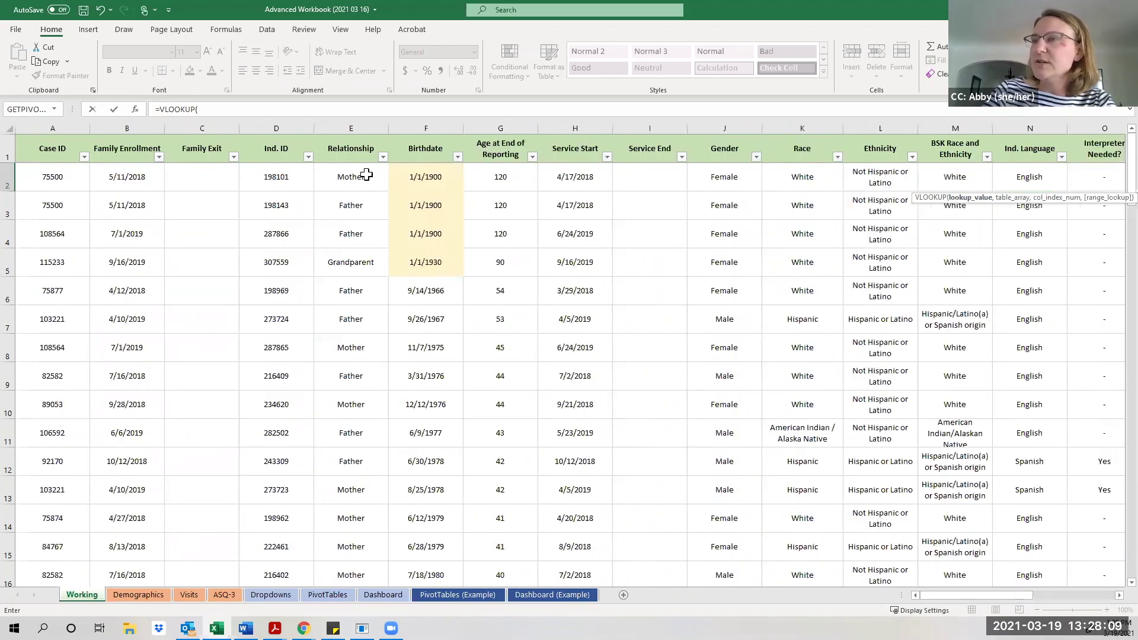
Enter D2 as the VLOOKUP lookup value, add a comma, and switch to the ASQ-3 sheet.
left_click(284, 178)
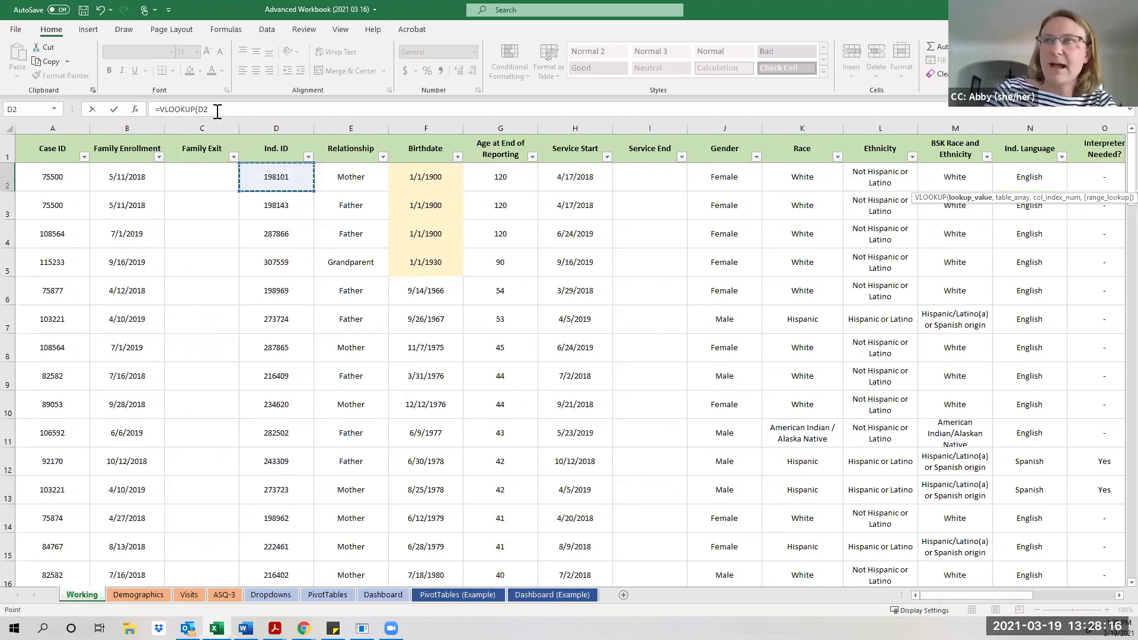
left_click(218, 111)
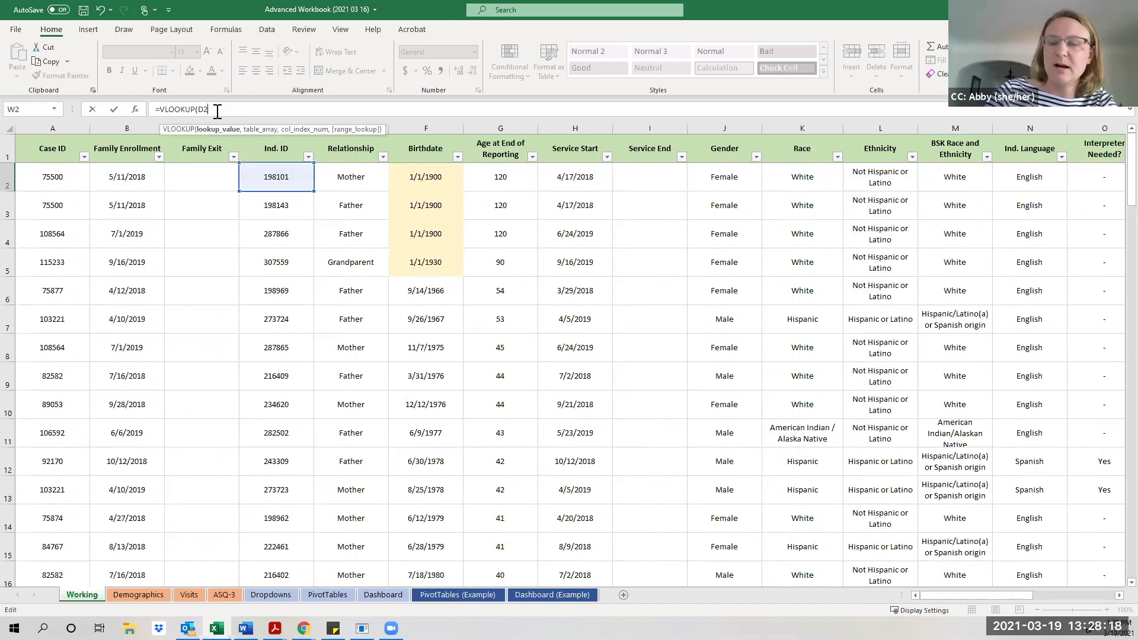
type(",")
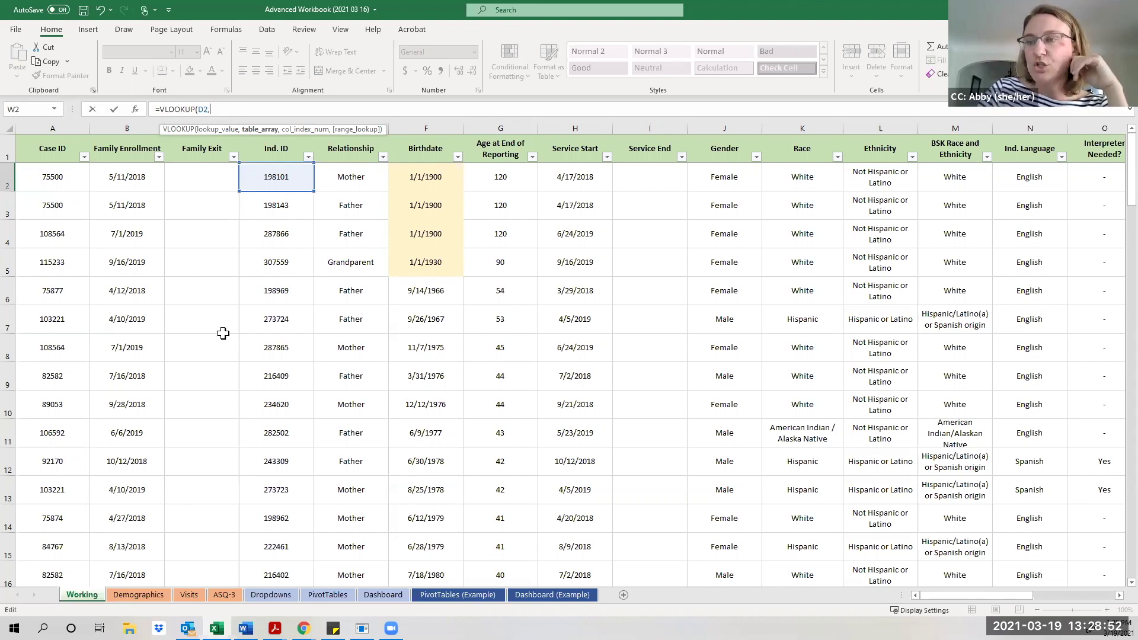
left_click(224, 594)
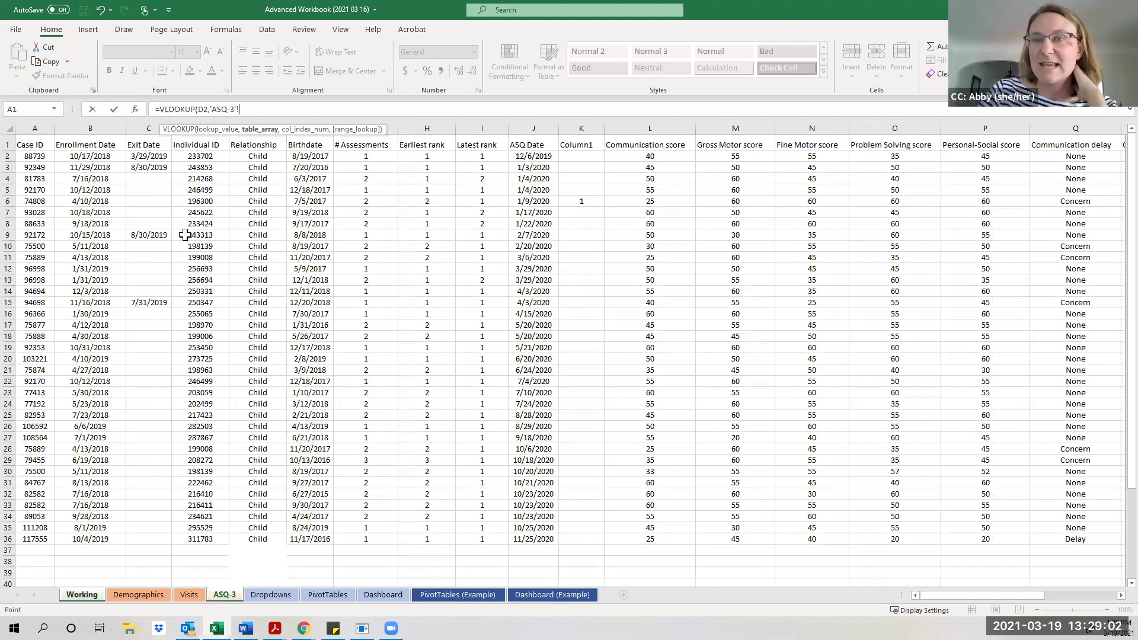
Select ASQ-3 columns D through N as the table array, followed by a comma.
left_click(201, 119)
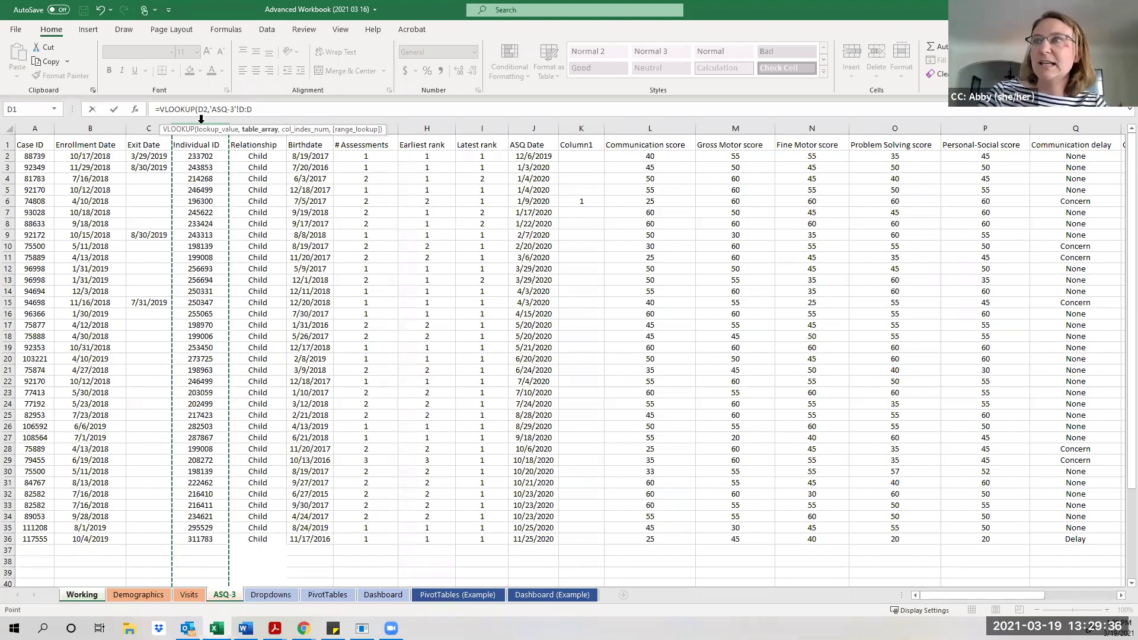
left_click(200, 122)
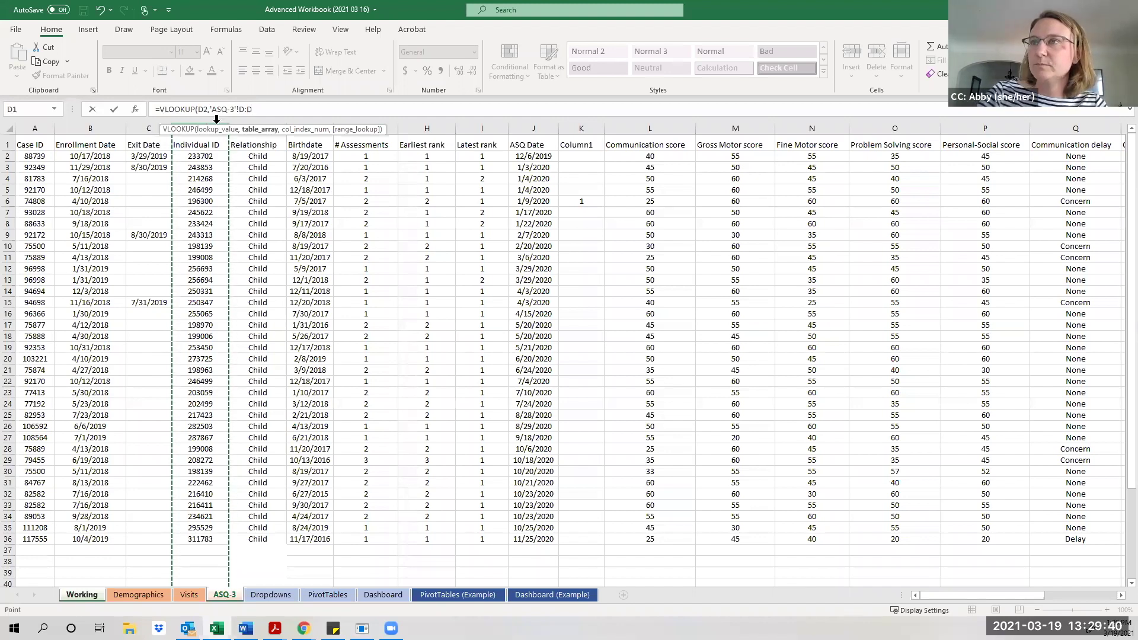
left_click_drag(215, 121, 539, 134)
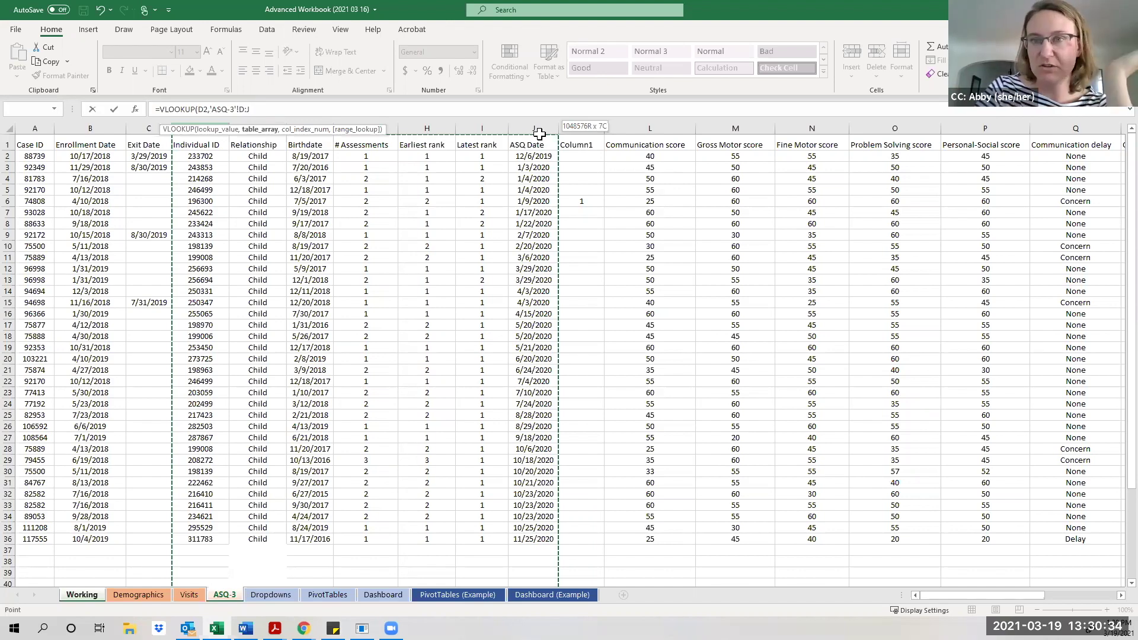
left_click_drag(540, 134, 750, 157)
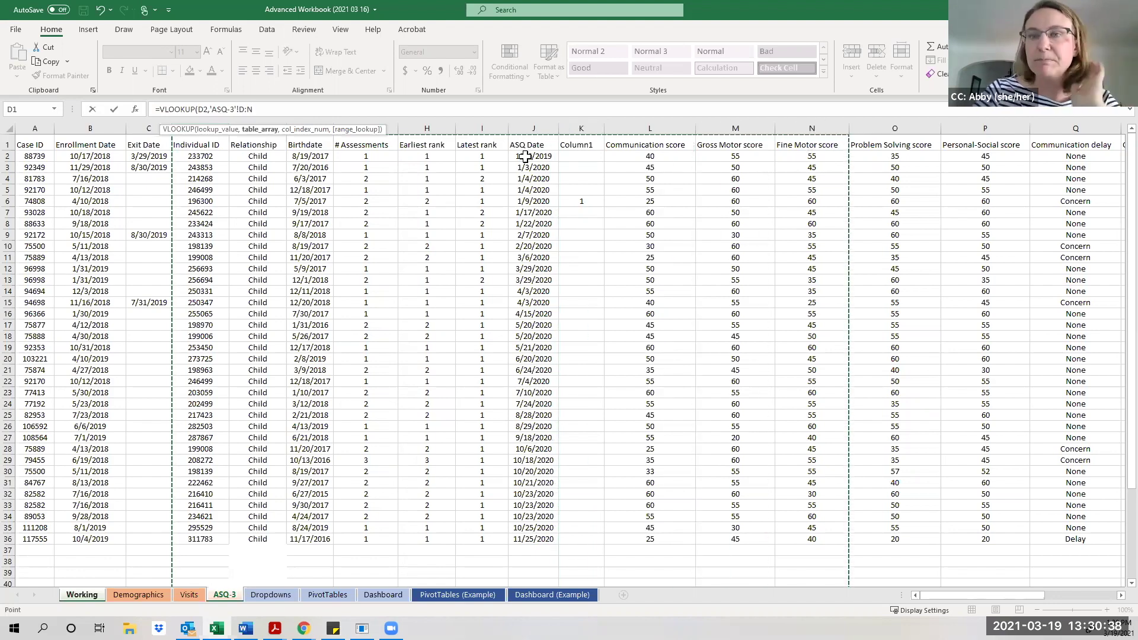
type(",")
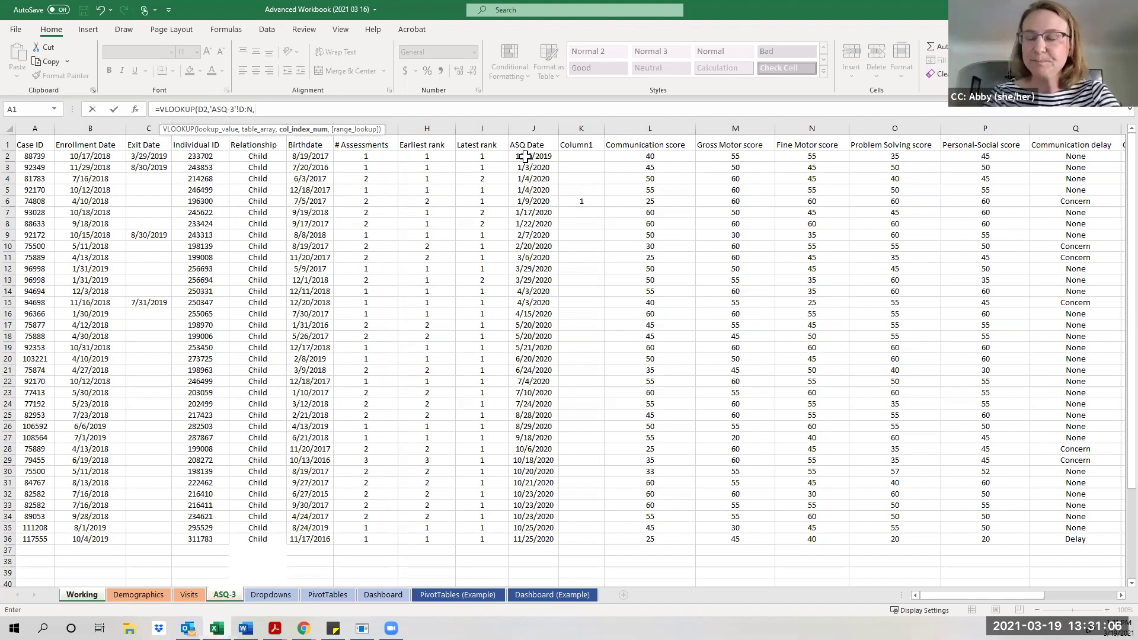
Finish the formula with column index 7 and FALSE for exact match, then commit it.
type("7")
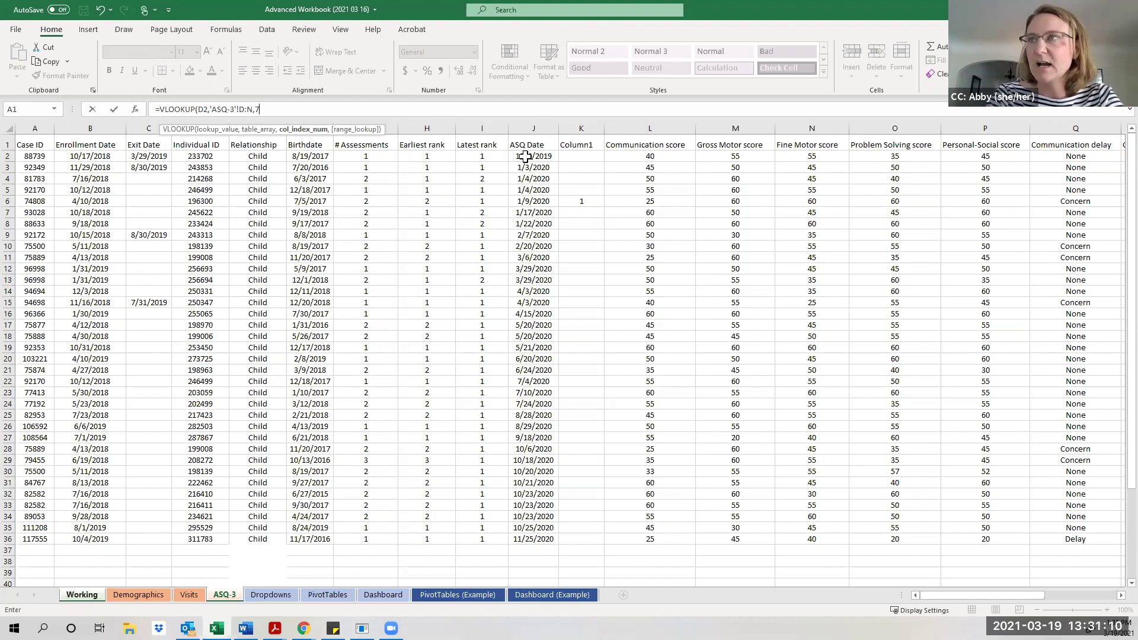
type(",")
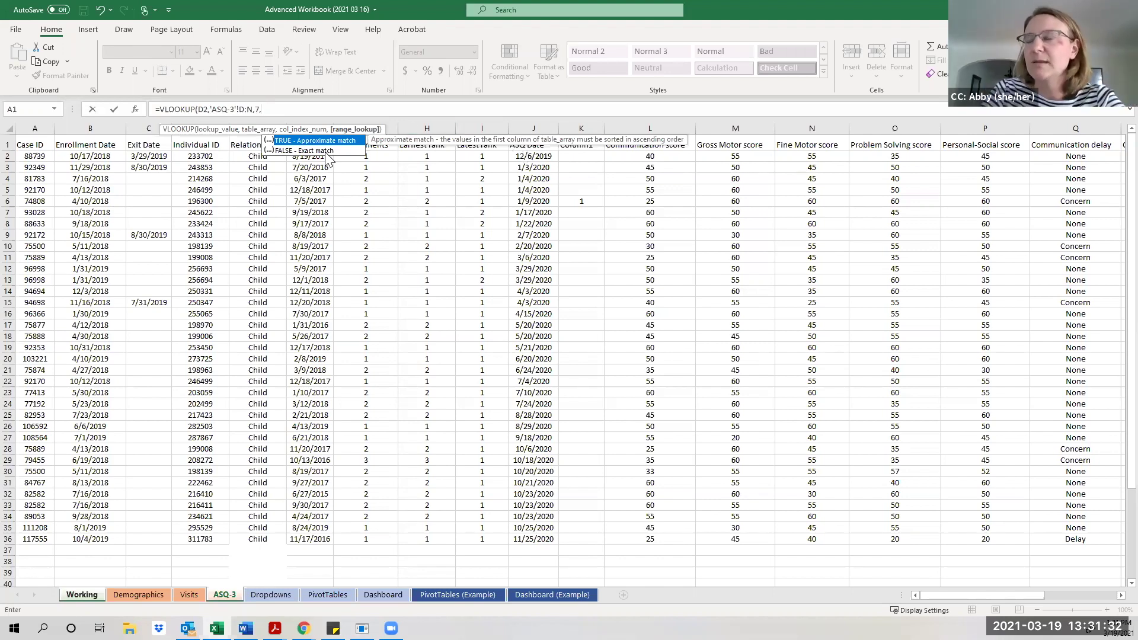
double_click(321, 151)
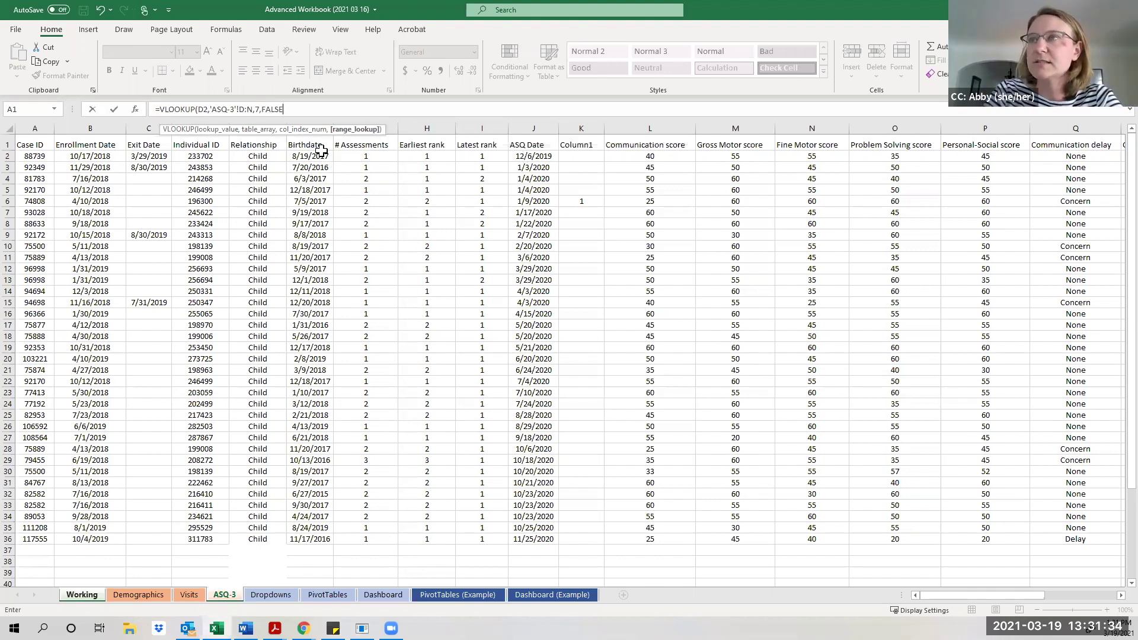
type(")")
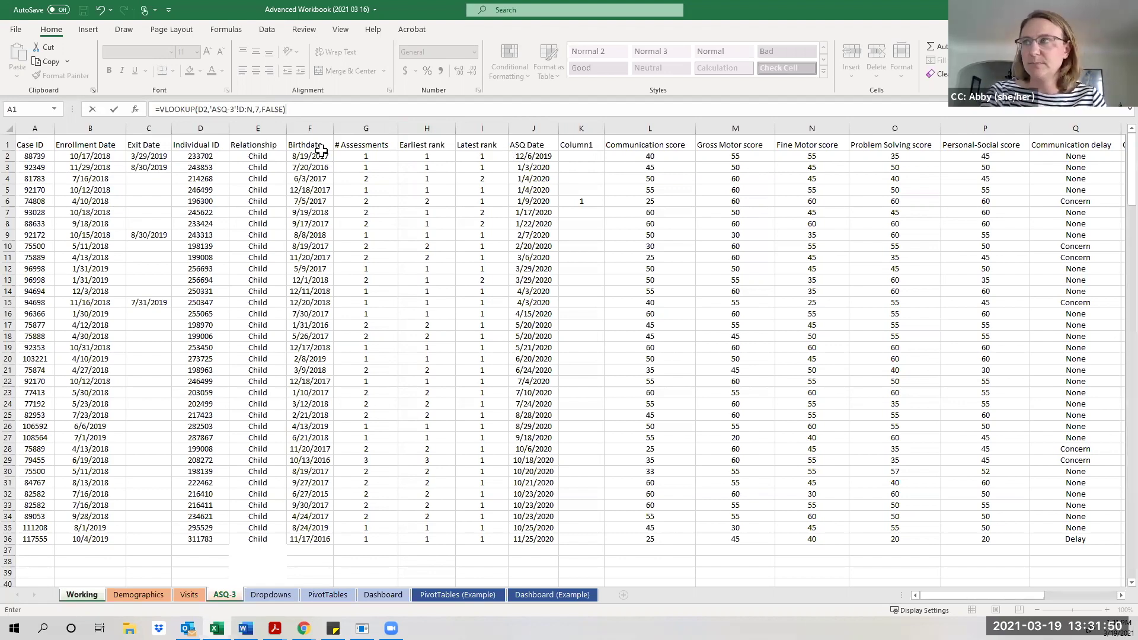
key("Return")
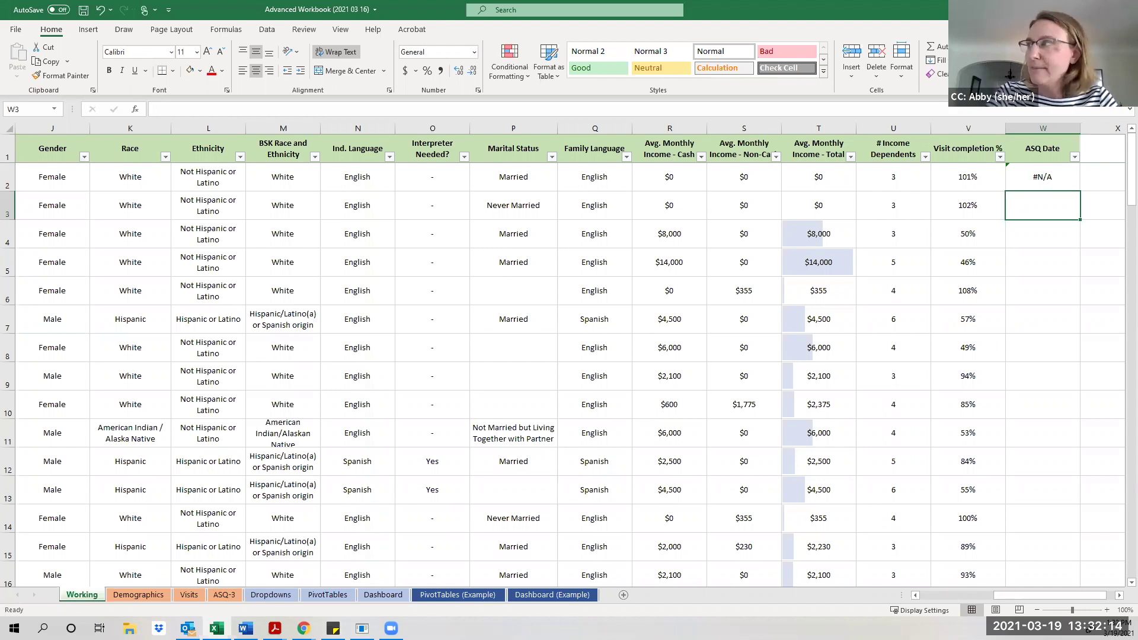
left_click(1028, 182)
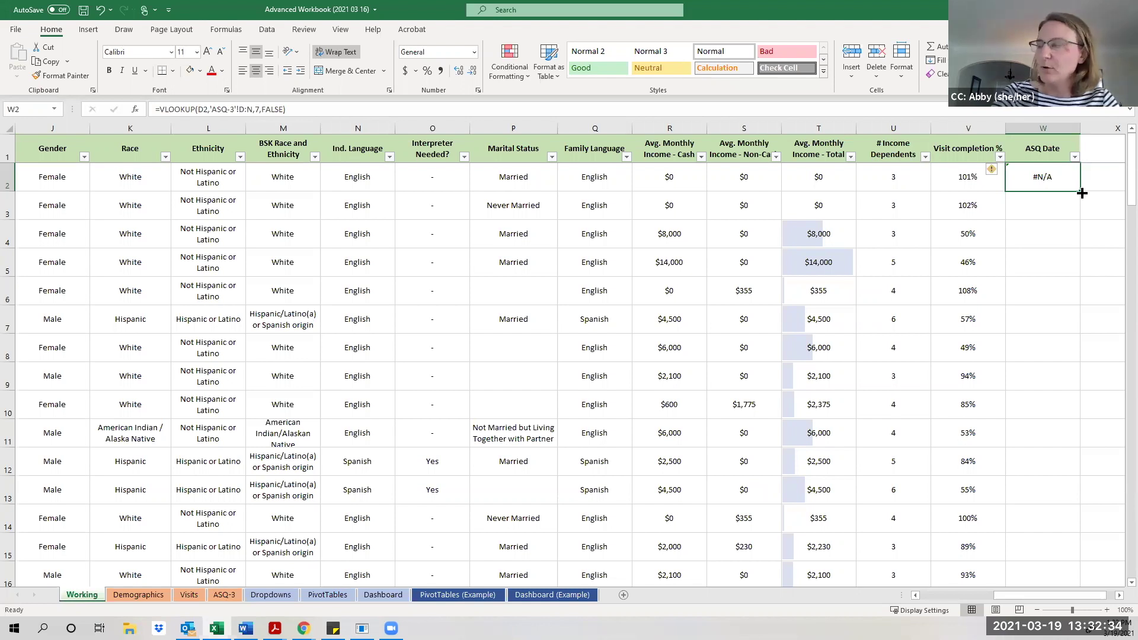
double_click(1082, 192)
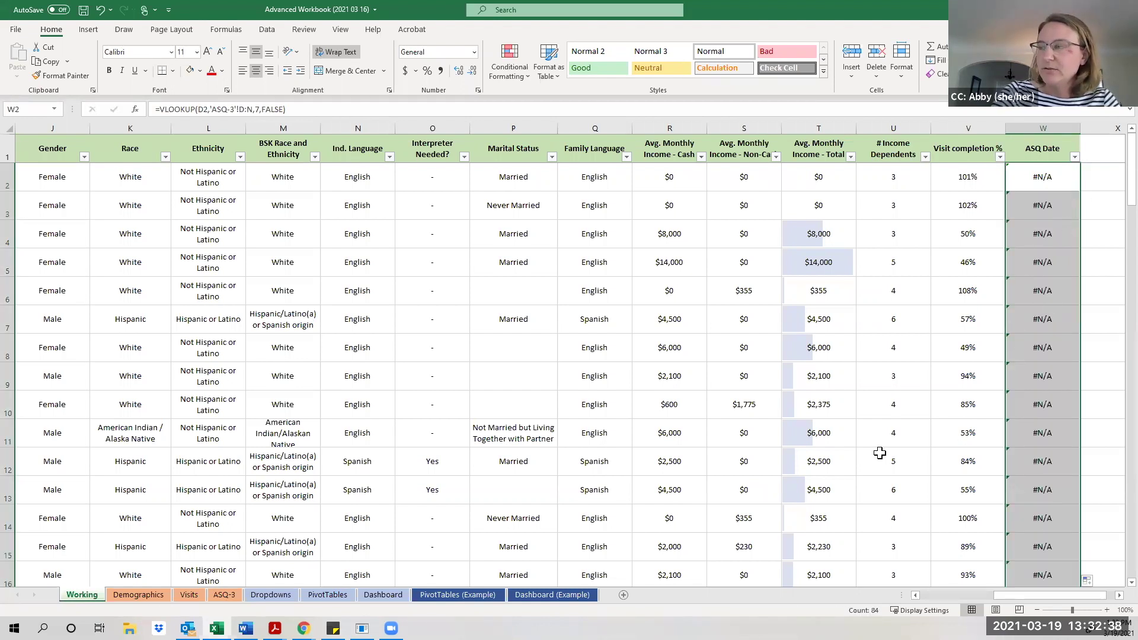
left_click_drag(1002, 596, 1018, 598)
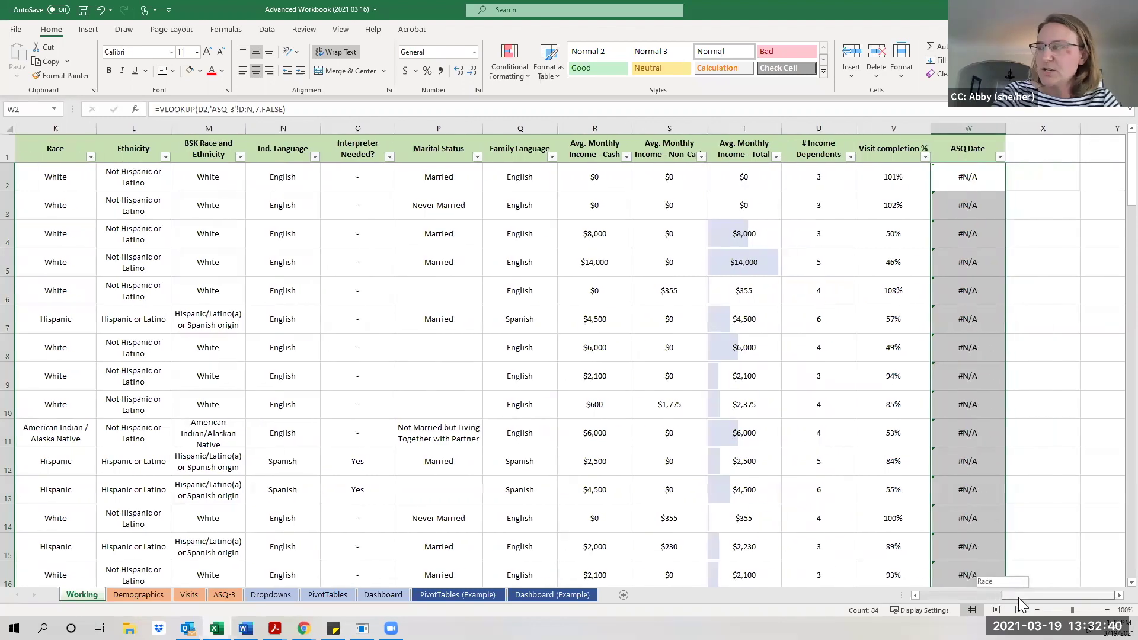
scroll(995, 452, "down", 7)
scroll(995, 453, "down", 17)
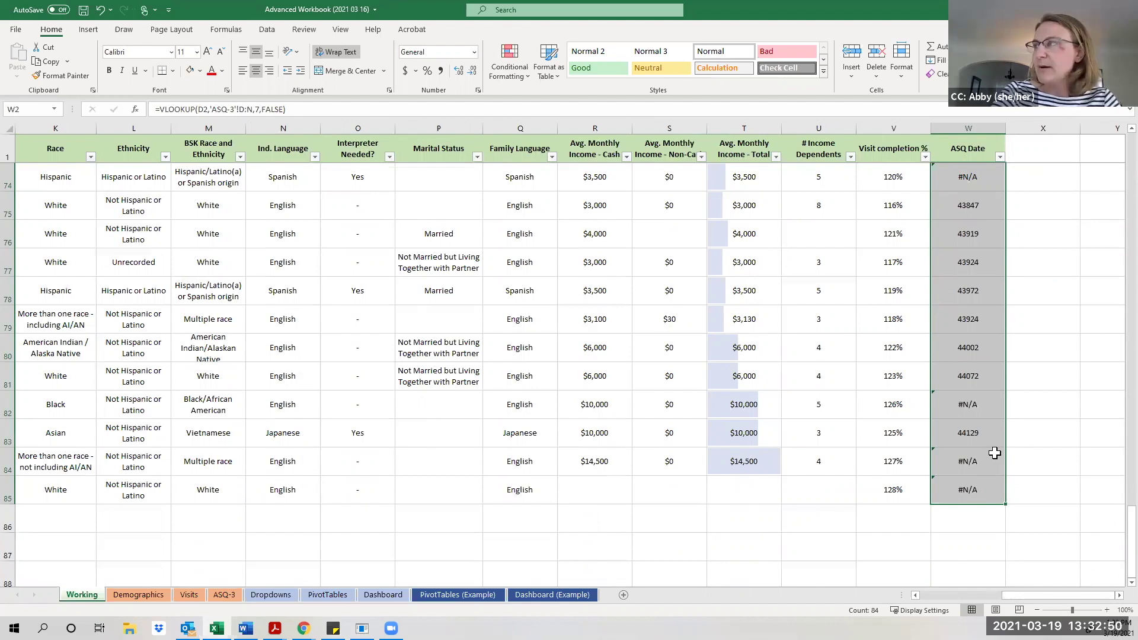
scroll(995, 453, "up", 4)
scroll(995, 453, "up", 5)
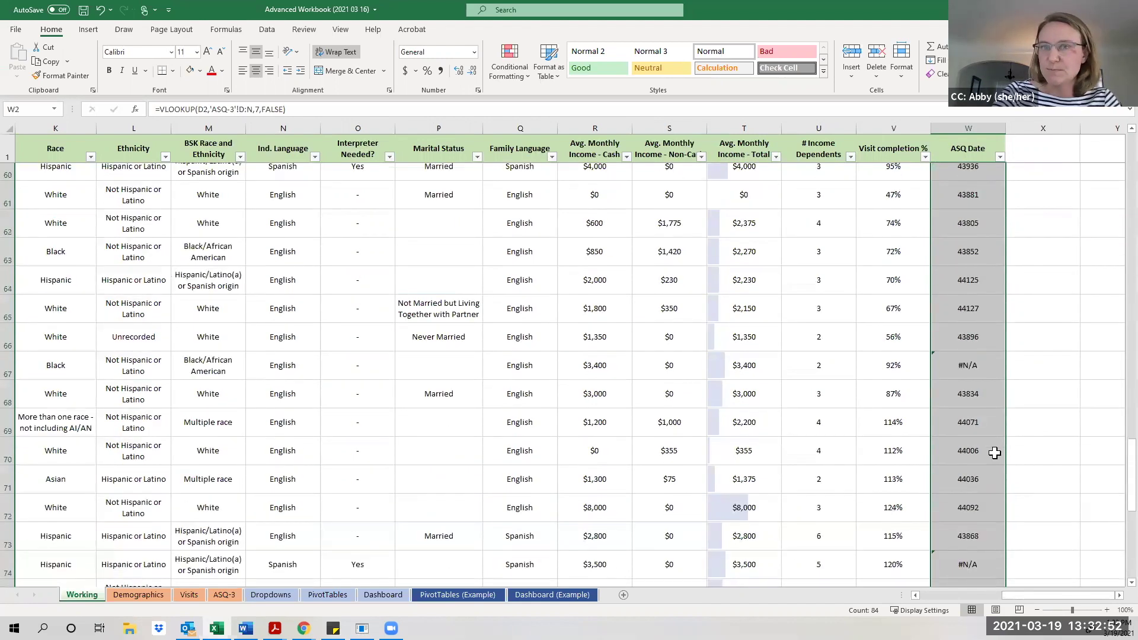
scroll(995, 453, "up", 12)
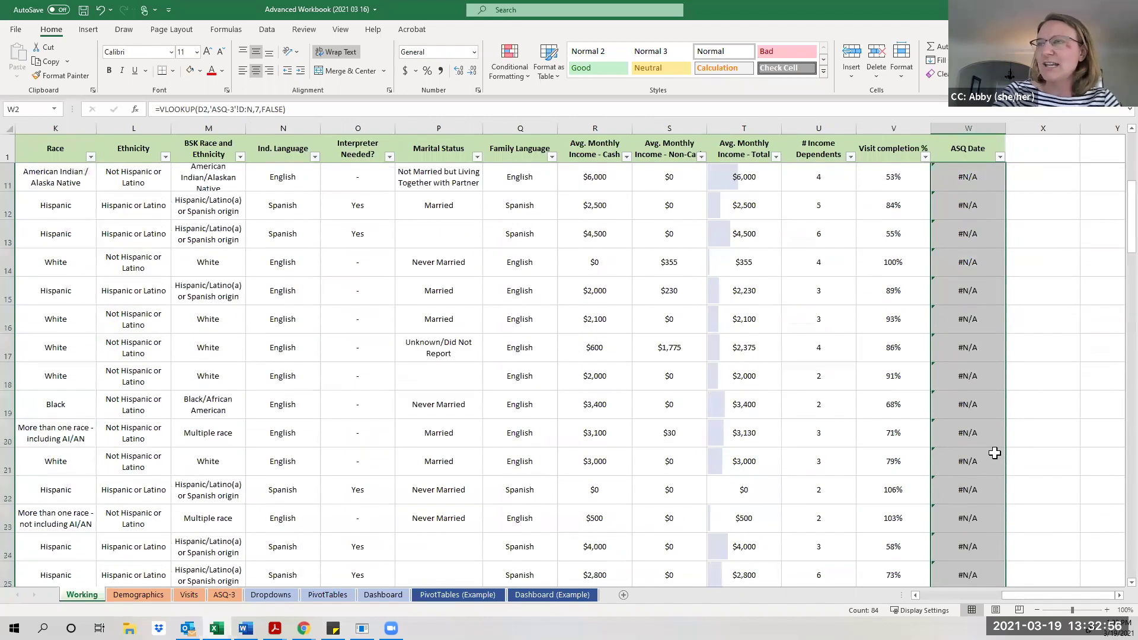
scroll(995, 453, "down", 9)
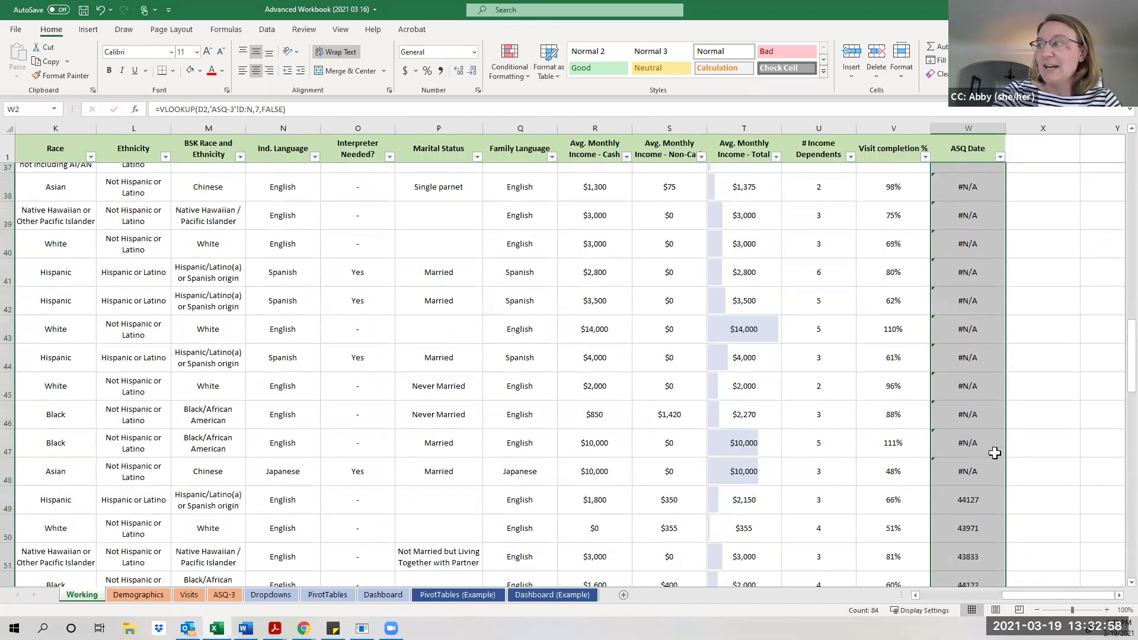
scroll(995, 453, "down", 2)
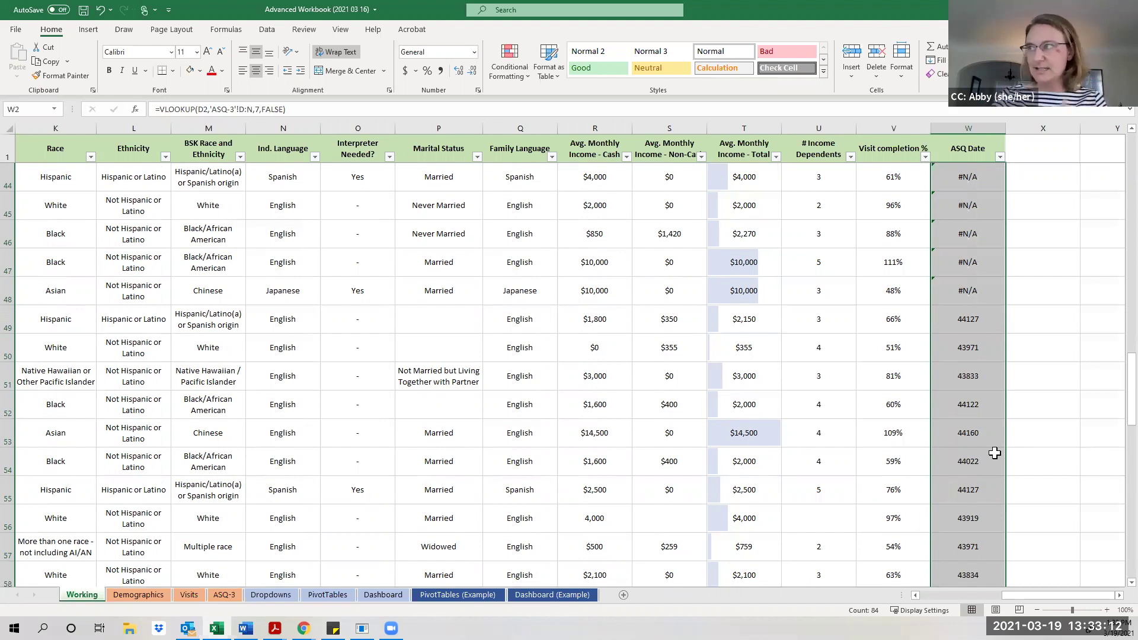
Apply the Short Date number format to the whole of column W.
left_click(969, 130)
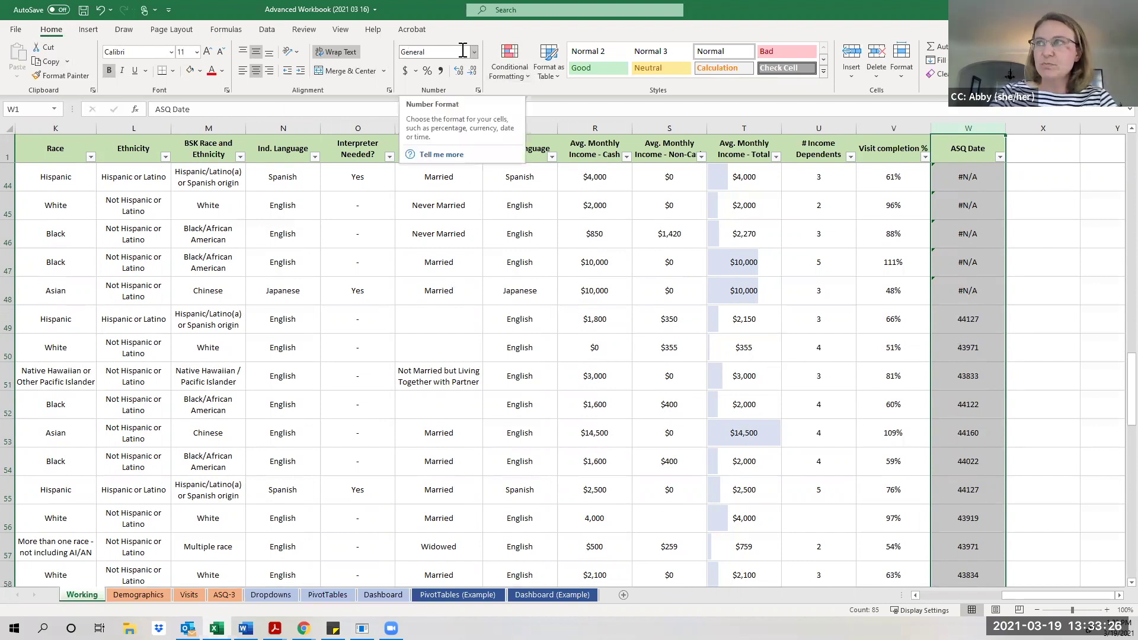
left_click(473, 52)
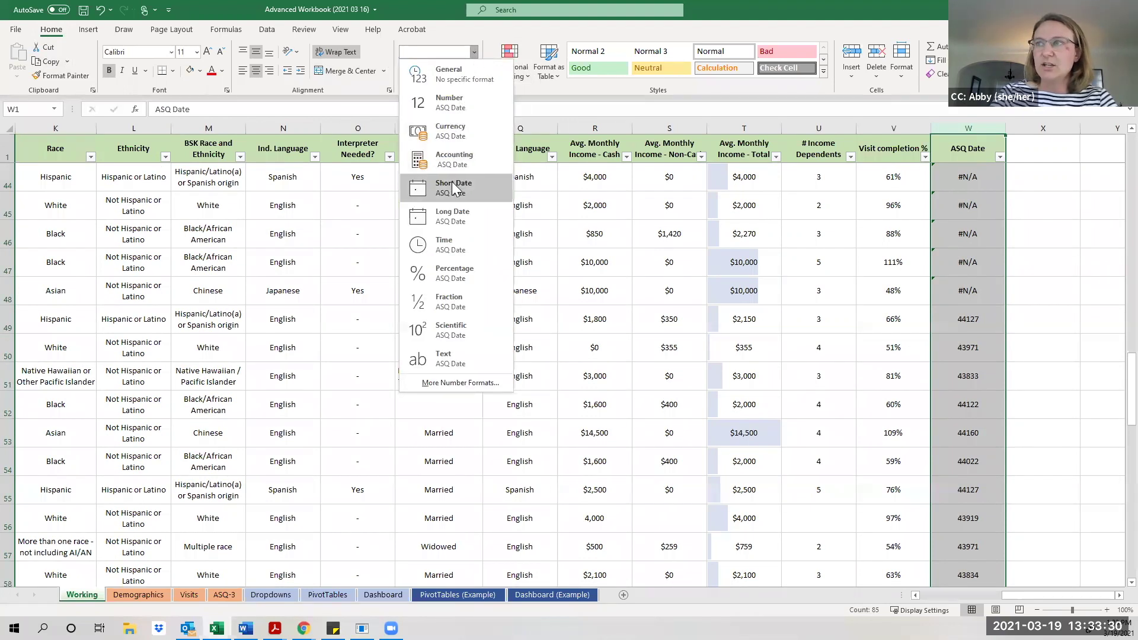
left_click(454, 187)
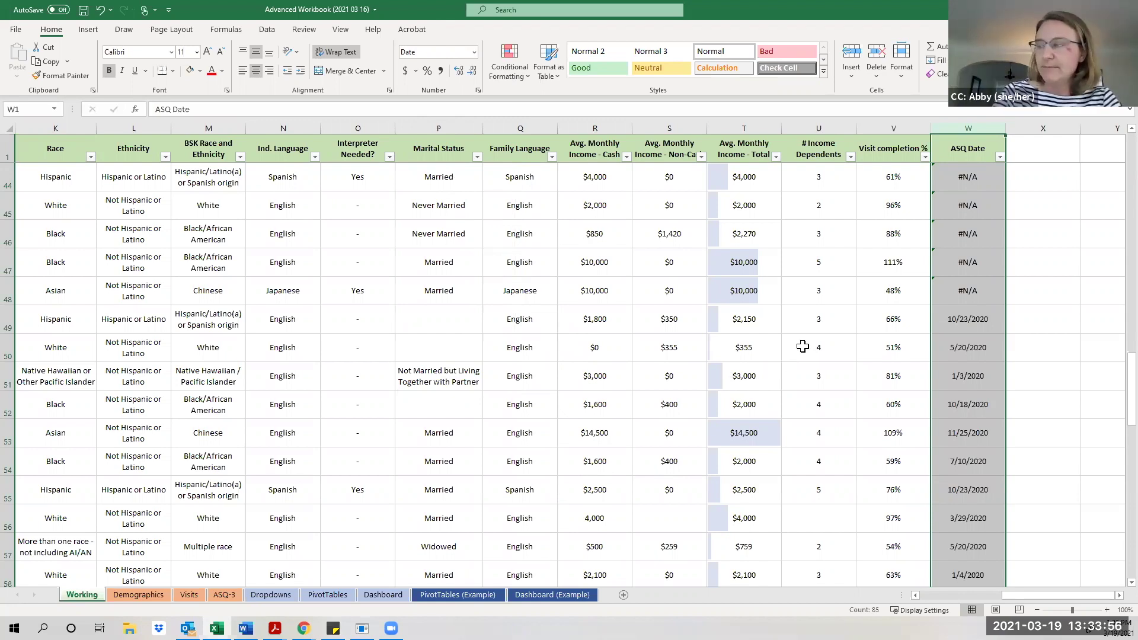
scroll(803, 347, "down", 3)
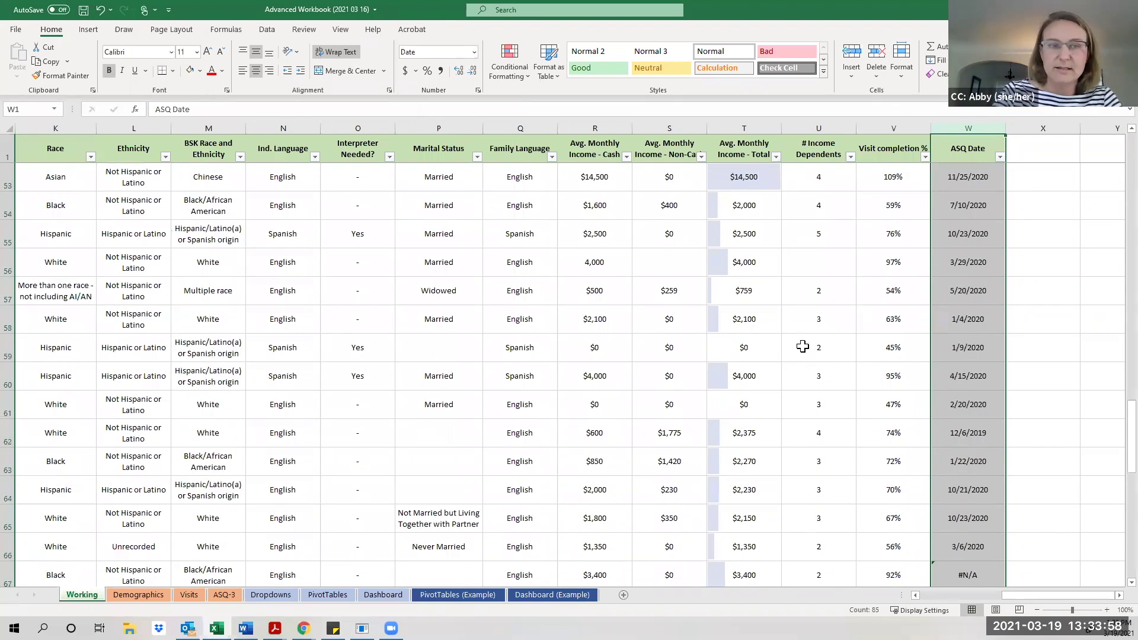
scroll(803, 347, "down", 1)
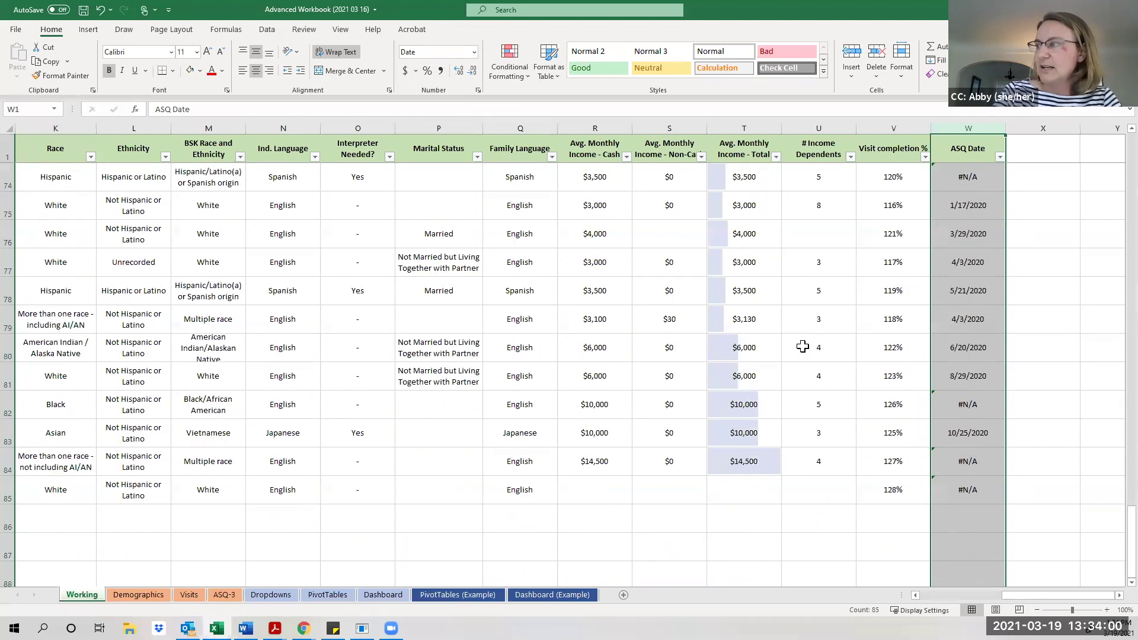
scroll(802, 346, "up", 18)
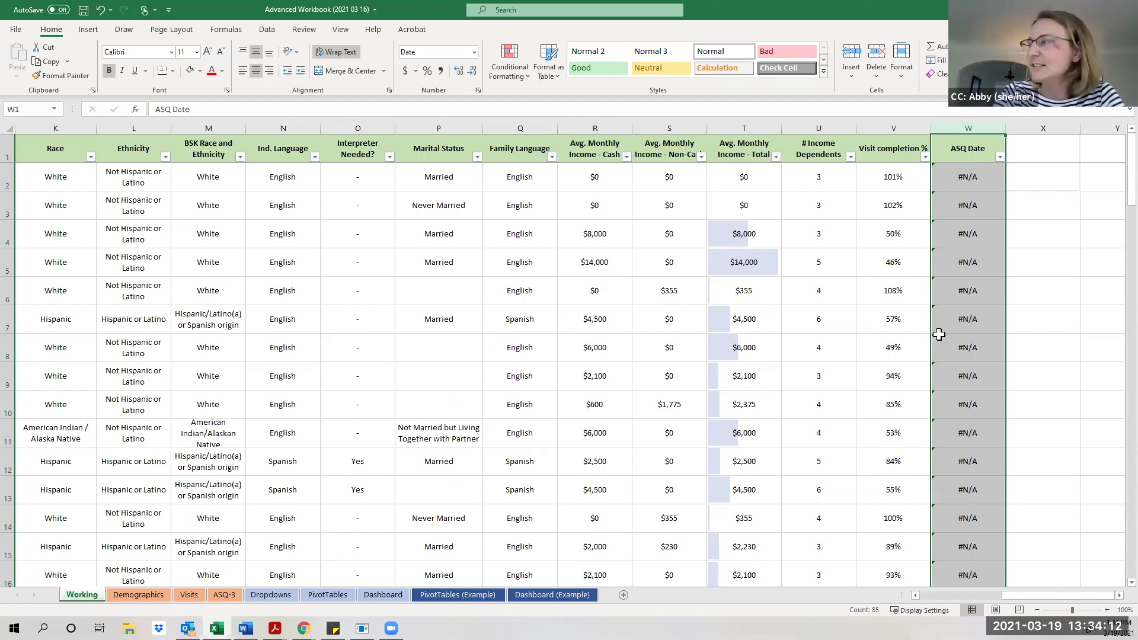
left_click(977, 189)
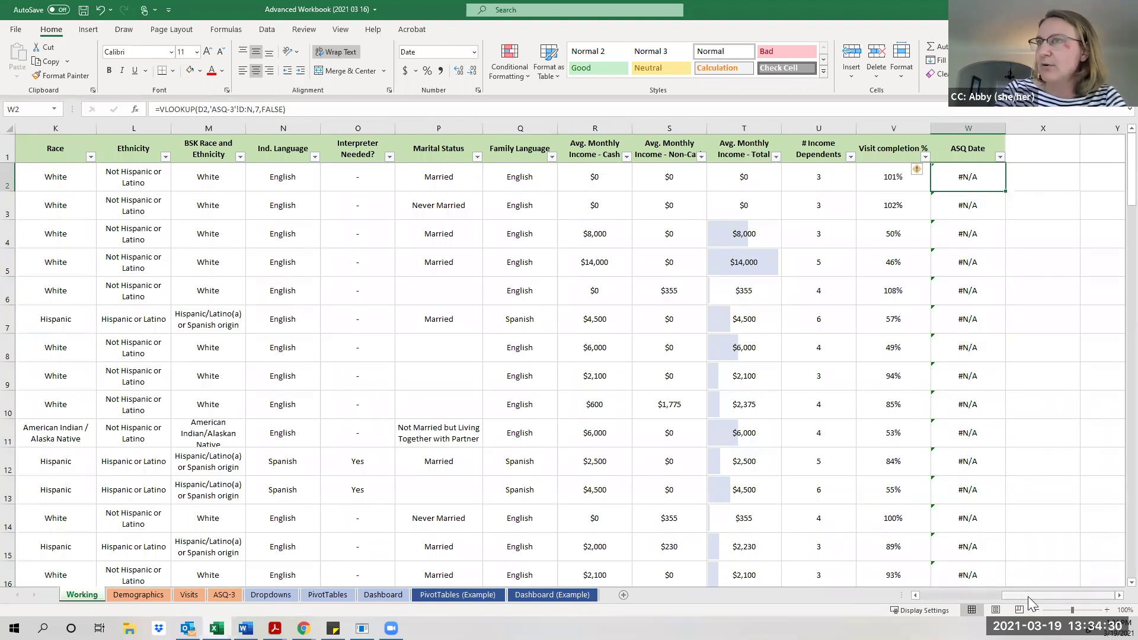
left_click_drag(1014, 595, 1010, 594)
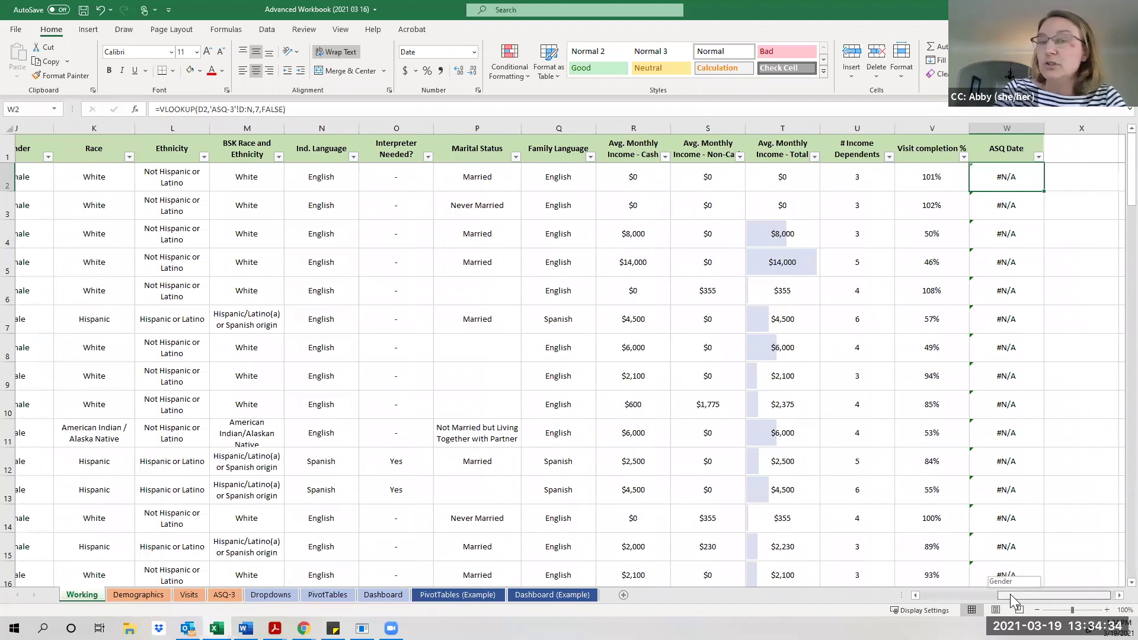
left_click_drag(1010, 594, 924, 583)
left_click(370, 179)
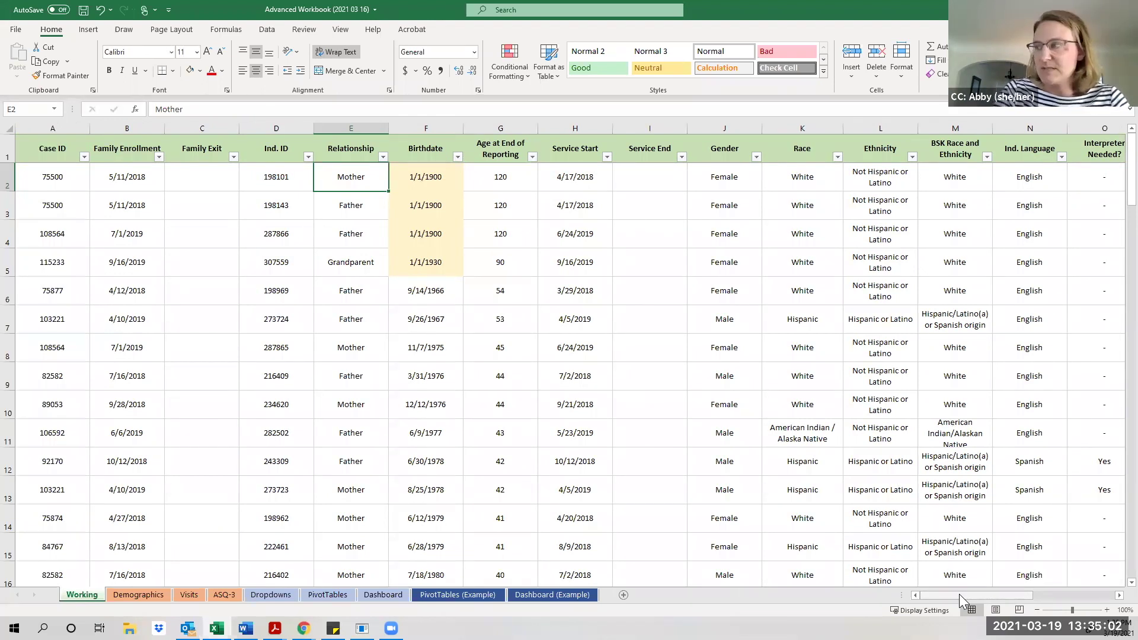
left_click_drag(959, 594, 1112, 595)
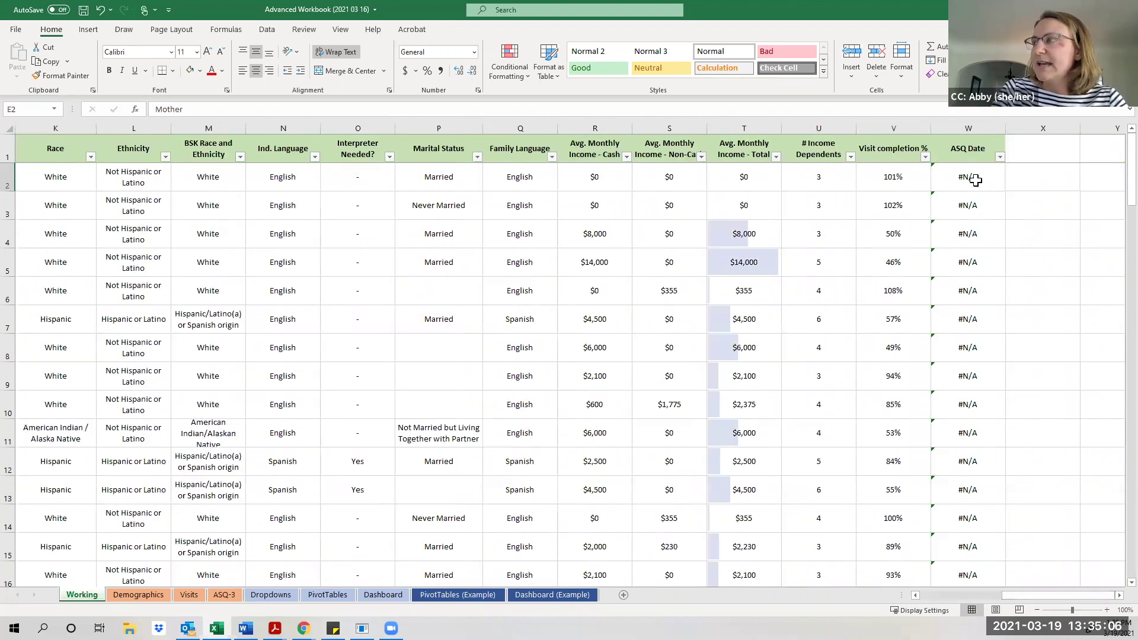
left_click(975, 180)
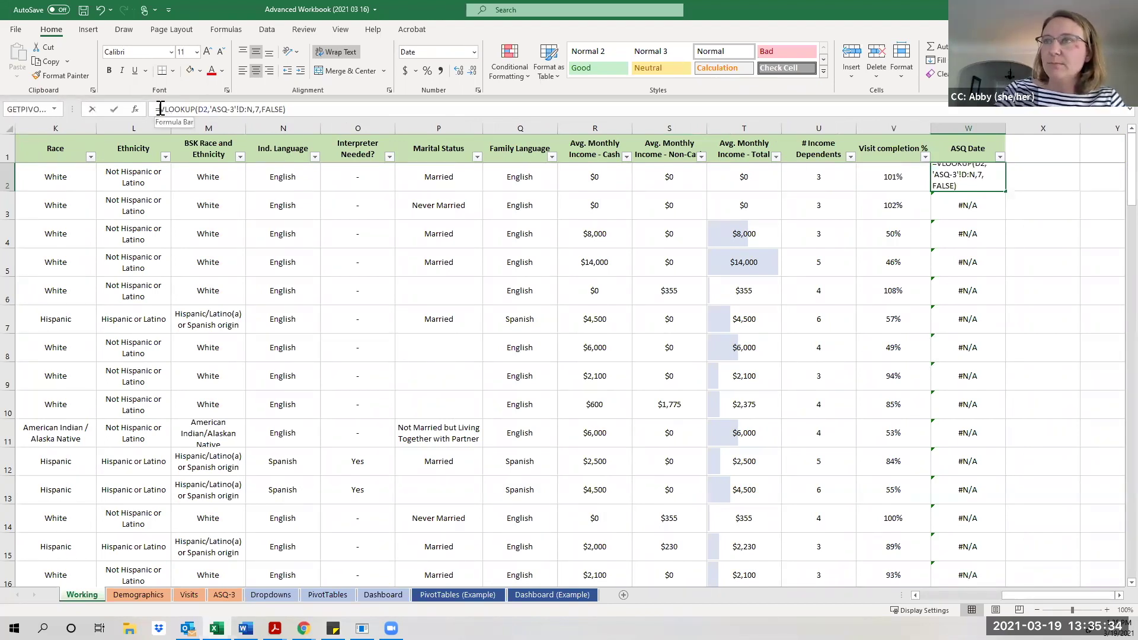
Edit W2's formula and insert IF( just before VLOOKUP.
left_click(160, 109)
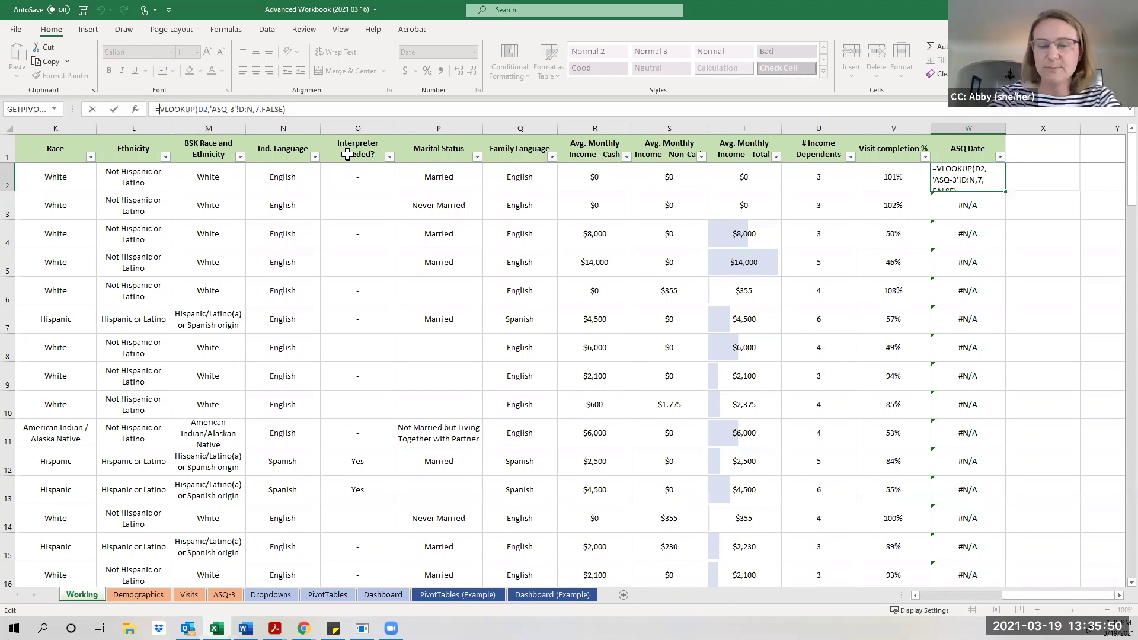
type("IF")
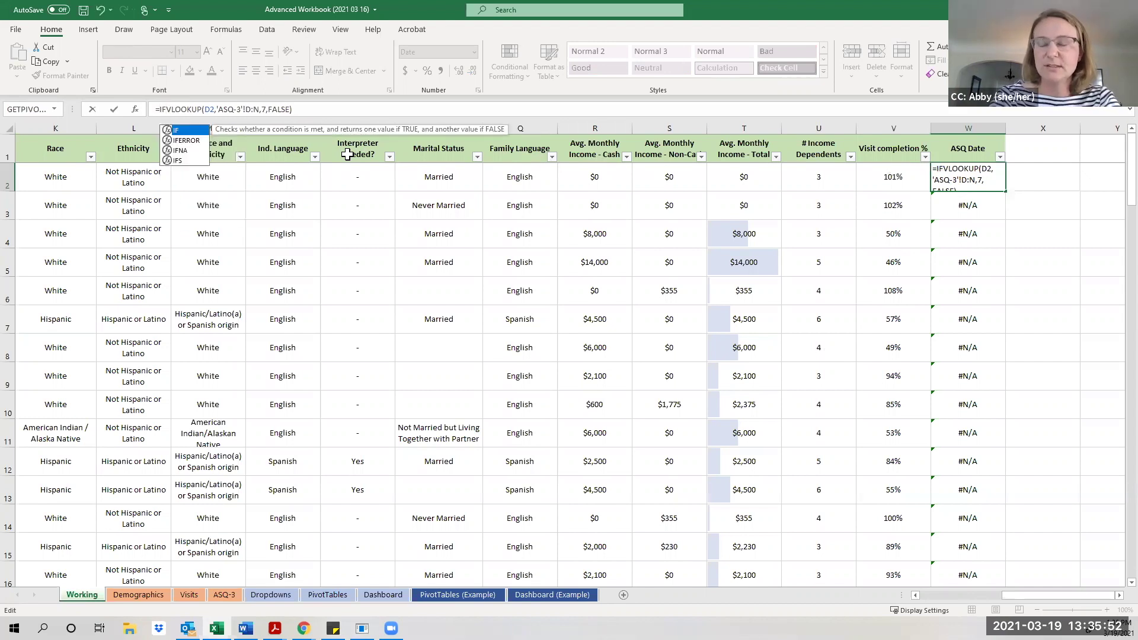
type("(")
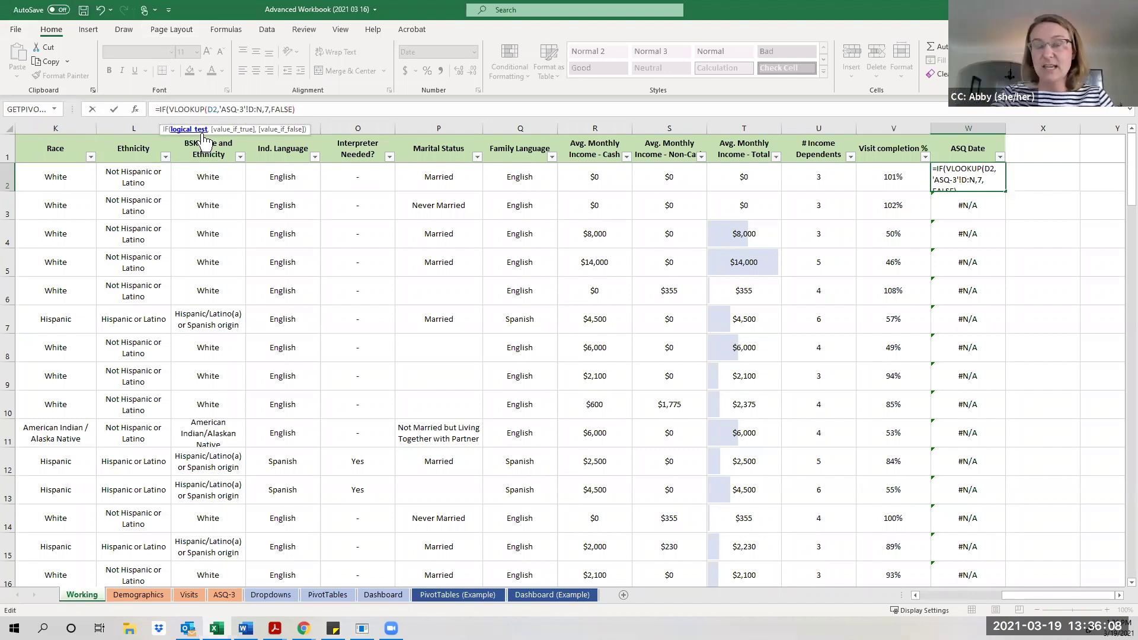
left_click_drag(1041, 596, 926, 603)
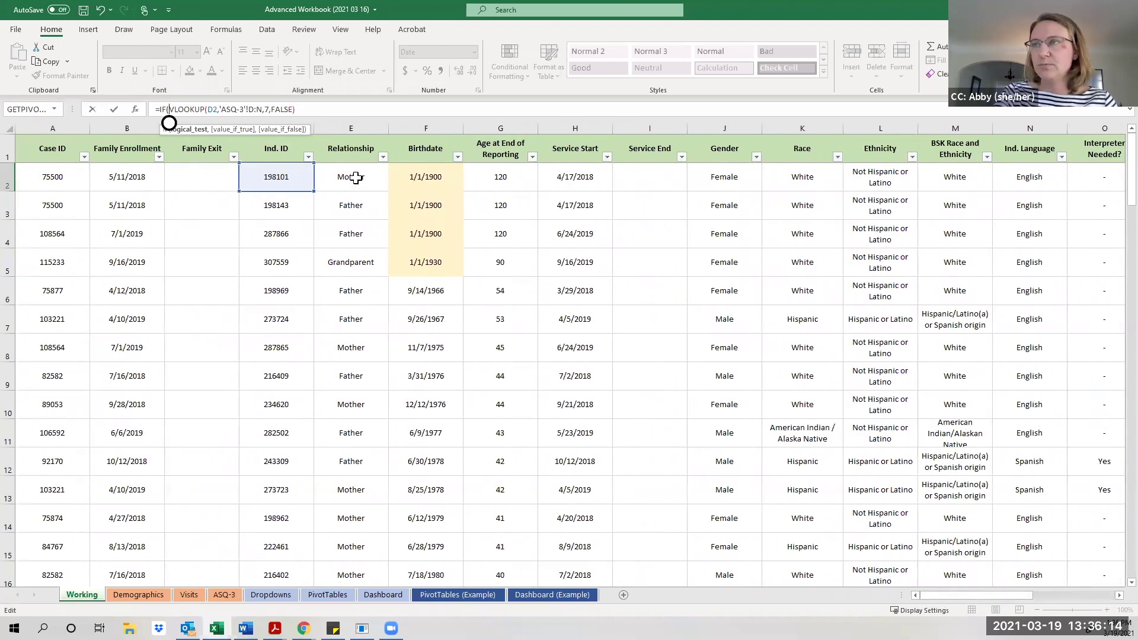
Make W2's IF test E2="Child" so the VLOOKUP becomes the true result.
left_click(355, 177)
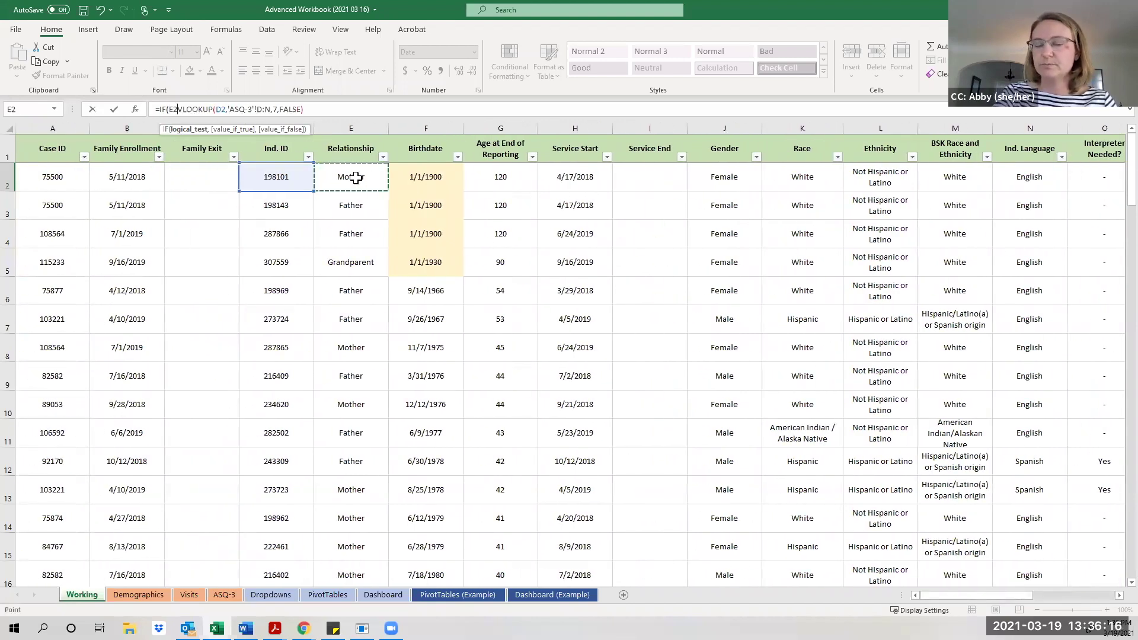
type("=")
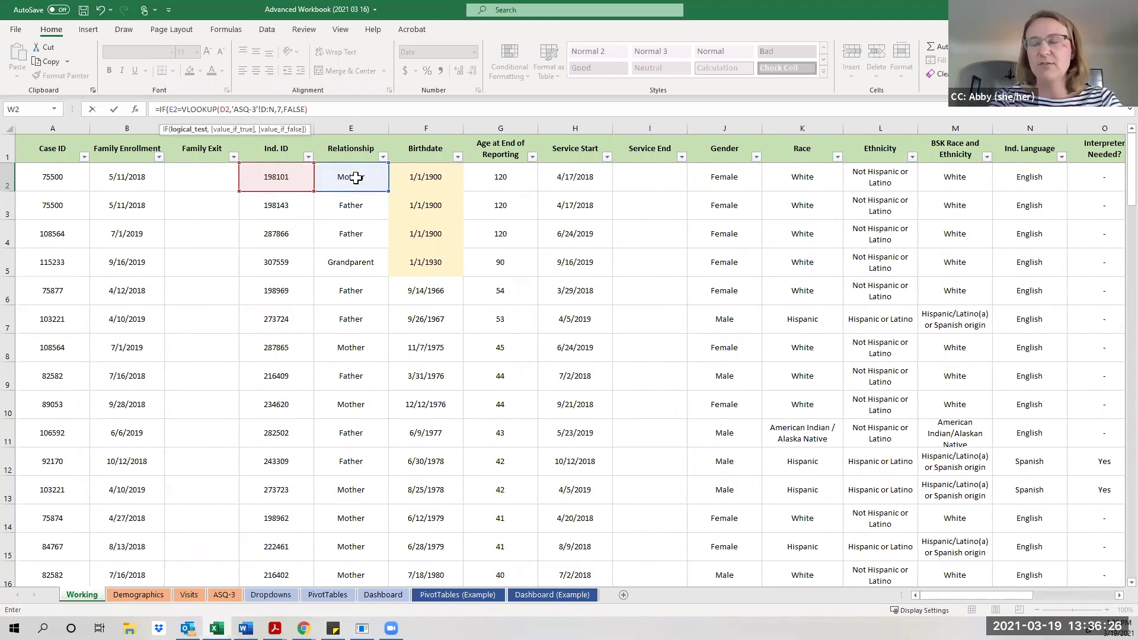
type("\"")
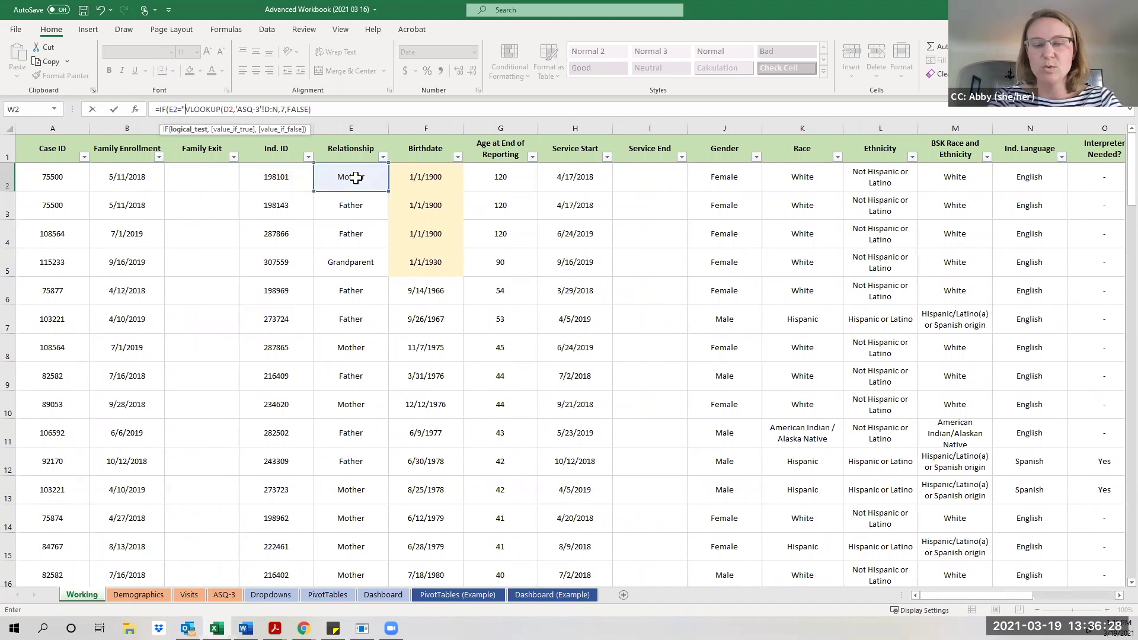
type("Child")
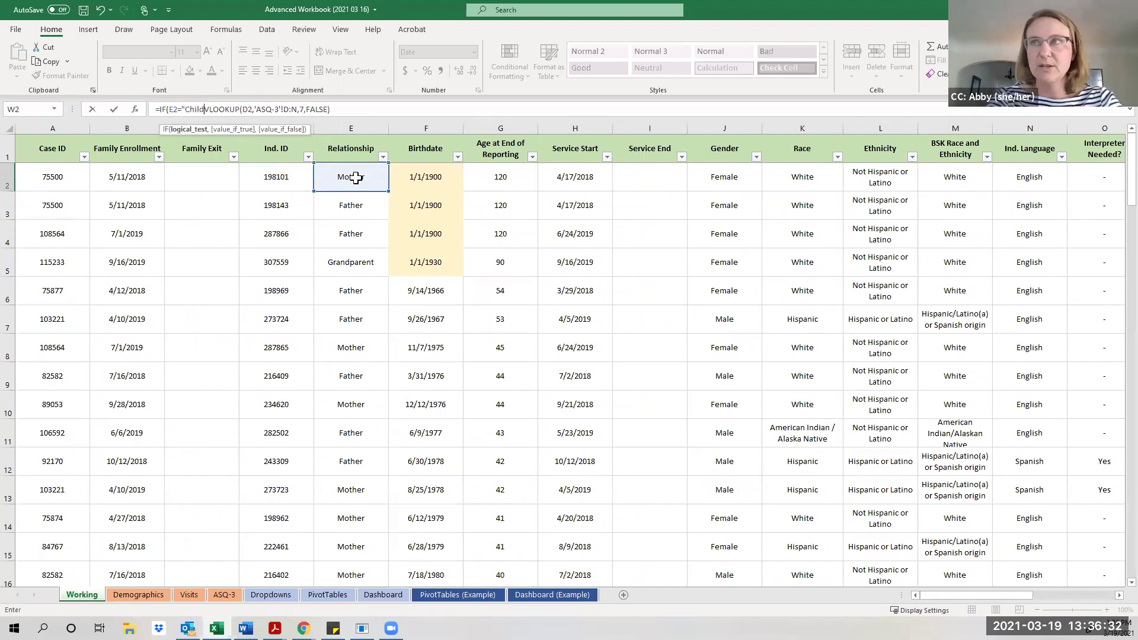
type("\"")
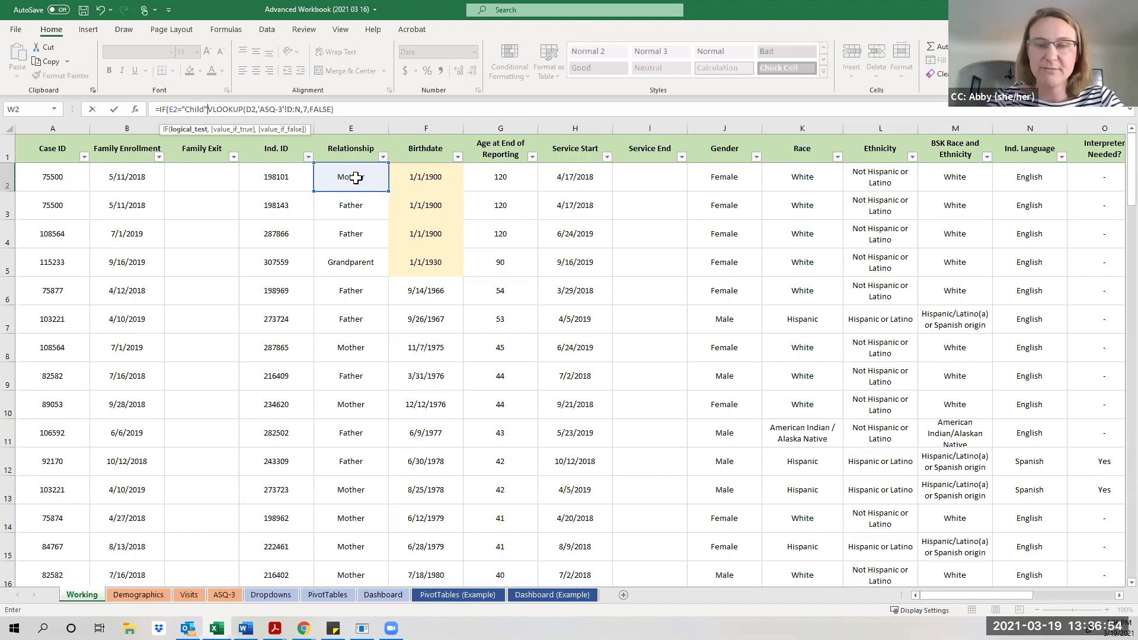
type(",")
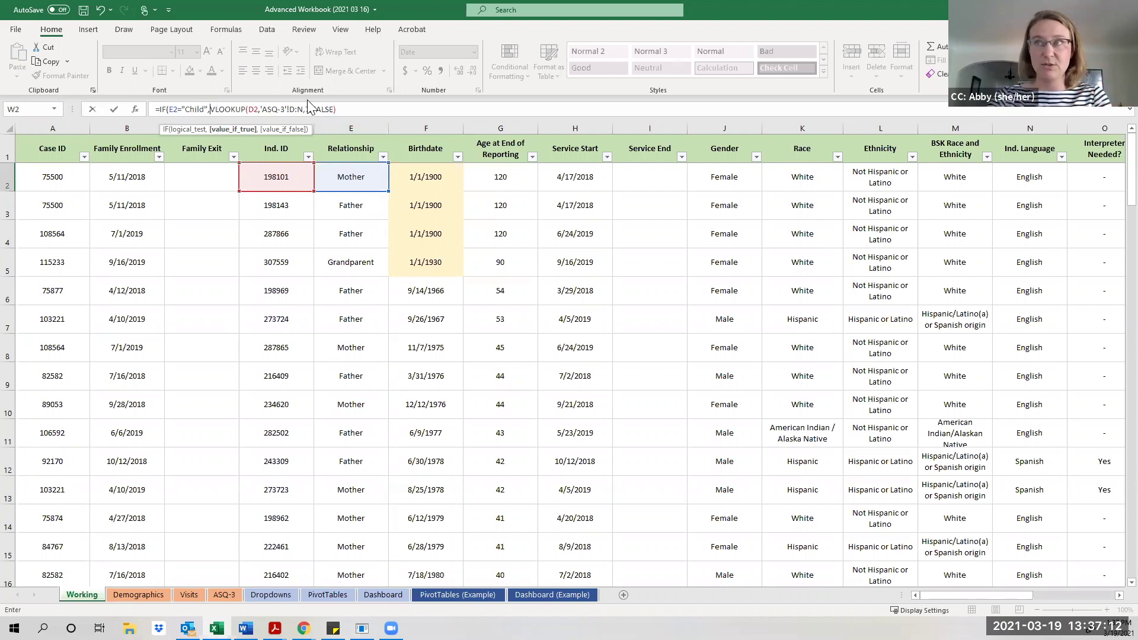
Append ,"") to W2's formula so non-Child rows show an empty result.
left_click(342, 110)
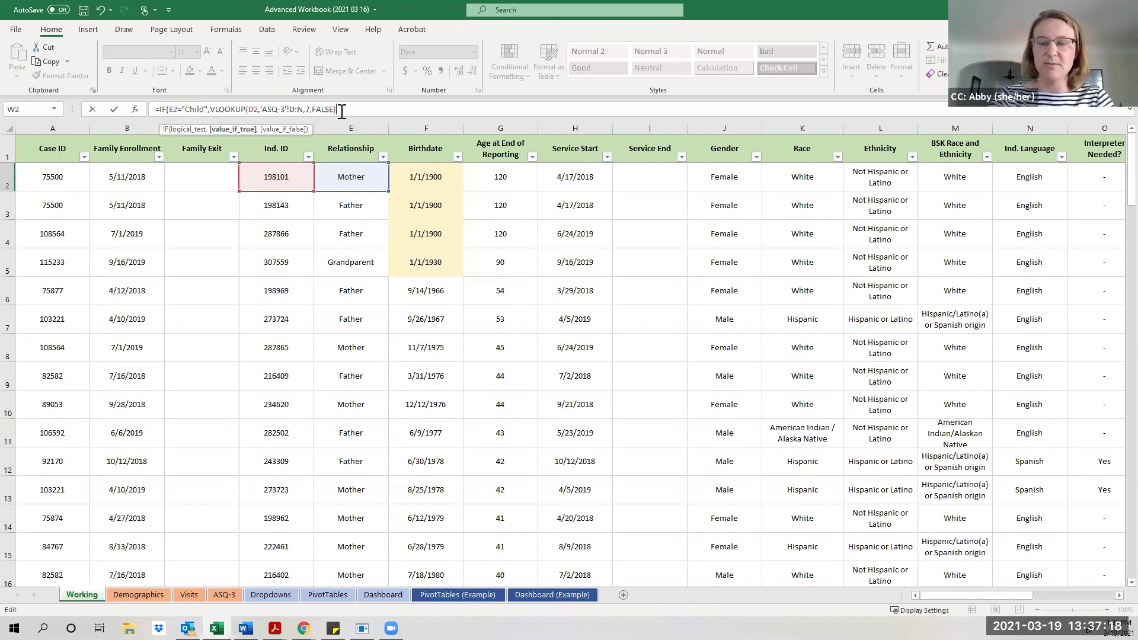
type(",")
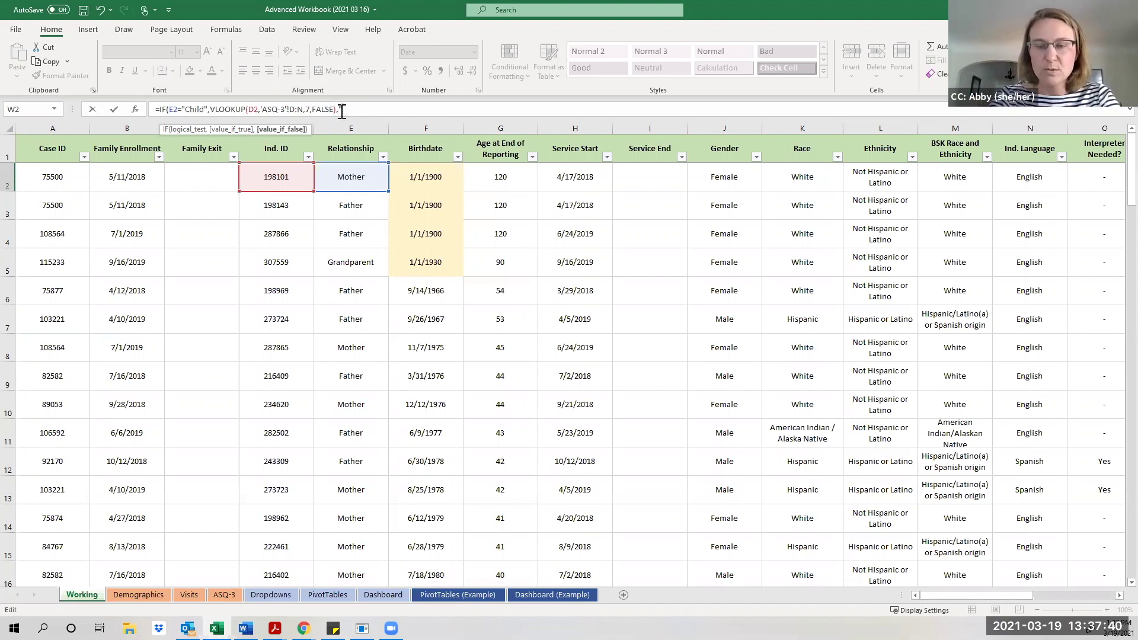
type("\"\"")
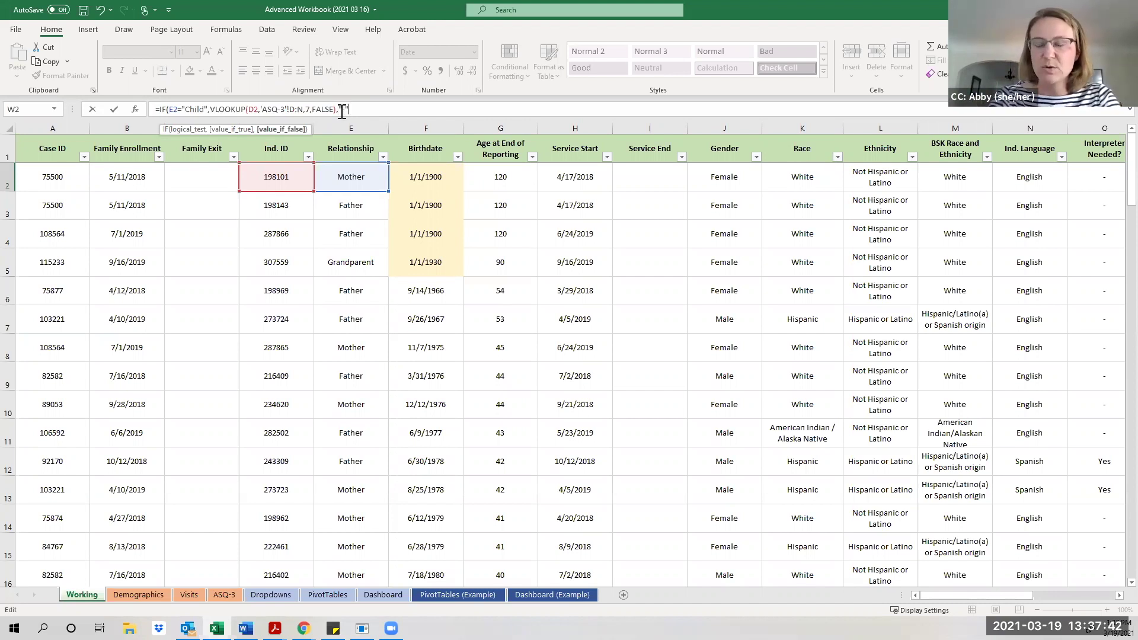
type(")")
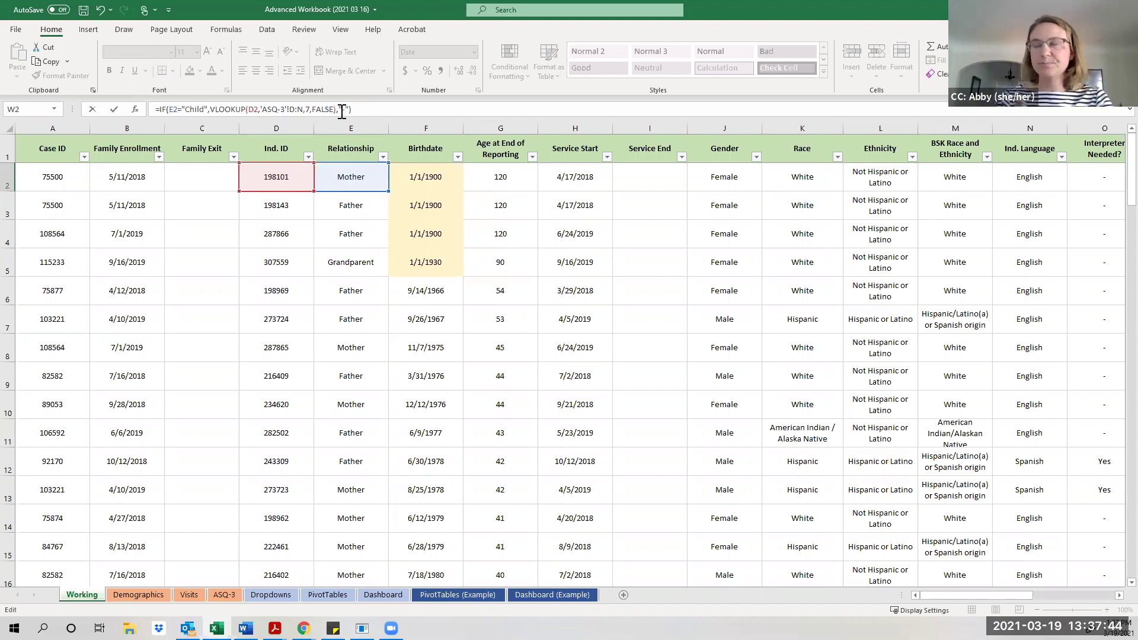
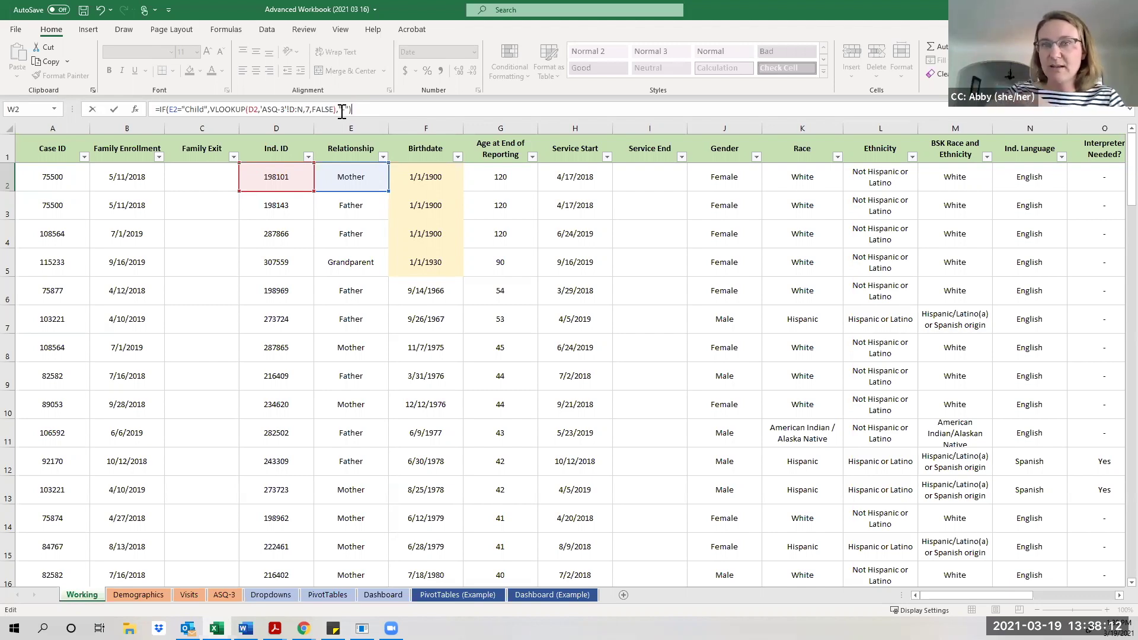
Make W2 return "-" for non-Child rows and fill the formula down column W.
type("-")
key("Return")
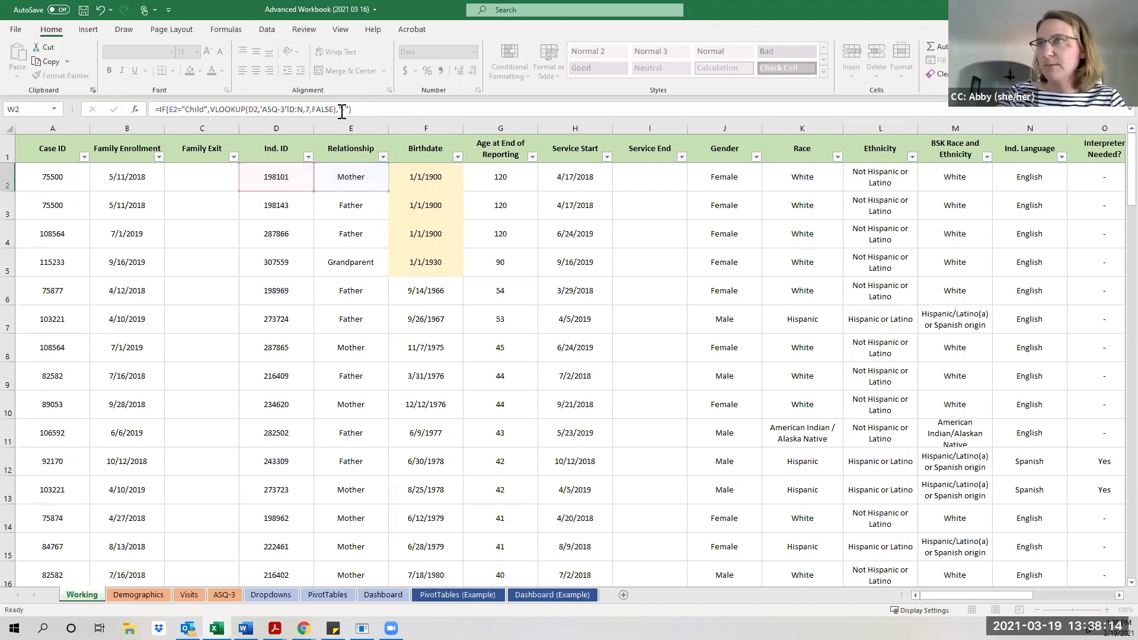
left_click(1067, 176)
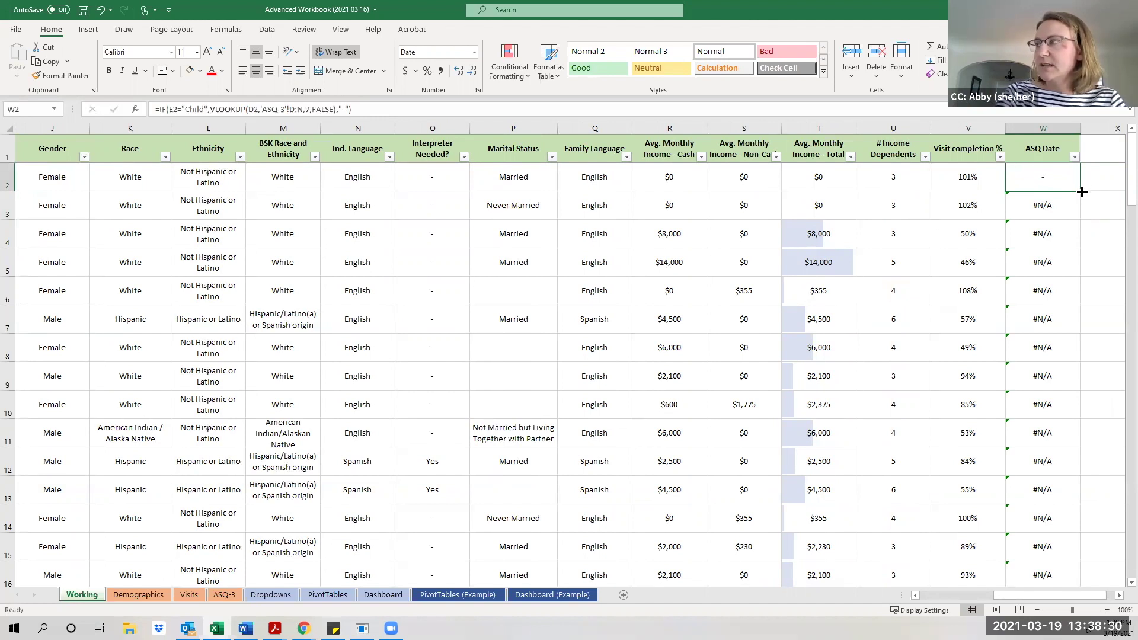
double_click(1082, 191)
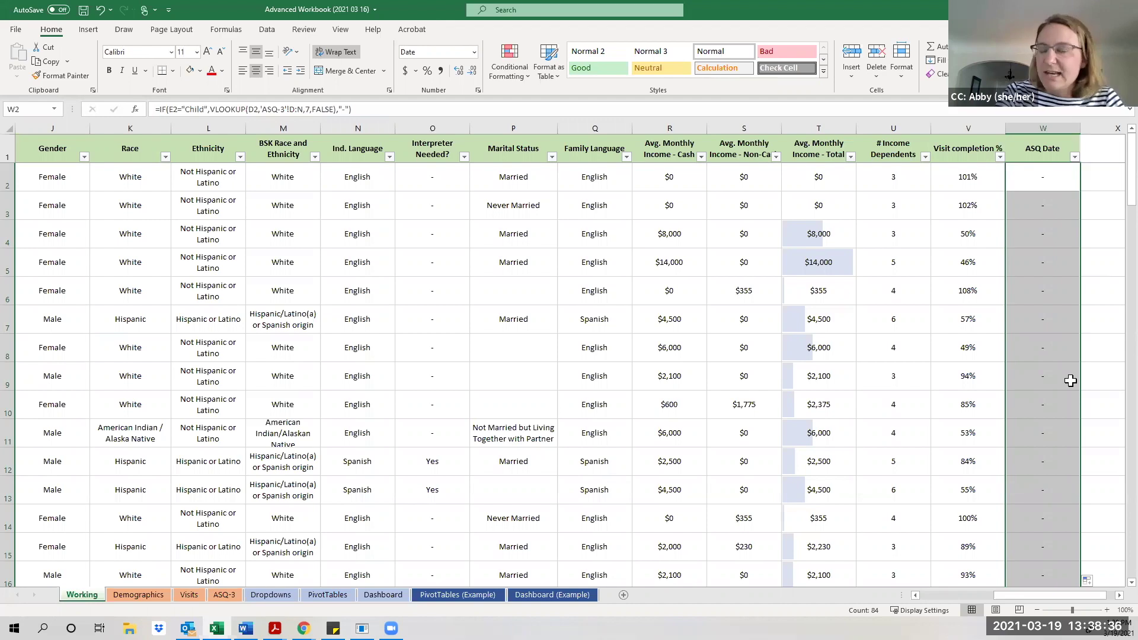
scroll(1070, 381, "down", 9)
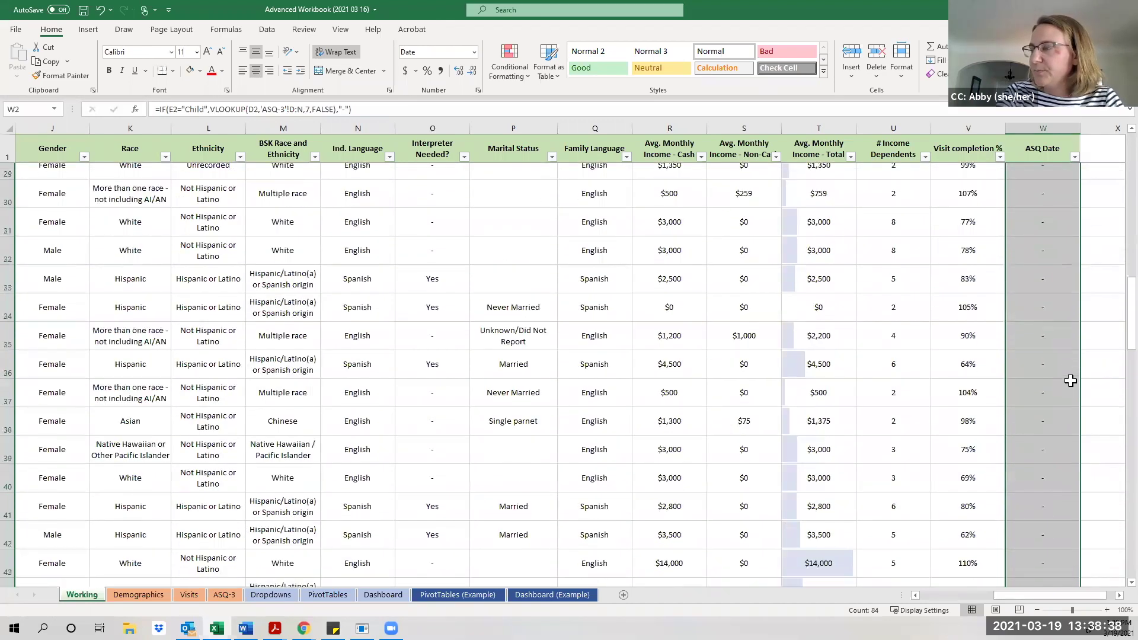
scroll(1071, 381, "down", 2)
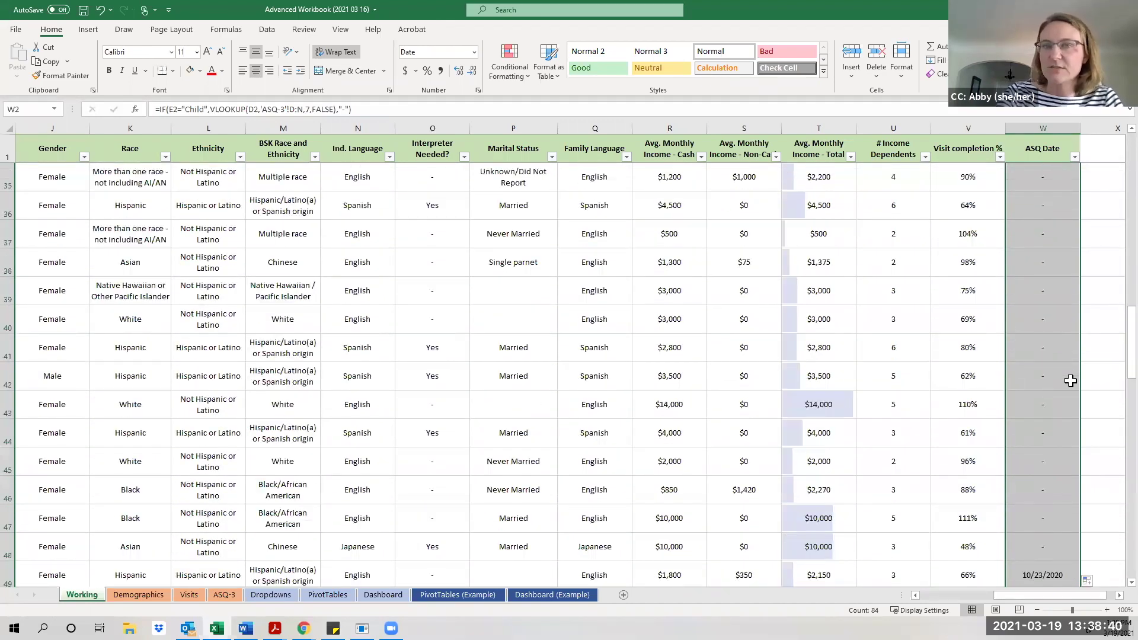
scroll(1071, 380, "down", 4)
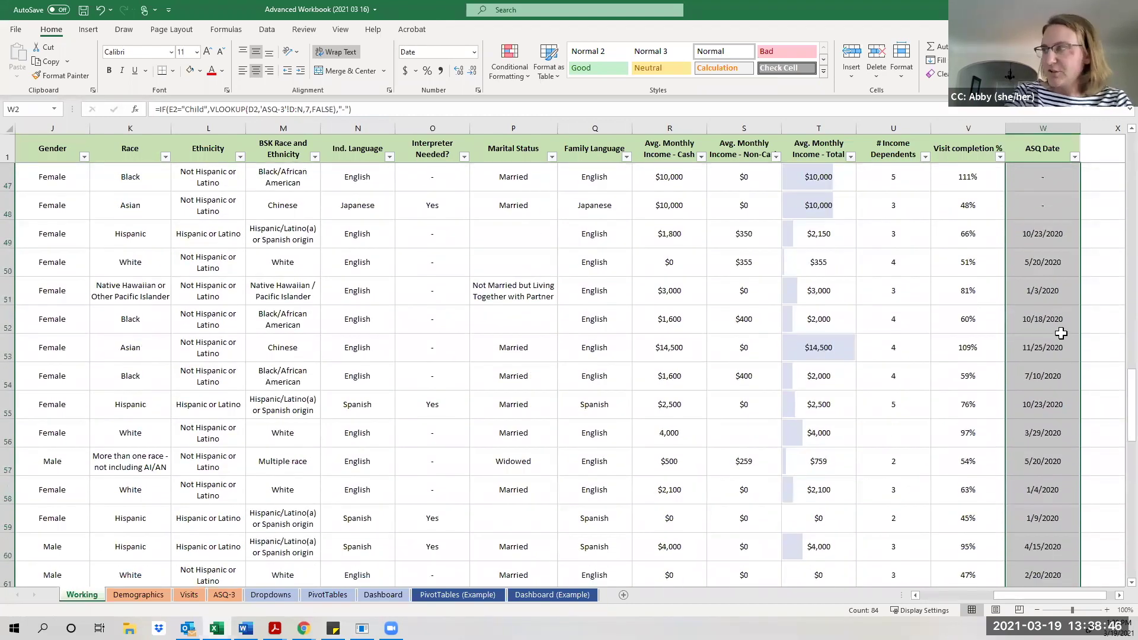
scroll(1062, 334, "down", 2)
scroll(1062, 334, "down", 1)
scroll(1061, 333, "down", 2)
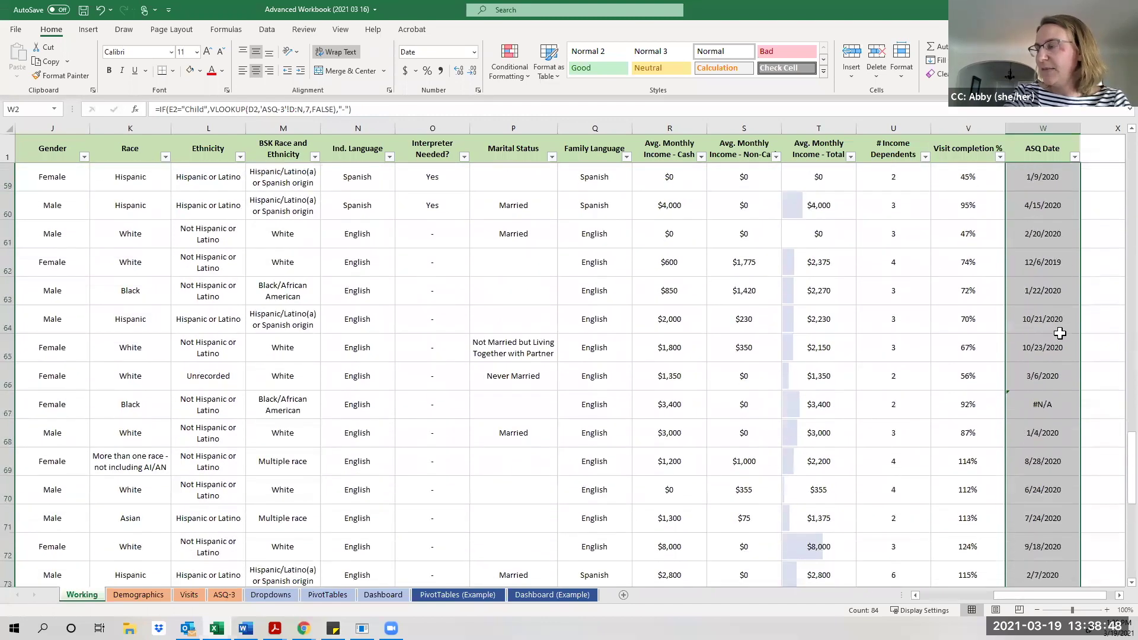
left_click(1046, 311)
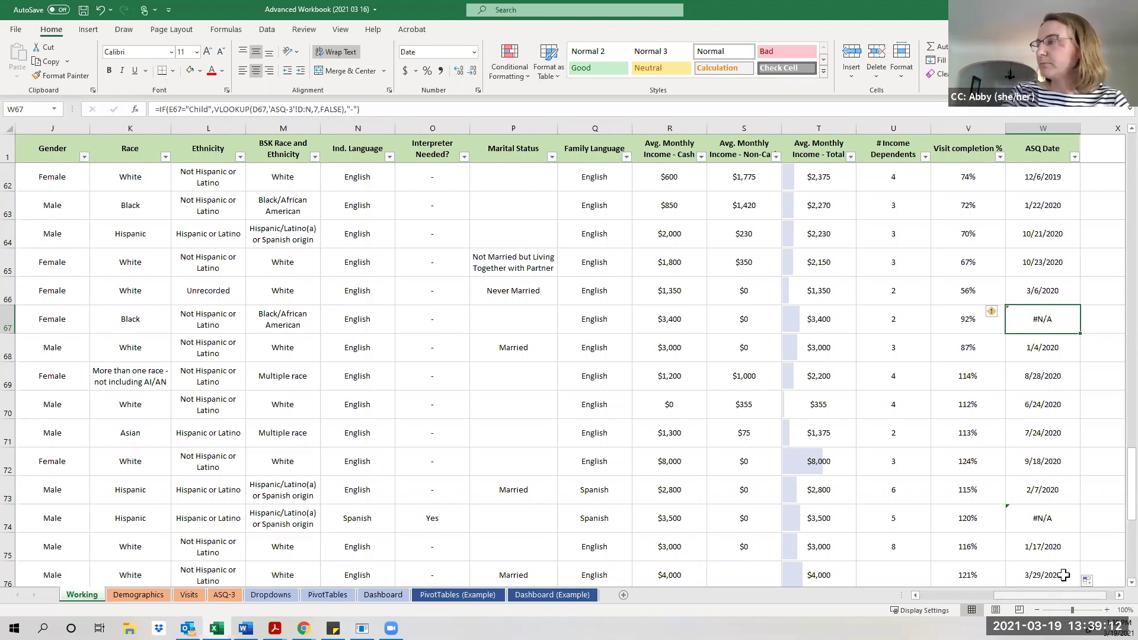
scroll(1095, 548, "down", 2)
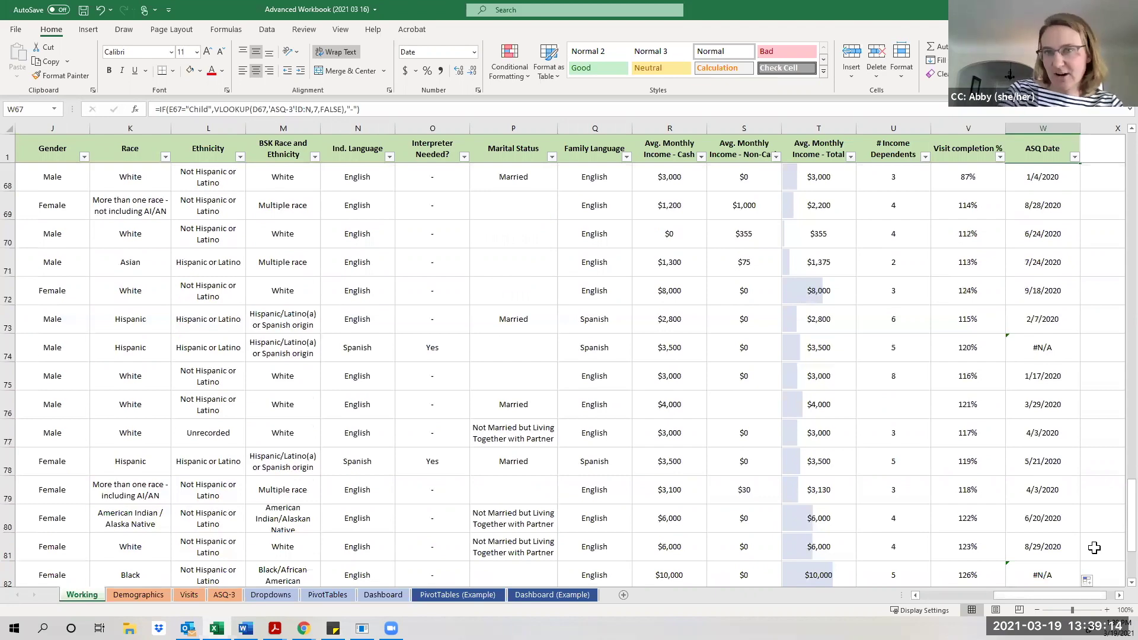
scroll(1094, 548, "down", 3)
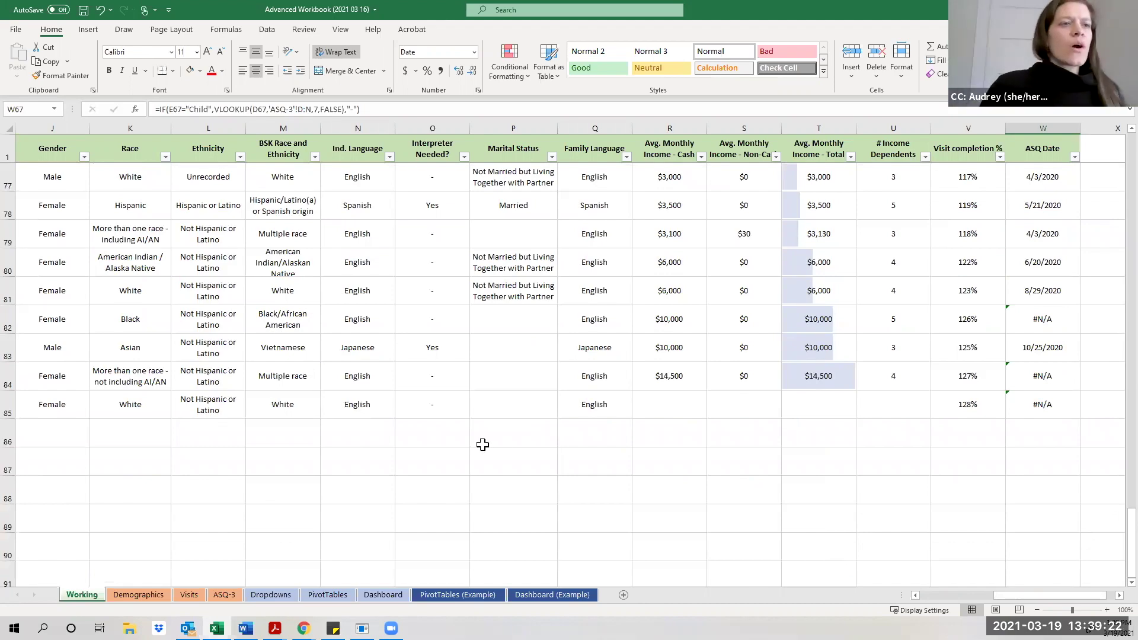
scroll(483, 444, "up", 3)
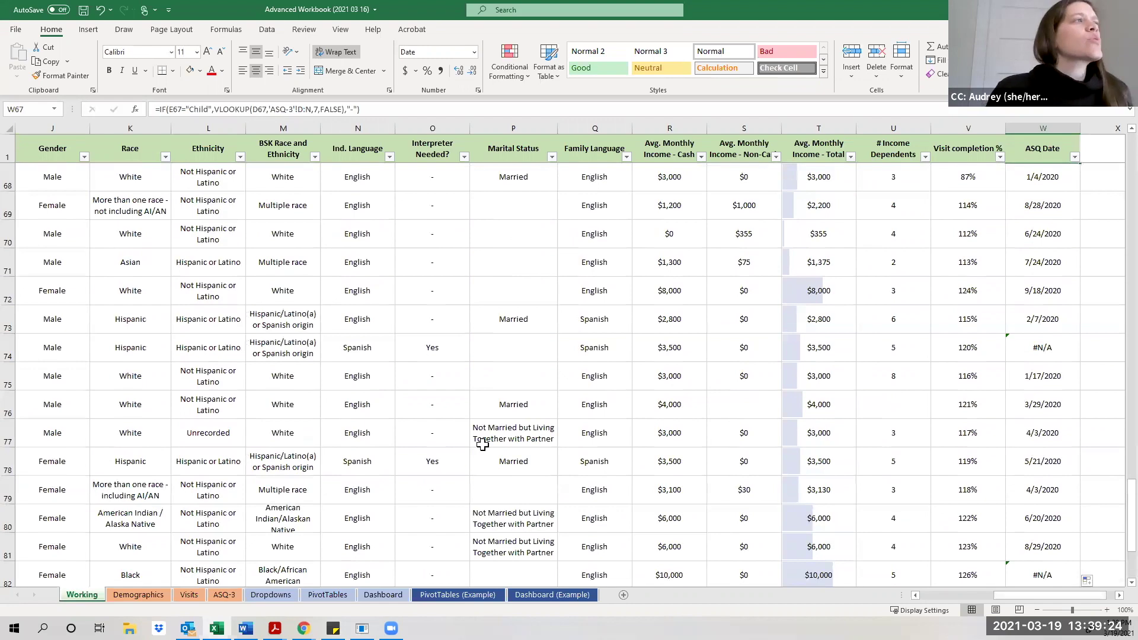
scroll(482, 444, "up", 13)
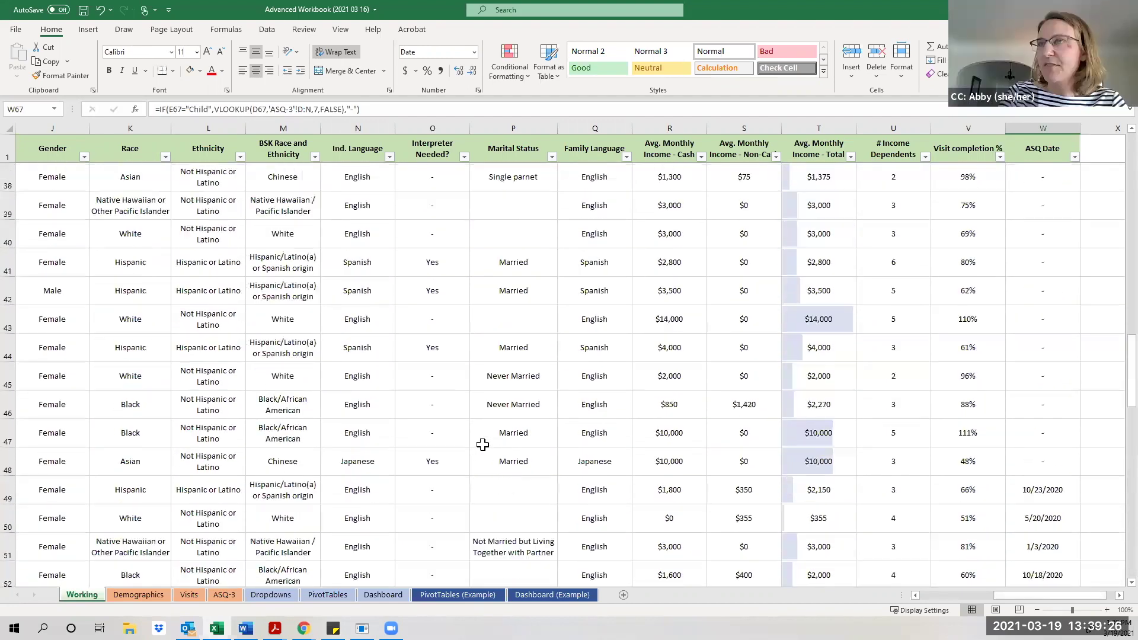
scroll(482, 445, "up", 1)
scroll(482, 445, "up", 1)
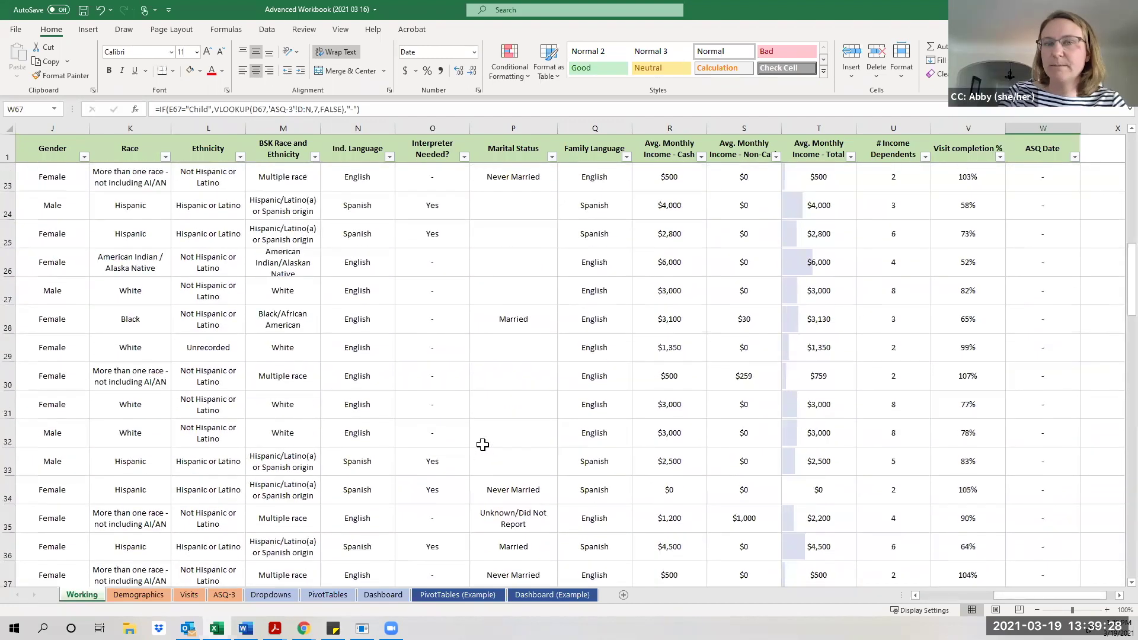
scroll(483, 444, "up", 5)
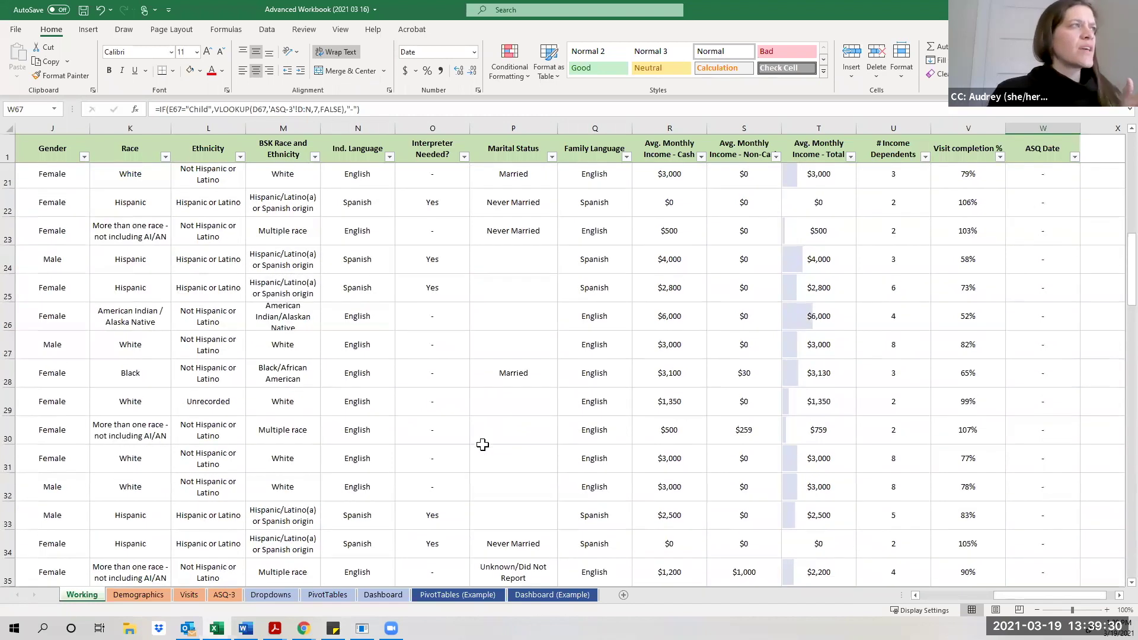
scroll(482, 445, "up", 2)
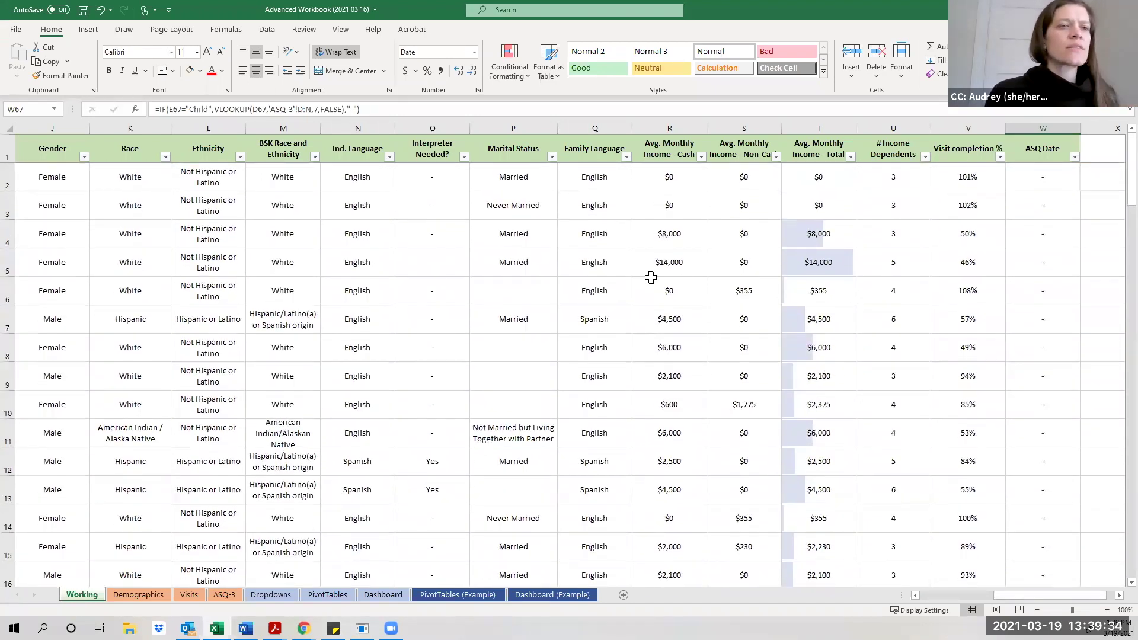
Strip W2's formula to =VLOOKUP(D2,'ASQ-3'!D:N,7,FALSE), removing the Child test and dash fallback.
left_click(951, 182)
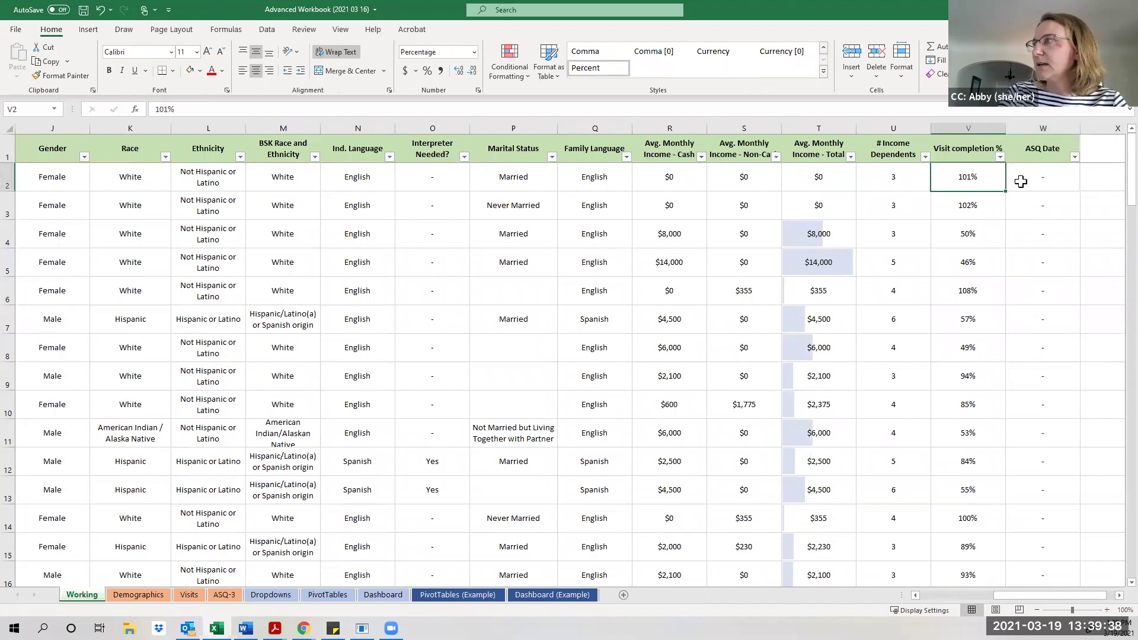
left_click(1021, 181)
left_click(208, 111)
left_click_drag(208, 111, 161, 111)
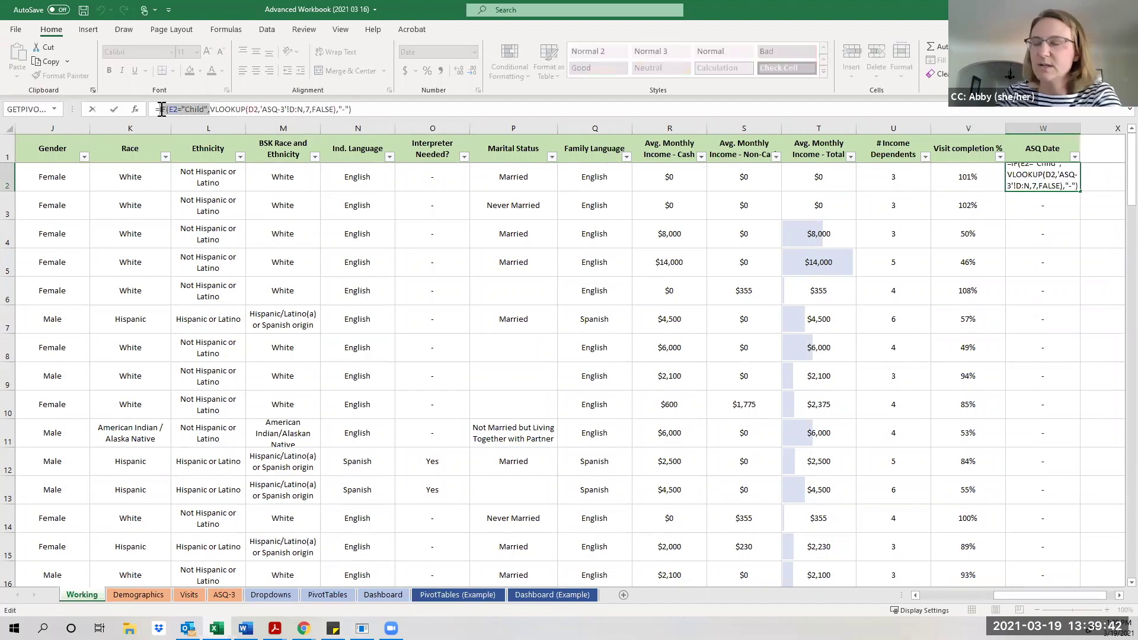
key("Delete")
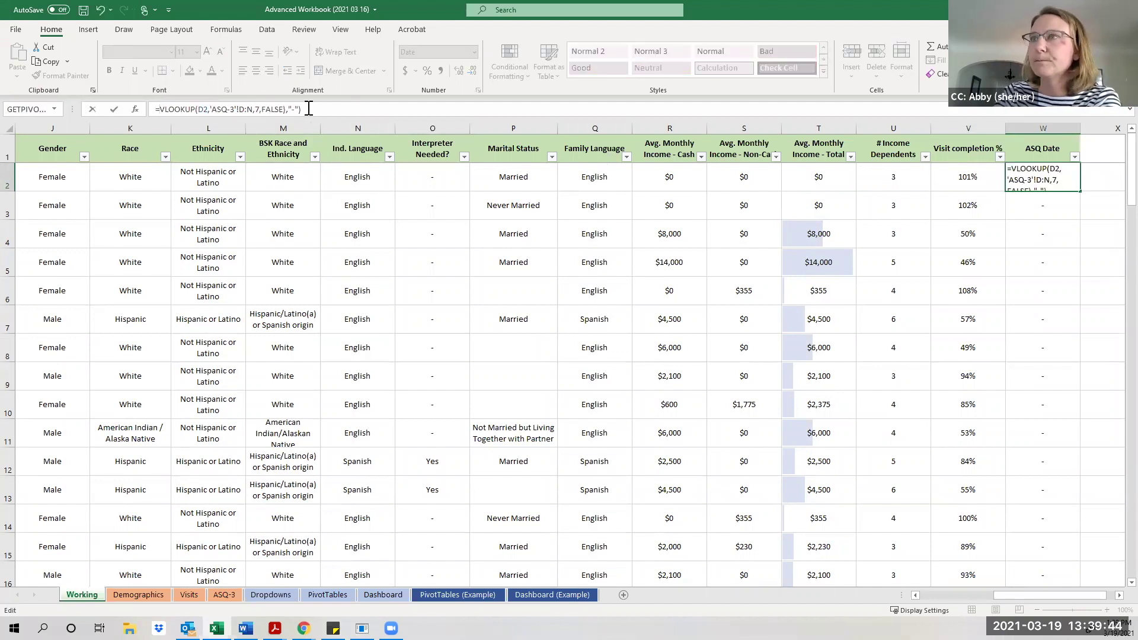
left_click_drag(307, 109, 287, 109)
key("Delete")
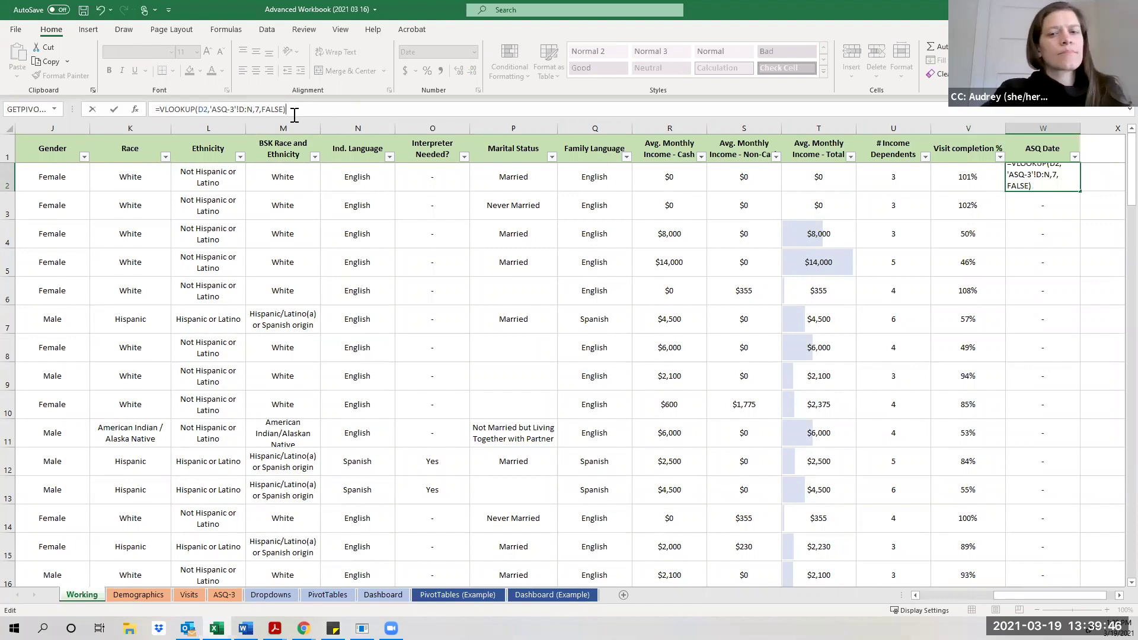
key("ctrl+Return")
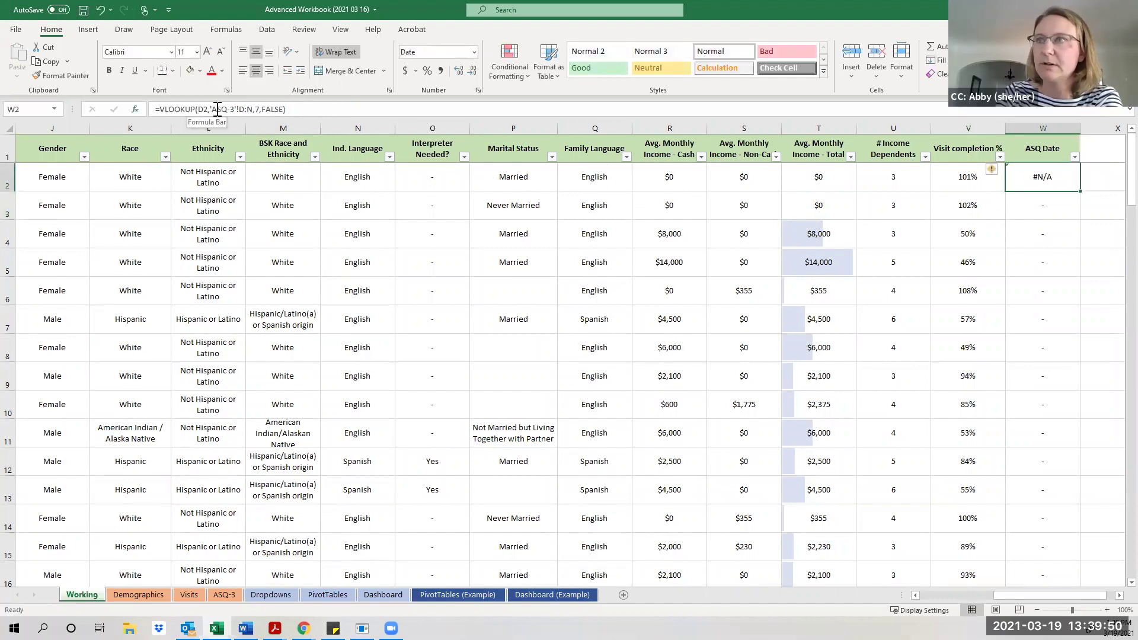
left_click(226, 109)
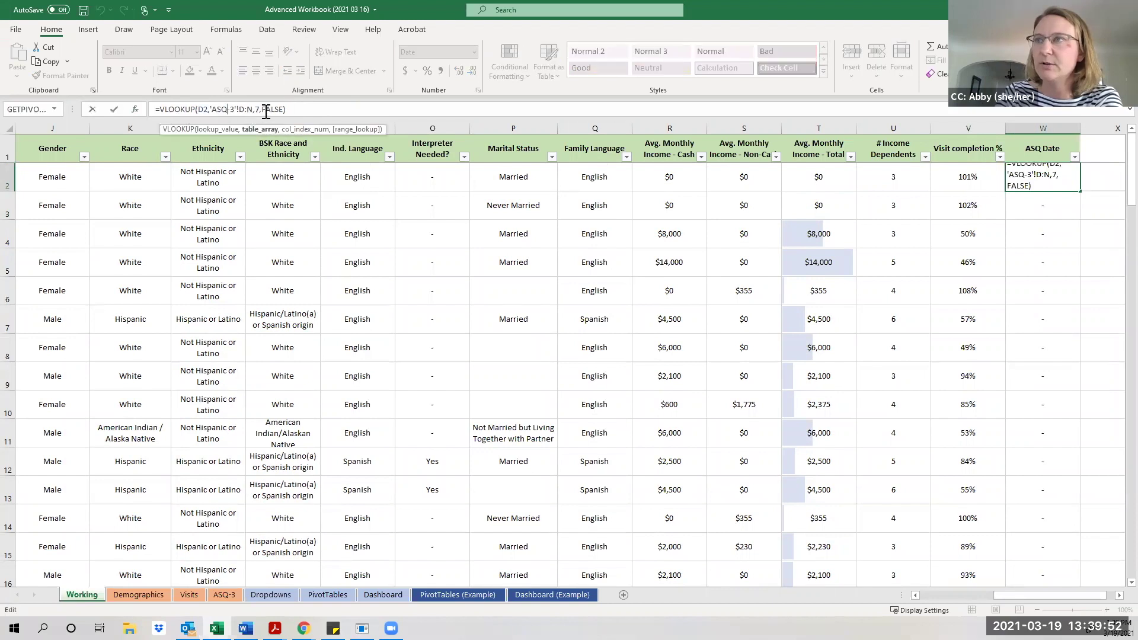
left_click(161, 110)
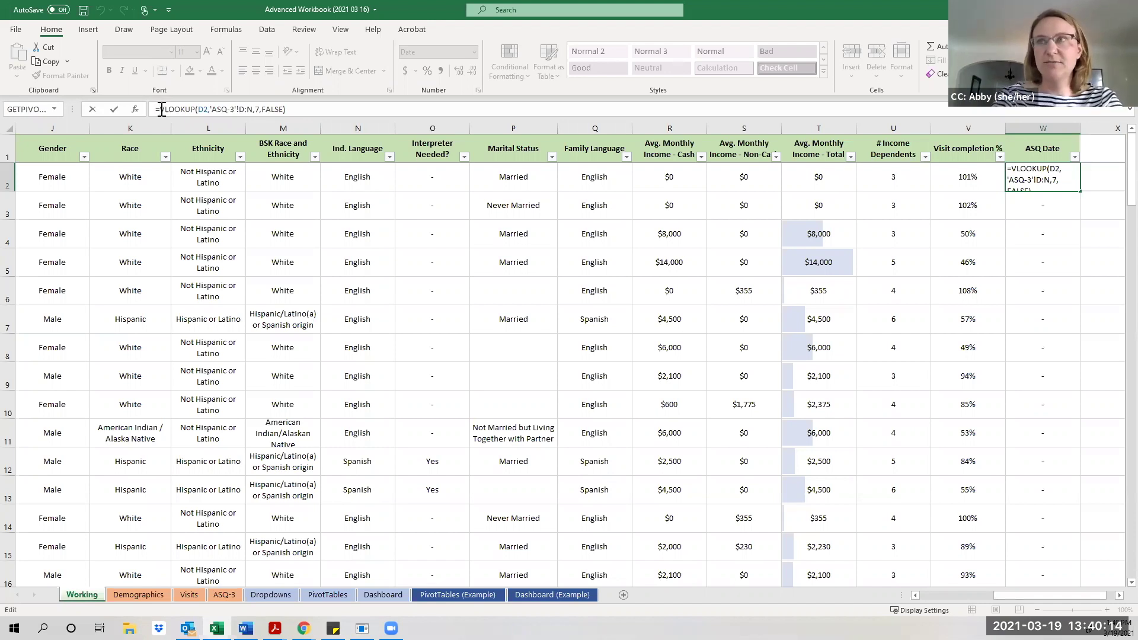
Wrap W2's VLOOKUP in IF(E2="Child", as the test.
type("If")
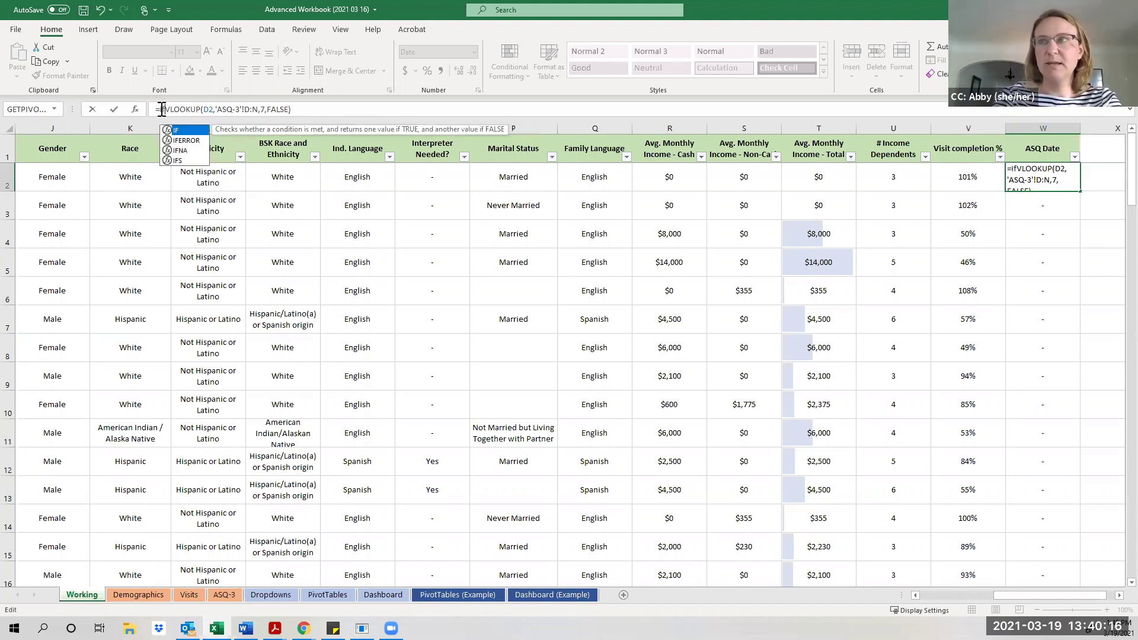
type("(")
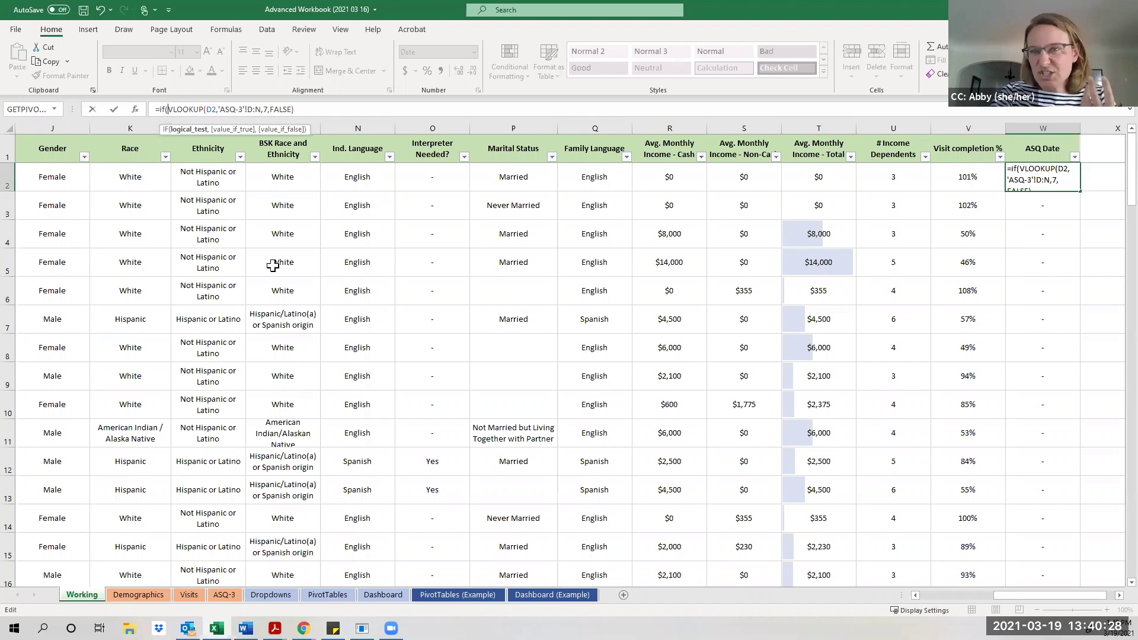
left_click_drag(1058, 597, 978, 597)
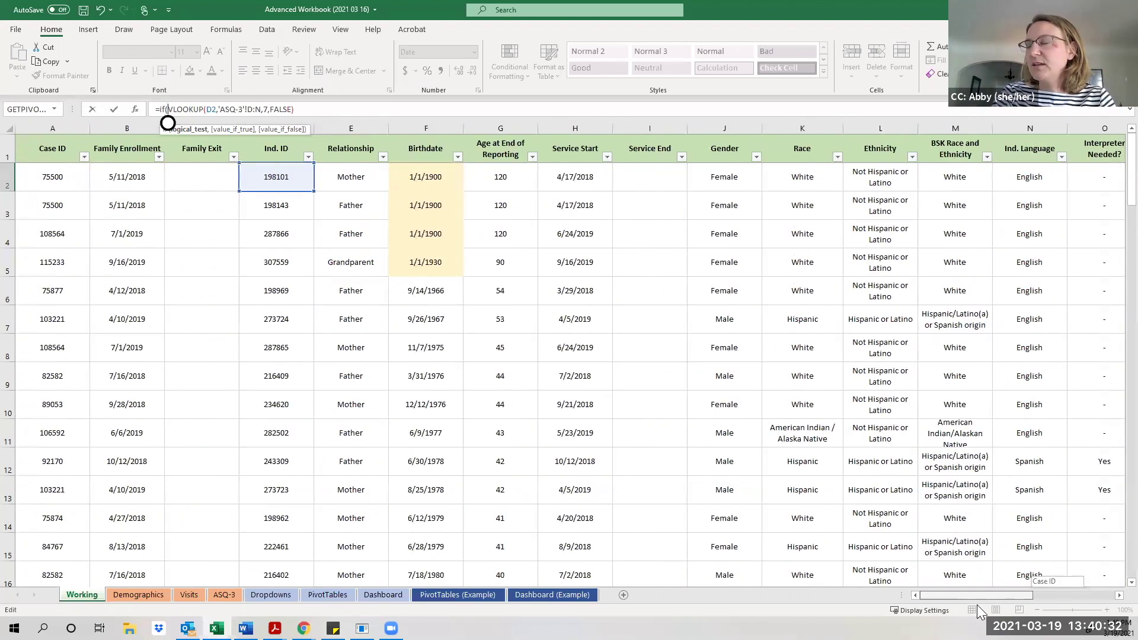
left_click(352, 179)
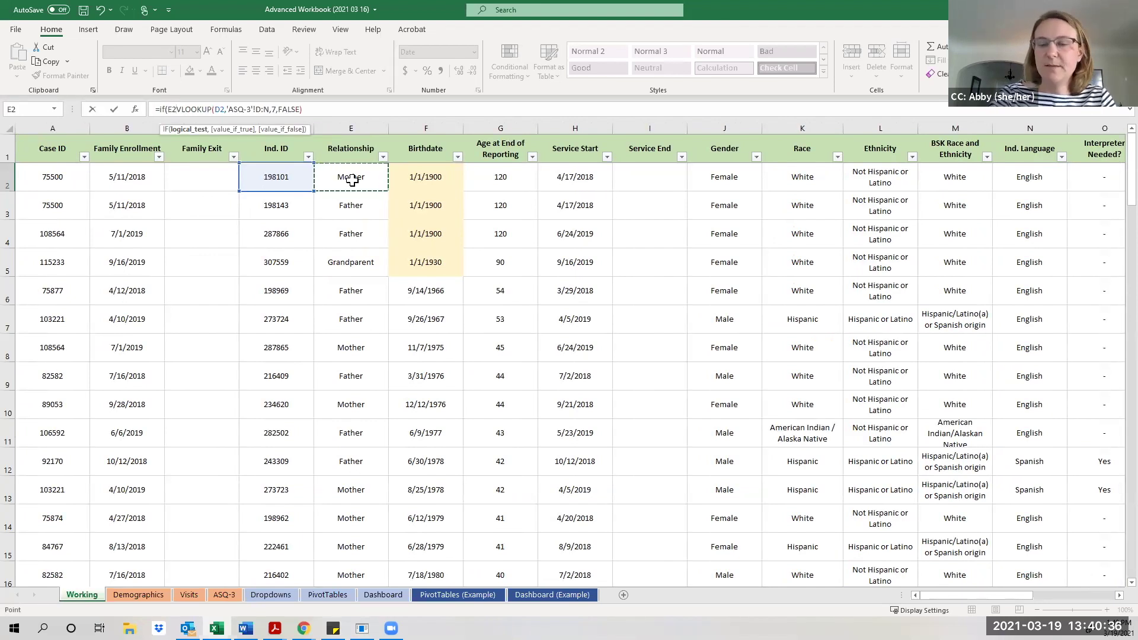
type("=")
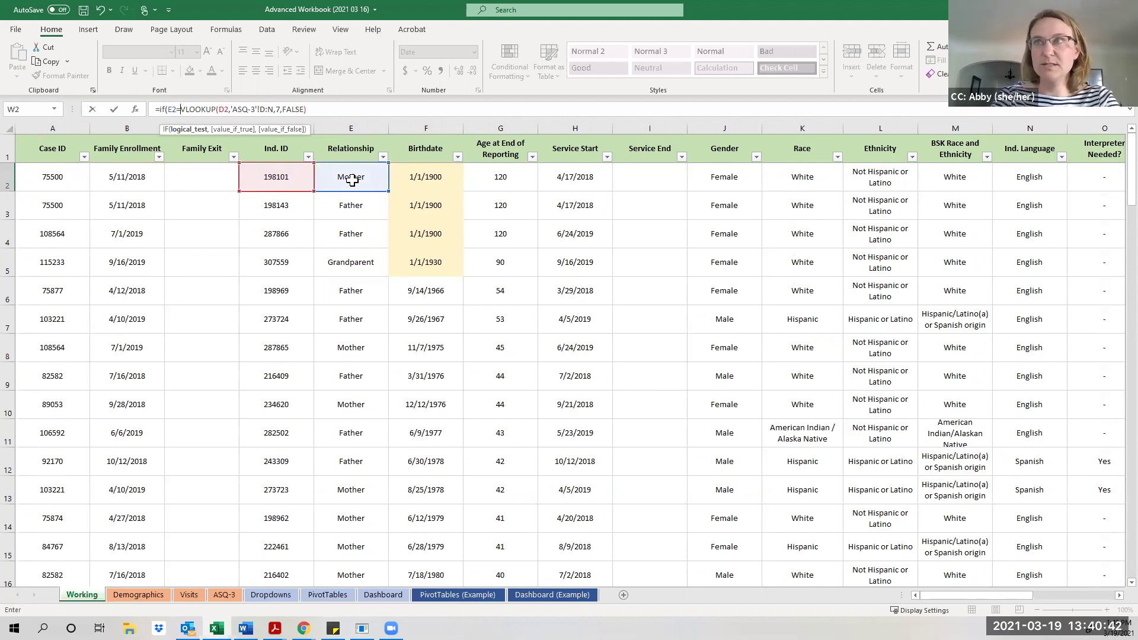
type("\"")
type("Child")
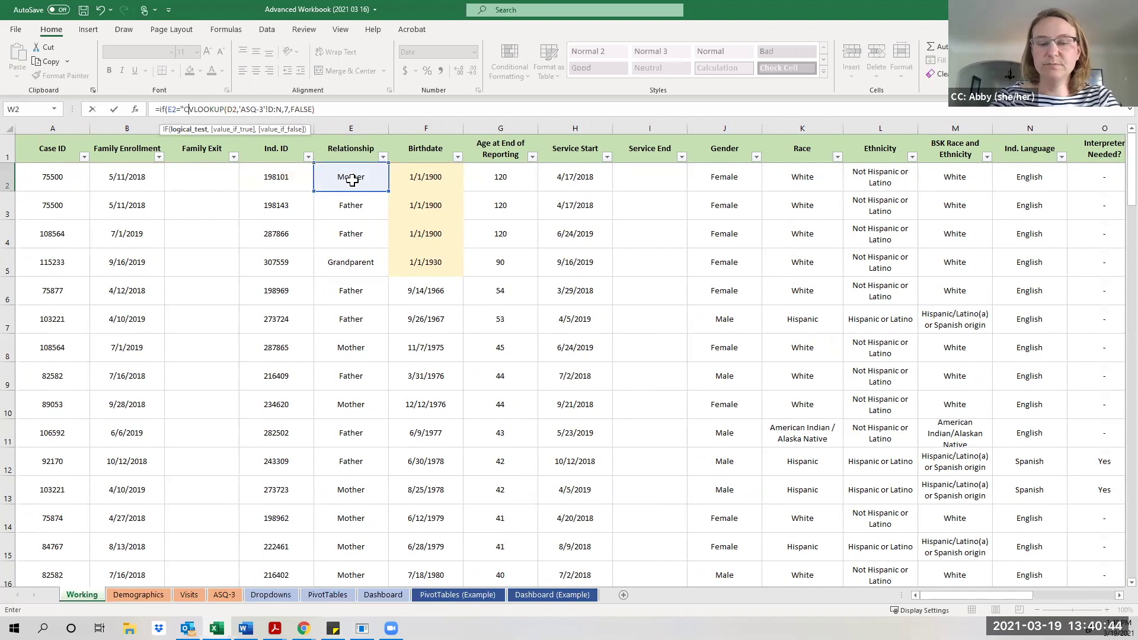
type("\"")
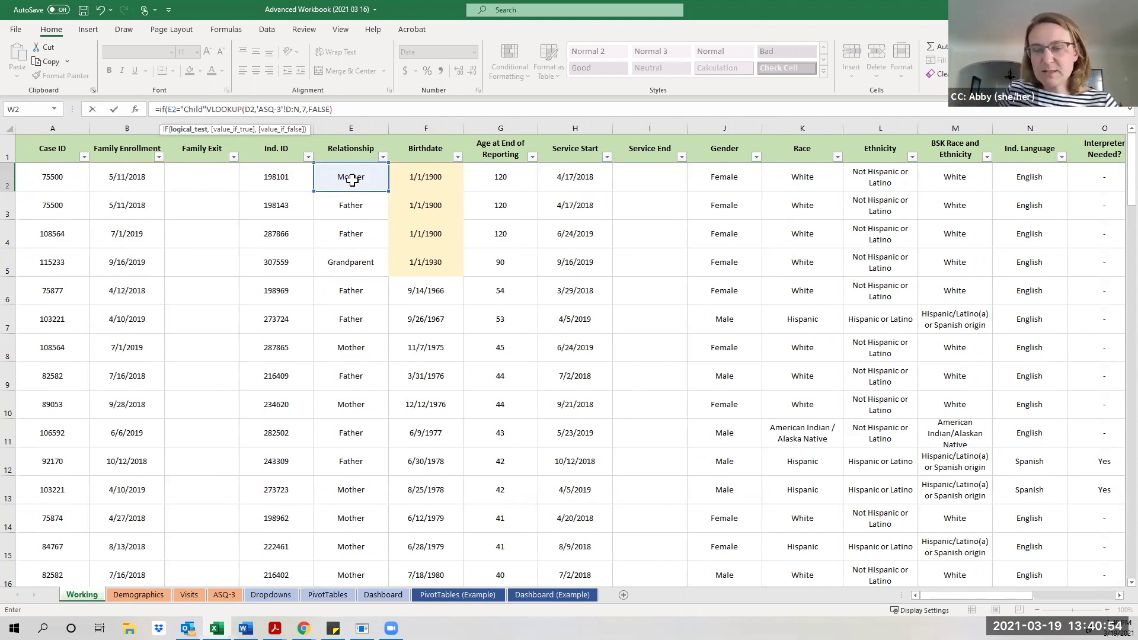
type(",")
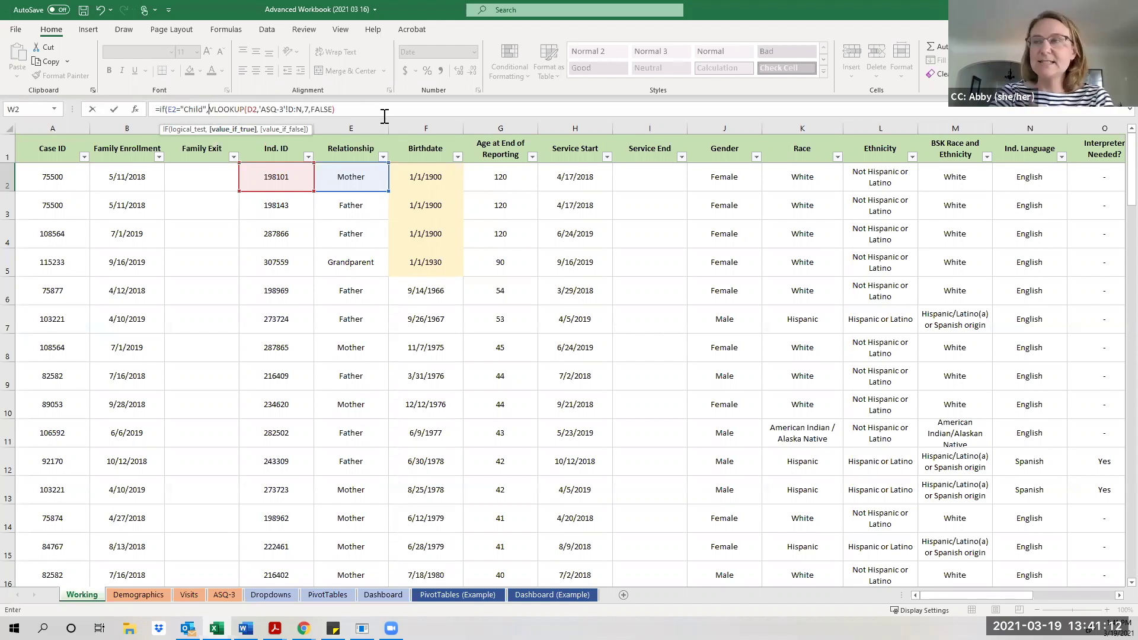
Close W2's formula with ,"-") so non-Child rows show a dash, and enter it.
left_click(357, 109)
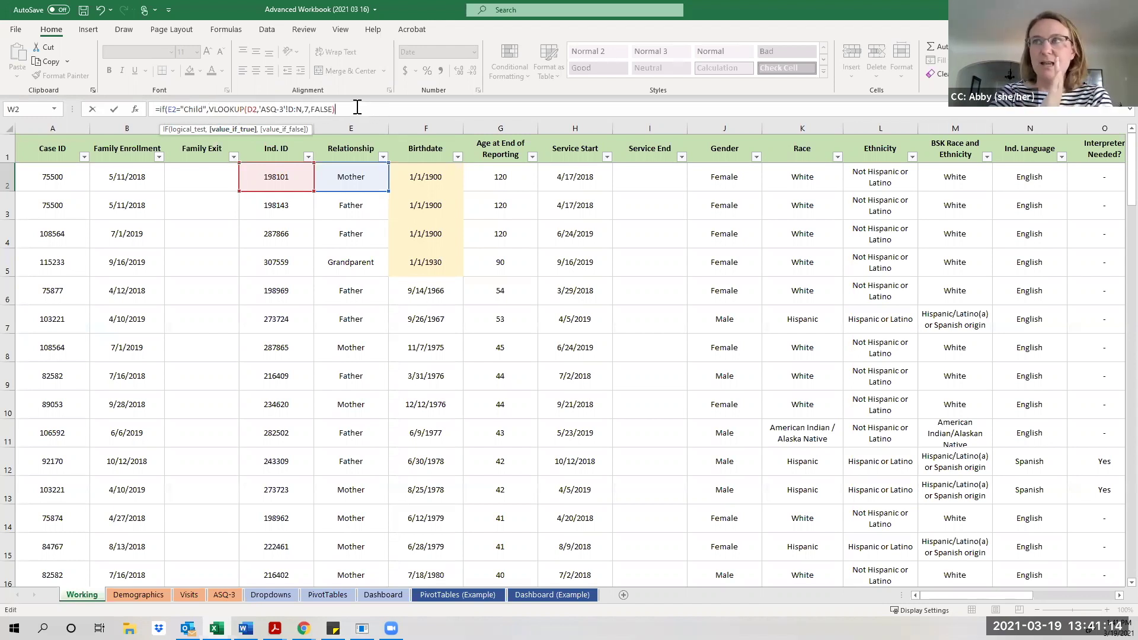
type(",")
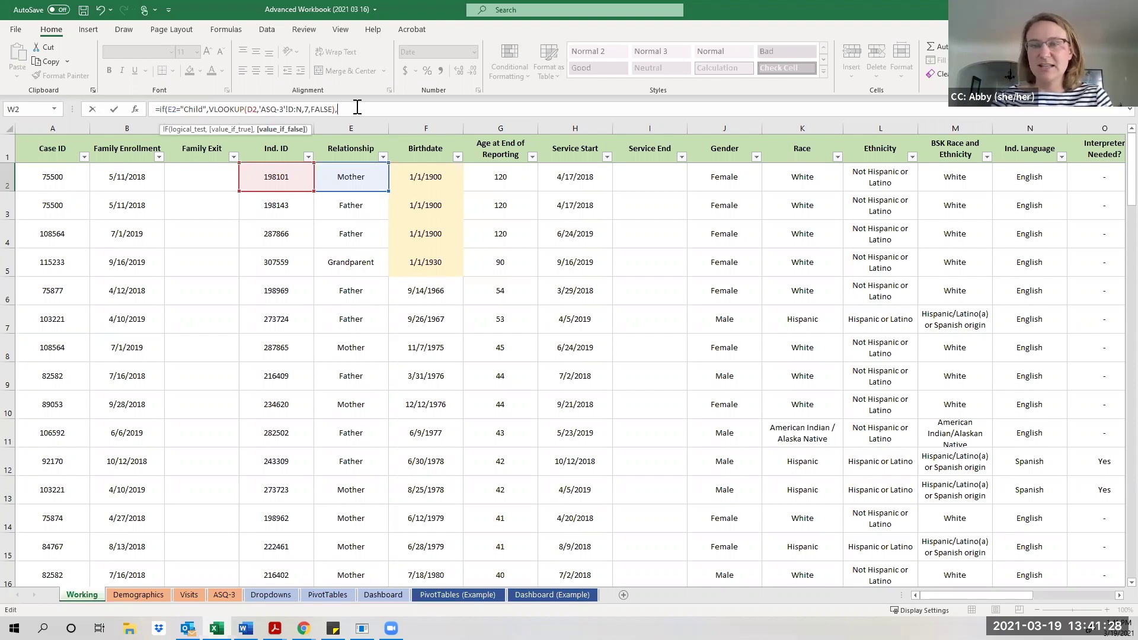
type("\"-\"")
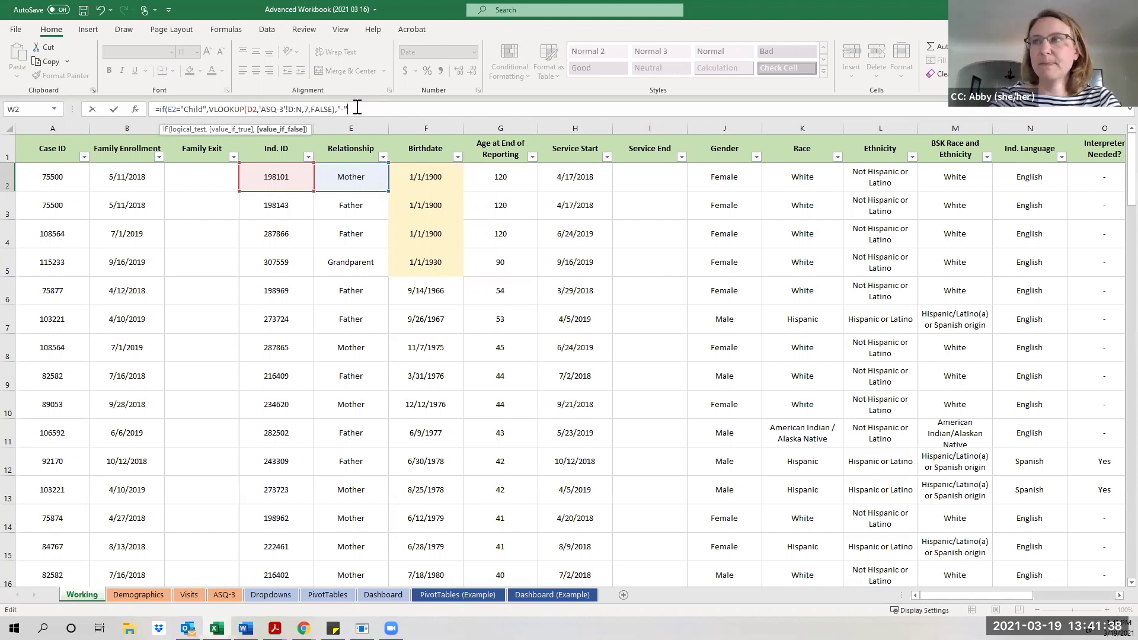
type(")")
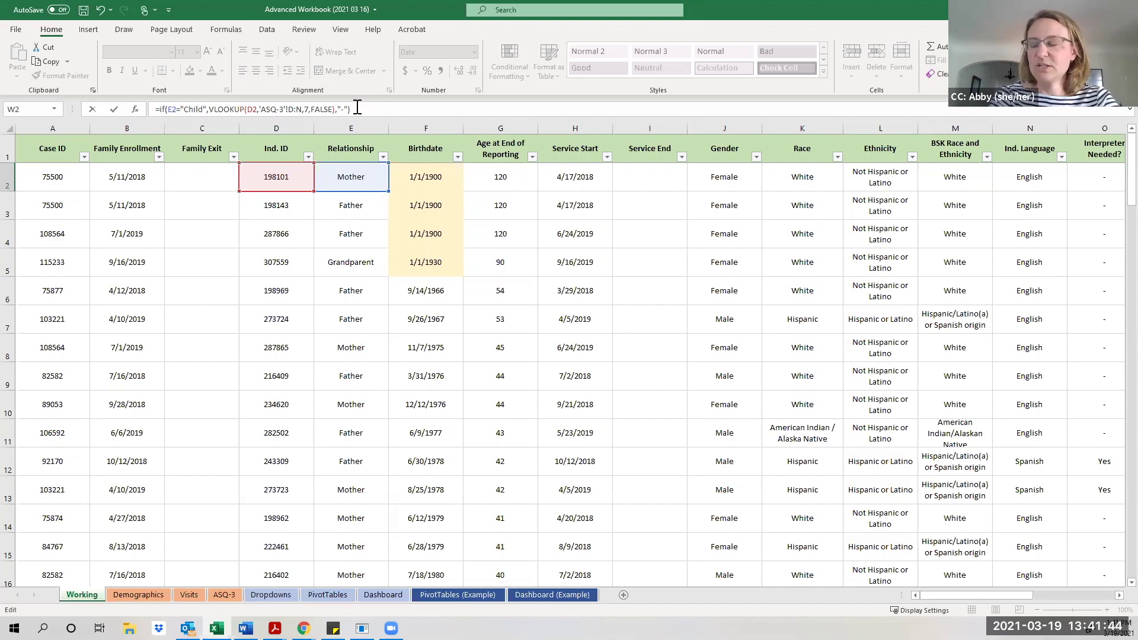
key("ctrl+Return")
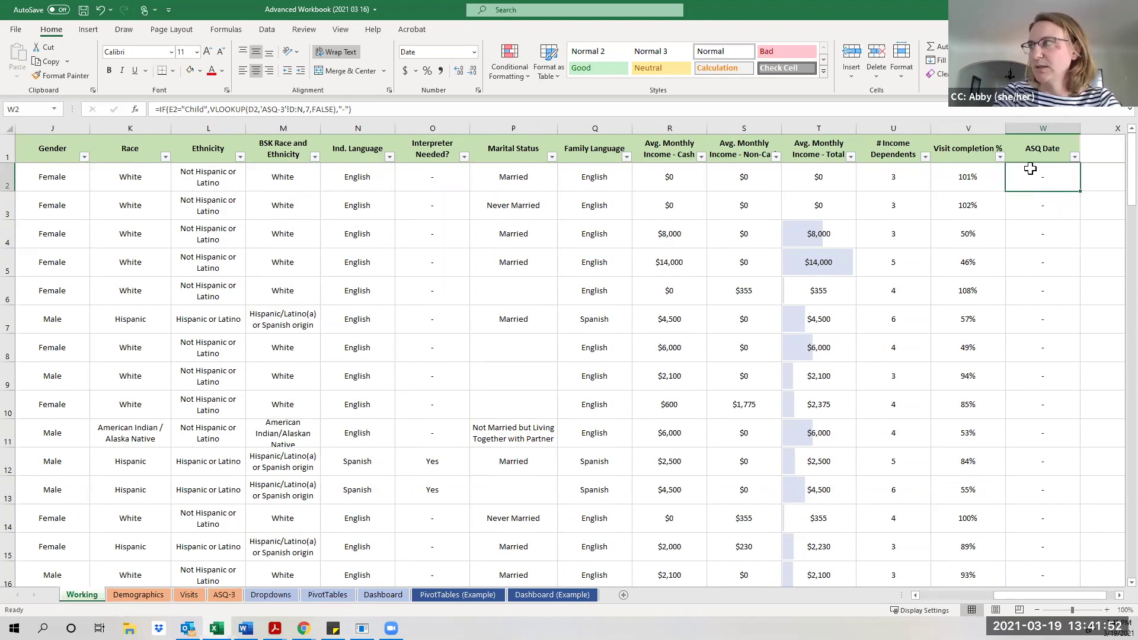
Auto-fill W2's IF/VLOOKUP formula down every row of column W and check row 8.
double_click(1083, 190)
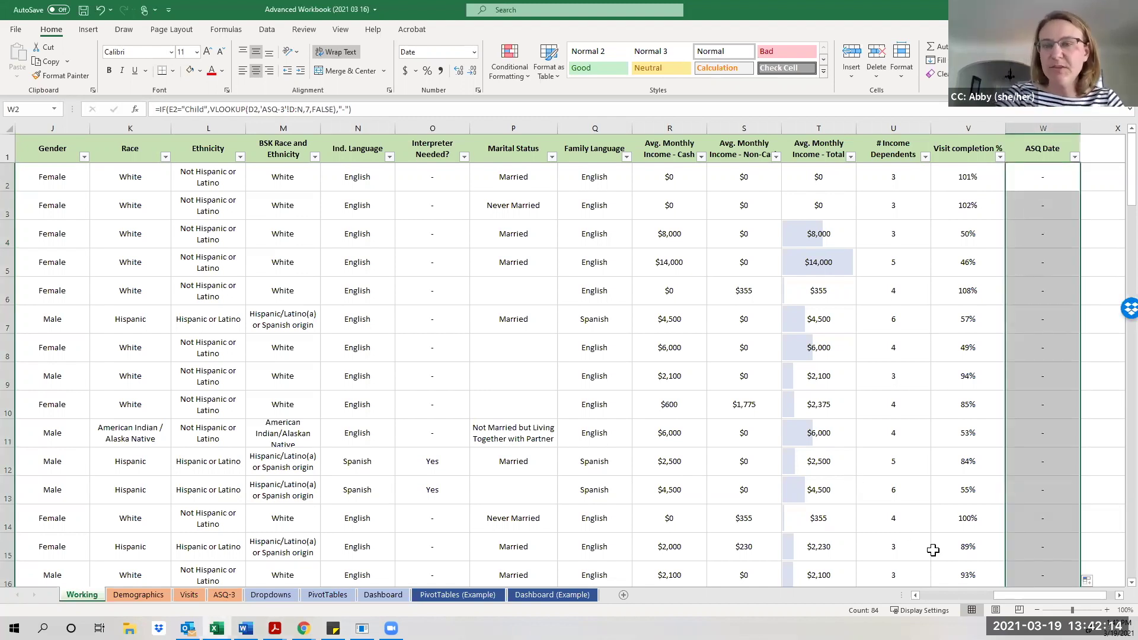
left_click(1034, 349)
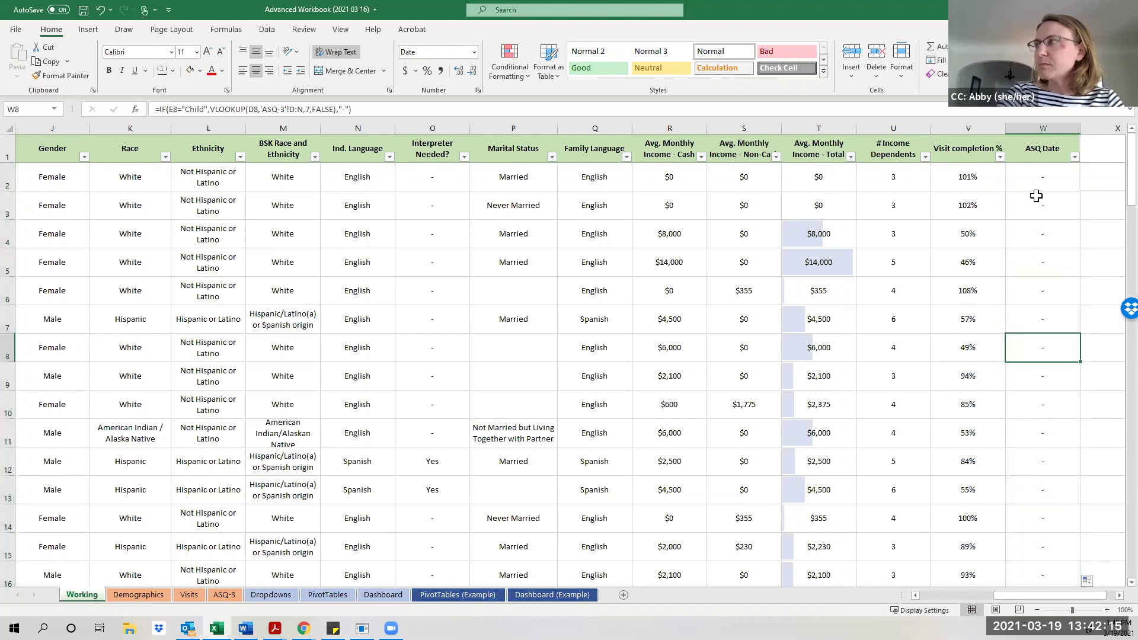
left_click(1036, 123)
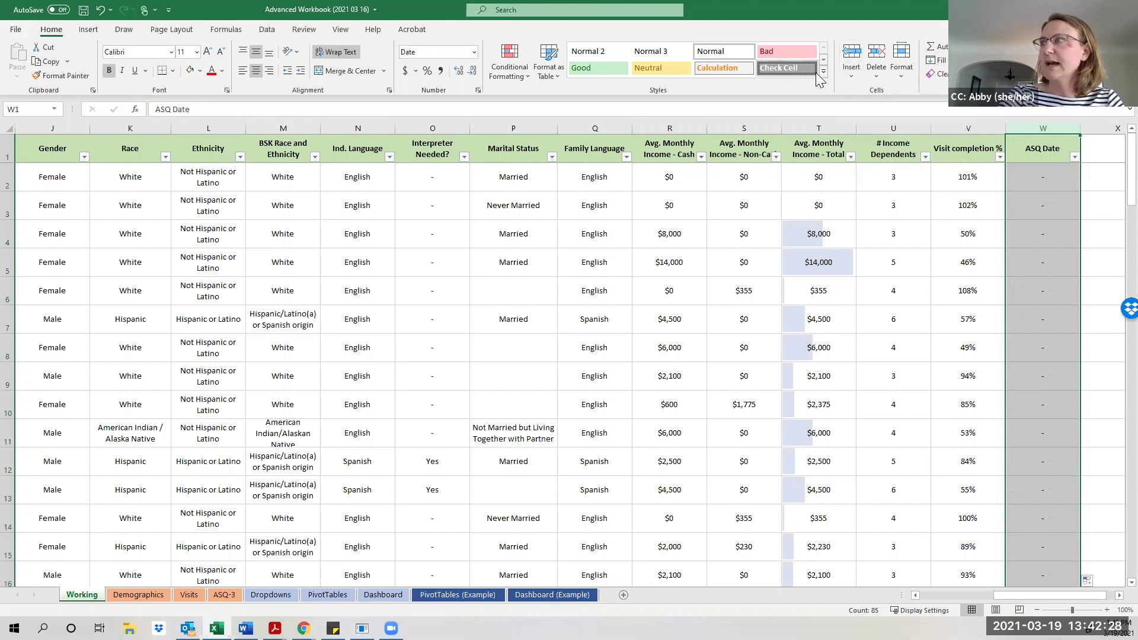
Insert a blank sheet column at W, shifting ASQ Date to column X.
left_click(849, 79)
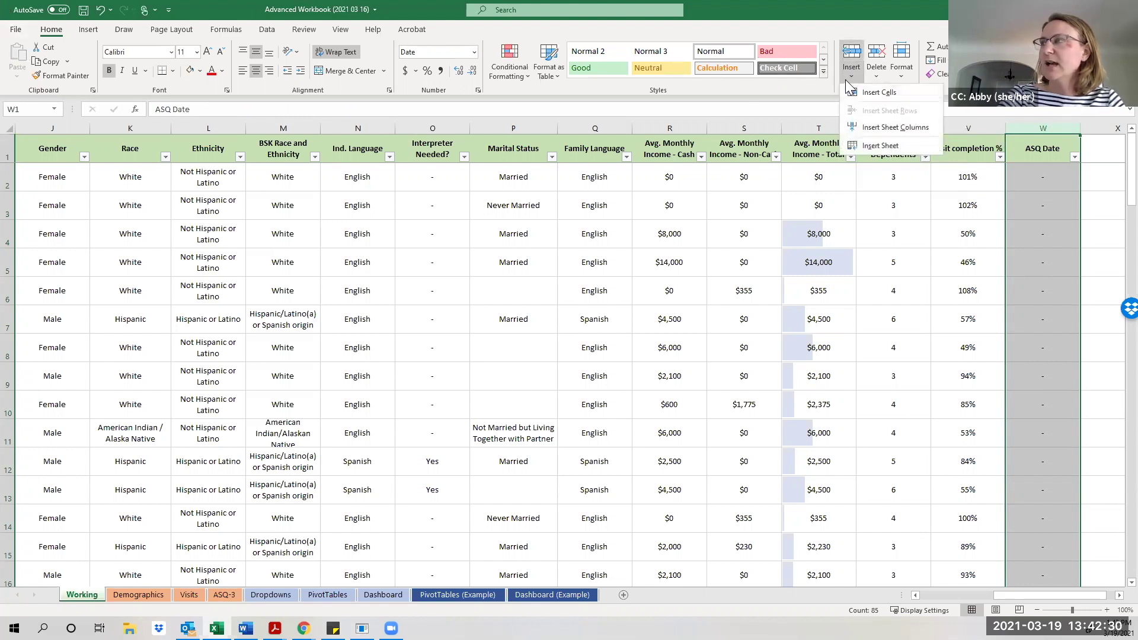
left_click(869, 131)
left_click_drag(1007, 595, 1019, 595)
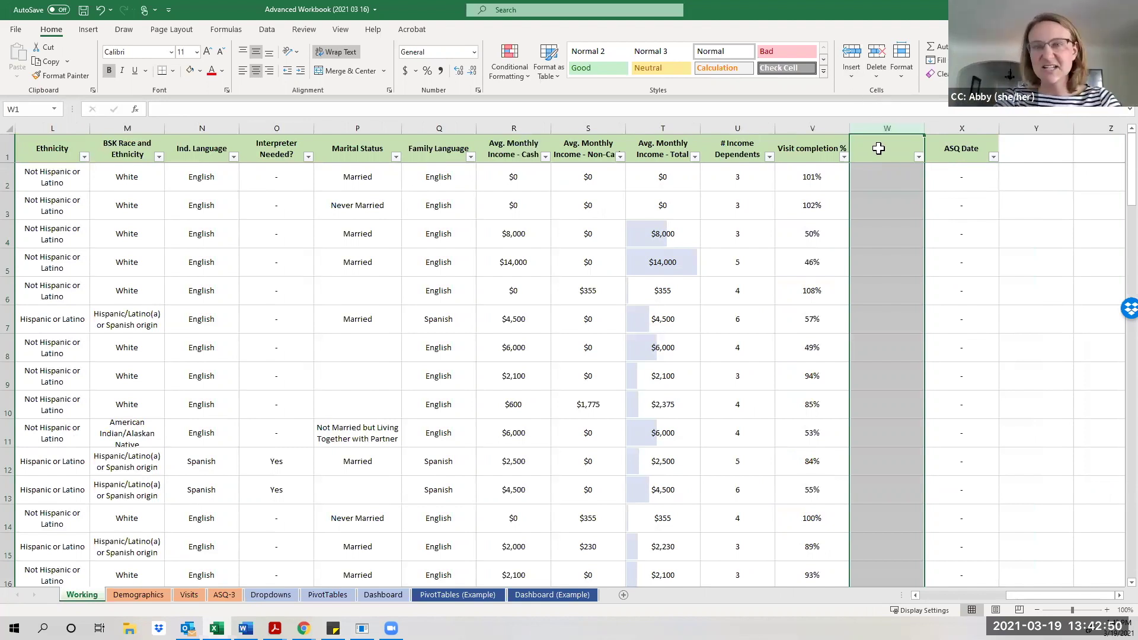
left_click(893, 152)
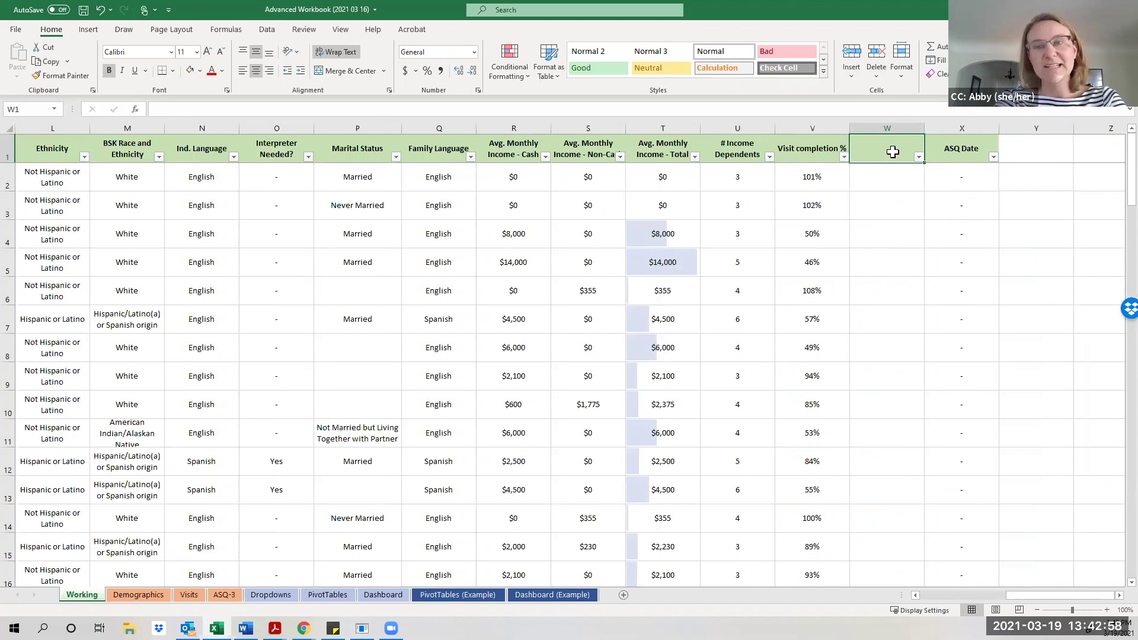
Enter the header 'ASQ Completed?' in cell W1.
type("AS")
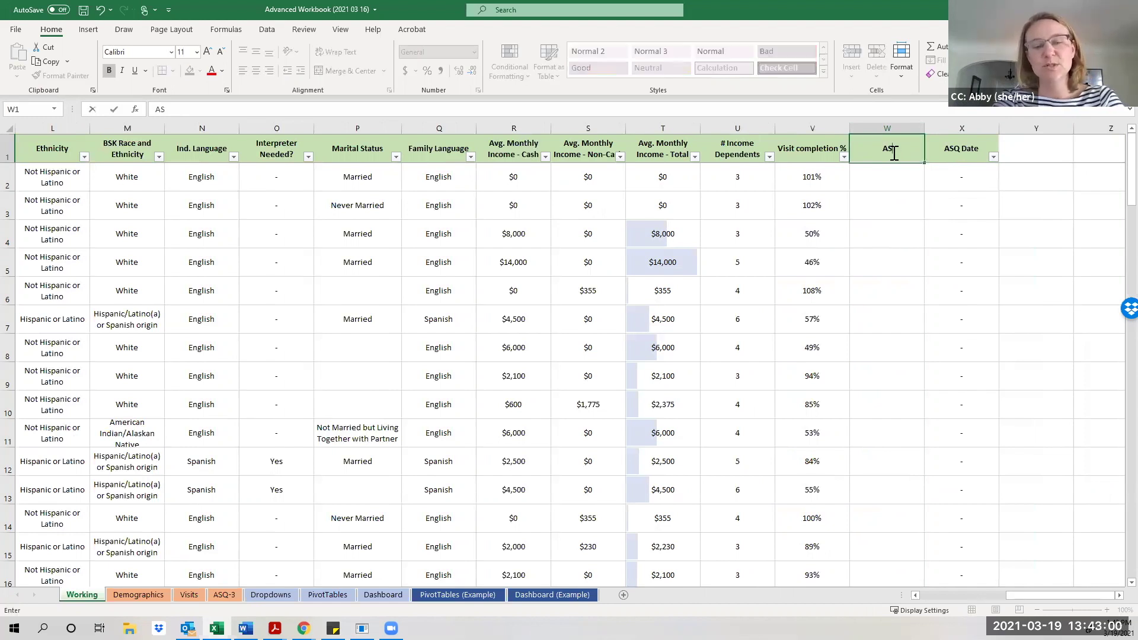
type("Q C")
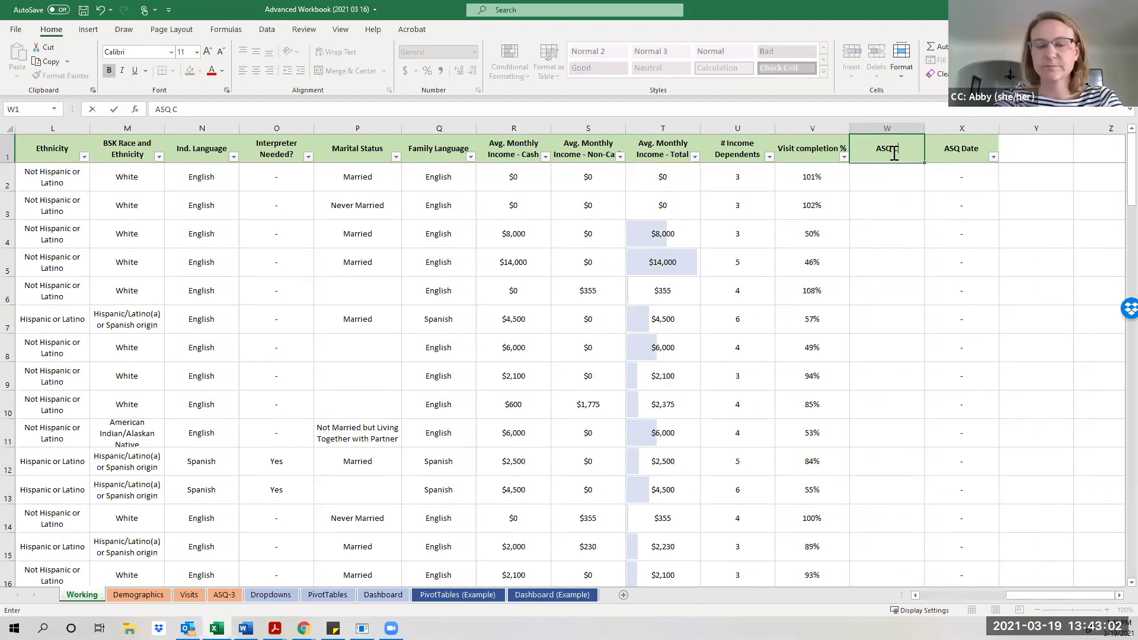
type("ompleted?")
key("ctrl+Return")
key("Return")
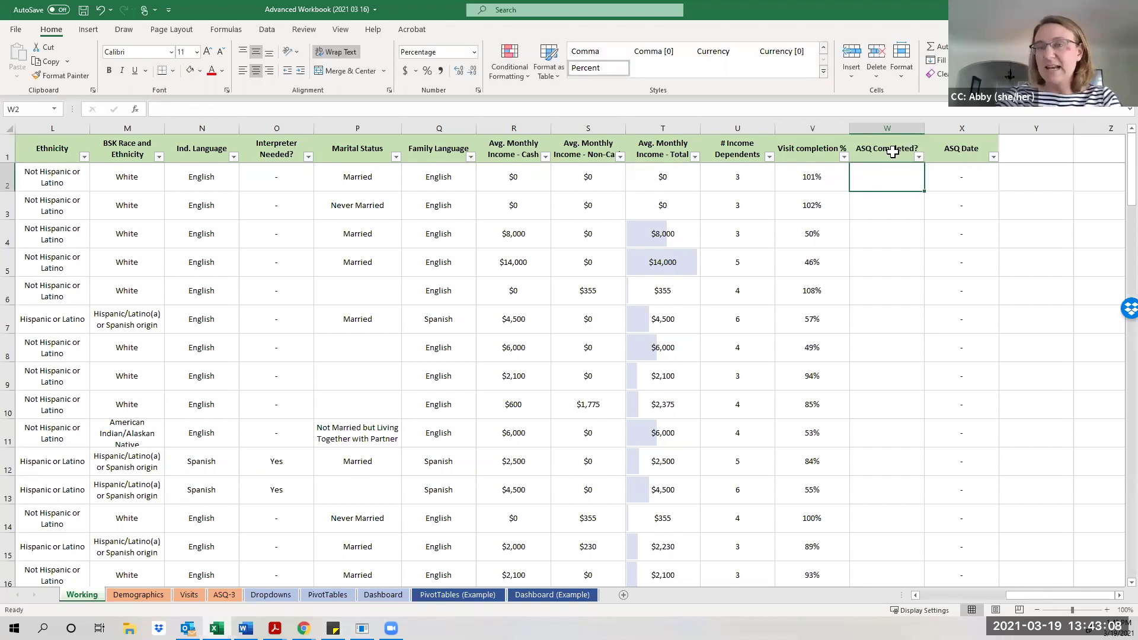
scroll(978, 249, "down", 6)
scroll(969, 320, "down", 8)
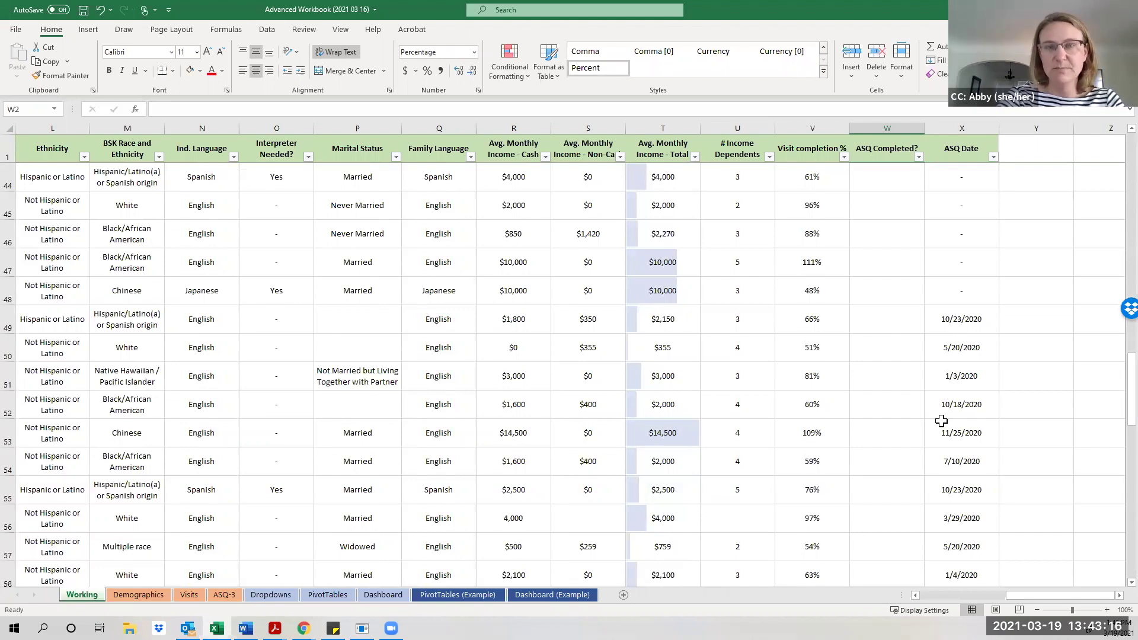
scroll(941, 421, "up", 14)
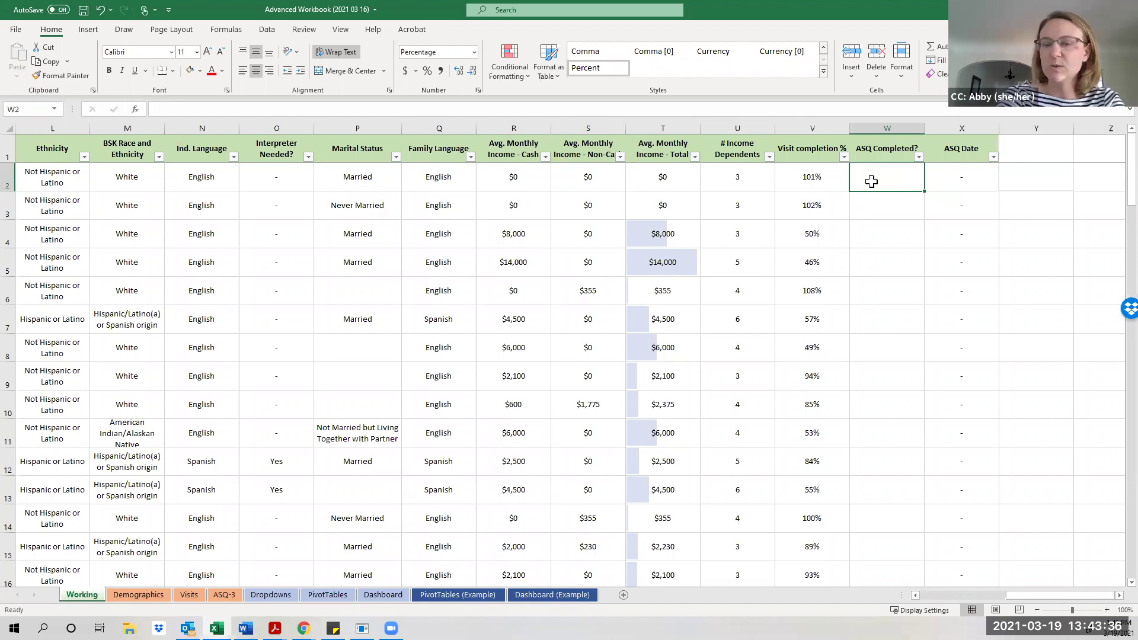
Enter =IF(ISERROR(X2),"ASQ Missing","Yes, Completed") in W2.
type("=")
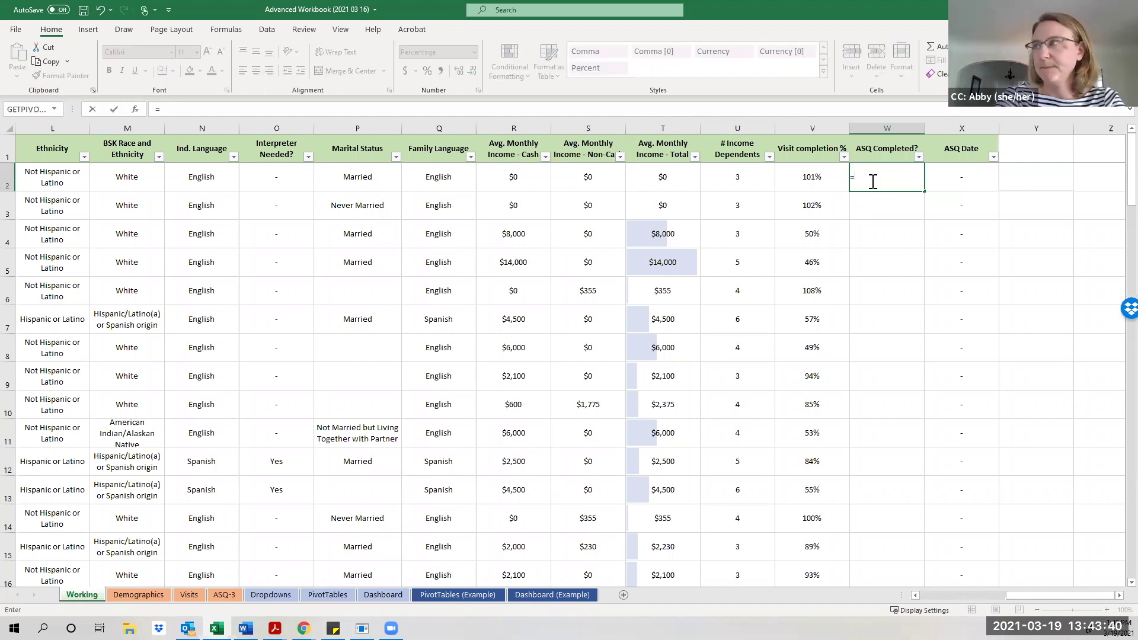
type("If")
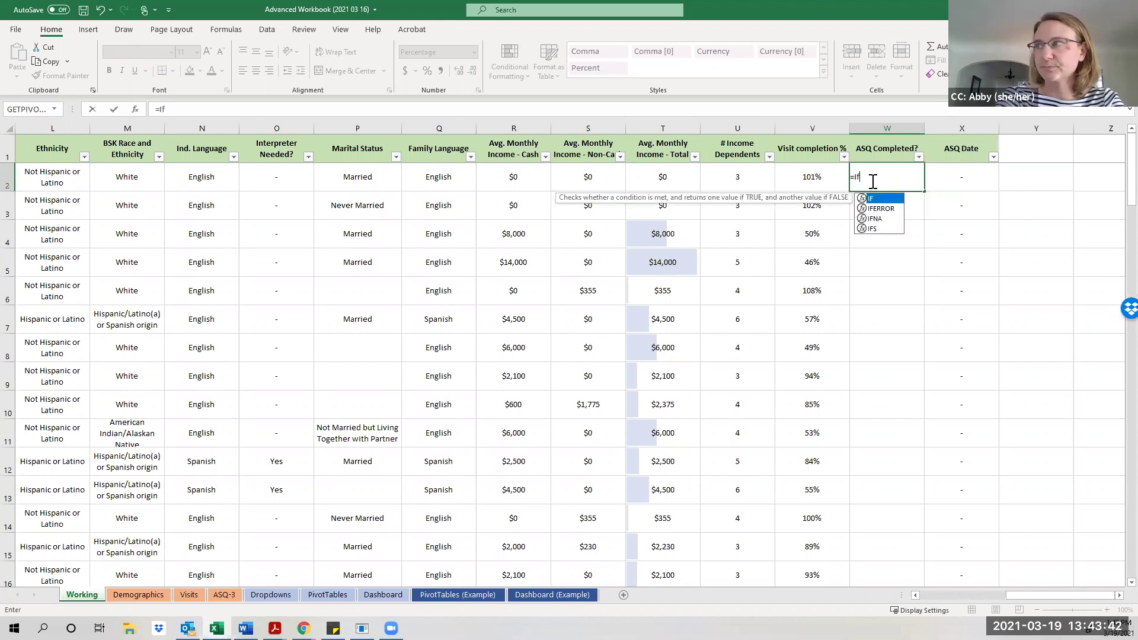
type("(")
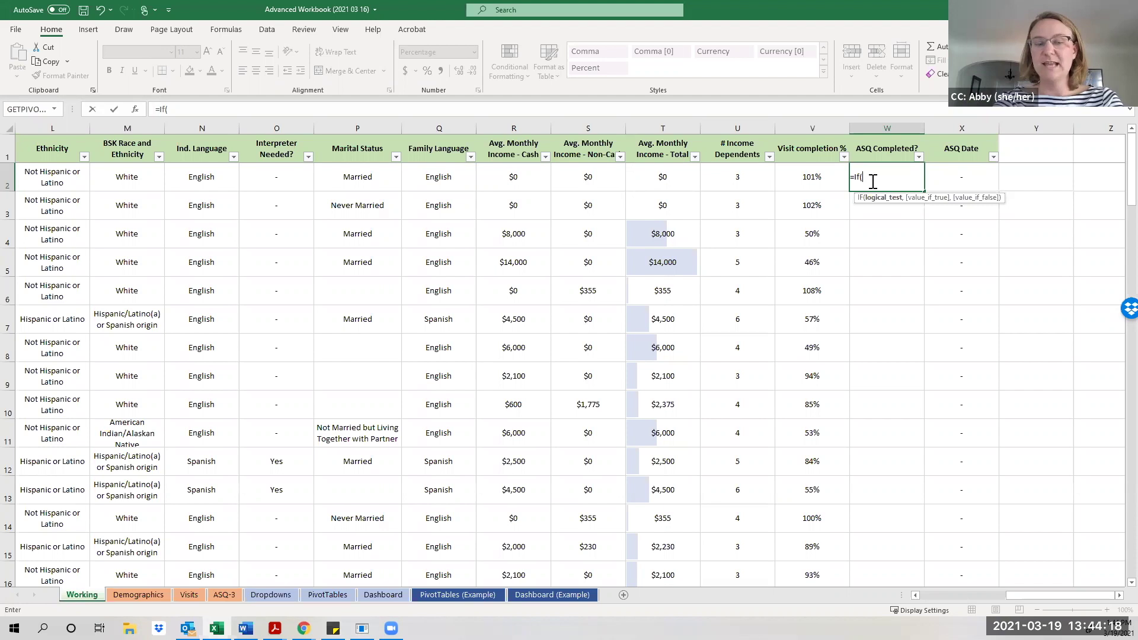
type("iser")
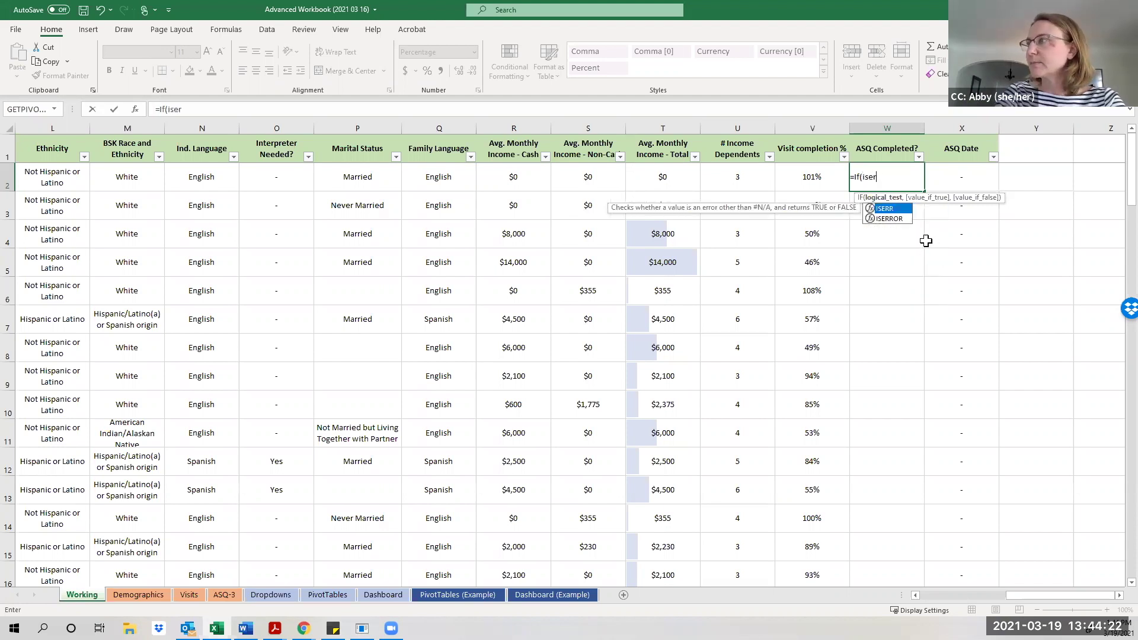
double_click(892, 220)
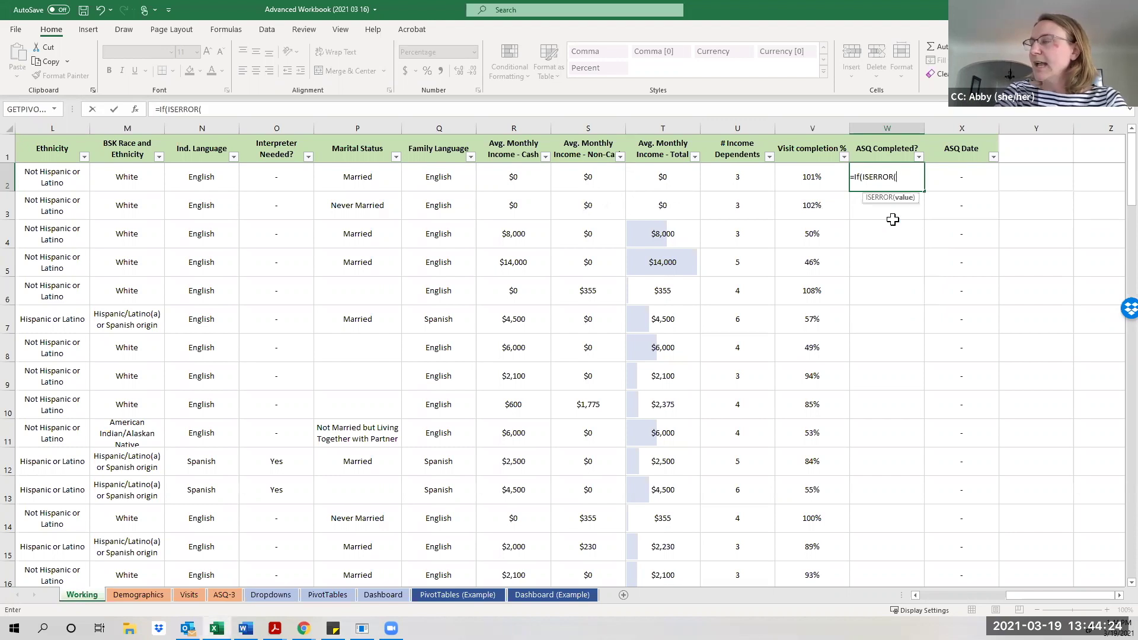
left_click(951, 180)
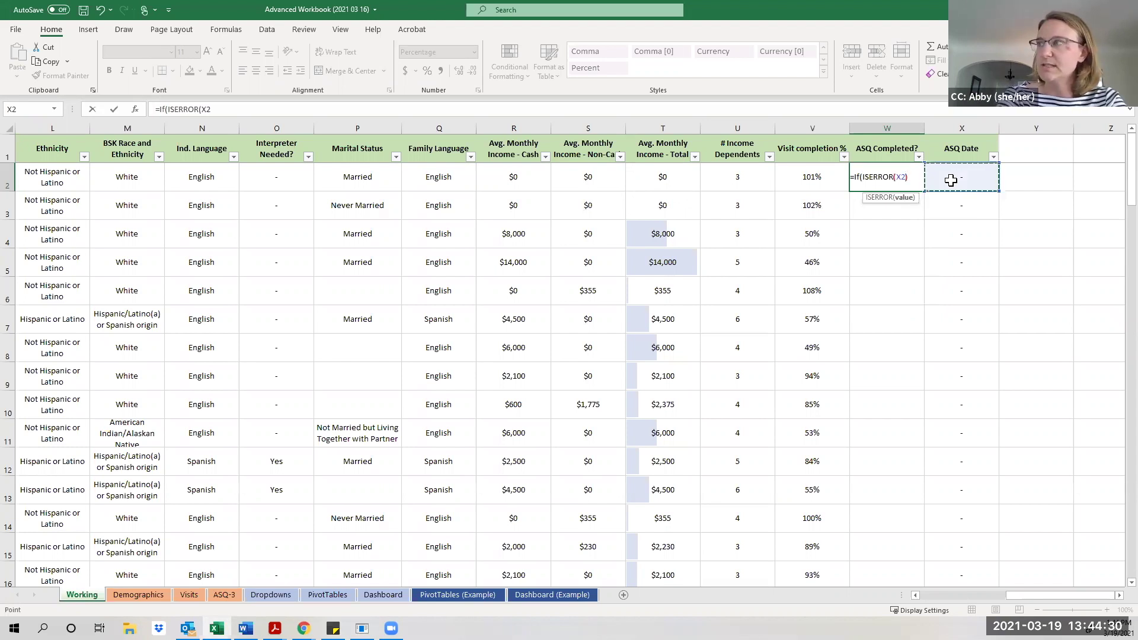
type("),")
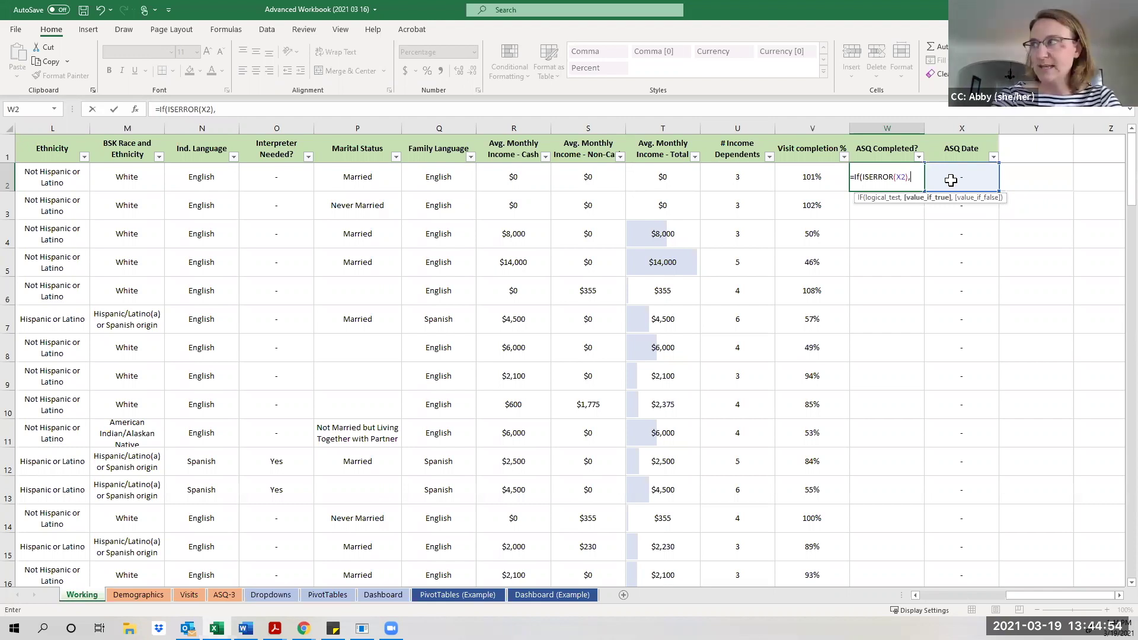
type("\"")
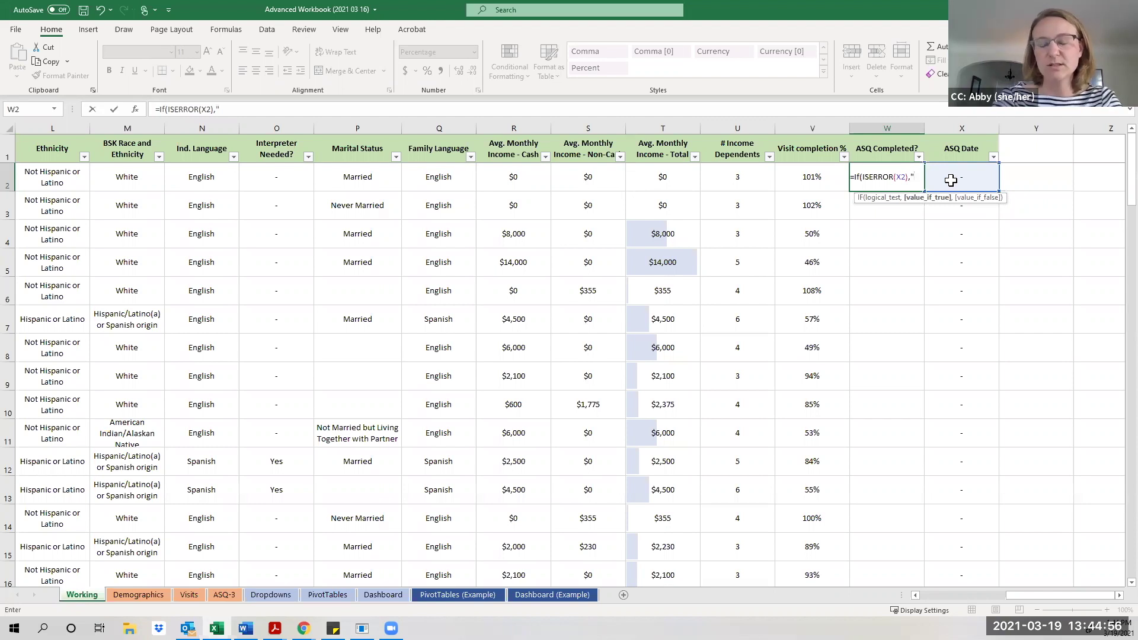
type("AS")
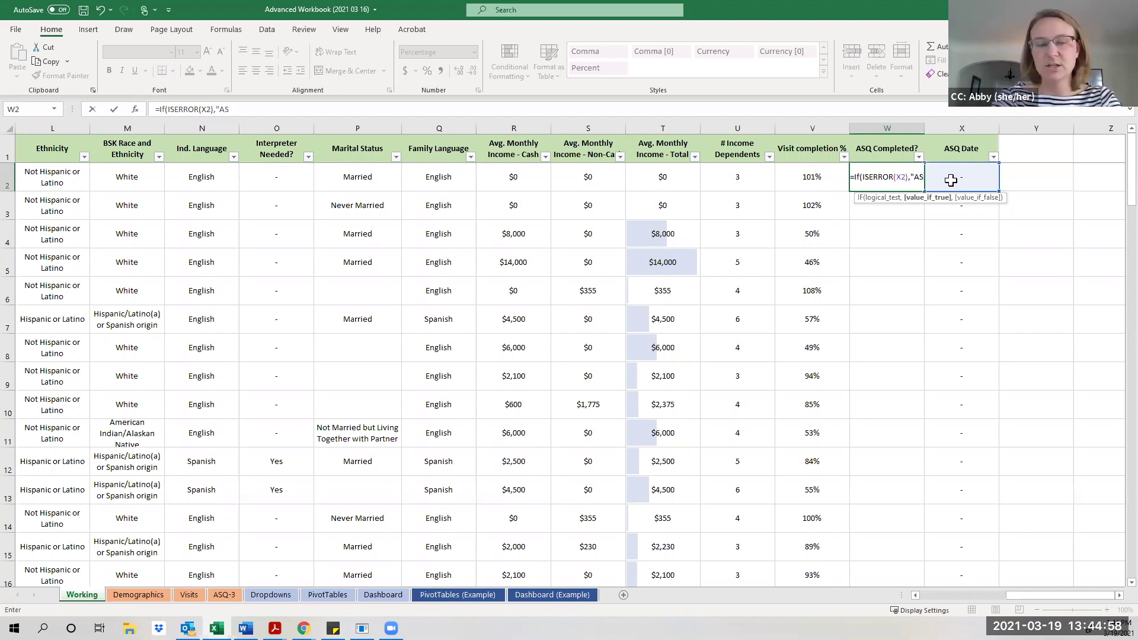
type("Q M")
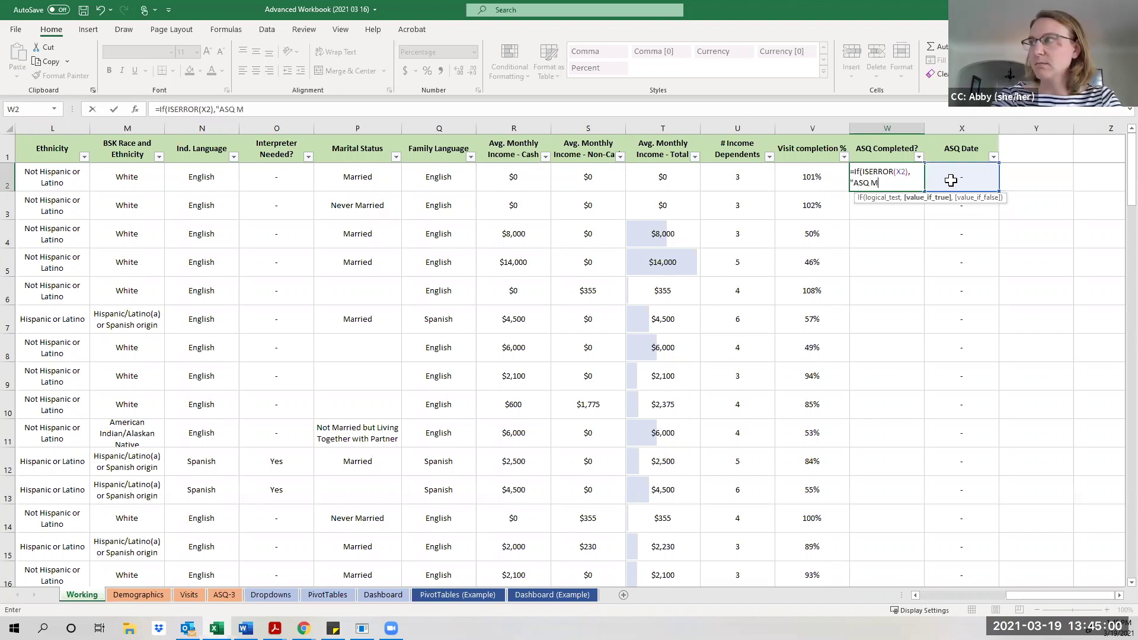
type("issin")
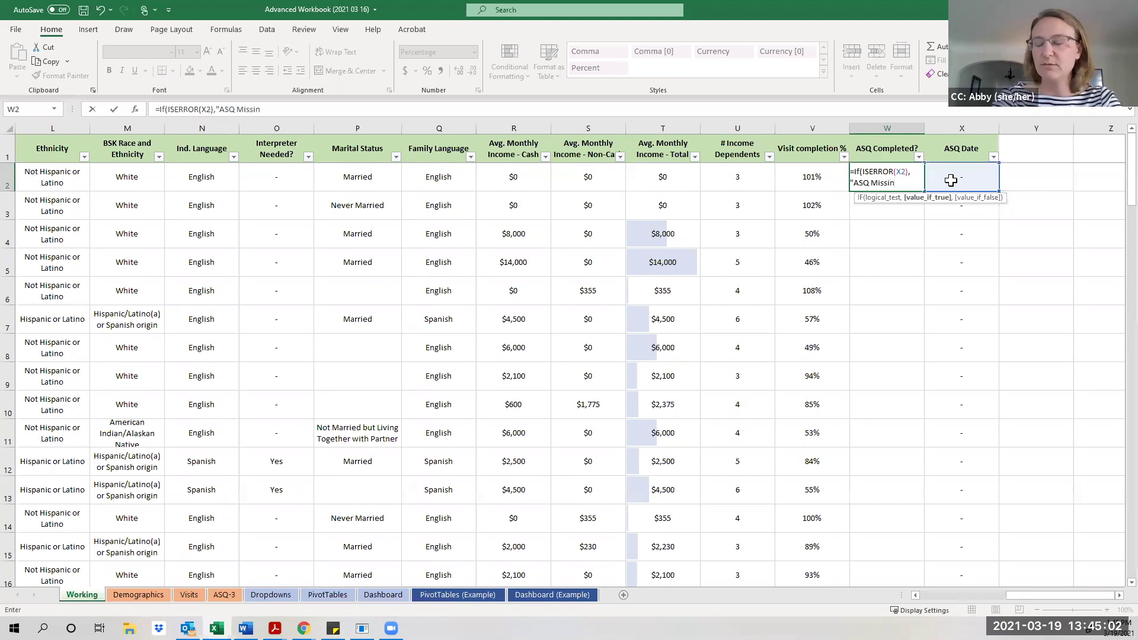
type("g\"")
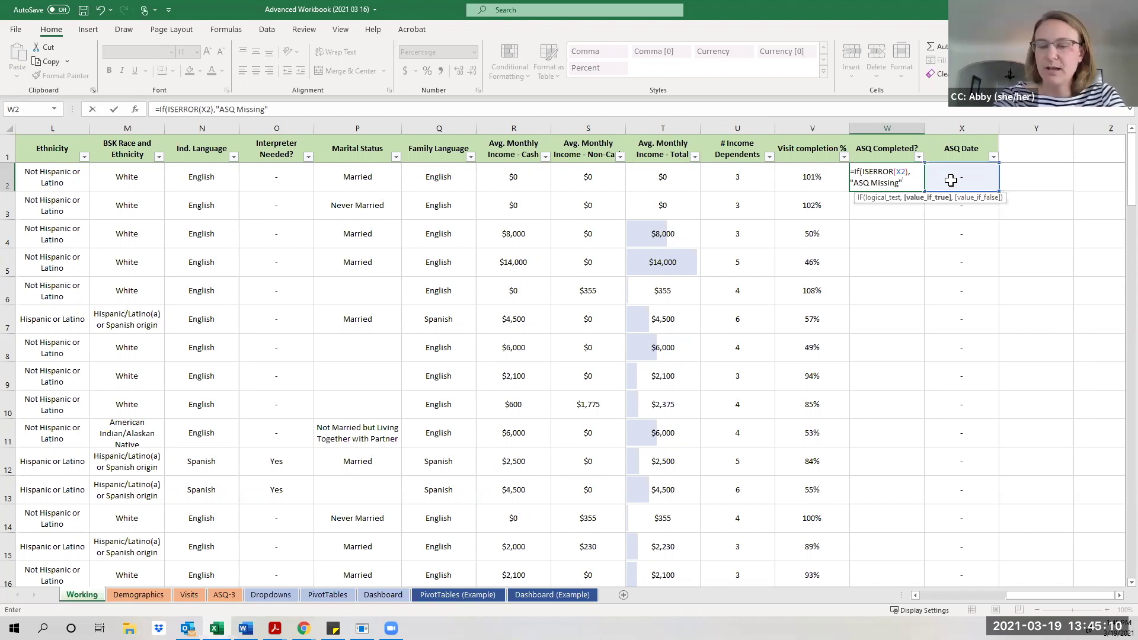
type(",")
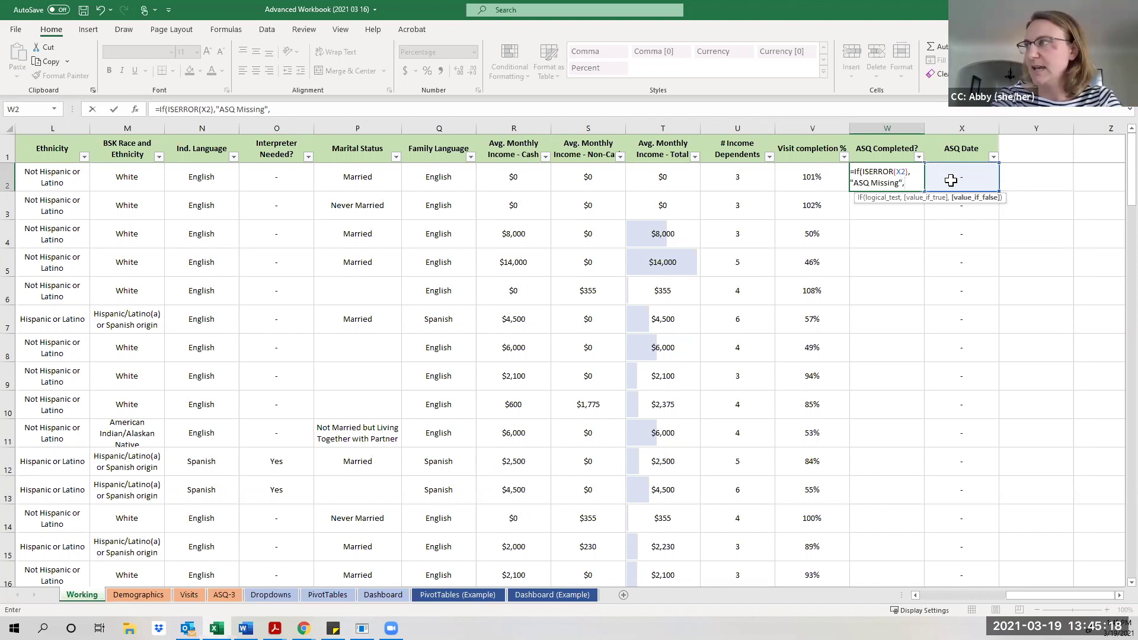
type("\"Yes, Co")
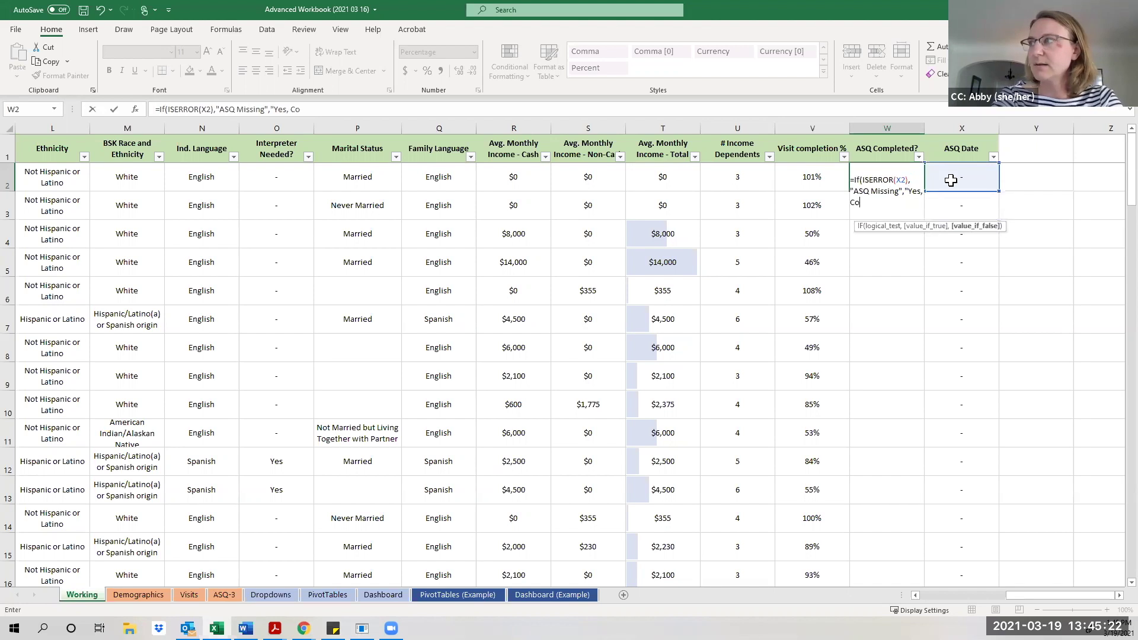
type("mpleted")
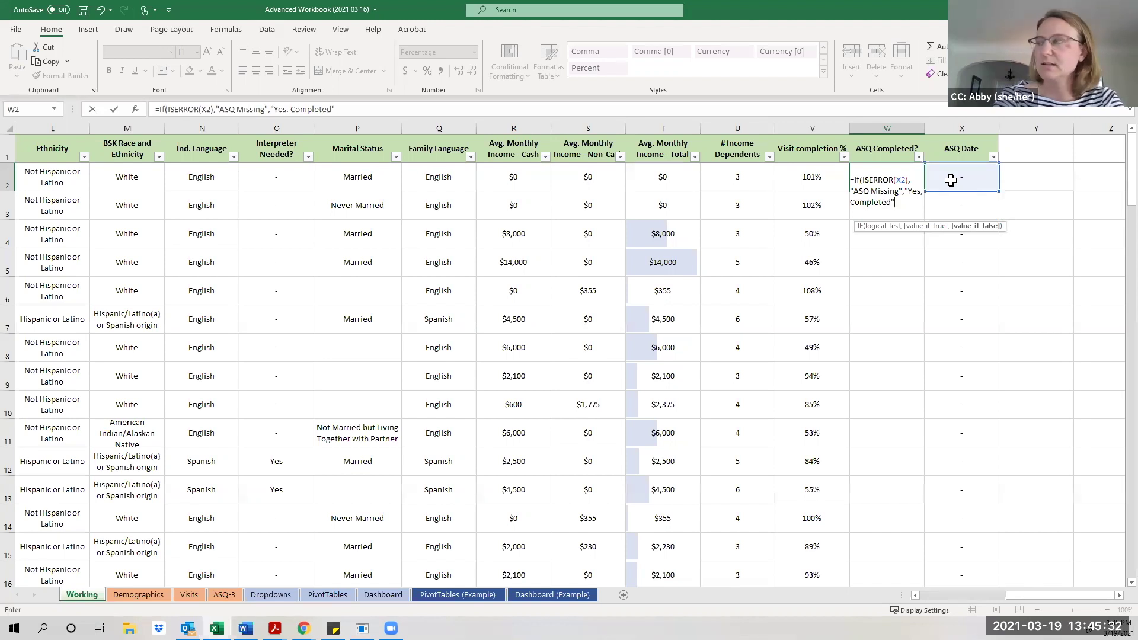
type(")")
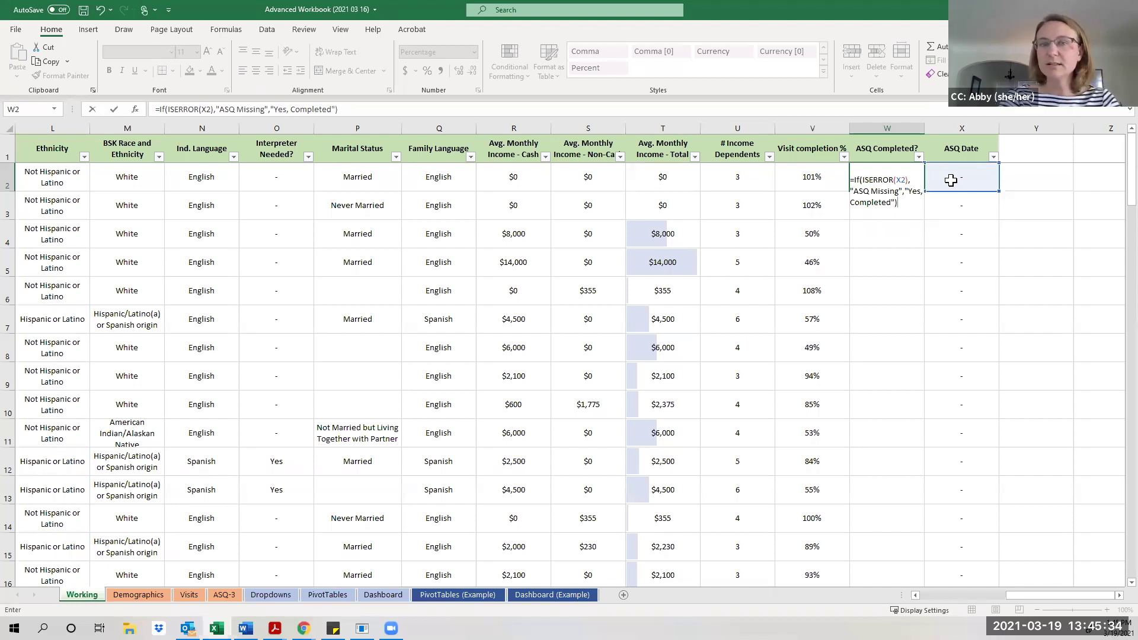
key("Return")
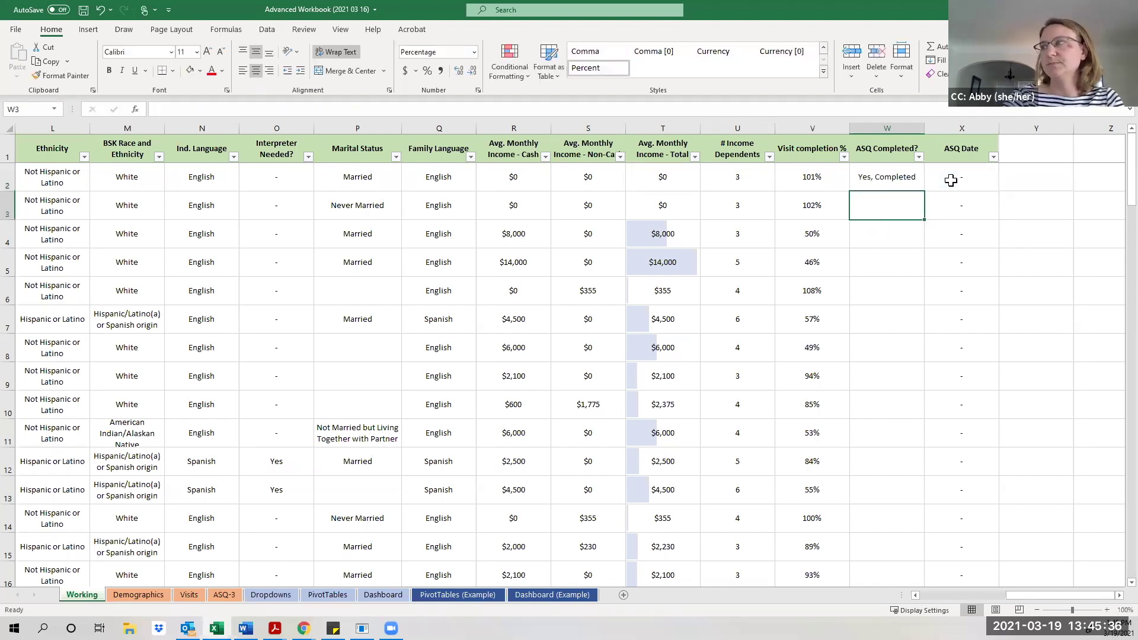
Fill the ASQ Completed? formula from W2 down to row 85.
left_click(904, 180)
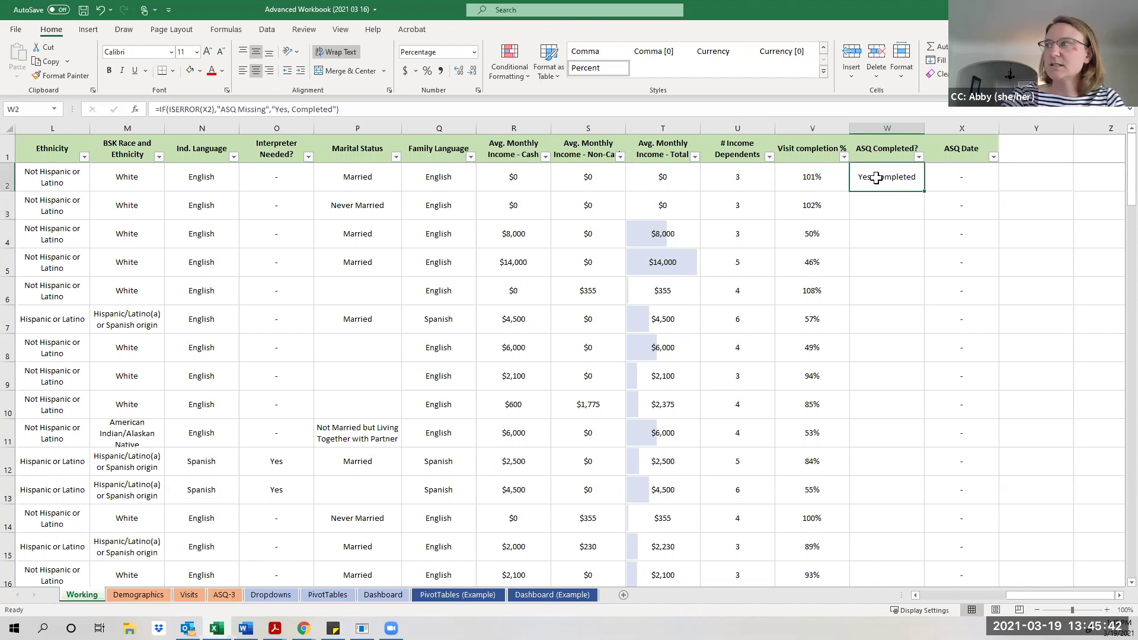
double_click(925, 191)
scroll(899, 272, "down", 9)
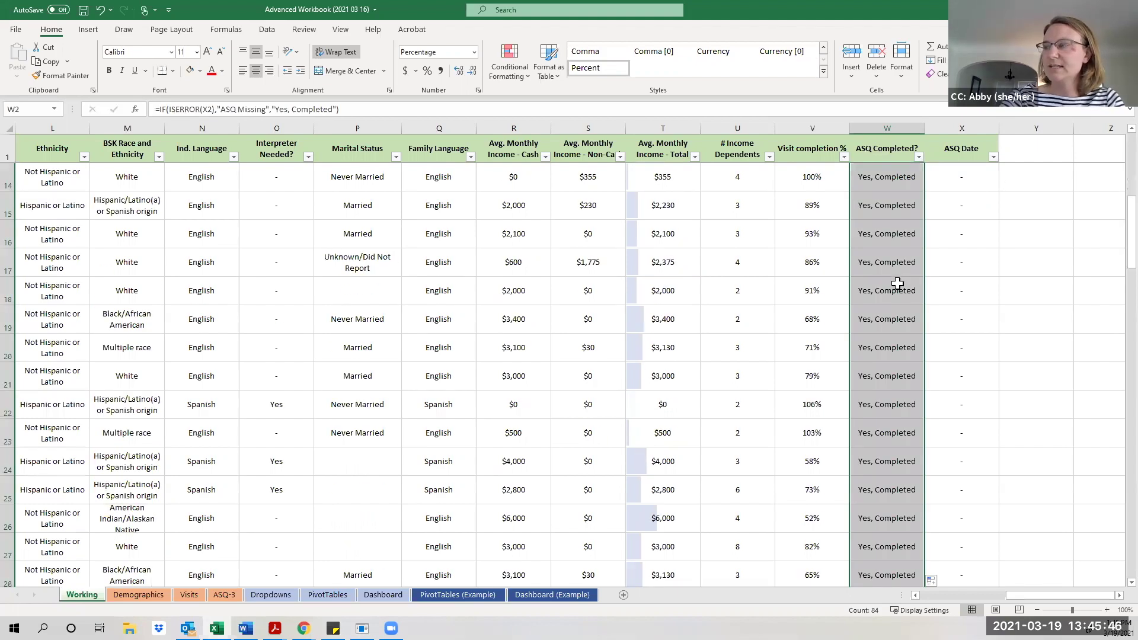
scroll(898, 283, "down", 16)
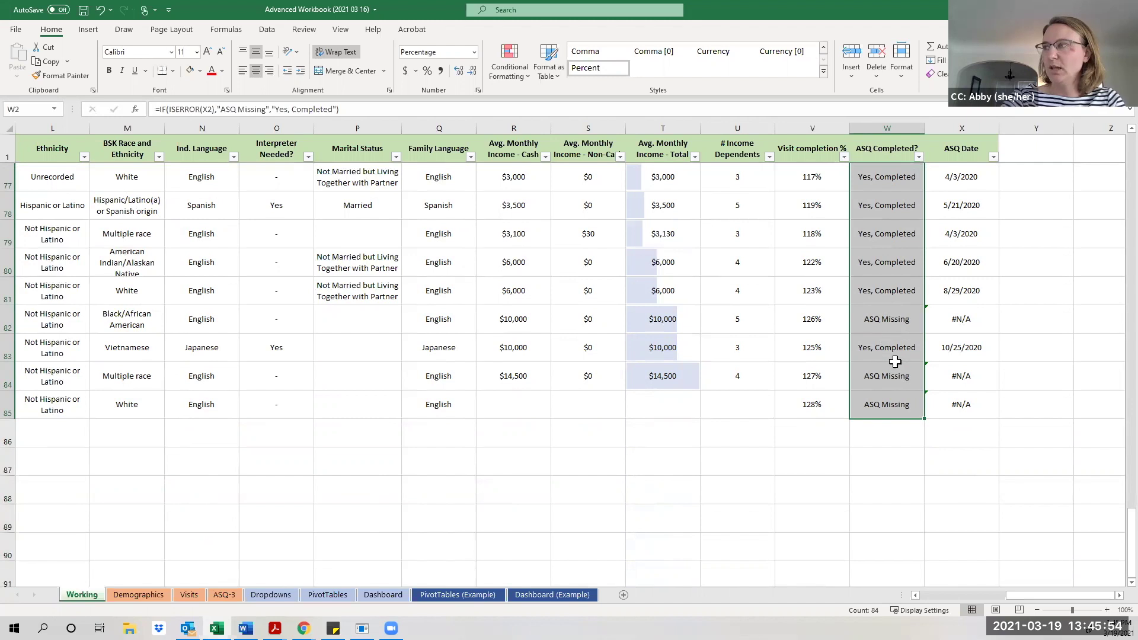
left_click(921, 443)
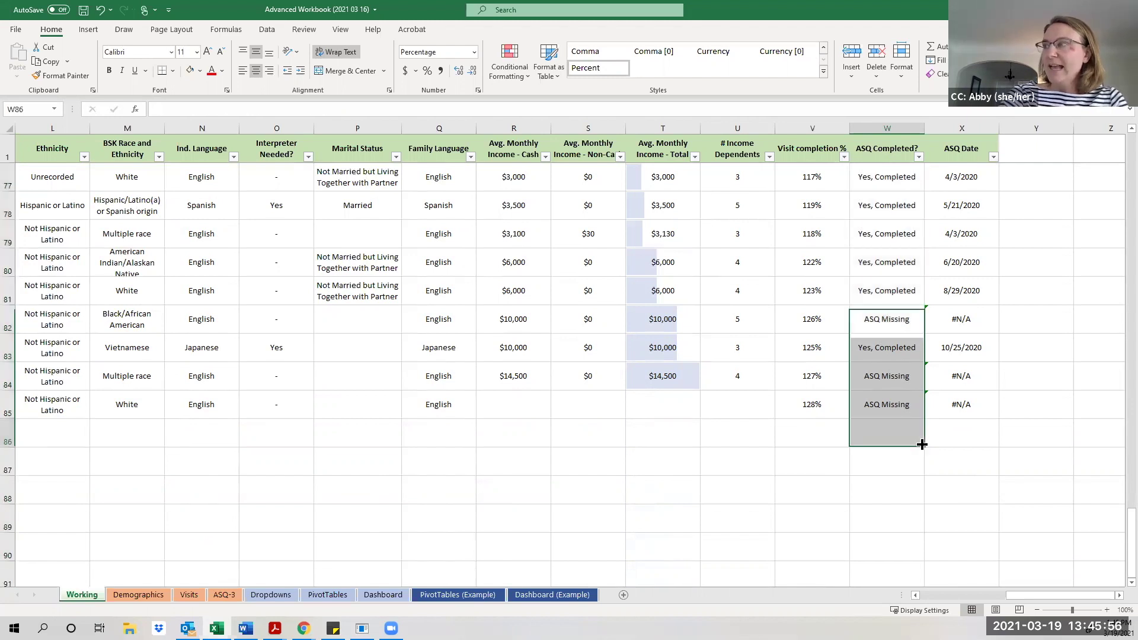
Verify rows 82 and 84 show ASQ Missing where ASQ Date is #N/A.
left_click(900, 323)
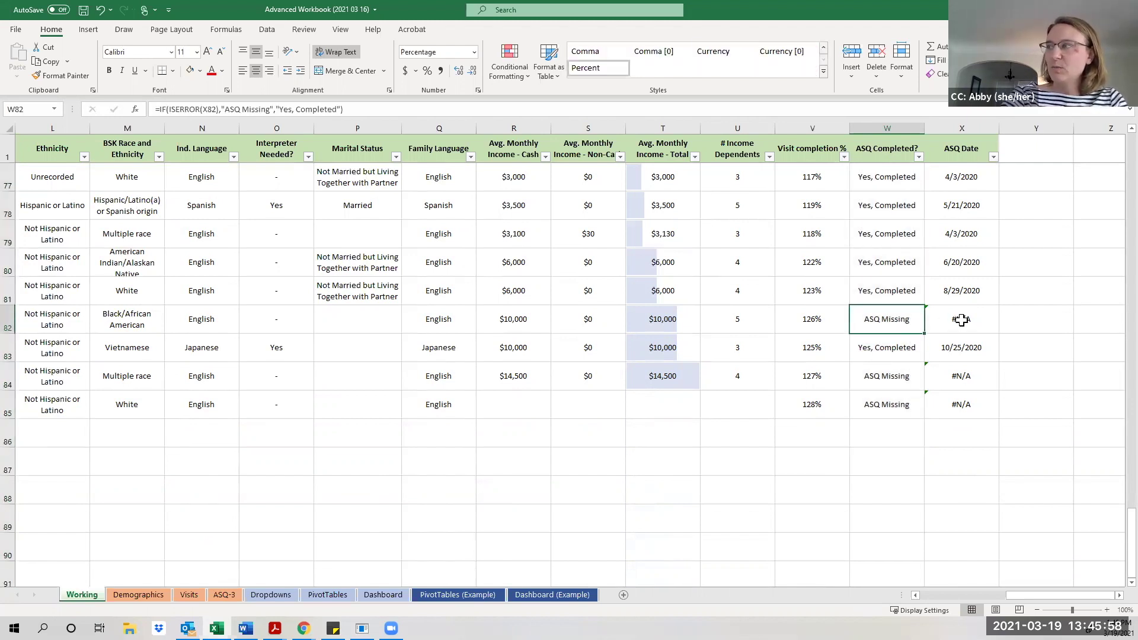
left_click(965, 328)
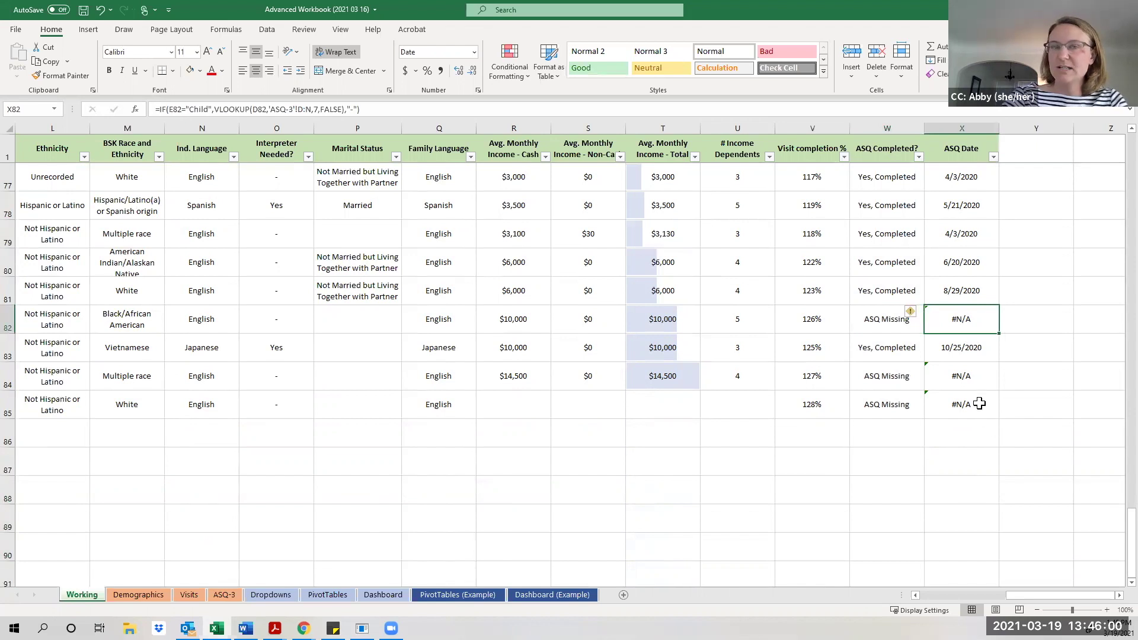
left_click(897, 325)
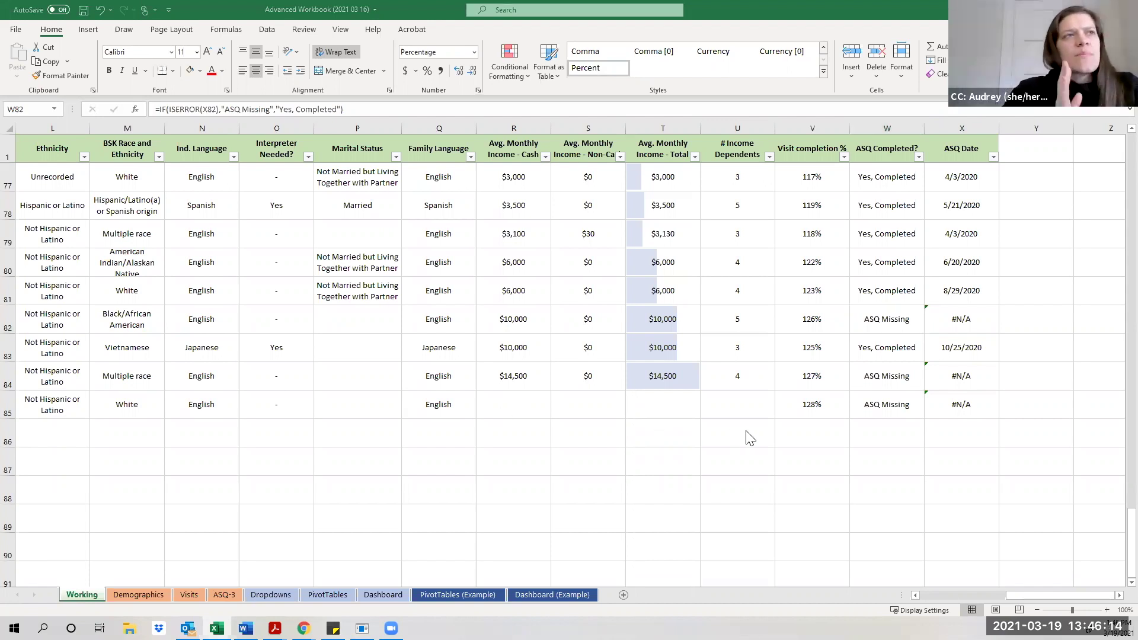
left_click(887, 375)
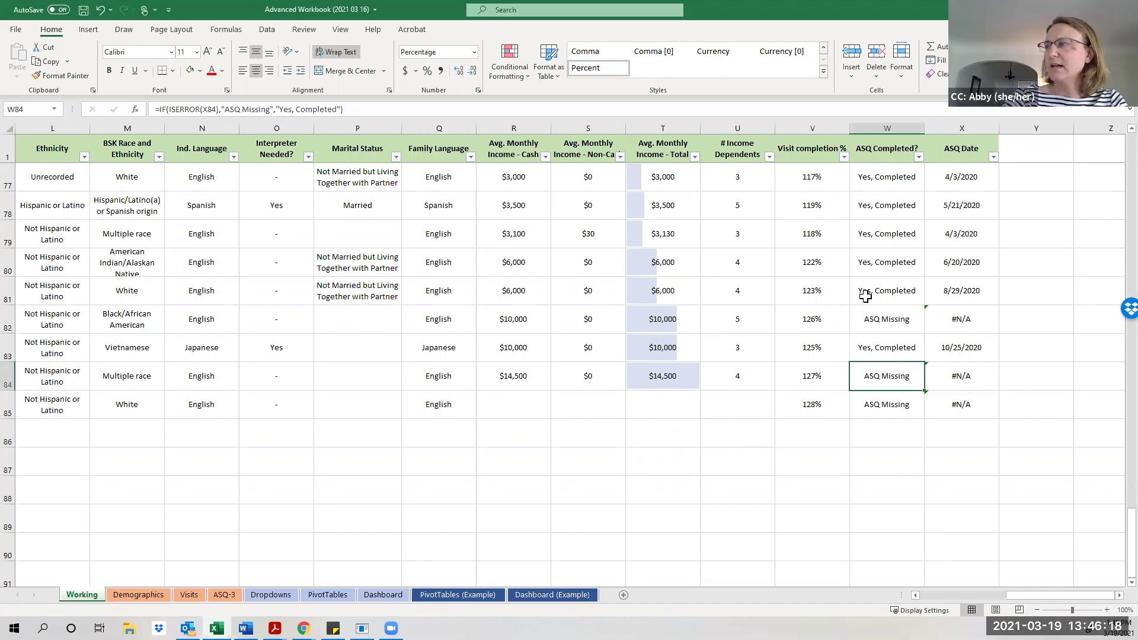
scroll(870, 260, "up", 20)
scroll(877, 189, "up", 5)
left_click(878, 183)
left_click(291, 109)
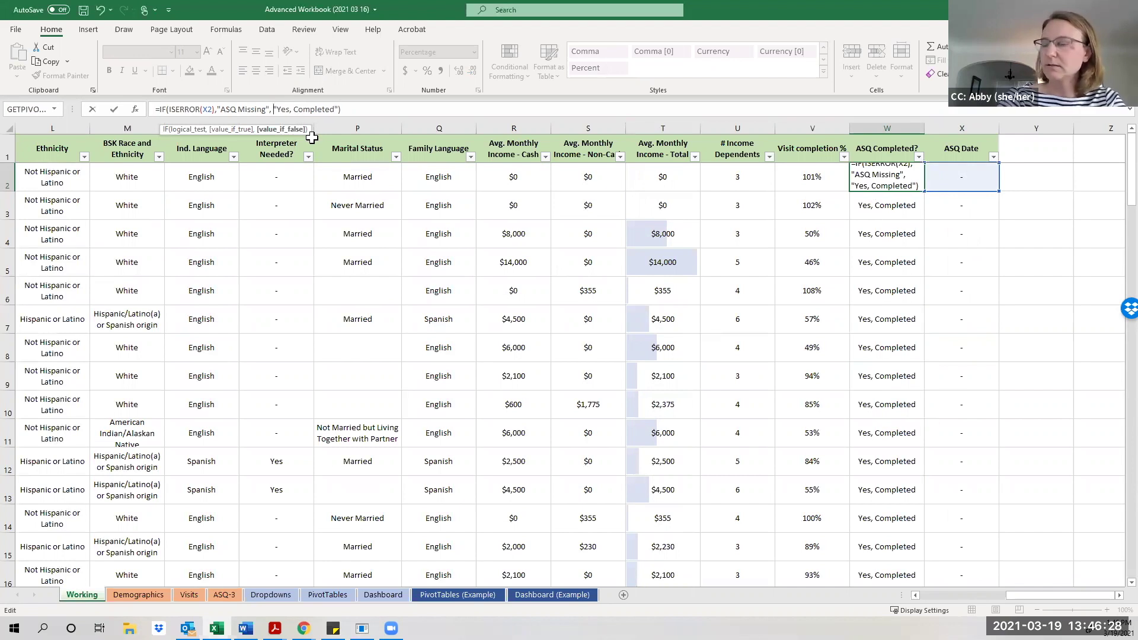
Commit W2's edit and compare it with W3's ASQ Completed formula.
key("Return")
key("Up")
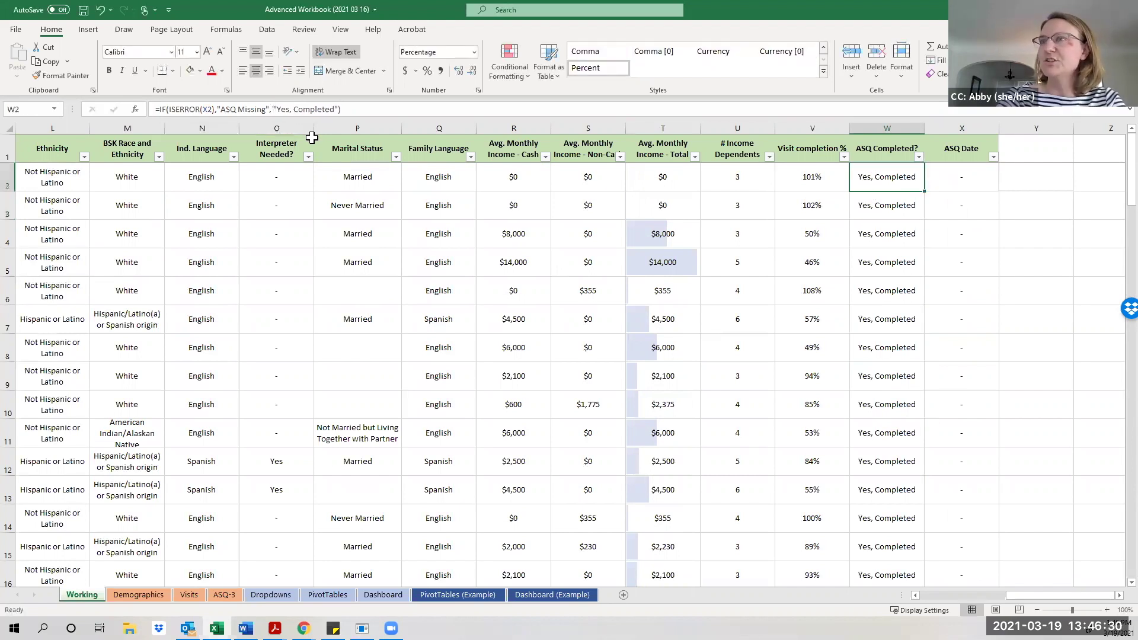
key("Down")
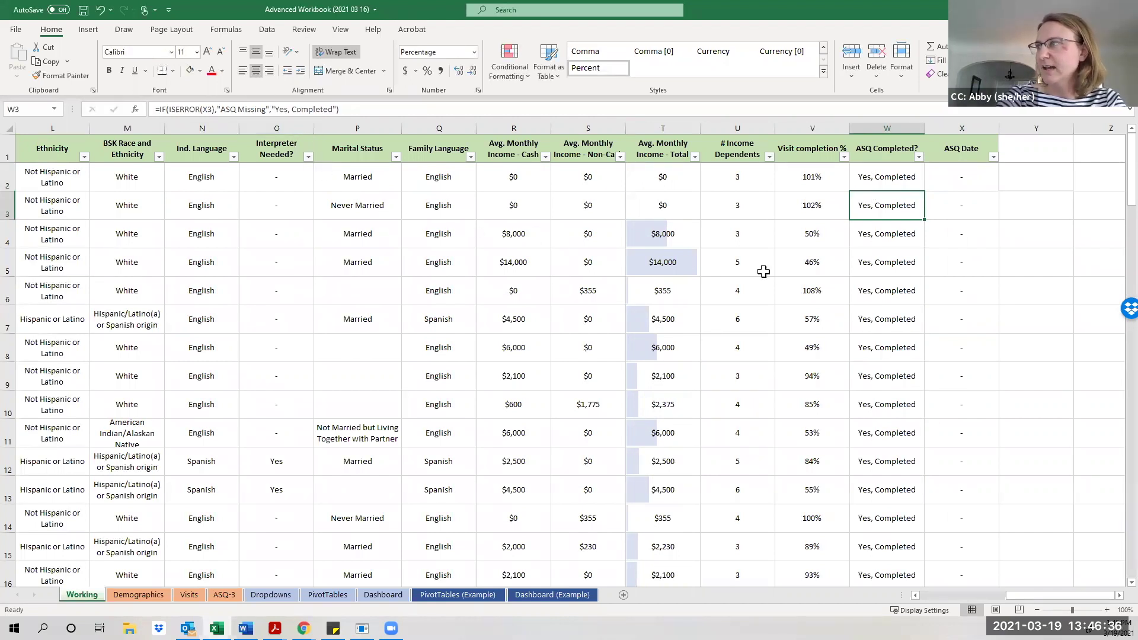
left_click(271, 112)
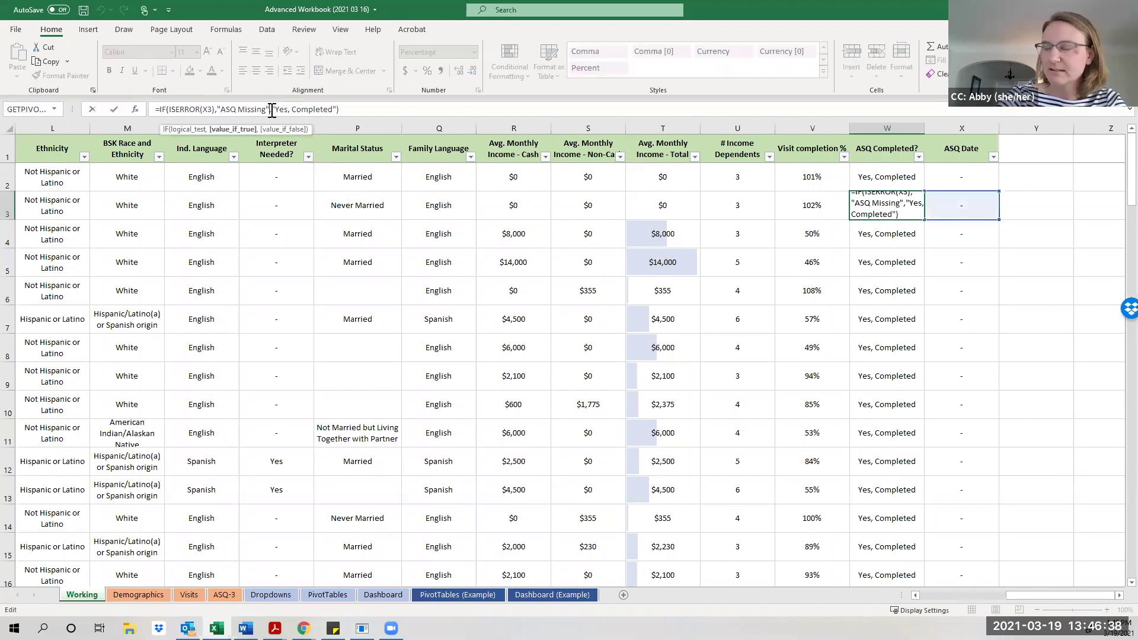
left_click(272, 111)
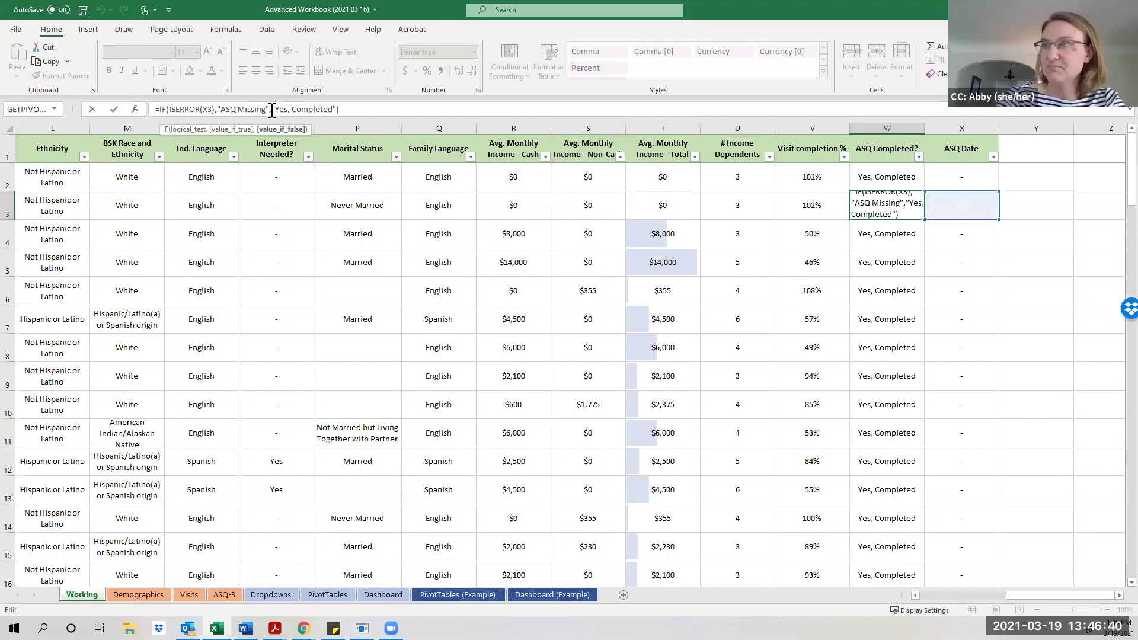
key("Return")
key("Up")
key("Up")
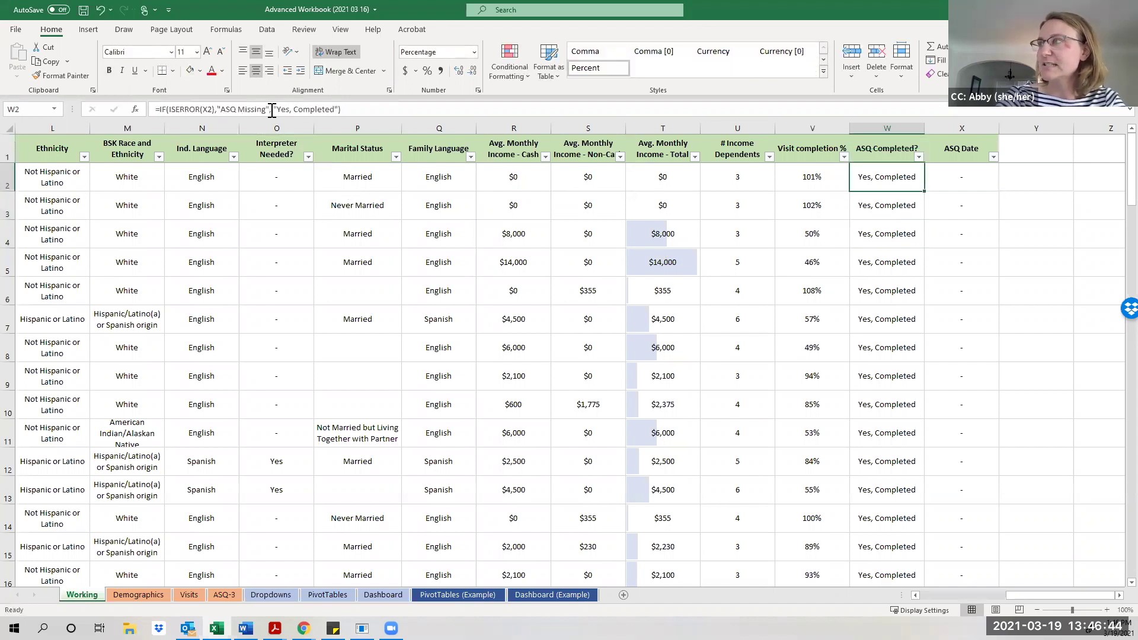
key("Down")
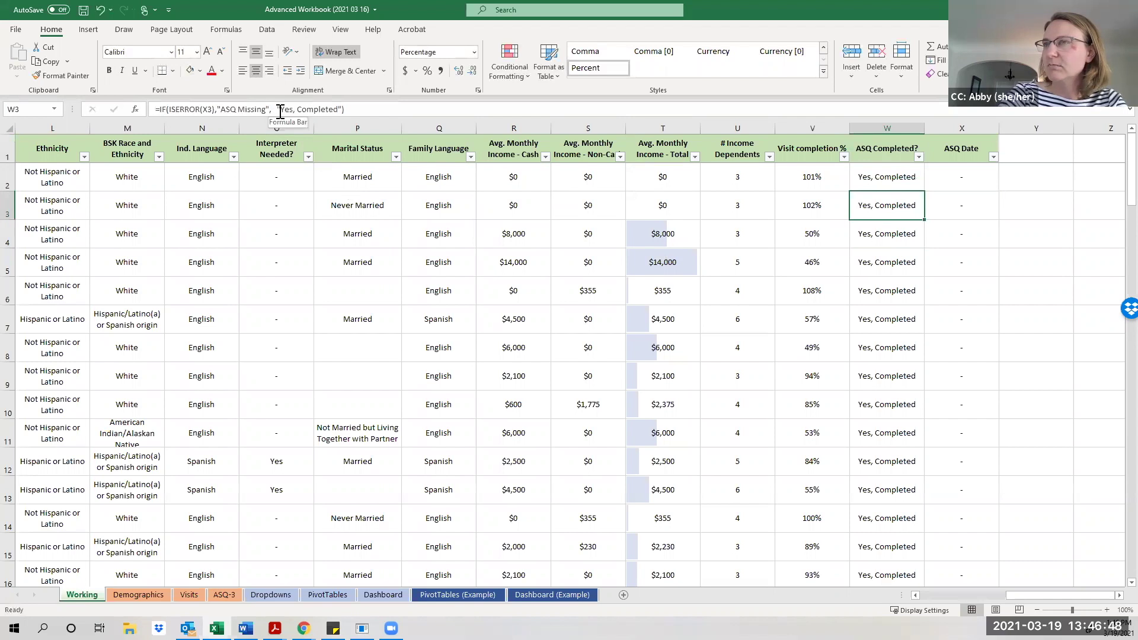
Remove the extra space before 'Yes, Completed' in W3's and W2's formulas.
left_click(280, 110)
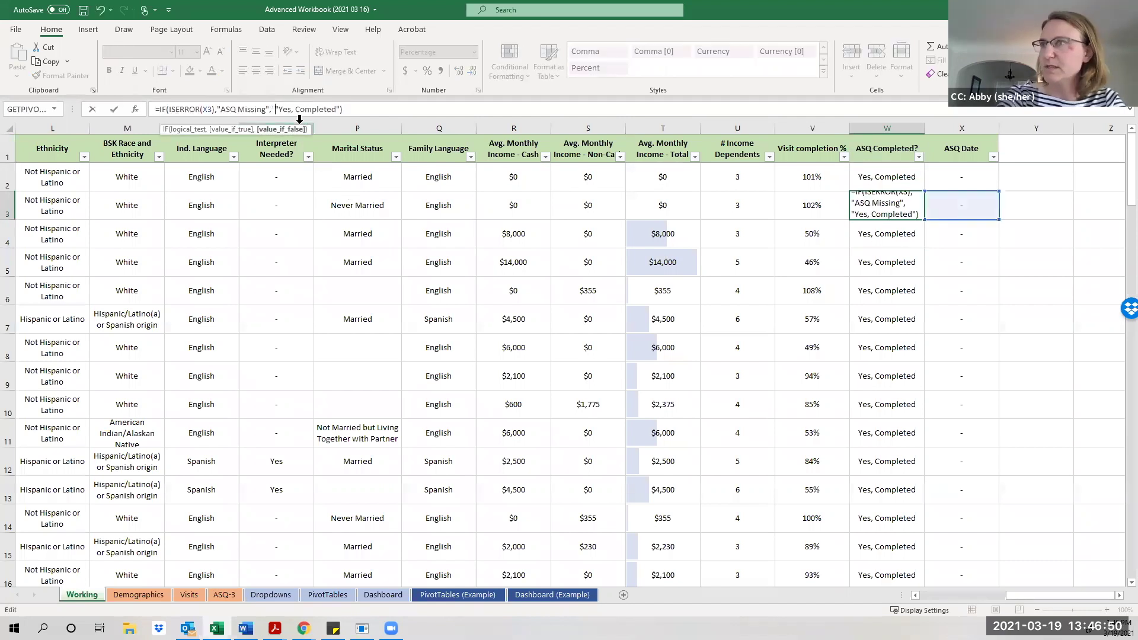
key("BackSpace")
key("ctrl+Return")
key("Up")
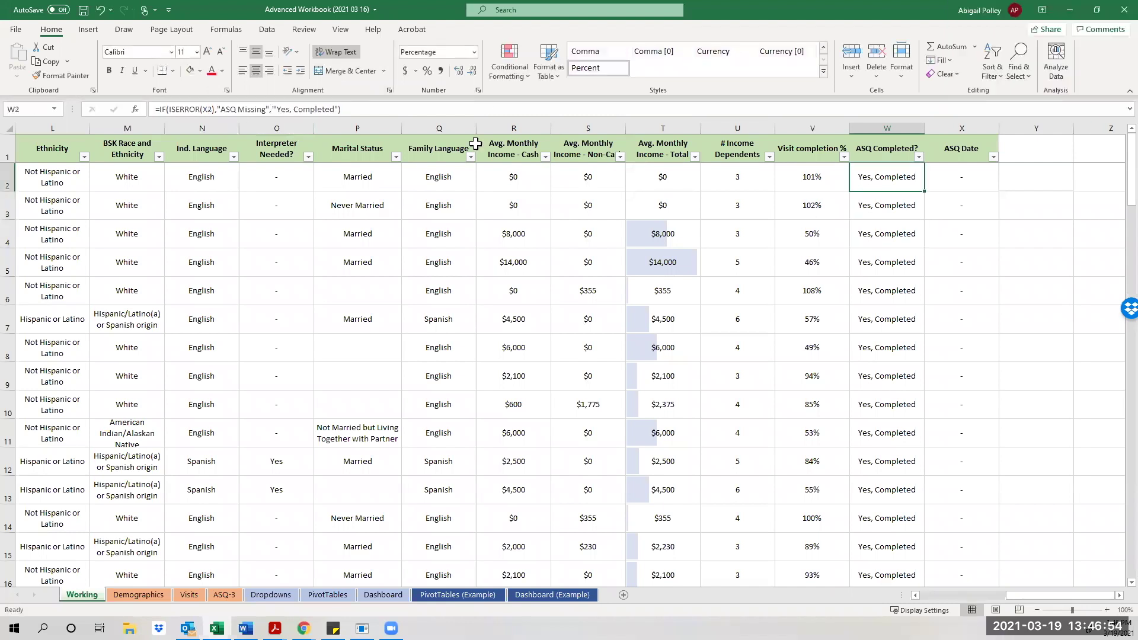
left_click(275, 110)
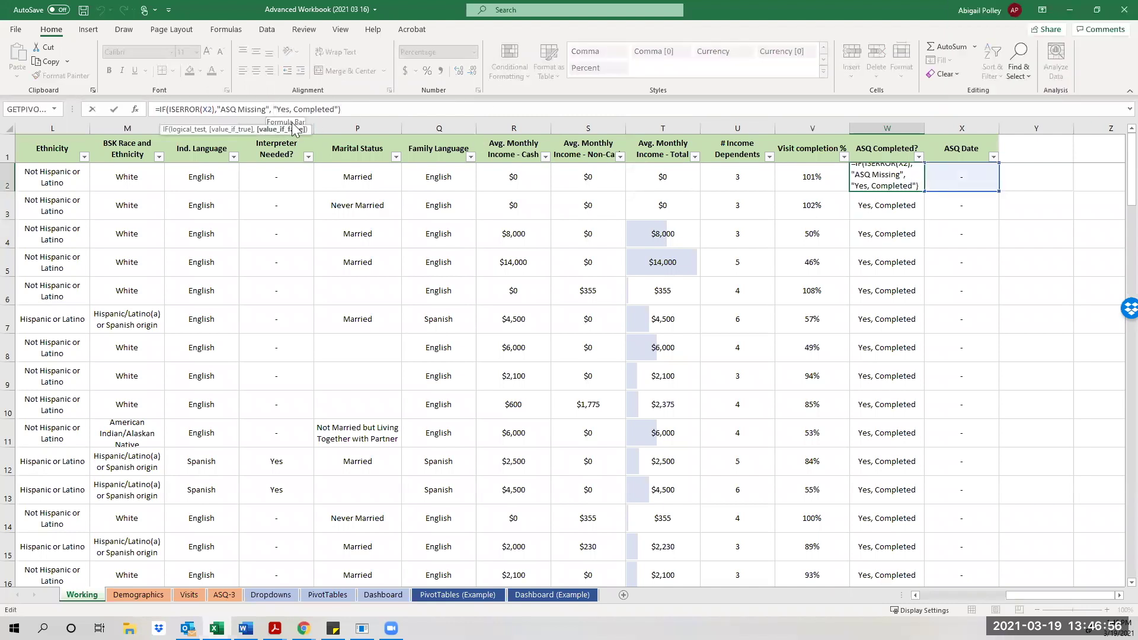
key("BackSpace")
key("Return")
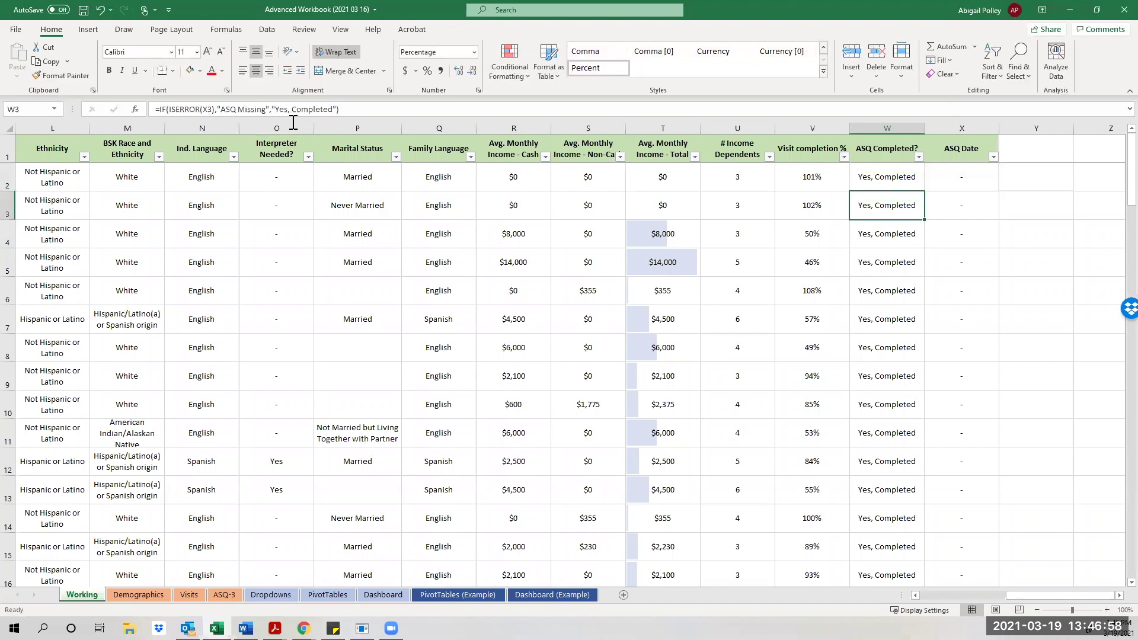
Review the ASQ Date cells X2:X10 and W2's formula, then scroll back to column A.
left_click(902, 177)
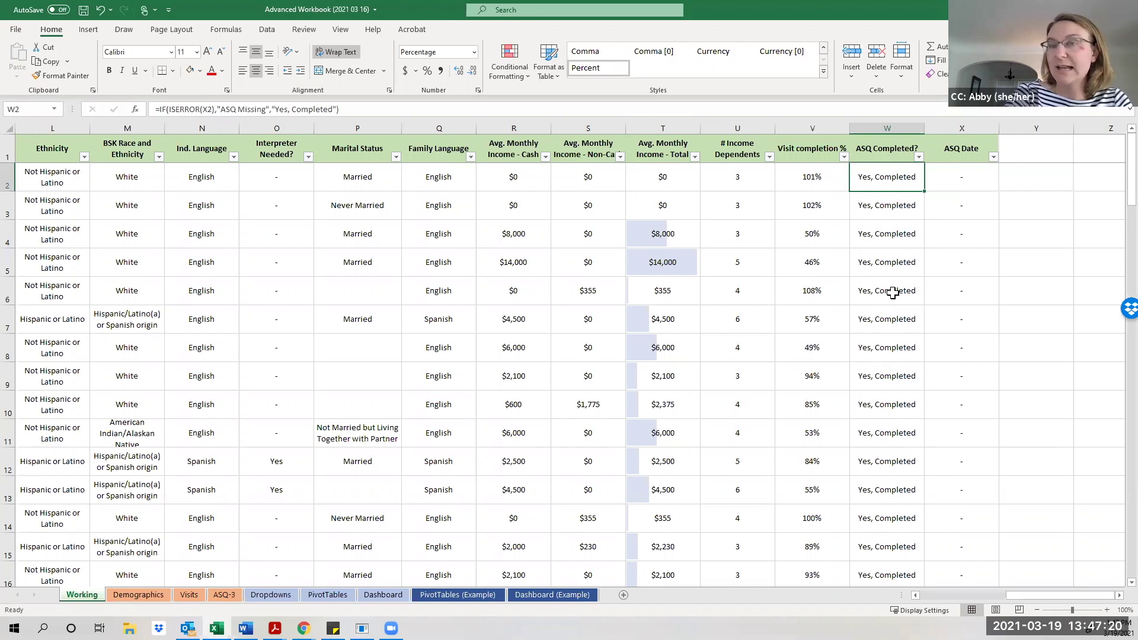
left_click_drag(976, 181, 974, 415)
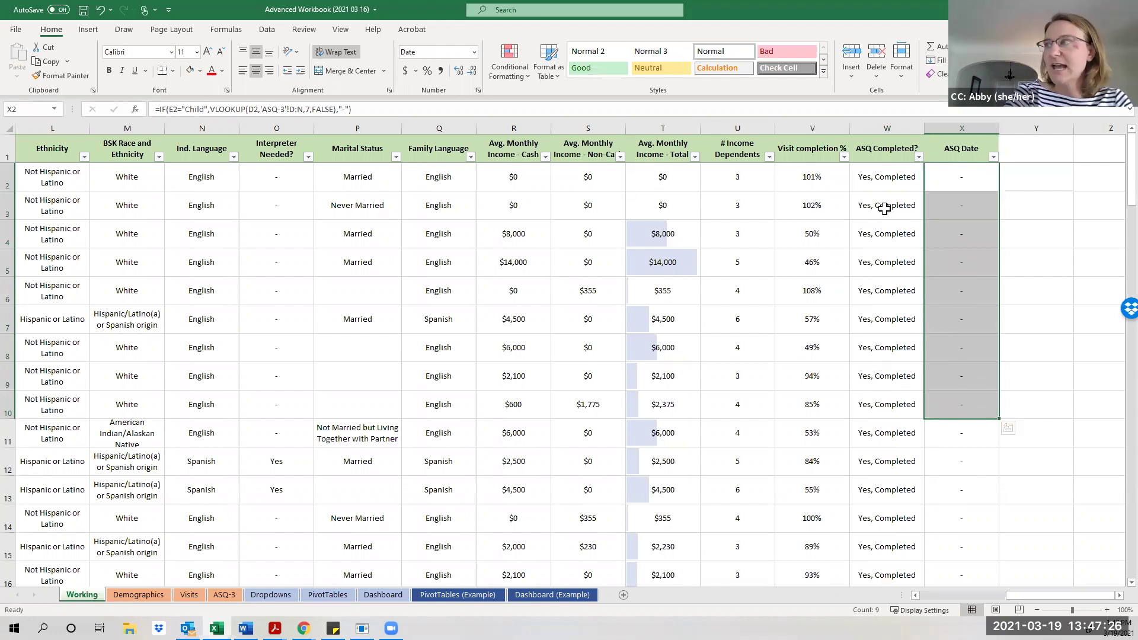
left_click(880, 176)
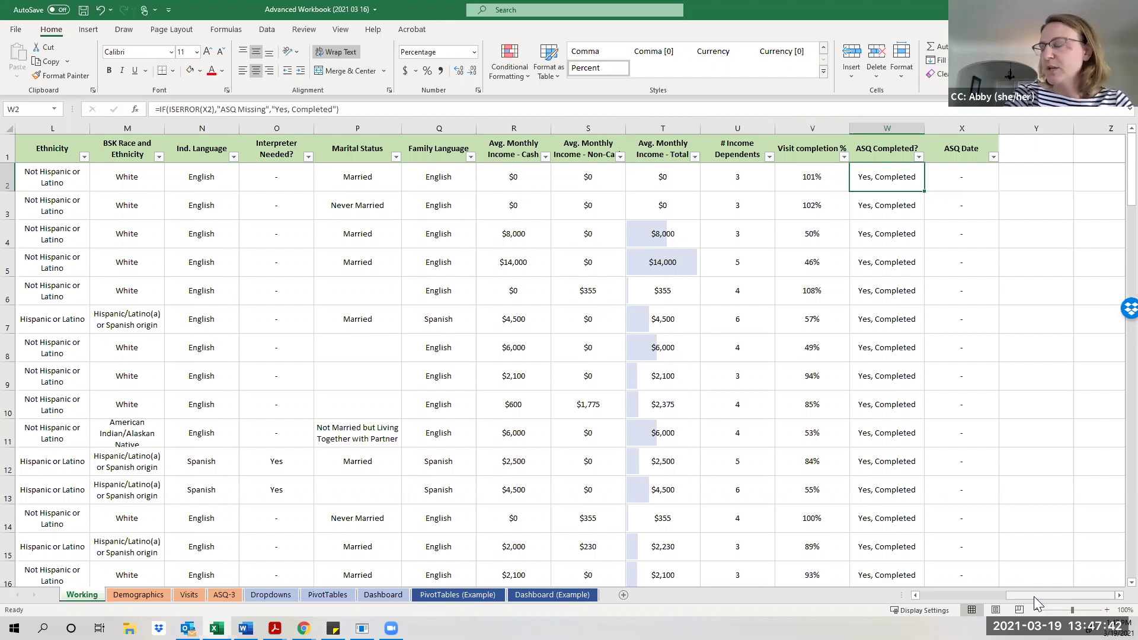
left_click_drag(1034, 597, 771, 586)
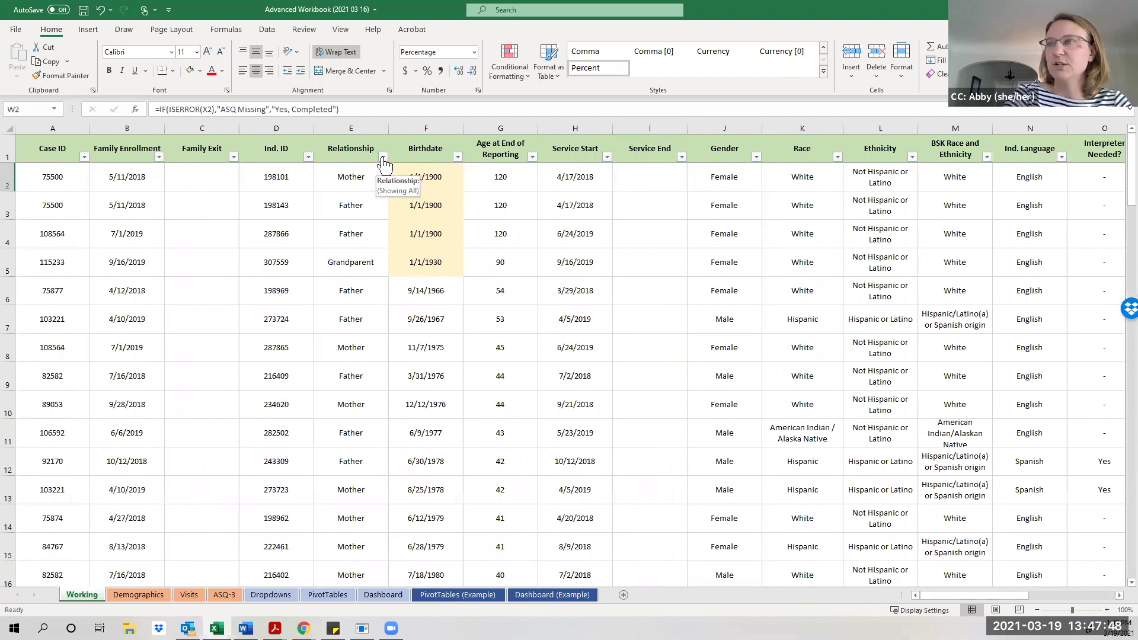
Filter the Relationship column to exclude Child, leaving 47 of 84 records visible.
left_click(382, 157)
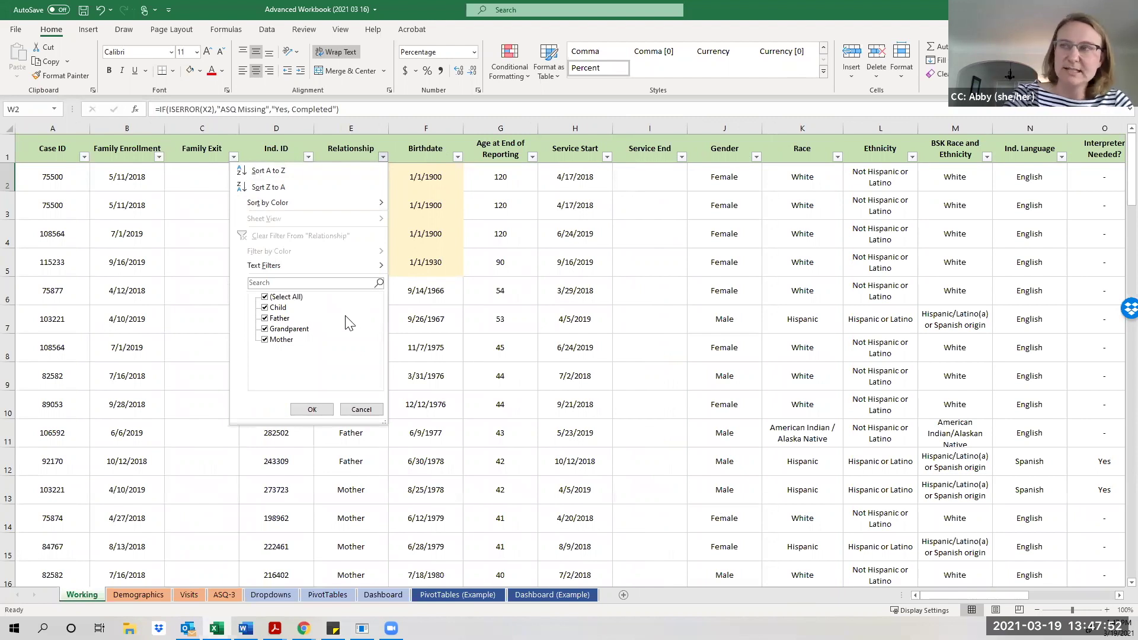
left_click(265, 309)
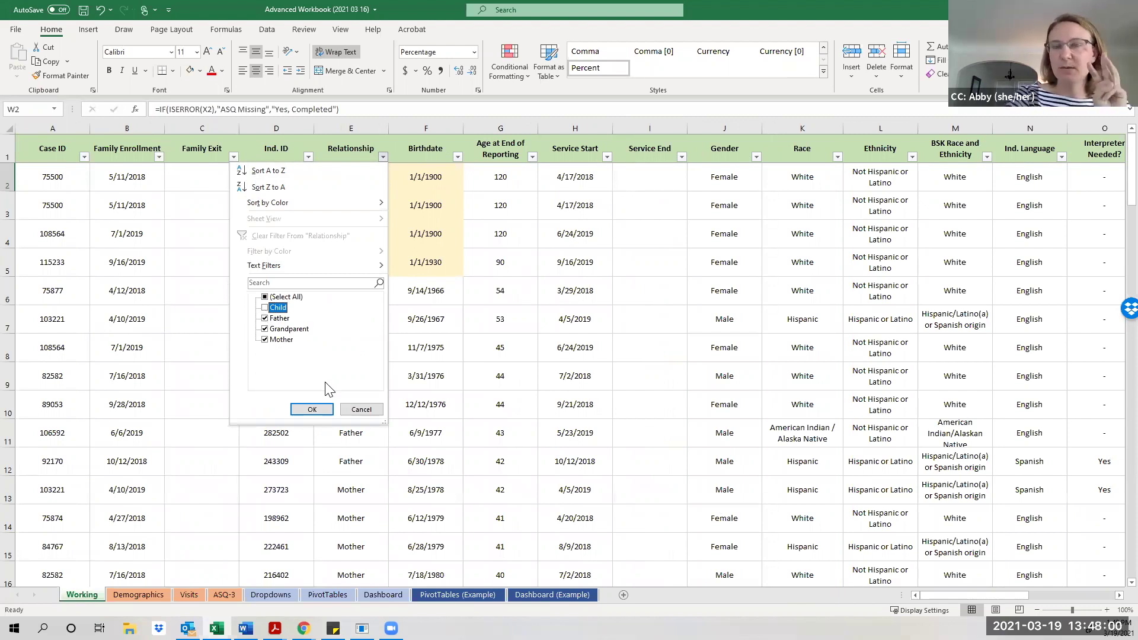
left_click(312, 411)
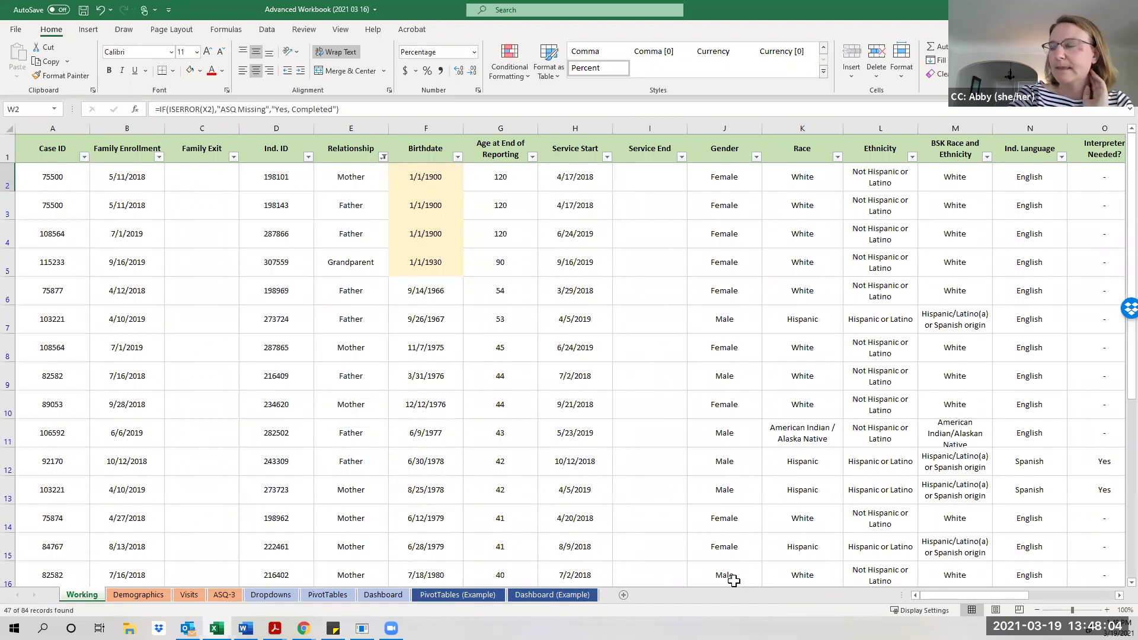
scroll(760, 508, "down", 13)
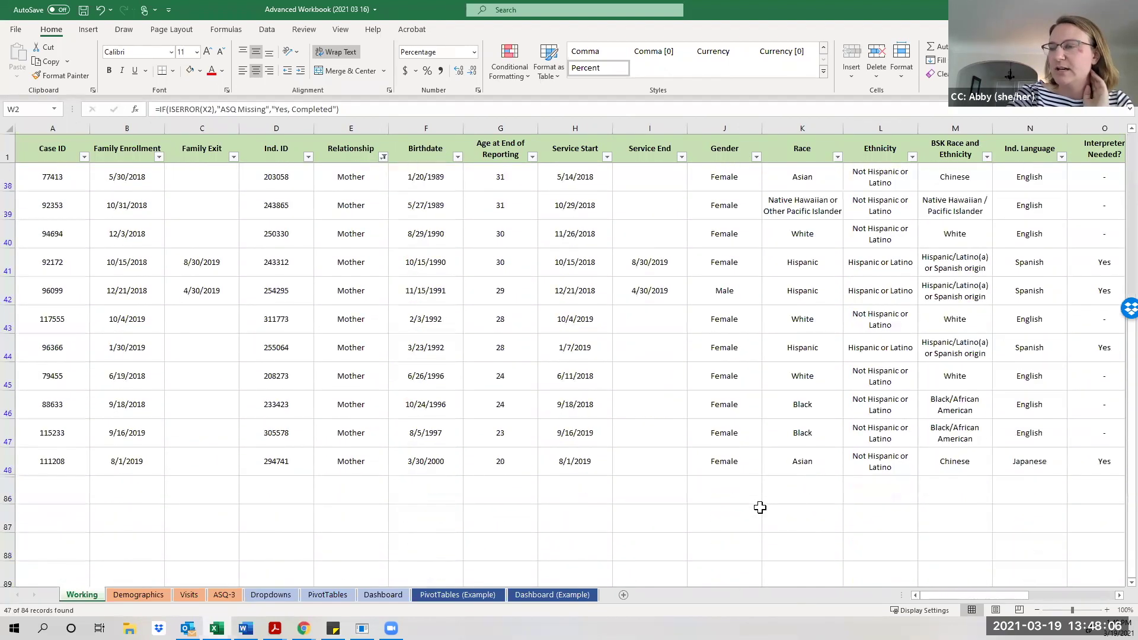
scroll(760, 507, "up", 9)
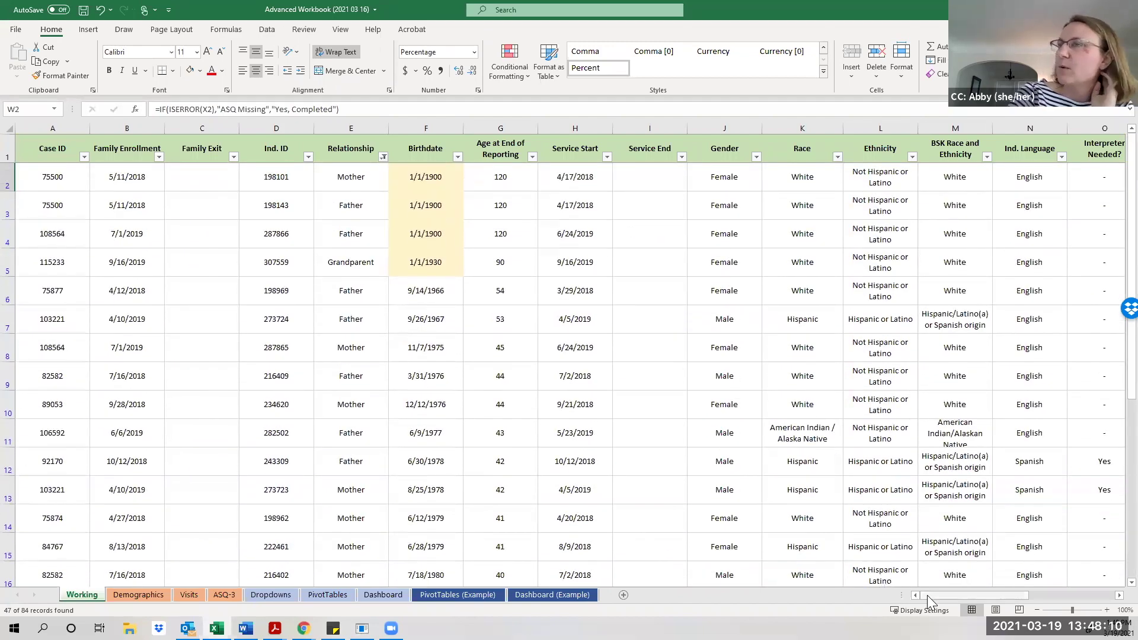
Clear the ASQ Completed? cells W2:W48 for the visible non-Child rows.
left_click_drag(927, 595, 1021, 610)
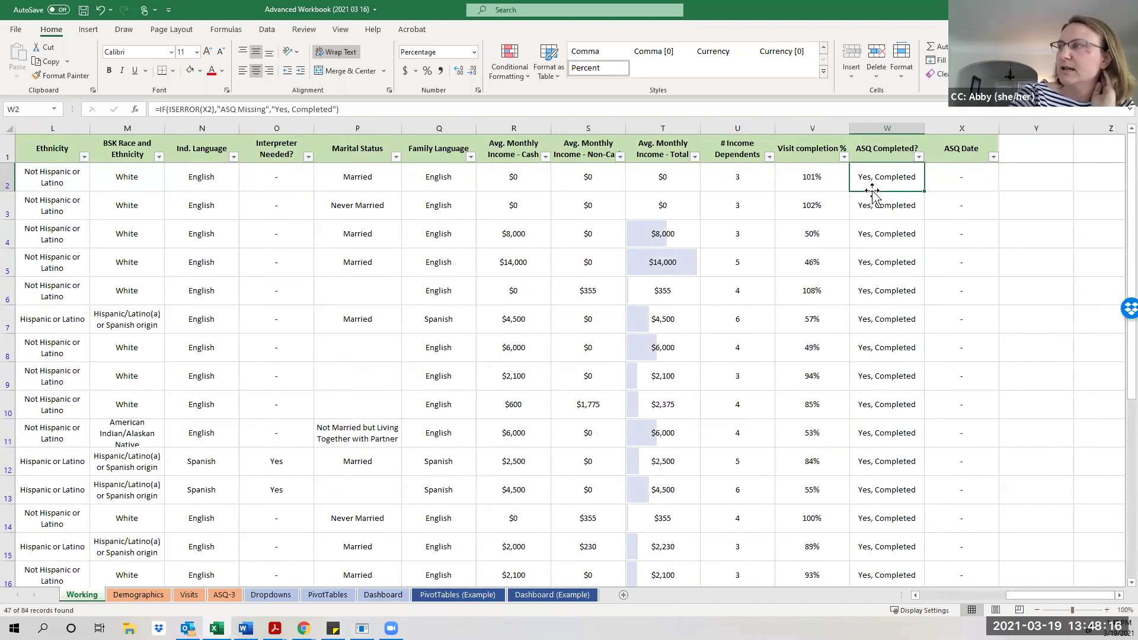
left_click_drag(882, 177, 934, 453)
scroll(935, 452, "up", 10)
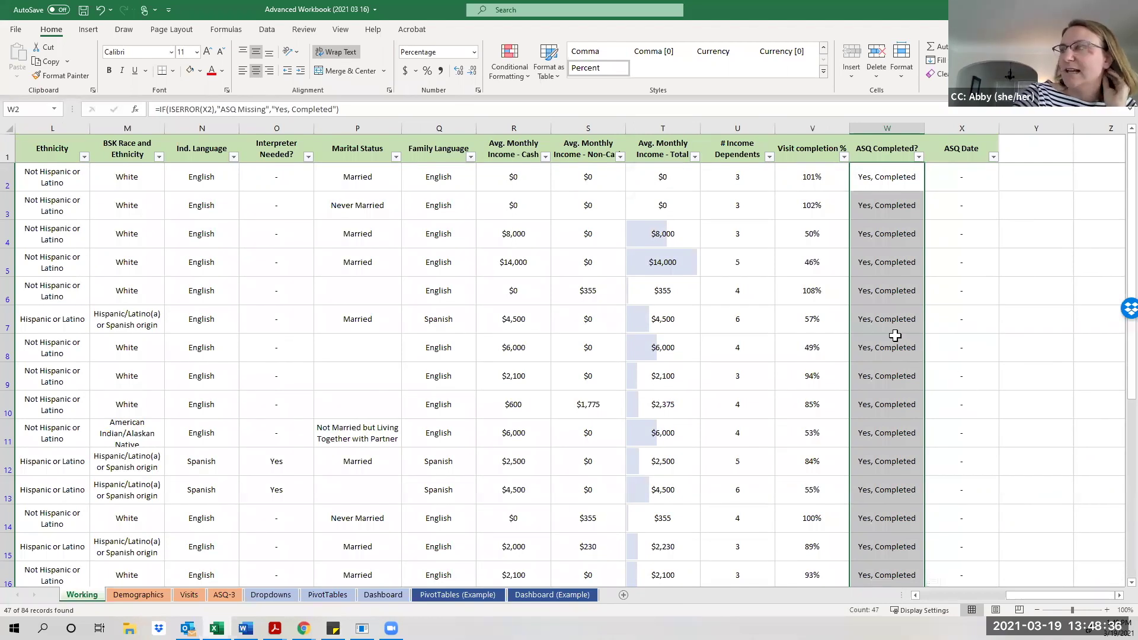
right_click(896, 335)
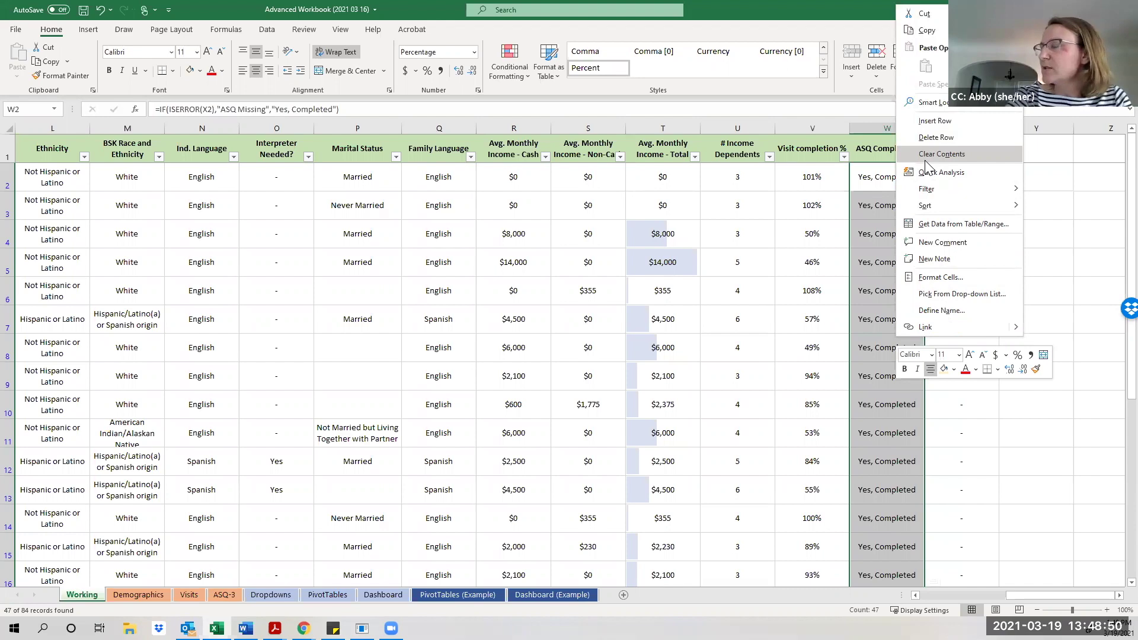
left_click(925, 156)
left_click(906, 255)
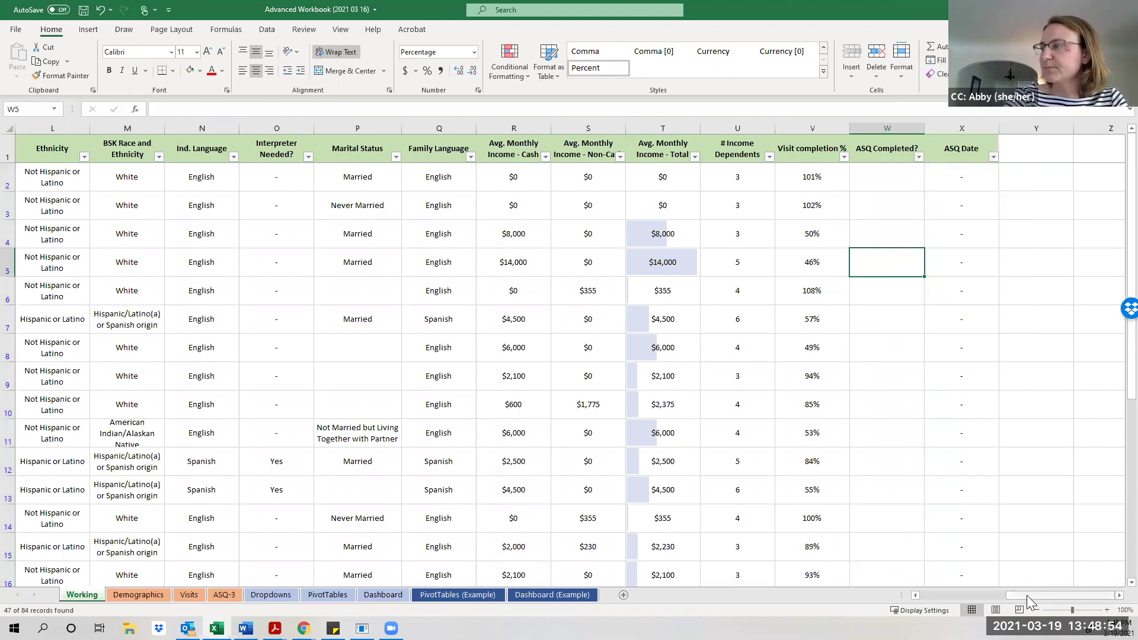
Re-include Child in the Relationship filter so every relationship shows again.
left_click_drag(1027, 595, 936, 594)
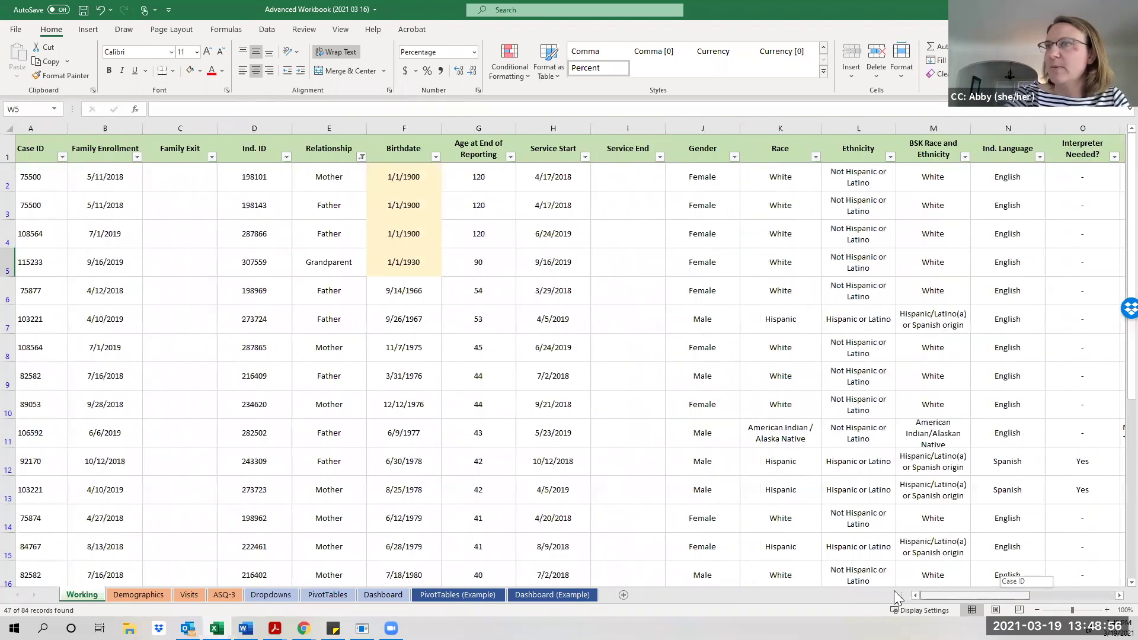
left_click(384, 157)
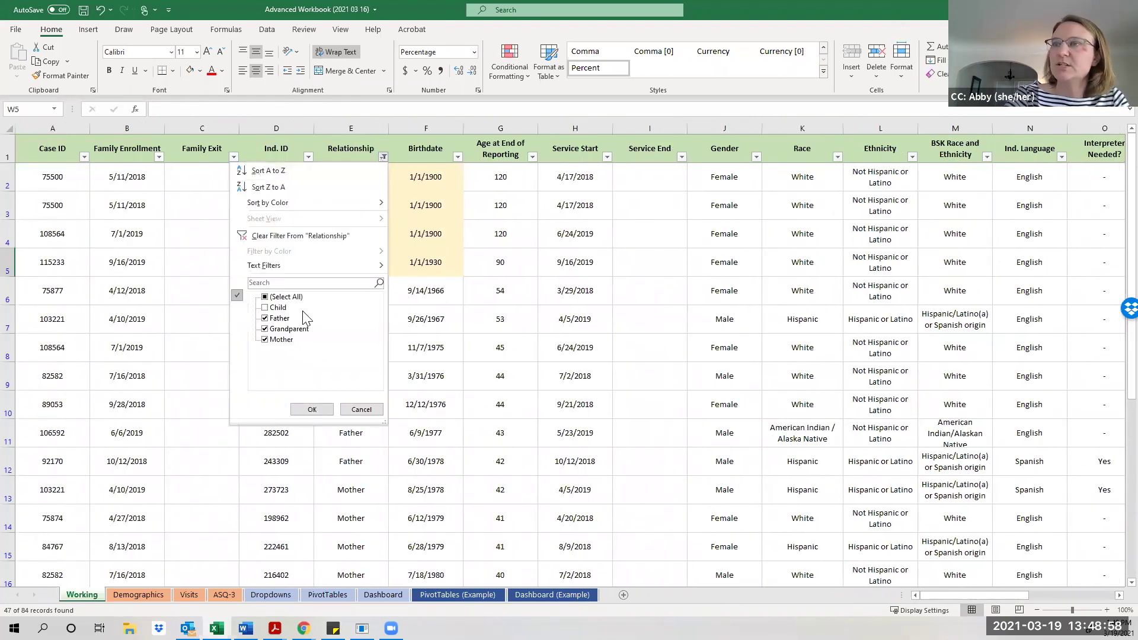
left_click(267, 308)
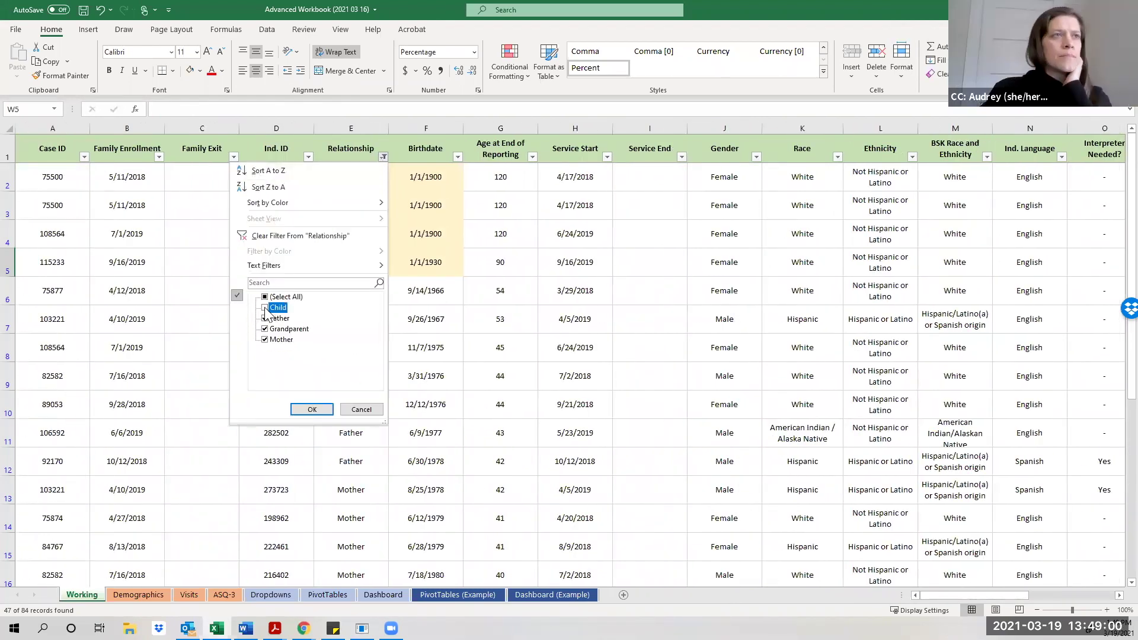
left_click(314, 409)
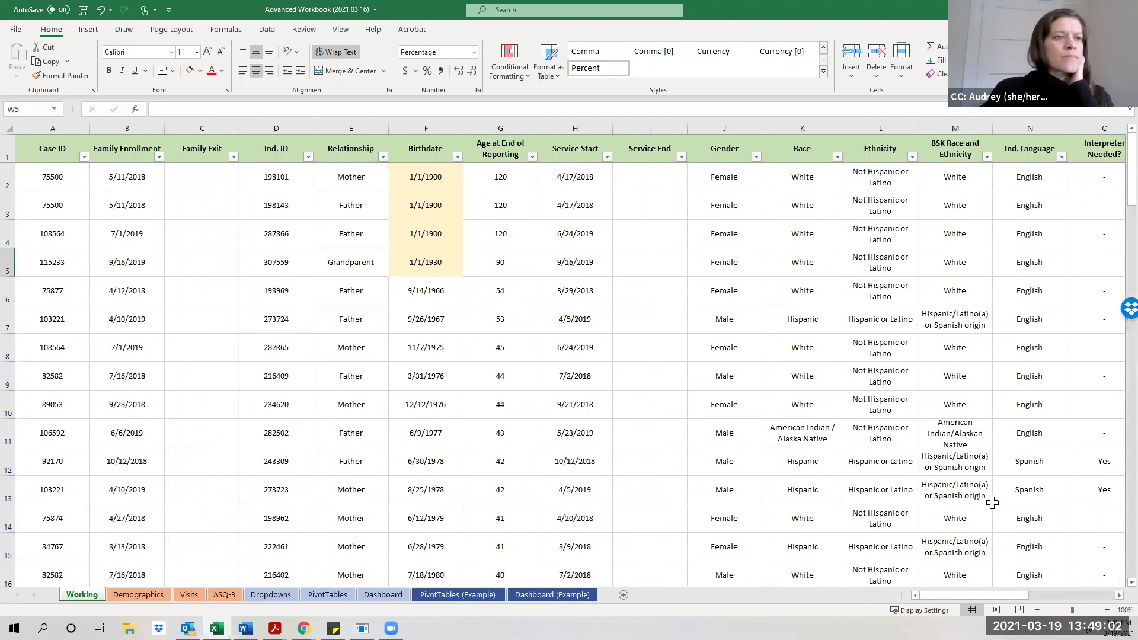
Scroll through column W to confirm non-Child rows are blank and Child rows still filled.
left_click_drag(939, 594, 1024, 595)
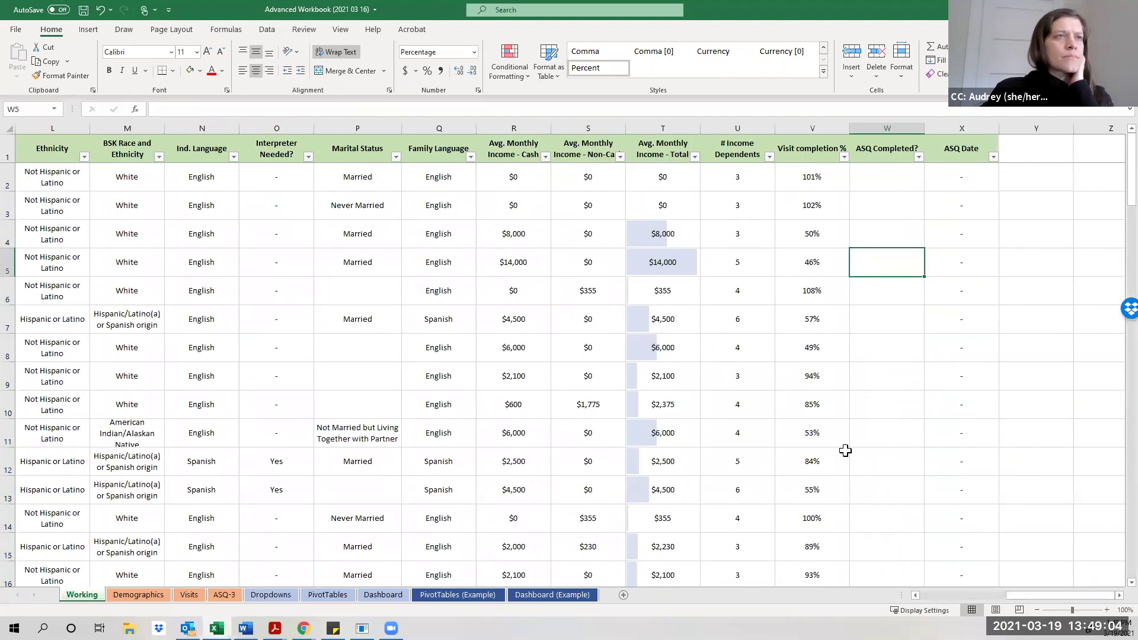
scroll(845, 450, "down", 4)
scroll(846, 451, "down", 12)
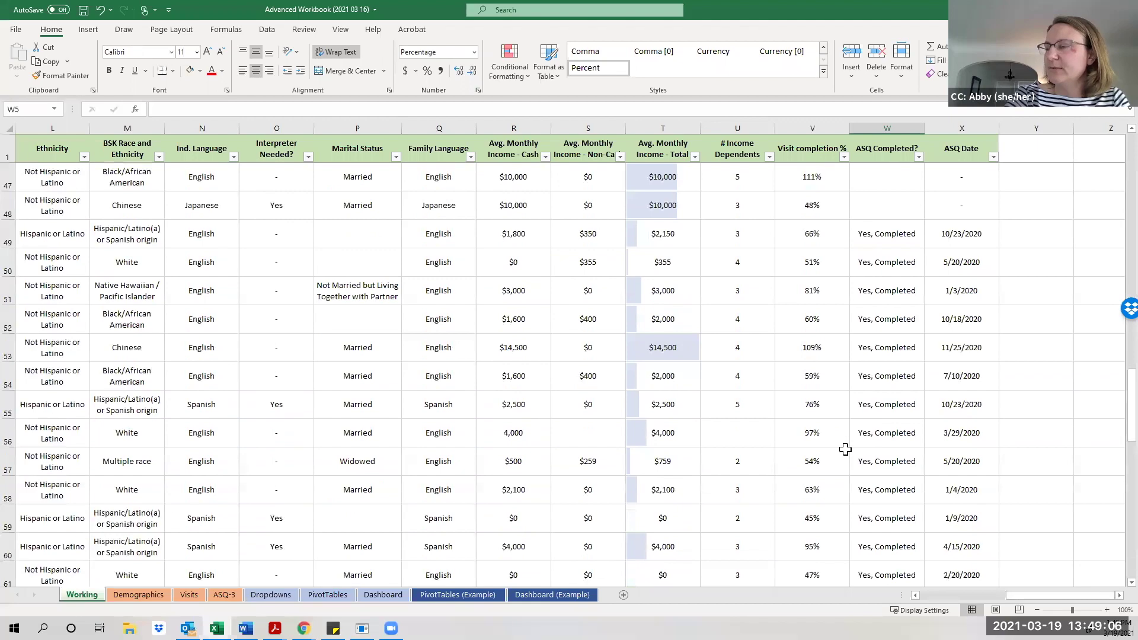
scroll(866, 442, "up", 1)
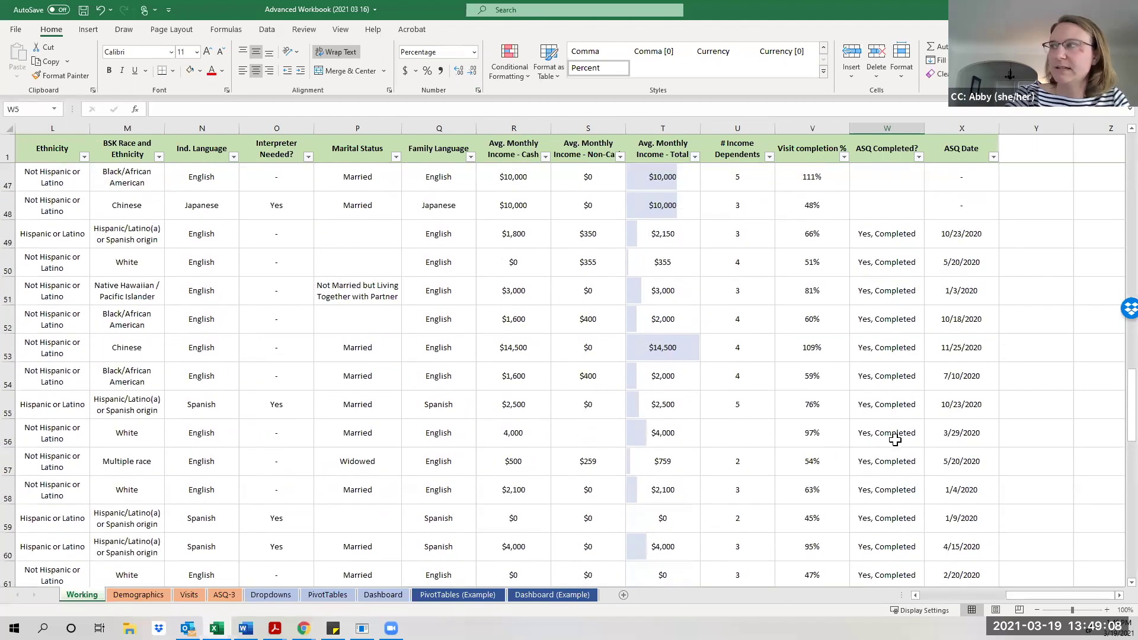
scroll(916, 471, "down", 3)
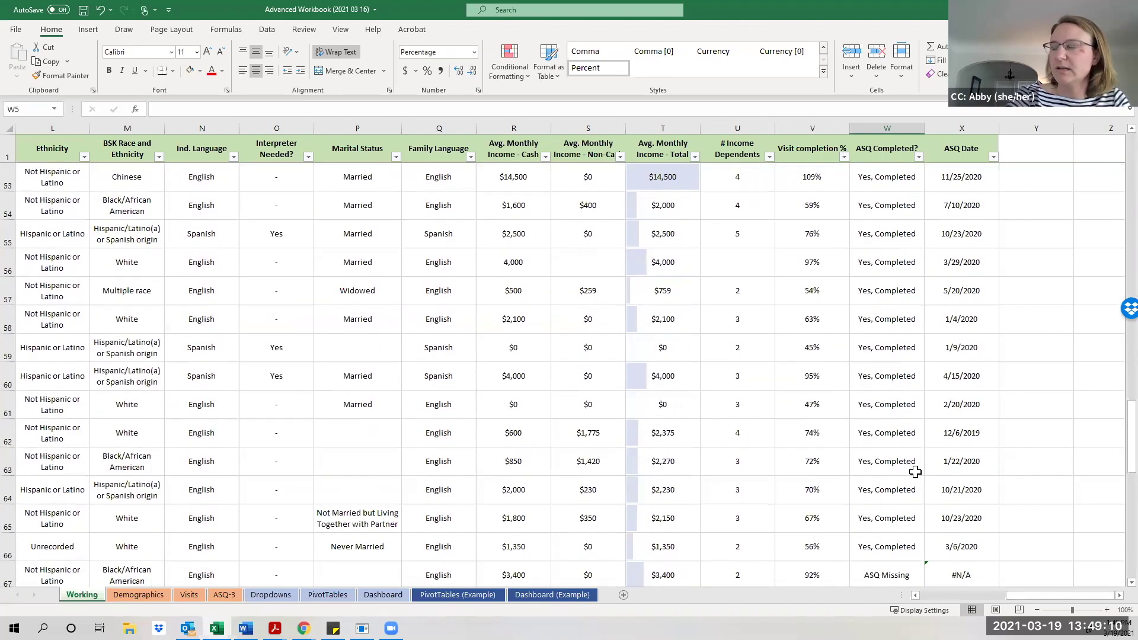
scroll(916, 471, "down", 3)
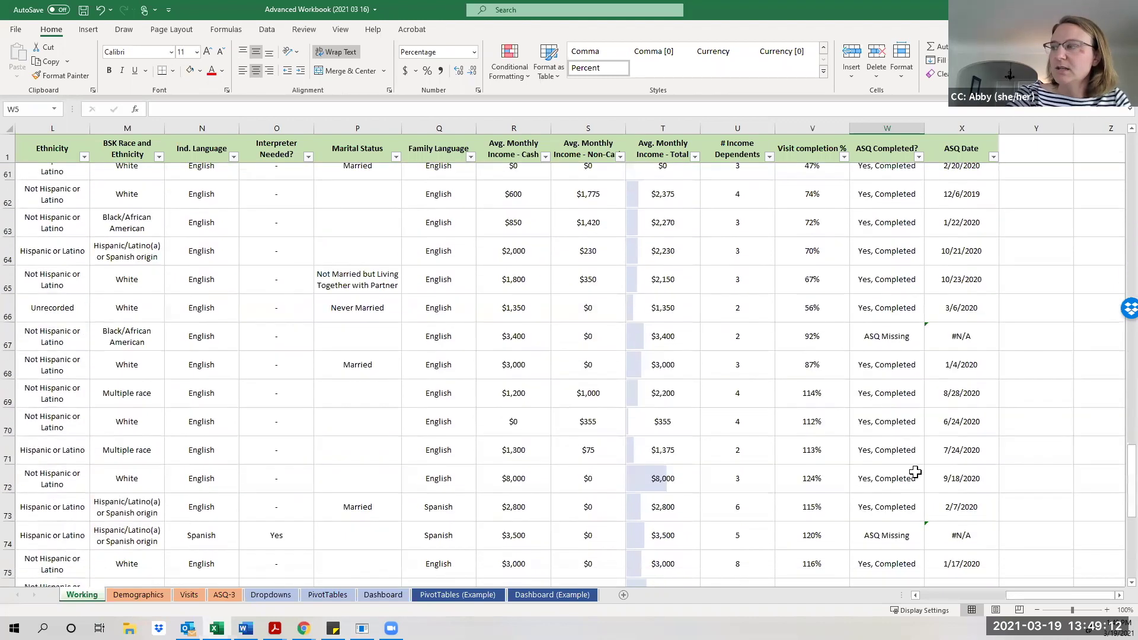
scroll(916, 471, "up", 15)
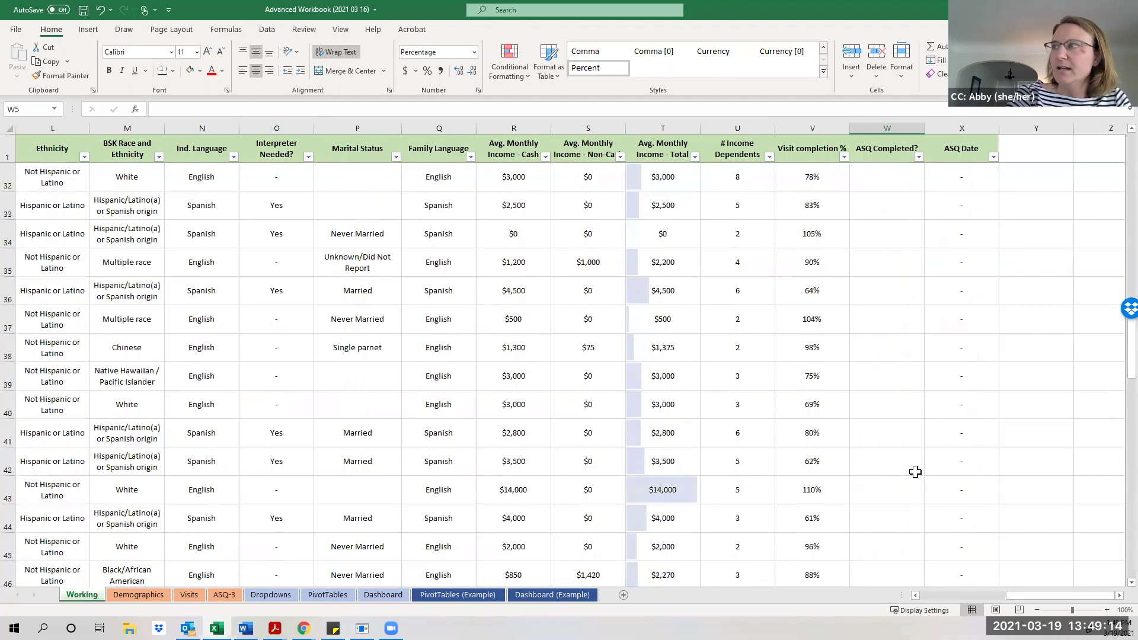
scroll(916, 471, "up", 5)
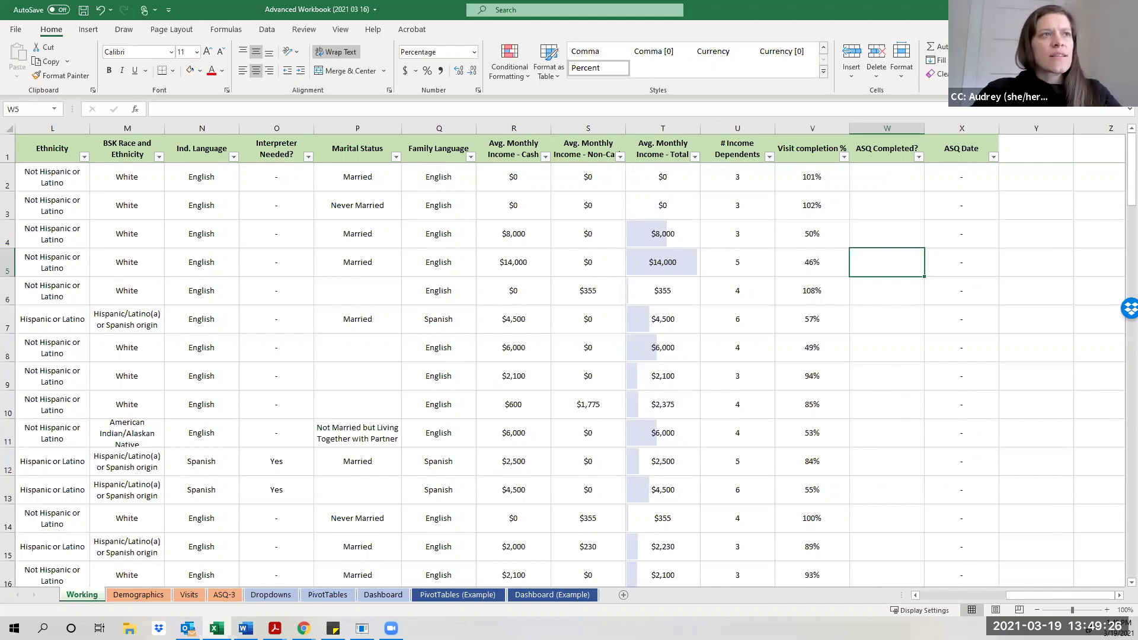
left_click(917, 179)
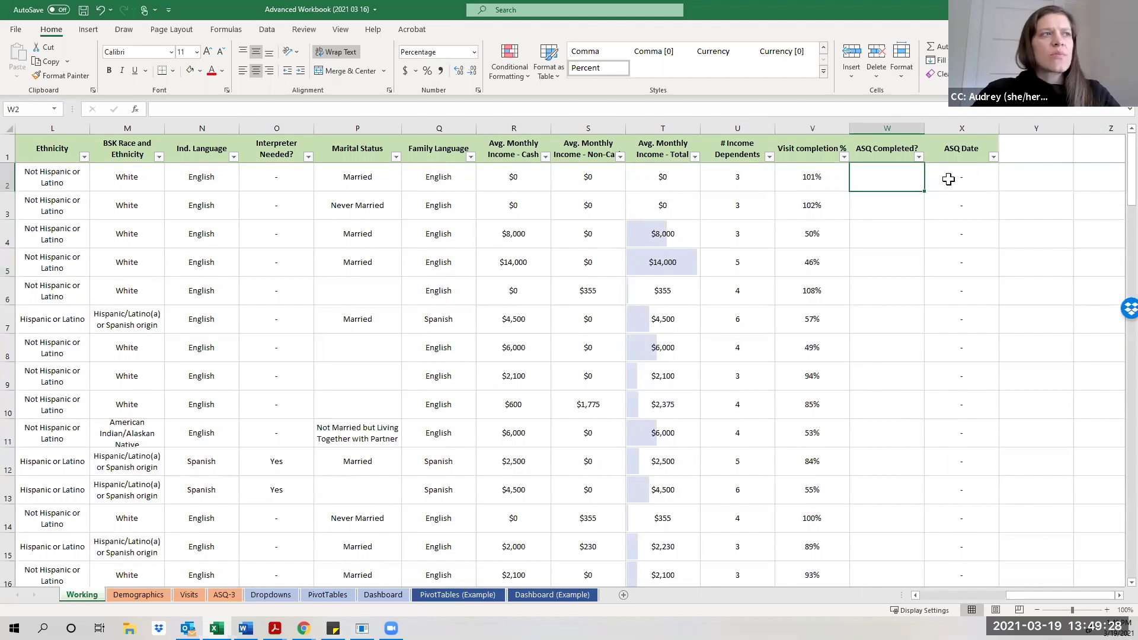
left_click(937, 186)
left_click(880, 181)
scroll(926, 249, "down", 13)
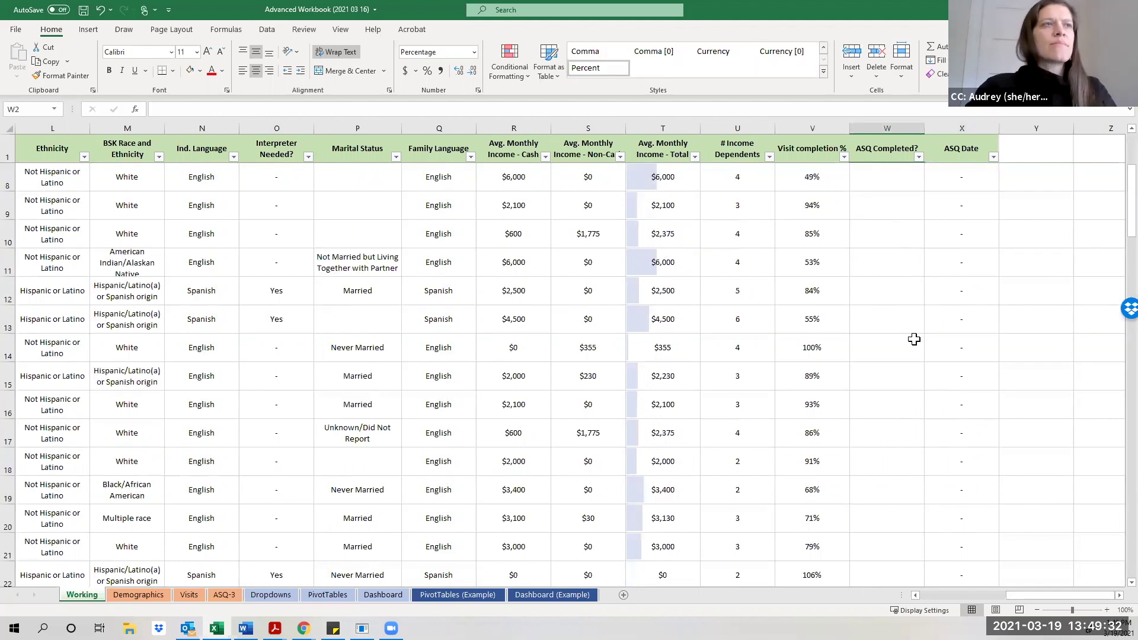
left_click(942, 404)
left_click(905, 411)
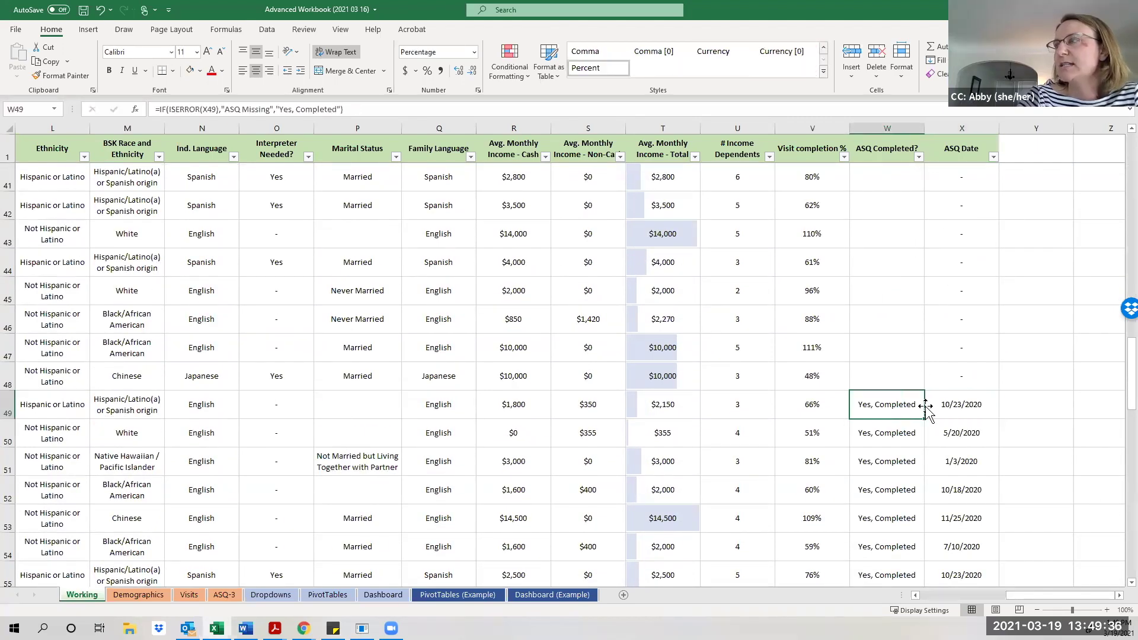
left_click(945, 404)
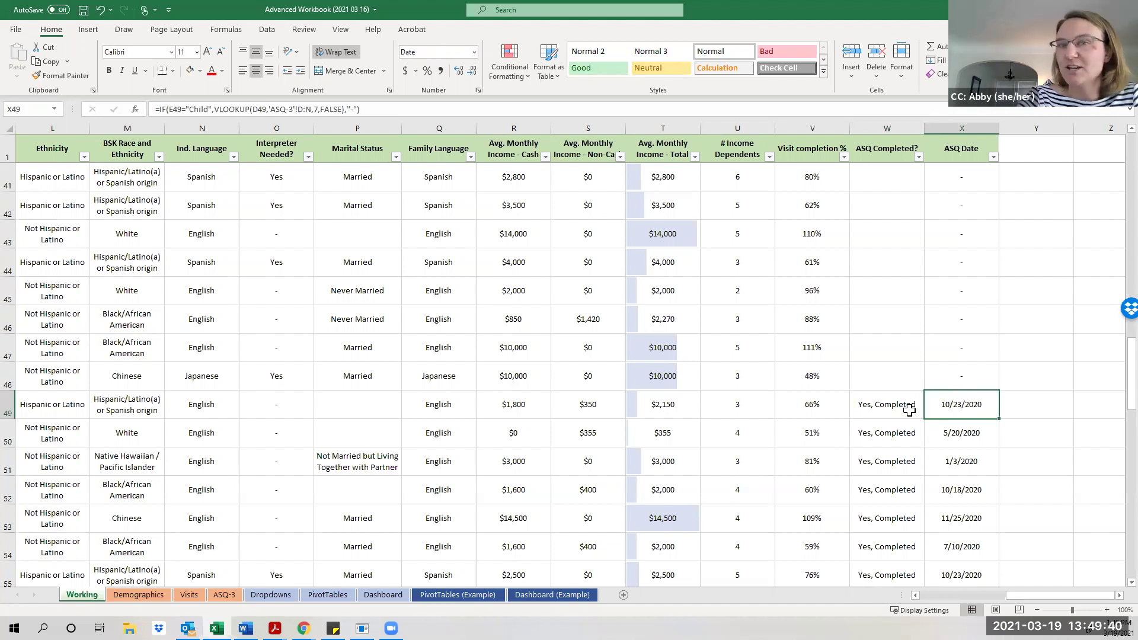
left_click(910, 409)
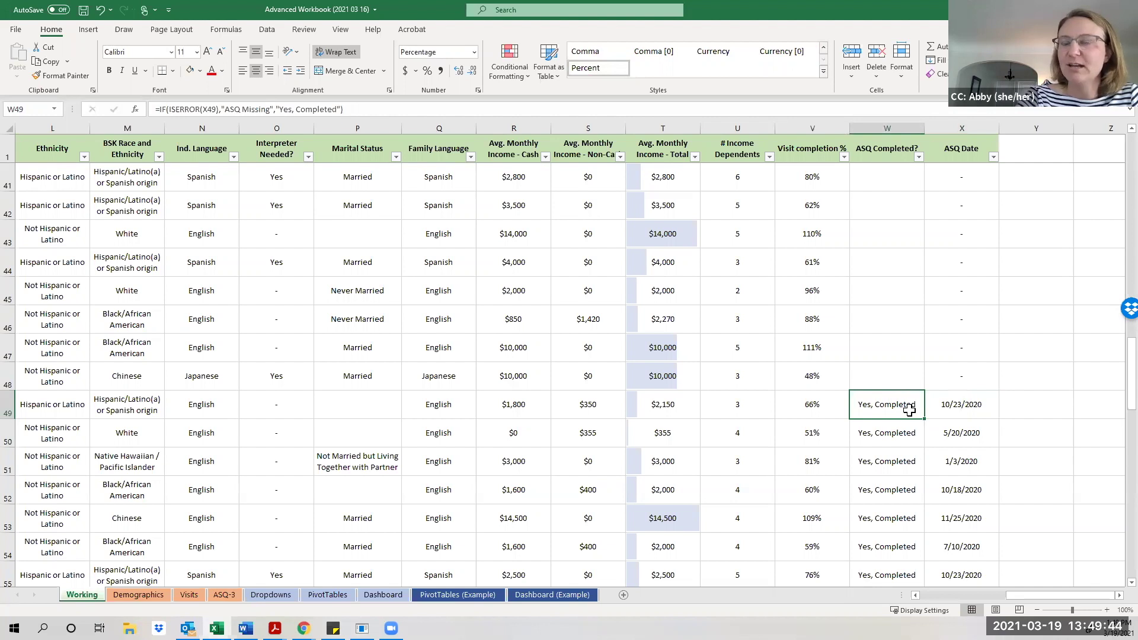
left_click(957, 407)
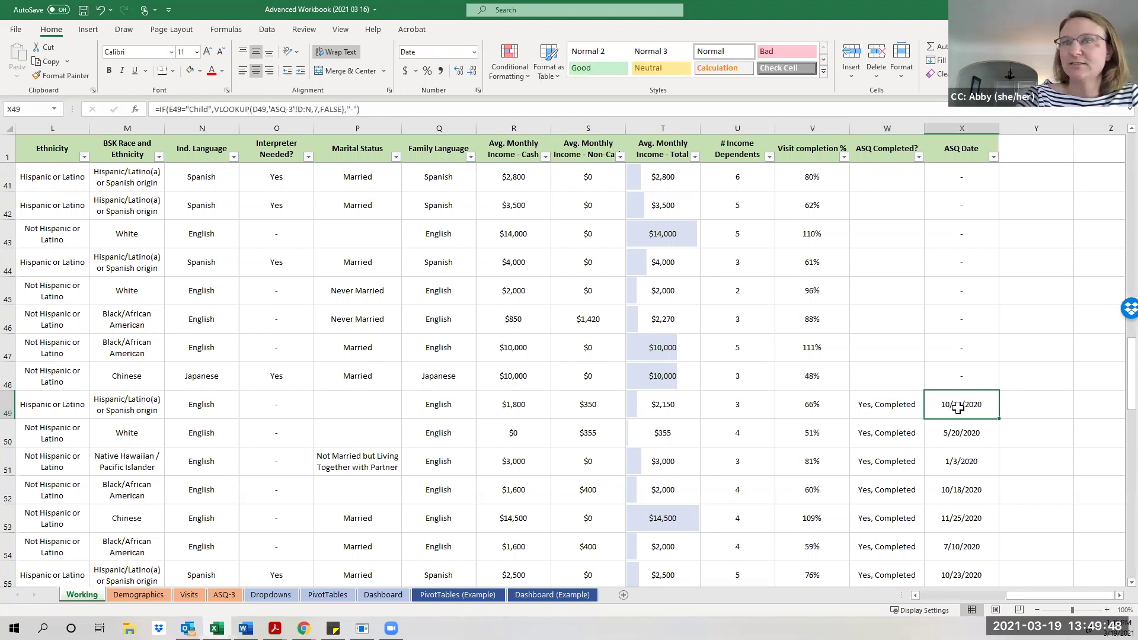
left_click(906, 409)
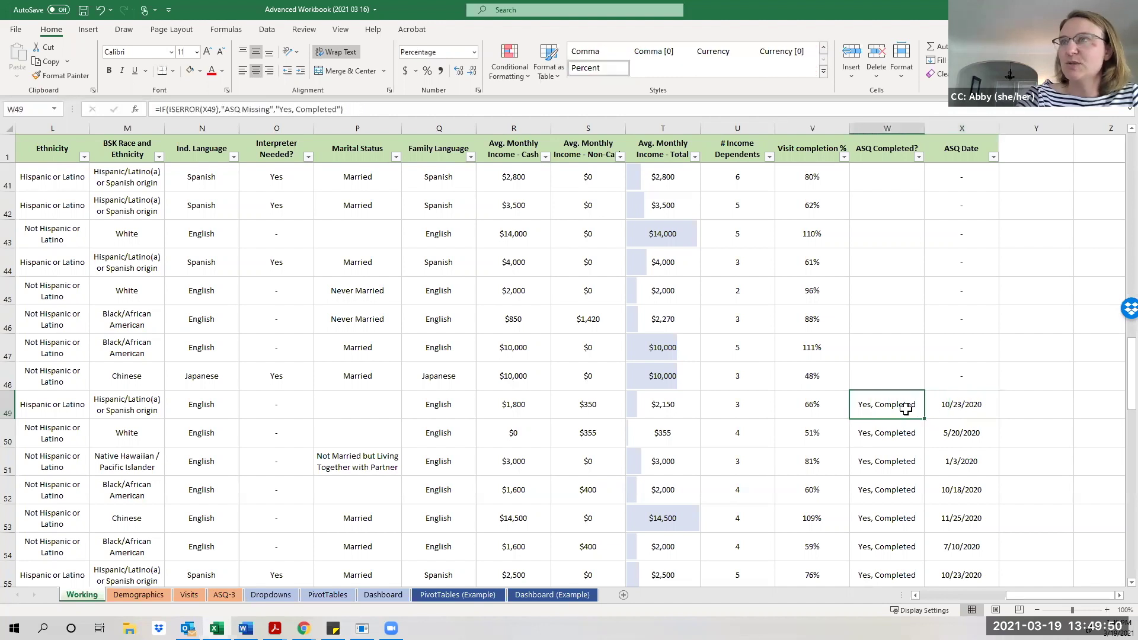
left_click(962, 407)
left_click(906, 407)
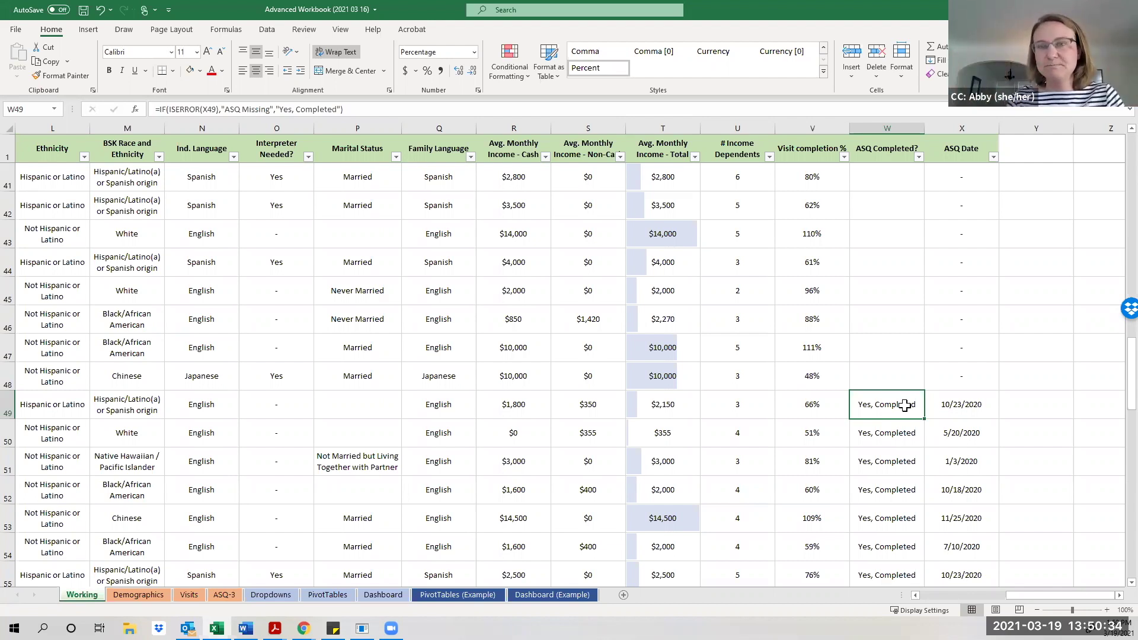
left_click(887, 455)
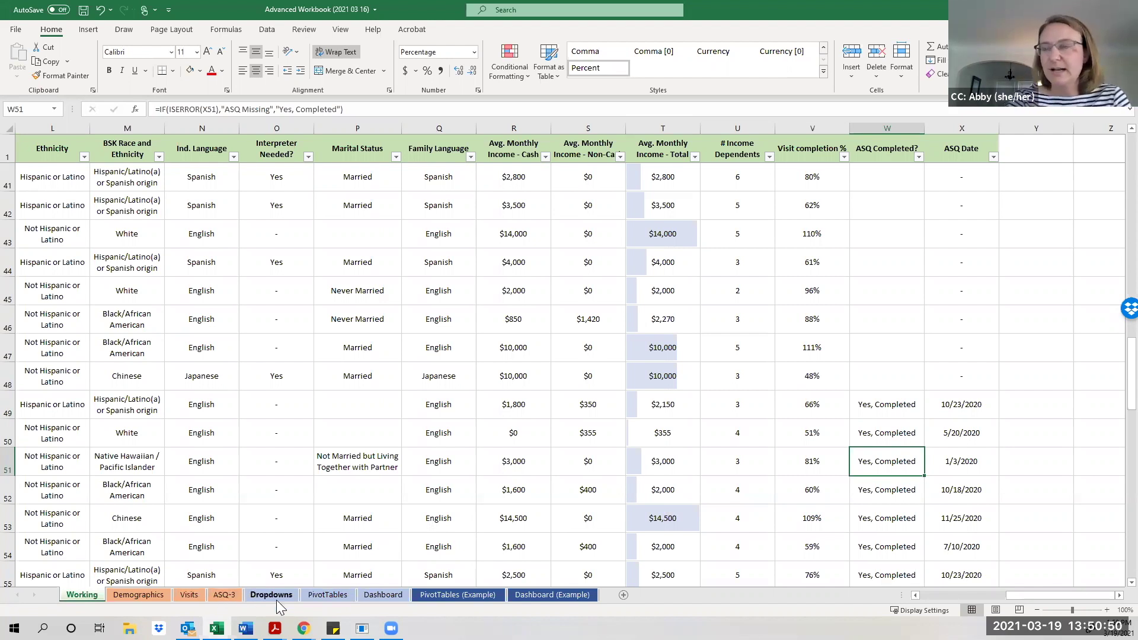
Switch to the ASQ-3 sheet and select column Q, Communication delay.
left_click(224, 597)
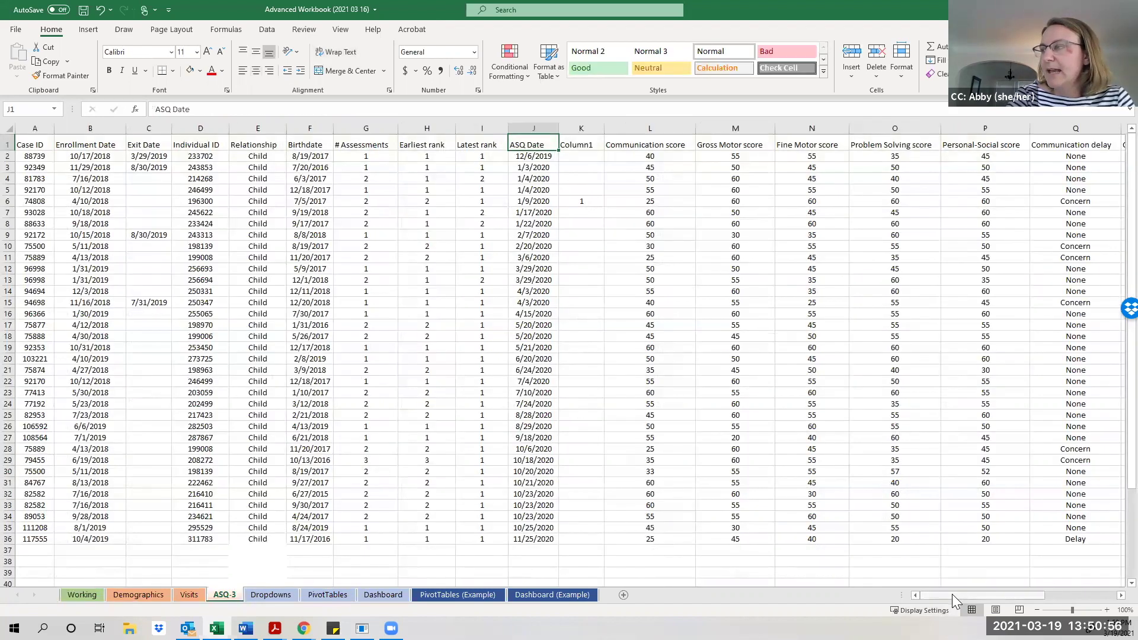
left_click_drag(952, 594, 1015, 603)
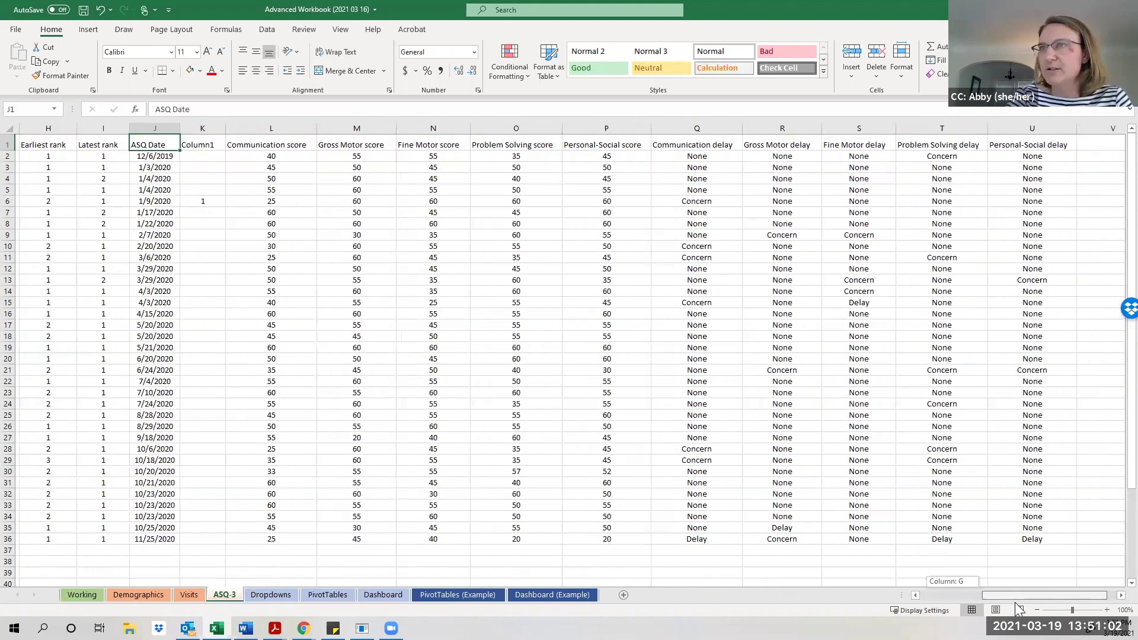
left_click_drag(1015, 602, 998, 599)
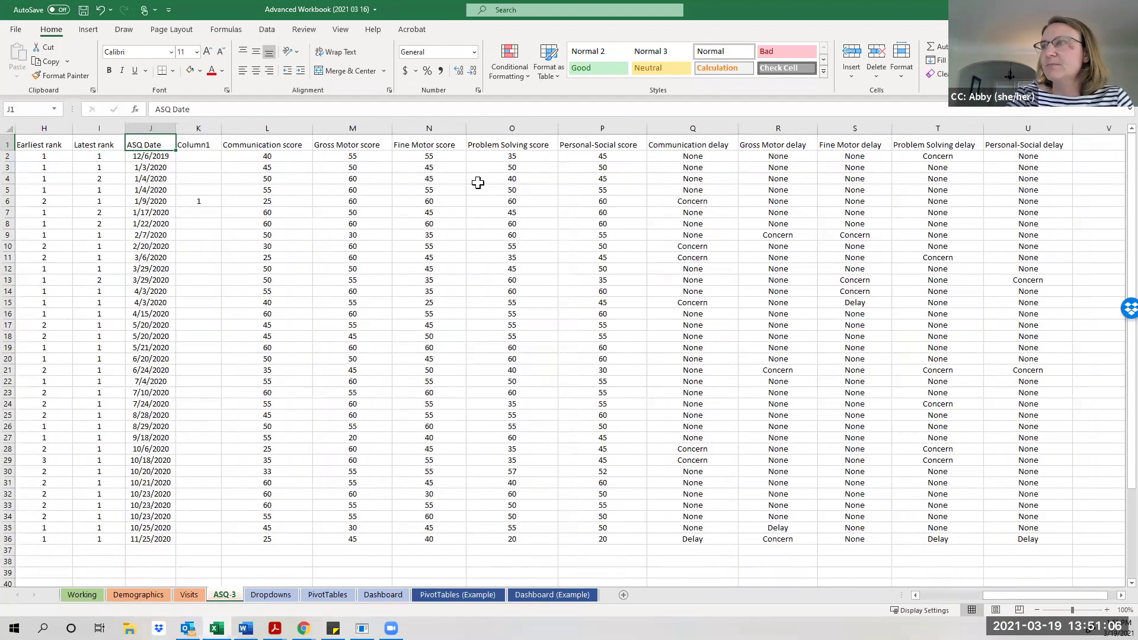
left_click_drag(1029, 596, 1041, 596)
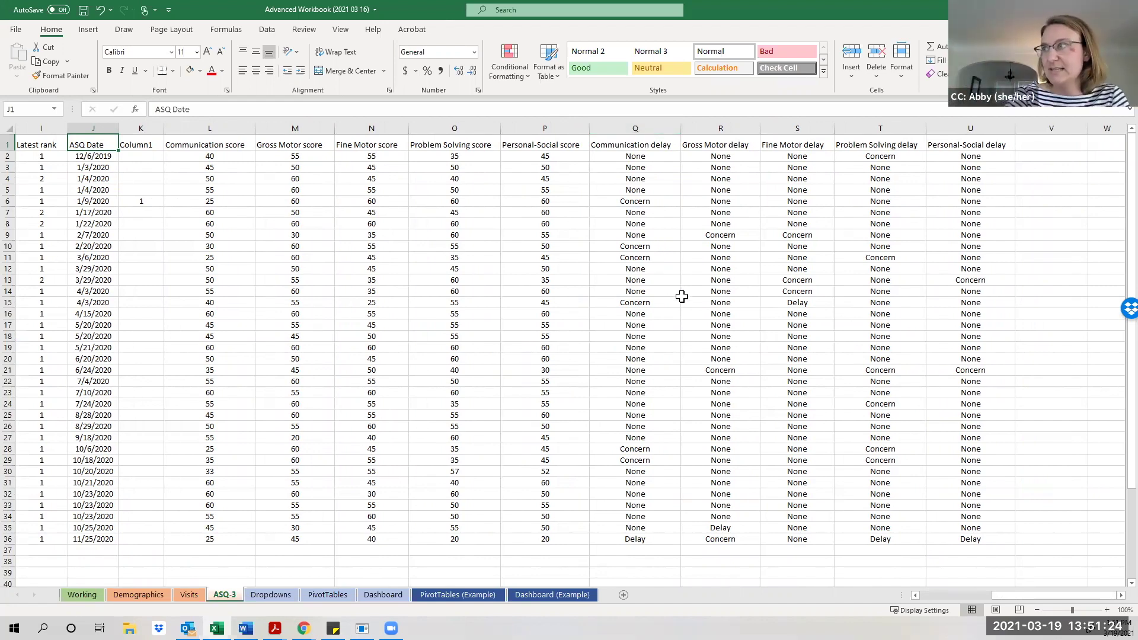
left_click(646, 199)
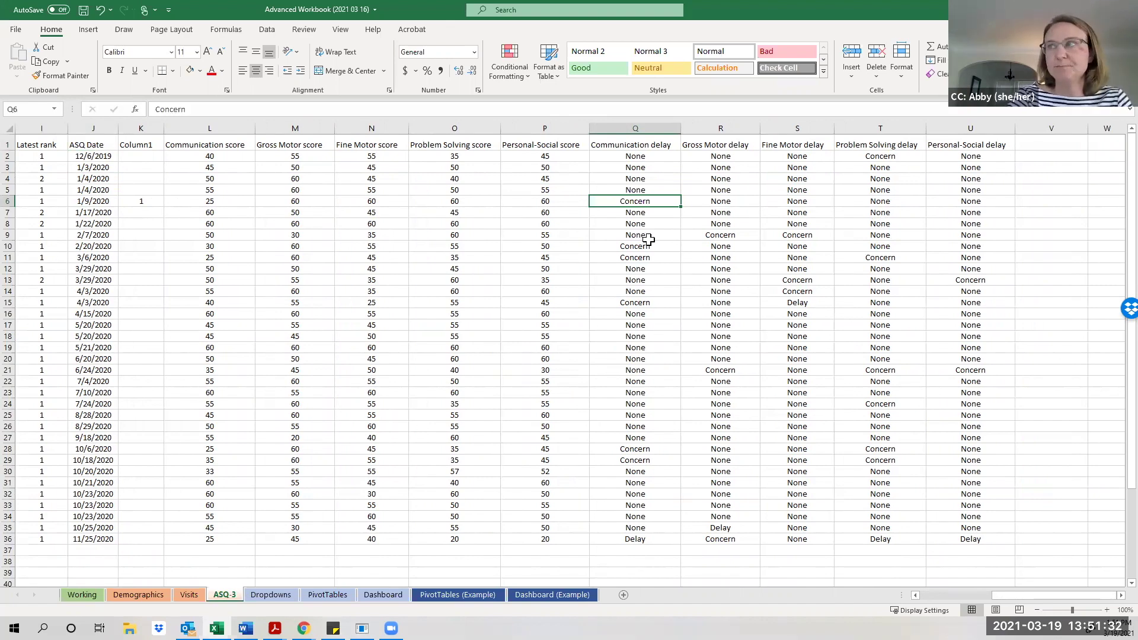
left_click(625, 127)
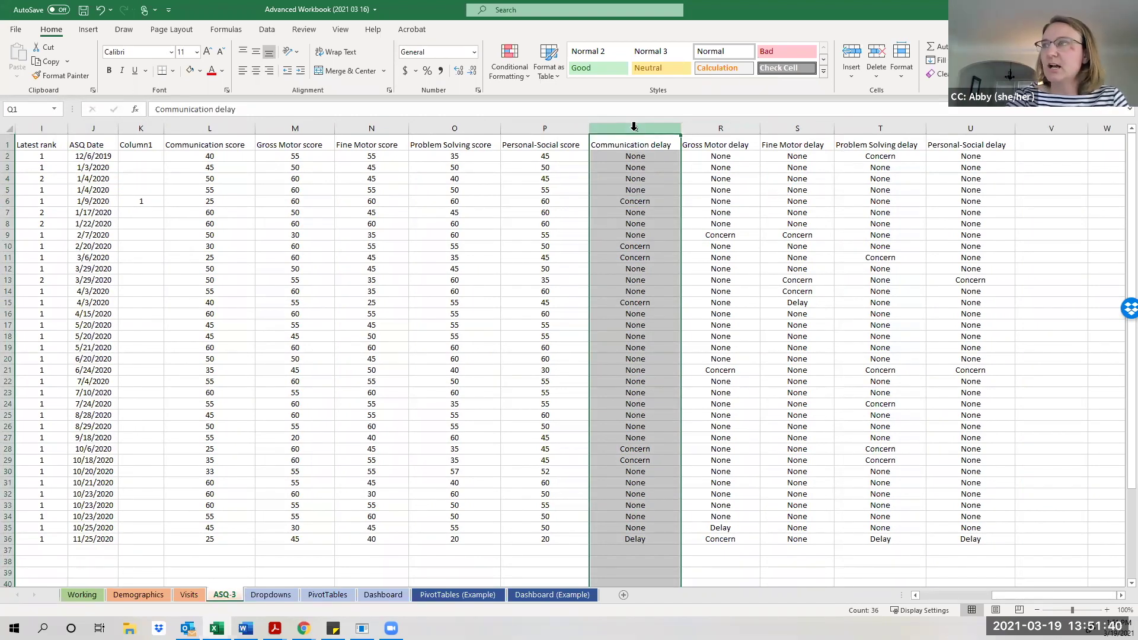
Insert a blank column before Communication delay and give it the header 'Concern?'.
left_click(852, 57)
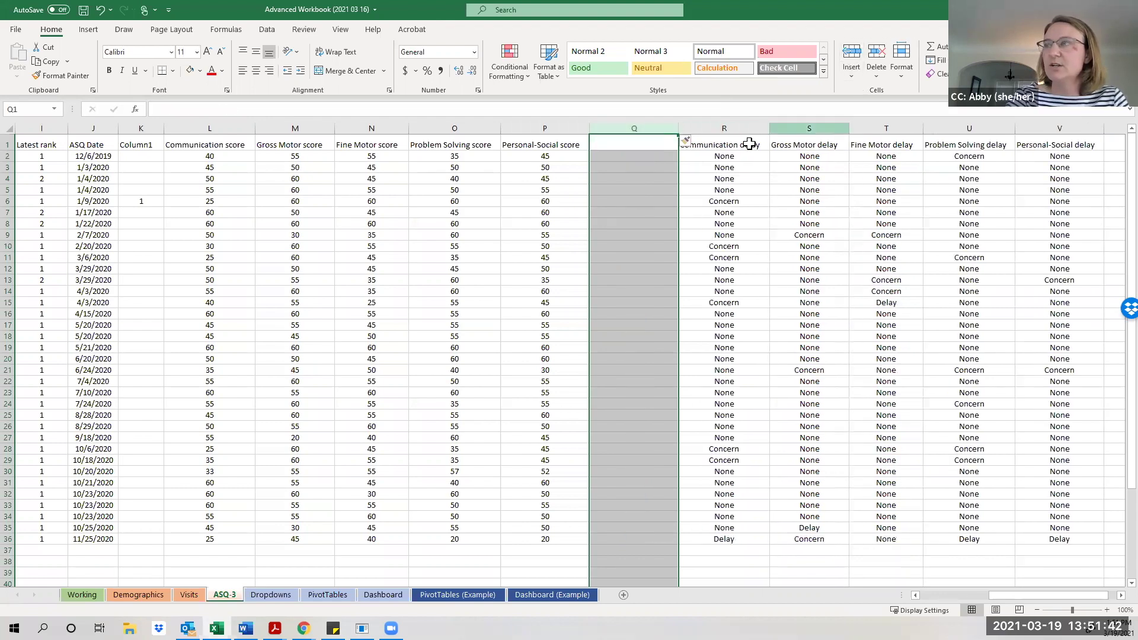
left_click(644, 145)
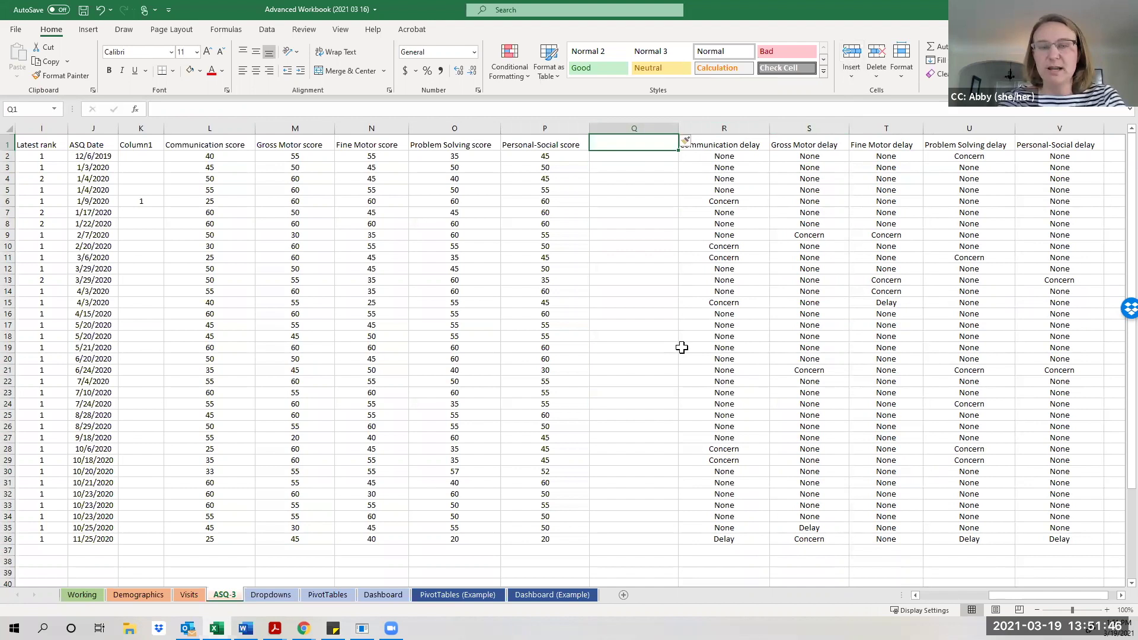
type("Concern?")
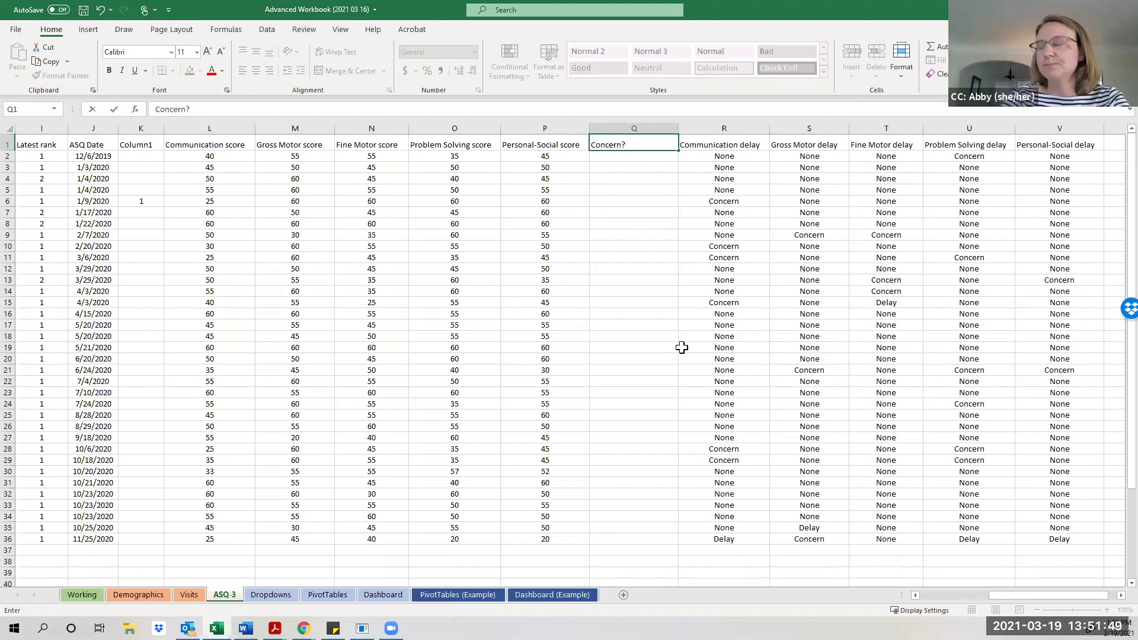
left_click(682, 347)
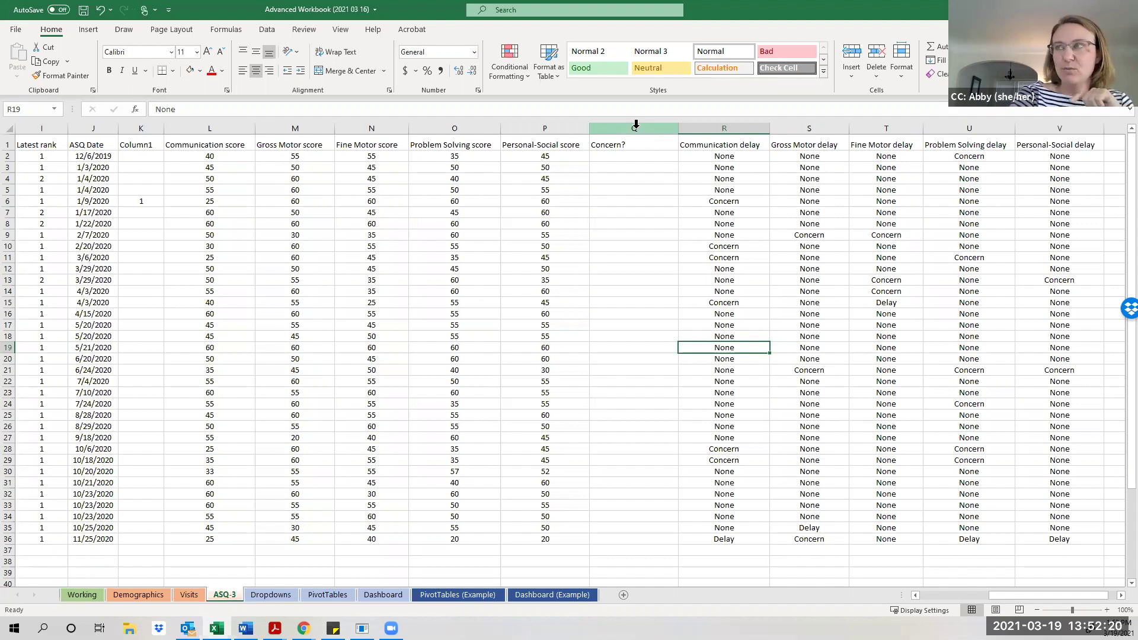
Give column Q a light blue fill and All Borders.
left_click(636, 126)
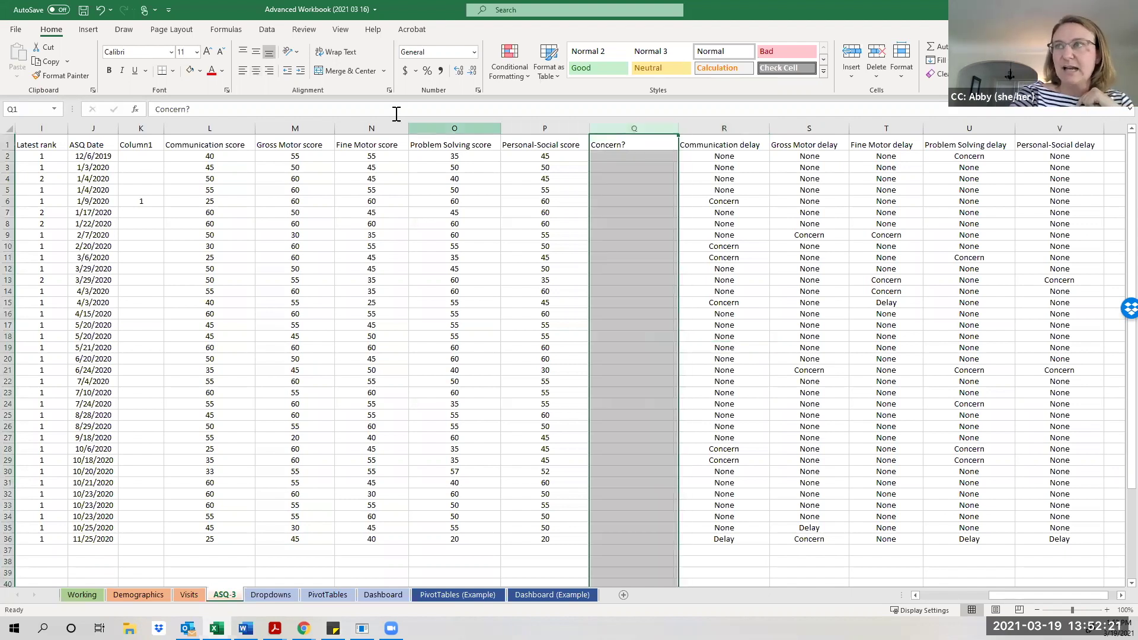
left_click(200, 71)
left_click(273, 119)
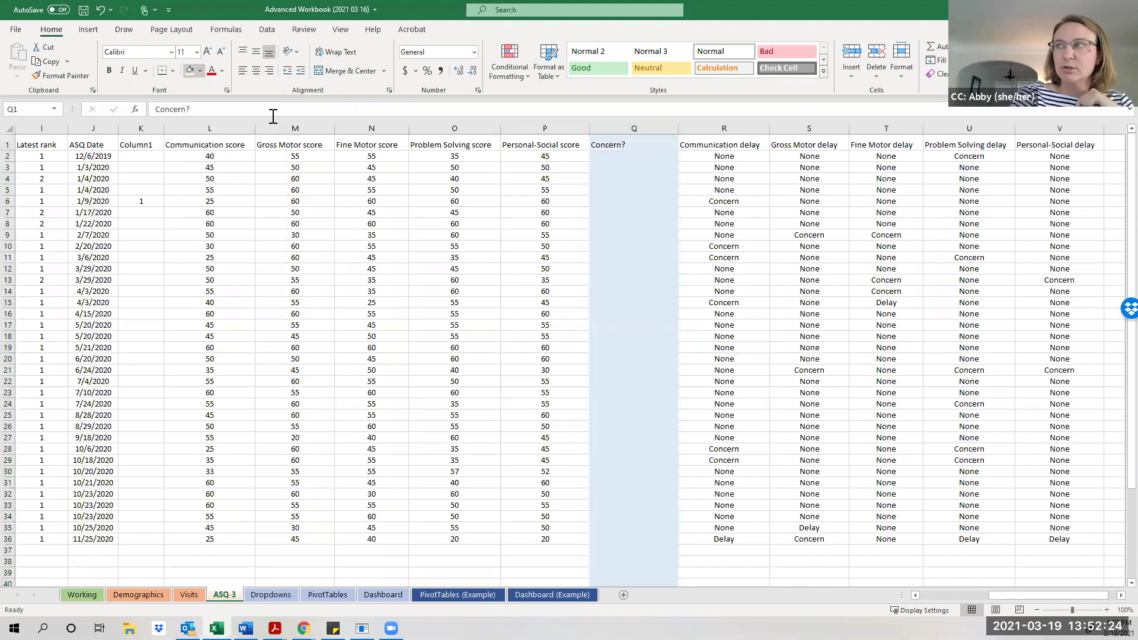
left_click(172, 70)
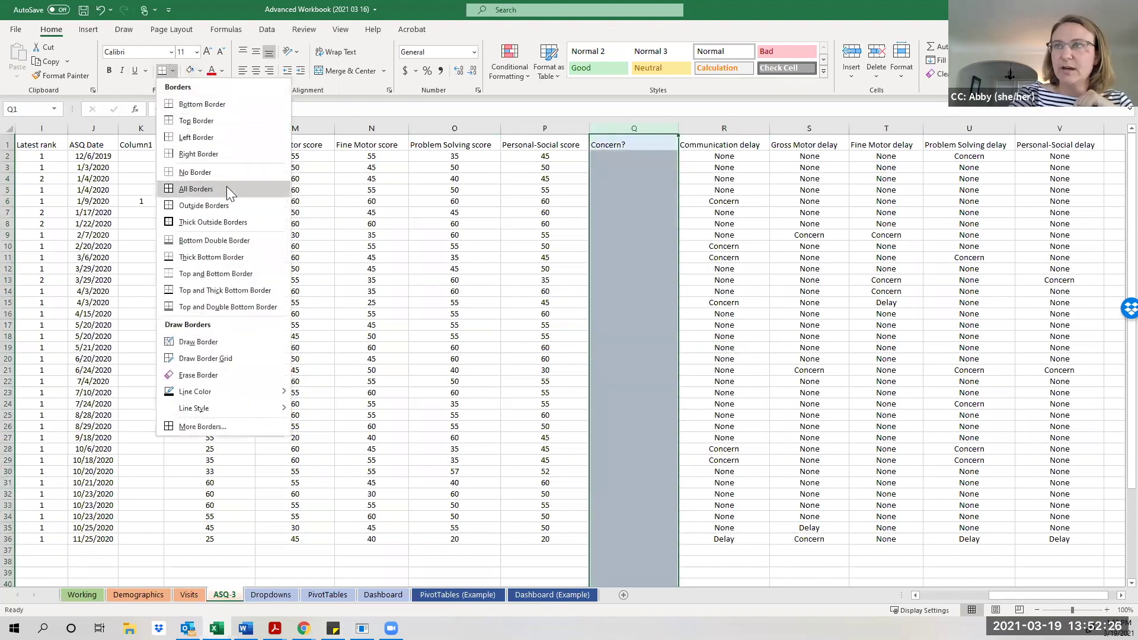
left_click(231, 188)
left_click(675, 325)
Review row 2's five delay ratings and select cell Q2 for the formula.
left_click(719, 348)
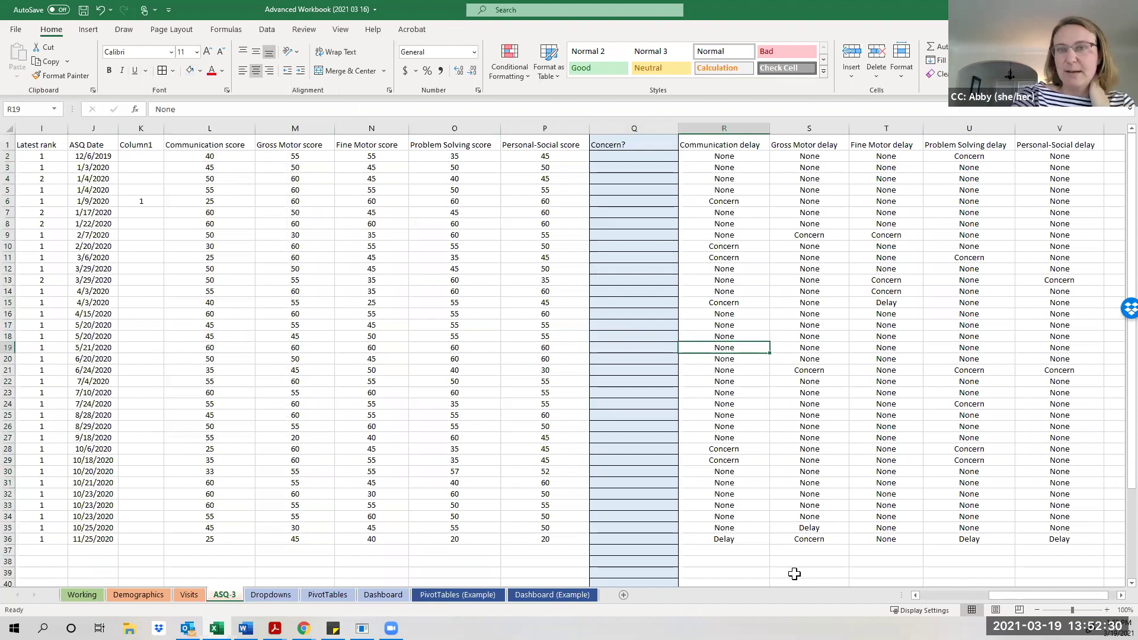
left_click_drag(1009, 593, 1028, 601)
left_click(593, 176)
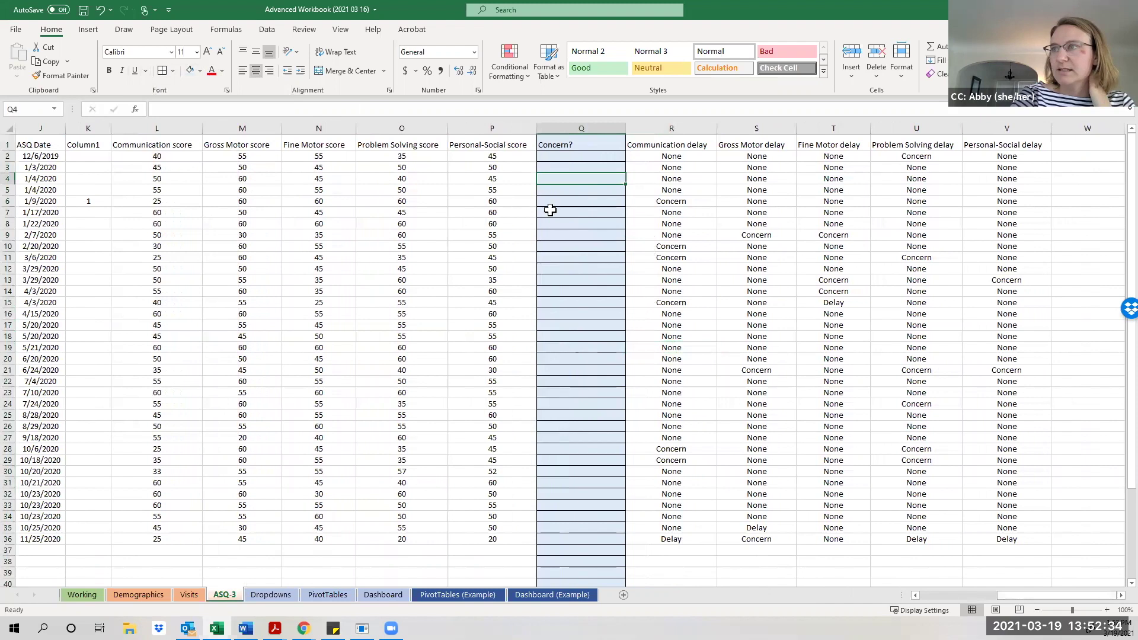
left_click(556, 158)
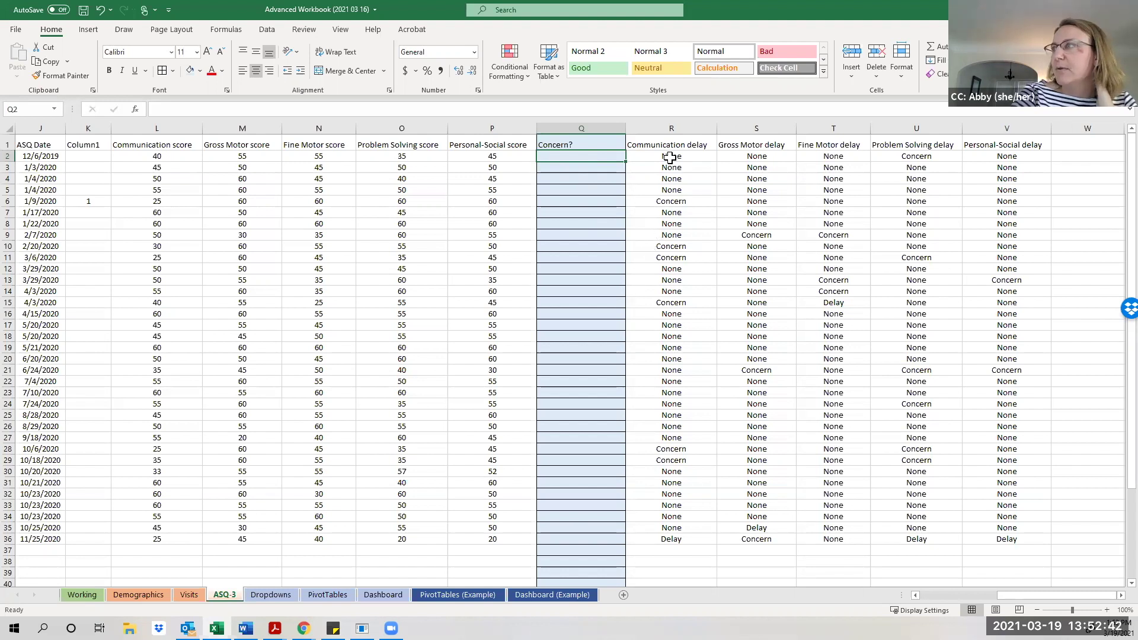
left_click_drag(670, 157, 987, 159)
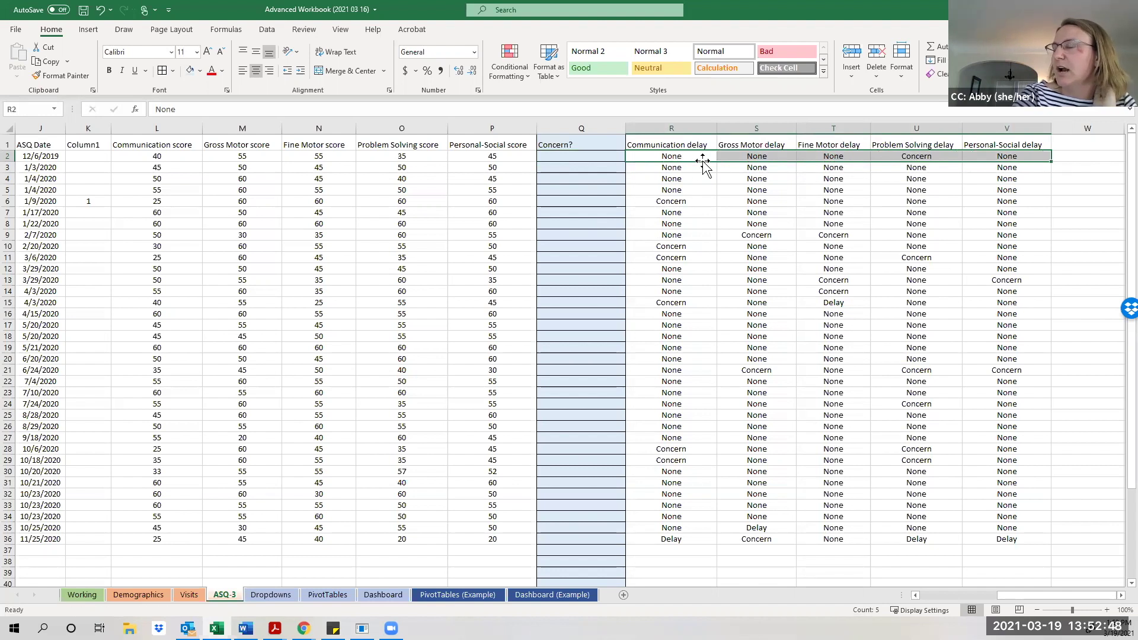
left_click(725, 189)
left_click(699, 160)
key("shift+Right")
key("shift+Right")
key("shift+Right")
key("shift+Right")
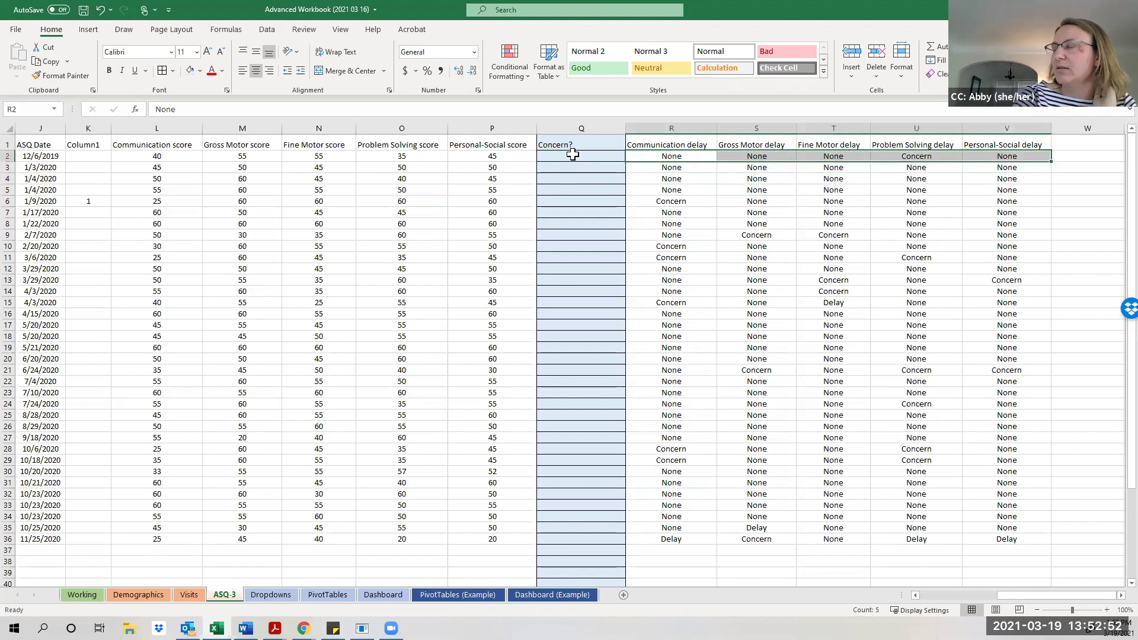
left_click(575, 156)
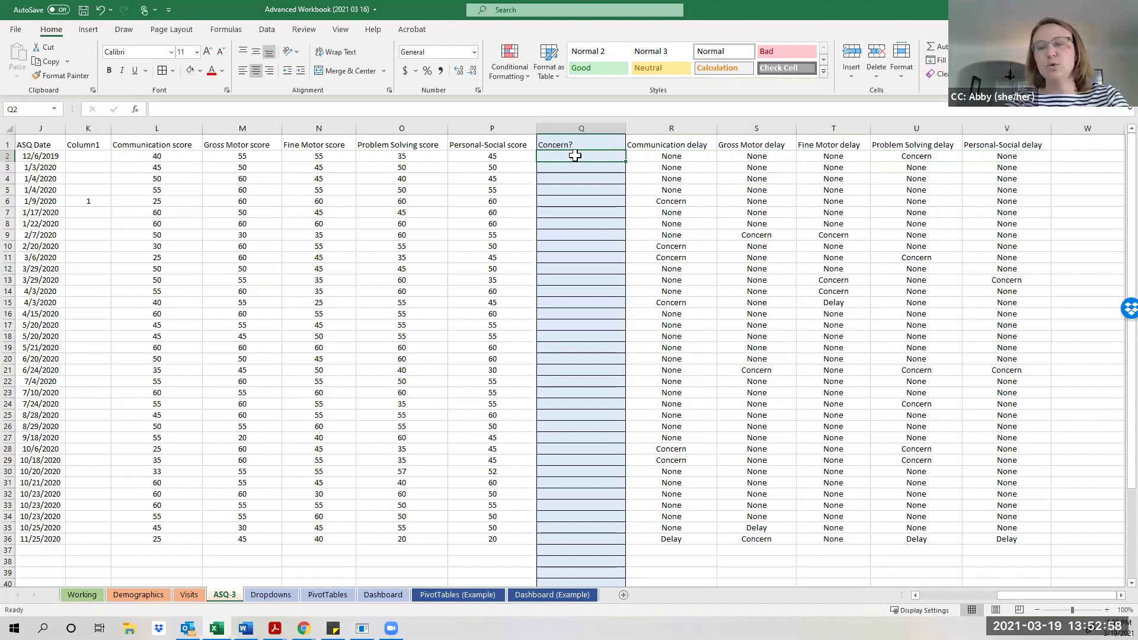
Enter =COUNTIF(R2:V2,"Concern") in Q2, which returns 1.
type("=")
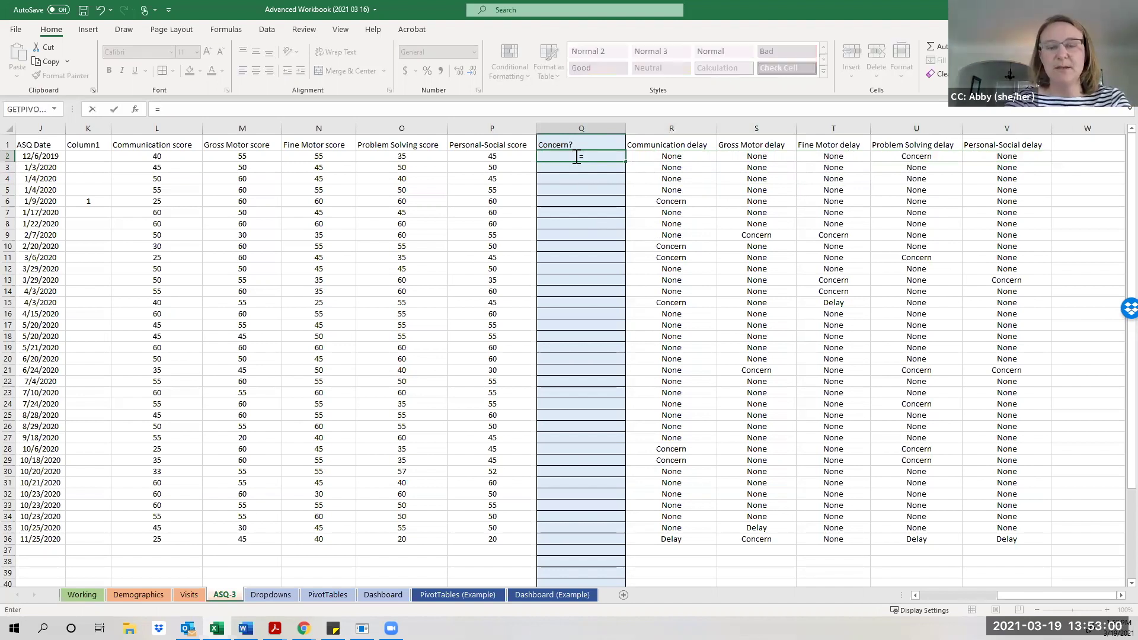
type("Coun")
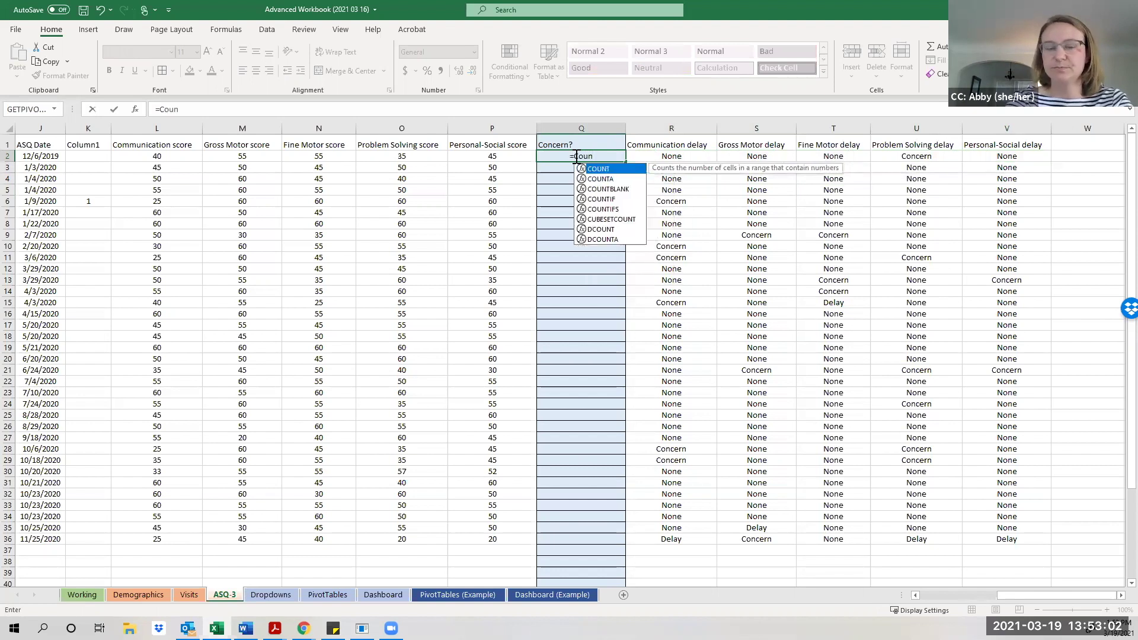
type("tif")
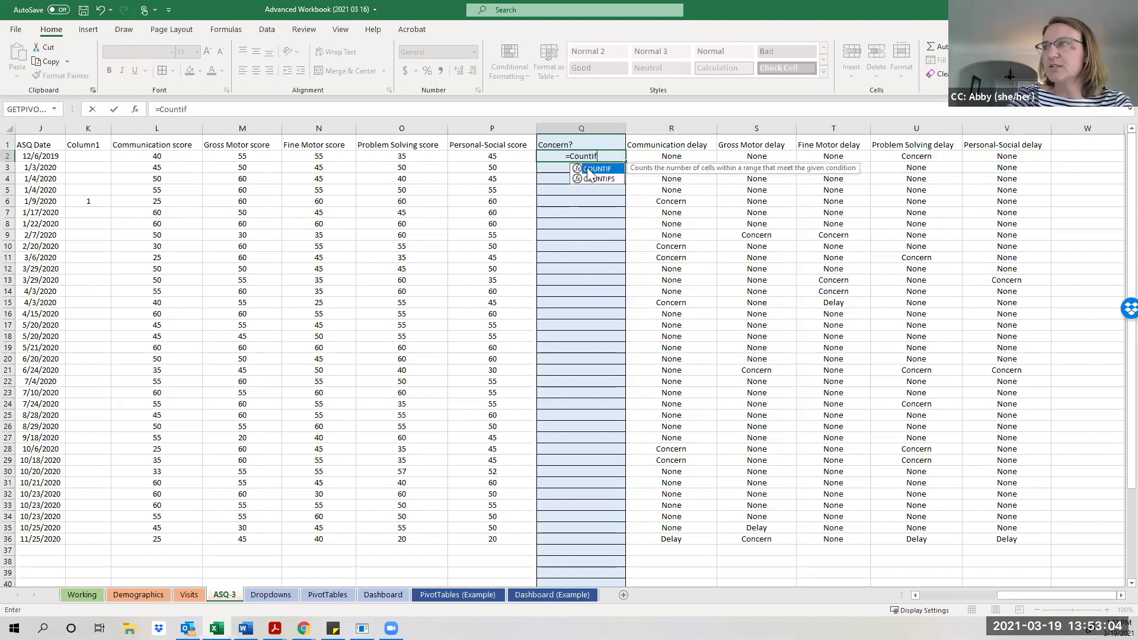
double_click(590, 169)
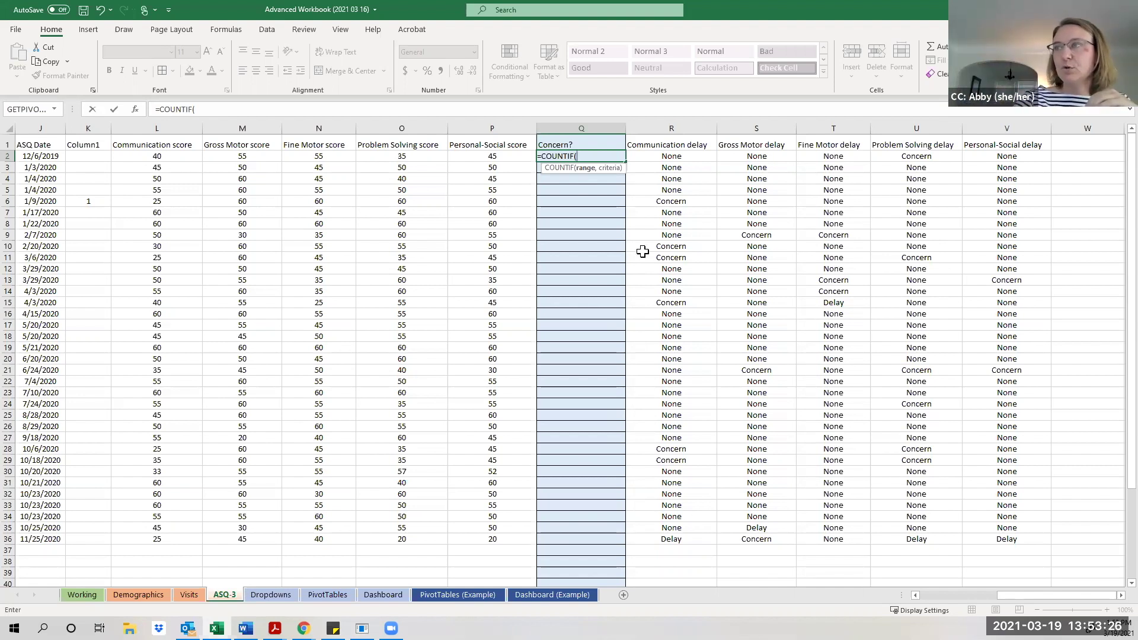
left_click_drag(670, 156, 1006, 541)
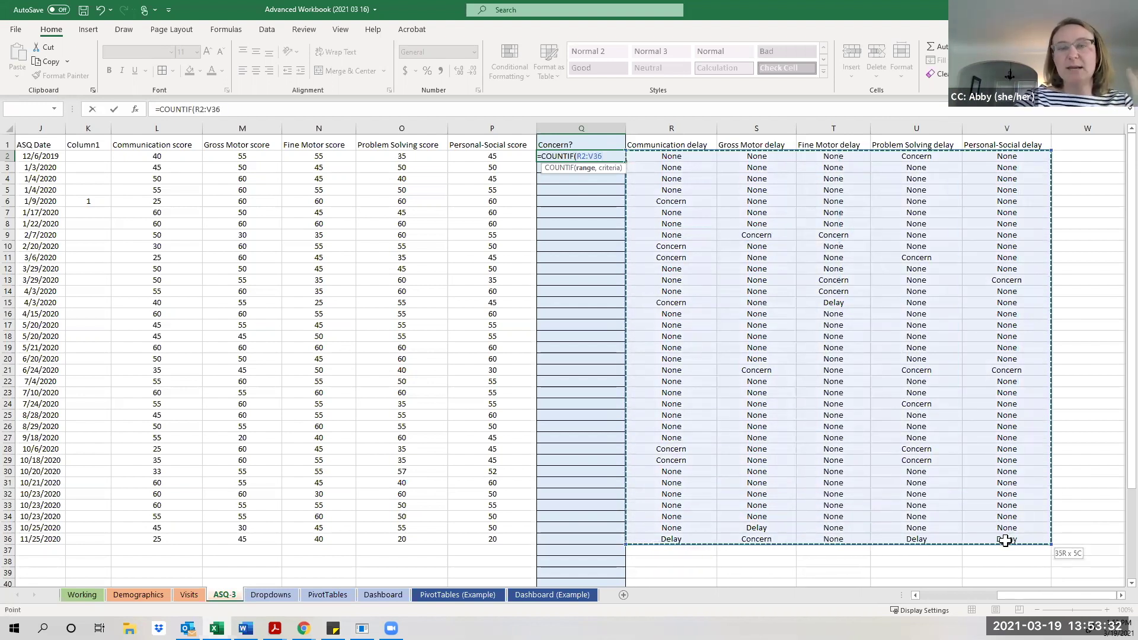
left_click_drag(1006, 541, 1024, 159)
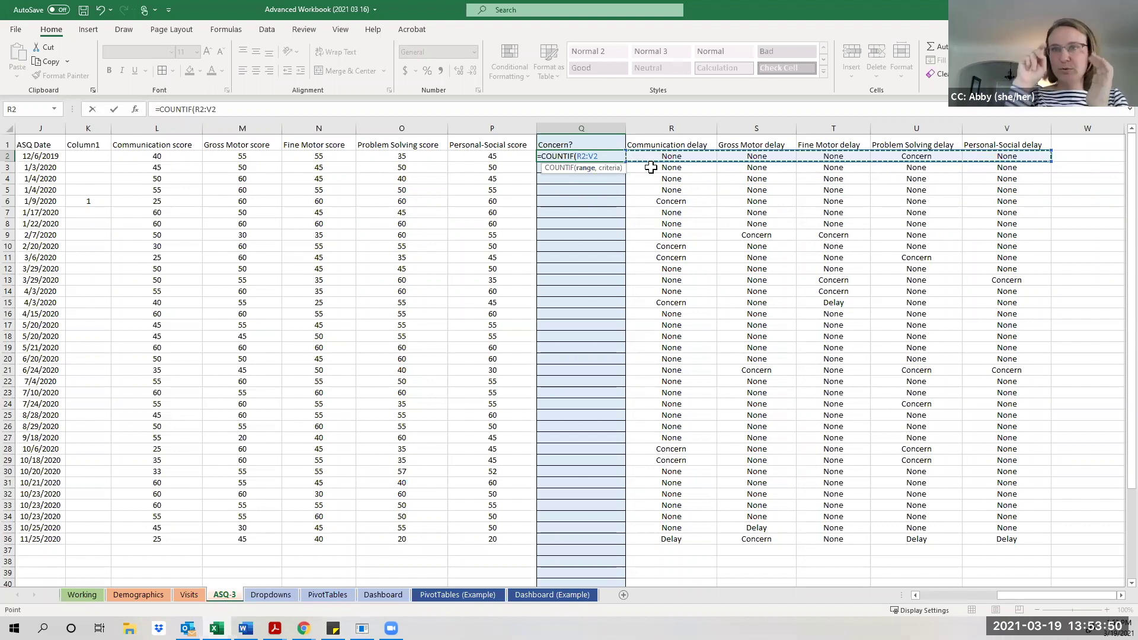
type(",")
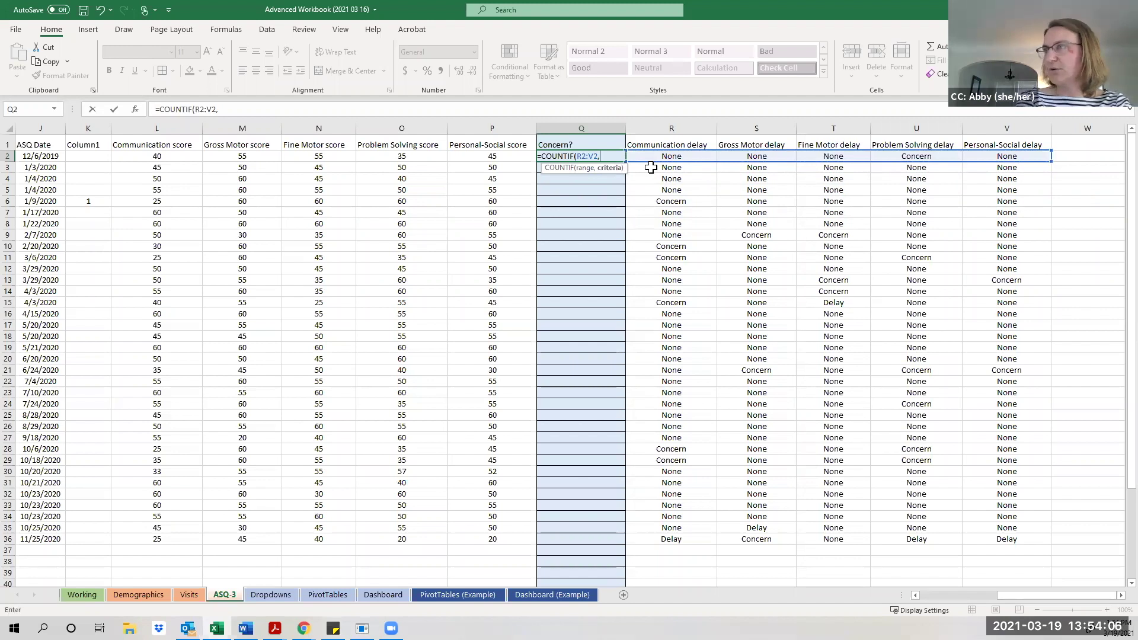
type("\"")
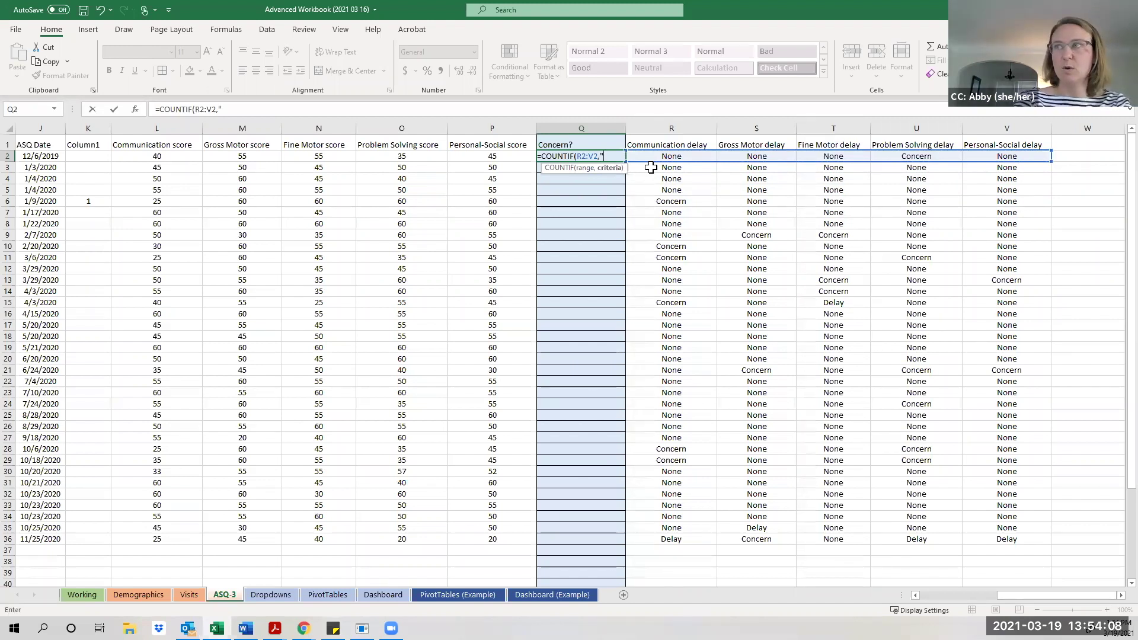
type("C")
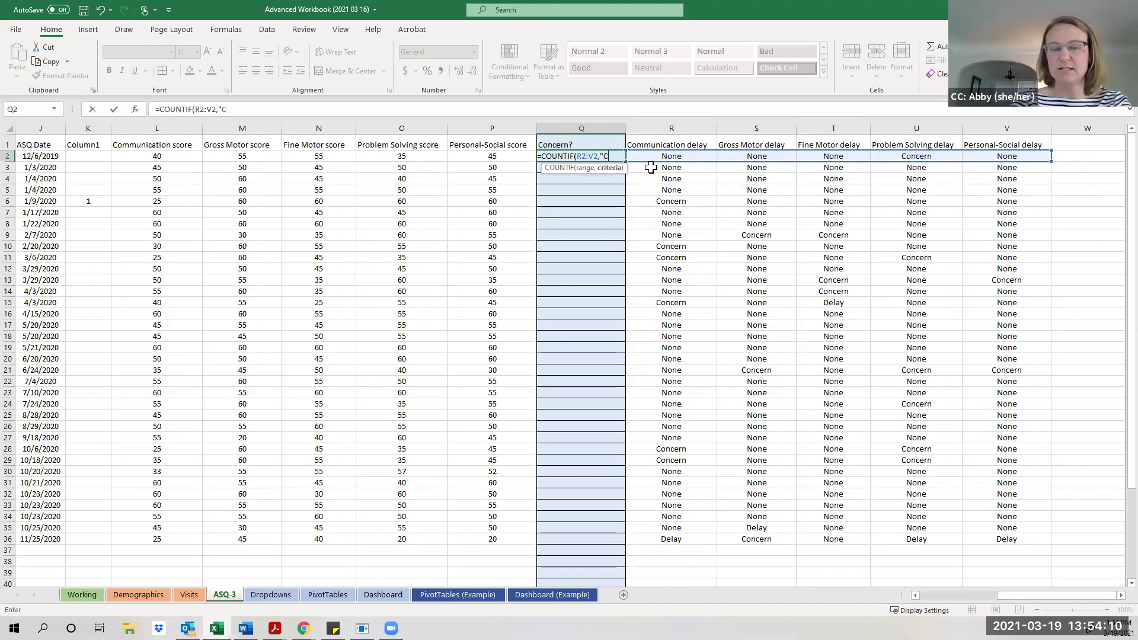
type("oncern\")")
key("Return")
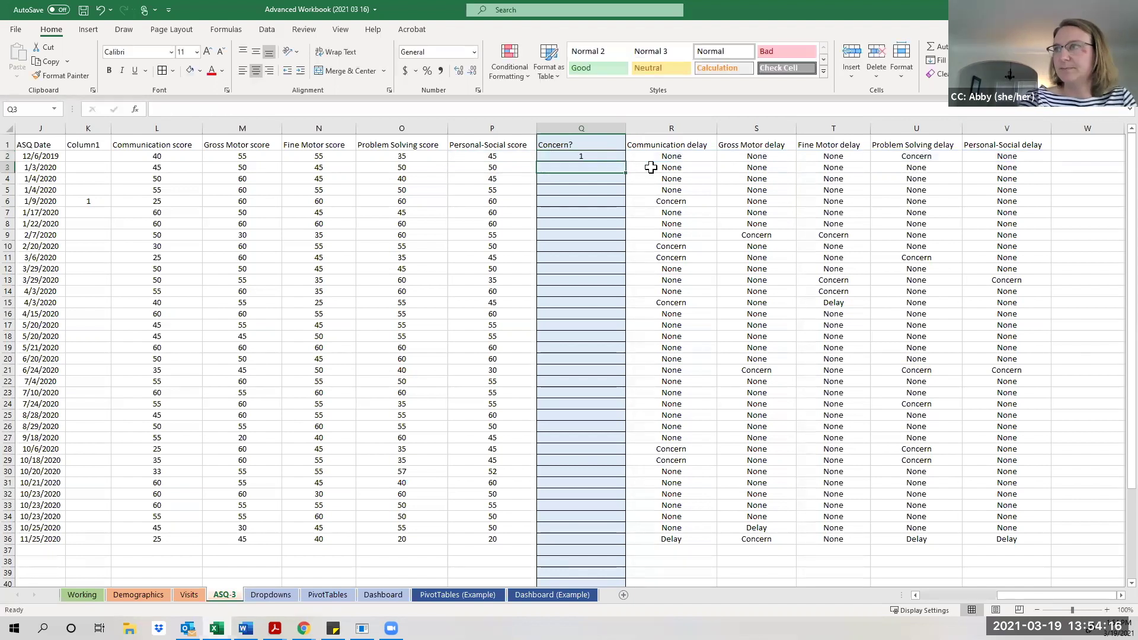
Fill Q2's COUNTIF formula down to Q36 and check the resulting counts.
left_click(617, 157)
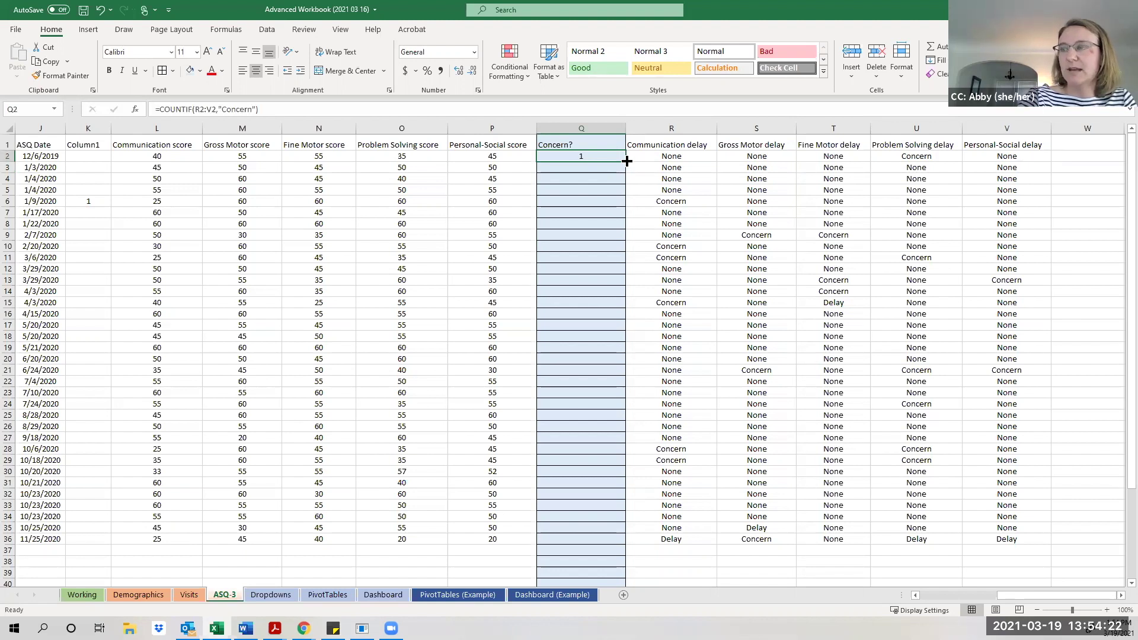
double_click(627, 161)
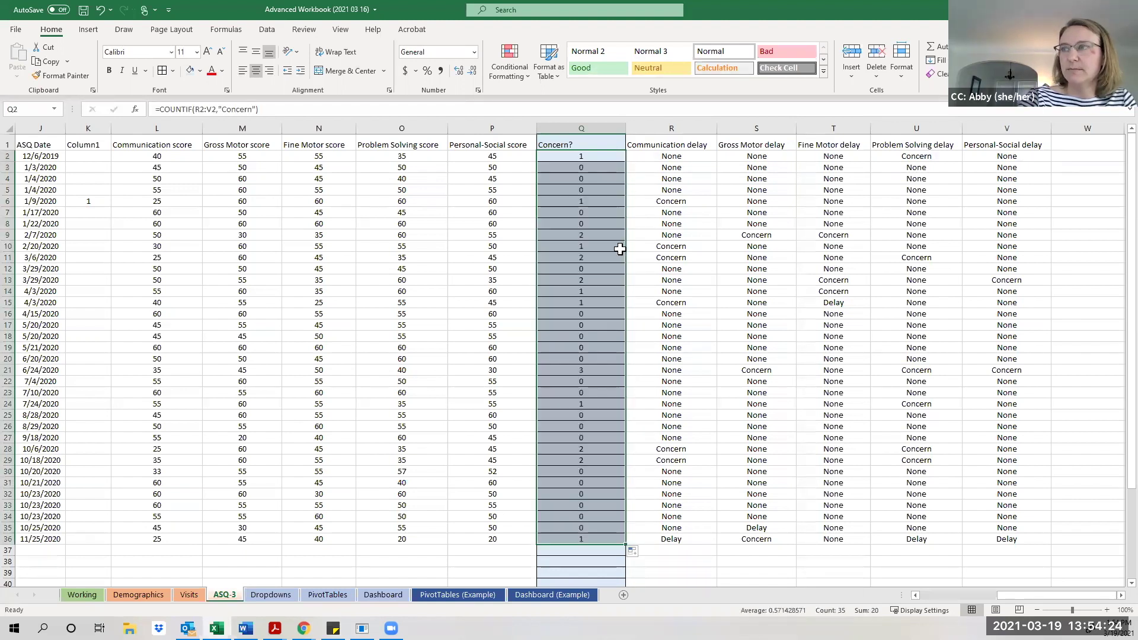
left_click(595, 157)
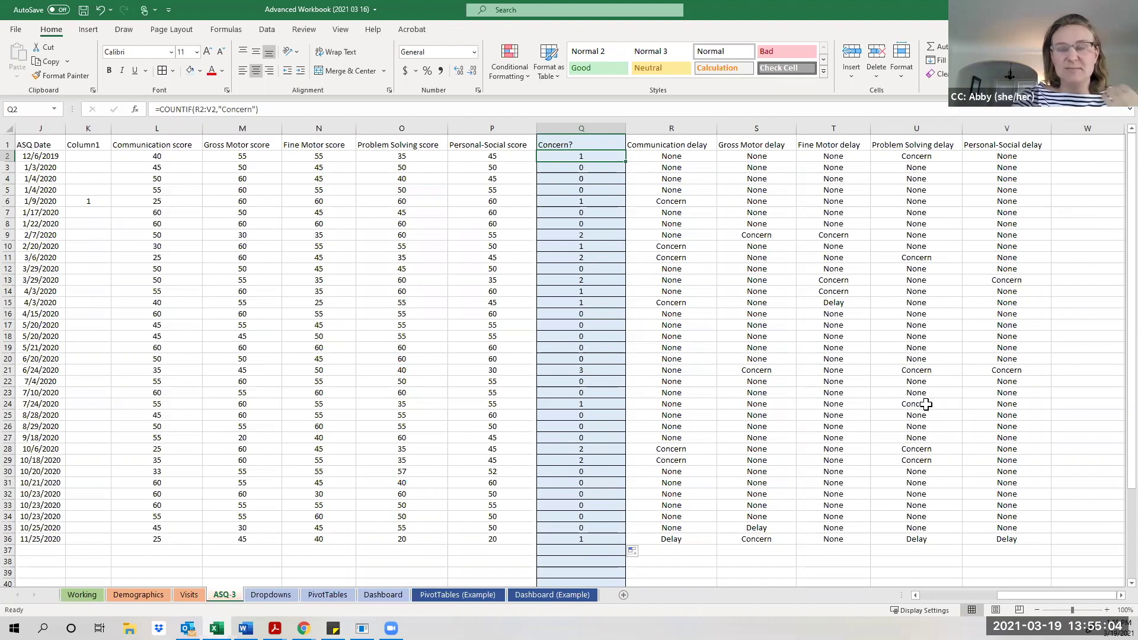
scroll(926, 404, "down", 1)
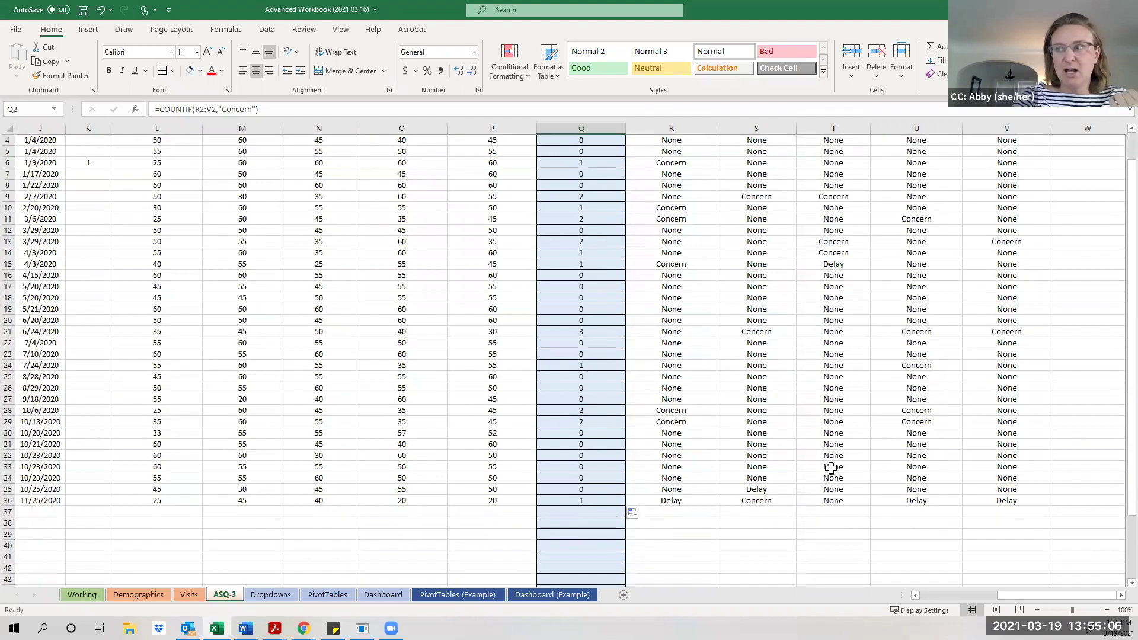
left_click(570, 549)
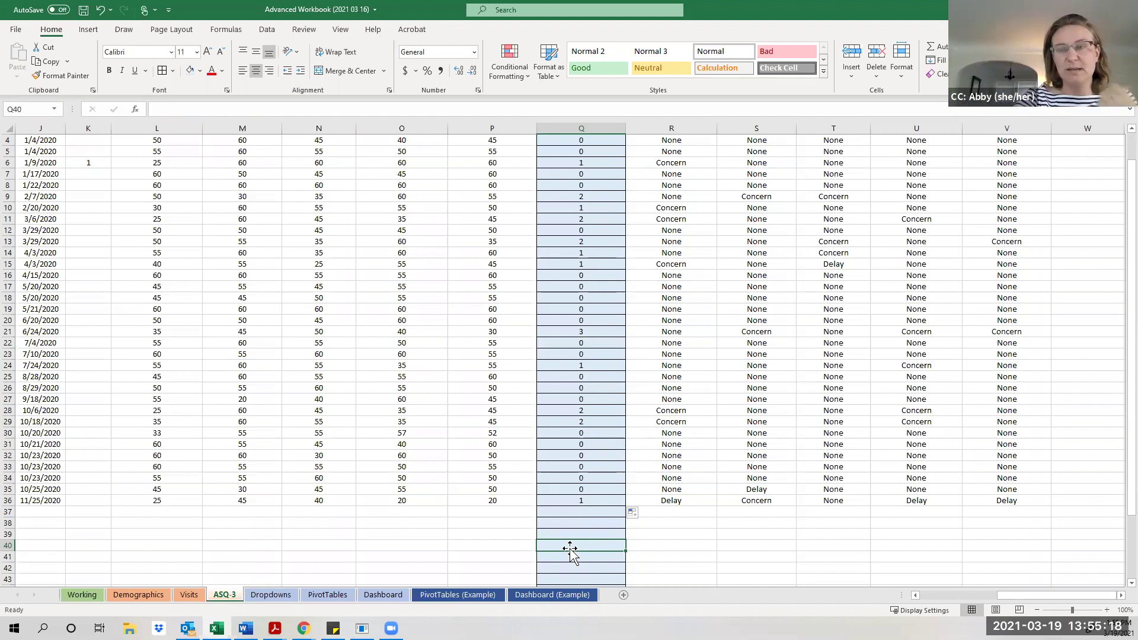
scroll(570, 552, "up", 1)
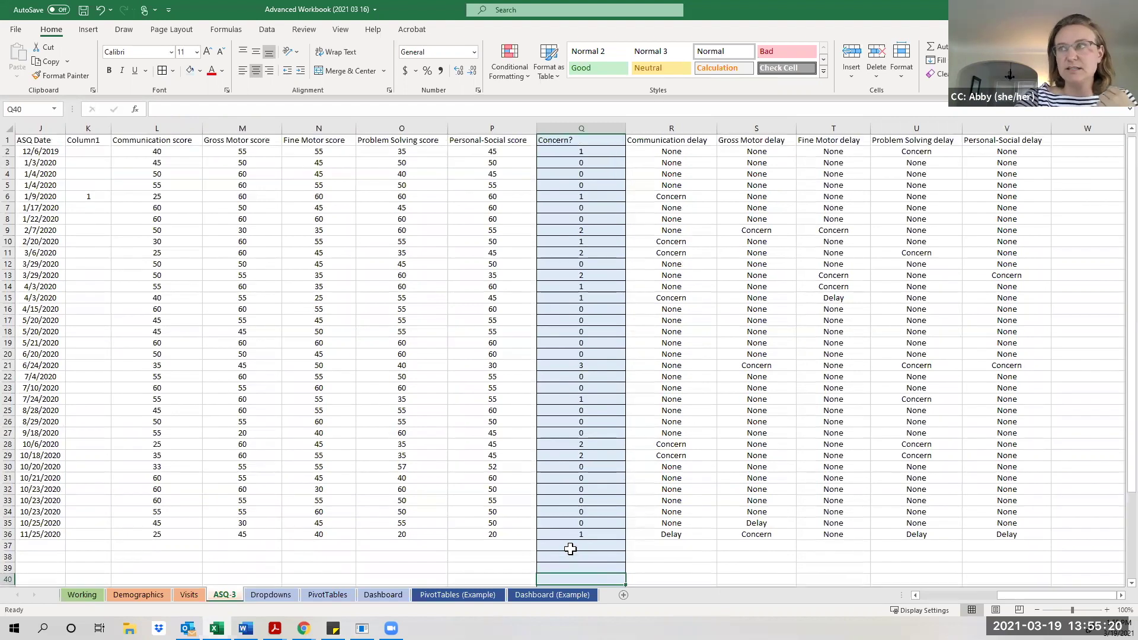
left_click(588, 155)
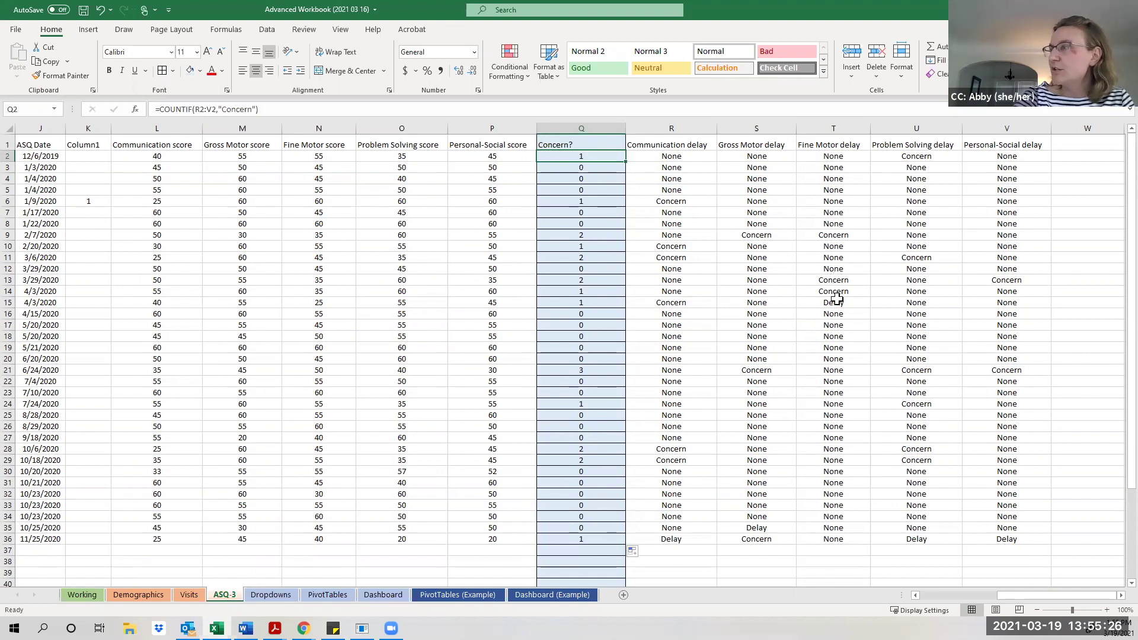
Change Q2 to =COUNTIF(R2:V2,"Concern")+COUNTIF(R2:V2,"Delay") and refill it down to row 36.
left_click(261, 109)
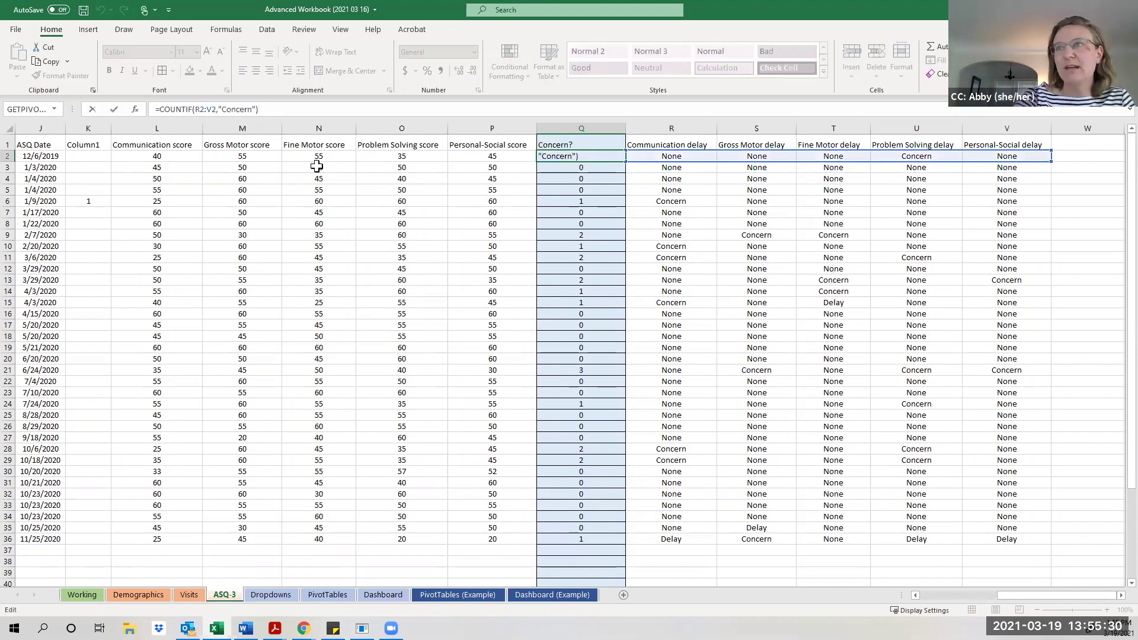
type("+Coun")
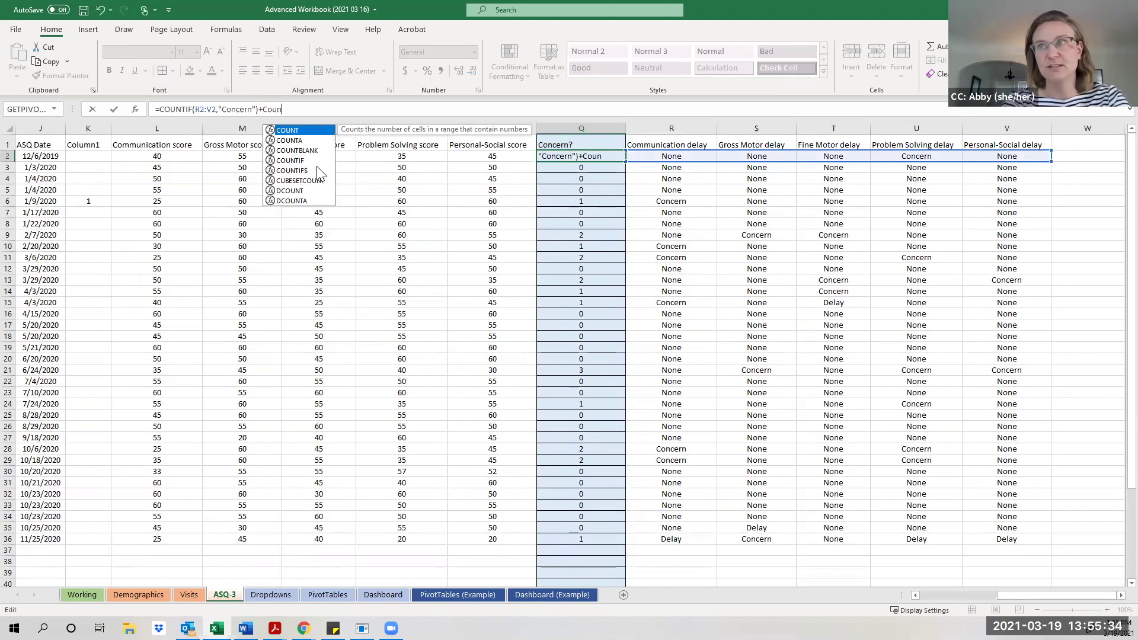
type("if")
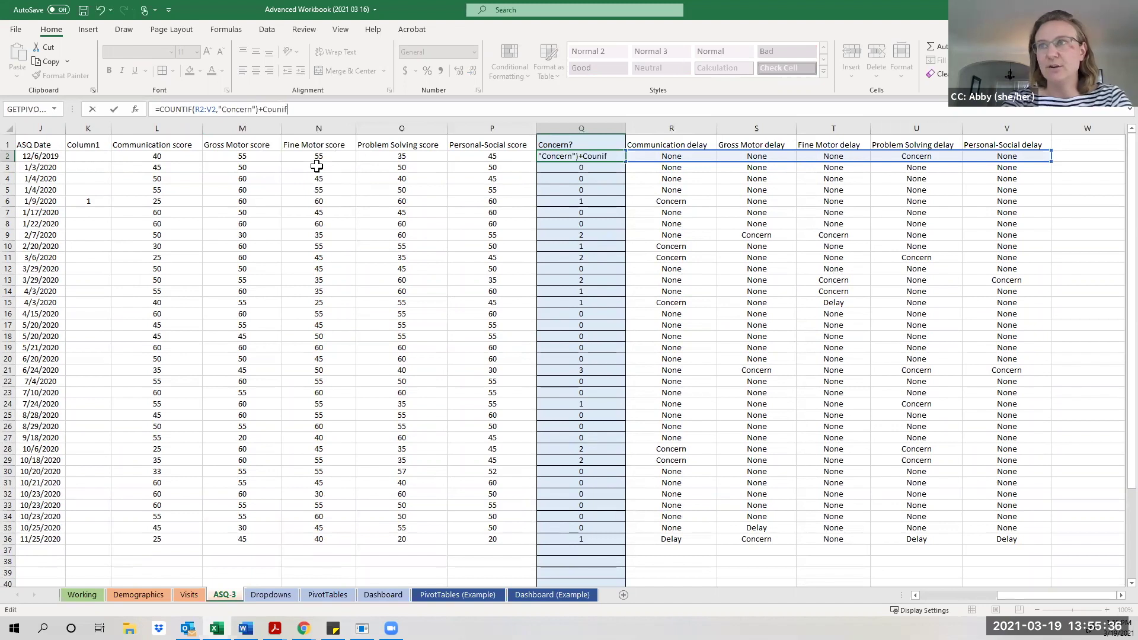
type("(")
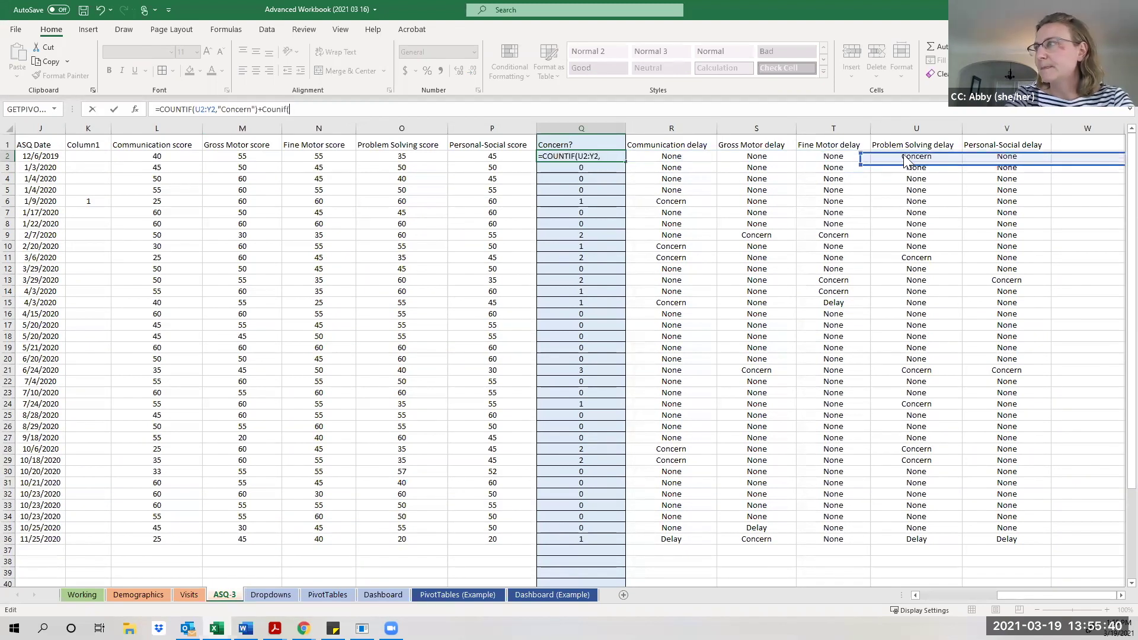
left_click(290, 110)
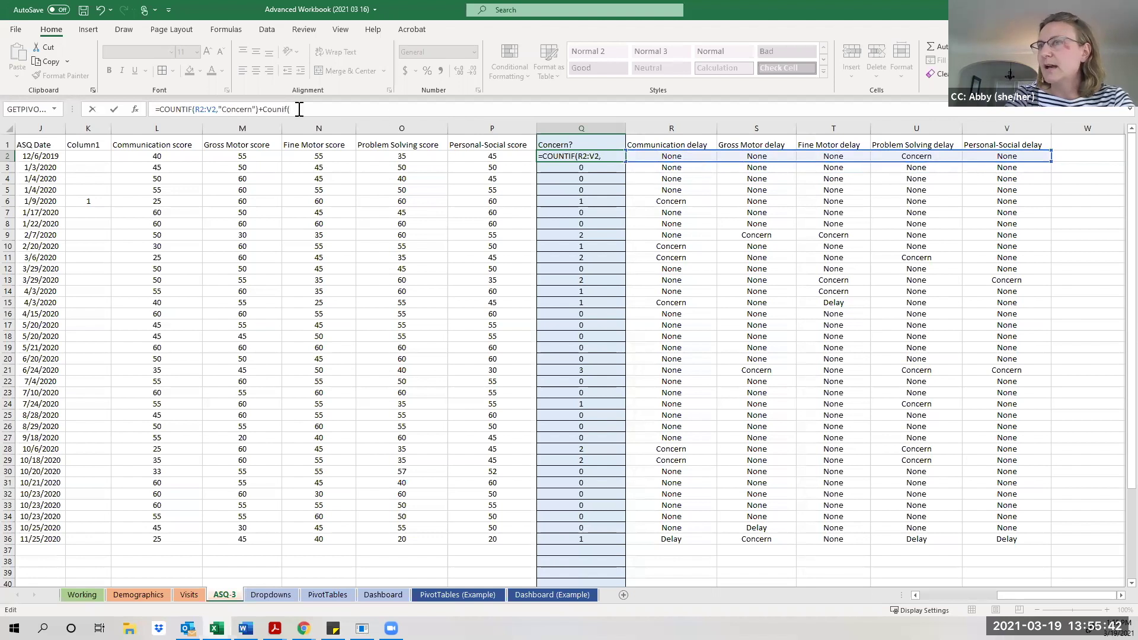
type("R")
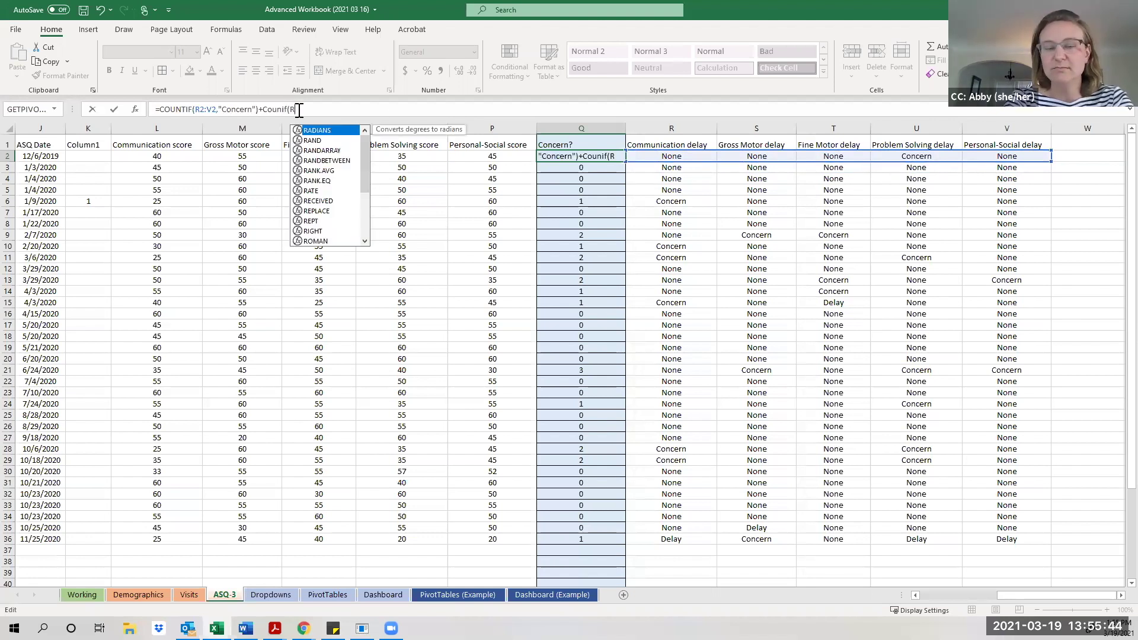
type("2")
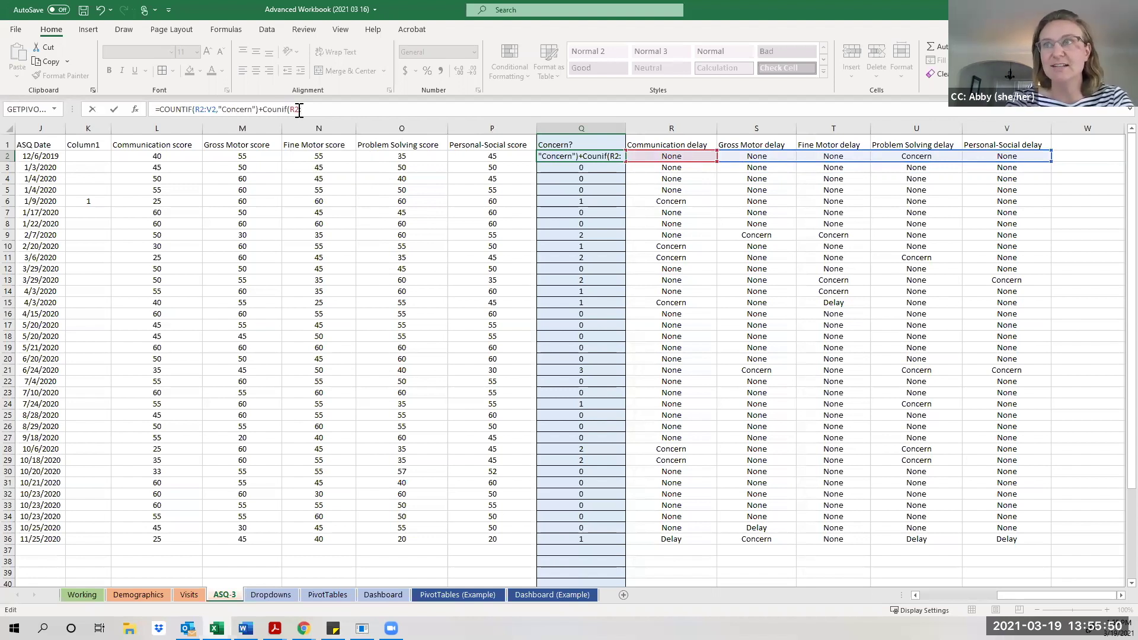
type(":V")
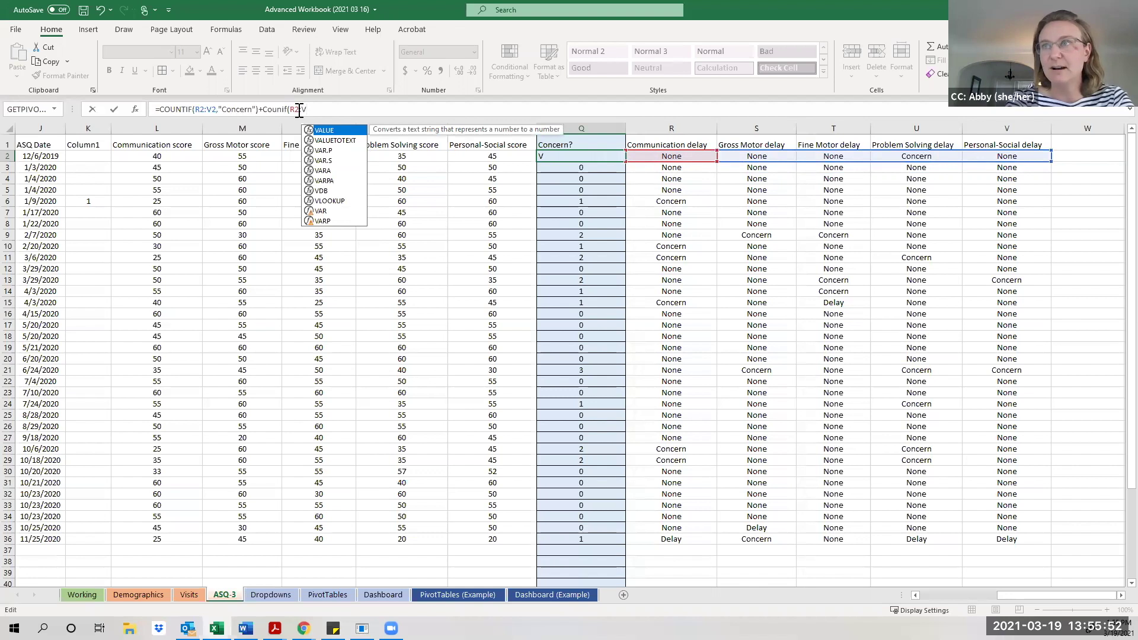
type("2")
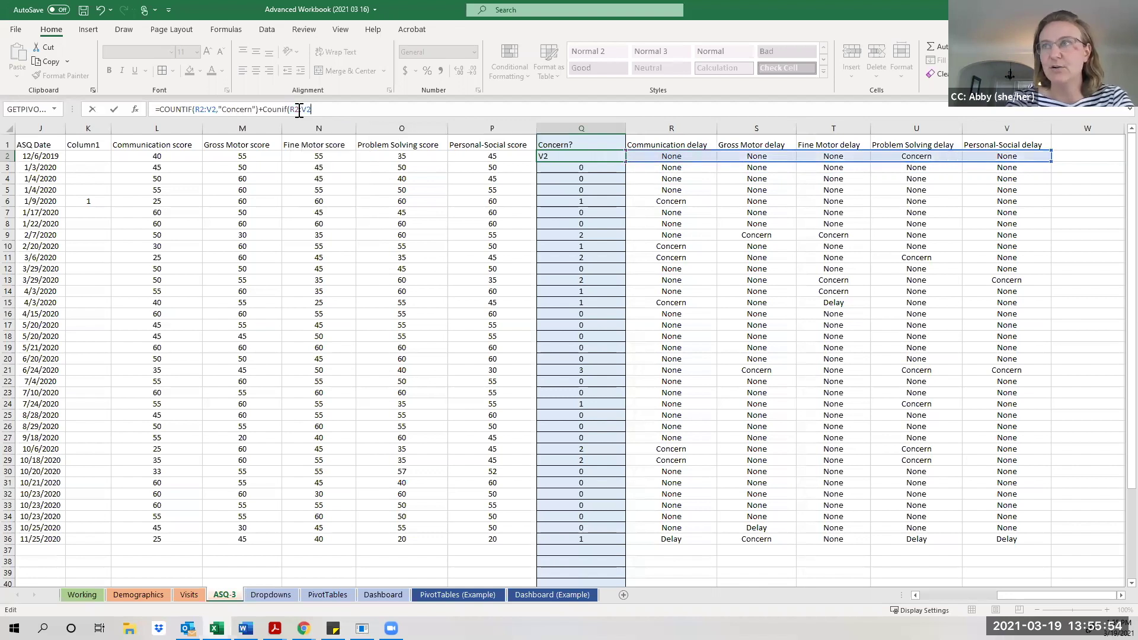
type(",\"D")
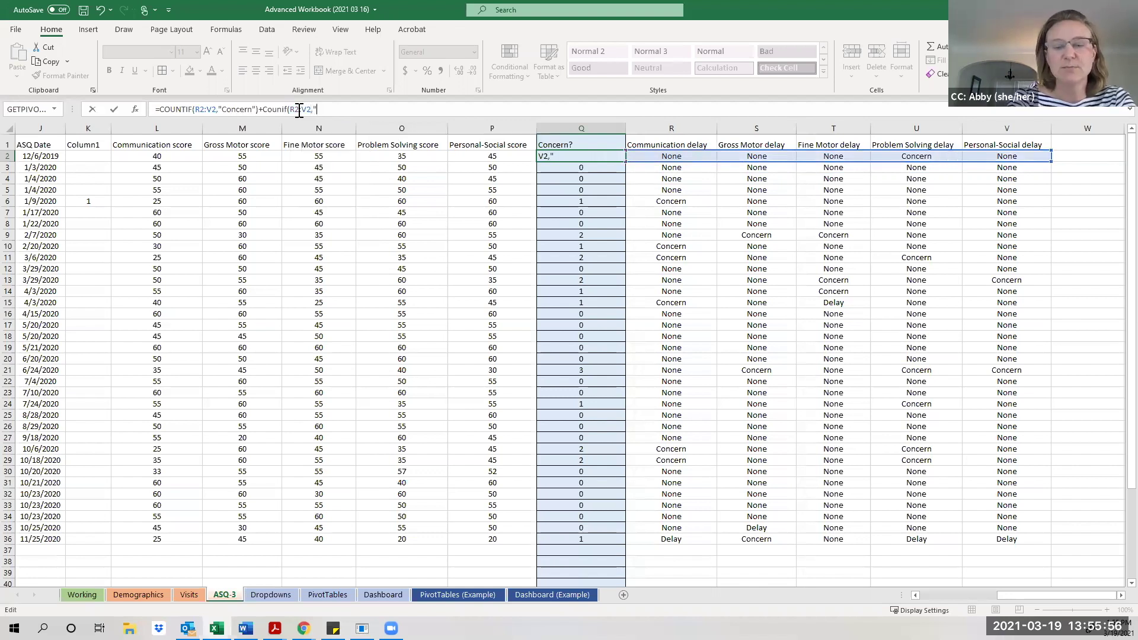
type("elay")
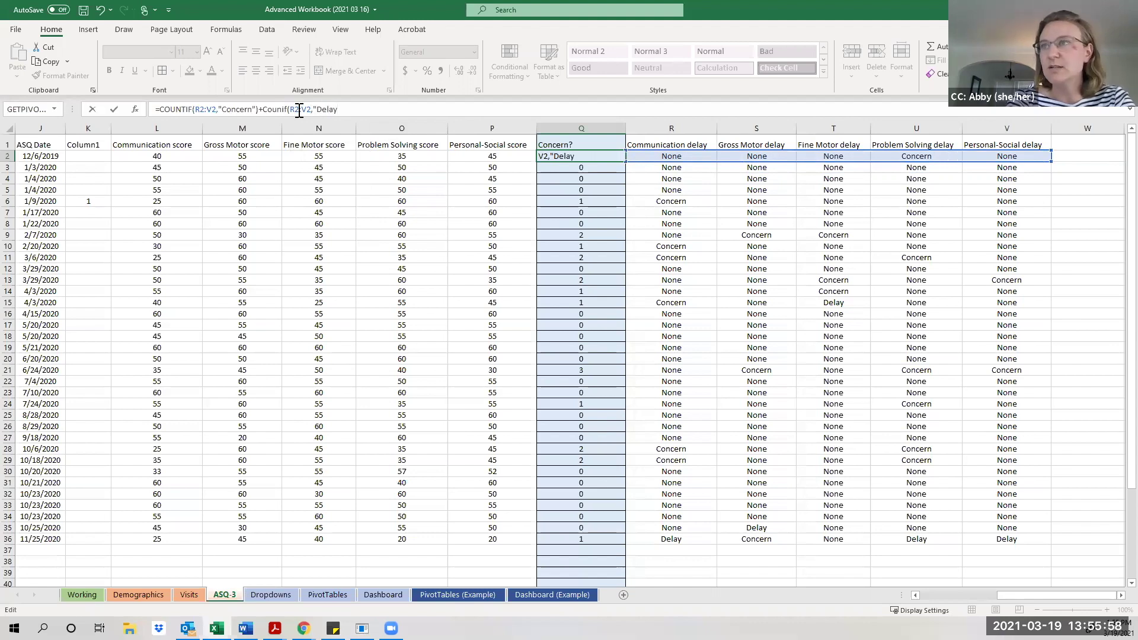
type("\")")
key("Return")
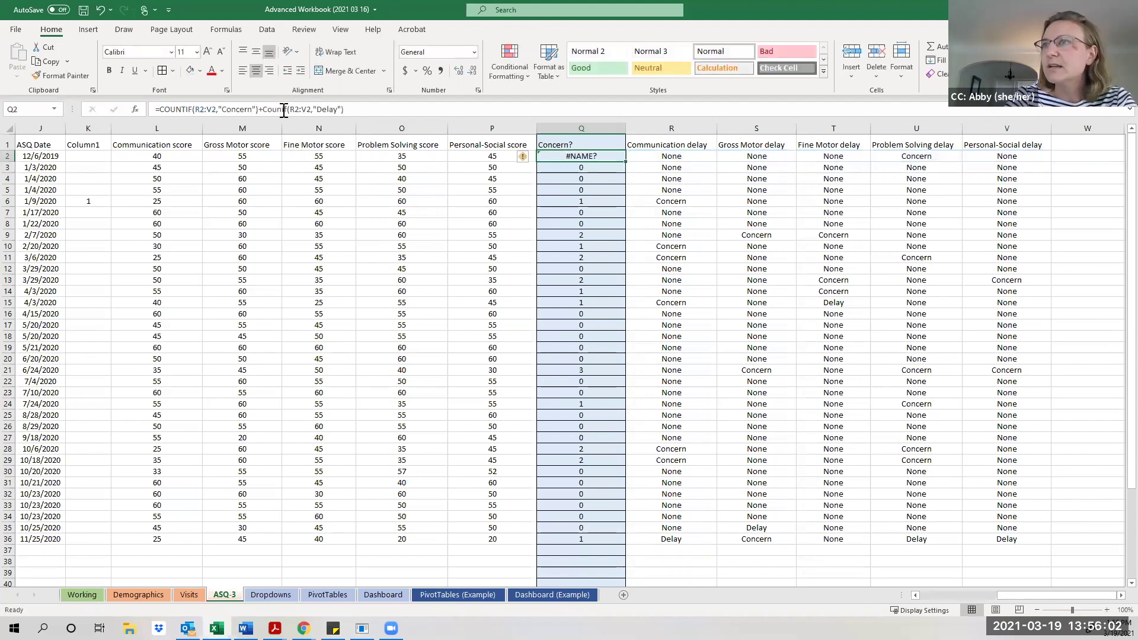
left_click(290, 112)
type("t")
key("Return")
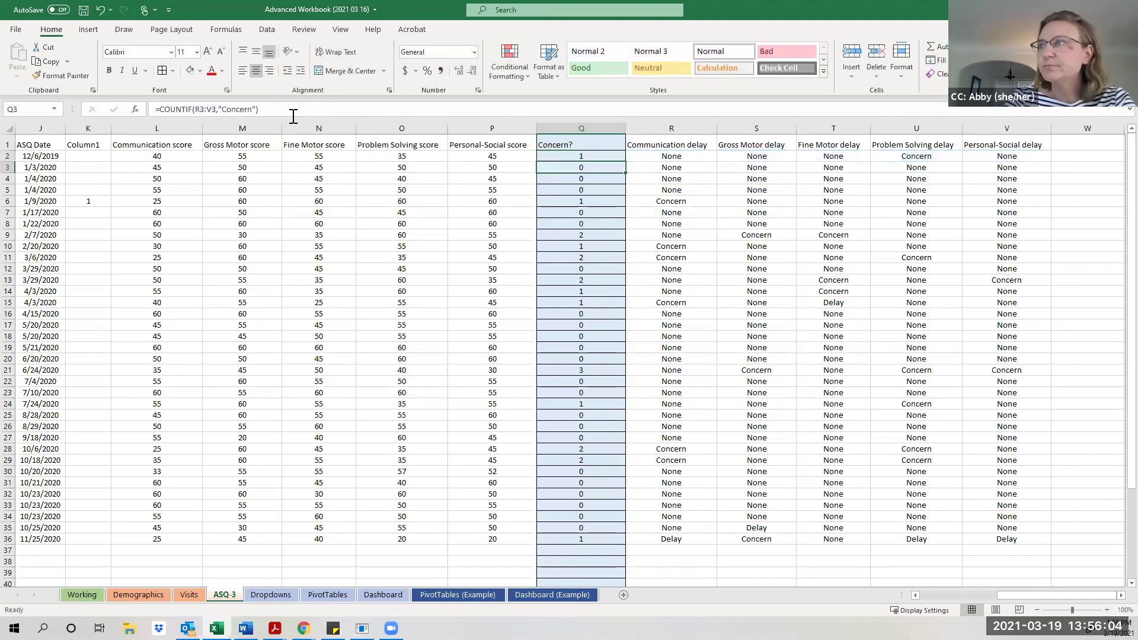
double_click(626, 161)
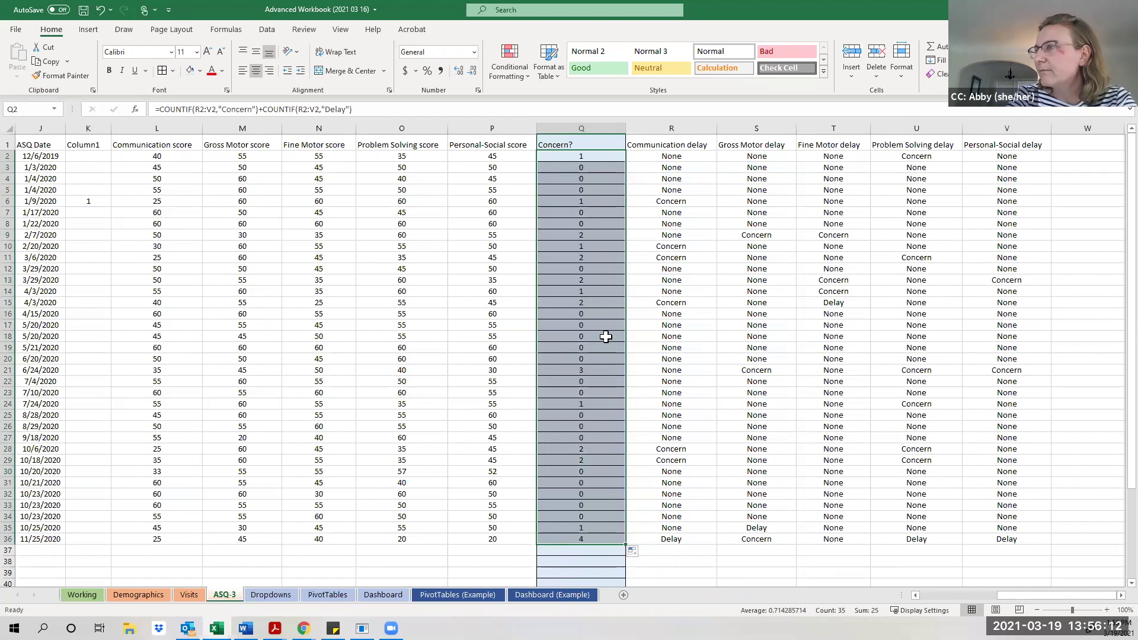
left_click(595, 303)
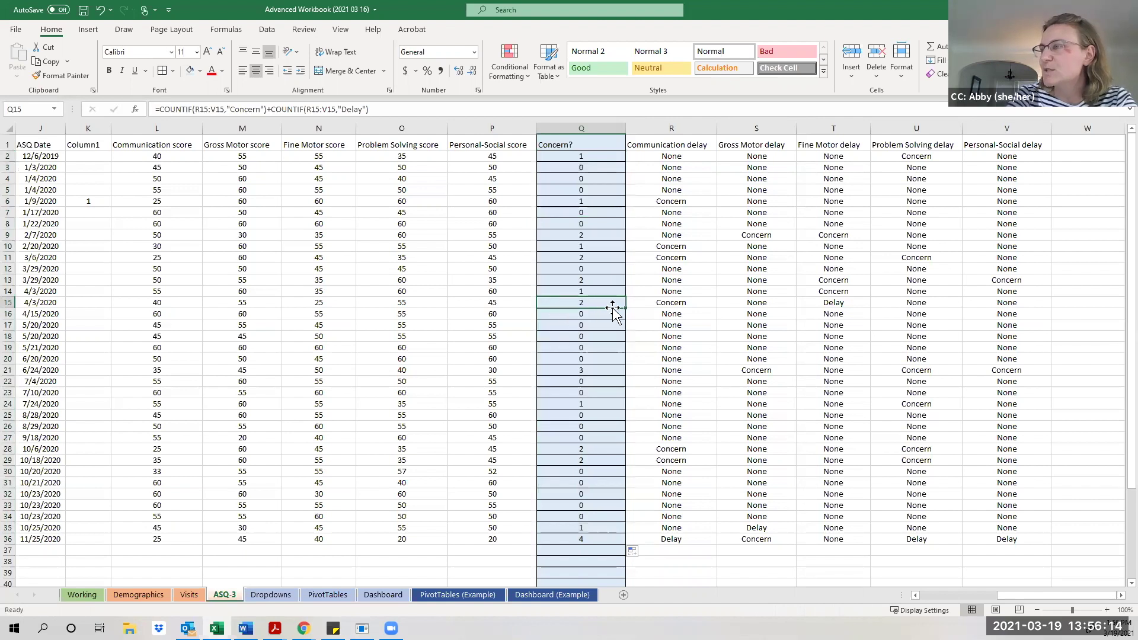
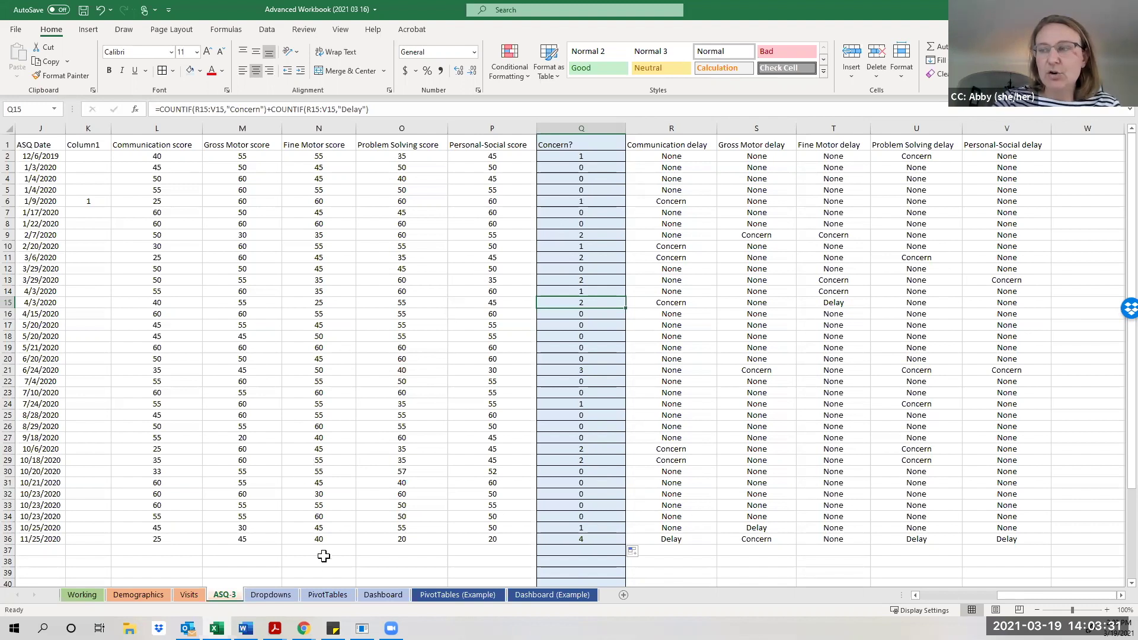
Go to the PivotTables sheet with its empty Caseload and Demographics headings.
left_click(314, 596)
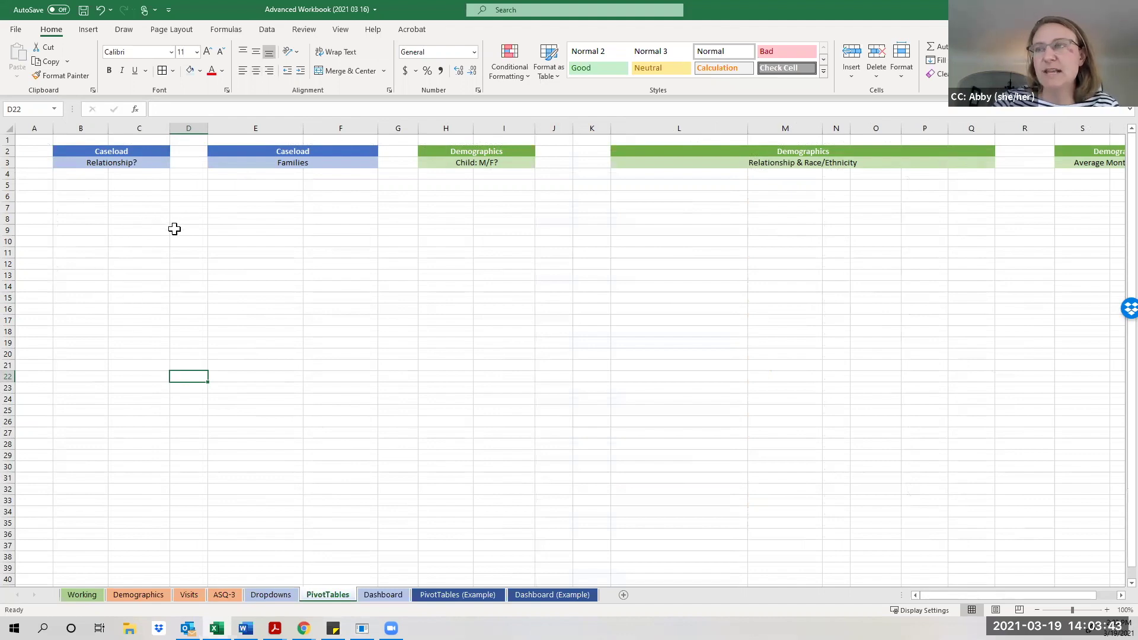
left_click(122, 153)
left_click(124, 162)
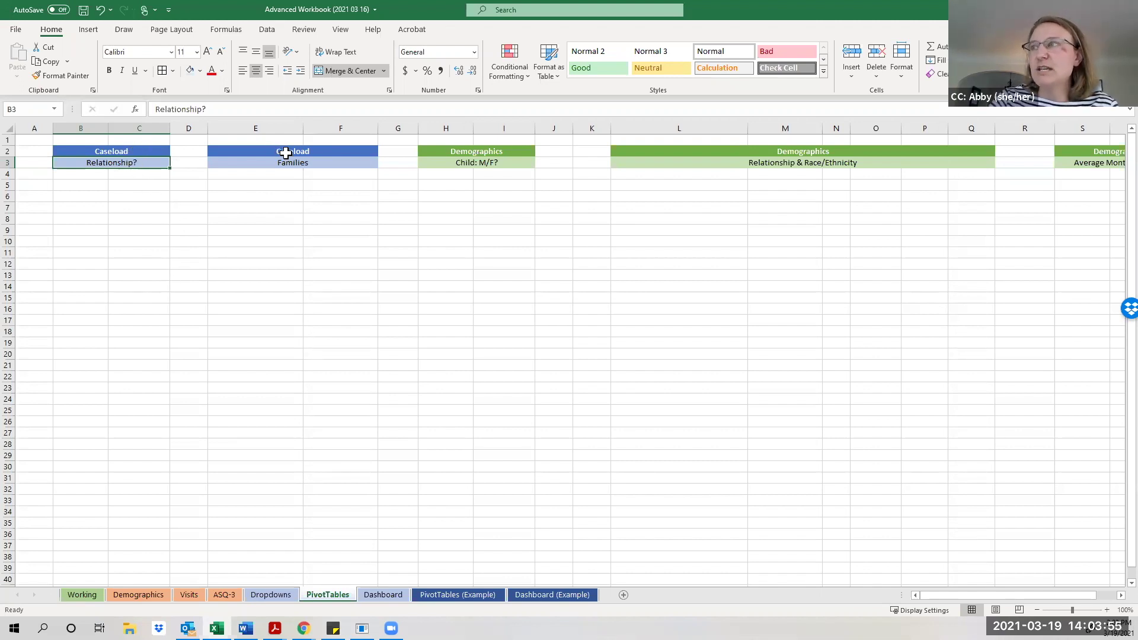
left_click(479, 154)
left_click(481, 163)
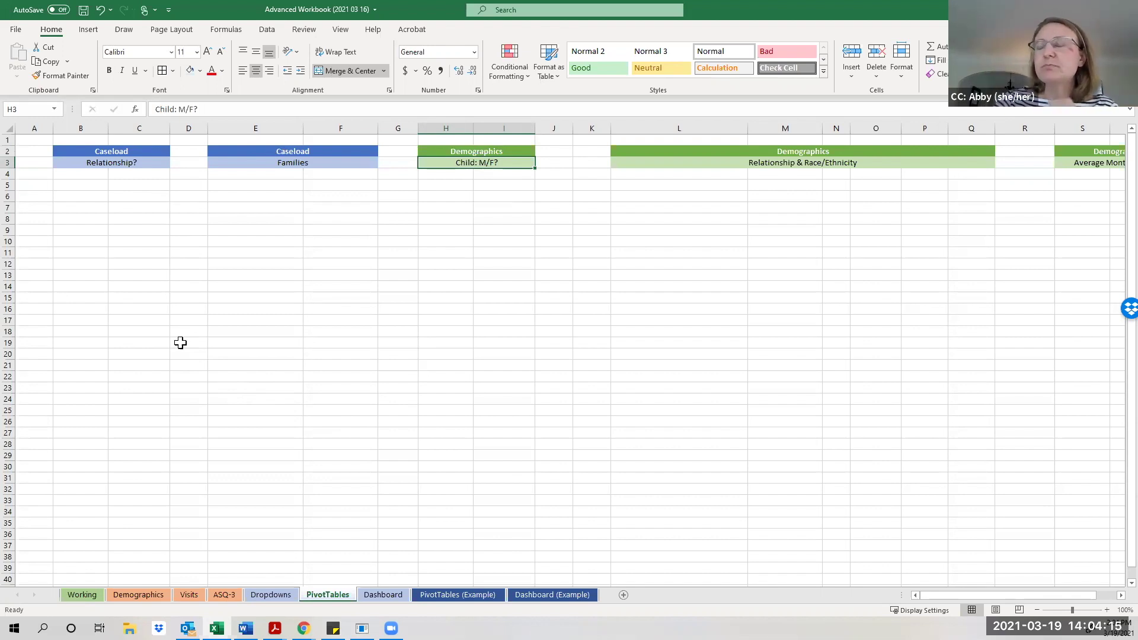
left_click(144, 160)
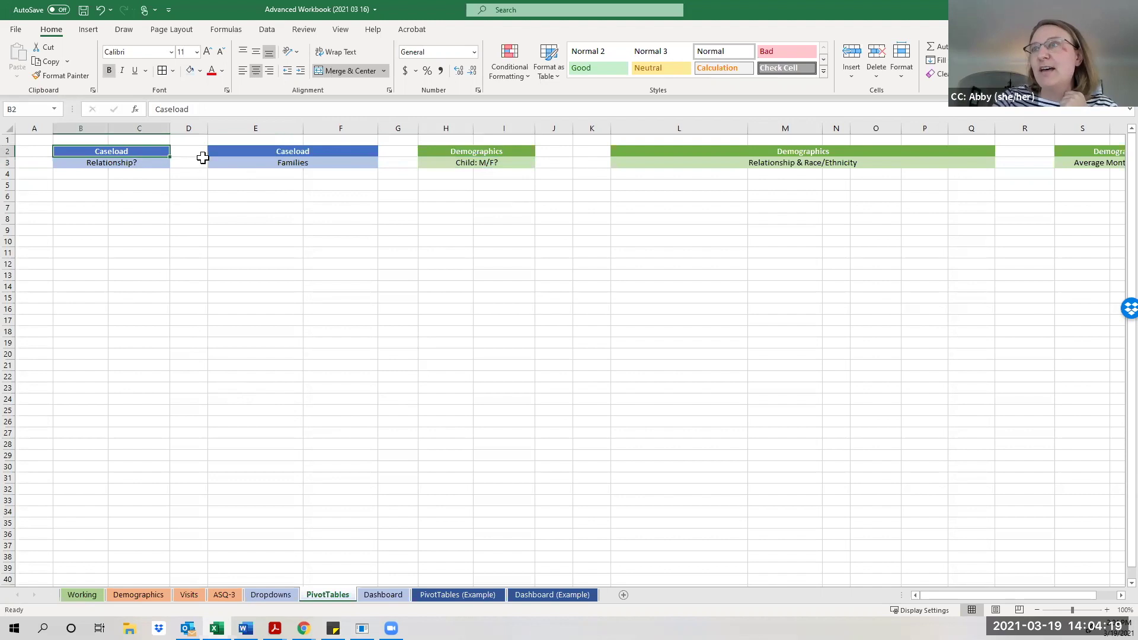
left_click_drag(145, 165, 136, 162)
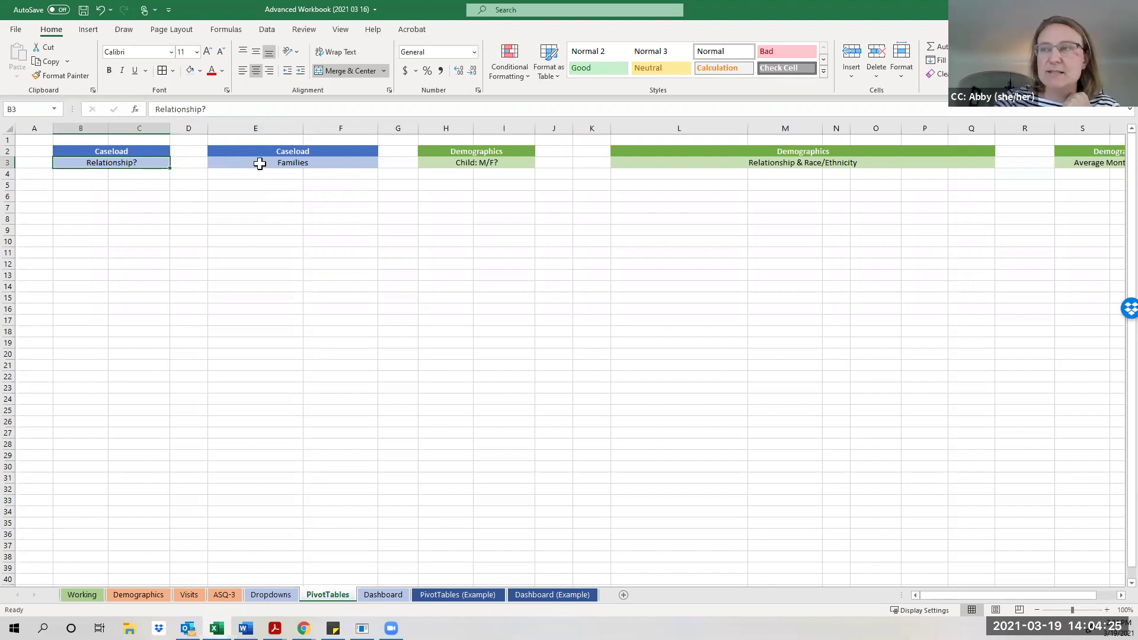
left_click(260, 164)
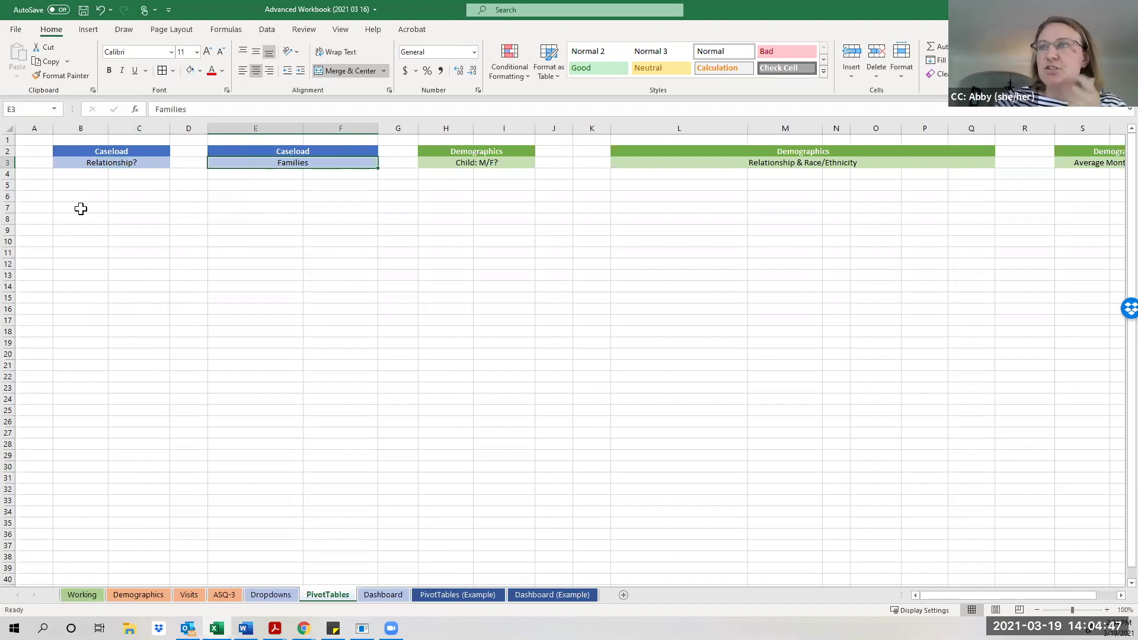
left_click(80, 208)
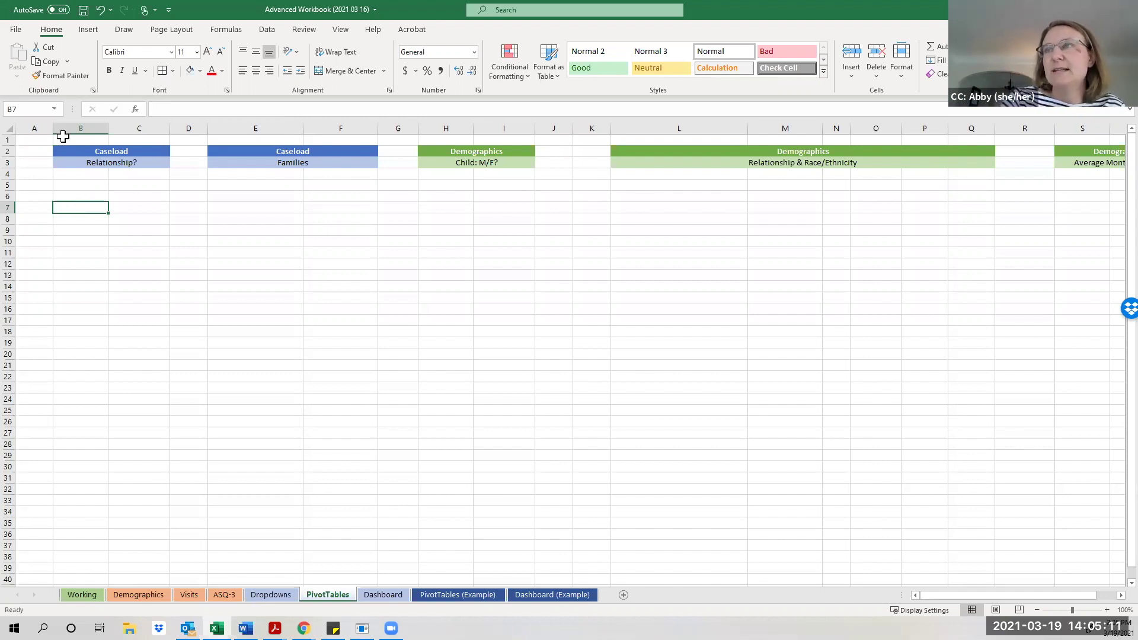
Start an Insert PivotTable at B7 that analyzes a table or range, ready for its source.
left_click(88, 30)
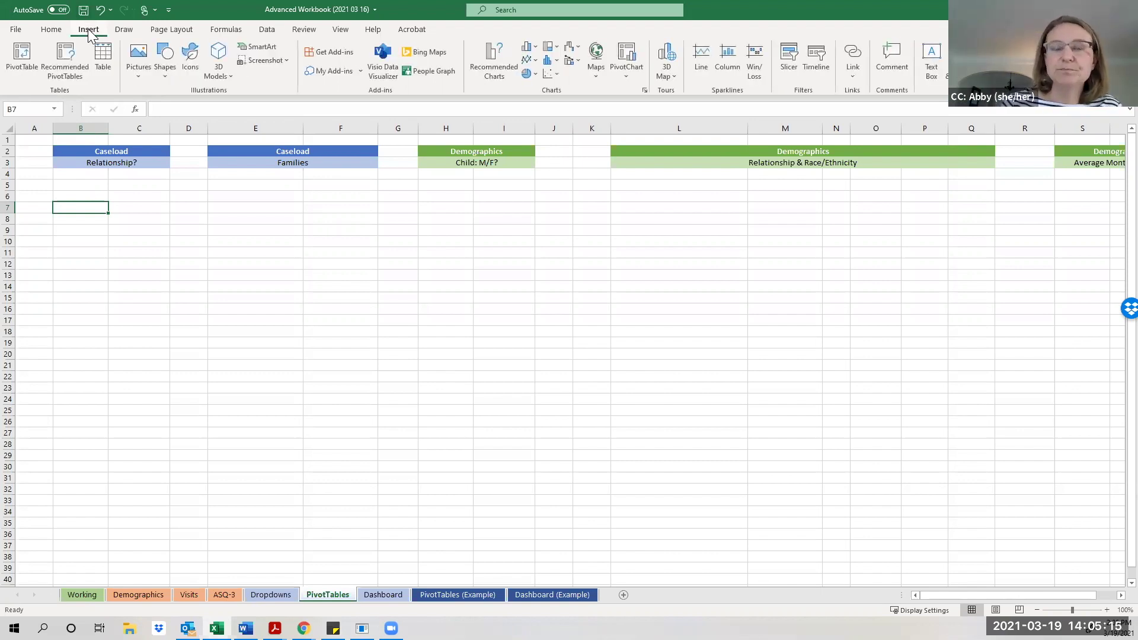
left_click(26, 56)
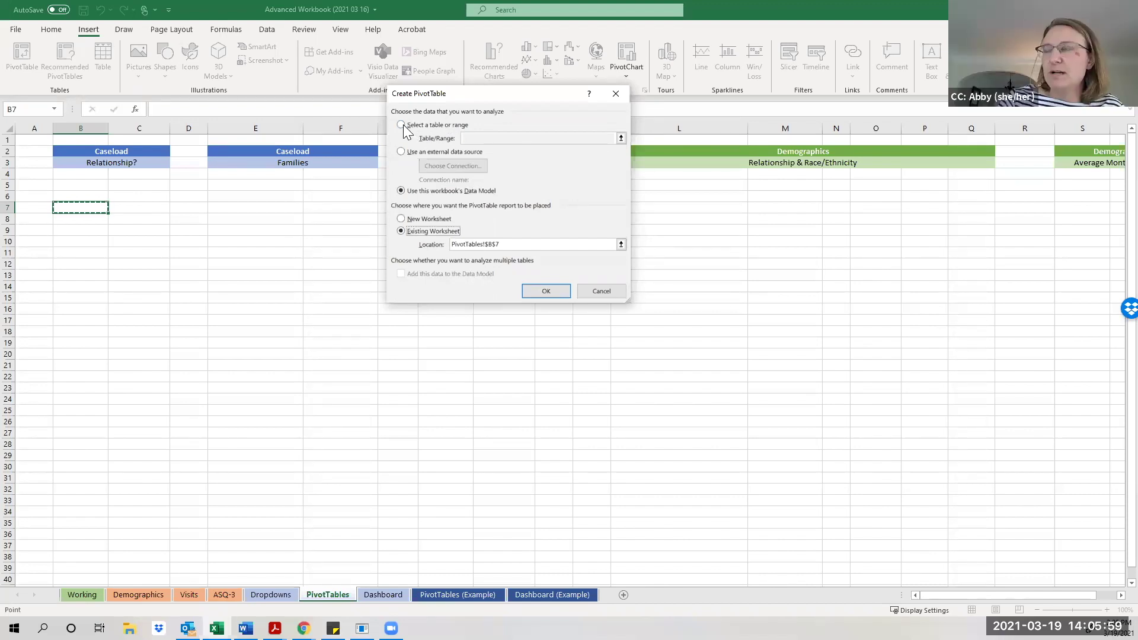
left_click(402, 125)
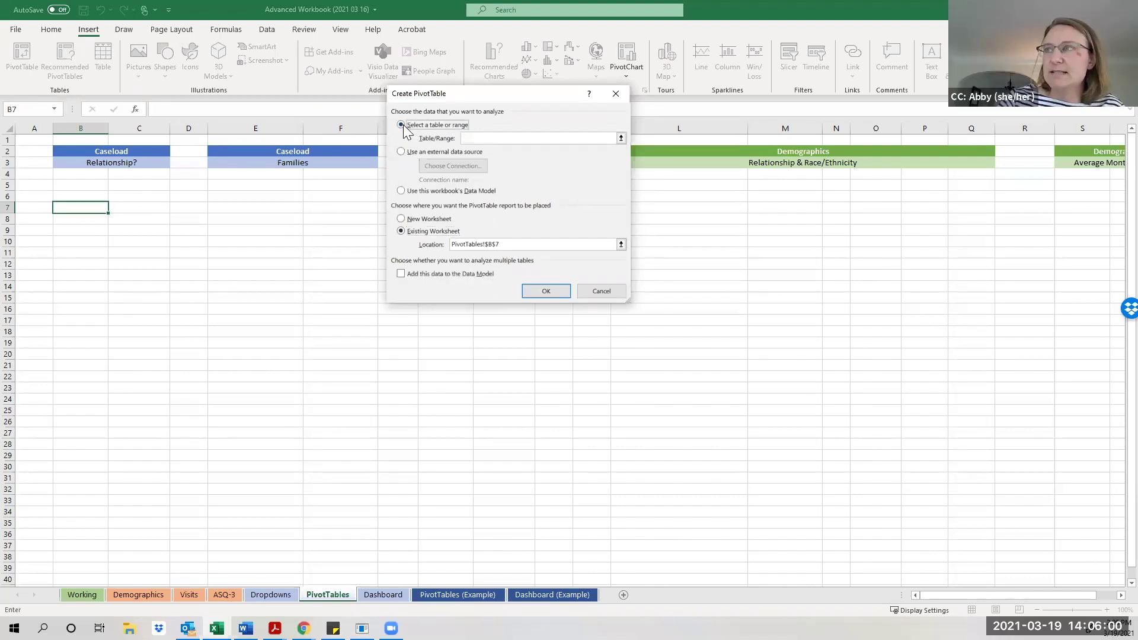
left_click(469, 140)
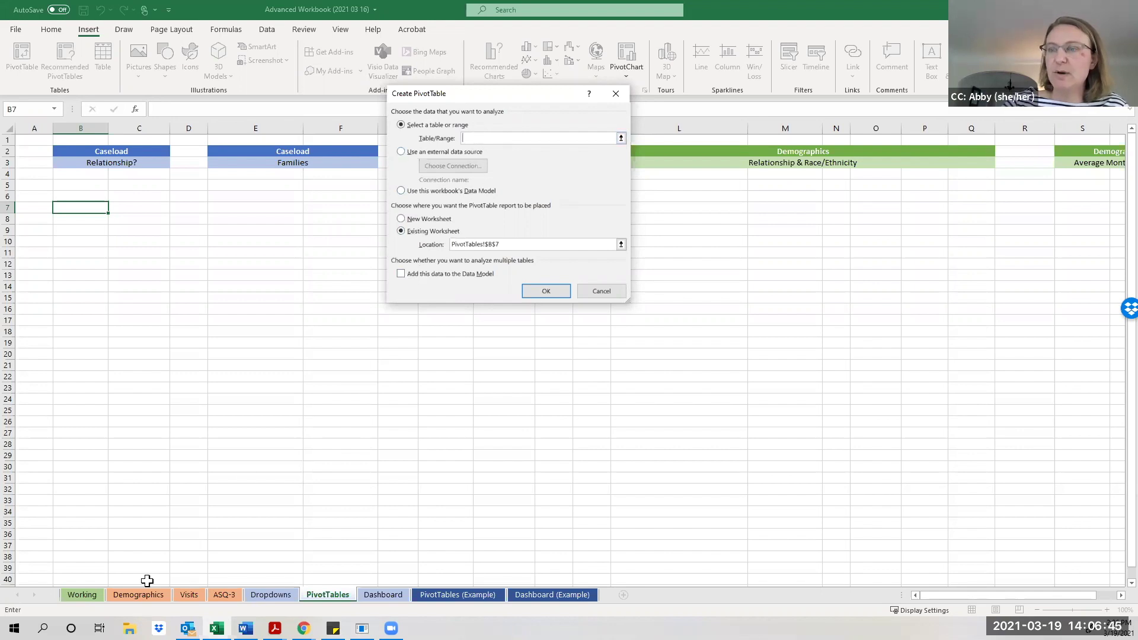
Create PivotTable1 at B7 using Working!$A:$X, columns A to X, as its source.
left_click(81, 595)
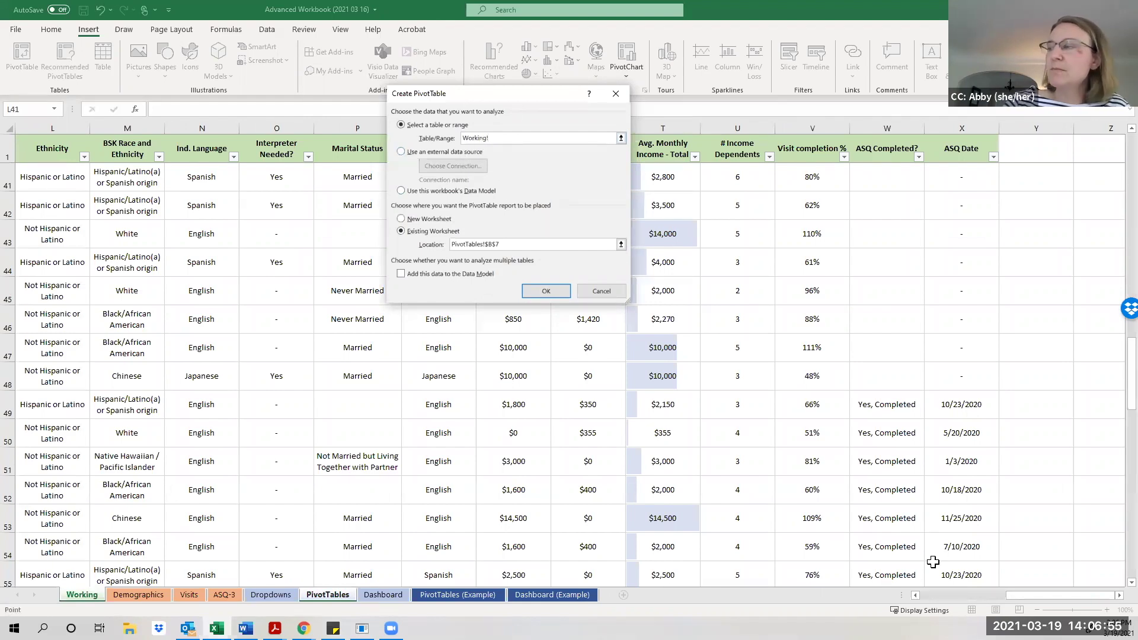
left_click_drag(1024, 598, 902, 601)
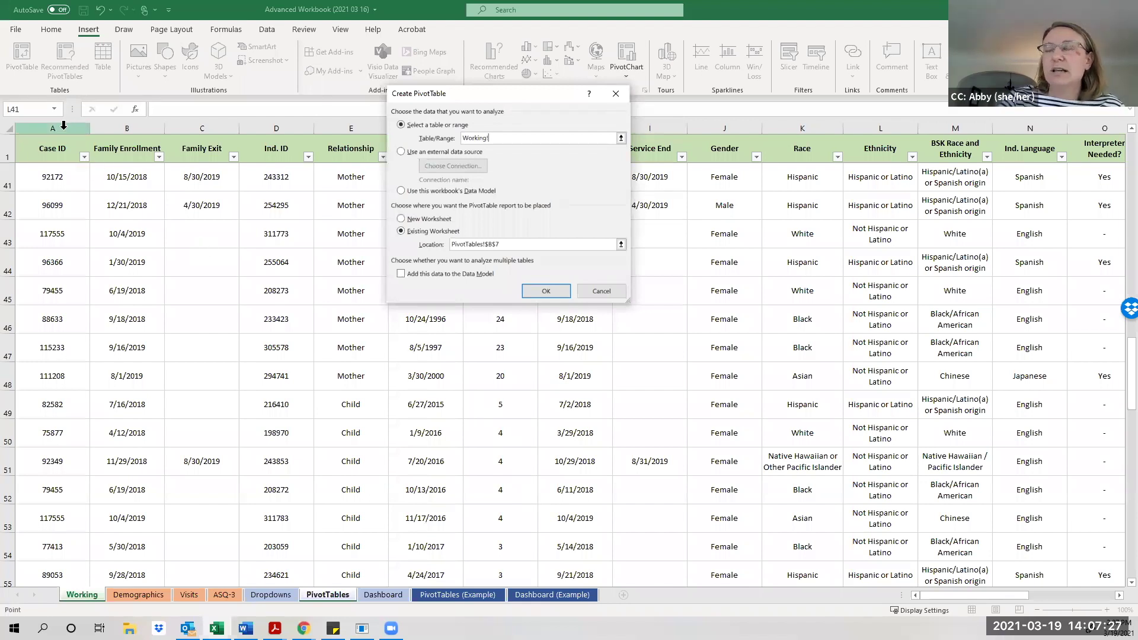
left_click_drag(60, 123, 688, 154)
left_click_drag(1116, 180, 952, 171)
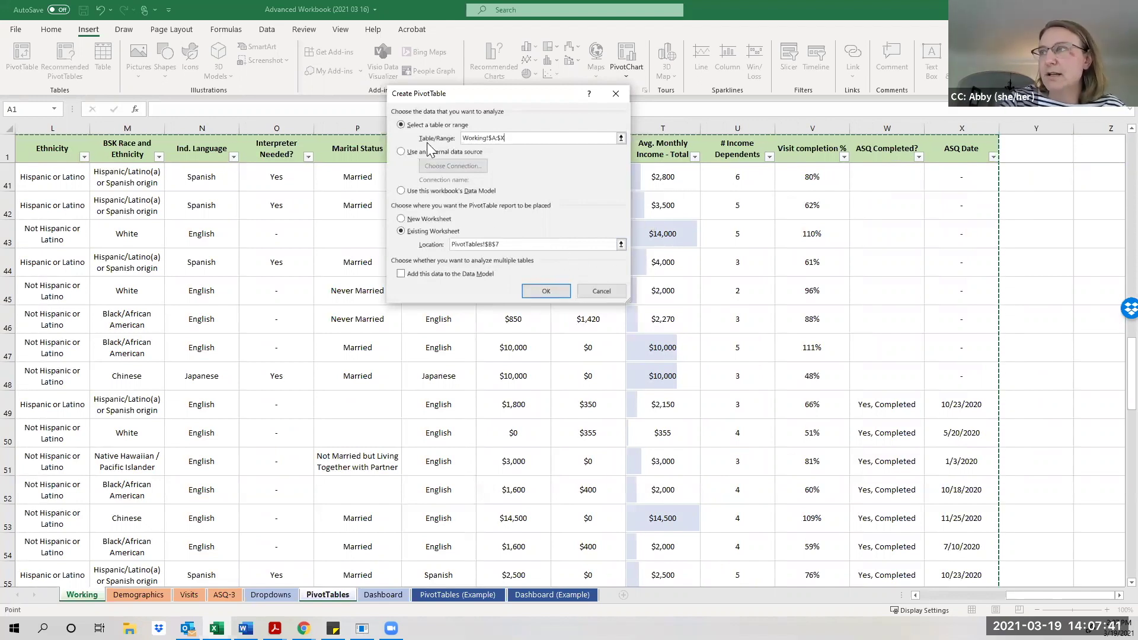
left_click(544, 291)
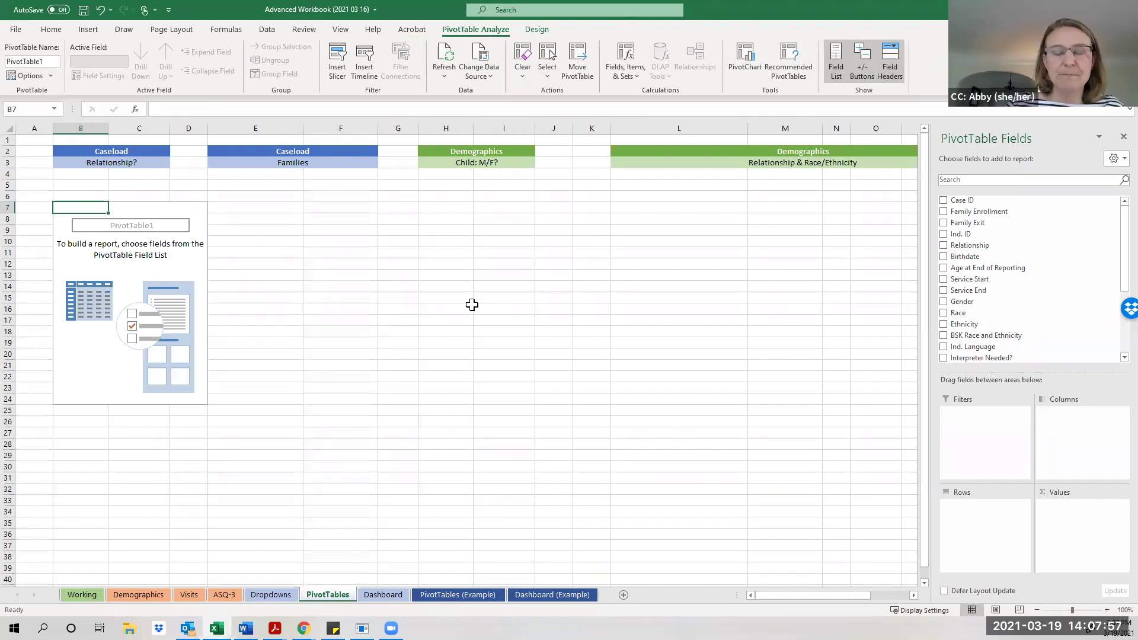
Reactivate PivotTable1 to show its field list, and review the PivotTable Analyze and Design tabs.
left_click(472, 305)
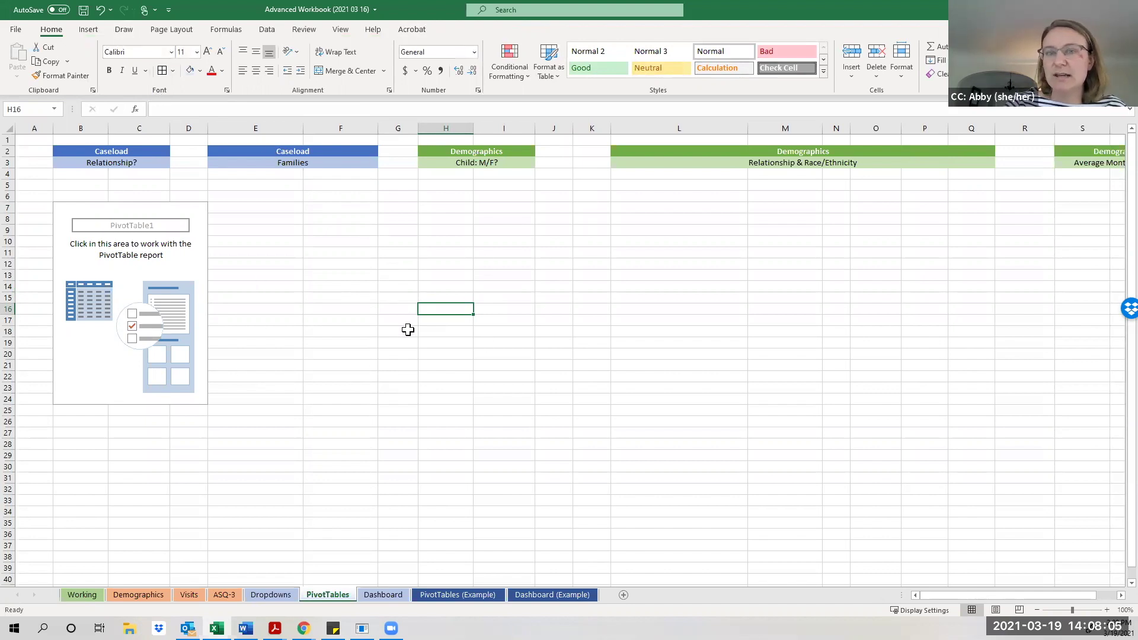
left_click(119, 287)
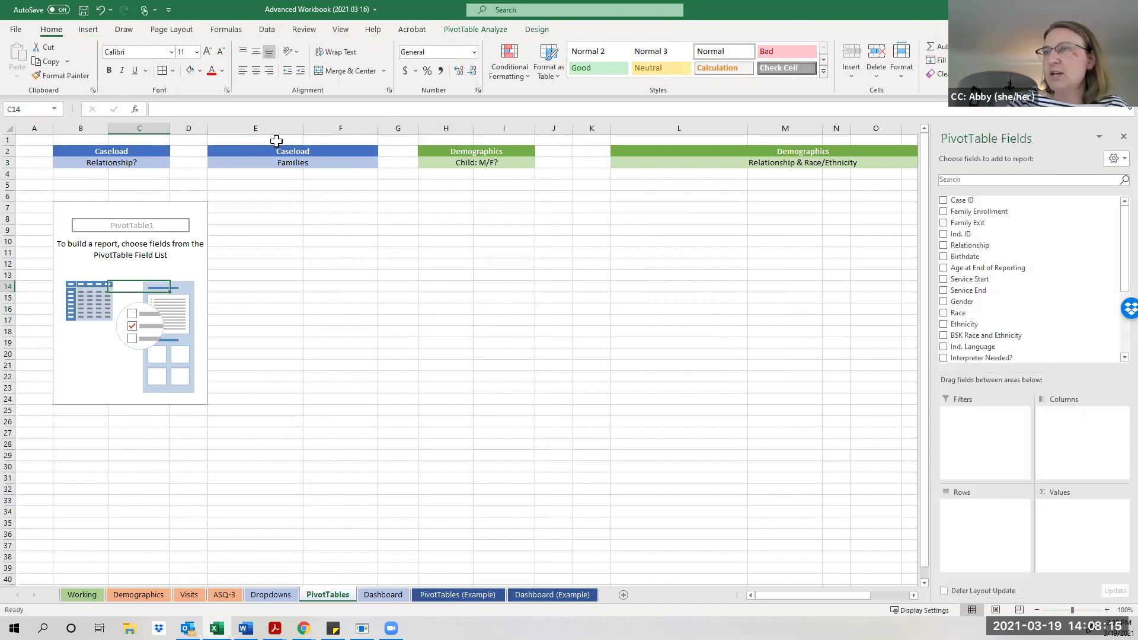
left_click(489, 32)
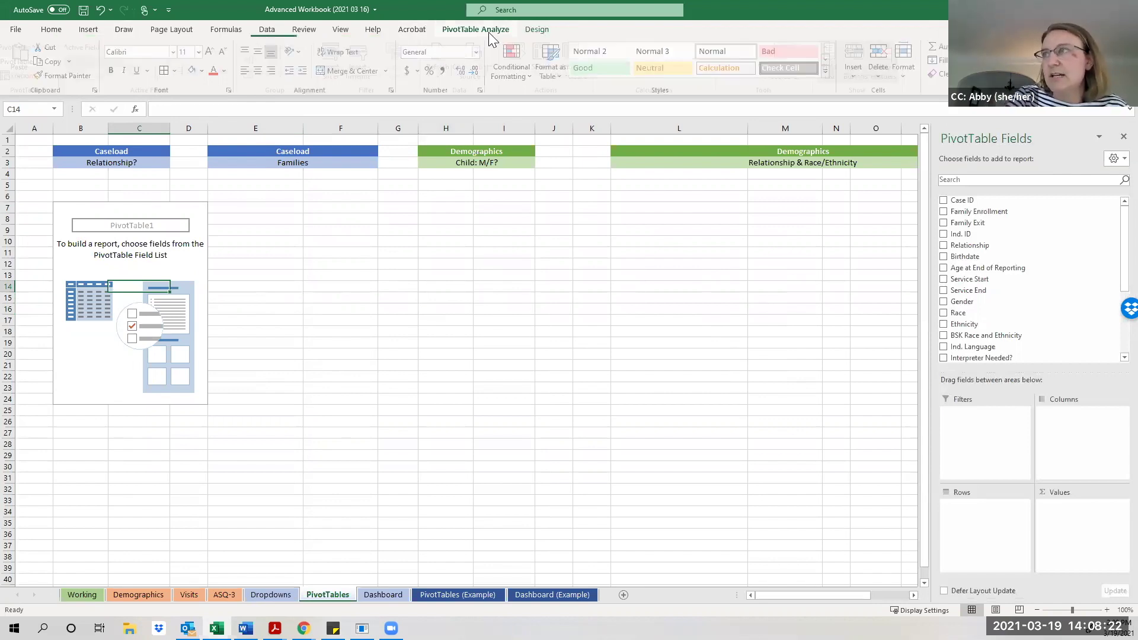
left_click(538, 31)
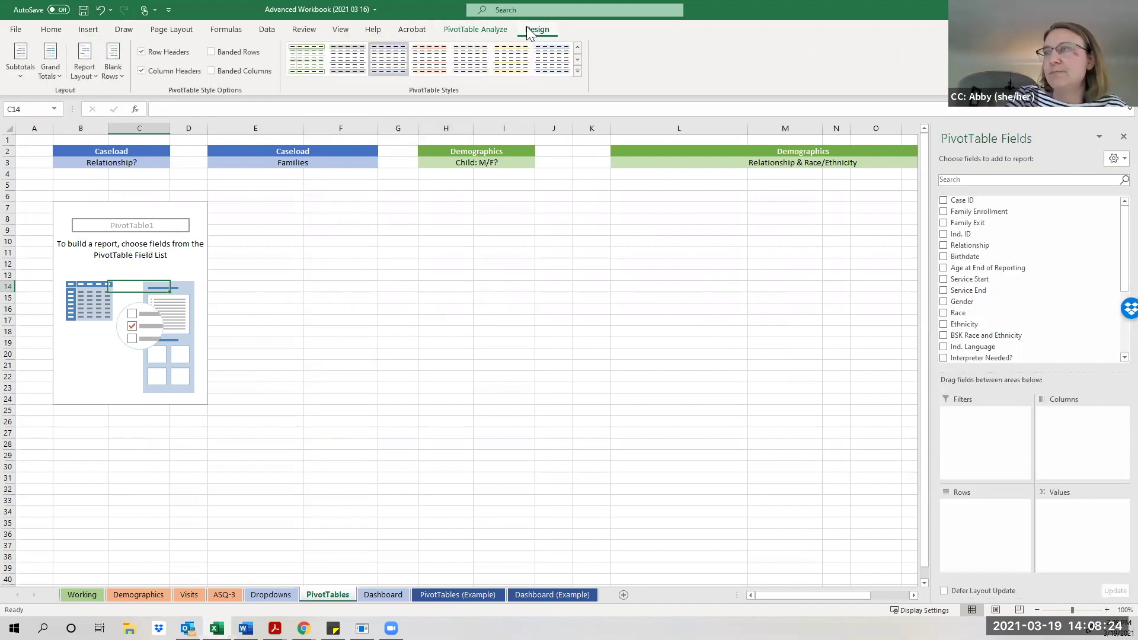
left_click(496, 32)
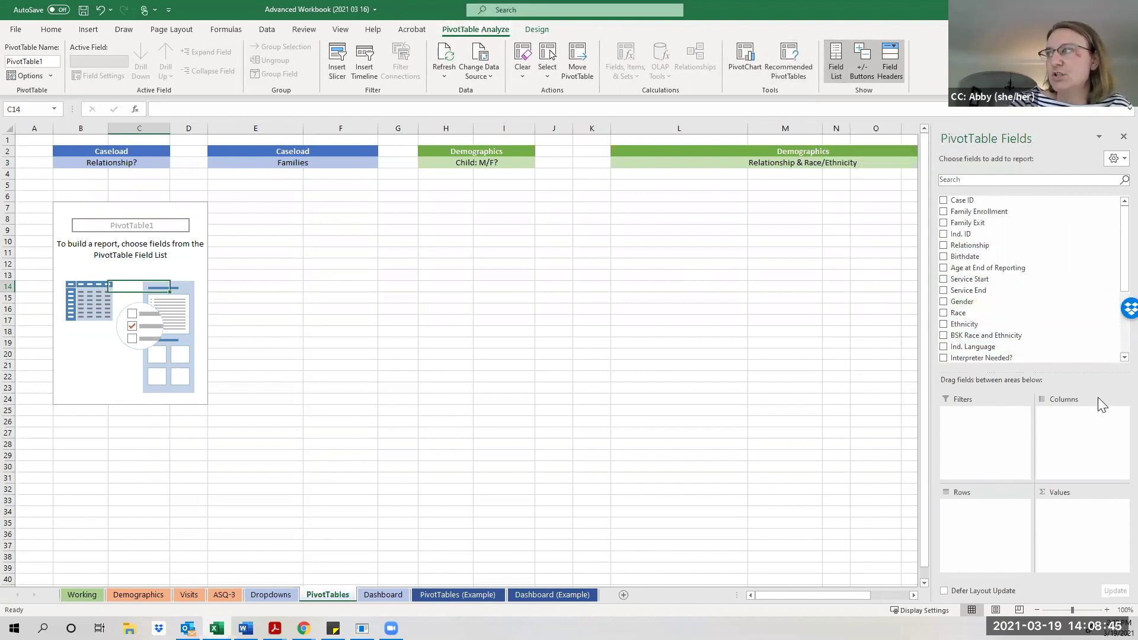
Resize the field list and put Relationship in Rows: Child, Father, Grandparent, Mother, (blank).
left_click_drag(1050, 372, 1050, 357)
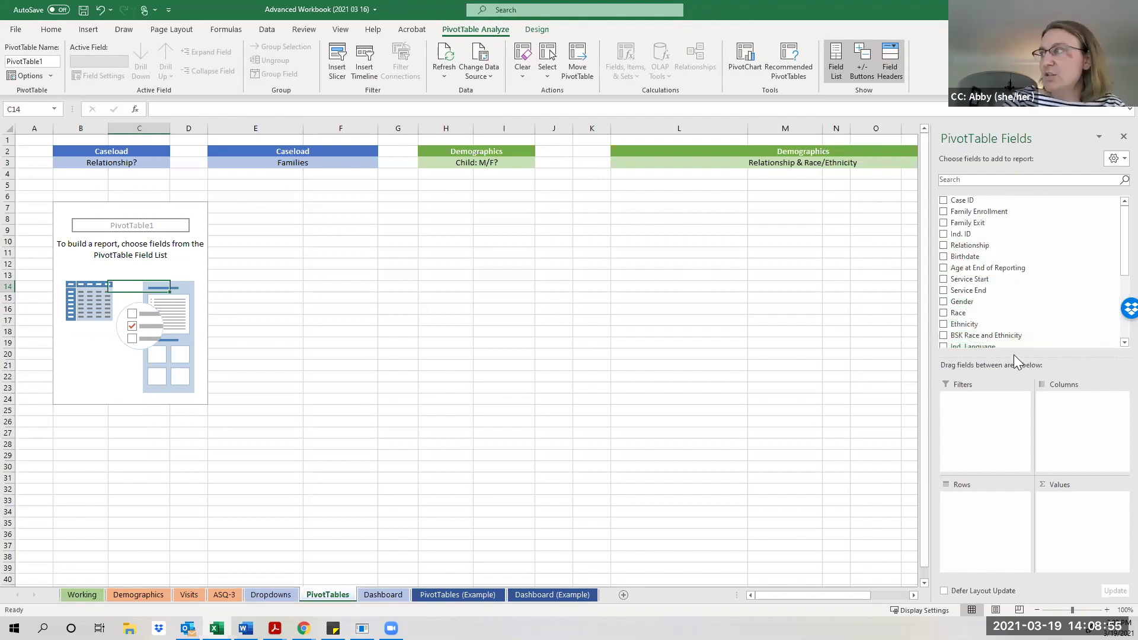
left_click_drag(1014, 351, 1016, 396)
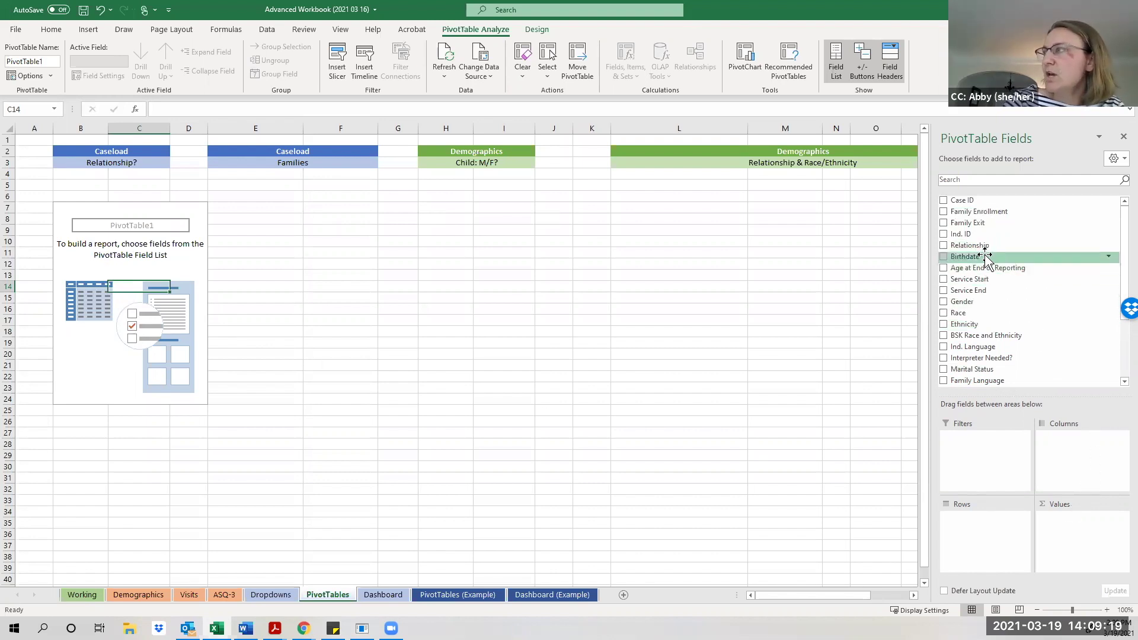
left_click_drag(985, 249, 978, 528)
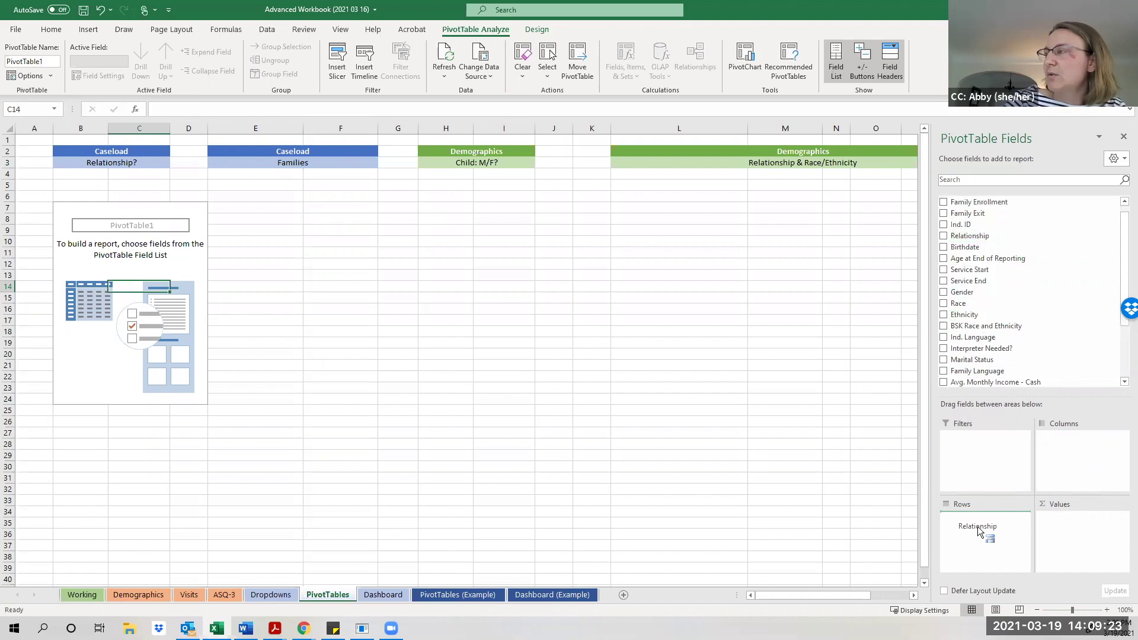
left_click_drag(977, 526, 977, 526)
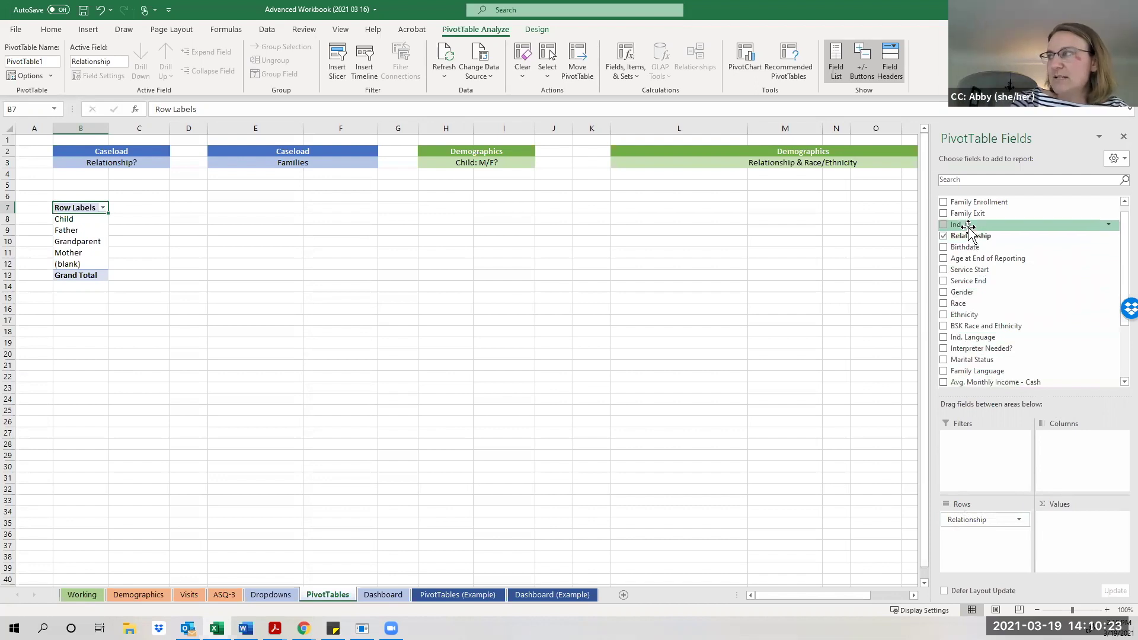
Add Ind. ID to Values as Sum of Ind. ID, totalling 20312810.
left_click_drag(968, 227, 1091, 535)
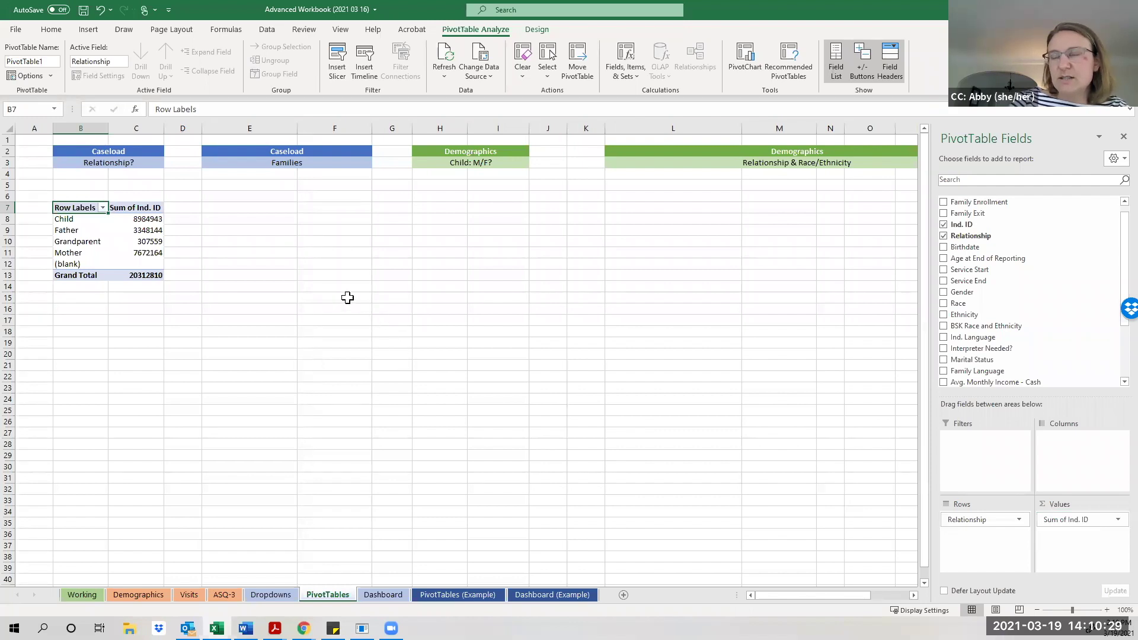
mouse_move(150, 247)
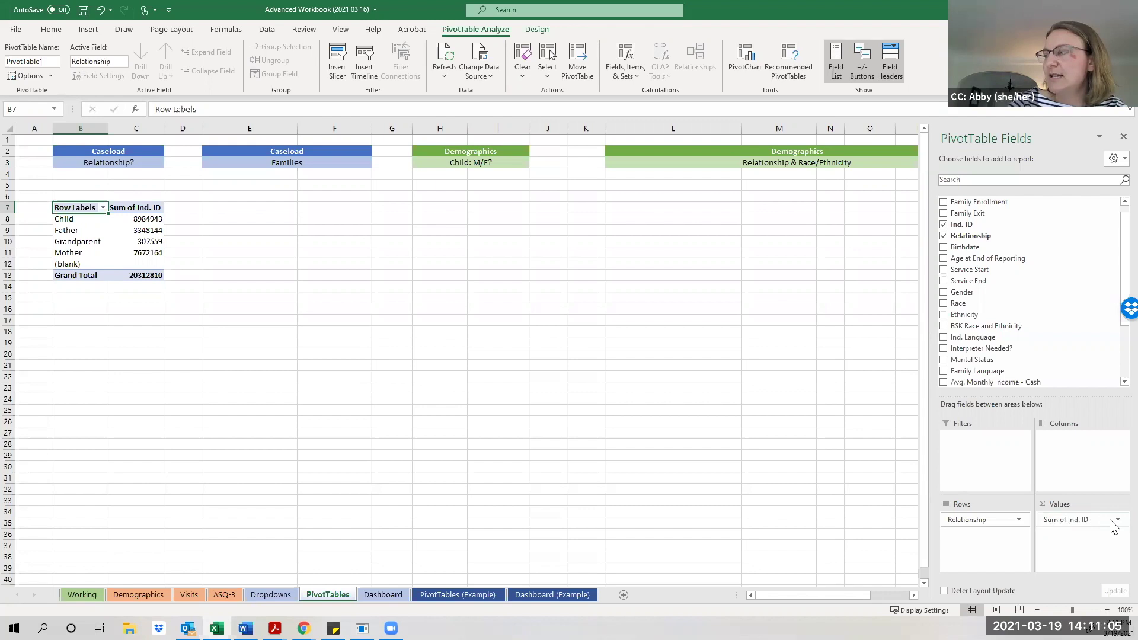
Summarize Ind. ID by Count: Child 37, Father 14, Grandparent 1, Mother 32, total 84.
left_click(1117, 520)
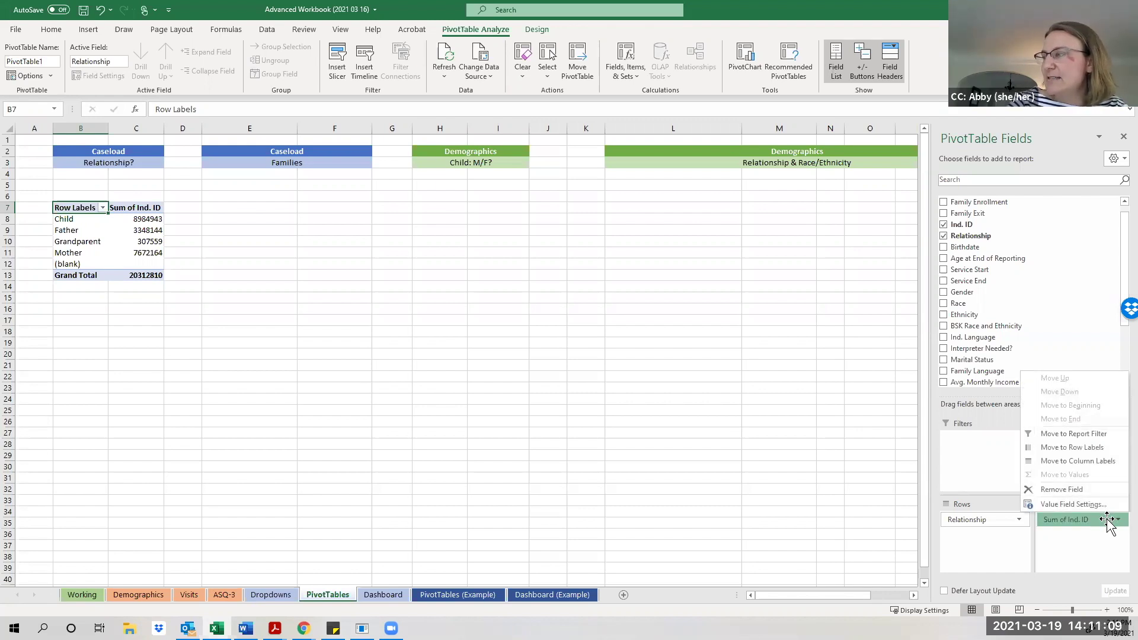
left_click(1073, 505)
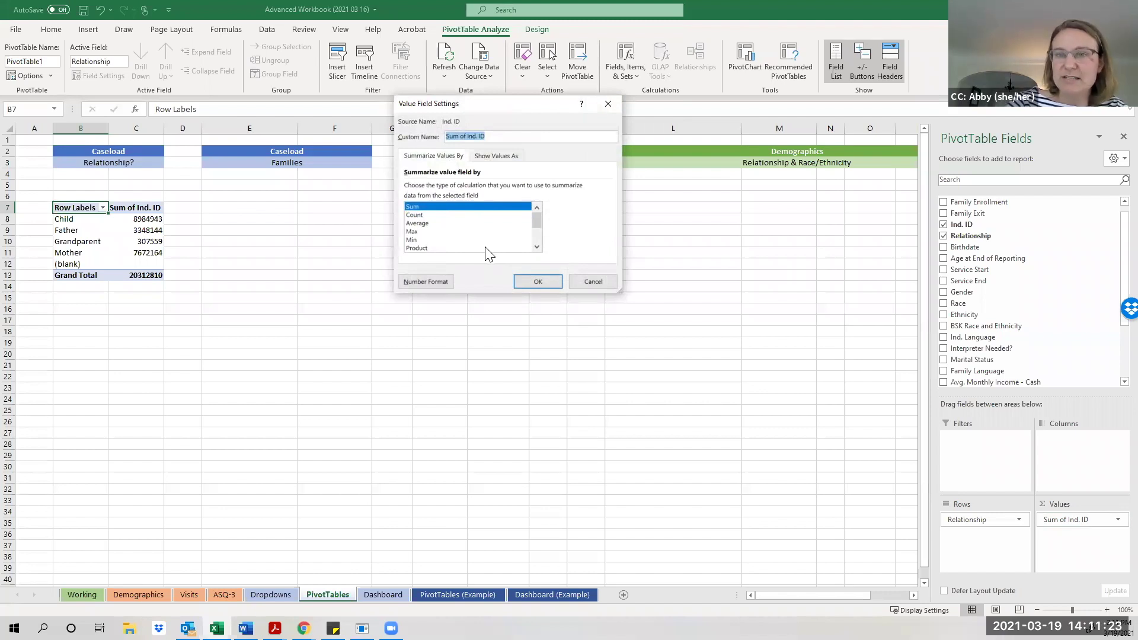
left_click(415, 215)
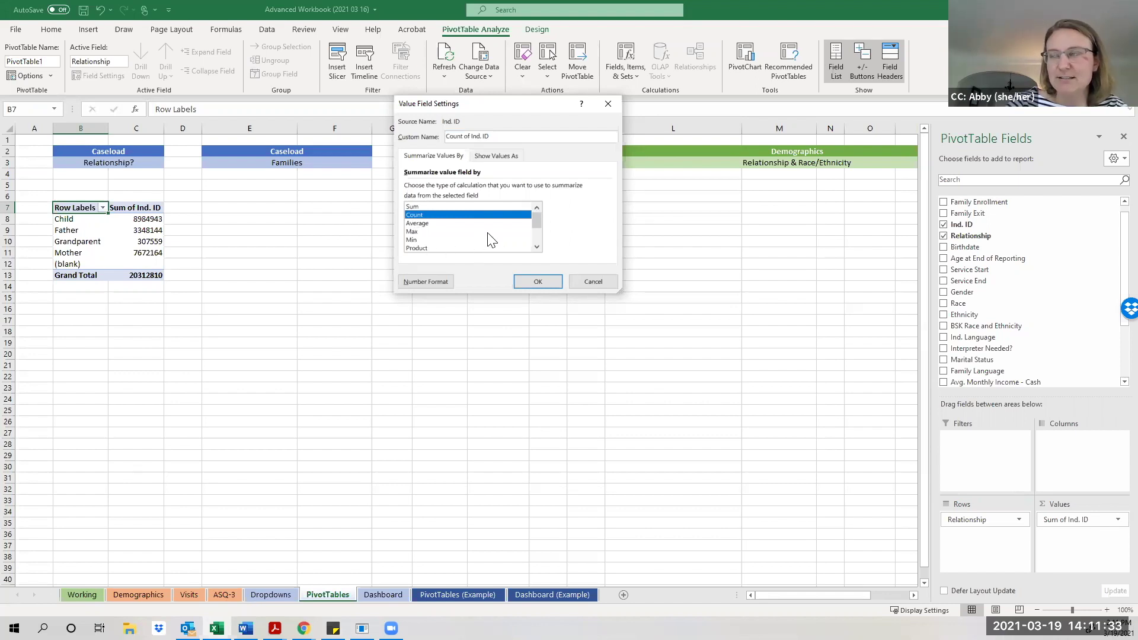
left_click(538, 282)
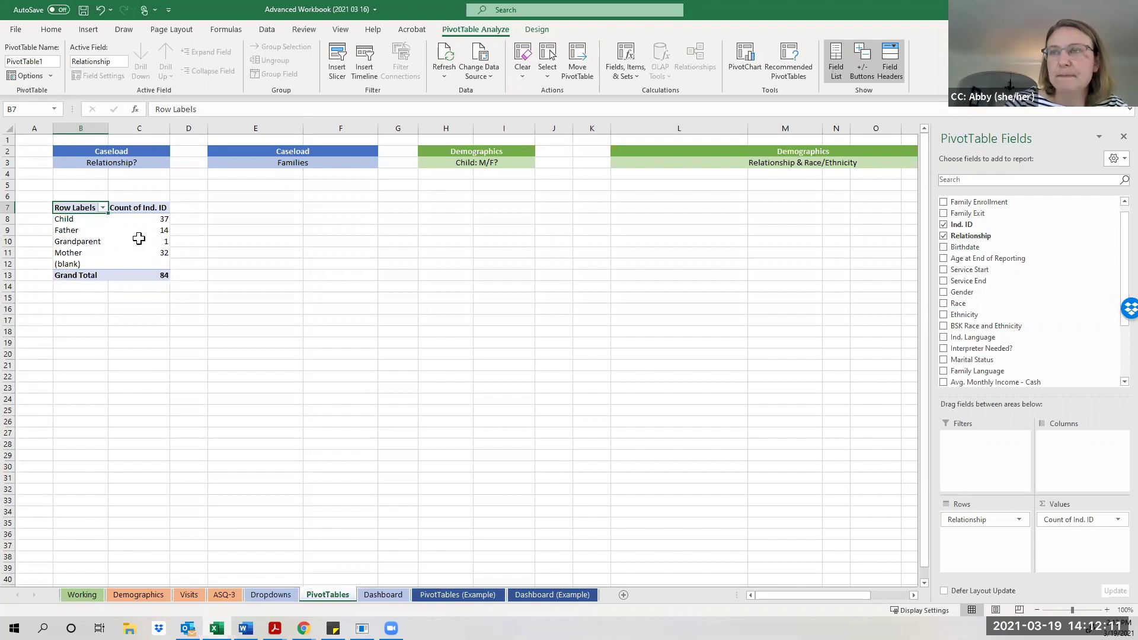
Open the Row Labels filter list for the Relationship field.
left_click(54, 264)
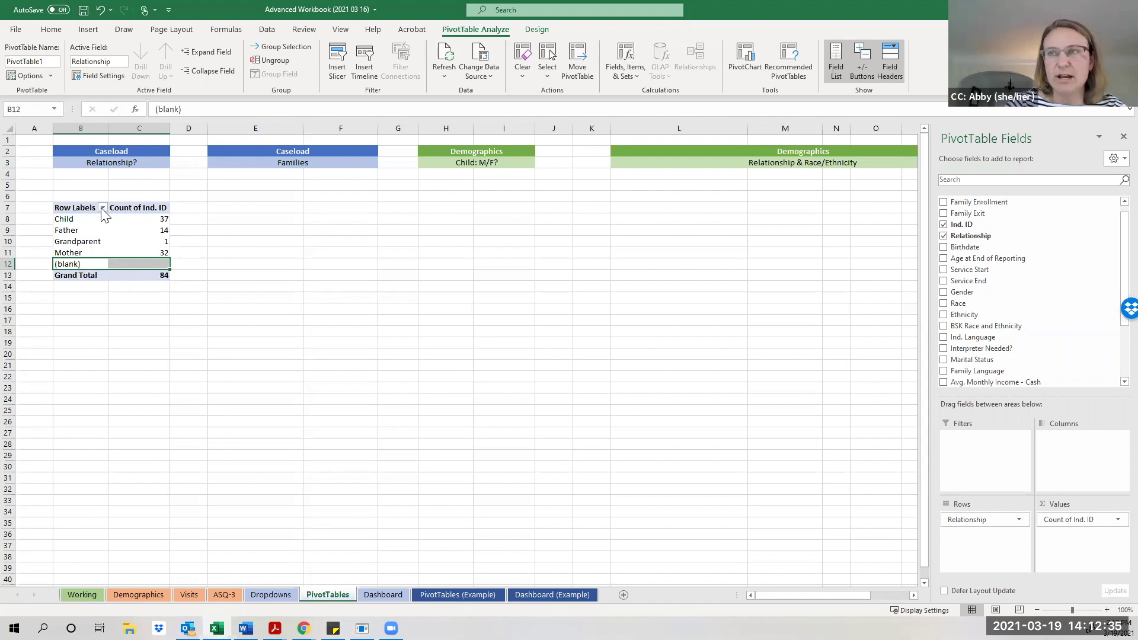
left_click(102, 208)
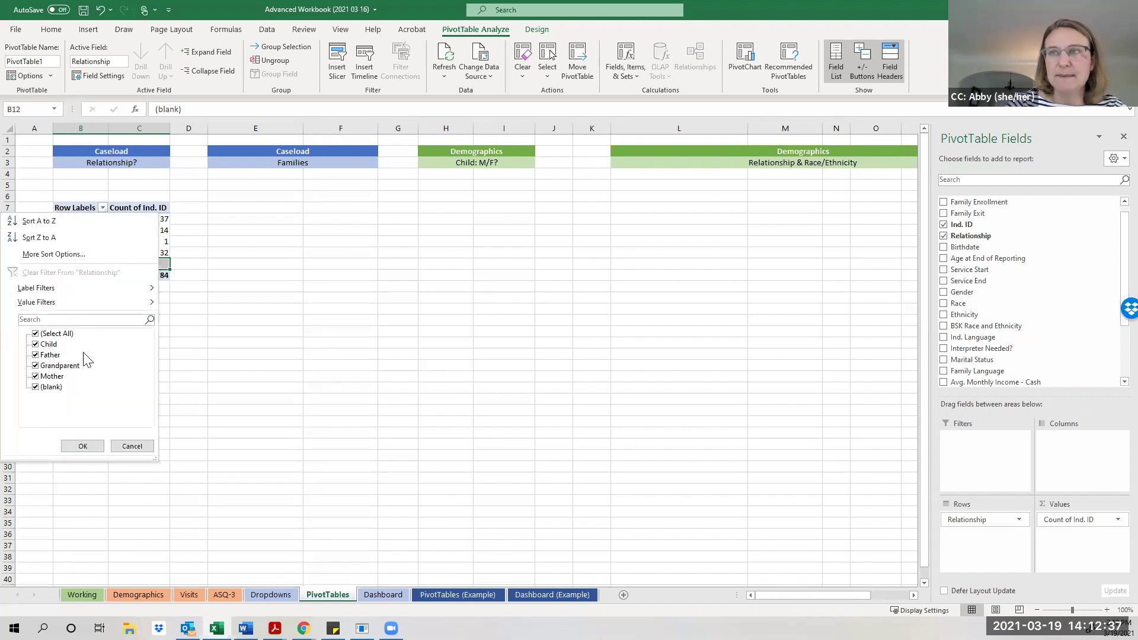
Filter out (blank) so only Child, Father, Grandparent and Mother remain, totalling 84.
left_click(36, 387)
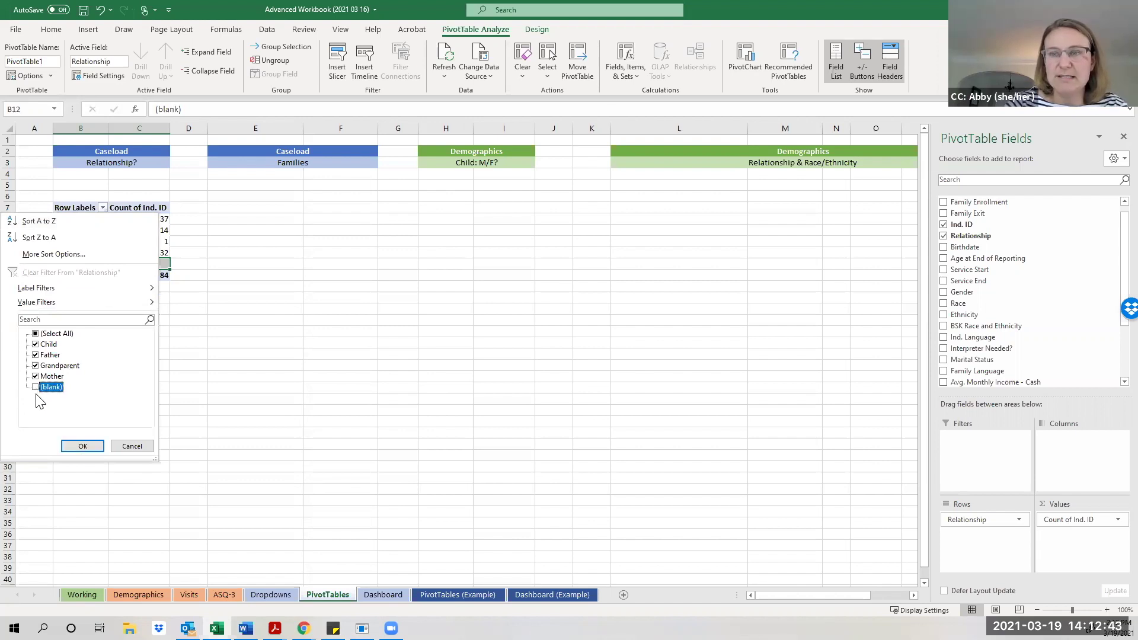
left_click(83, 447)
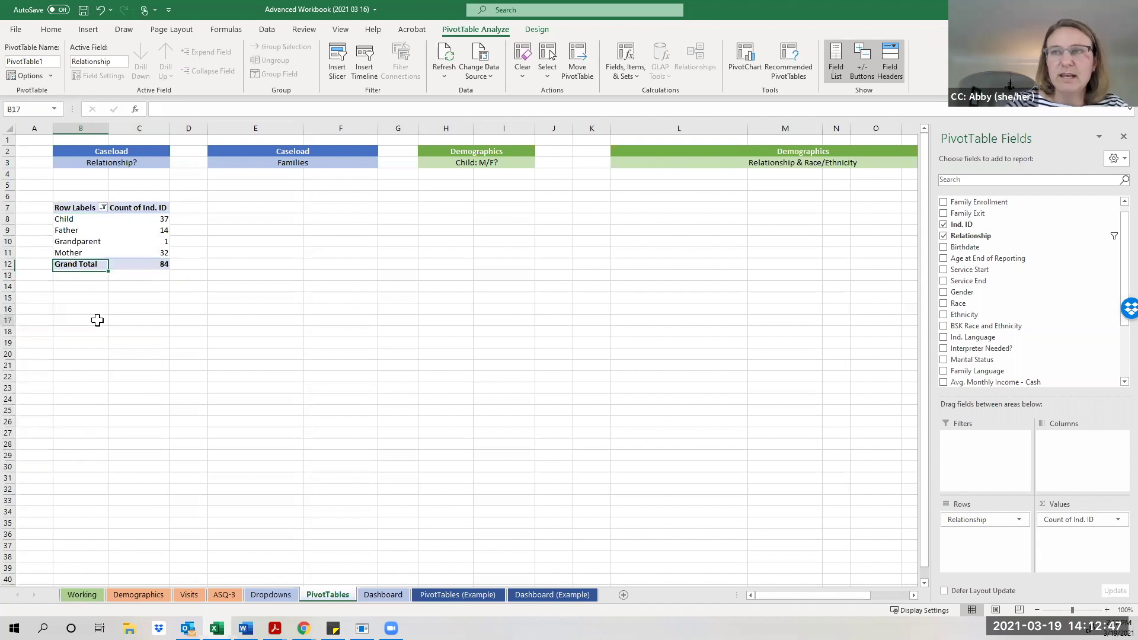
left_click(97, 320)
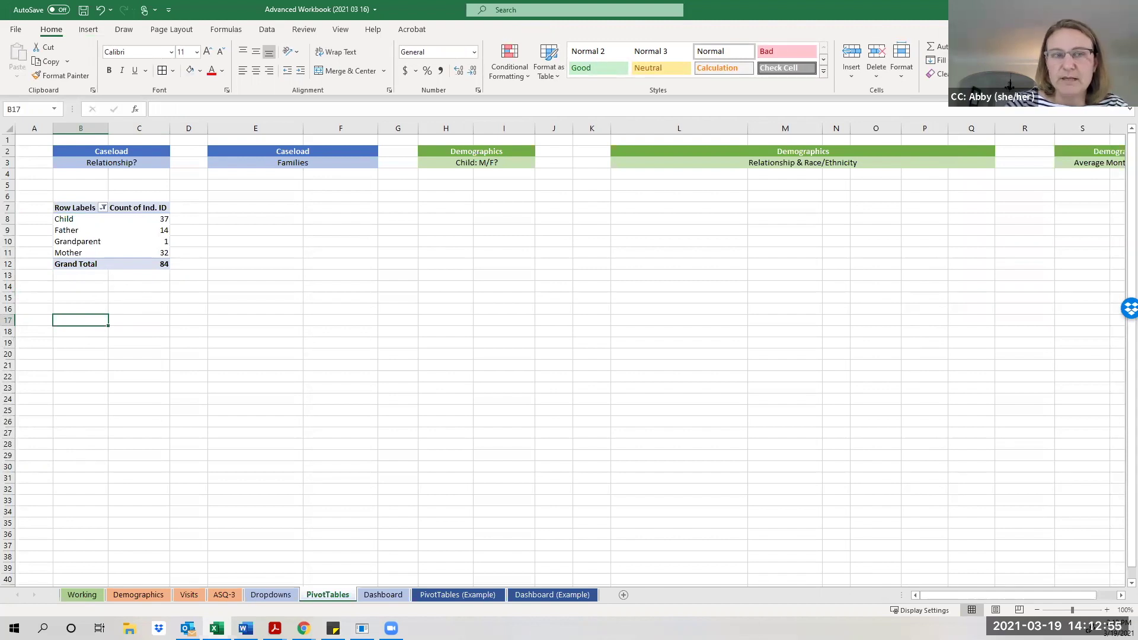
left_click(98, 245)
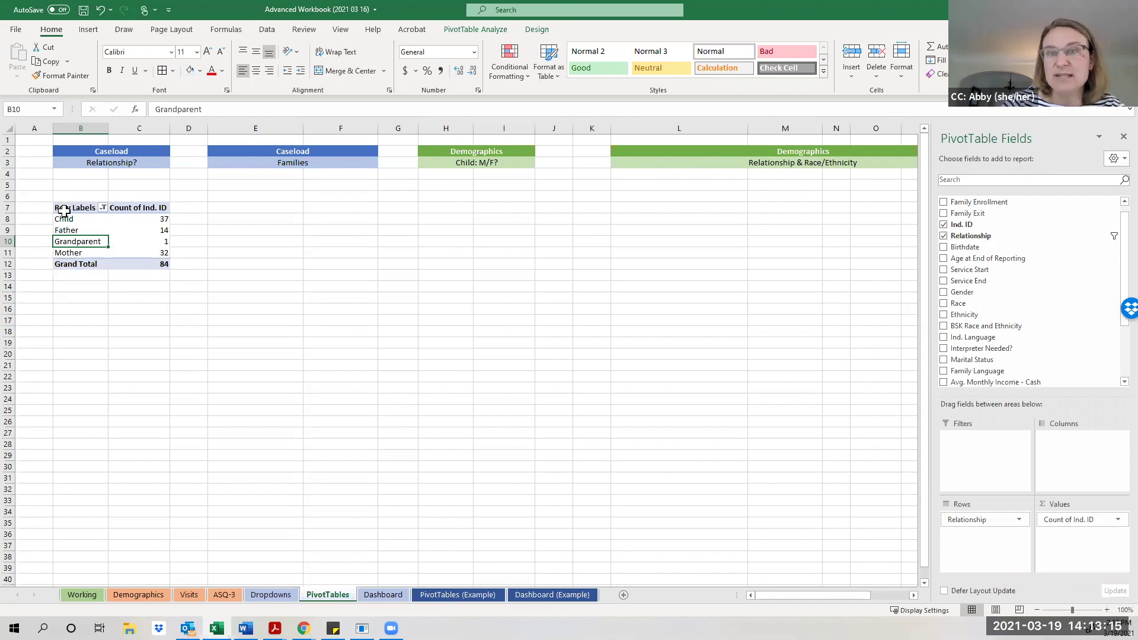
left_click(448, 209)
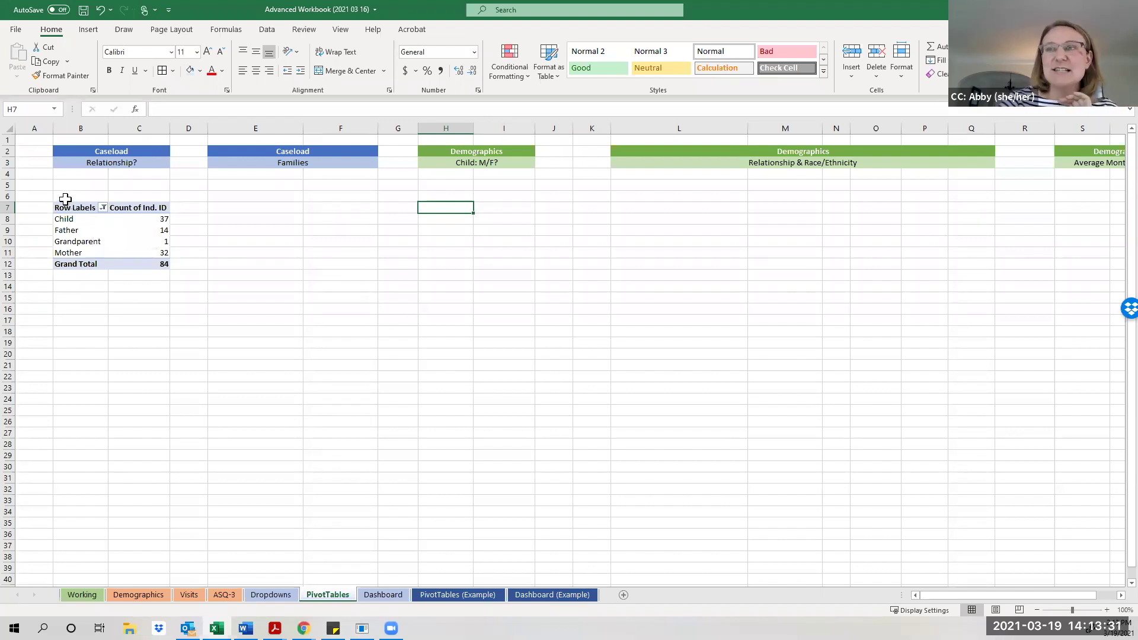
Copy the relationship pivot B6:C13 and paste it at H6 under Child: M/F?
left_click_drag(63, 198, 143, 282)
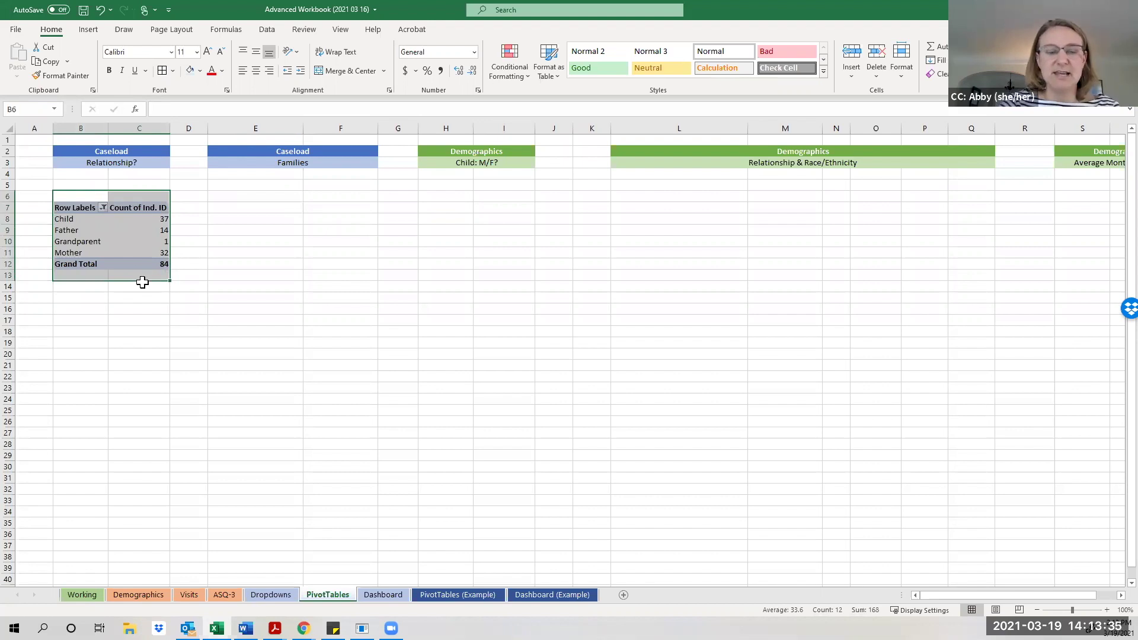
key("ctrl+c")
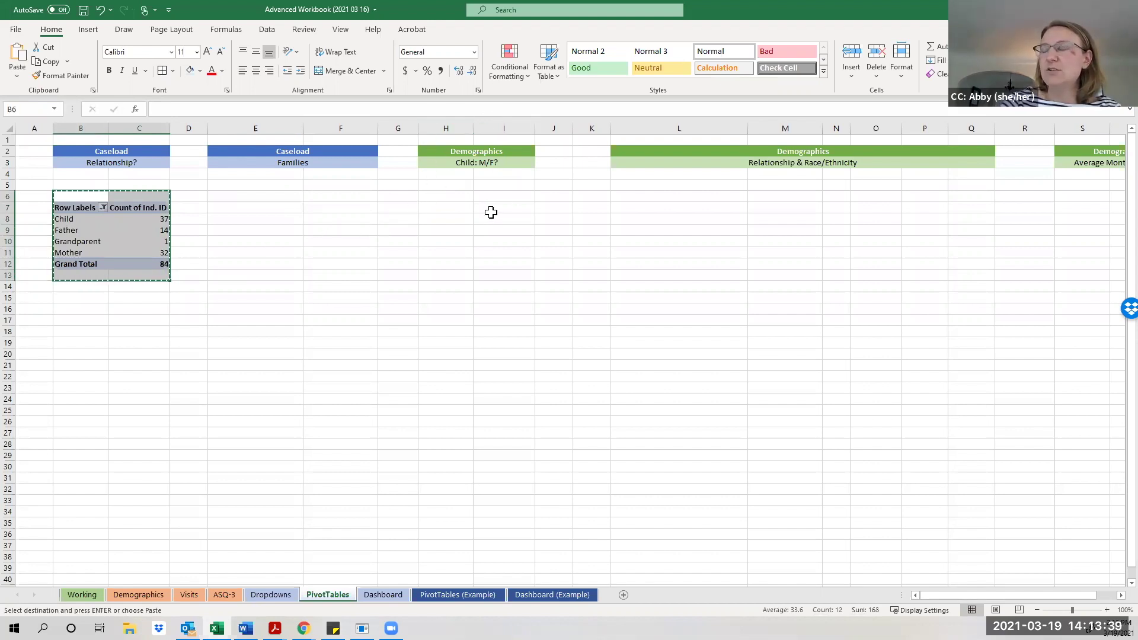
left_click(432, 197)
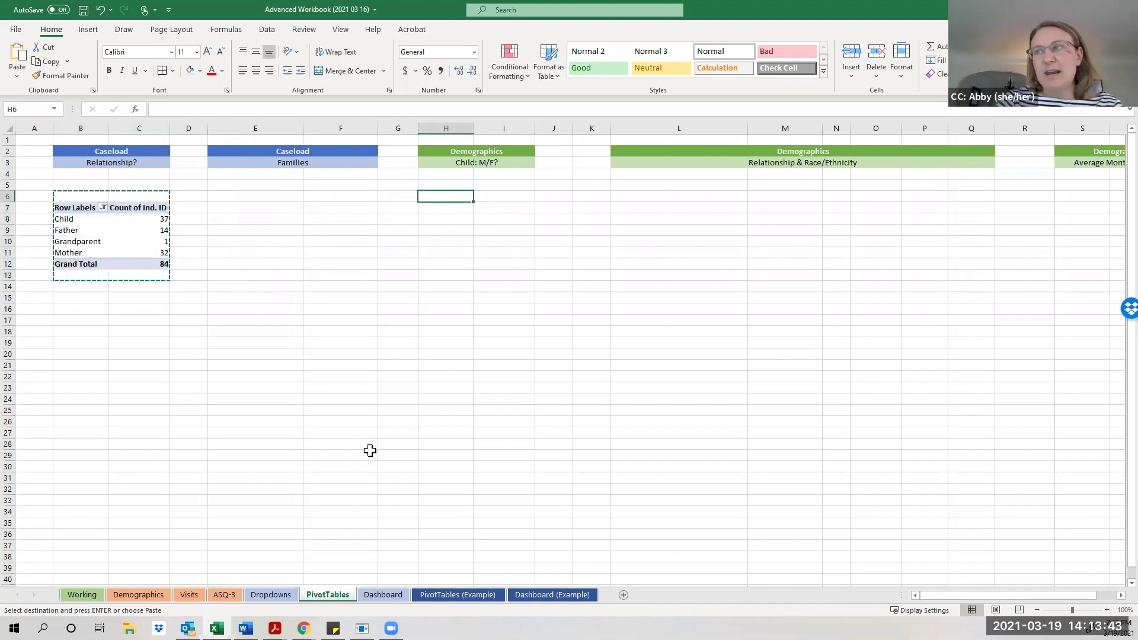
key("ctrl+v")
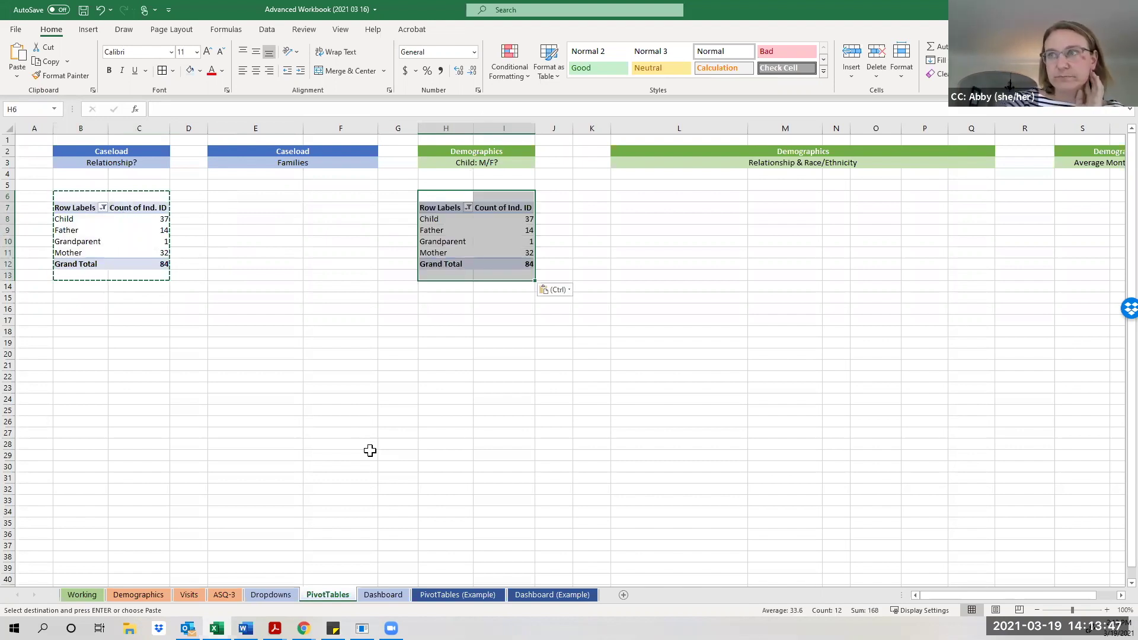
left_click(198, 369)
left_click(445, 231)
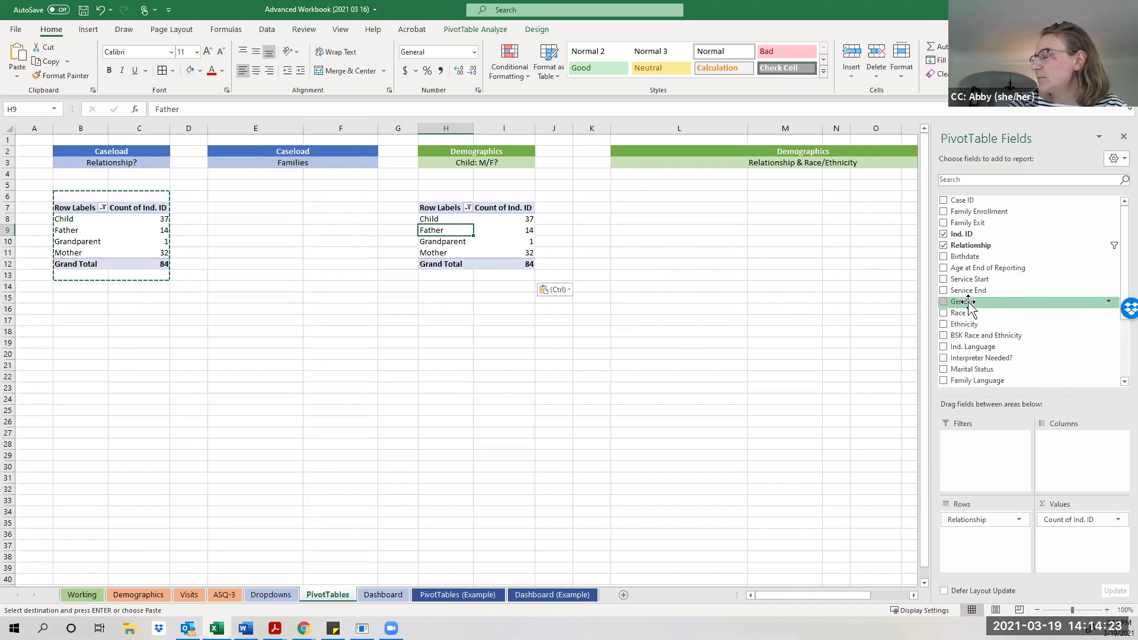
Add Gender under Relationship in the copied pivot so Father shows 9 Female and 5 Male.
left_click_drag(969, 303, 975, 538)
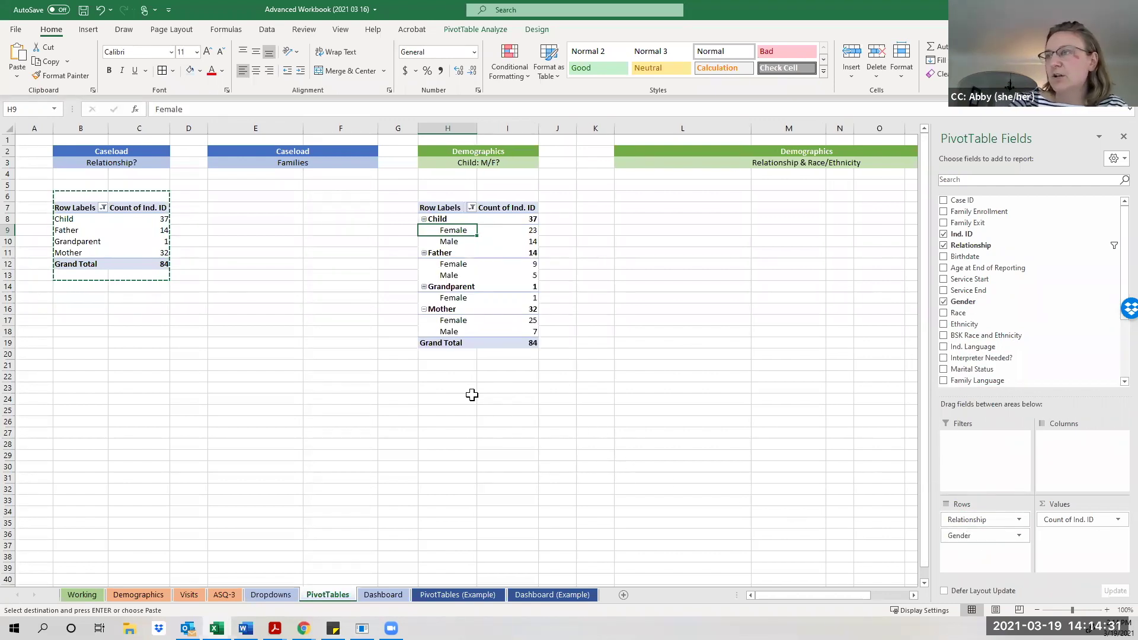
left_click(463, 267)
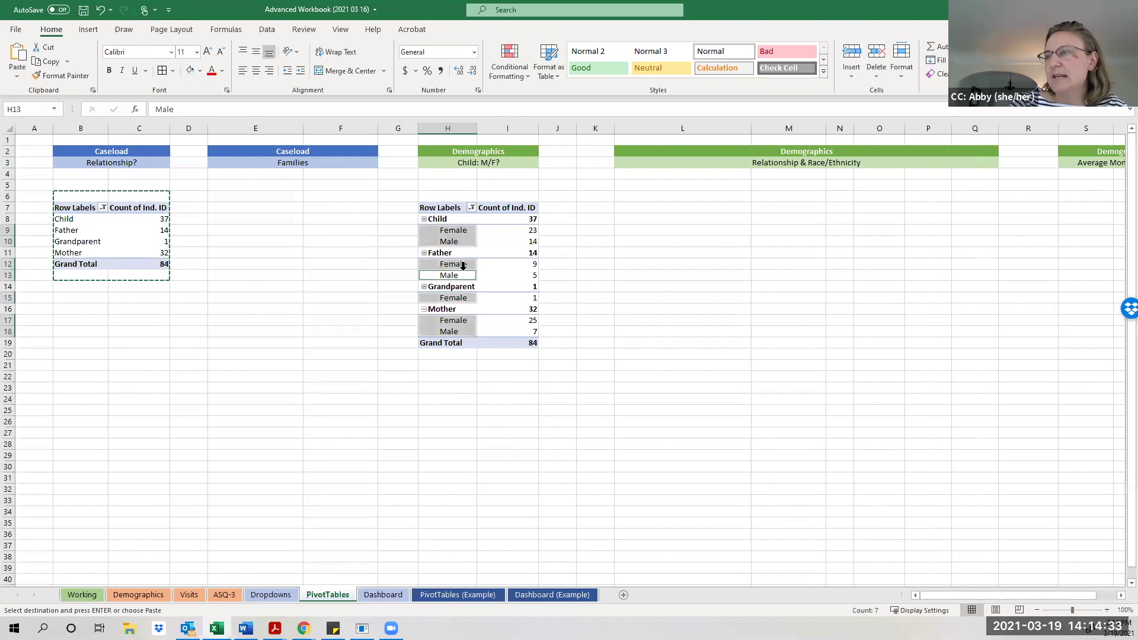
left_click(482, 269)
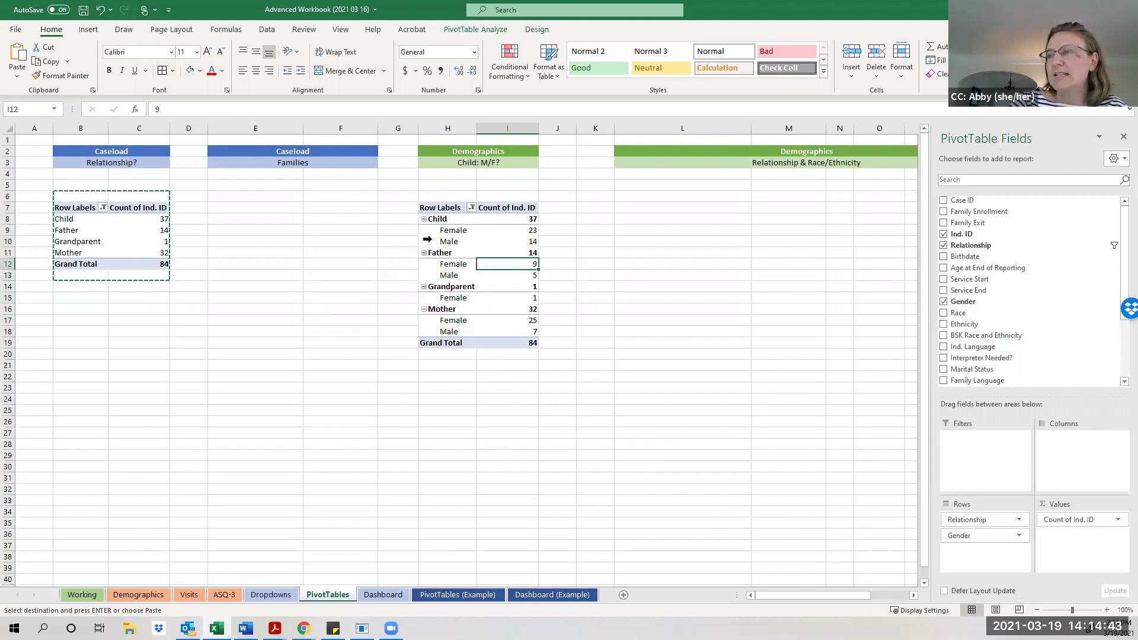
left_click(424, 218)
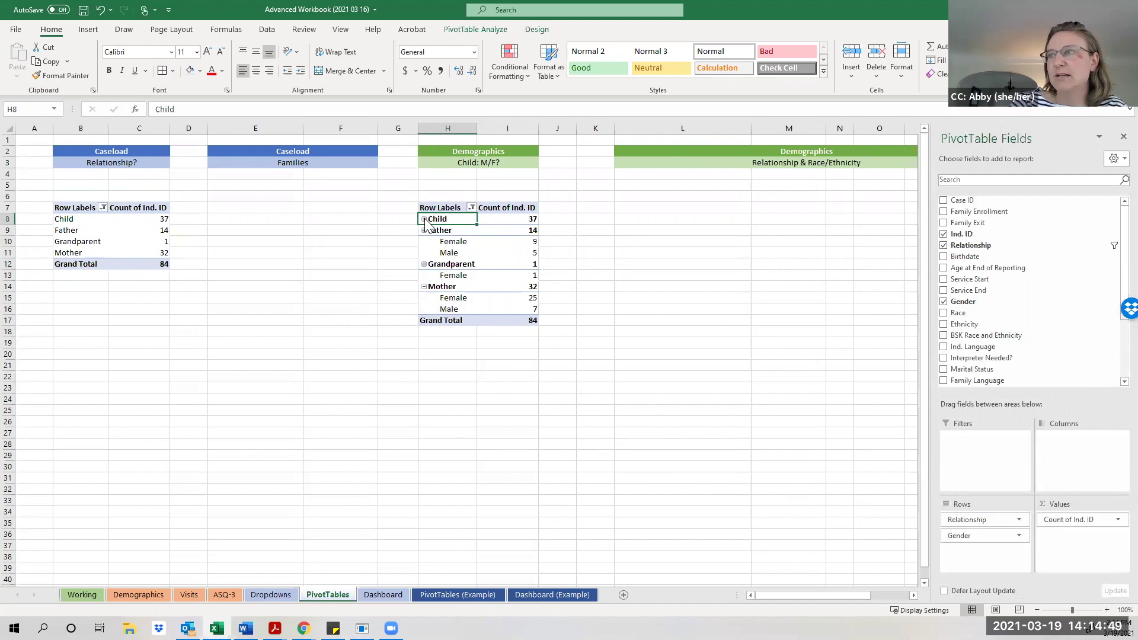
left_click(424, 219)
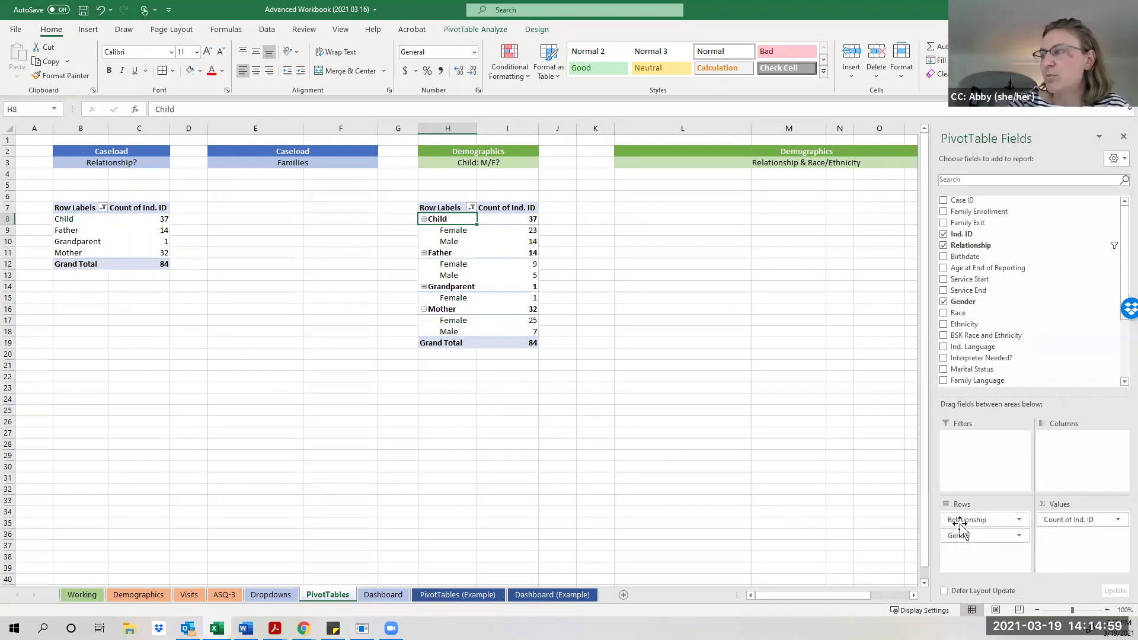
Make Relationship a report filter showing only Child: Female 23, Male 14, total 37.
left_click_drag(960, 525, 966, 457)
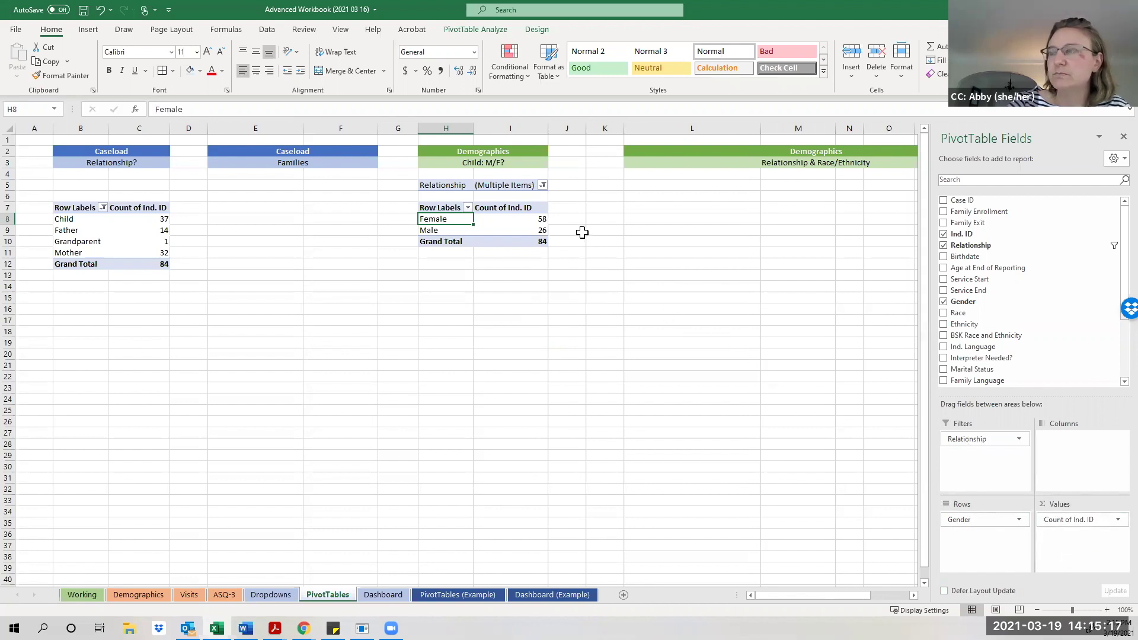
left_click(543, 186)
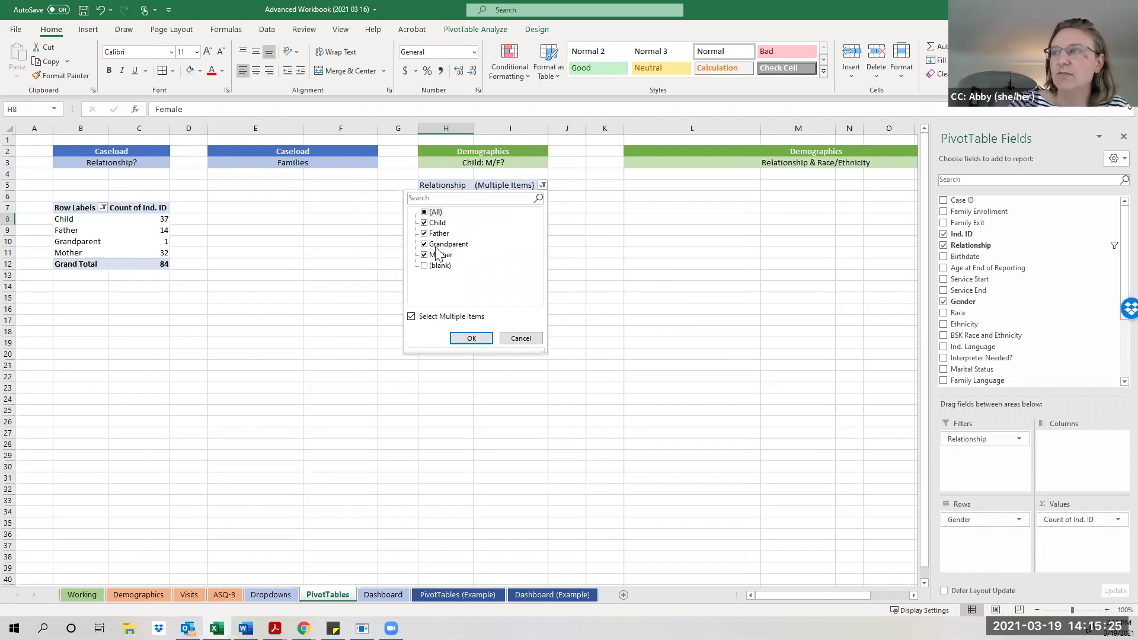
left_click(426, 235)
left_click(425, 245)
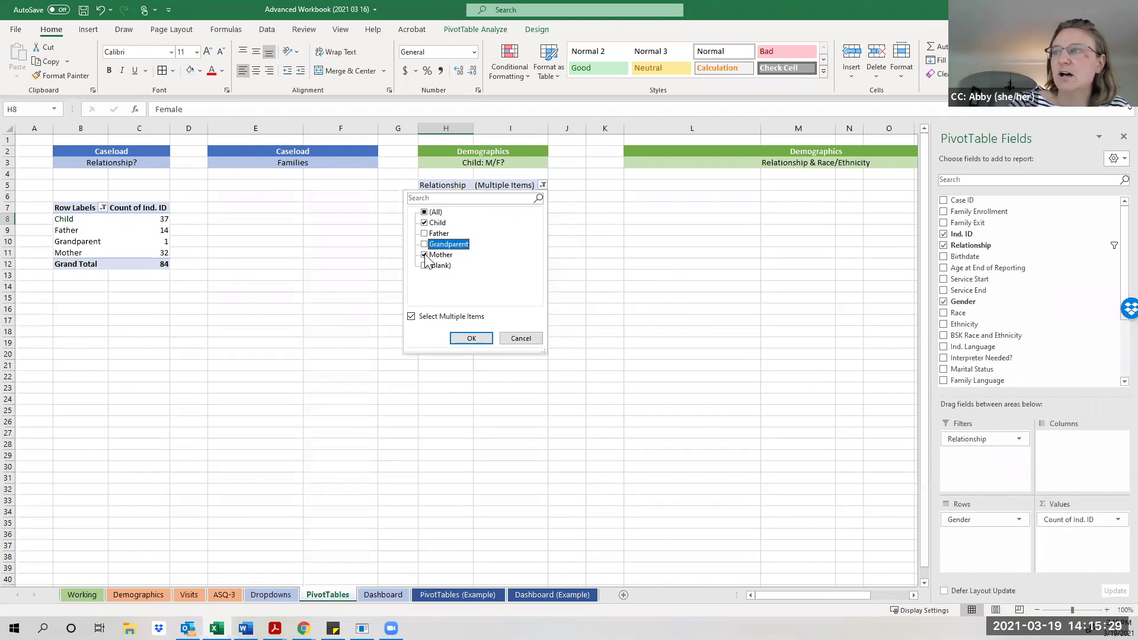
left_click(424, 254)
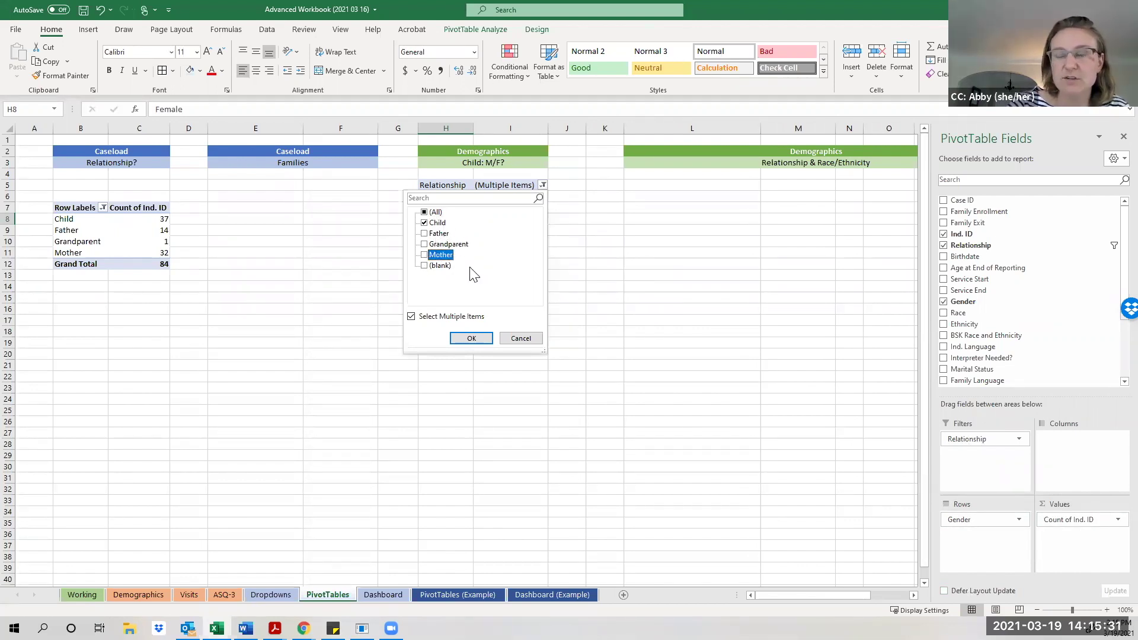
left_click(472, 338)
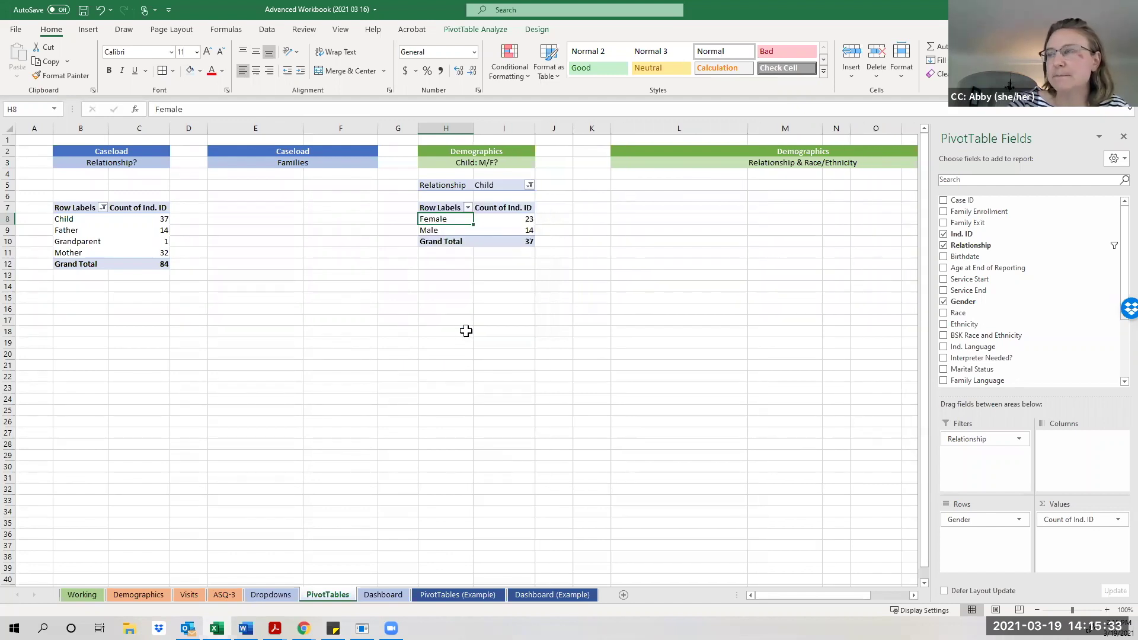
left_click(477, 295)
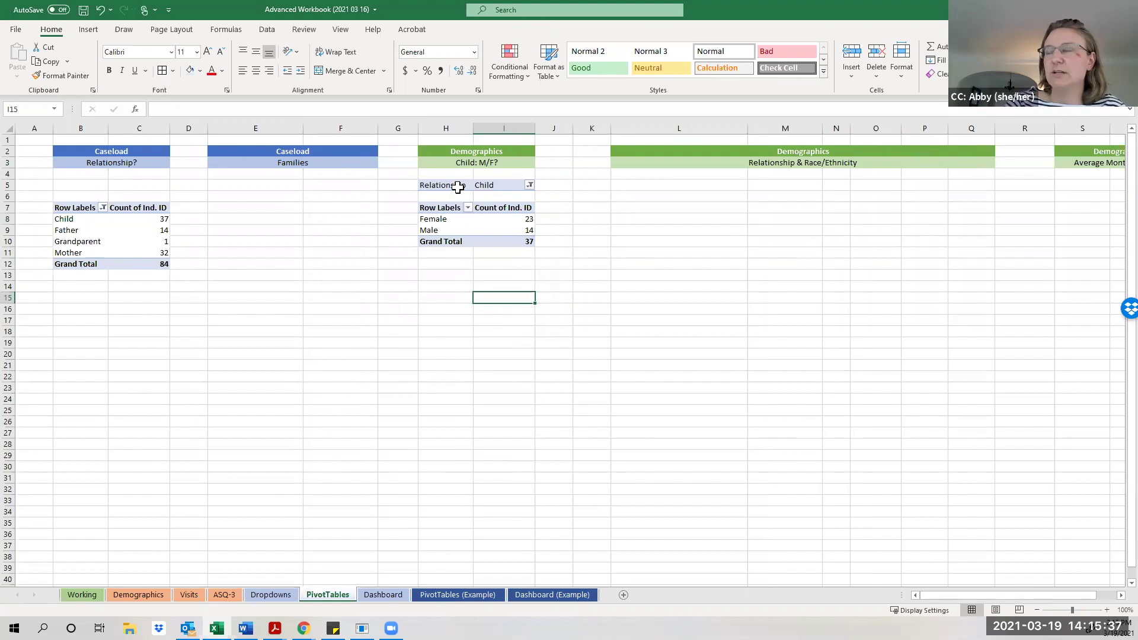
left_click(443, 230)
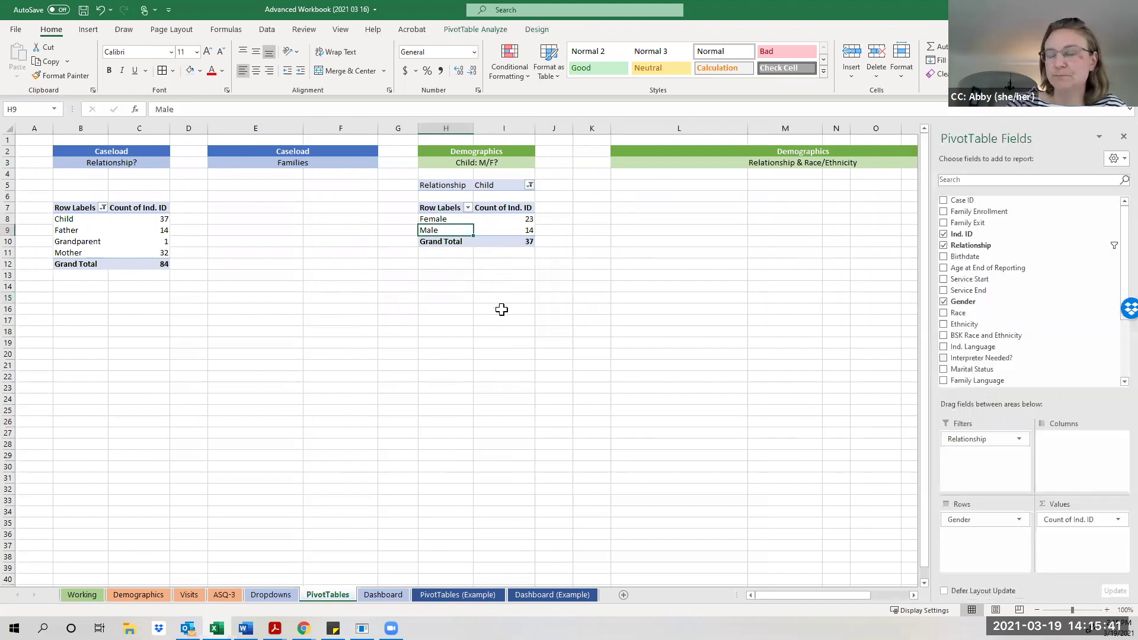
left_click(479, 290)
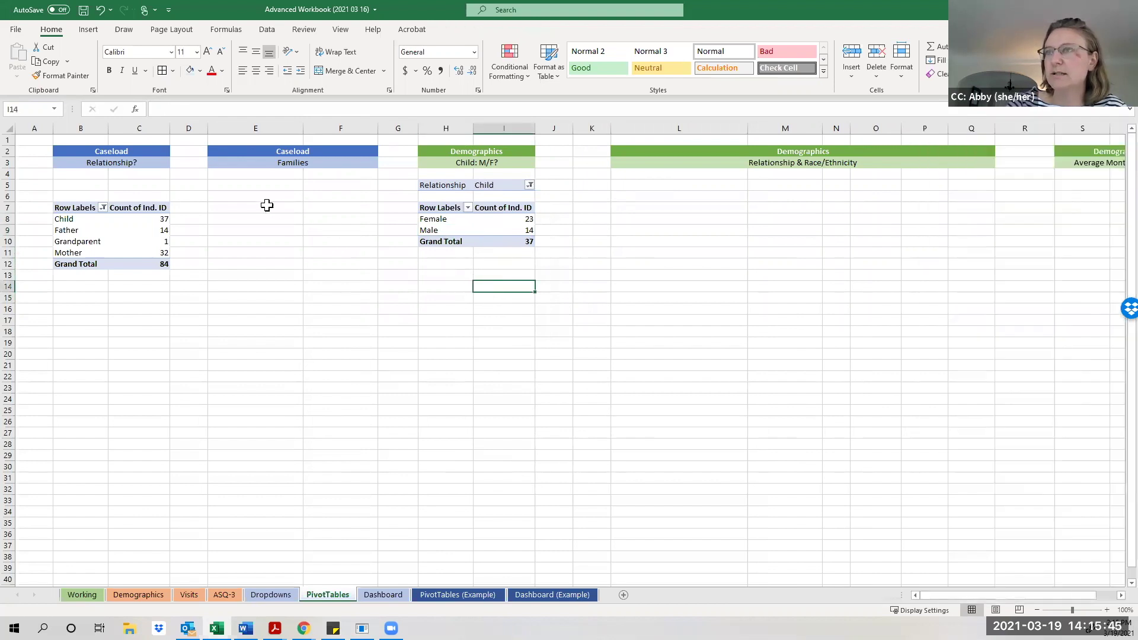
left_click(242, 206)
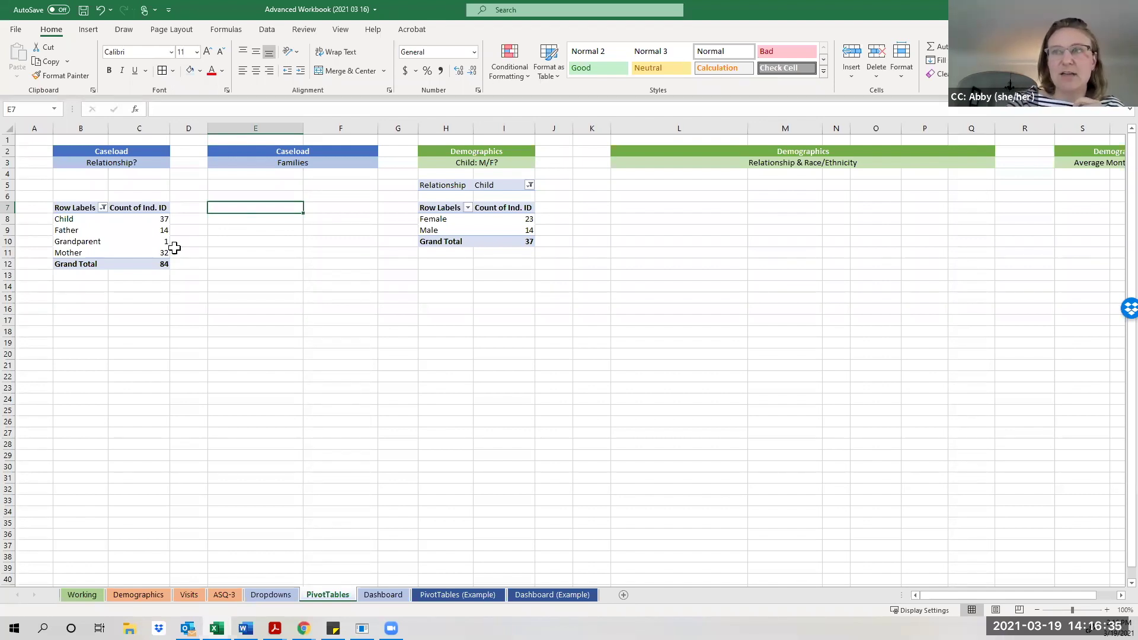
left_click(161, 262)
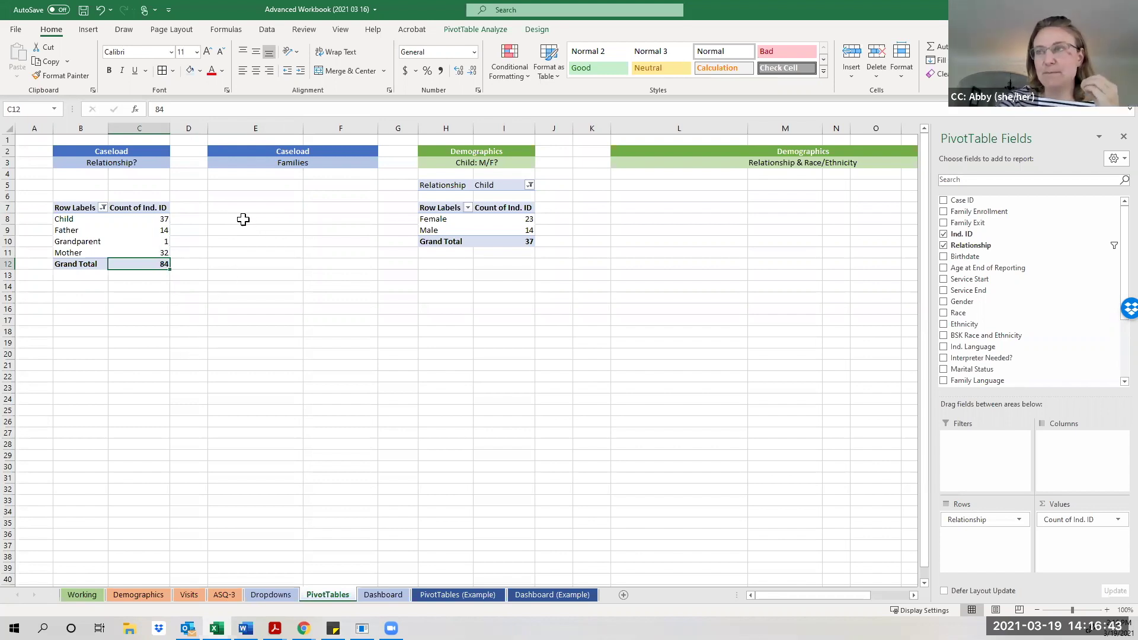
left_click(469, 232)
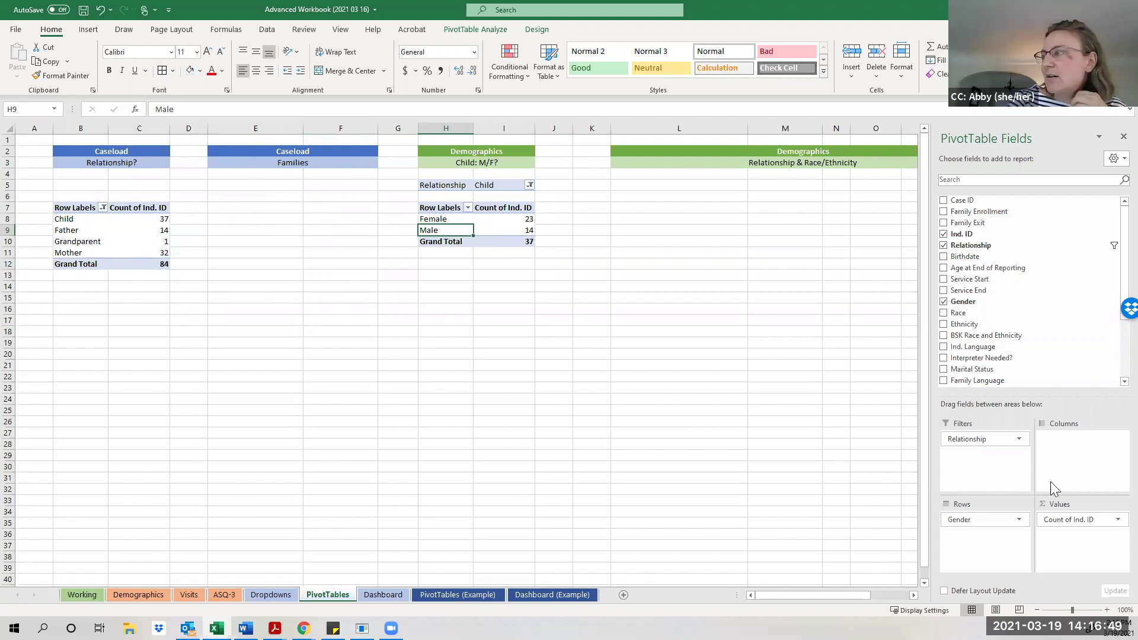
left_click(1111, 520)
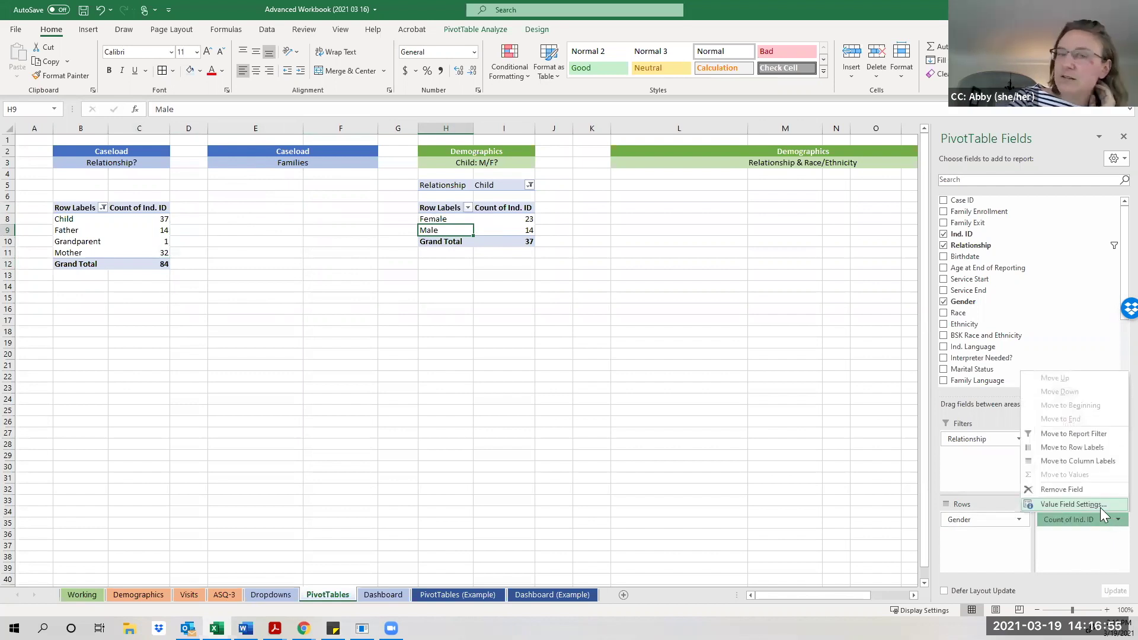
left_click(1100, 505)
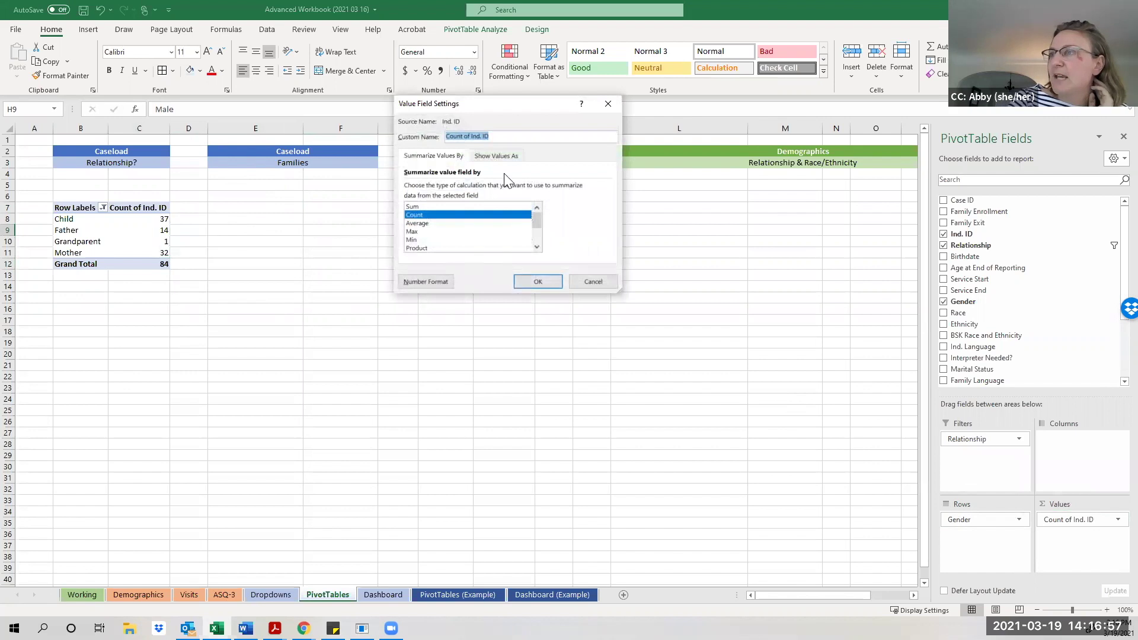
left_click_drag(536, 222, 537, 234)
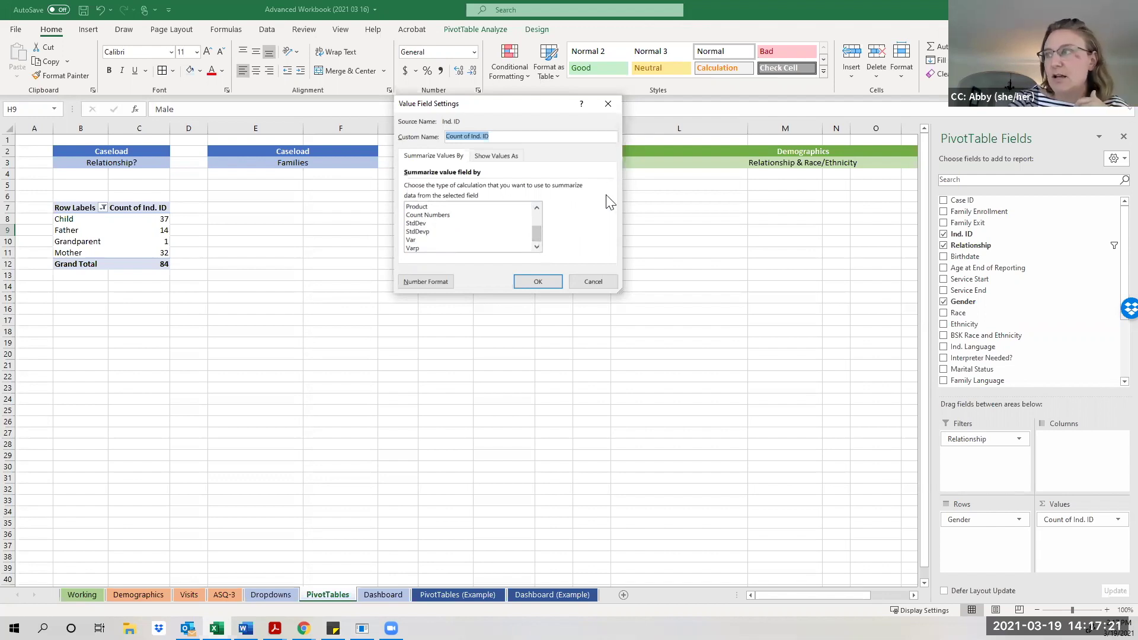
left_click(607, 104)
left_click(307, 261)
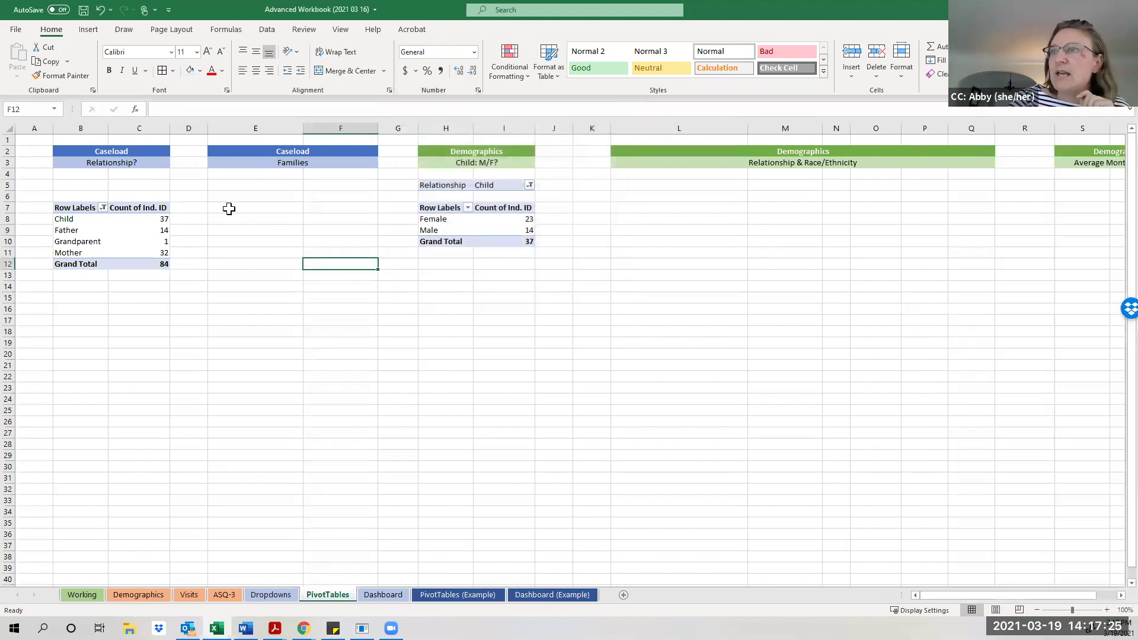
left_click(229, 209)
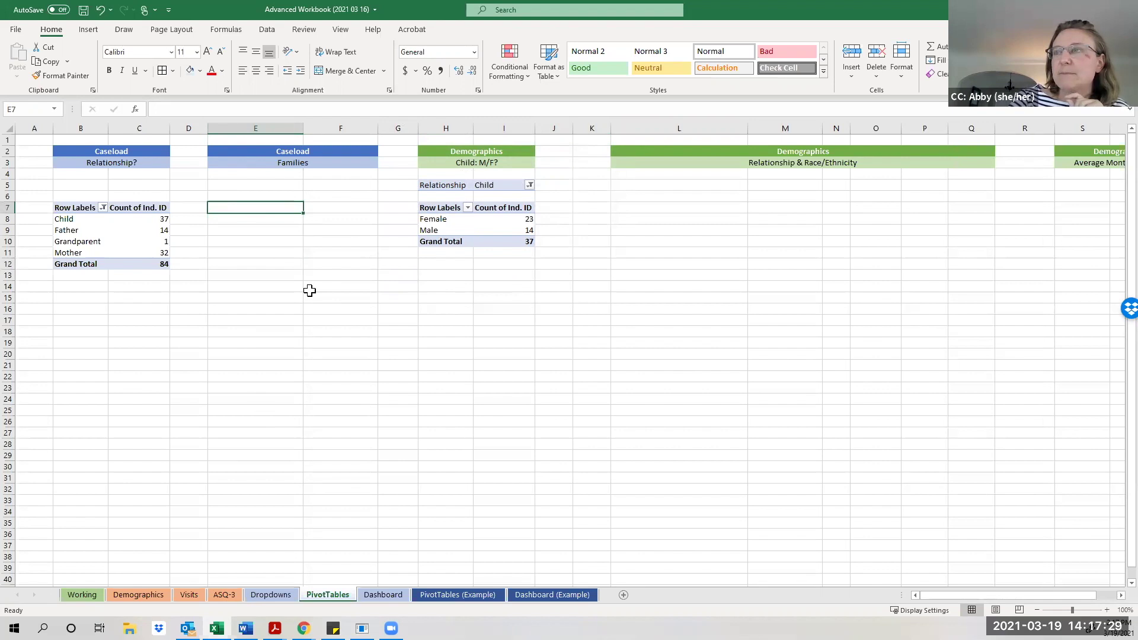
left_click(98, 31)
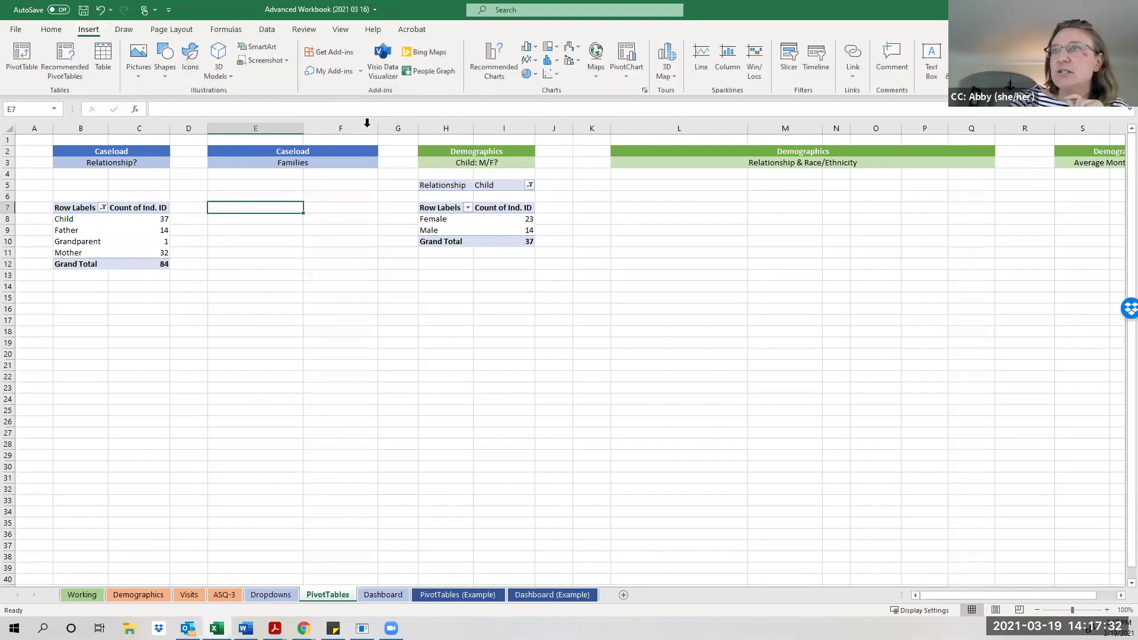
Start a new PivotTable at PivotTables!$E$7 using the 'Select a table or range' source option.
left_click(22, 59)
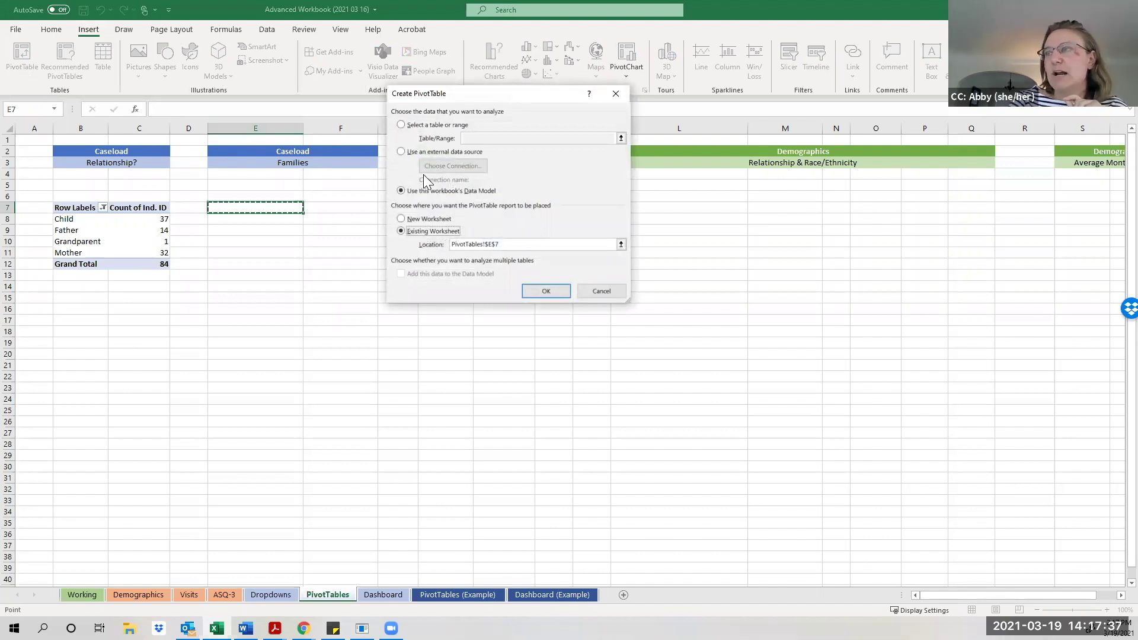
left_click(401, 125)
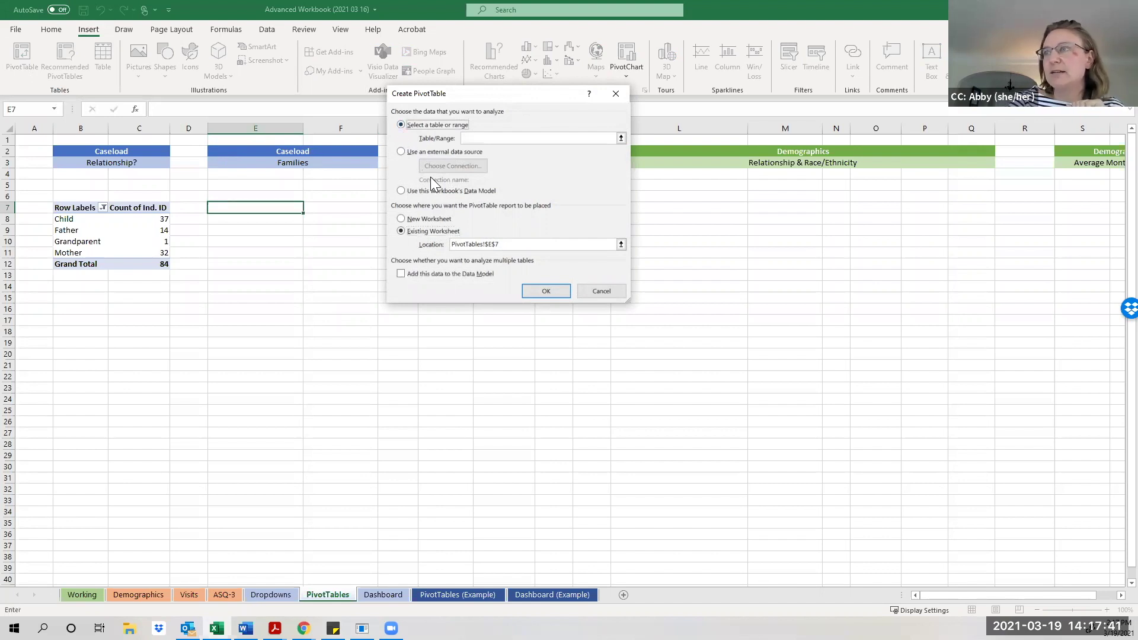
left_click(473, 139)
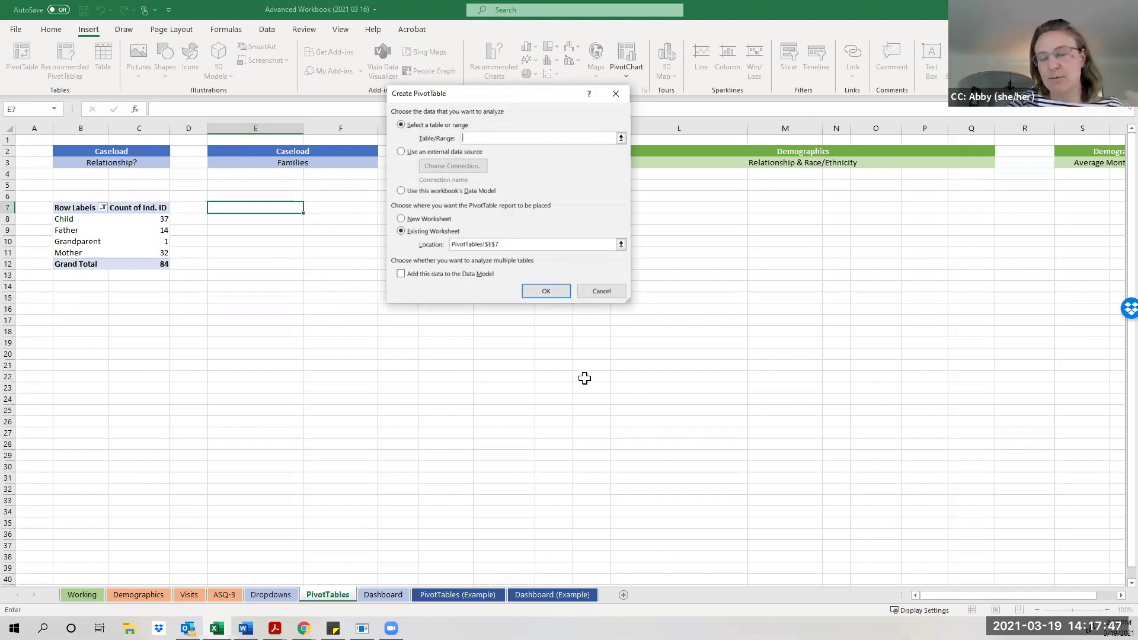
Use Working sheet columns A:X as the source, add it to the Data Model, and create PivotTable3.
left_click(75, 595)
left_click_drag(1021, 596, 919, 598)
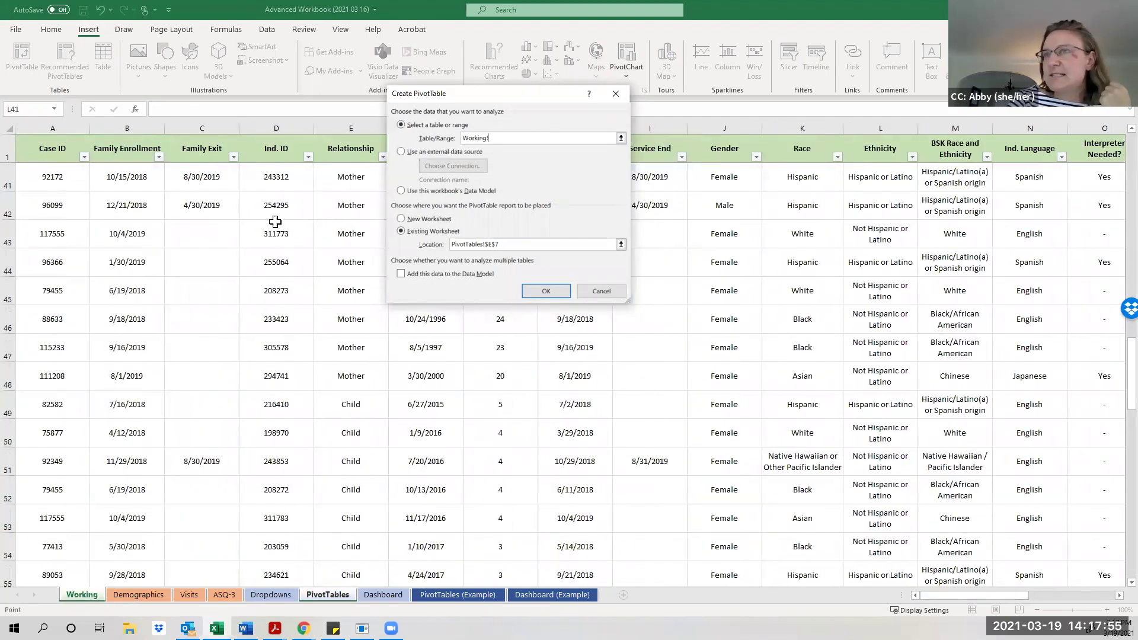
left_click_drag(56, 127, 985, 150)
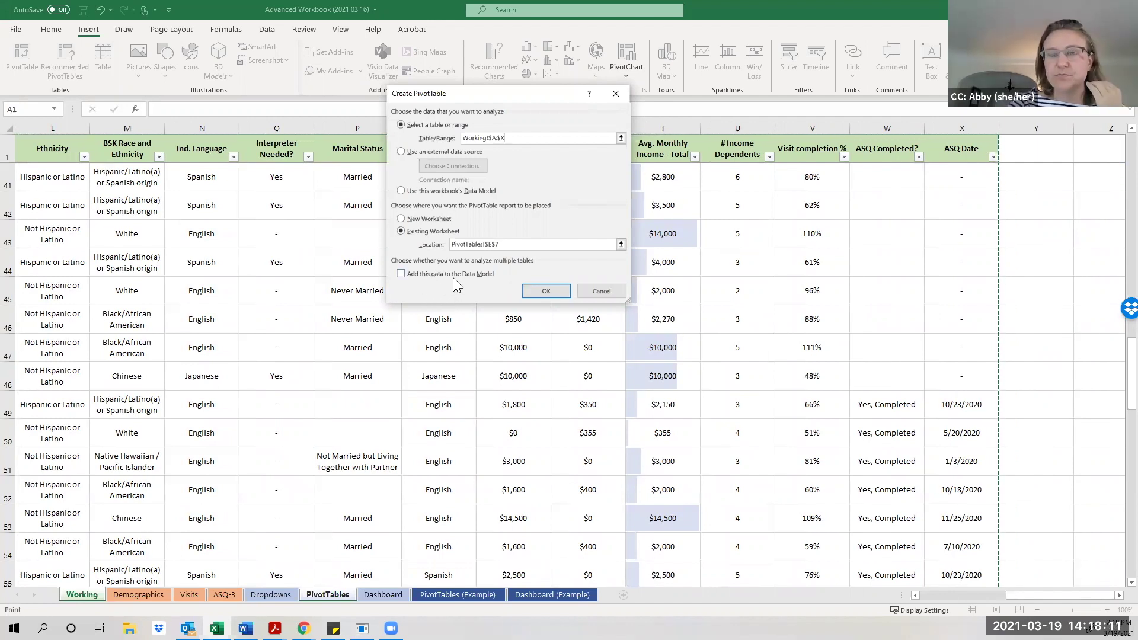
left_click(417, 274)
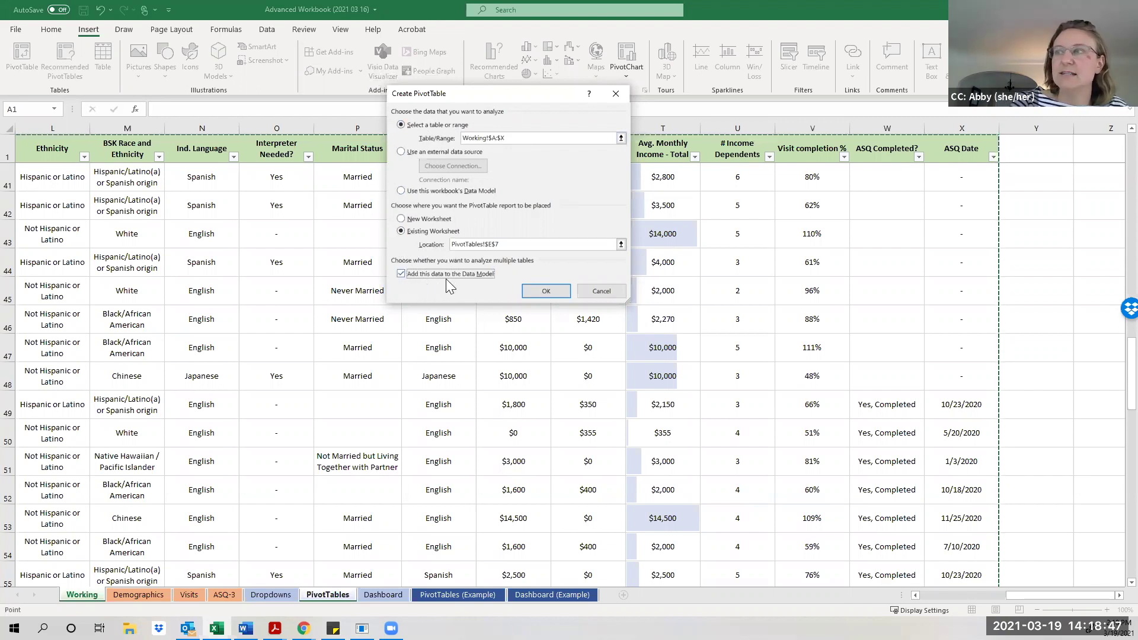
left_click(534, 291)
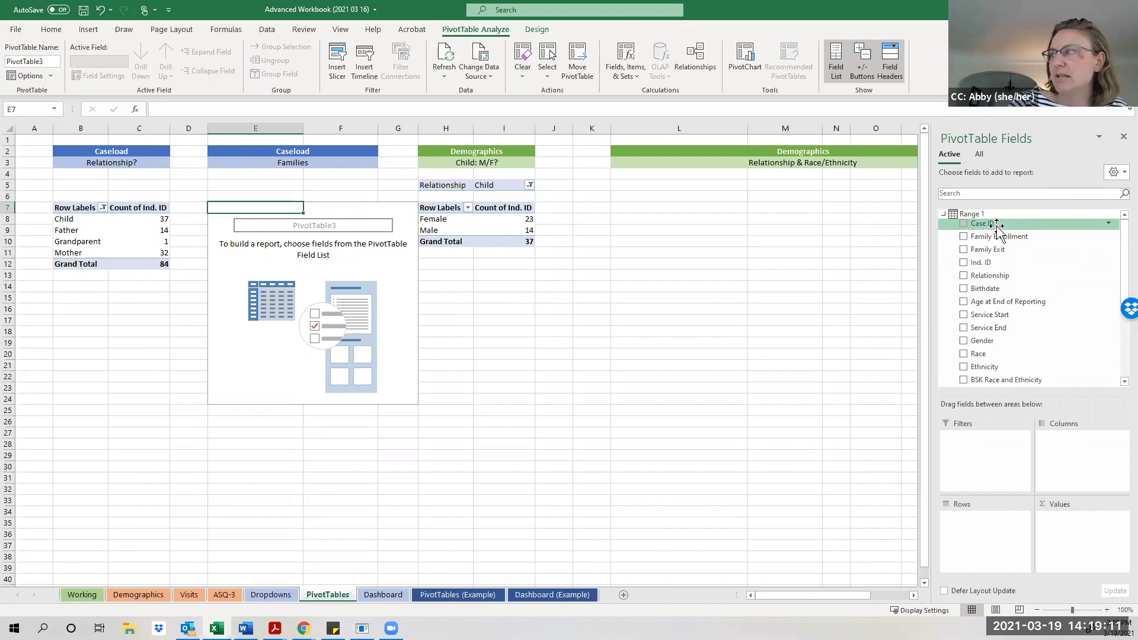
Add Case ID to the Values area of the new Families pivot, showing Sum of Case ID 7687939.
left_click_drag(998, 227, 1073, 526)
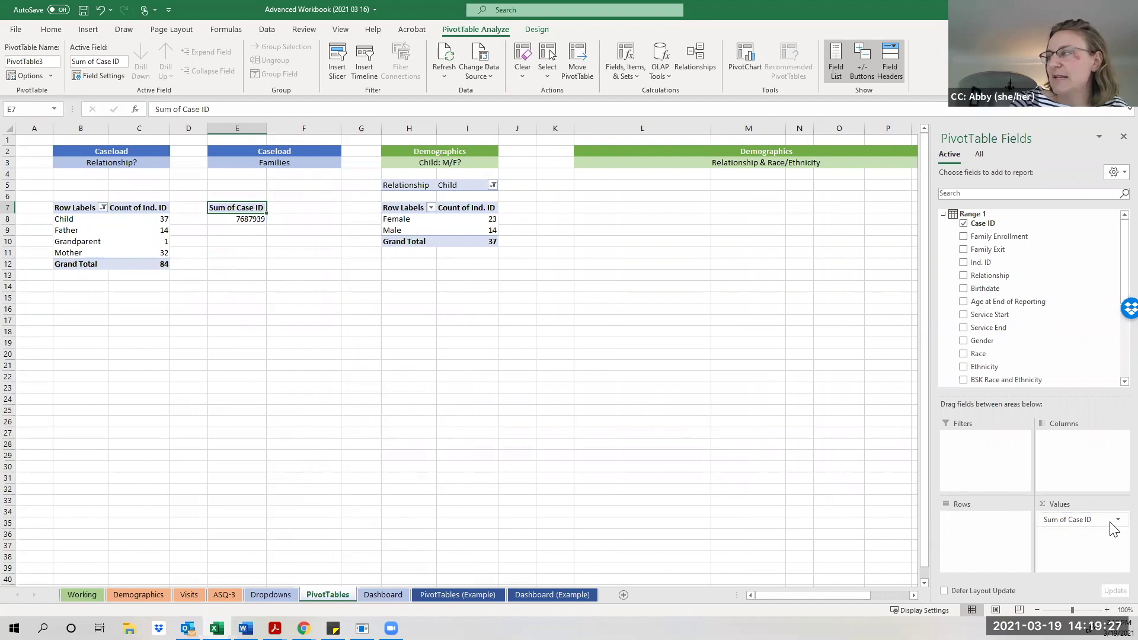
left_click(1112, 521)
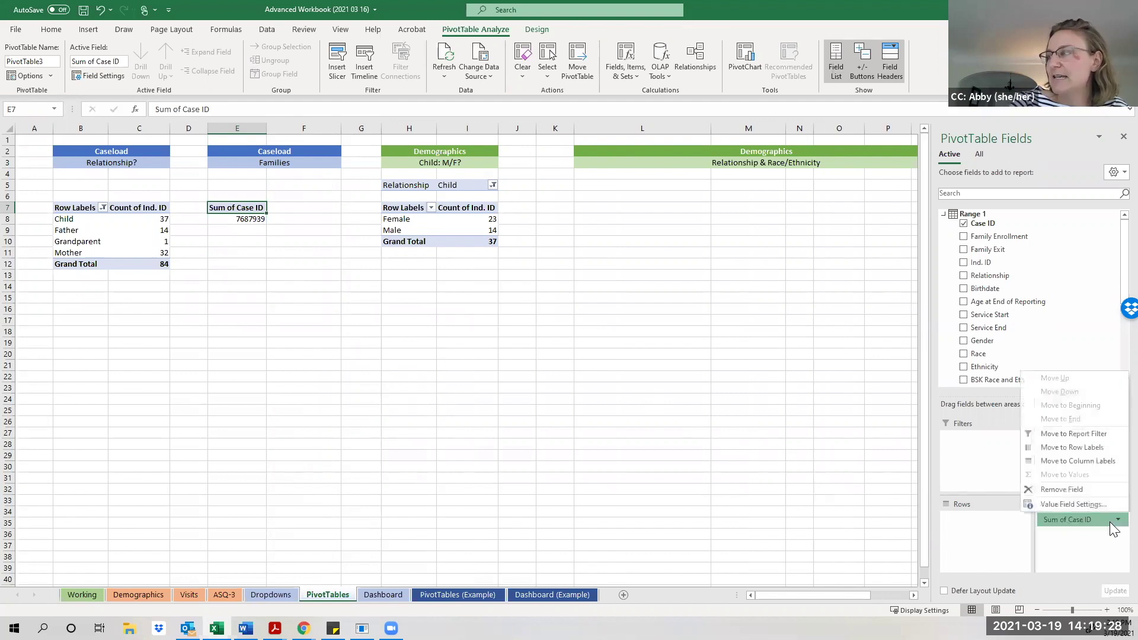
Change the Case ID value field summary from Sum to Count.
left_click(1073, 504)
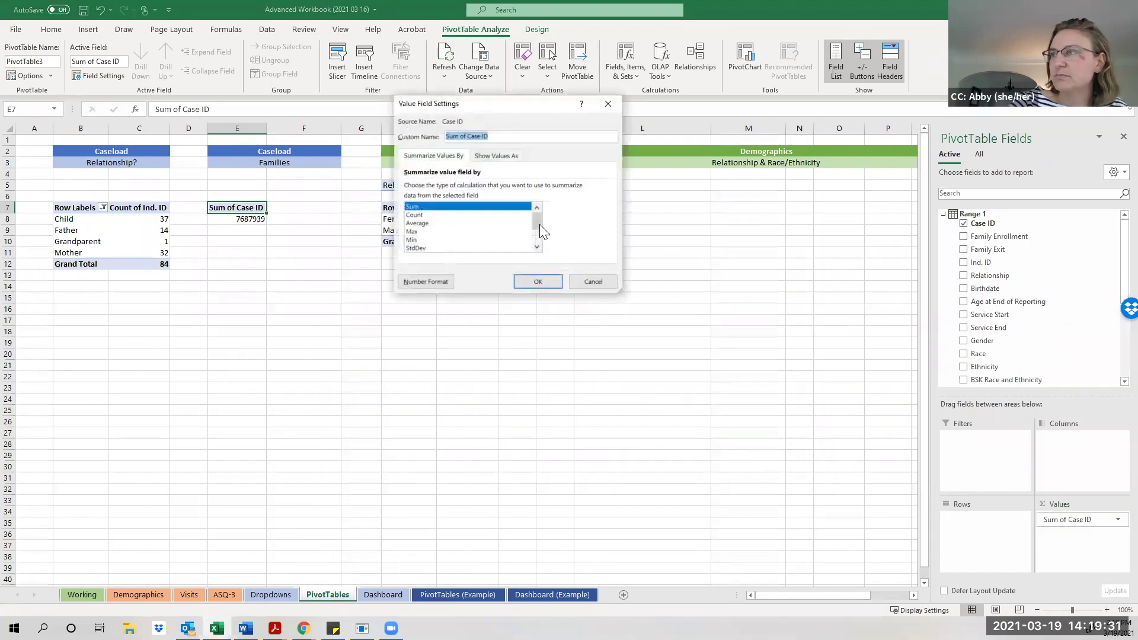
left_click_drag(538, 223, 538, 233)
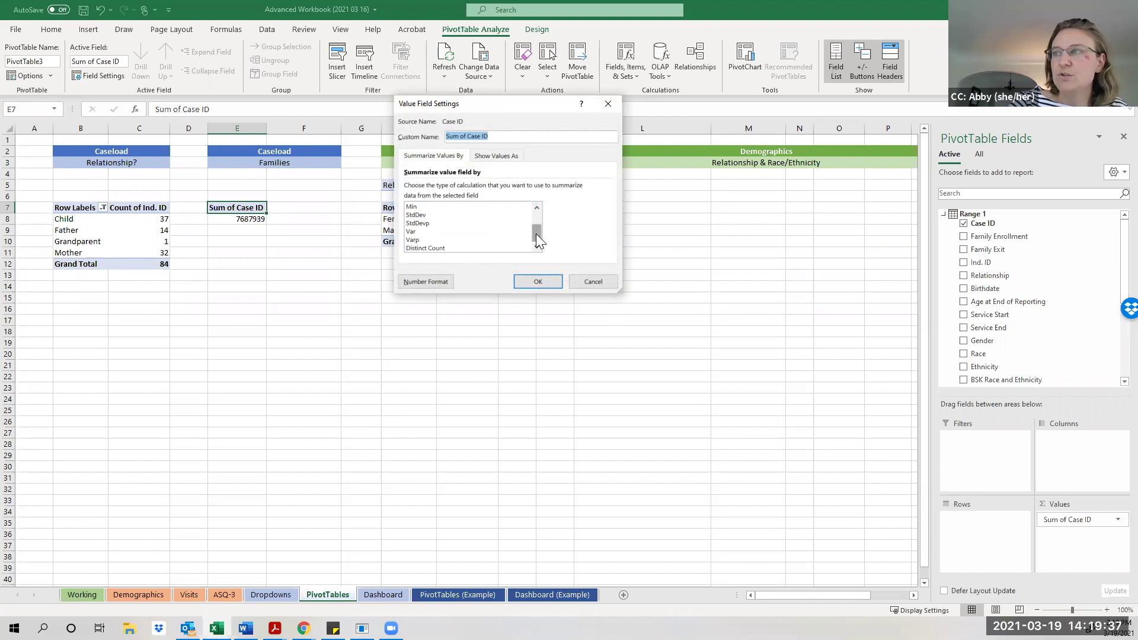
left_click_drag(536, 233, 516, 222)
left_click(483, 216)
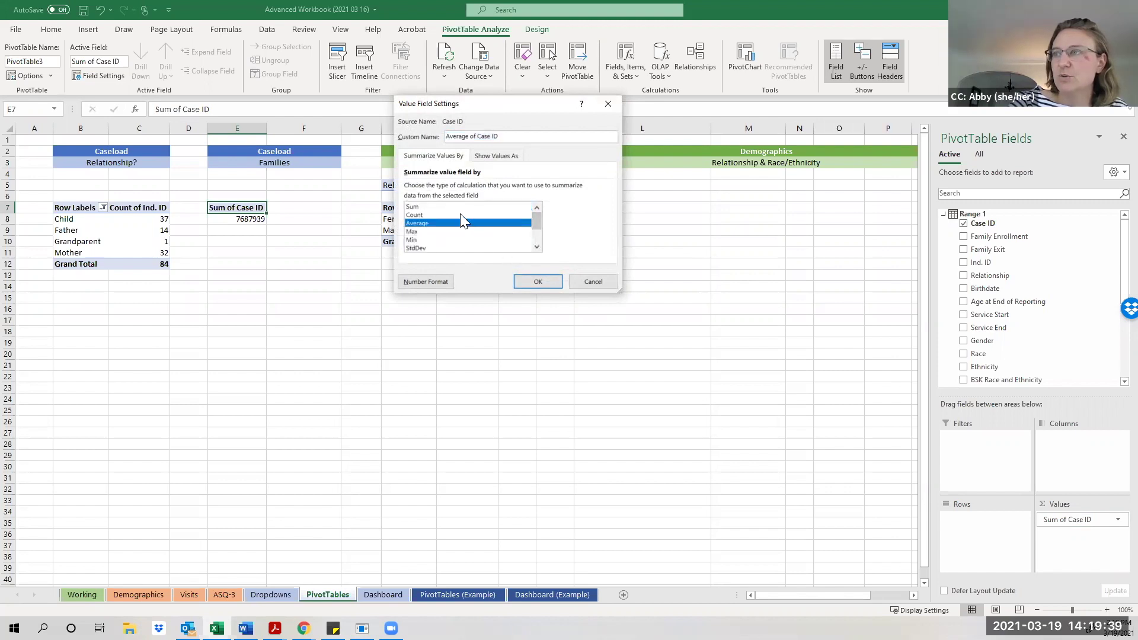
left_click(537, 282)
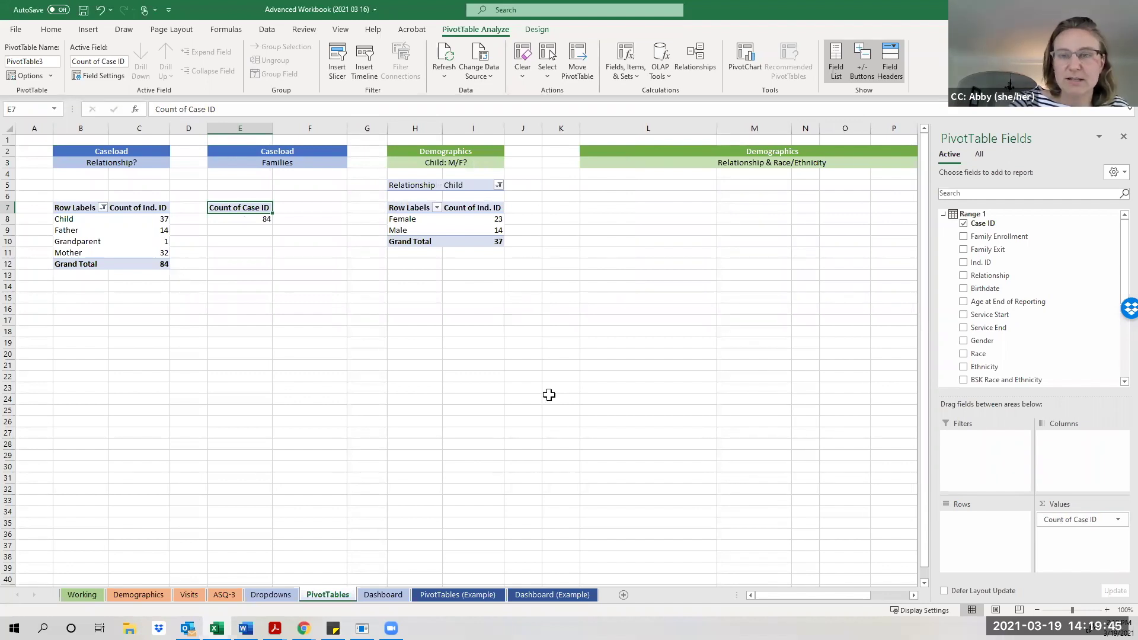
Switch the Case ID summary to Distinct Count, showing 34 families.
left_click(1117, 520)
left_click(1072, 498)
scroll(541, 238, "down", 2)
left_click(522, 248)
left_click(538, 281)
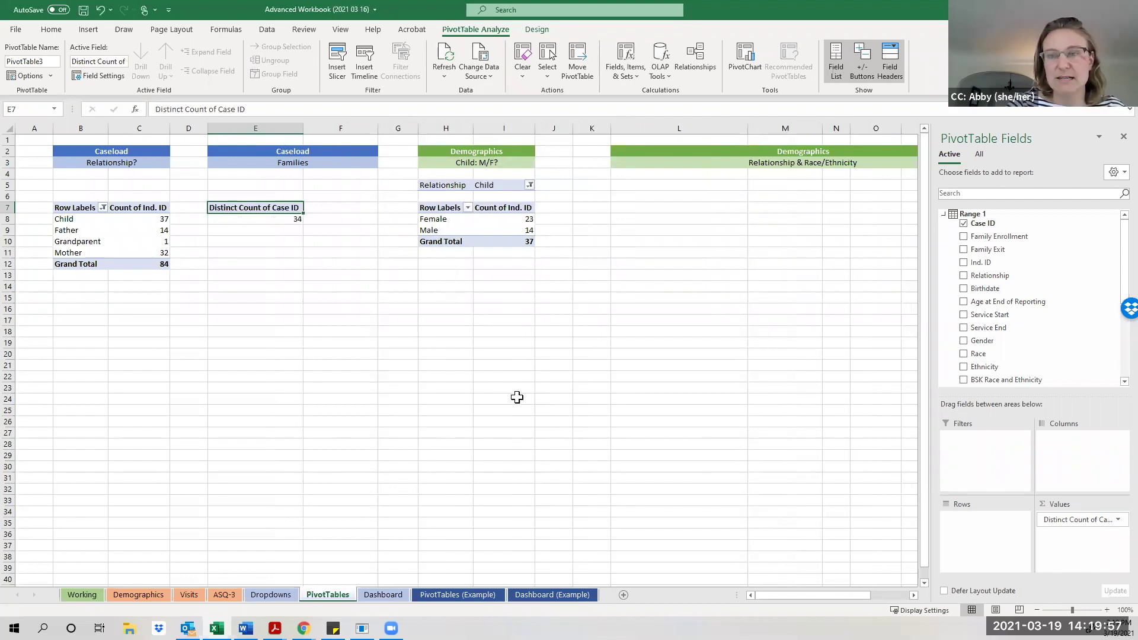
left_click_drag(774, 595, 694, 599)
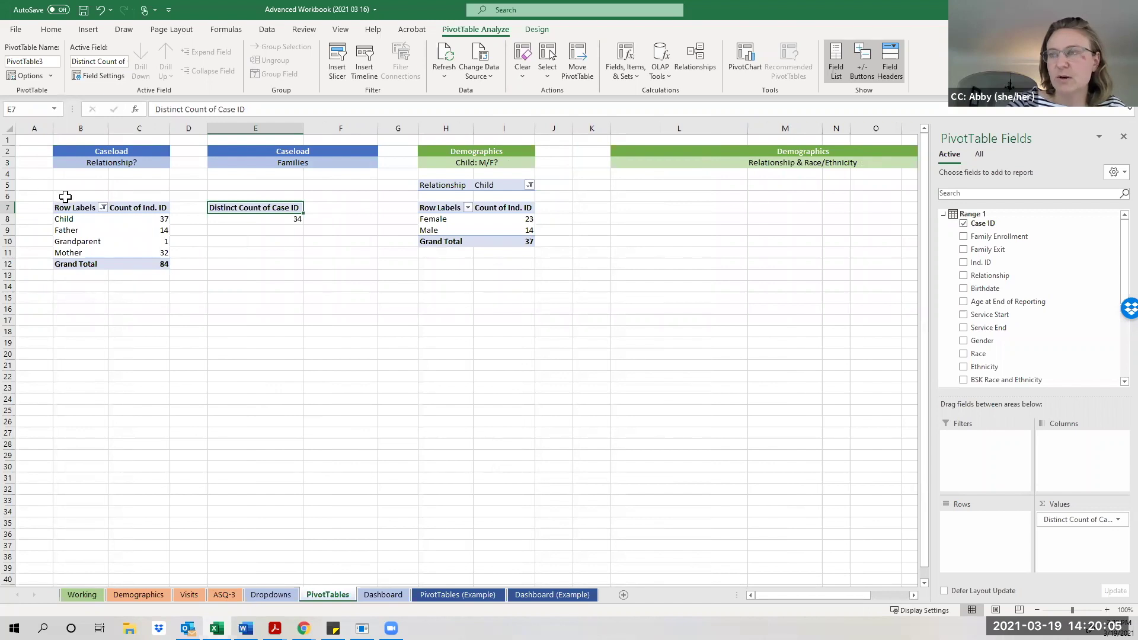
Copy the relationship count pivot in B6:C13 and paste it at L6.
left_click(157, 307)
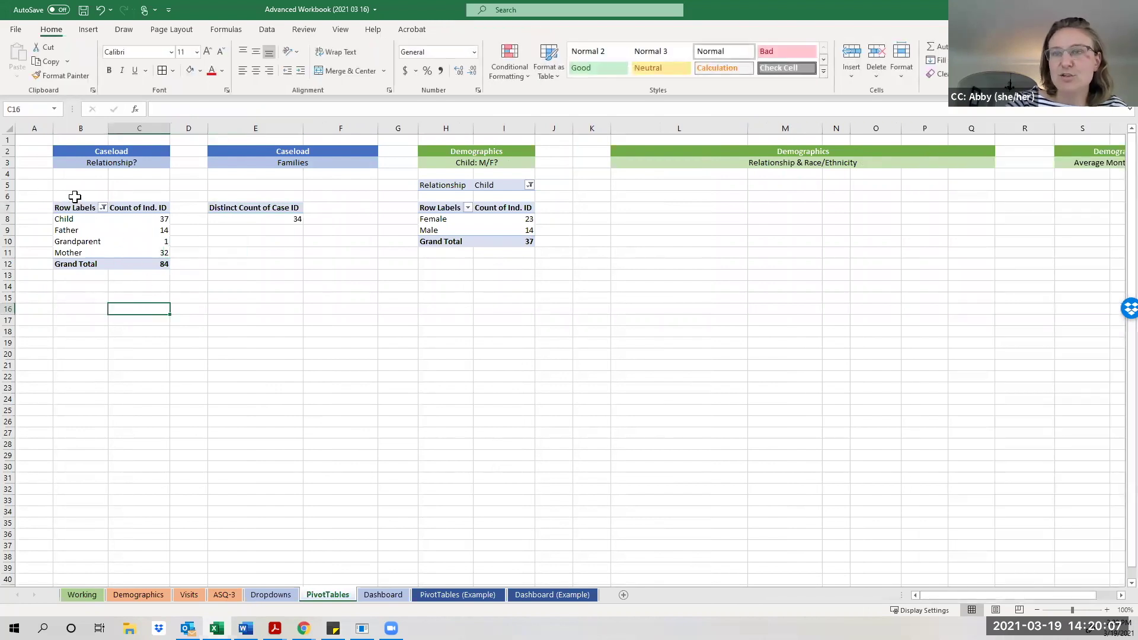
left_click_drag(75, 196, 133, 272)
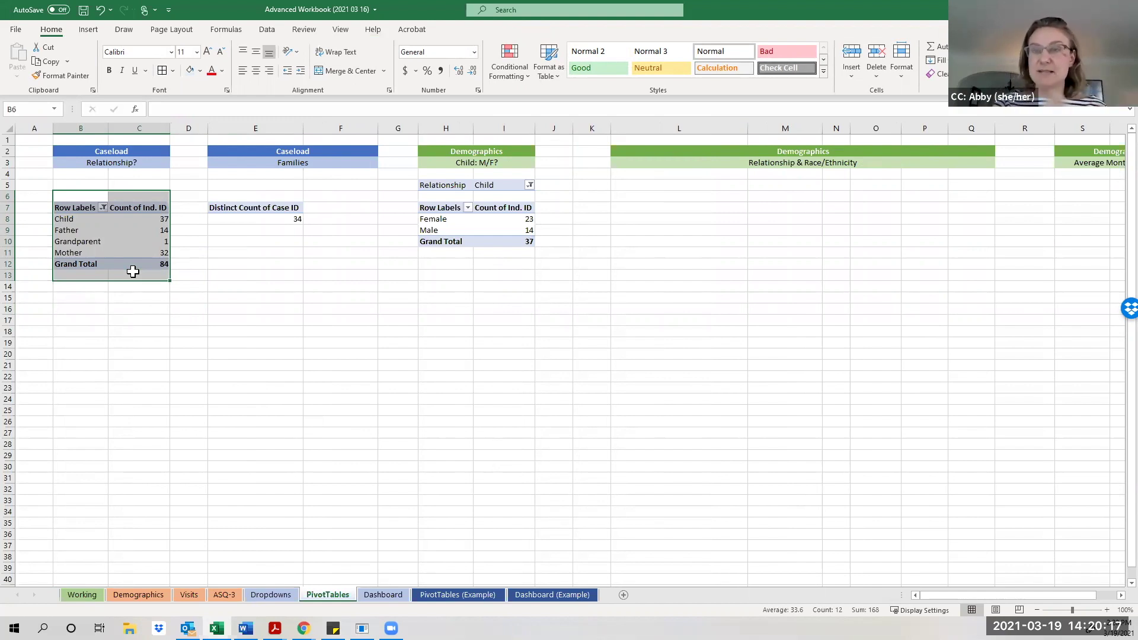
key("ctrl+c")
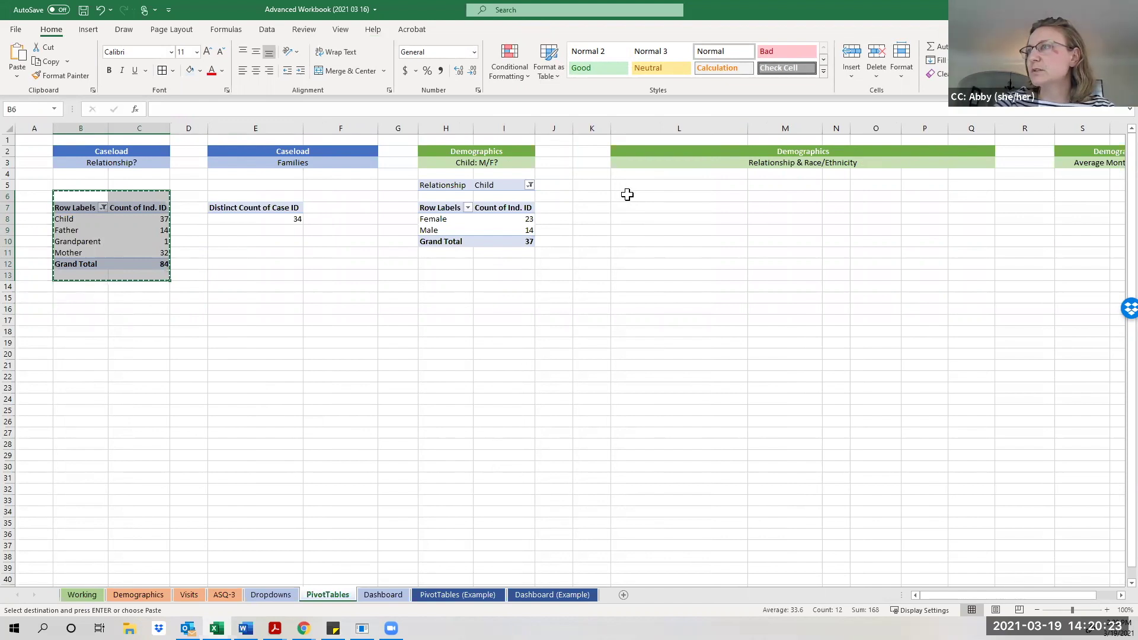
left_click(627, 194)
key("ctrl+v")
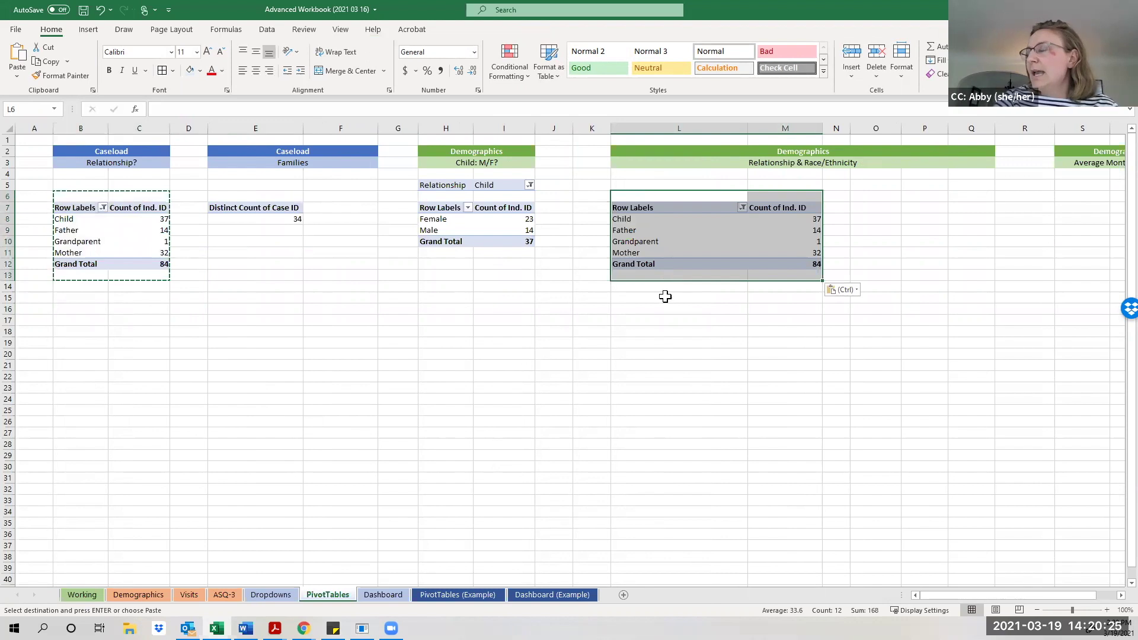
left_click(665, 252)
left_click_drag(845, 595, 877, 603)
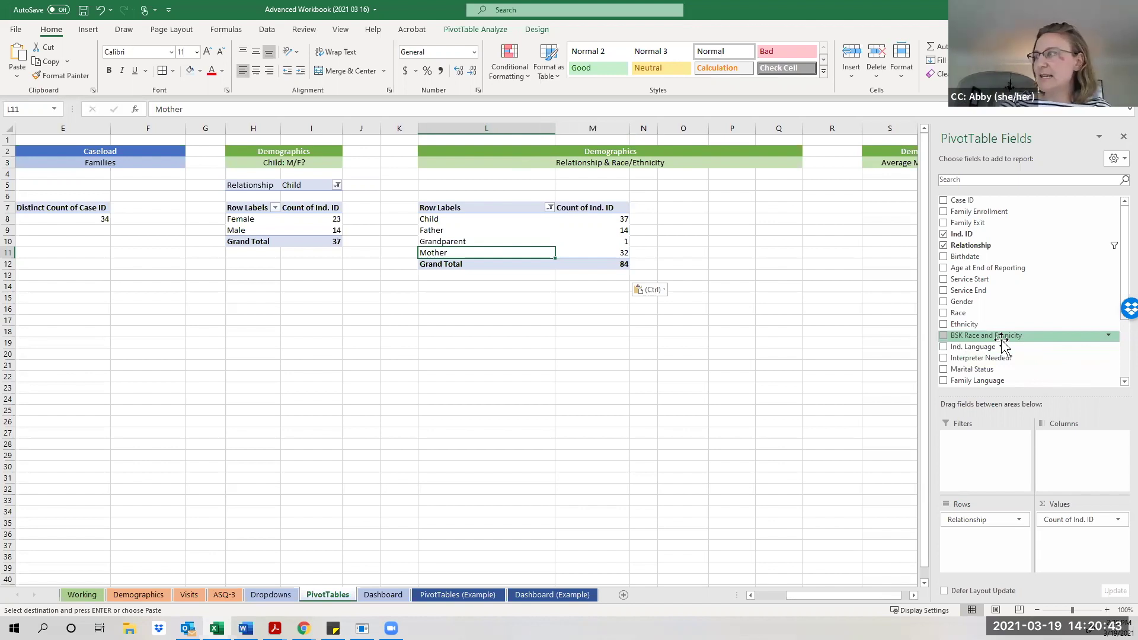
Put BSK Race and Ethnicity in Rows and Relationship in Columns (Child 37, Father 14, Mother 32).
left_click_drag(1004, 339, 981, 537)
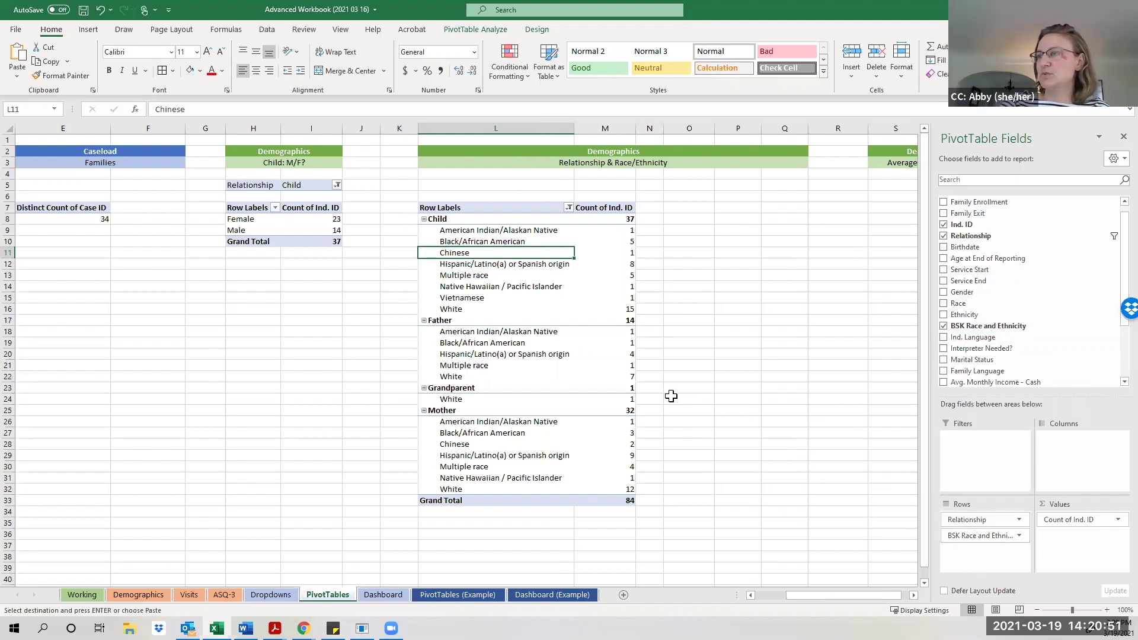
left_click(975, 521)
left_click_drag(975, 521, 980, 550)
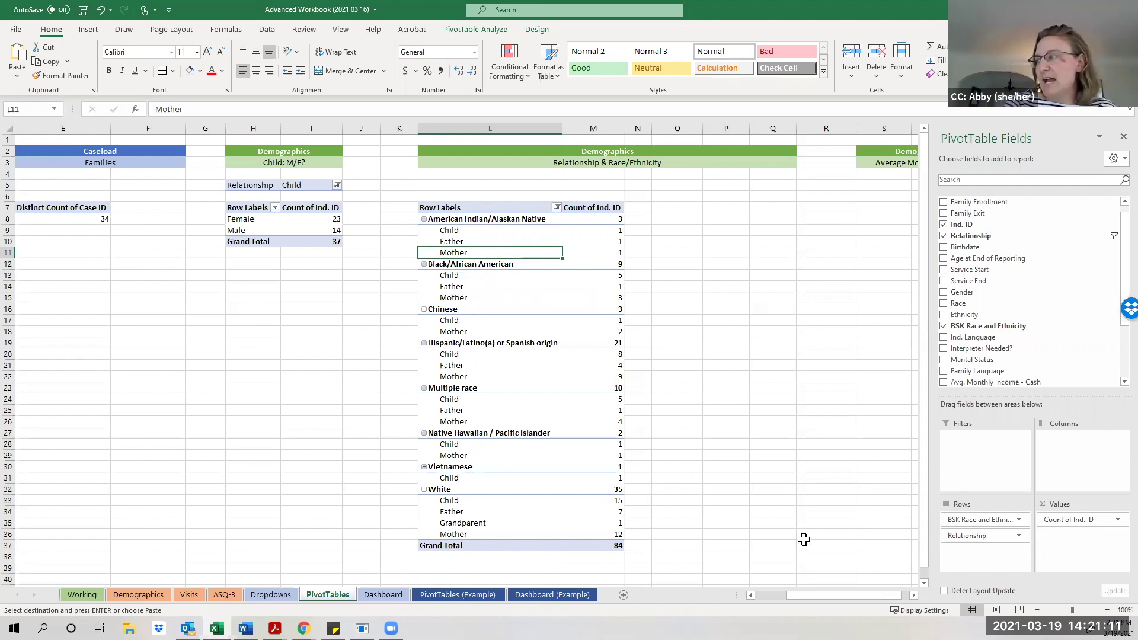
left_click_drag(979, 544, 1072, 465)
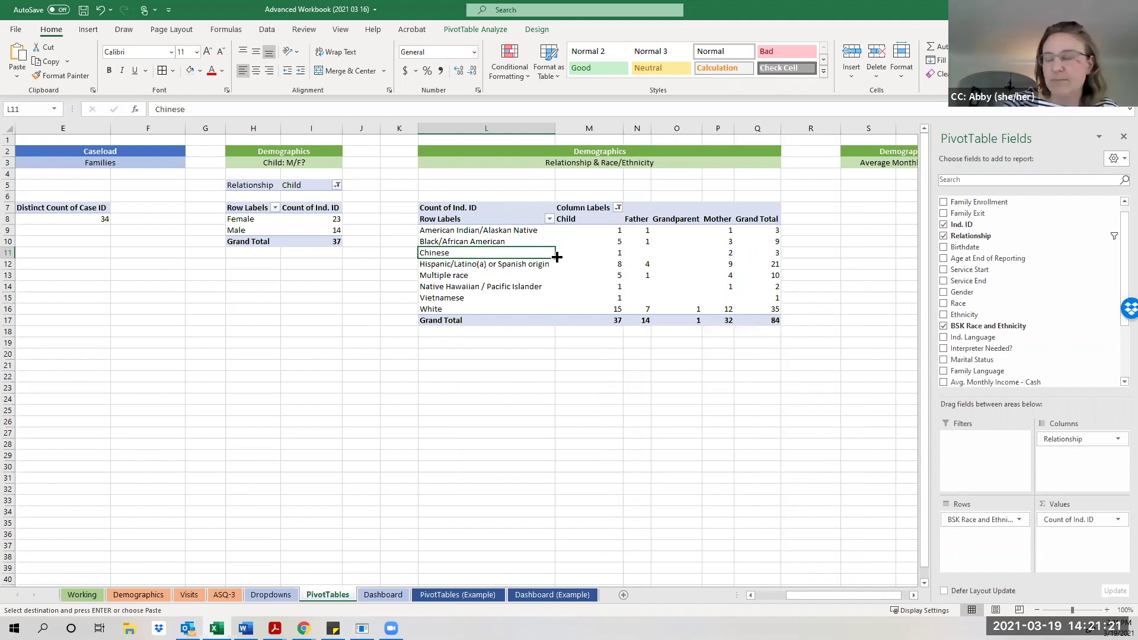
left_click(615, 320)
left_click(616, 309)
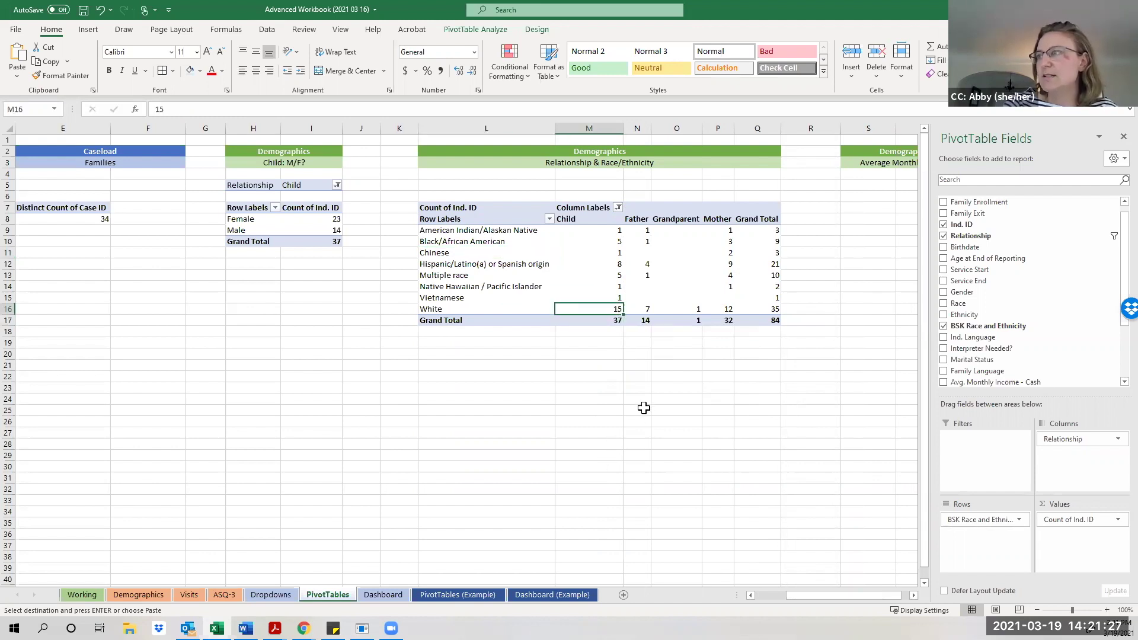
left_click(730, 323)
left_click(729, 267)
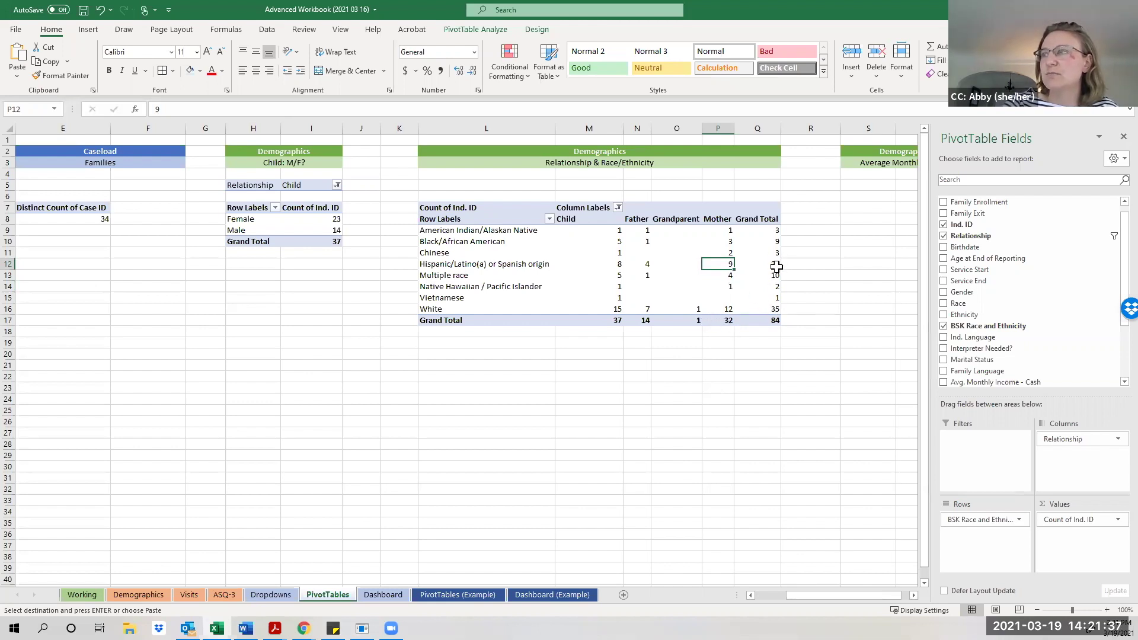
left_click(777, 267)
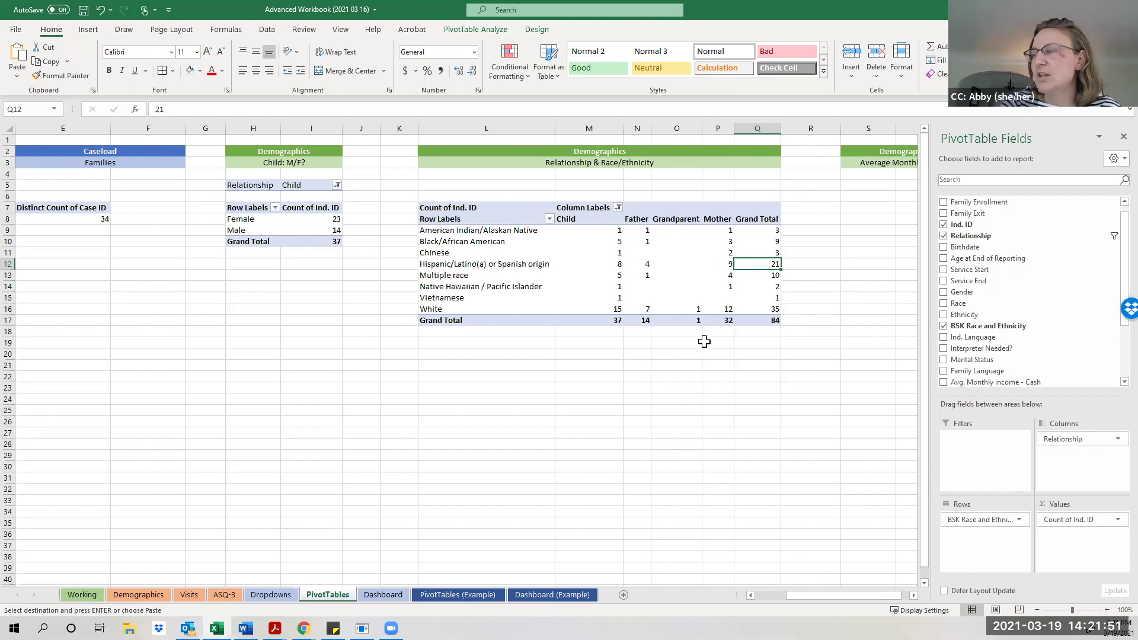
left_click(646, 310)
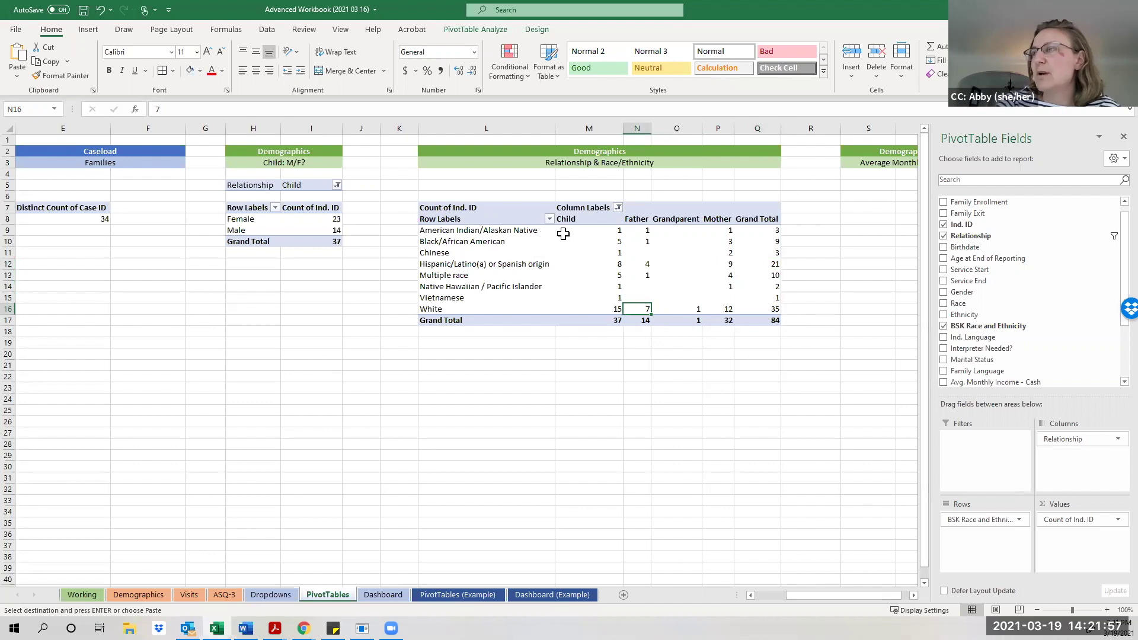
Show the crosstab values as % of Column Total, giving White Child 40.54% and Father 50.00%.
right_click(565, 245)
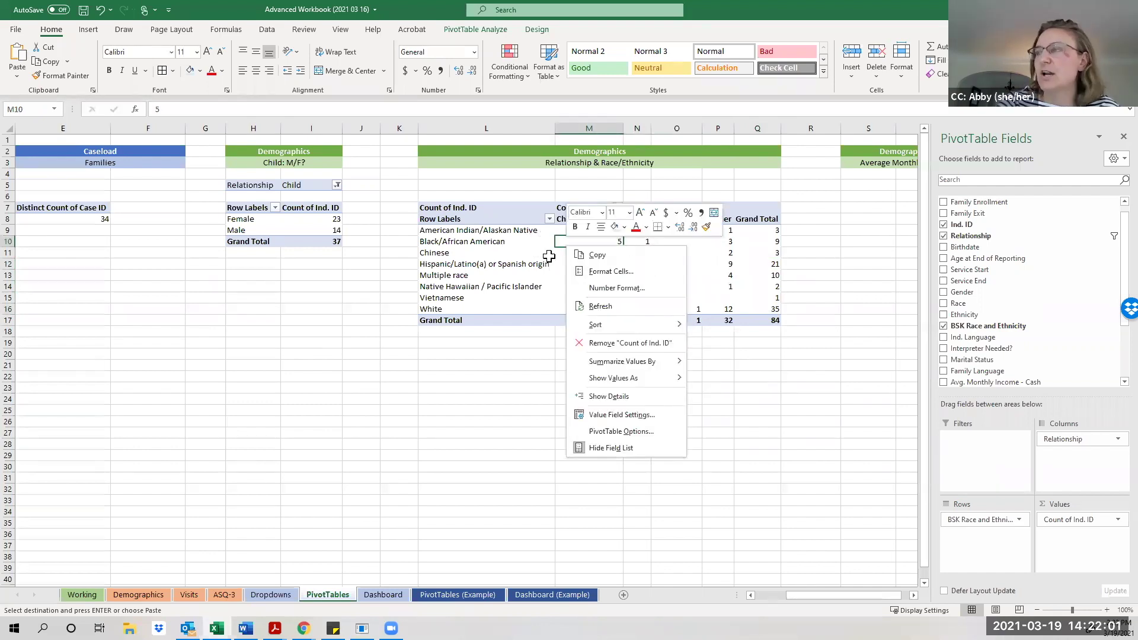
left_click(577, 253)
right_click(577, 253)
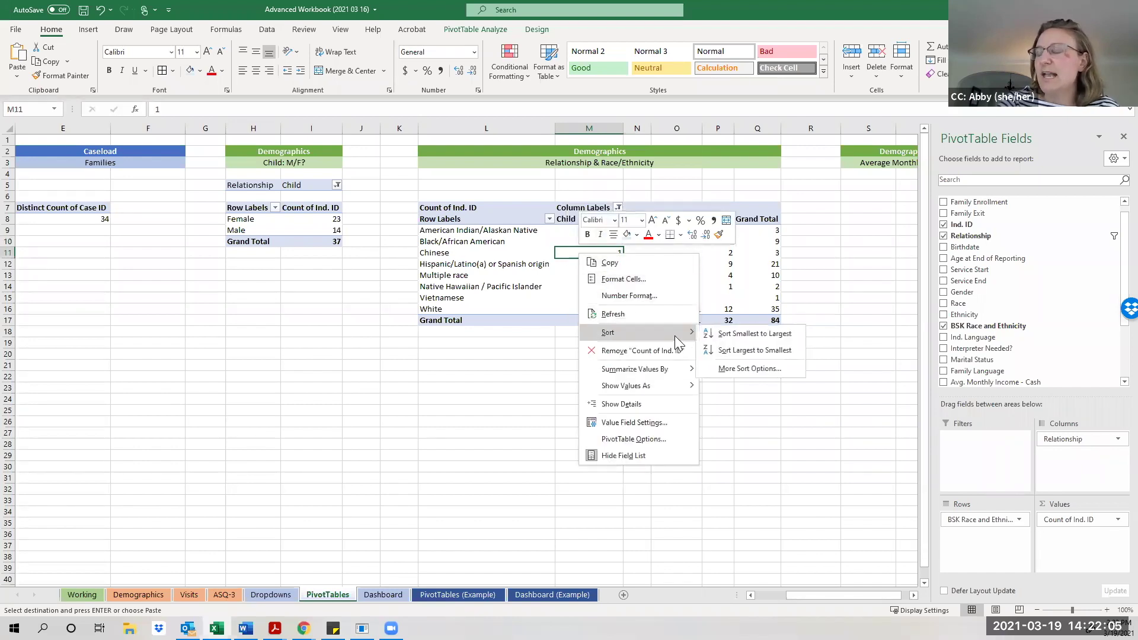
mouse_move(672, 372)
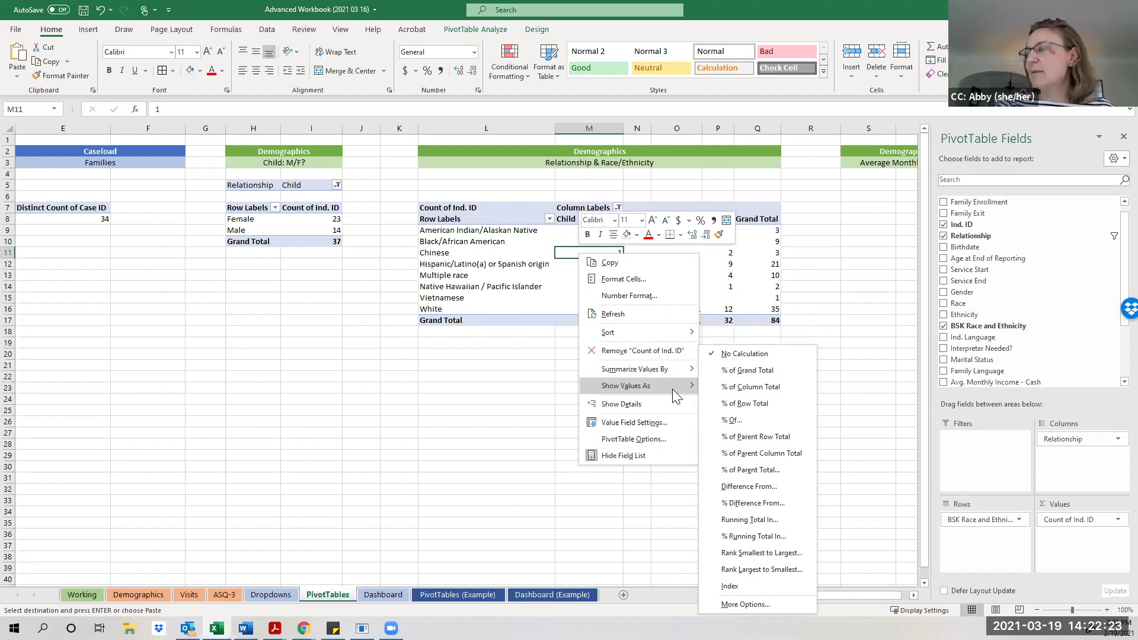
left_click(715, 390)
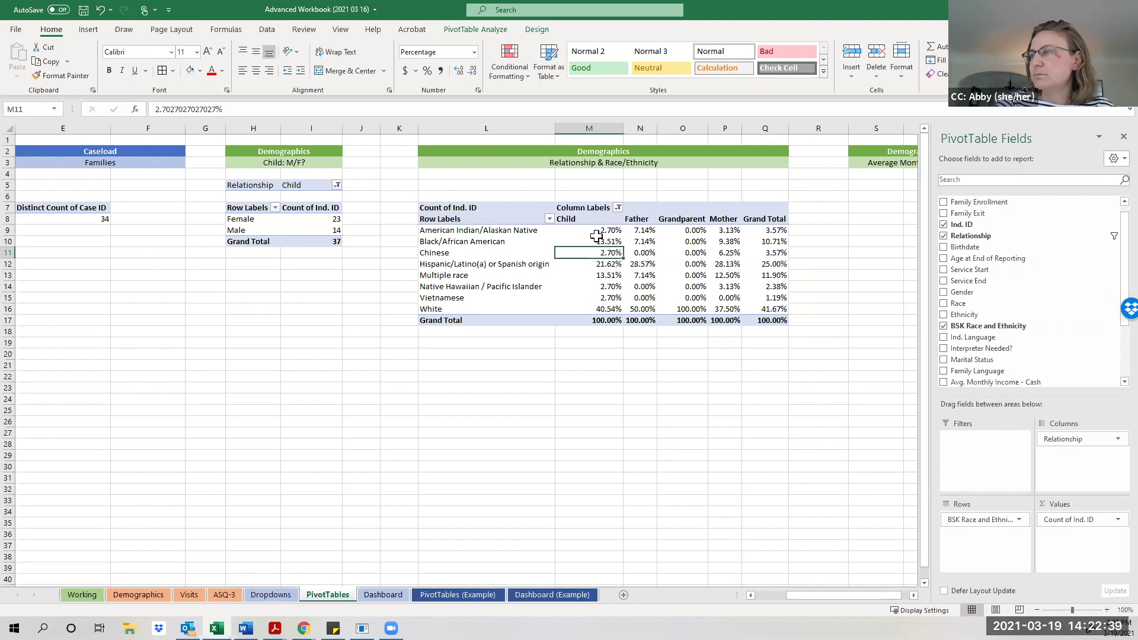
left_click(645, 309)
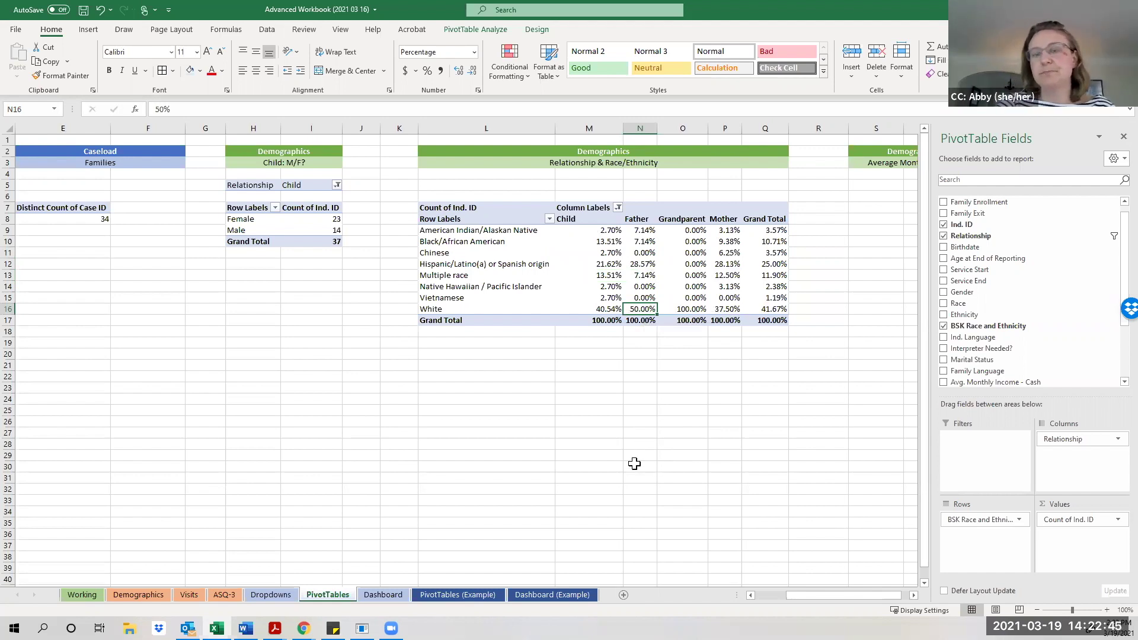
Decrease decimals twice on M9:Q17 so percentages read whole numbers, e.g. White Child 41%.
mouse_move(596, 230)
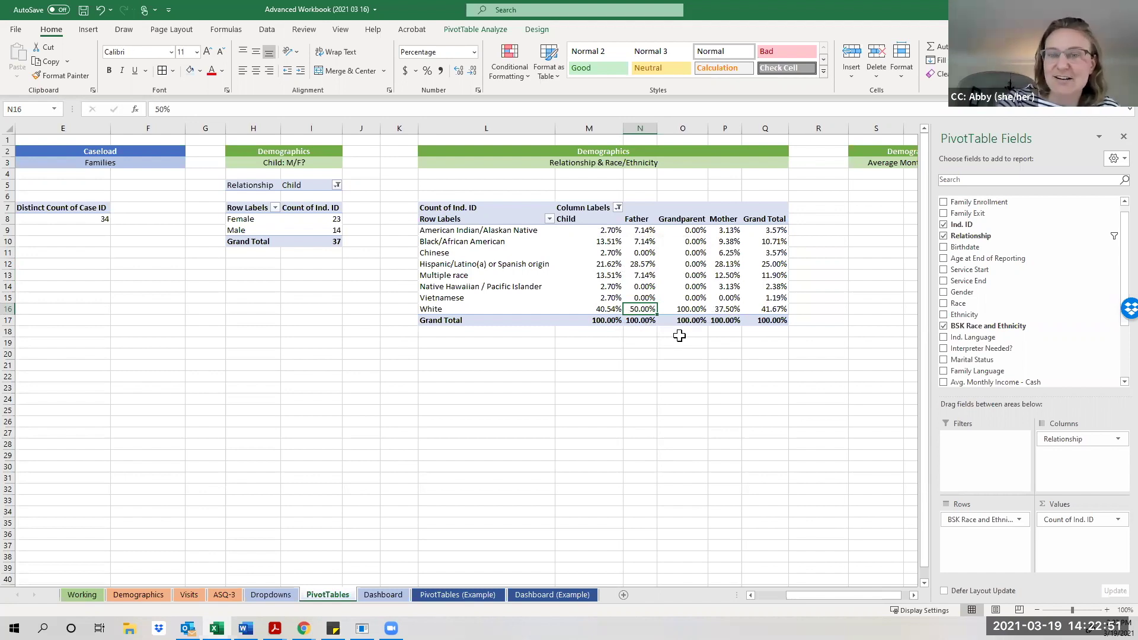
left_click(597, 234)
left_click_drag(599, 235, 762, 325)
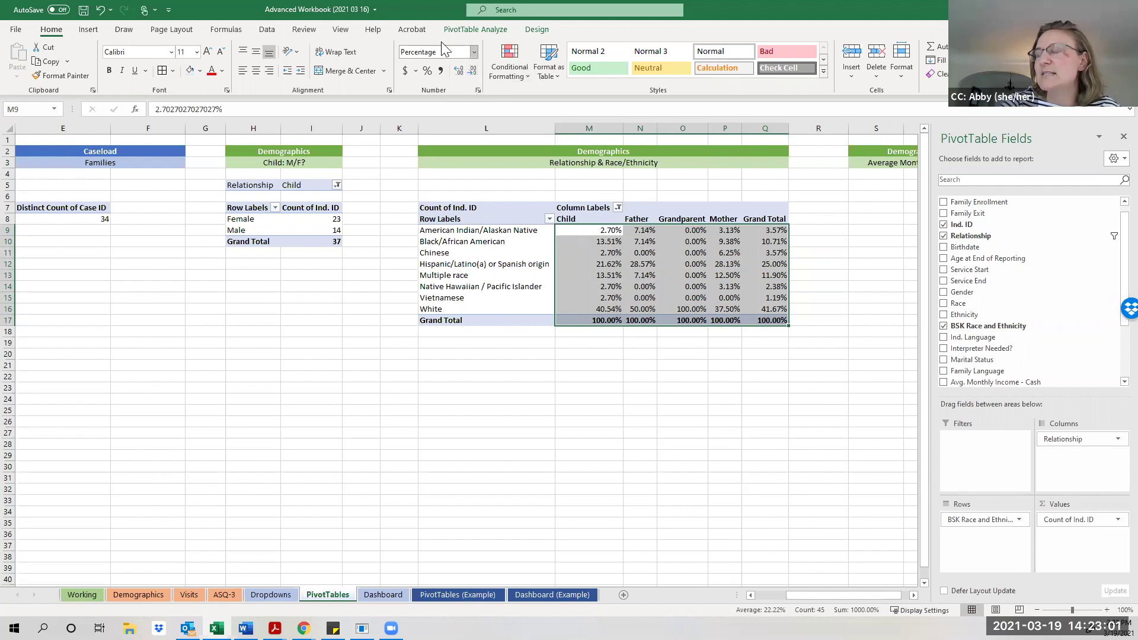
left_click(469, 70)
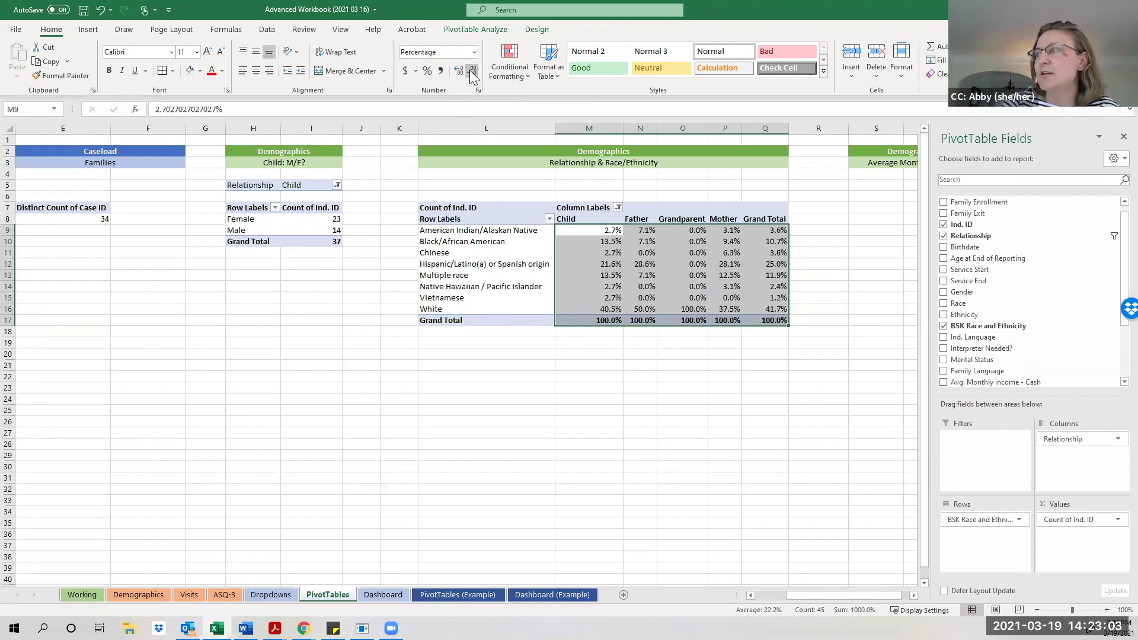
left_click(469, 70)
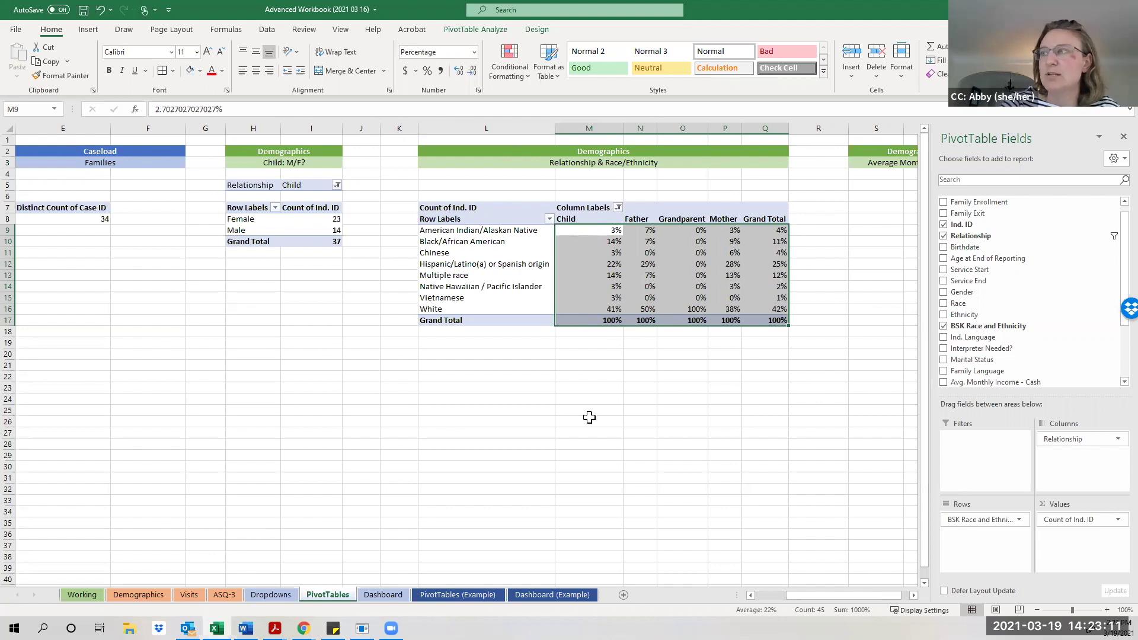
left_click(617, 298)
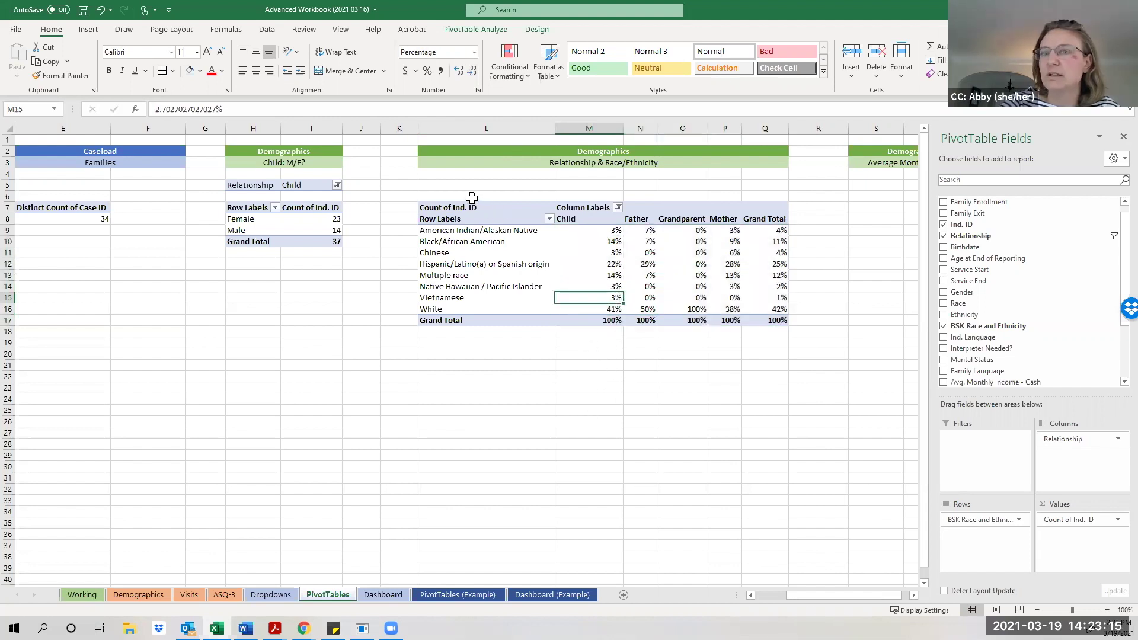
left_click_drag(472, 198, 758, 334)
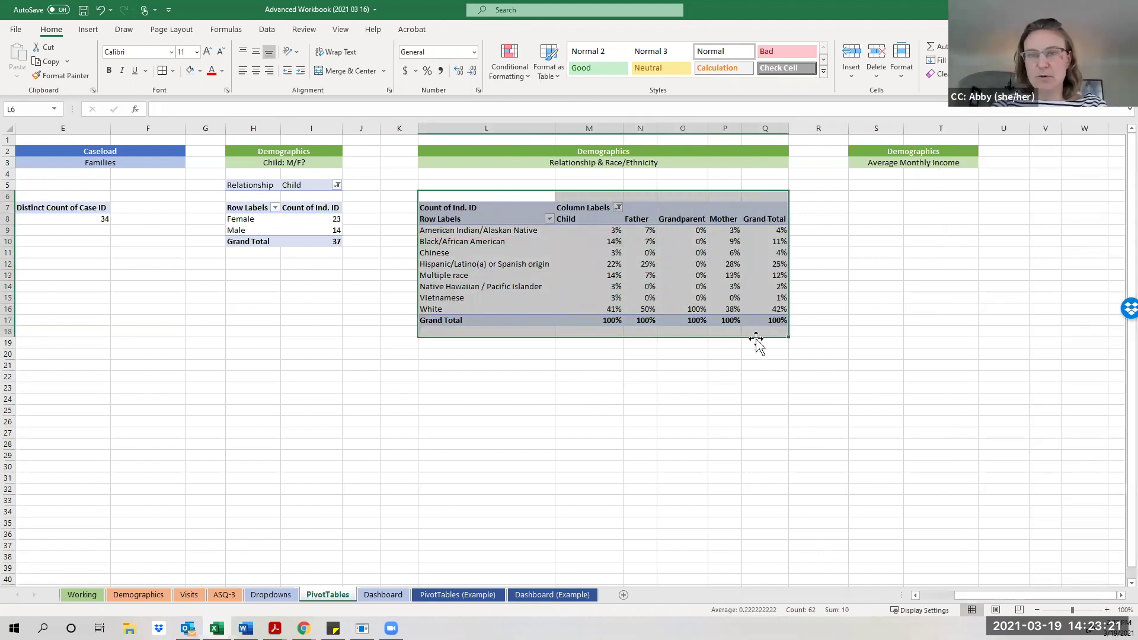
Paste a second copy of the race-by-relationship crosstab at cell L21.
key("ctrl+c")
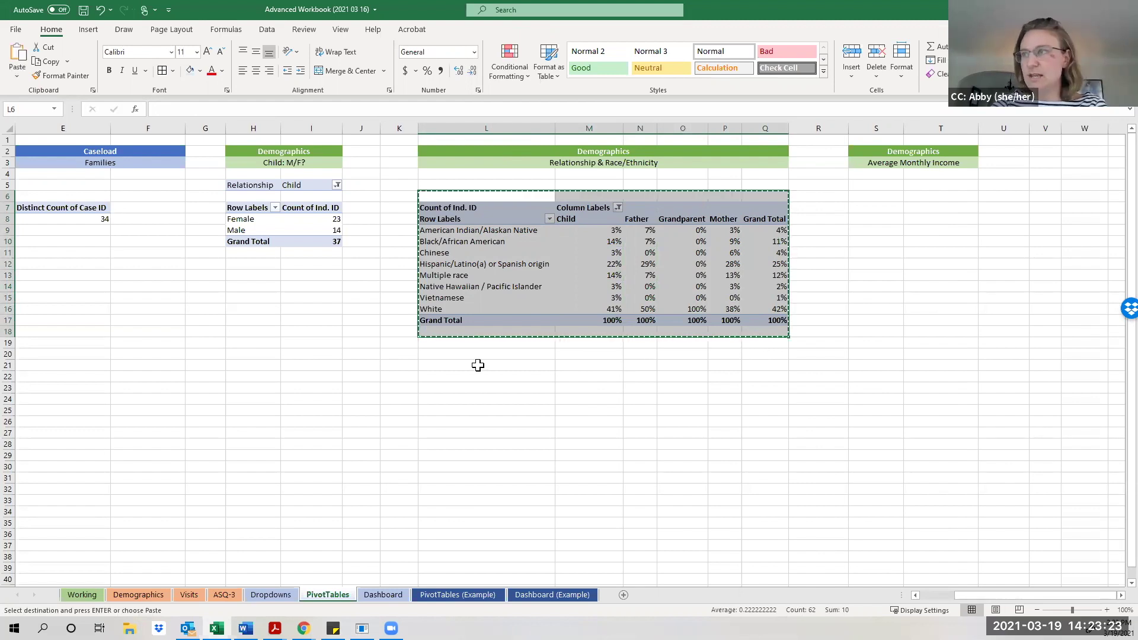
left_click(442, 364)
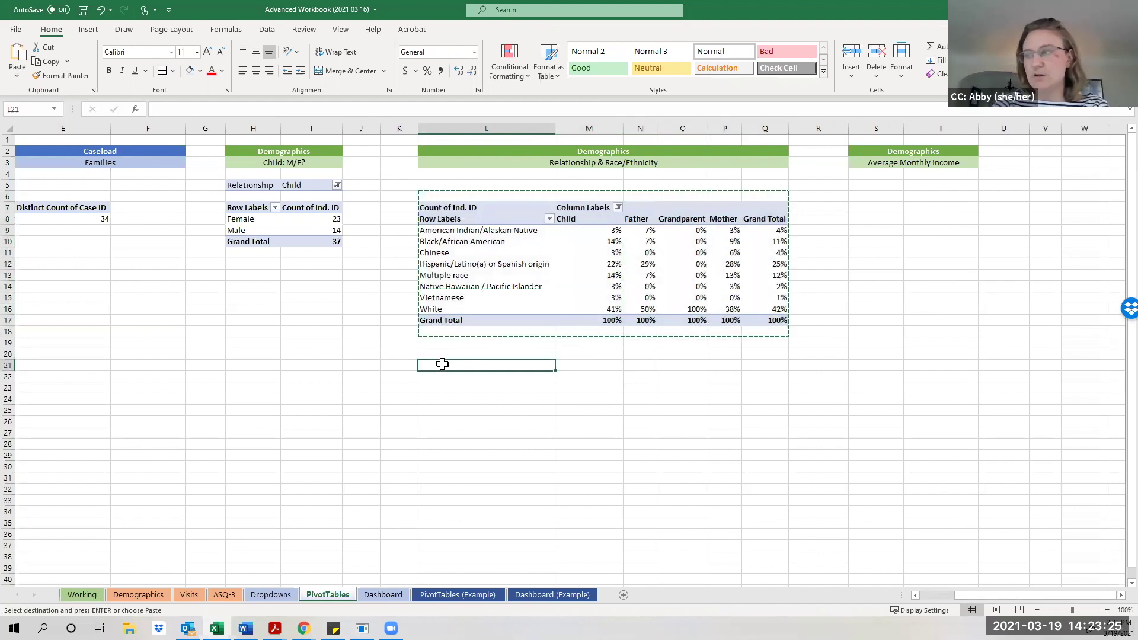
key("ctrl+v")
left_click(422, 422)
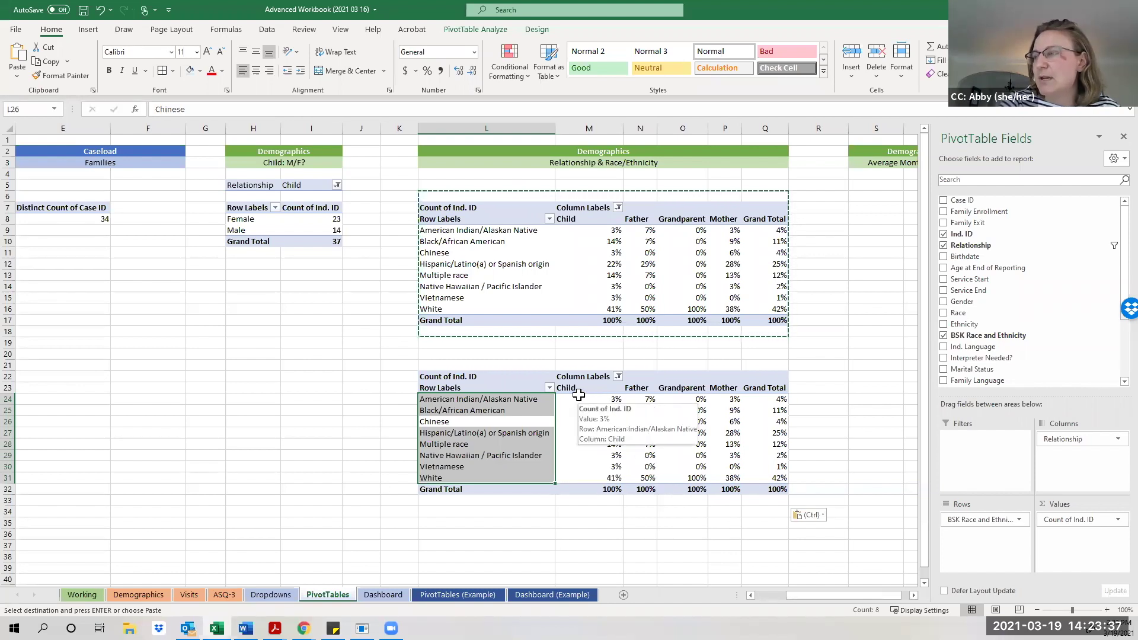
Set the copied pivot's values to No Calculation so it shows plain counts.
left_click(577, 417)
right_click(578, 418)
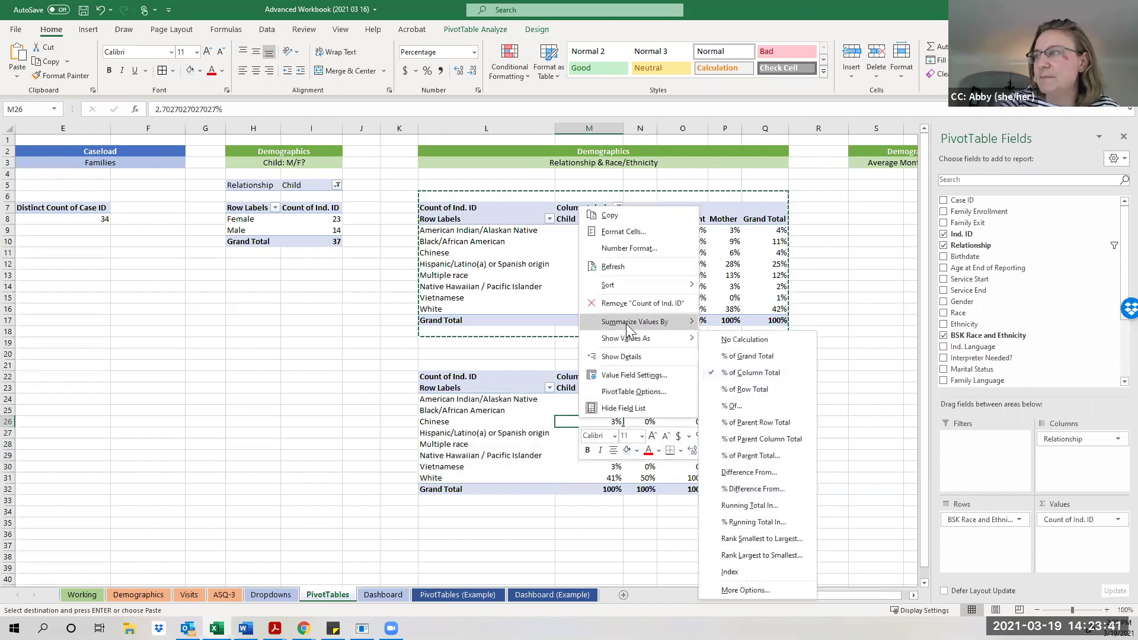
mouse_move(633, 339)
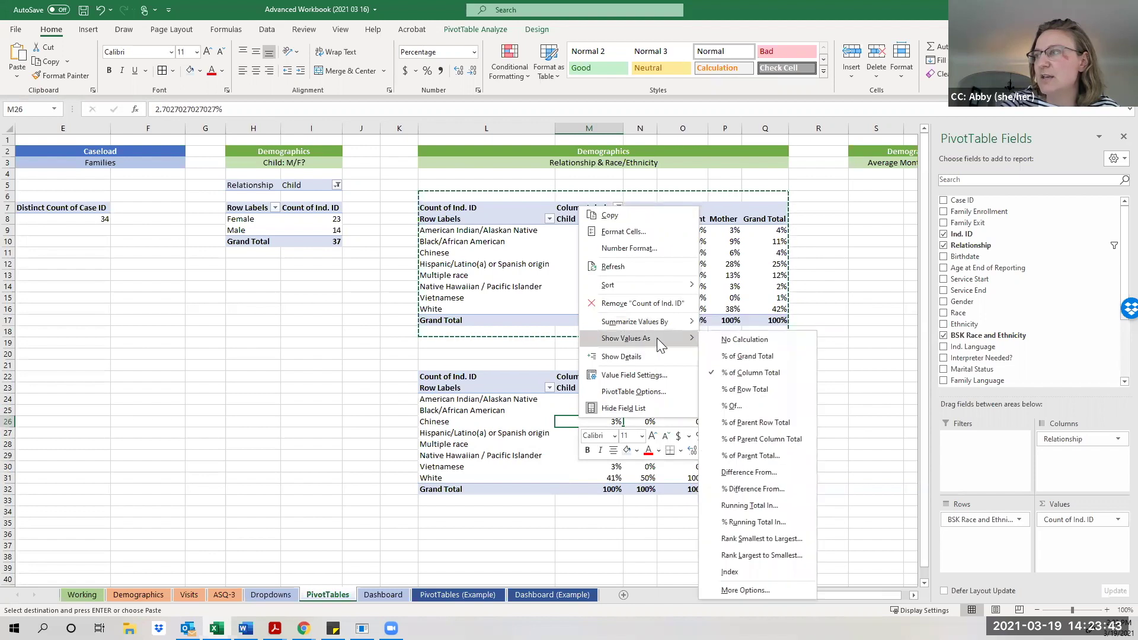
left_click(721, 340)
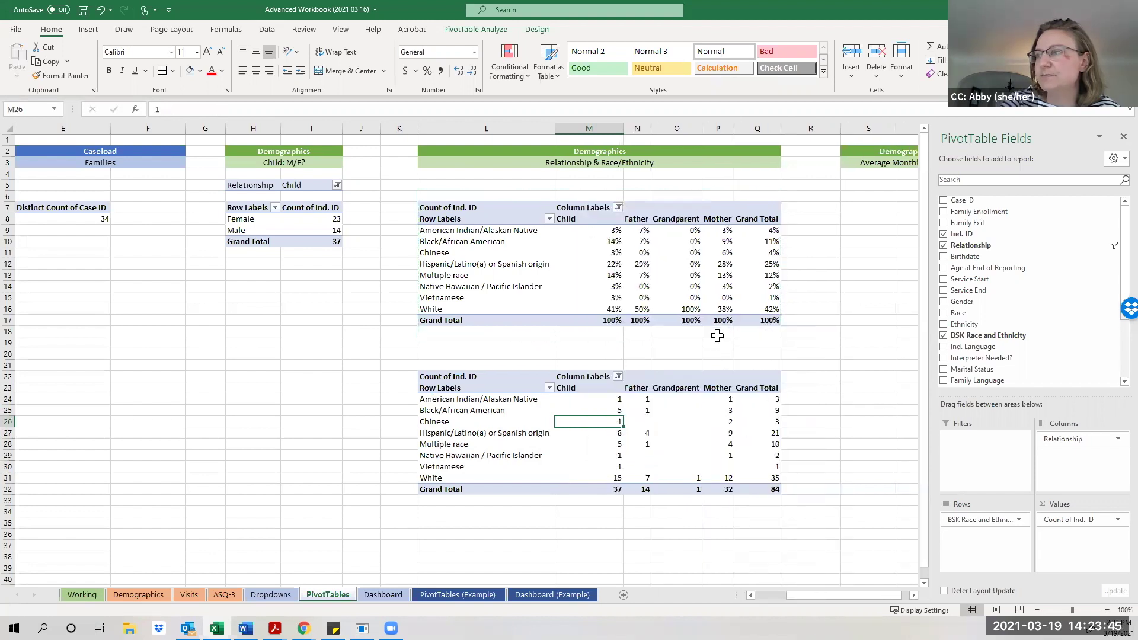
Remove Relationship from the lower pivot's Columns area.
left_click(694, 423)
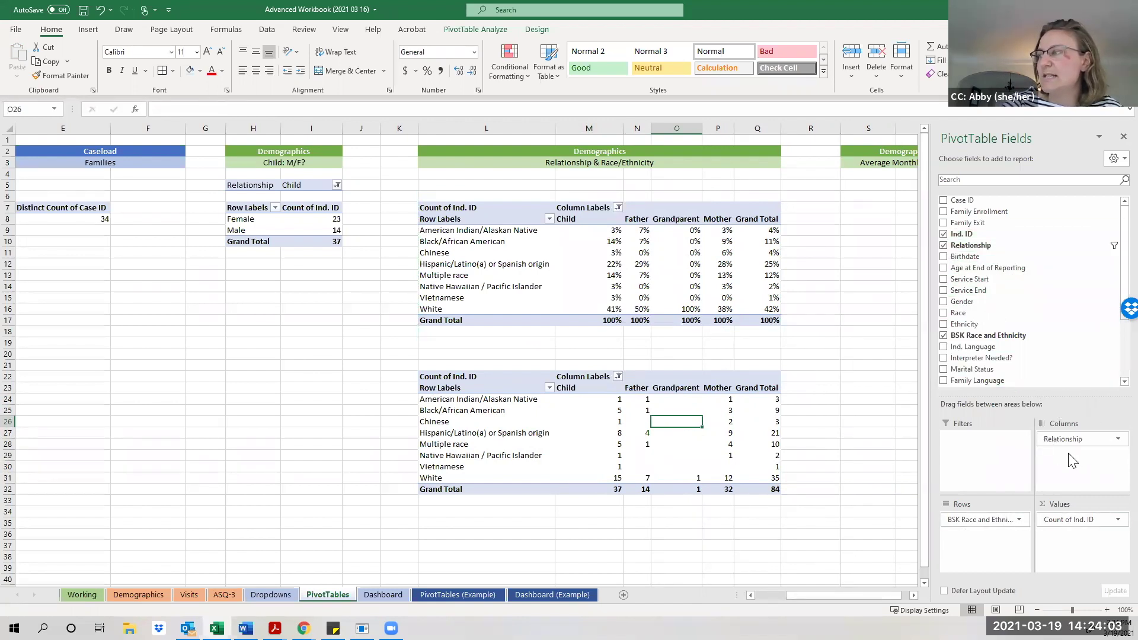
left_click(1114, 441)
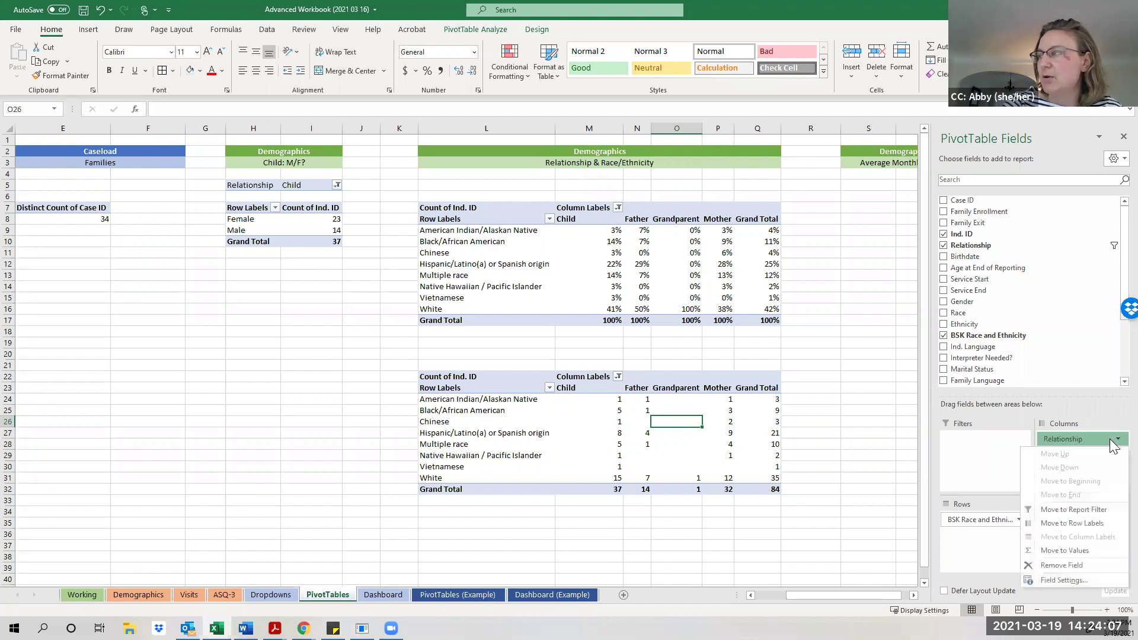
left_click(1074, 564)
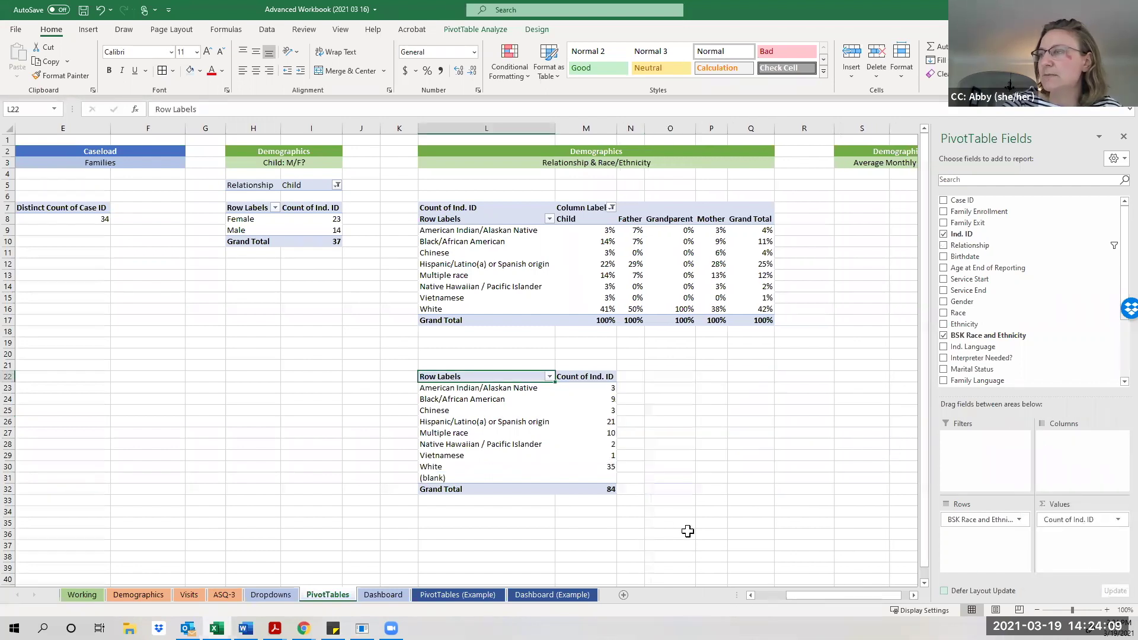
left_click(611, 524)
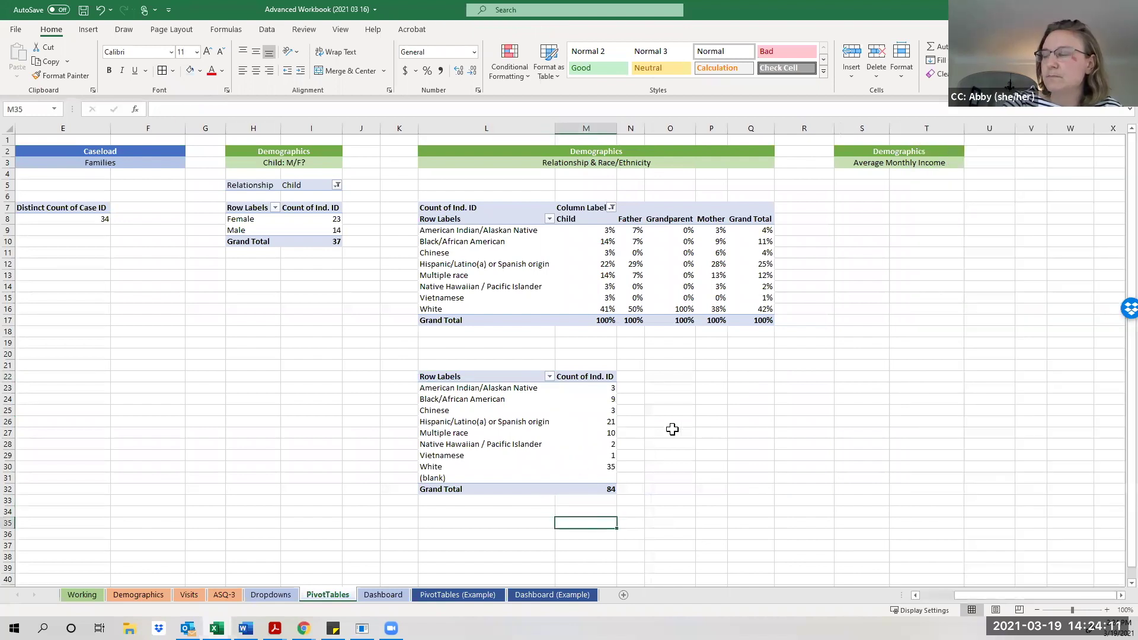
Filter the (blank) entry out of the race row labels, then select the L21:M32 table.
left_click(670, 423)
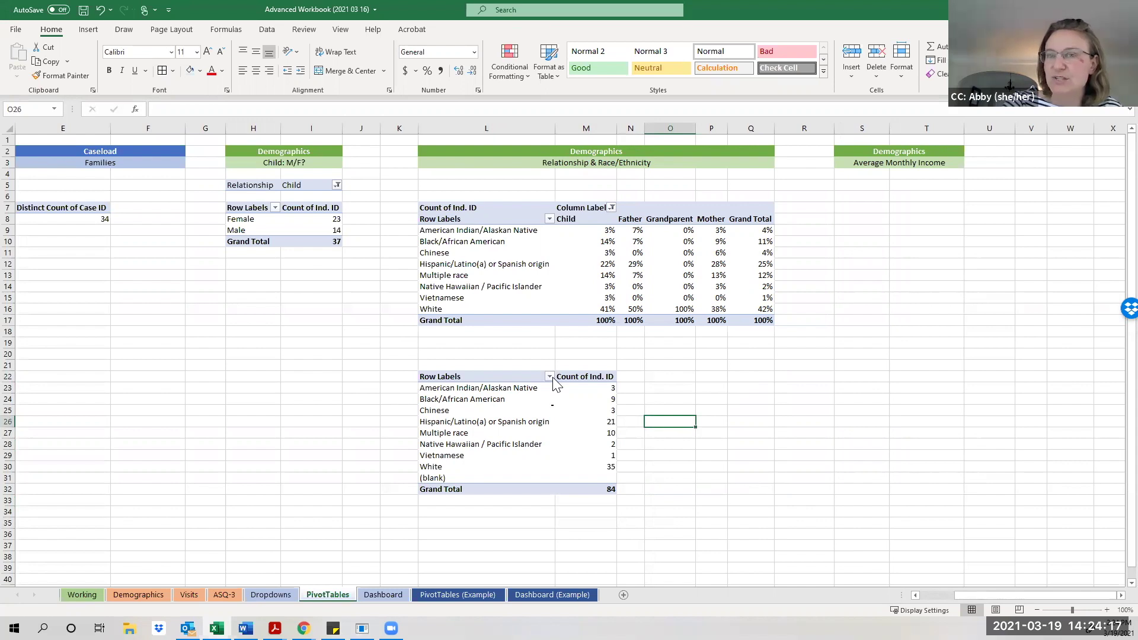
left_click(532, 388)
left_click(548, 377)
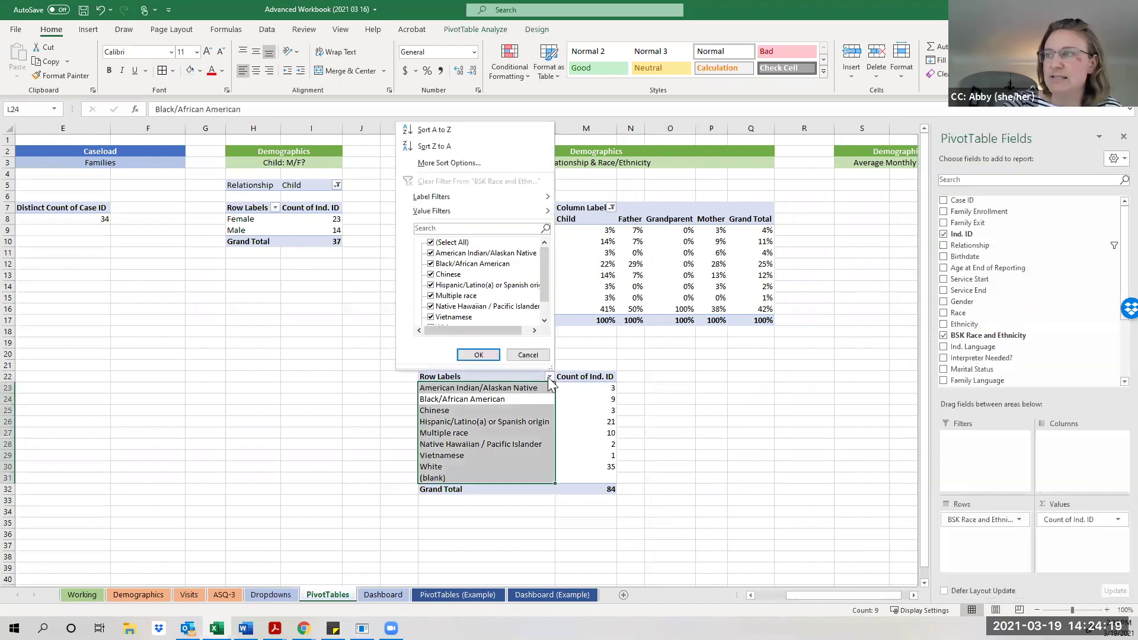
scroll(468, 314, "down", 1)
left_click(431, 317)
left_click(478, 354)
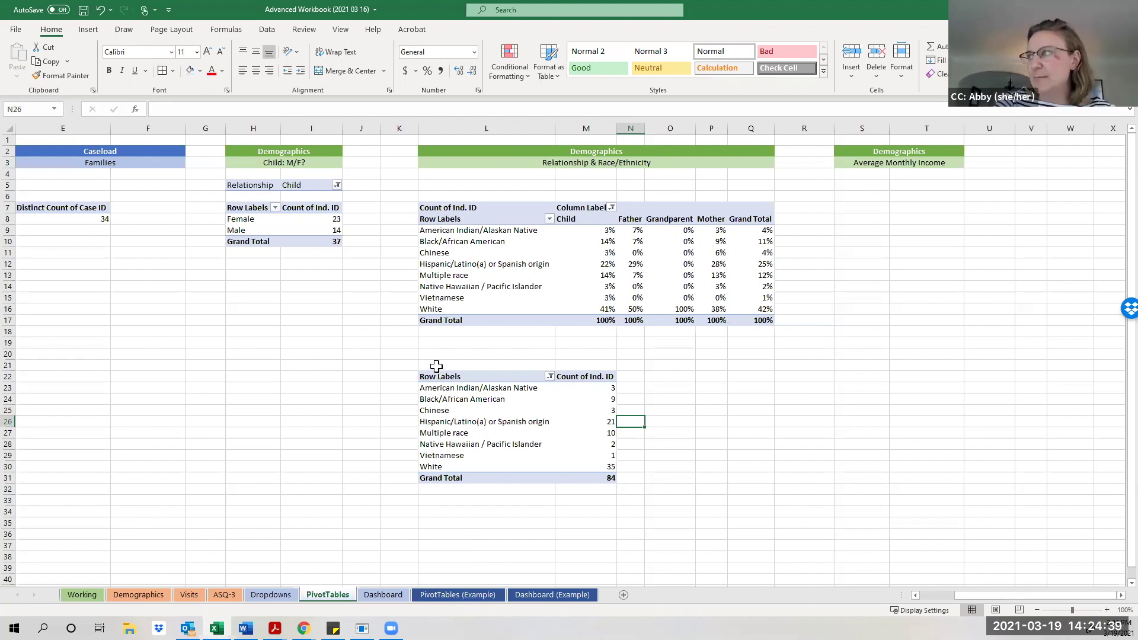
left_click_drag(436, 366, 571, 495)
Paste a copy of the race count table at cell S7.
key("ctrl+c")
left_click(844, 210)
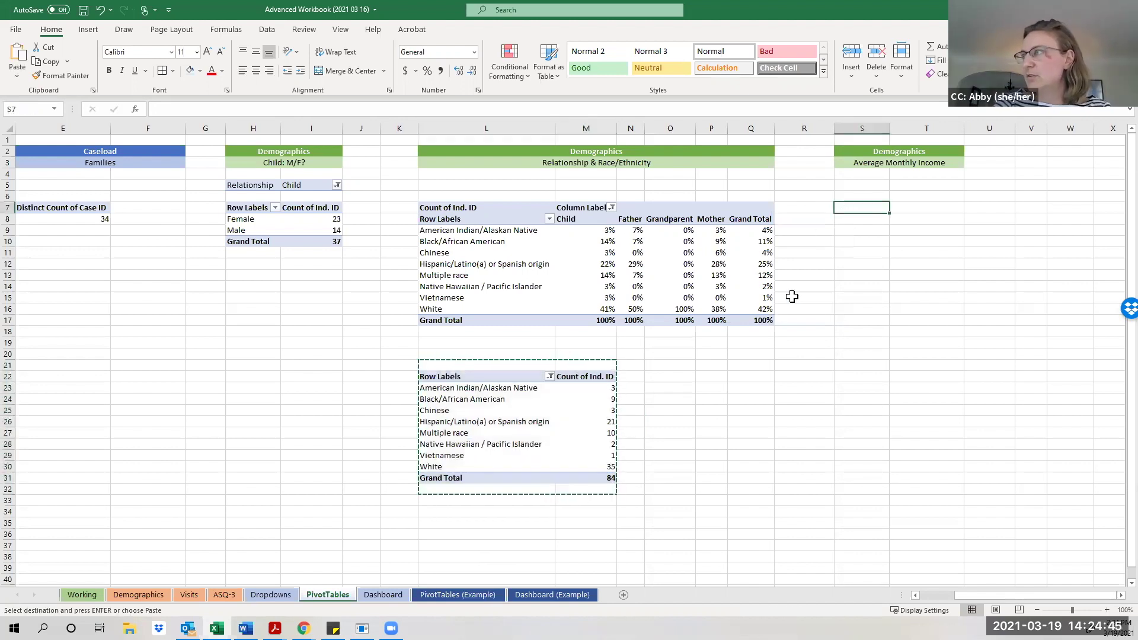
key("ctrl+v")
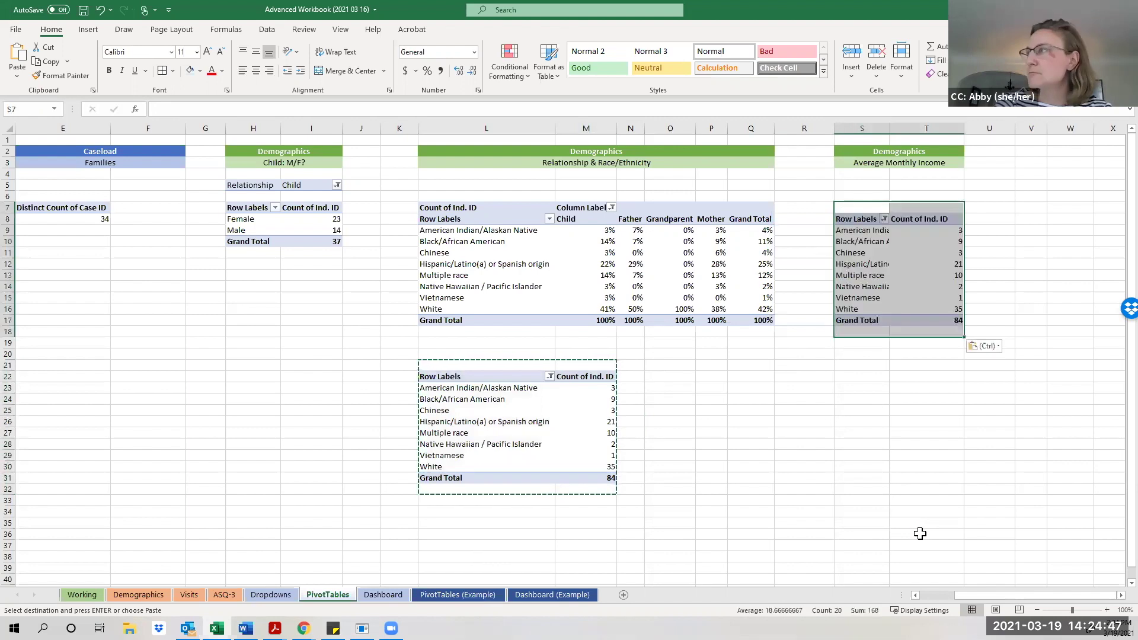
left_click_drag(977, 593, 1001, 593)
left_click(870, 269)
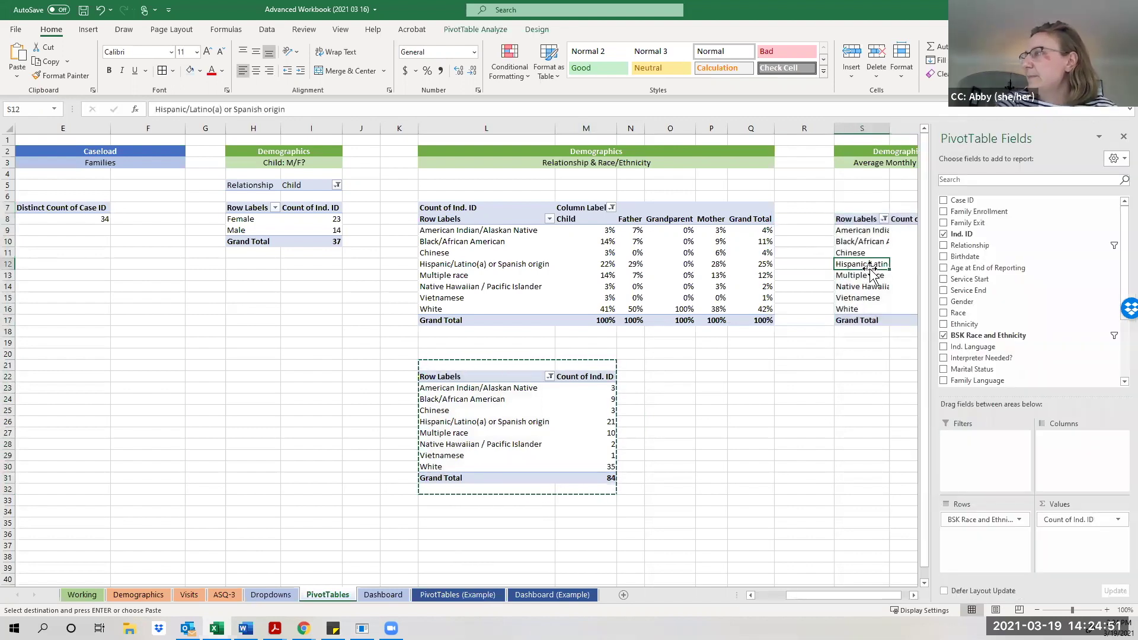
left_click_drag(816, 594, 824, 594)
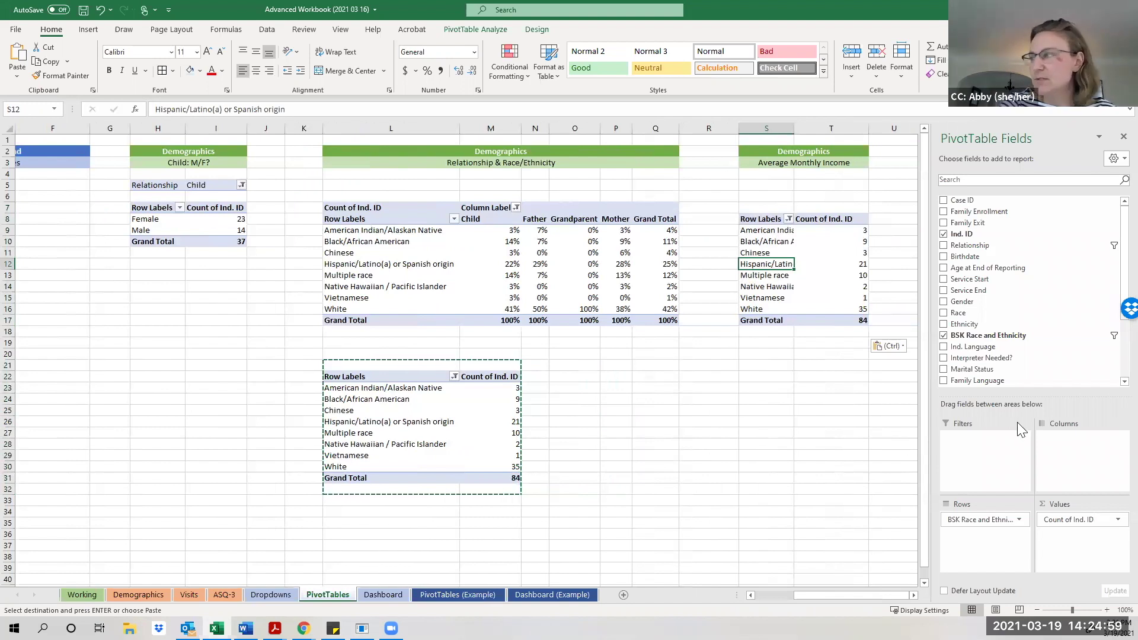
Filter the copy by Relationship excluding Child and drop race, leaving a count of 47.
left_click_drag(991, 246, 988, 462)
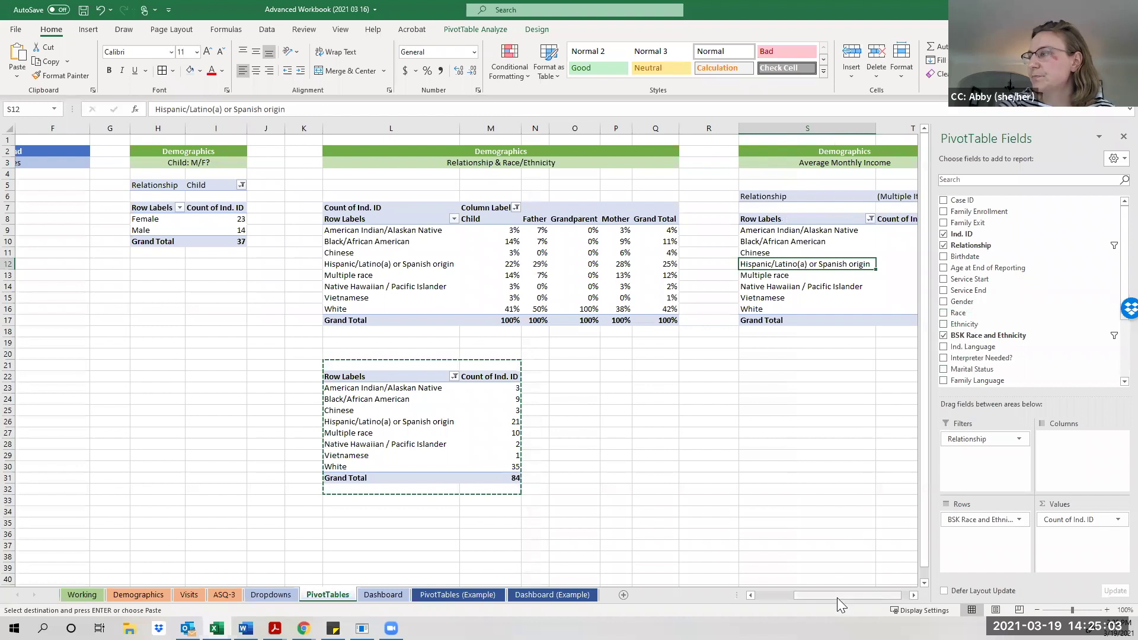
left_click_drag(848, 595, 857, 595)
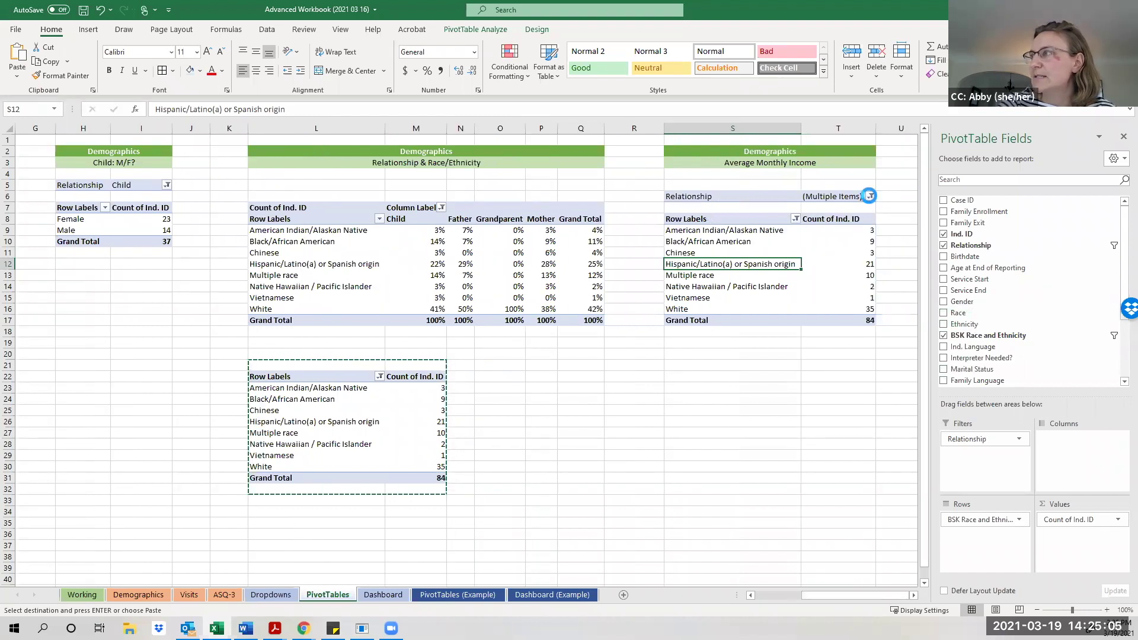
left_click(870, 197)
left_click(753, 234)
left_click(798, 350)
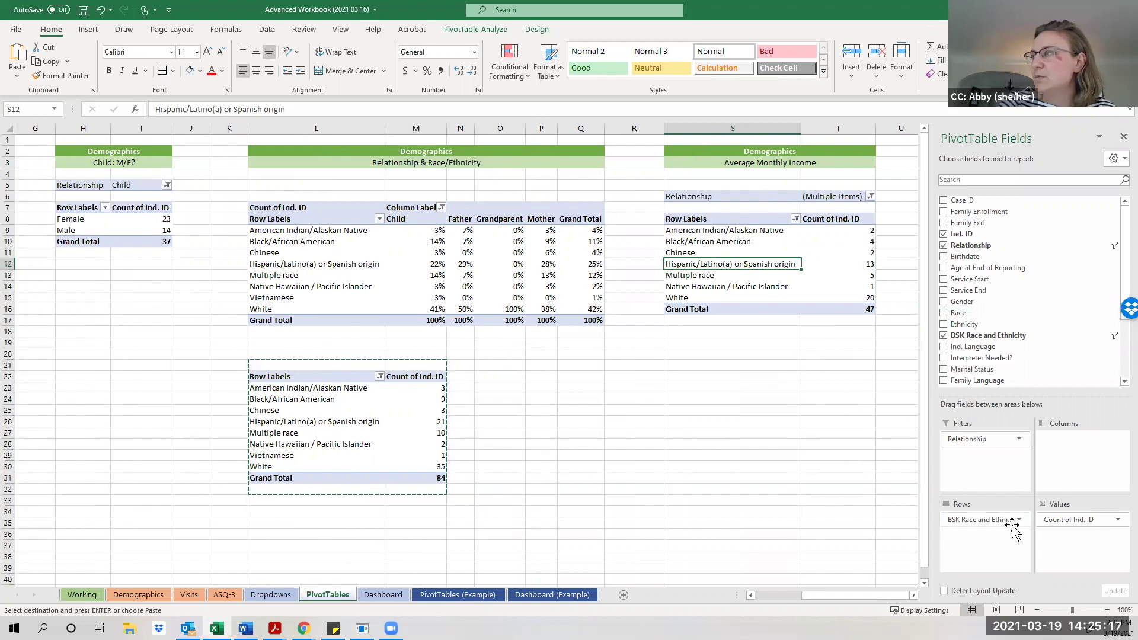
left_click(944, 336)
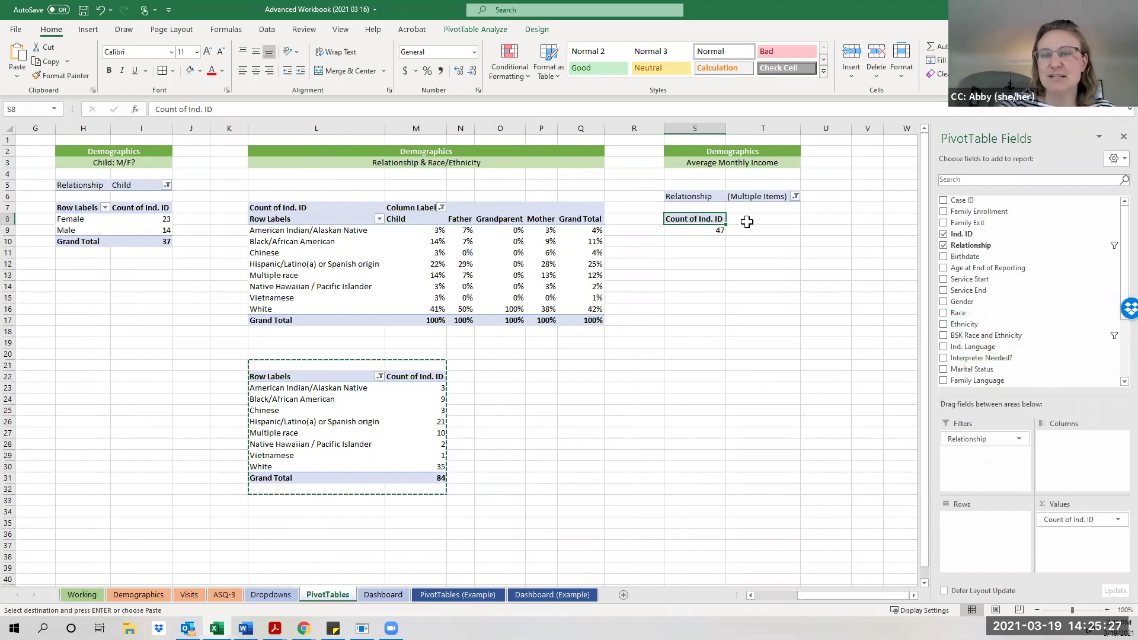
Add Avg. Monthly Income - Total to Rows, listing counts per income value from 0 to 14000.
scroll(1029, 280, "down", 3)
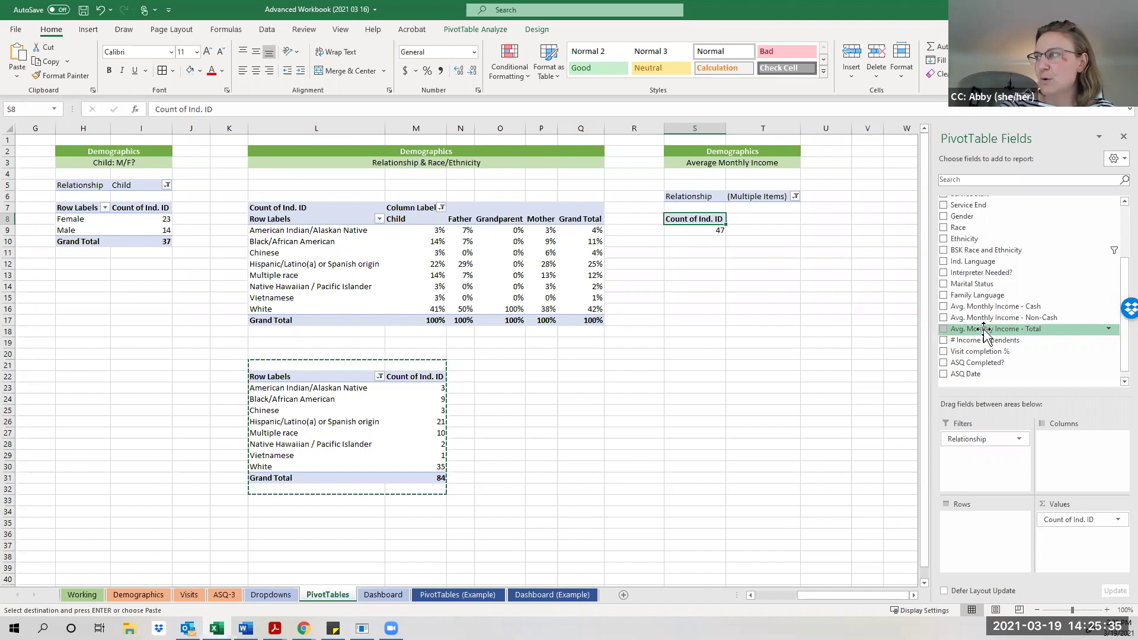
left_click_drag(985, 331, 987, 521)
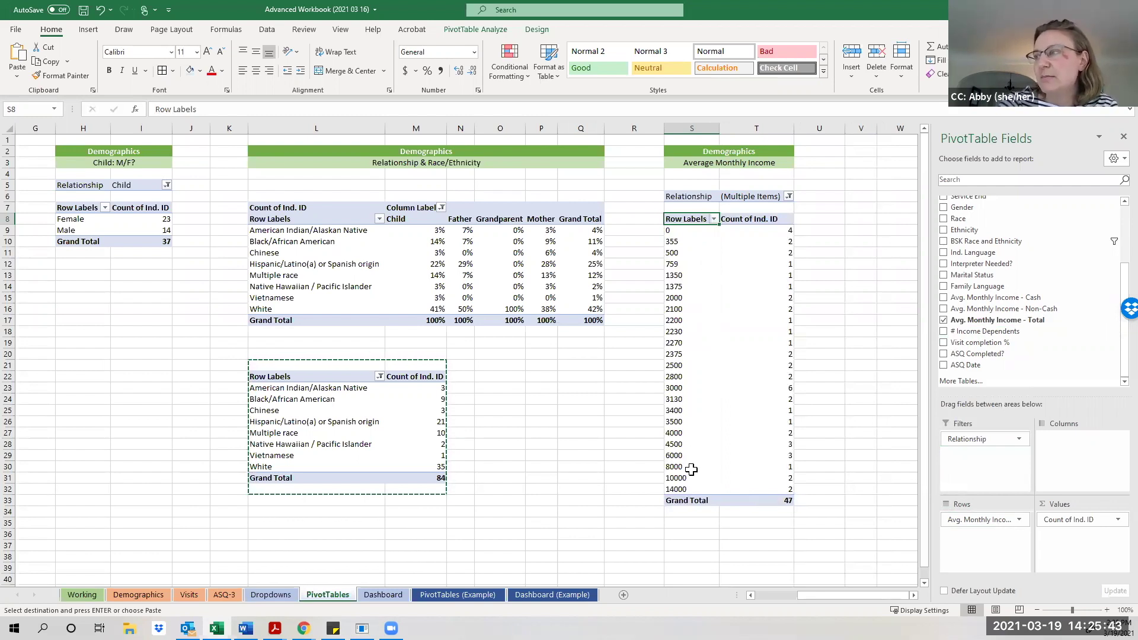
left_click(789, 286)
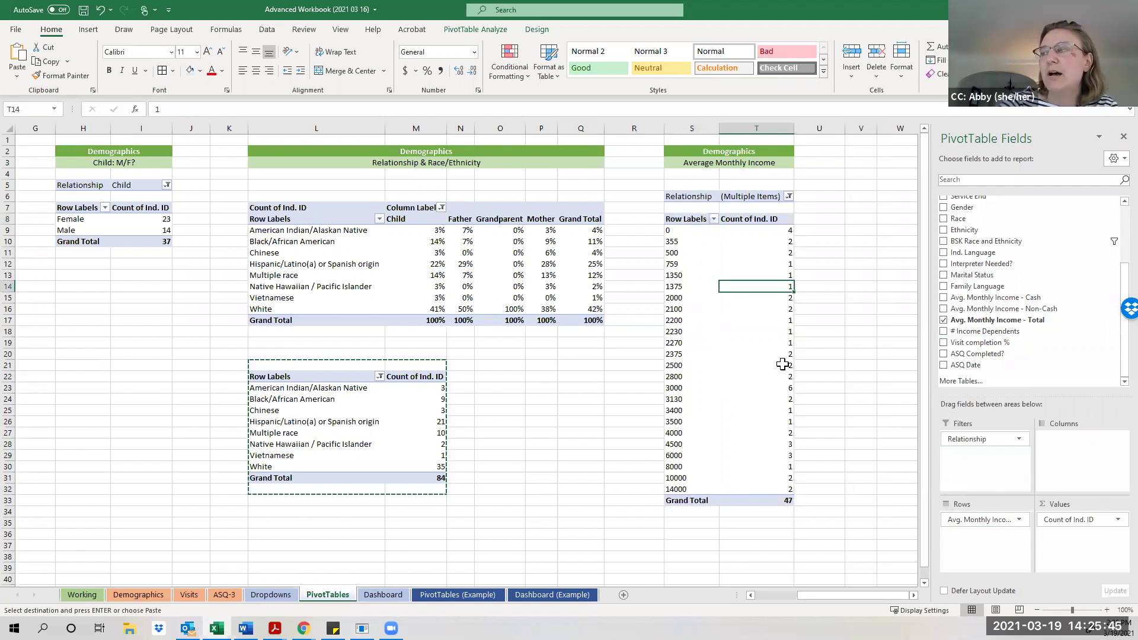
left_click(782, 298)
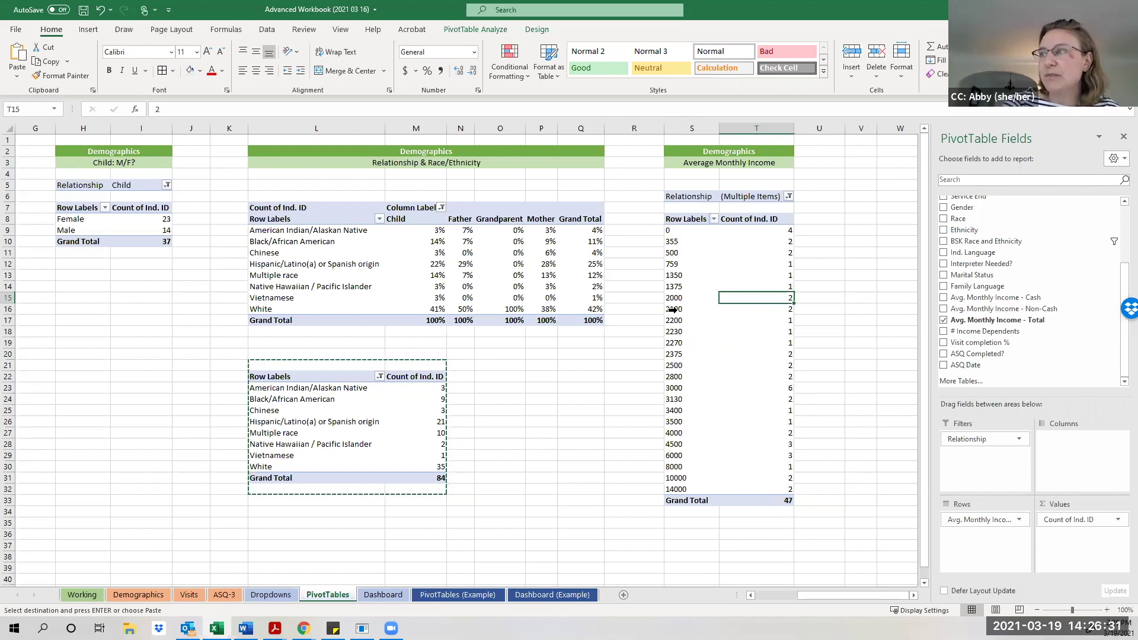
right_click(674, 309)
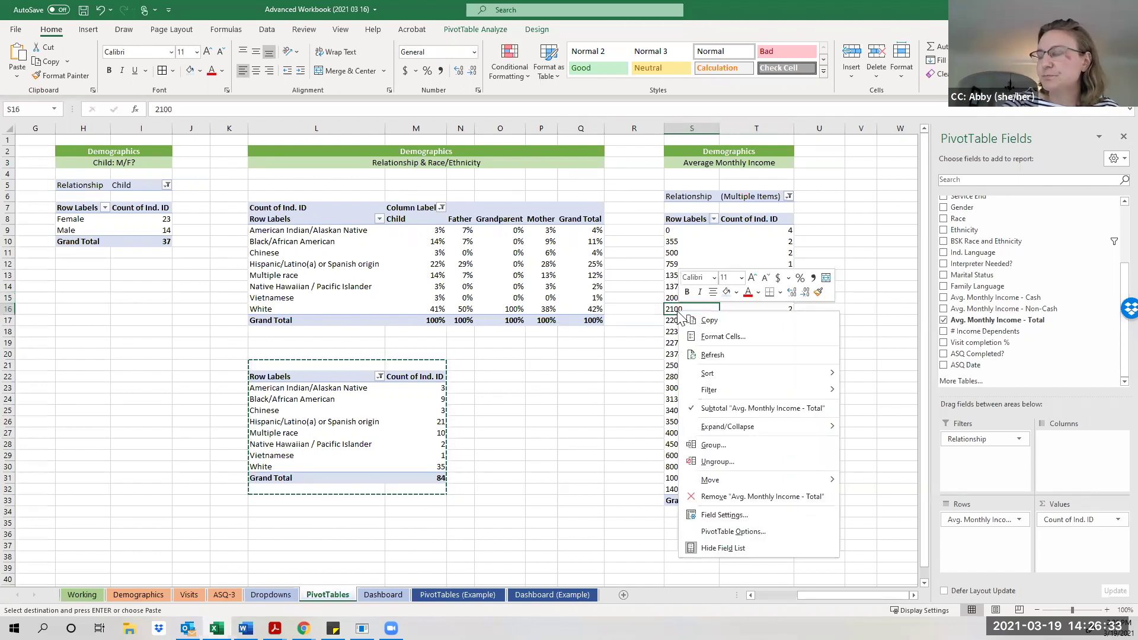
Group the income rows starting at 0, ending at 15000, in bands of 3000.
left_click(708, 448)
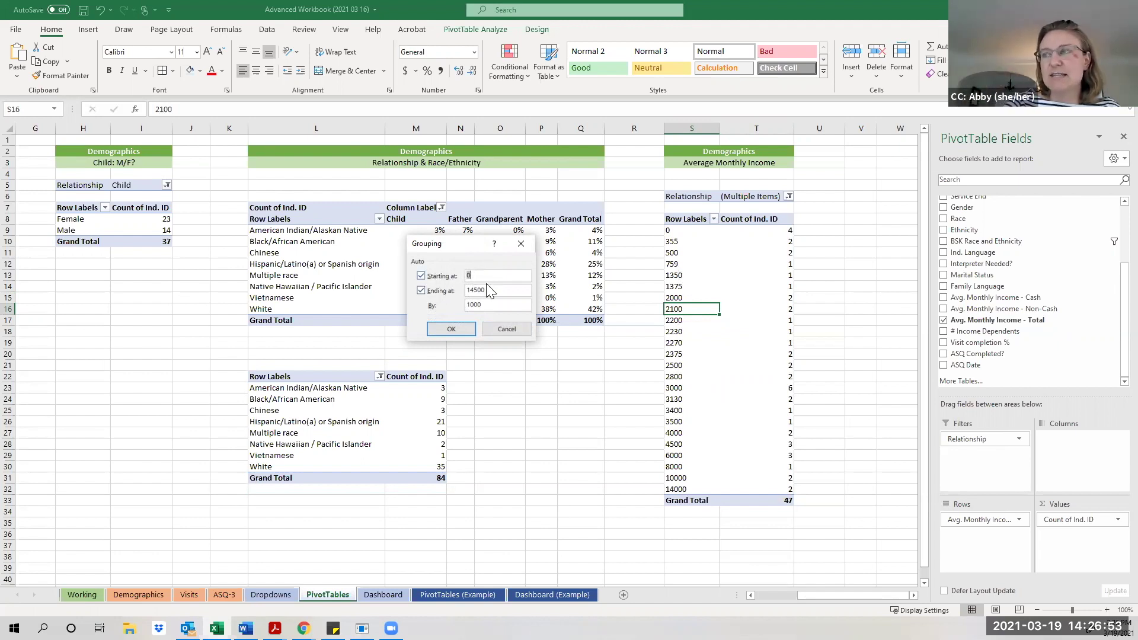
left_click_drag(497, 290, 469, 287)
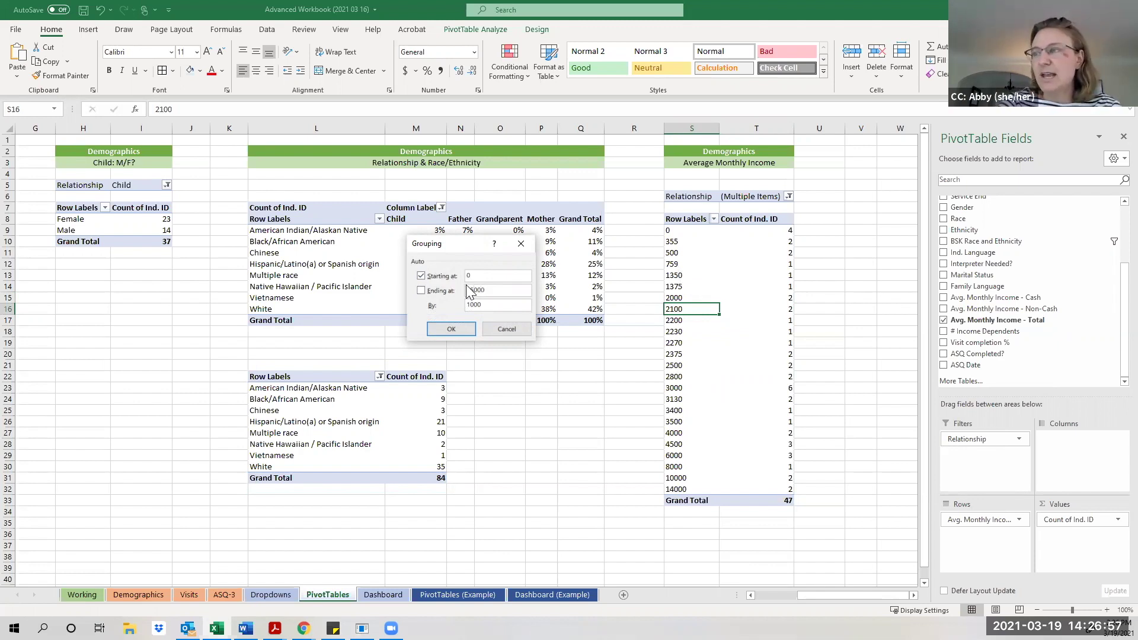
left_click_drag(492, 307, 452, 309)
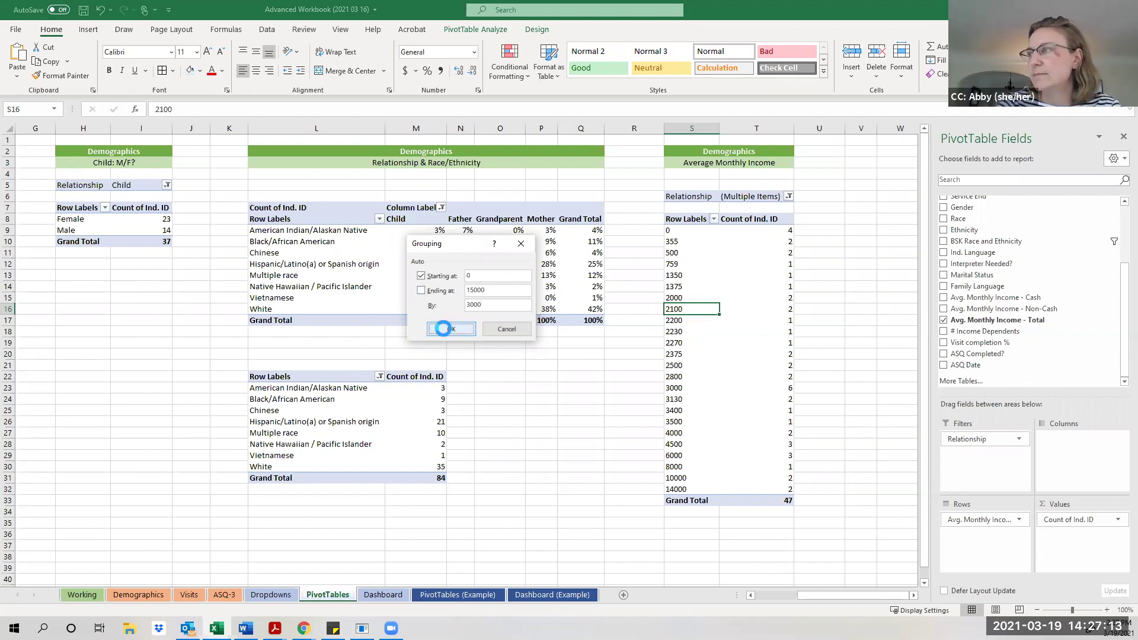
left_click(448, 329)
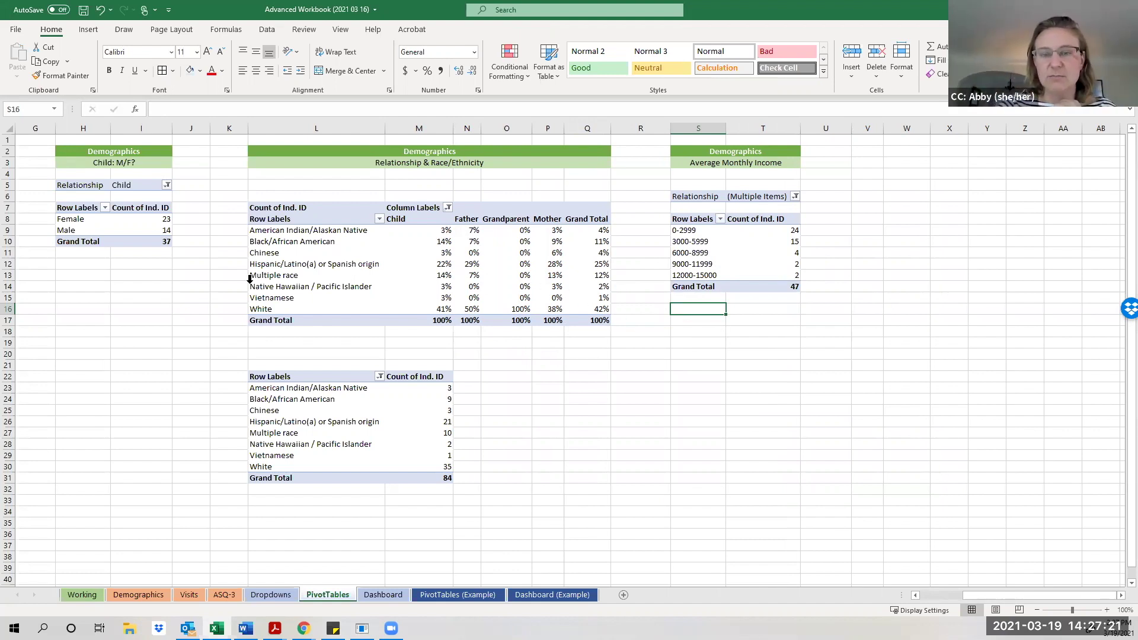
left_click(690, 265)
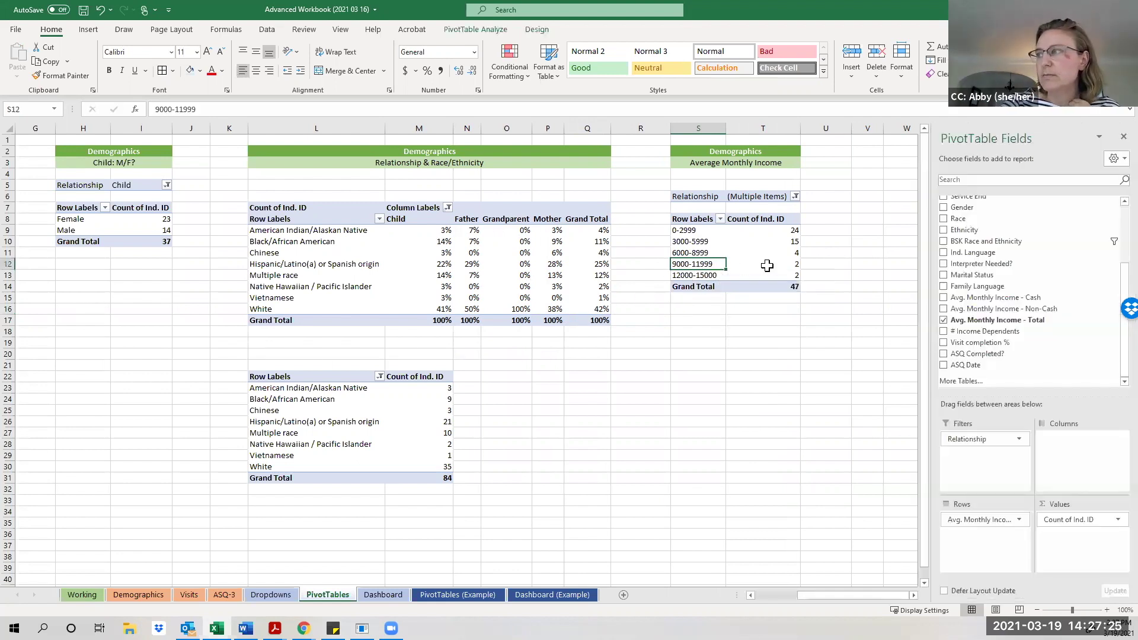
right_click(789, 270)
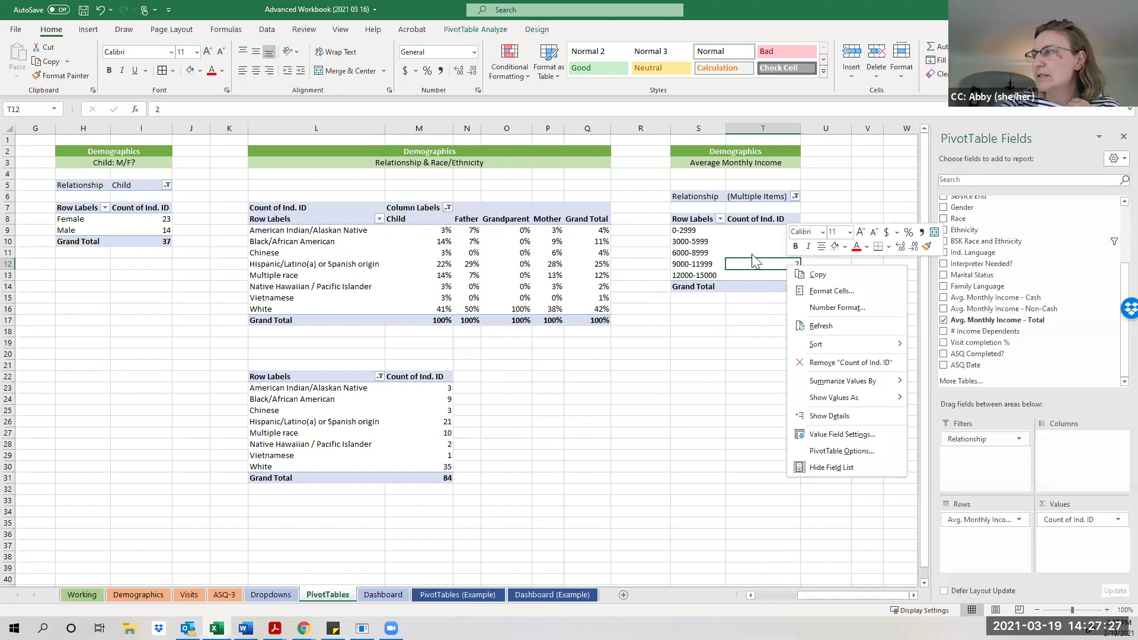
left_click(692, 257)
left_click(701, 253)
right_click(699, 254)
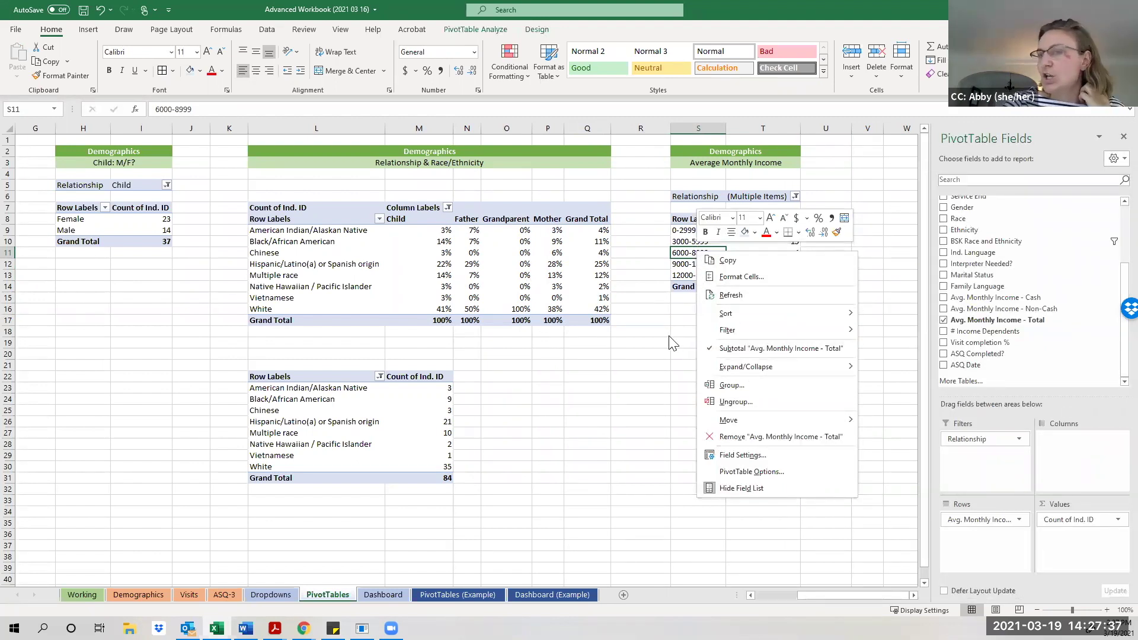
key("Escape")
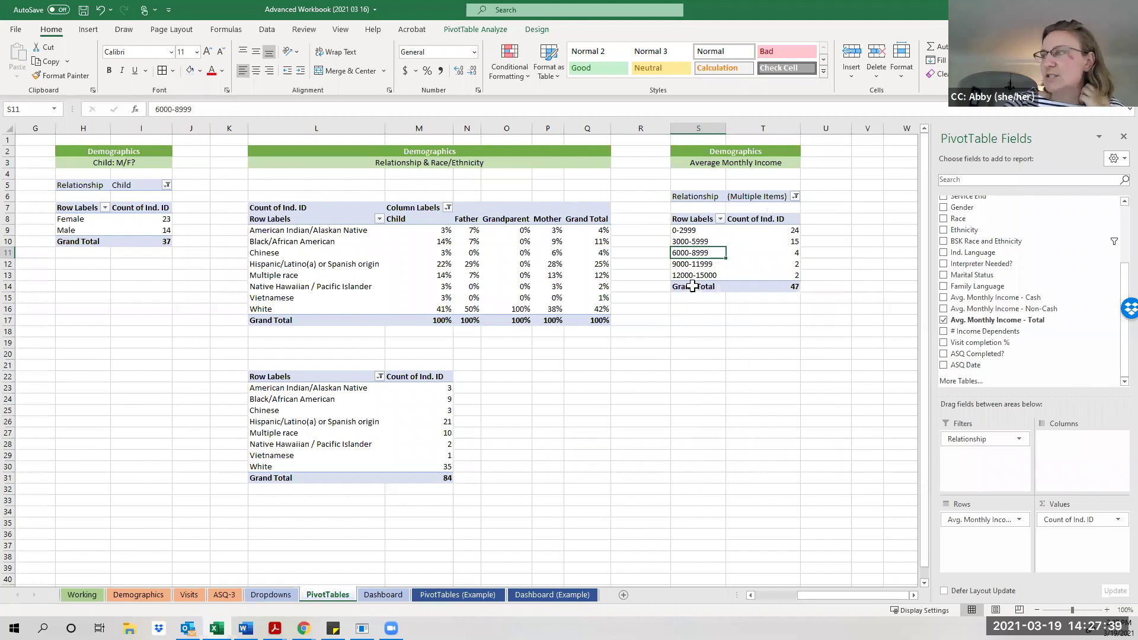
right_click(694, 287)
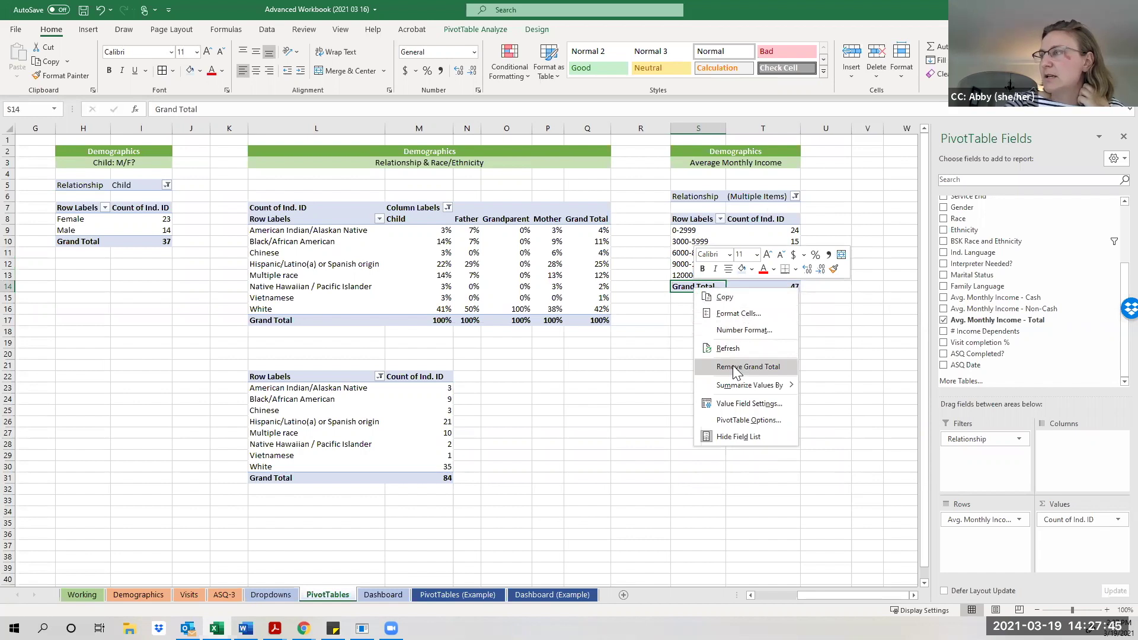
left_click(733, 367)
left_click(722, 308)
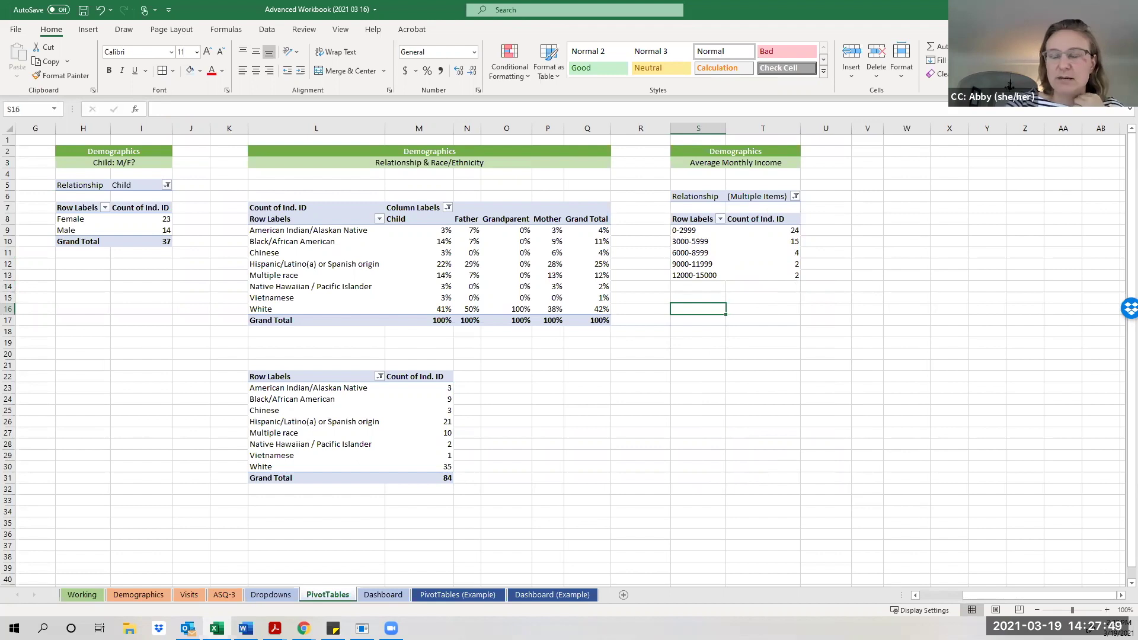
left_click(787, 252)
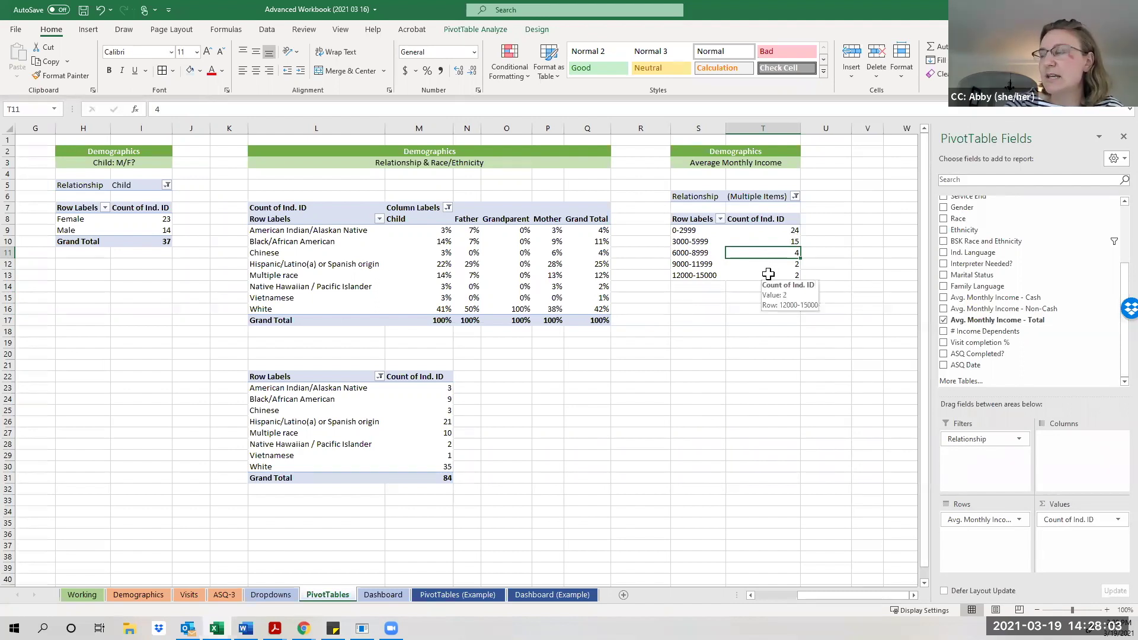
left_click(771, 232)
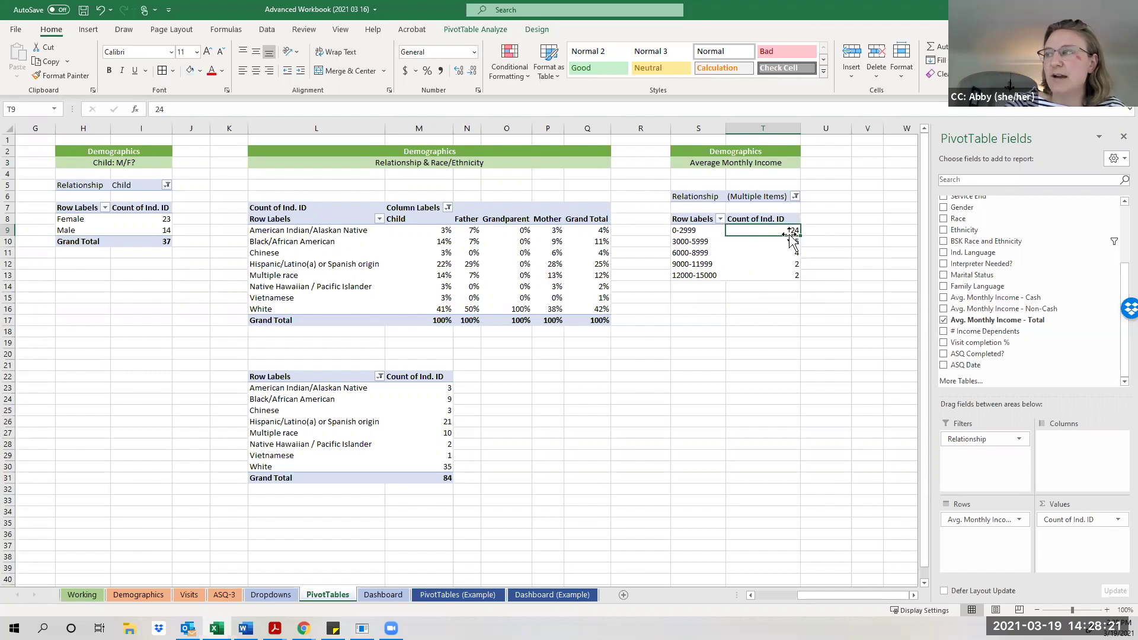
right_click(789, 232)
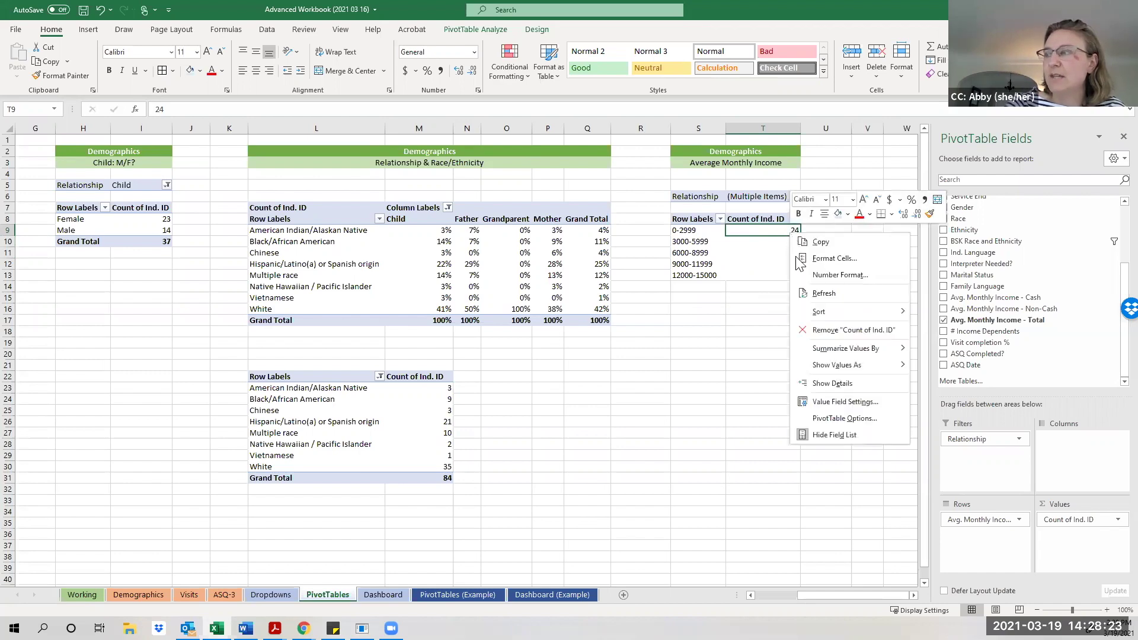
left_click(834, 384)
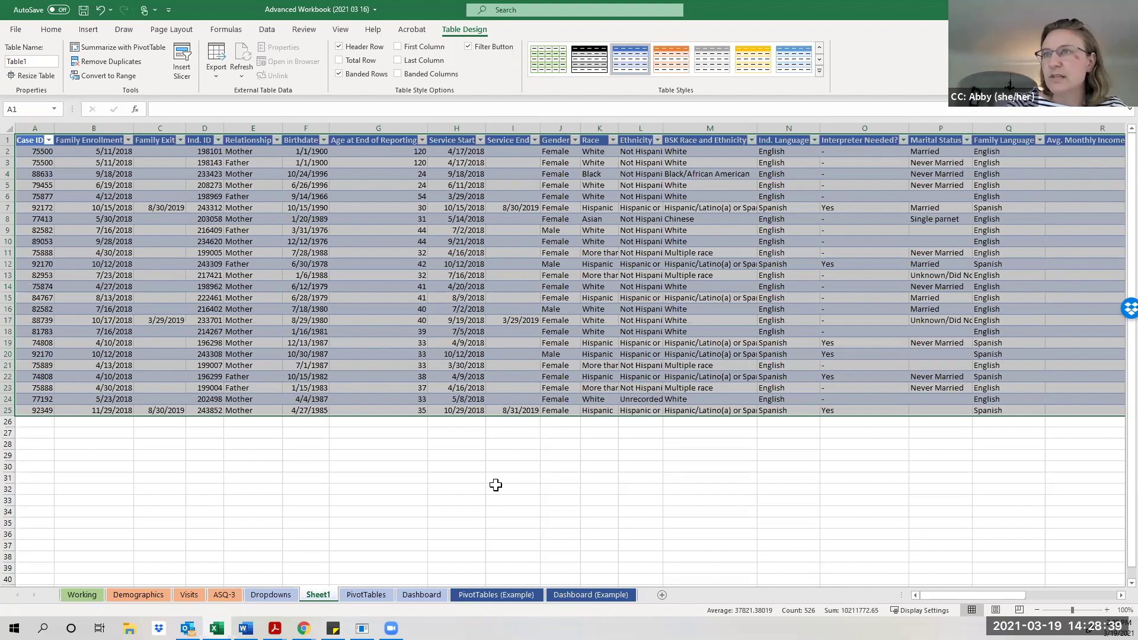
right_click(307, 595)
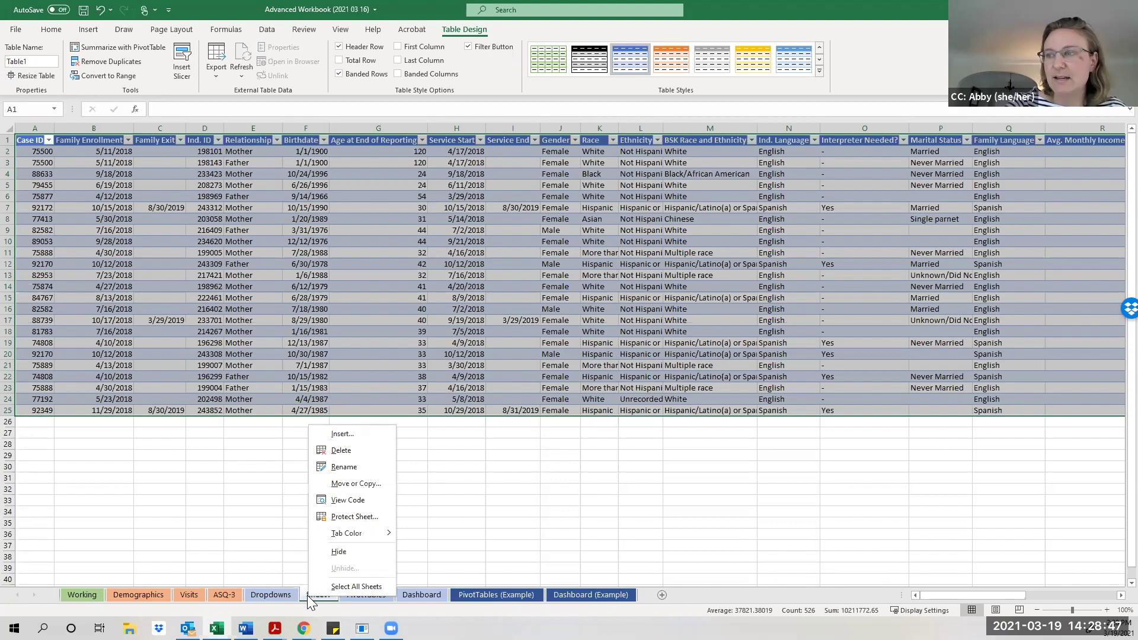
left_click(351, 451)
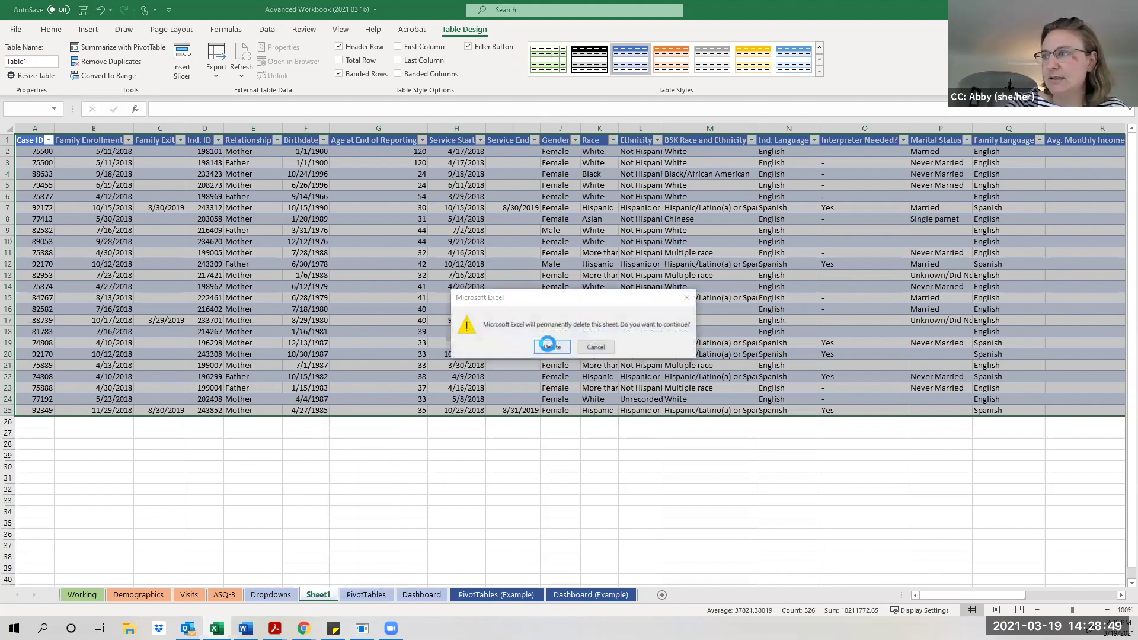
left_click(548, 345)
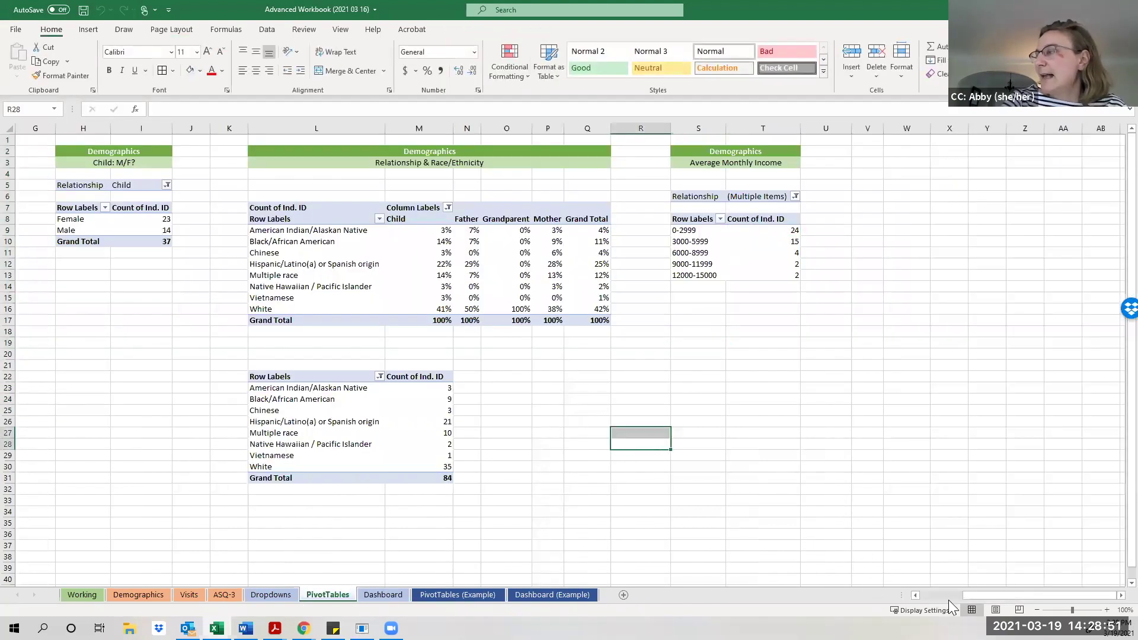
Apply a green Medium PivotTable style to the lower race count table.
left_click_drag(970, 594, 913, 599)
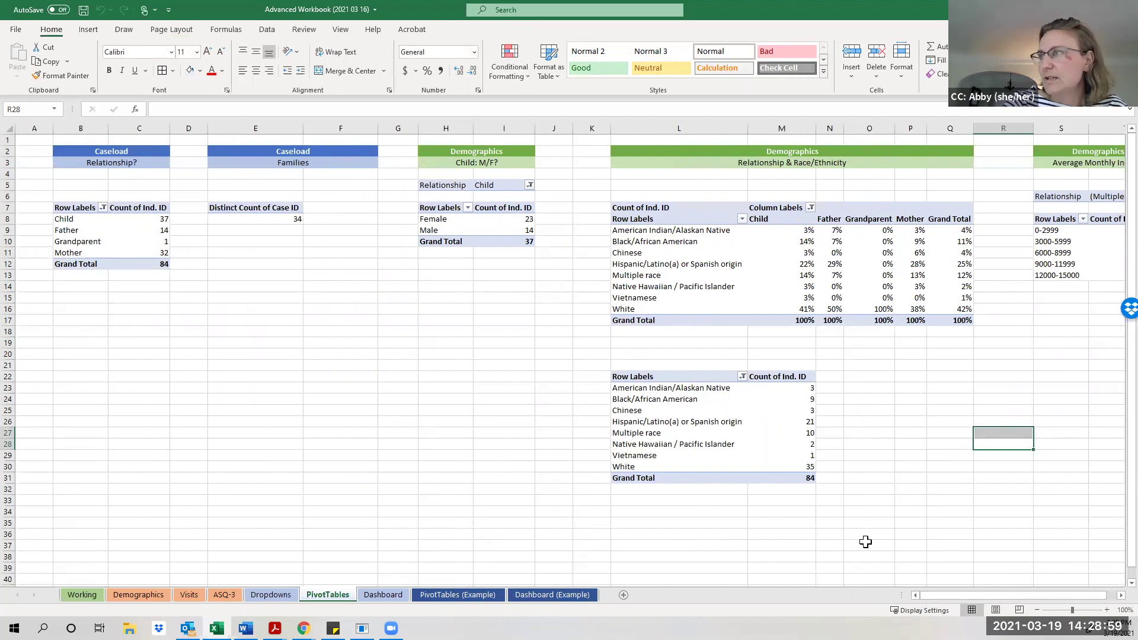
left_click(711, 445)
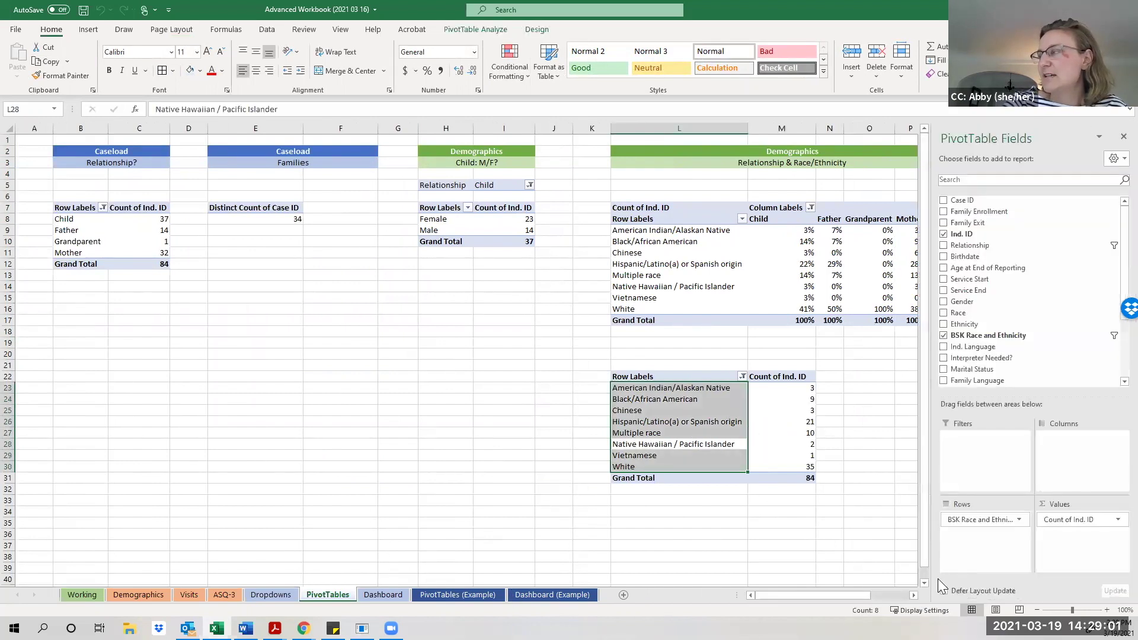
left_click_drag(855, 596, 889, 598)
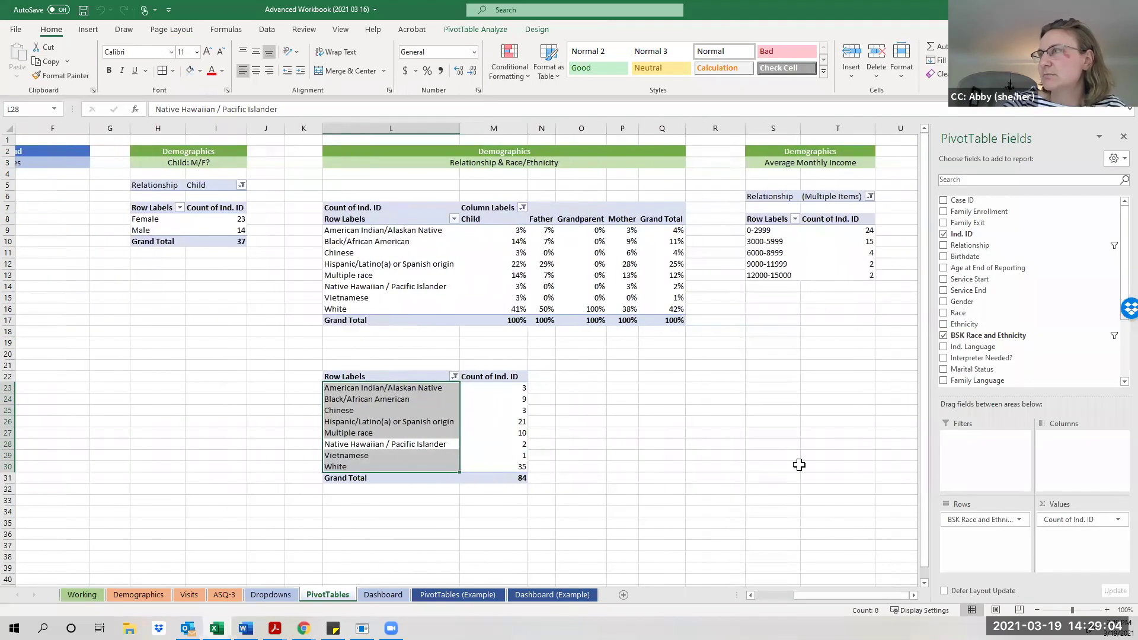
left_click(531, 31)
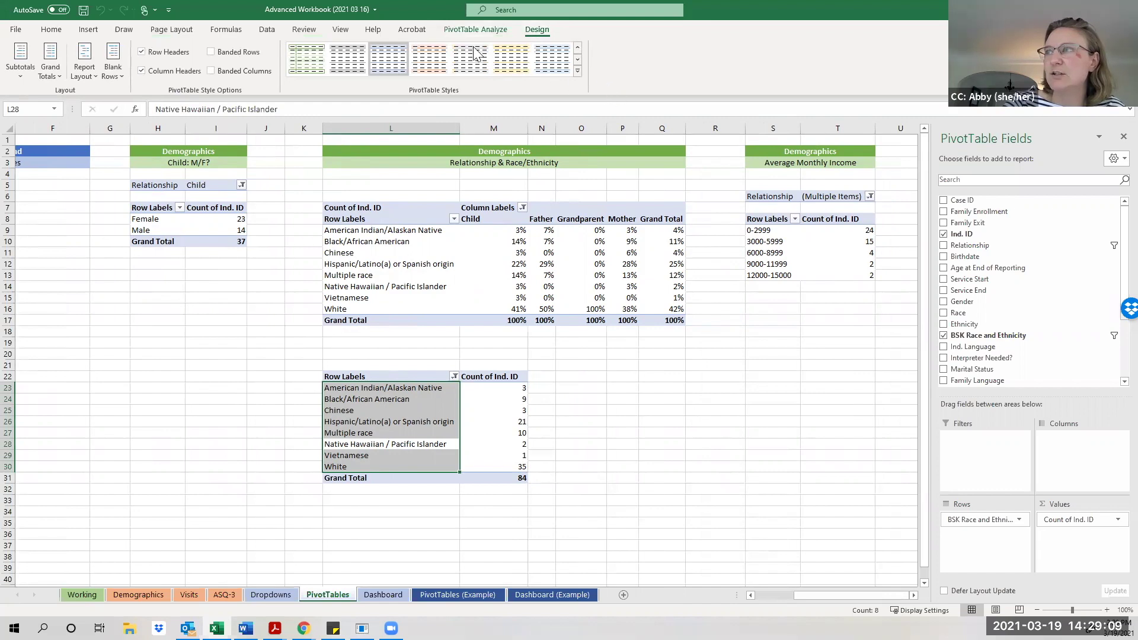
left_click(577, 71)
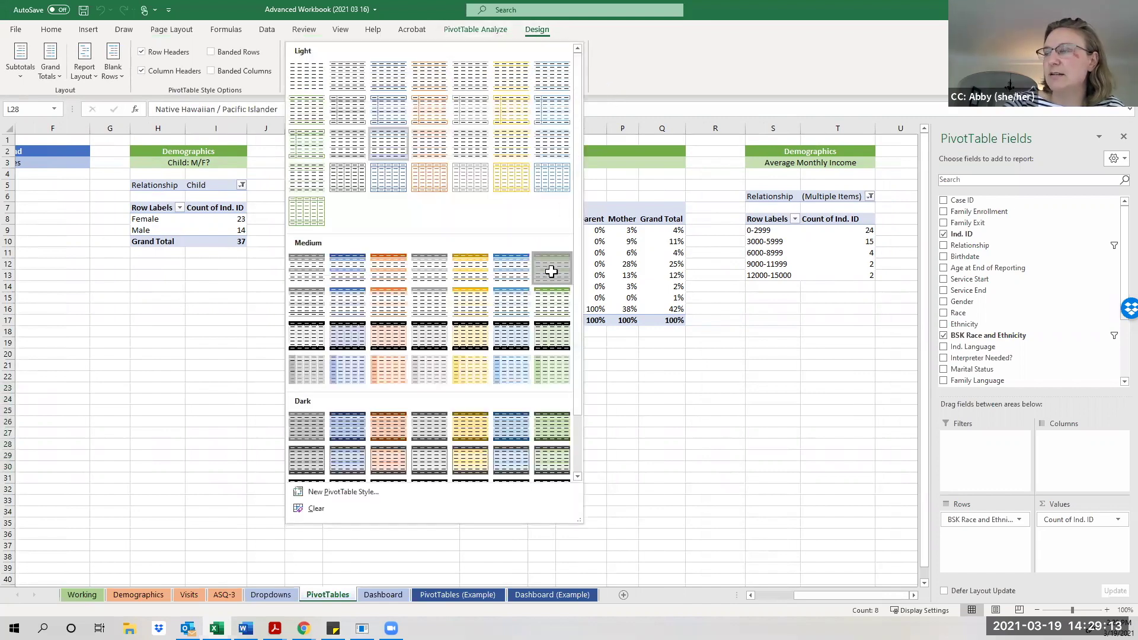
left_click(552, 268)
left_click(599, 442)
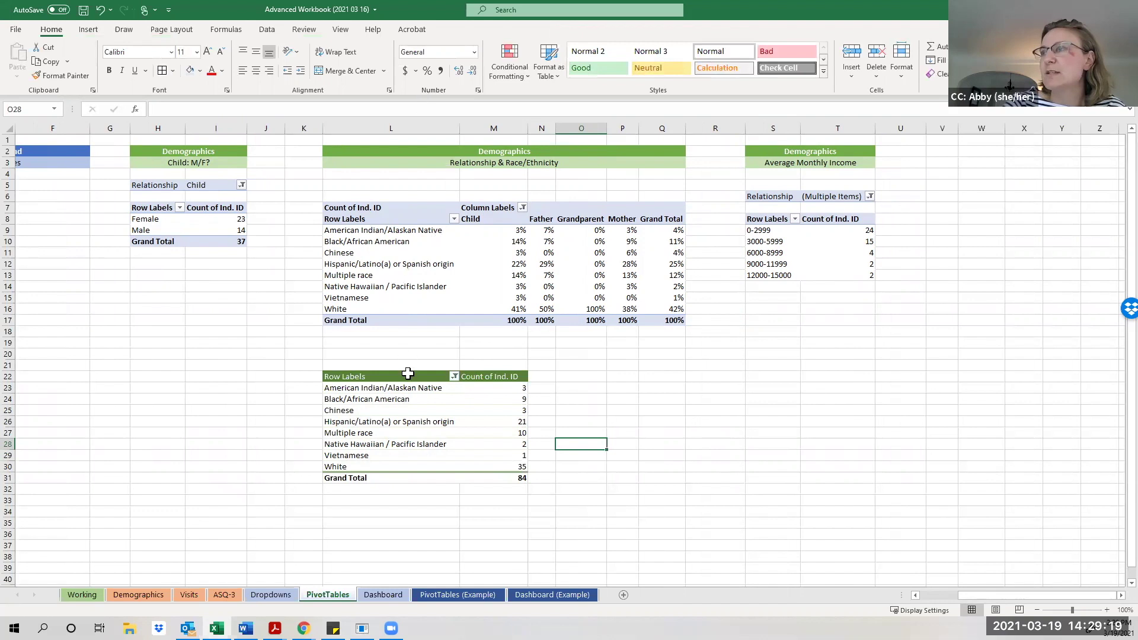
left_click(417, 410)
left_click(473, 30)
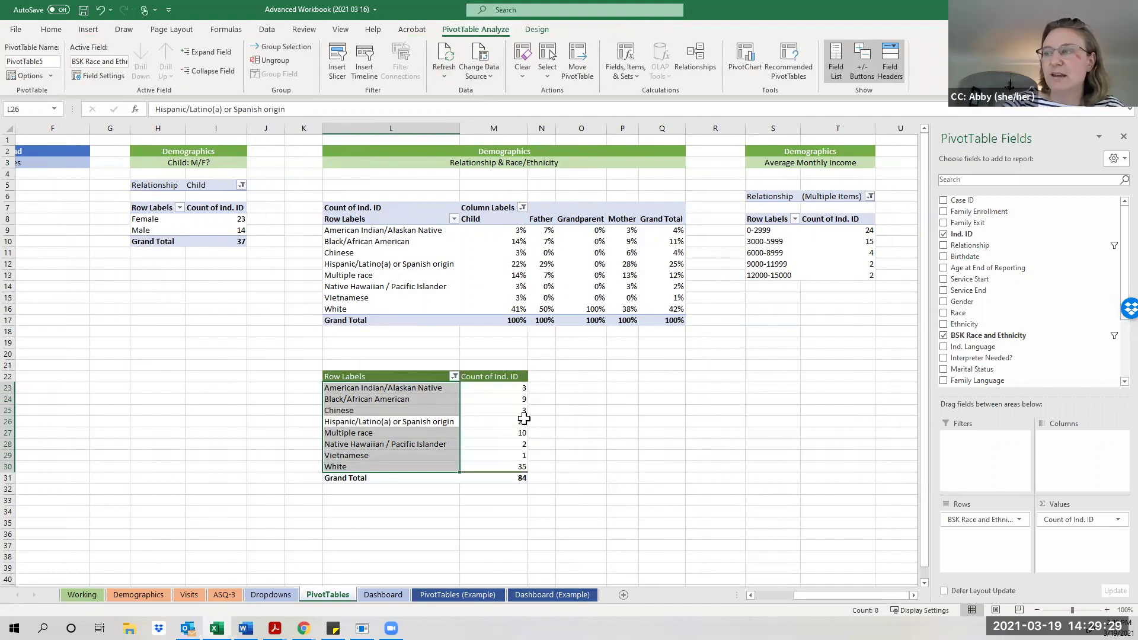
mouse_move(520, 418)
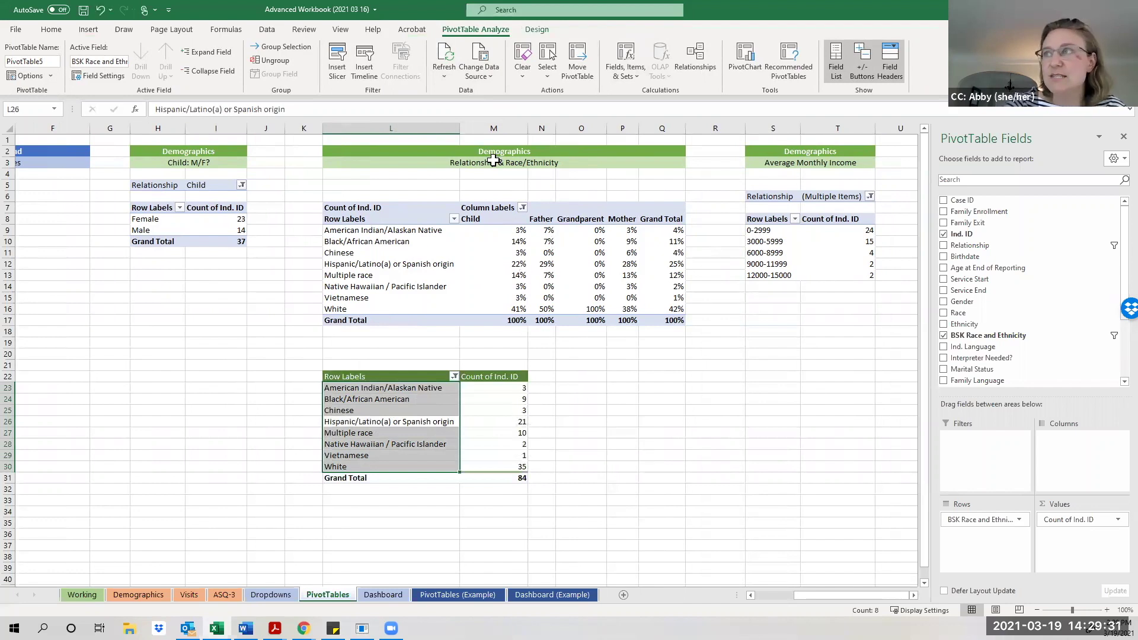
left_click(441, 76)
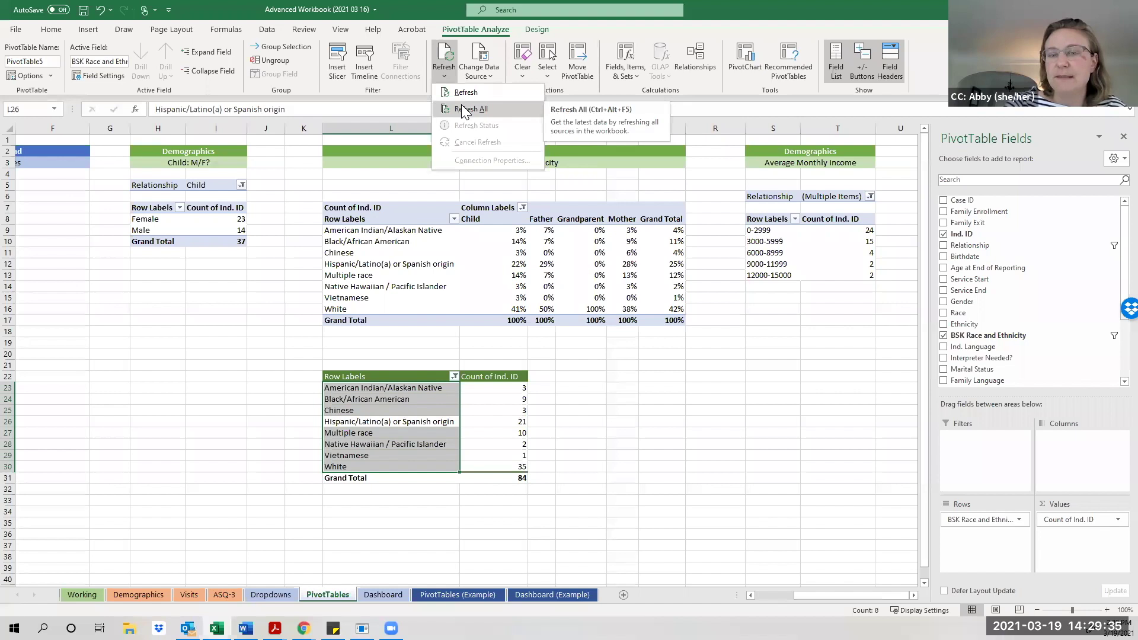
left_click(444, 81)
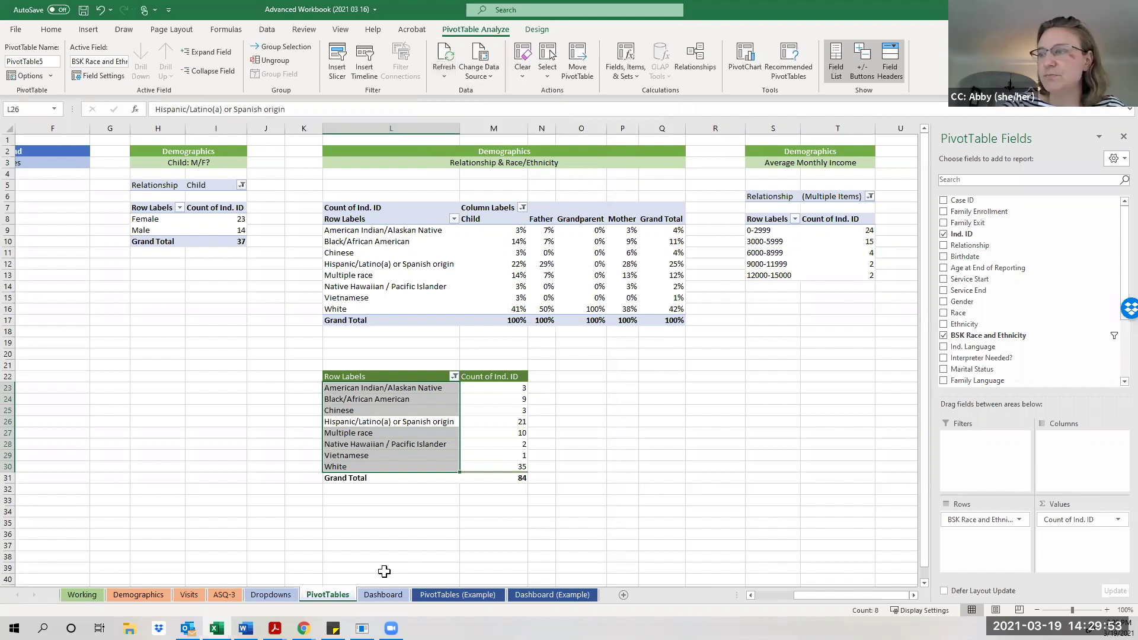
left_click(362, 553)
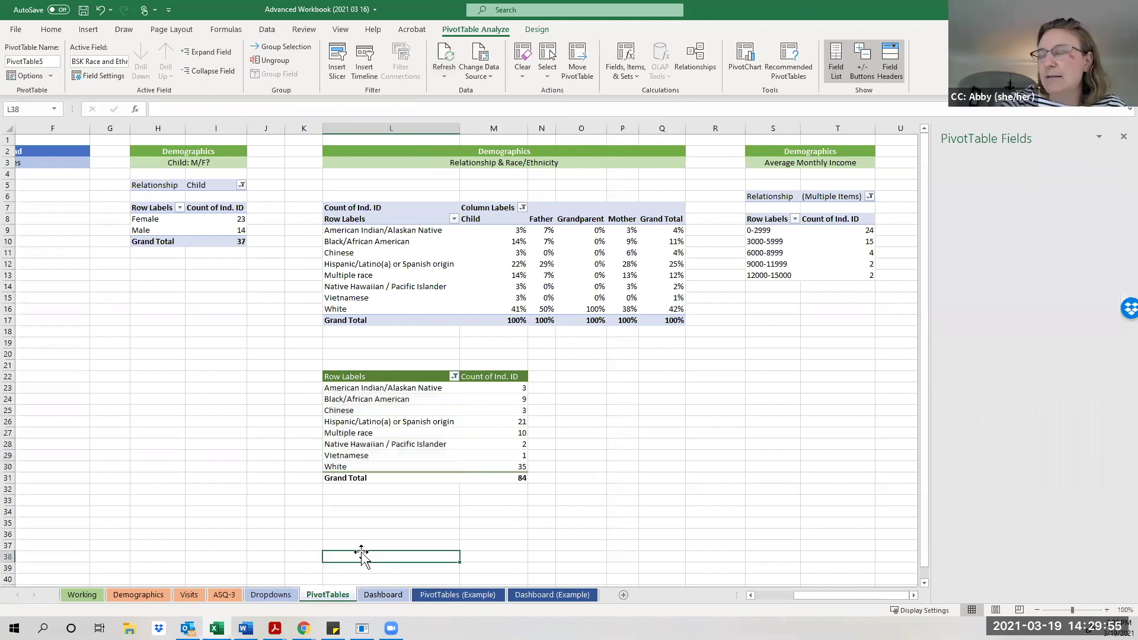
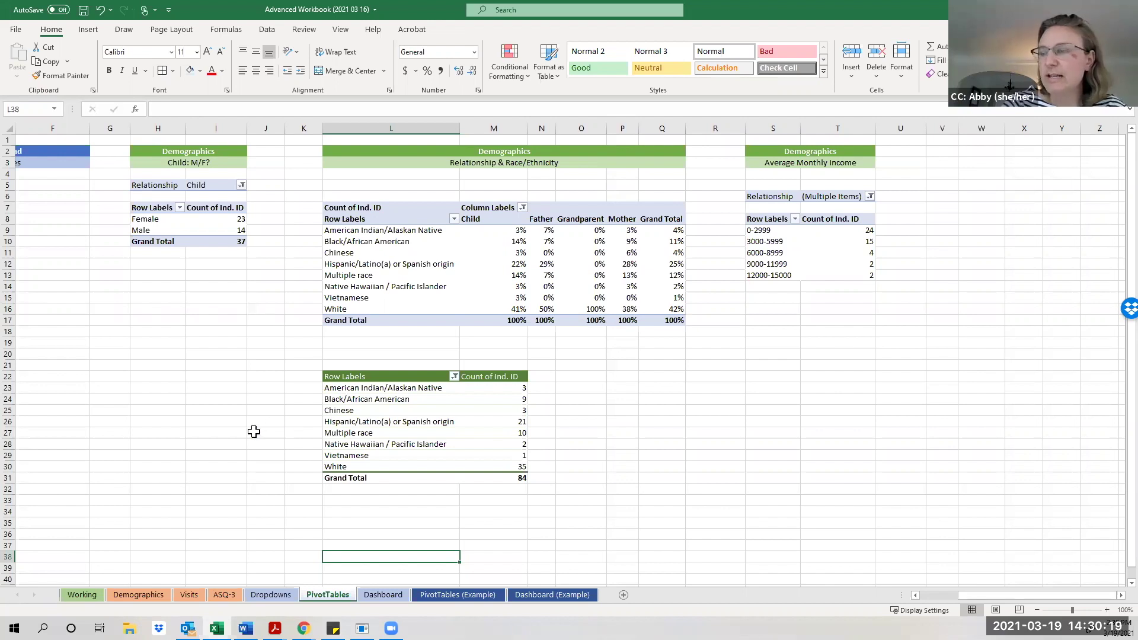
Scroll the PivotTables sheet back to column A and switch to the Dashboard (Example) sheet.
left_click(272, 441)
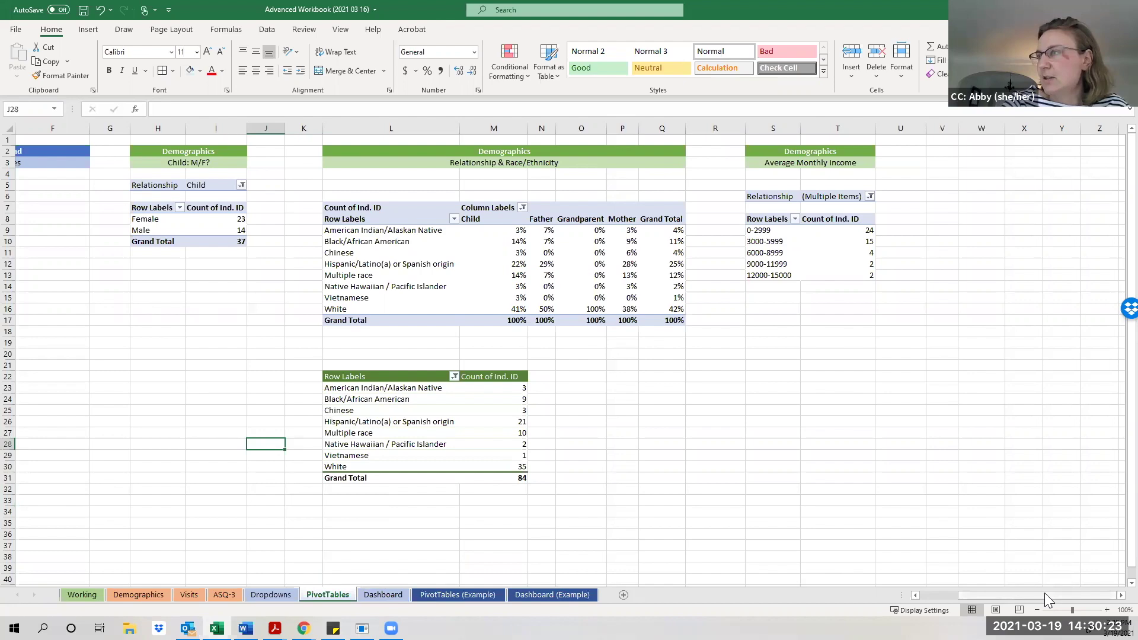
left_click_drag(1045, 595, 996, 595)
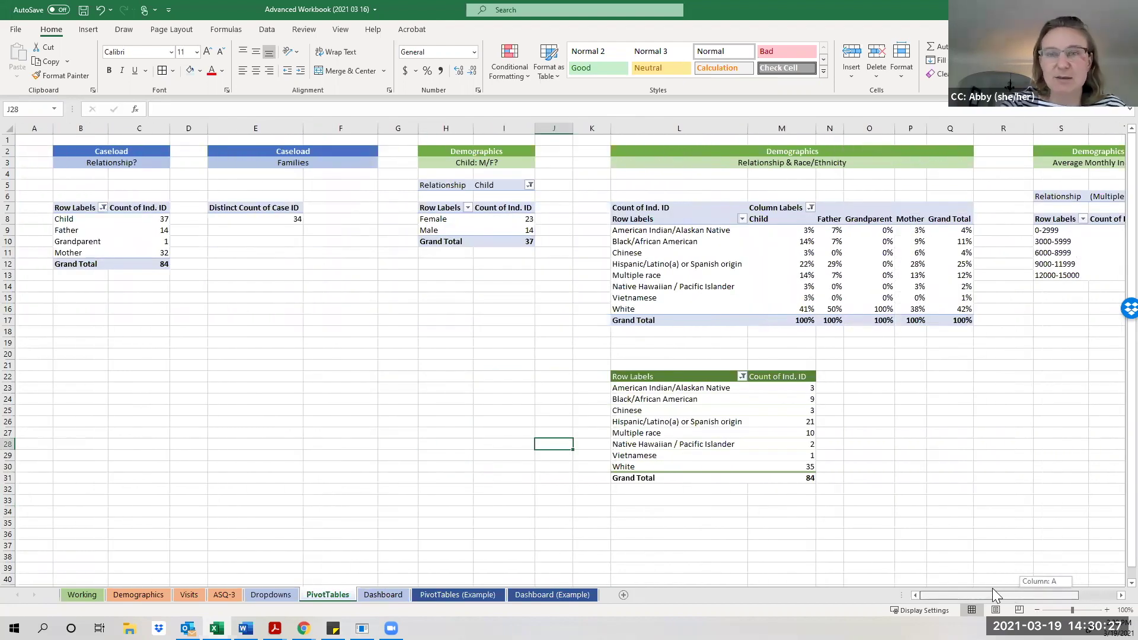
left_click_drag(993, 588, 993, 589)
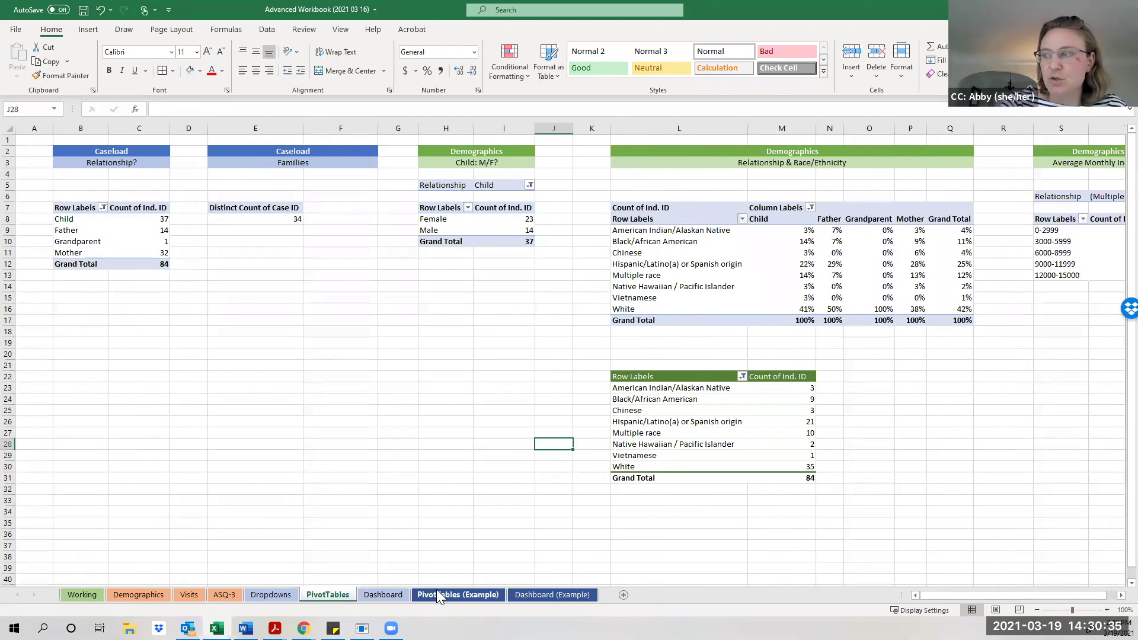
left_click(542, 595)
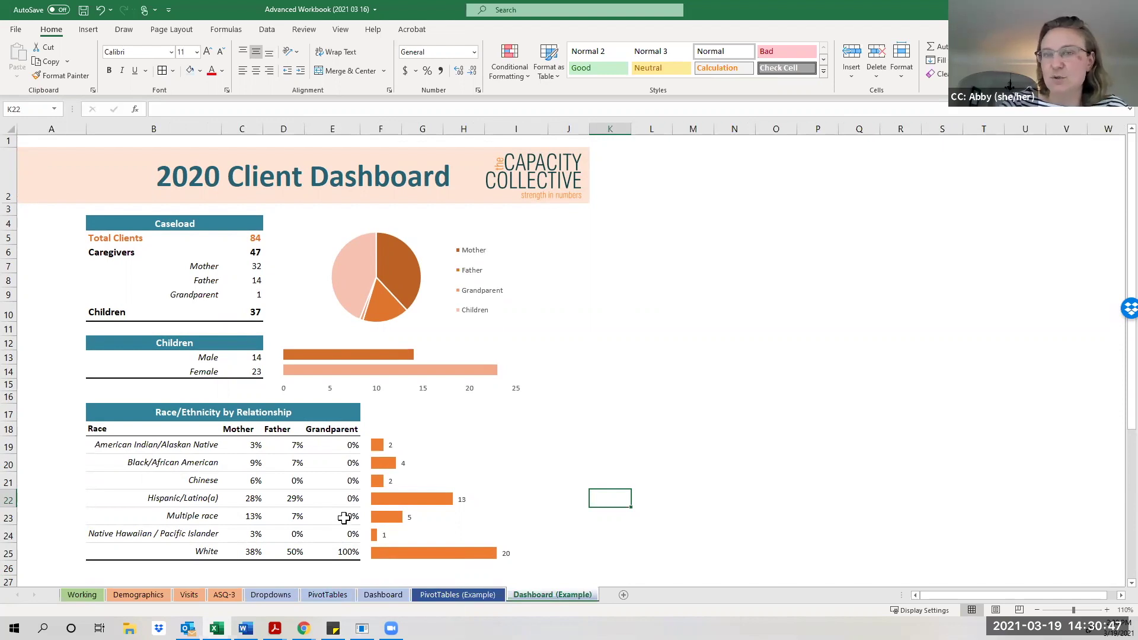
Review the finished example dashboard, then switch to the blank Dashboard template sheet.
scroll(343, 518, "down", 1)
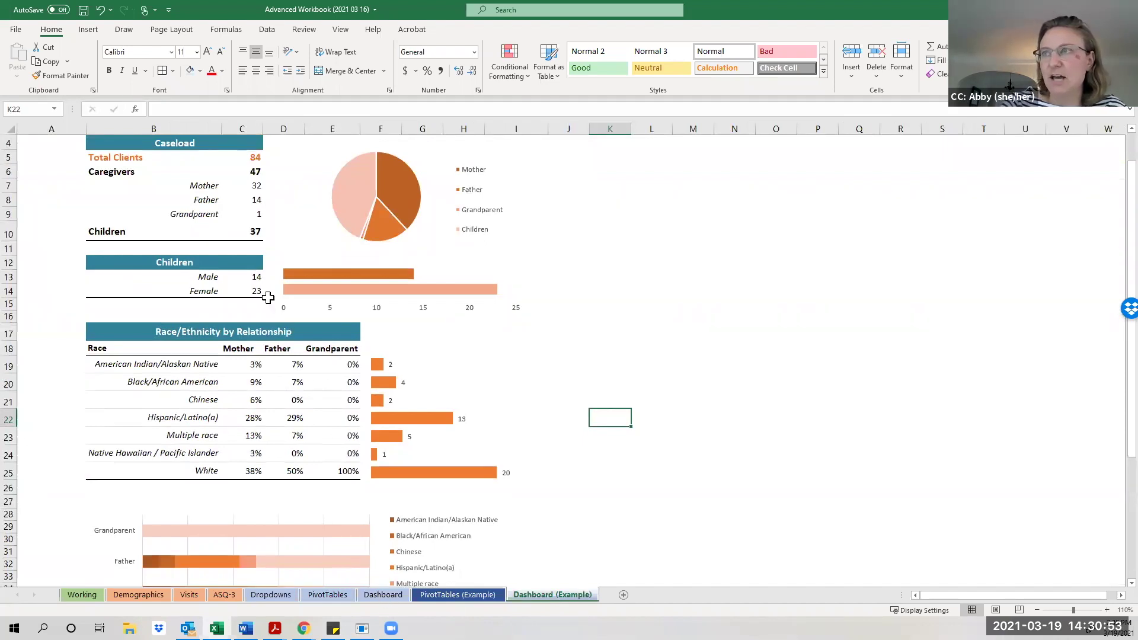
scroll(356, 383, "up", 1)
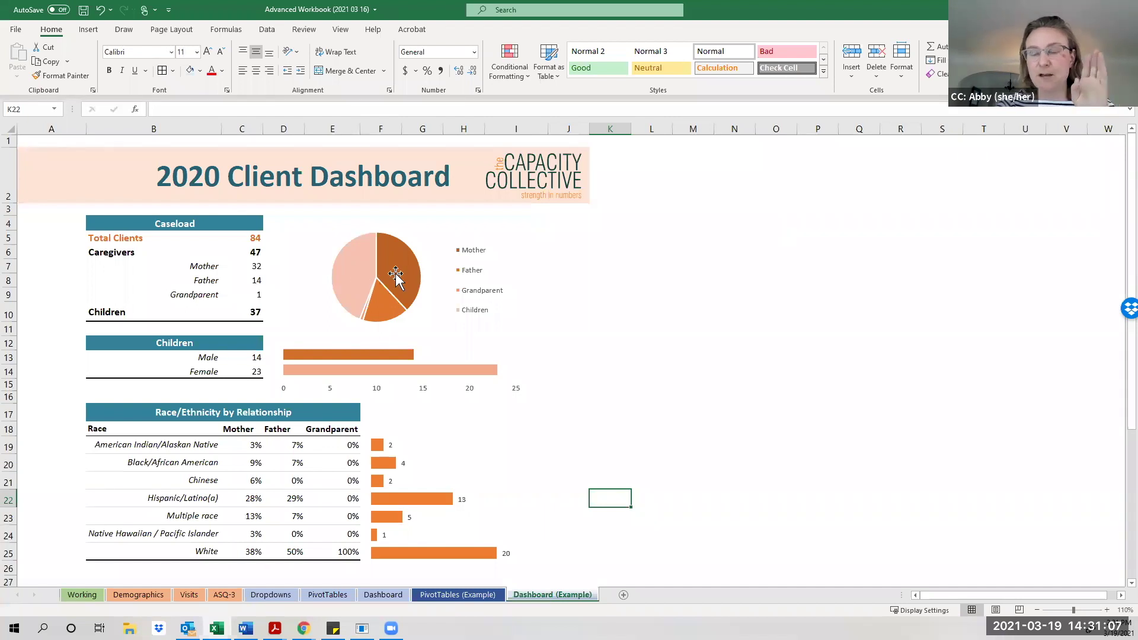
mouse_move(396, 276)
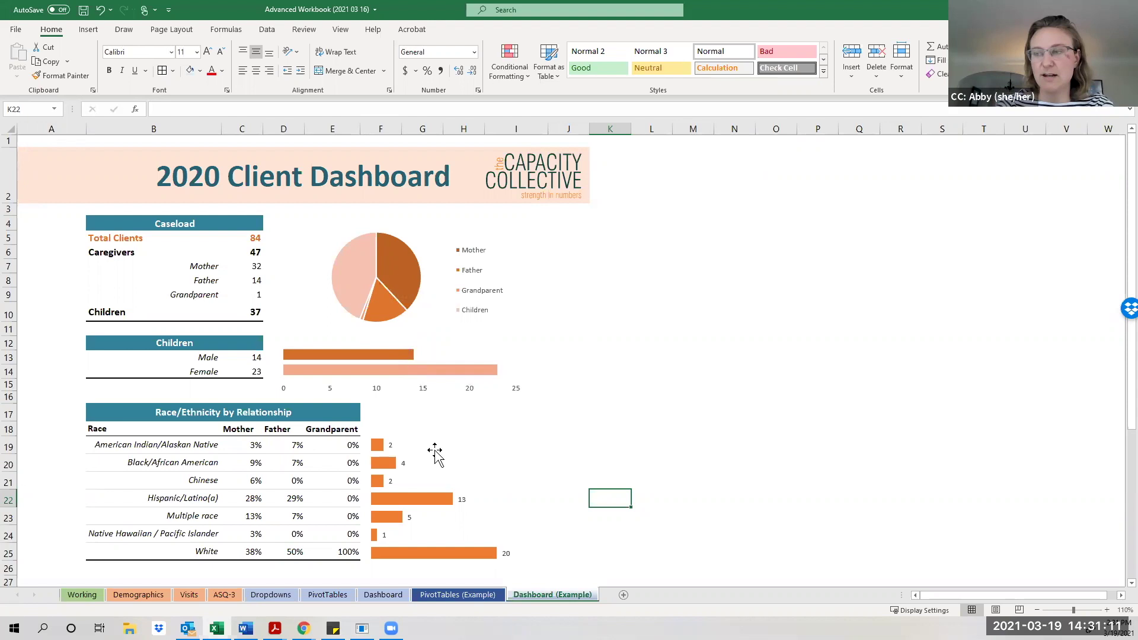
left_click(370, 595)
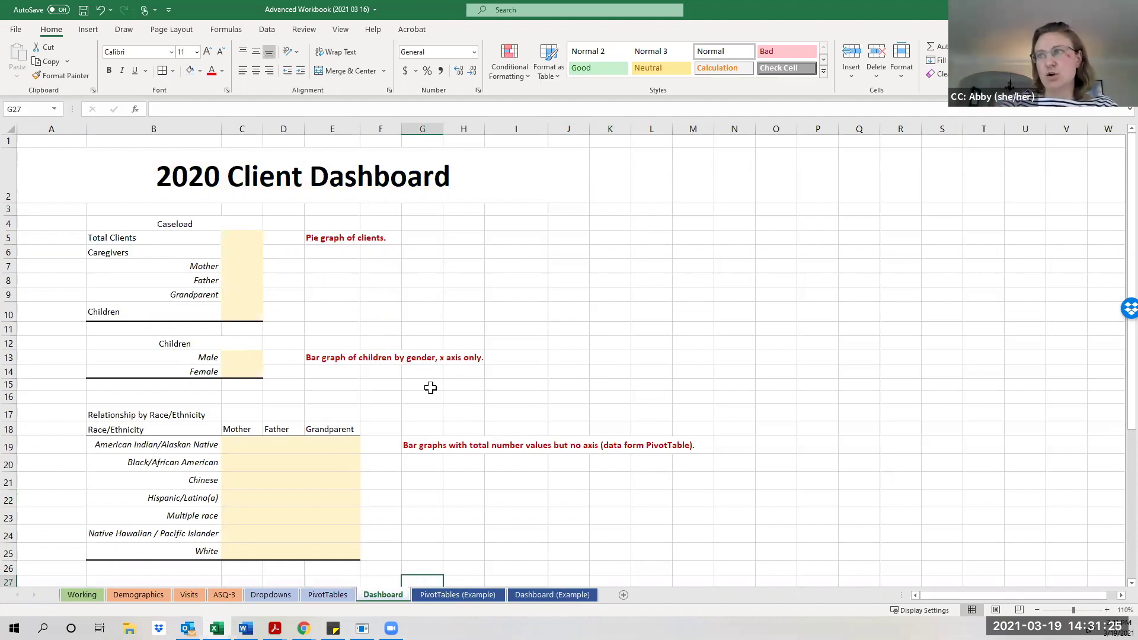
Give the 2020 Client Dashboard title in A2 a light peach fill with dark teal text.
left_click(213, 176)
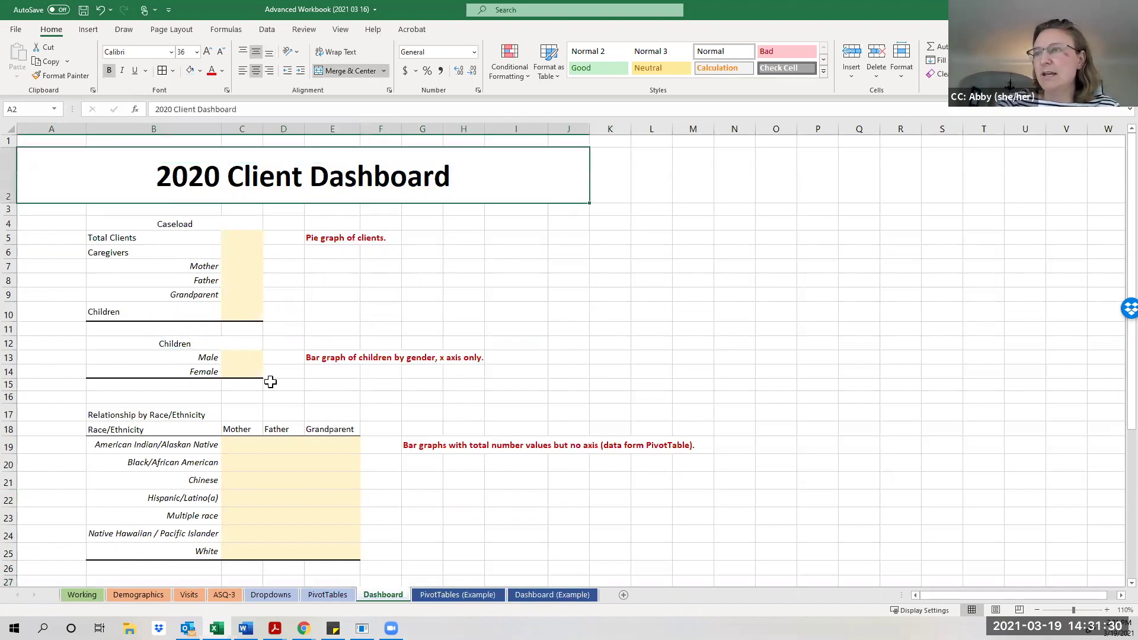
left_click(200, 71)
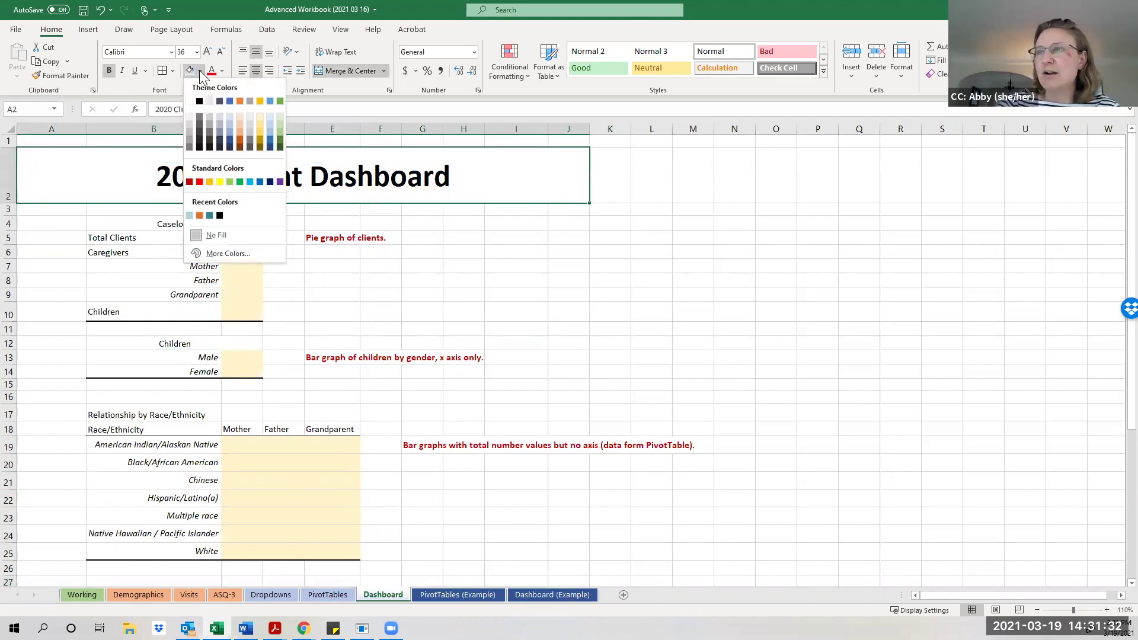
left_click(241, 123)
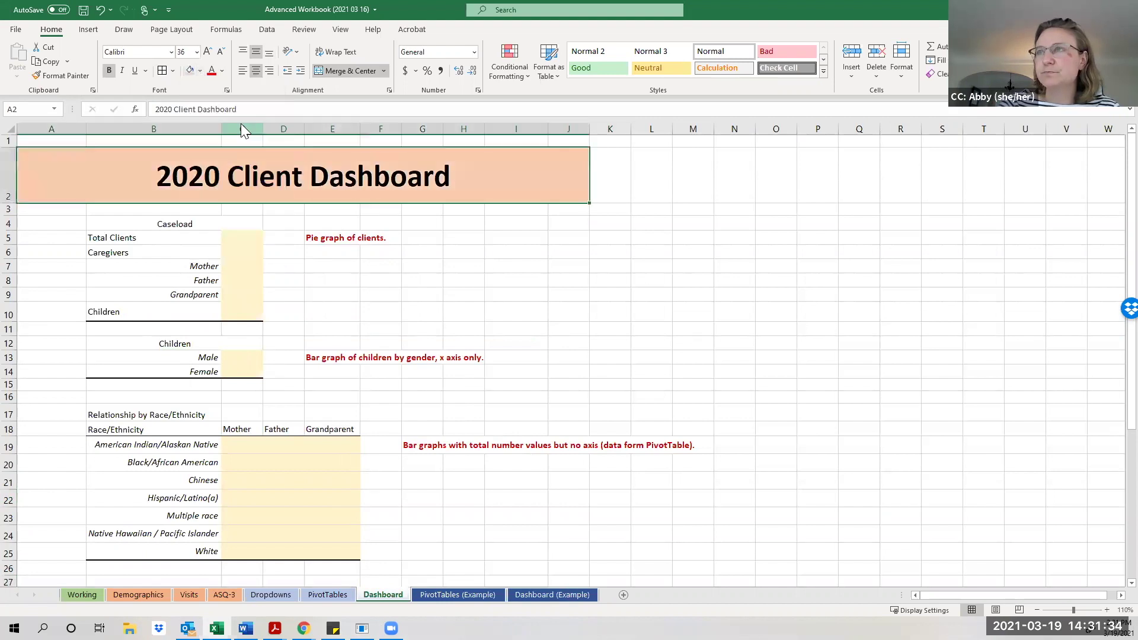
left_click(223, 71)
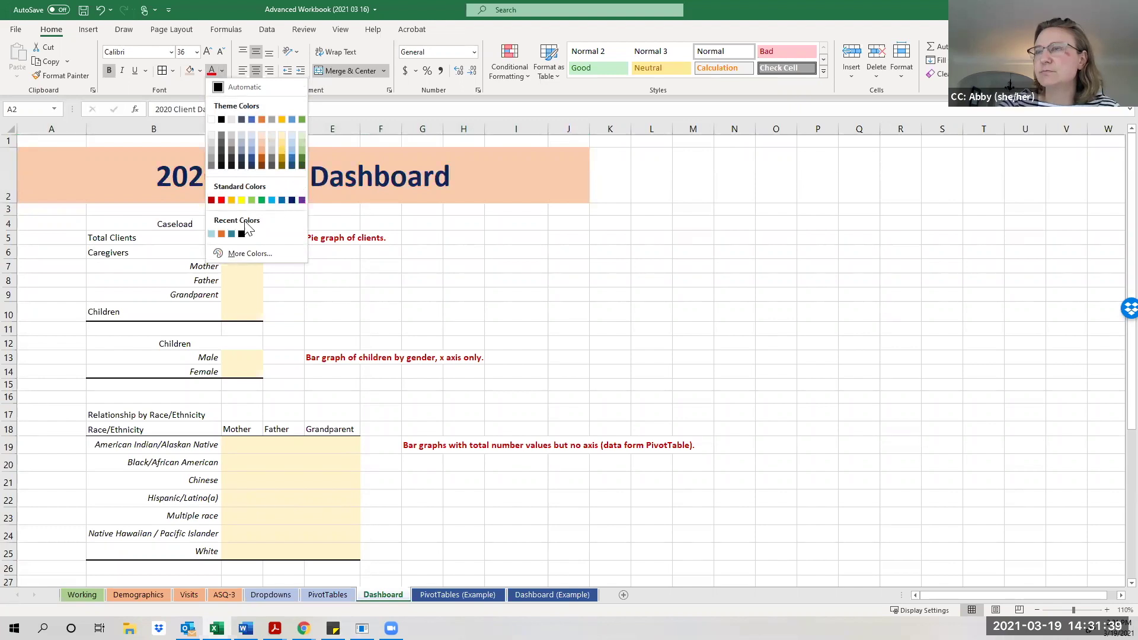
left_click(231, 234)
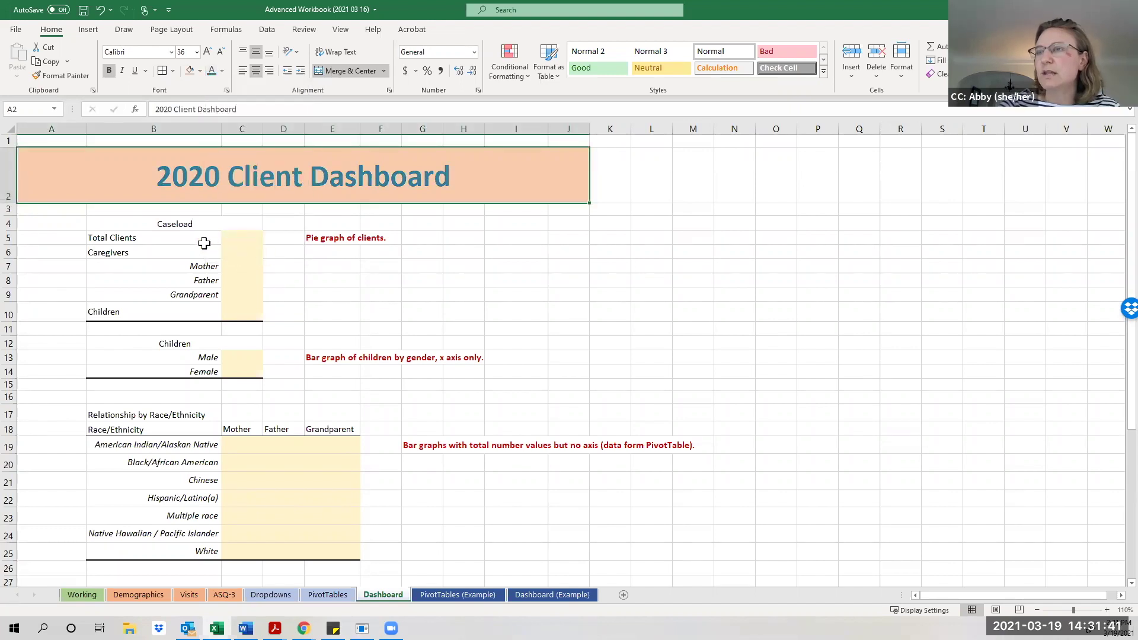
left_click(200, 70)
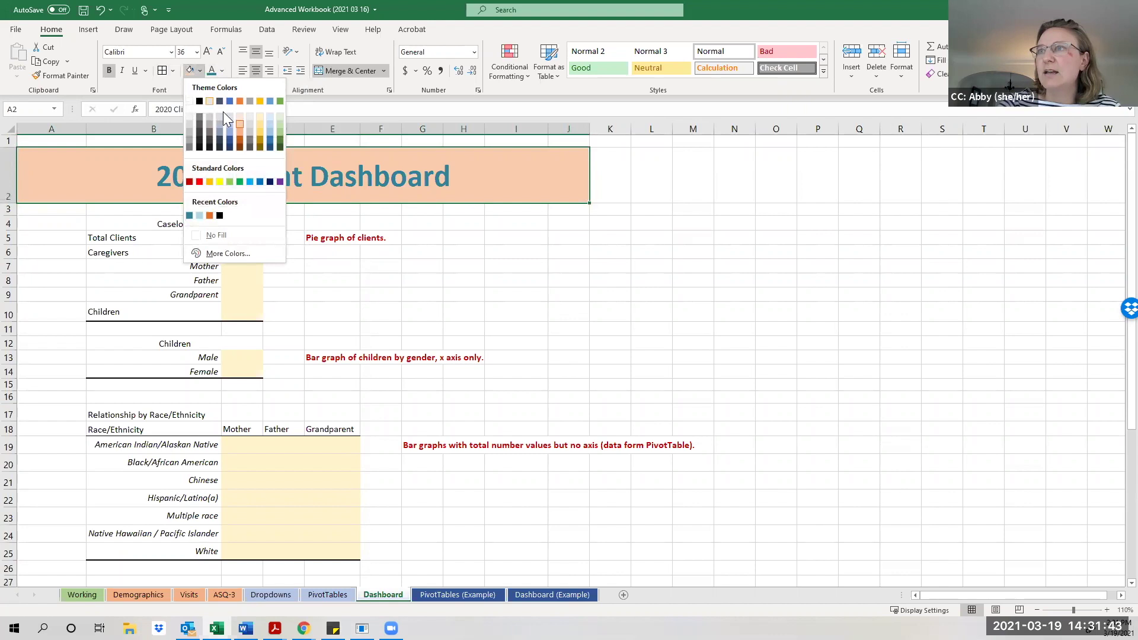
key("Escape")
Give the Caseload header in B4 a teal fill with bold white text.
left_click(214, 224)
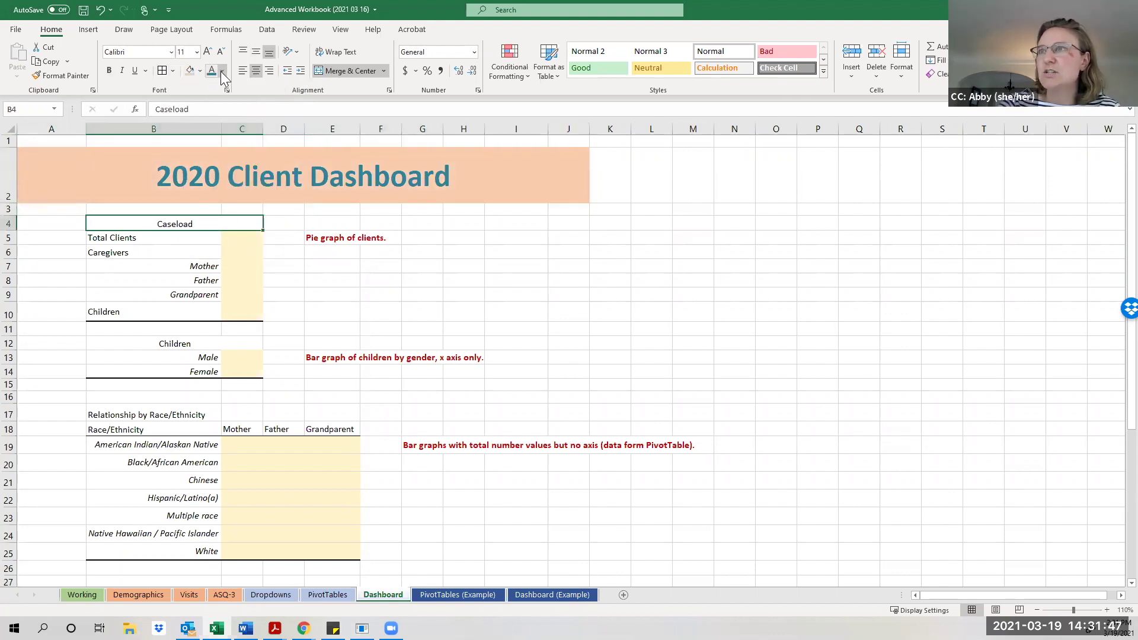
left_click(200, 71)
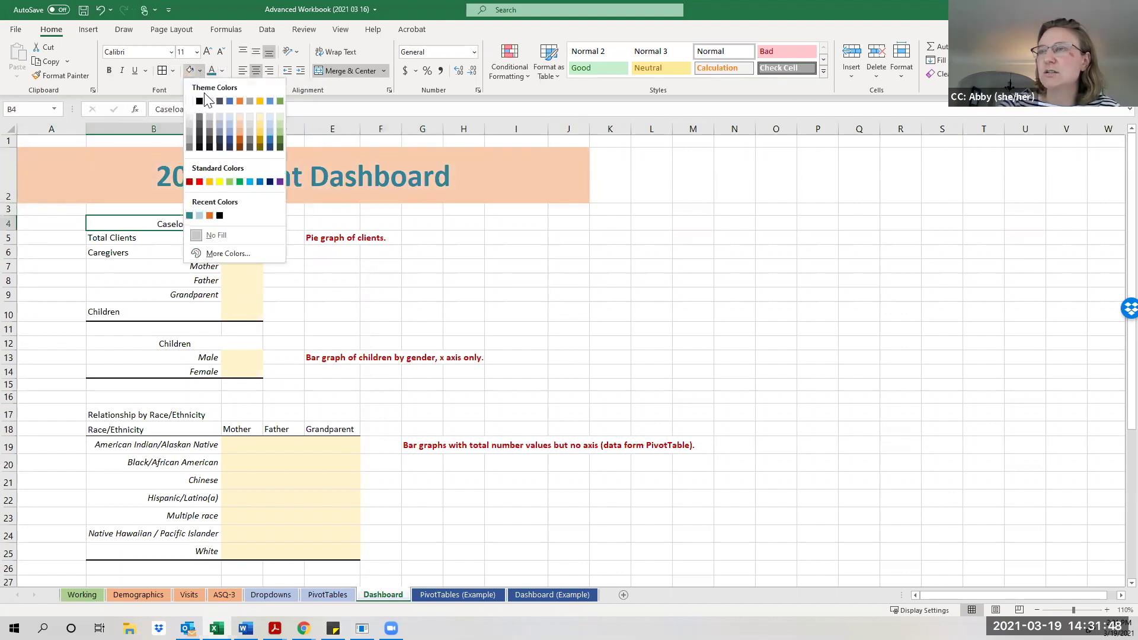
left_click(190, 215)
left_click(109, 70)
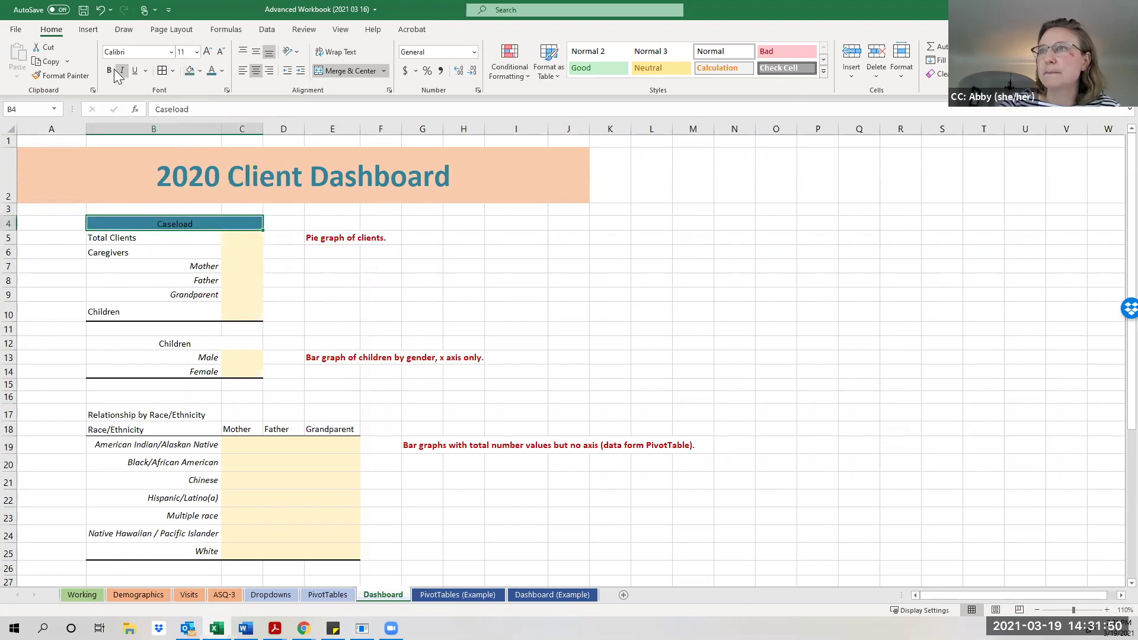
left_click(222, 71)
left_click(211, 110)
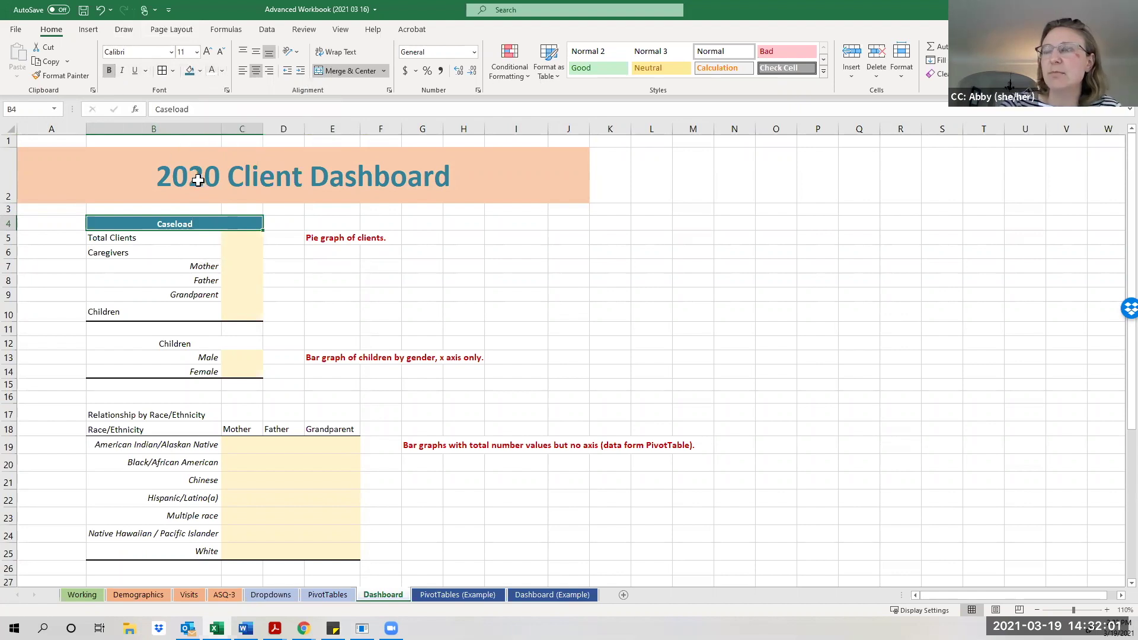
Copy the Caseload header's teal, bold white style onto the Children header with Format Painter.
left_click(289, 295)
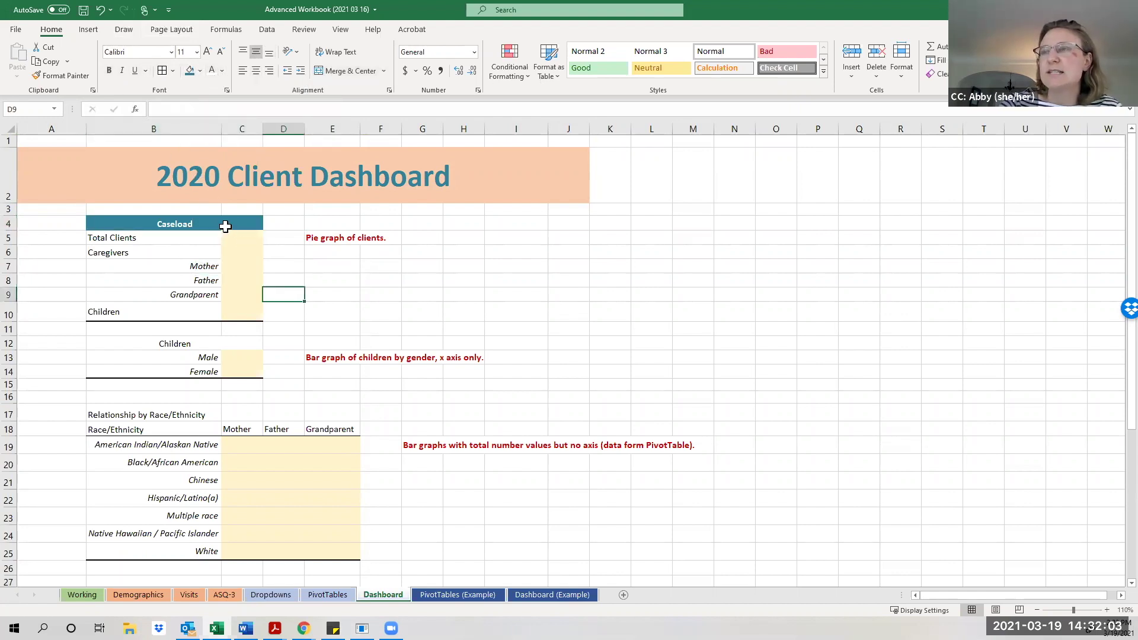
left_click(225, 227)
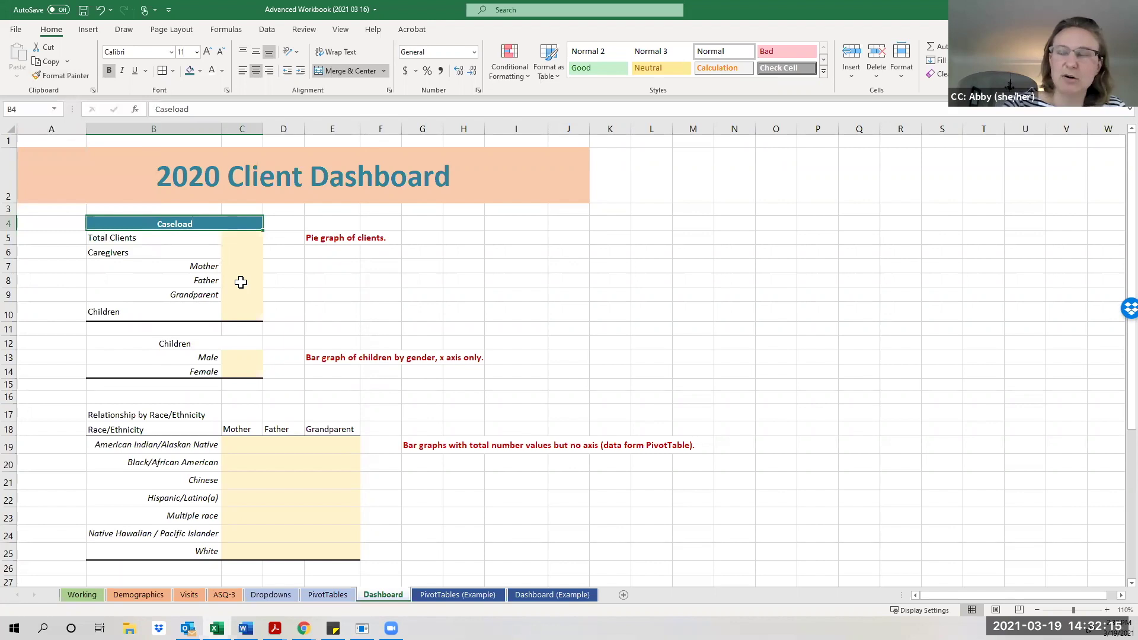
left_click(61, 75)
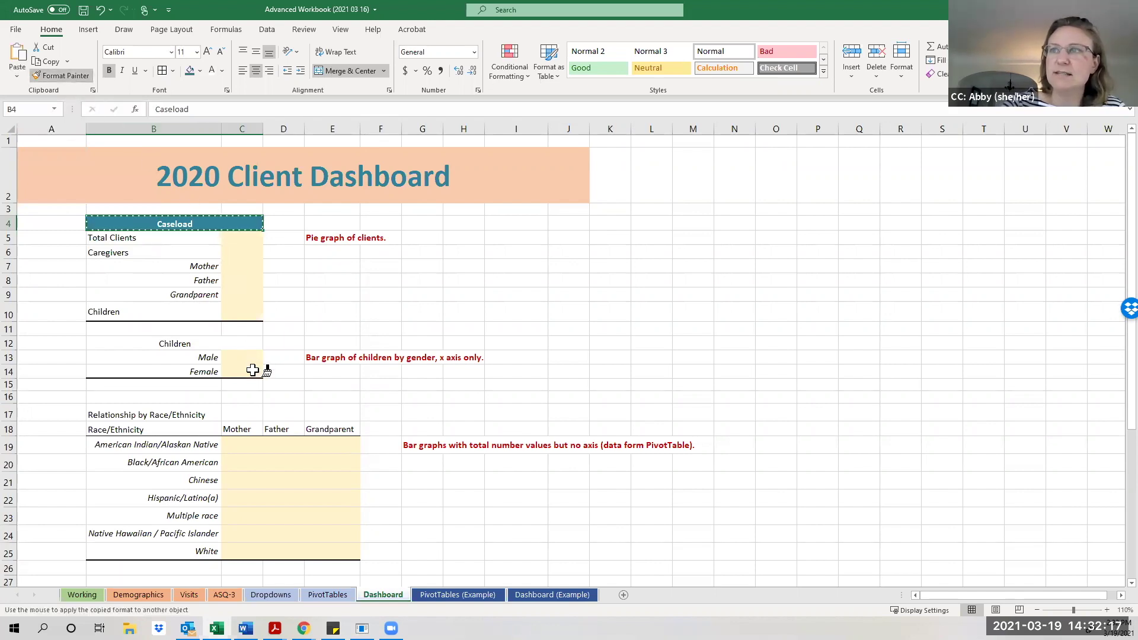
left_click(169, 348)
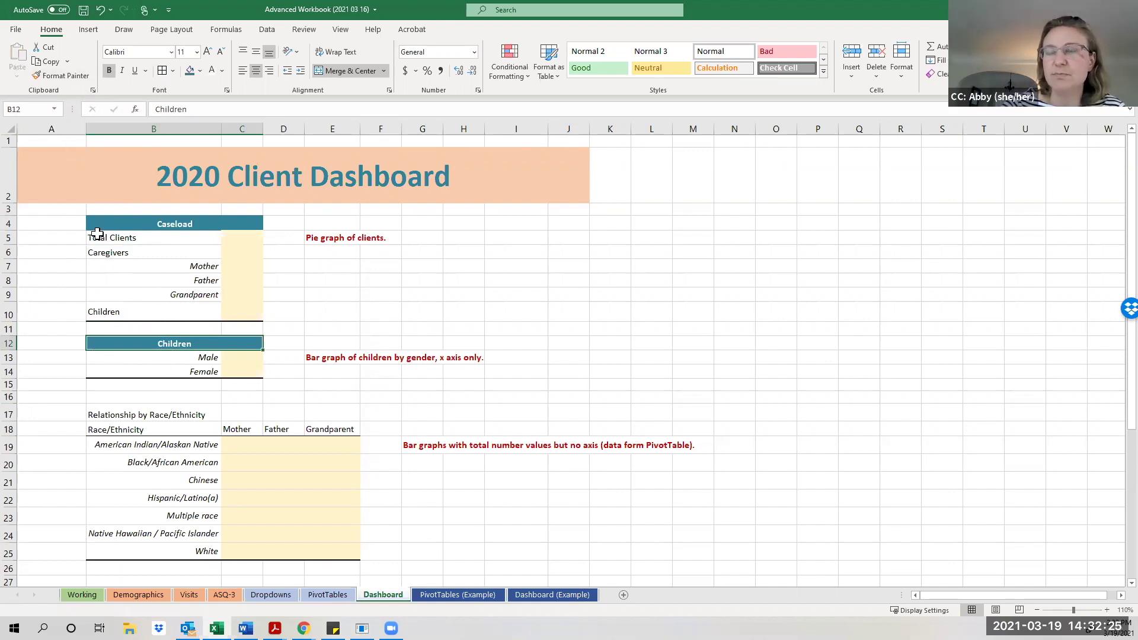
Paint the same header style onto Relationship by Race/Ethnicity and Monthly Average Income headers.
left_click(64, 77)
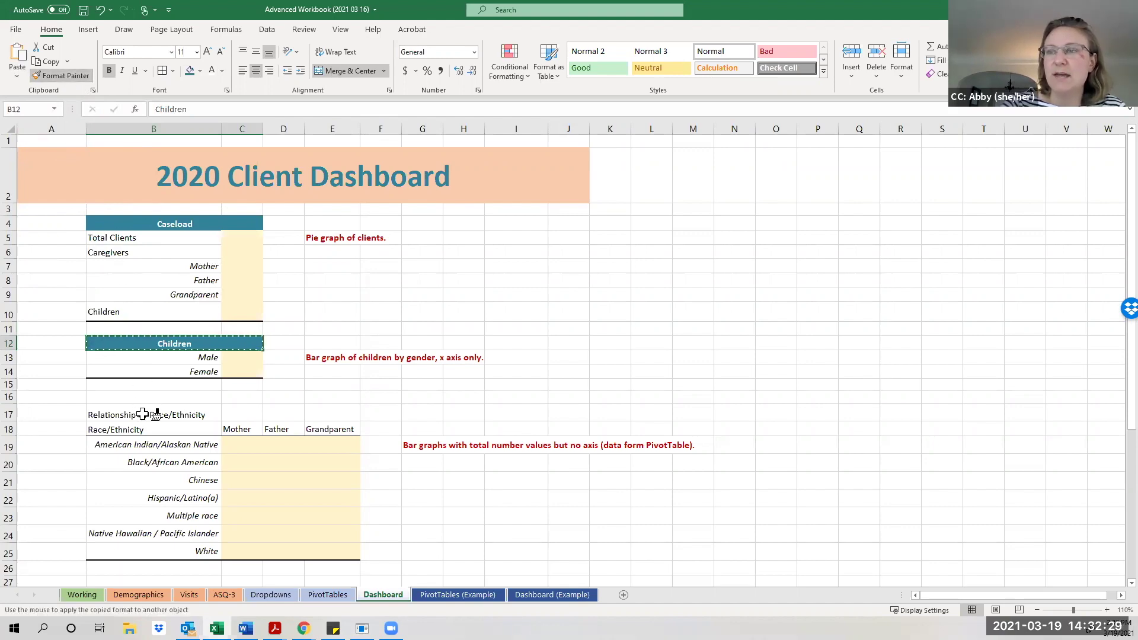
scroll(143, 414, "down", 1)
left_click(136, 333)
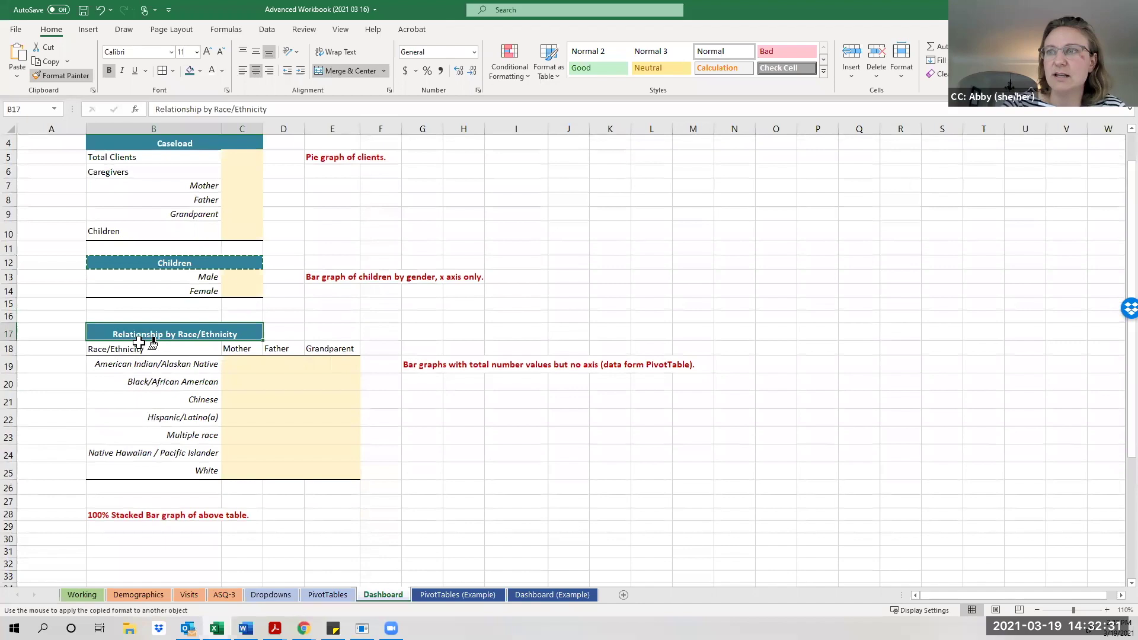
scroll(178, 424, "down", 1)
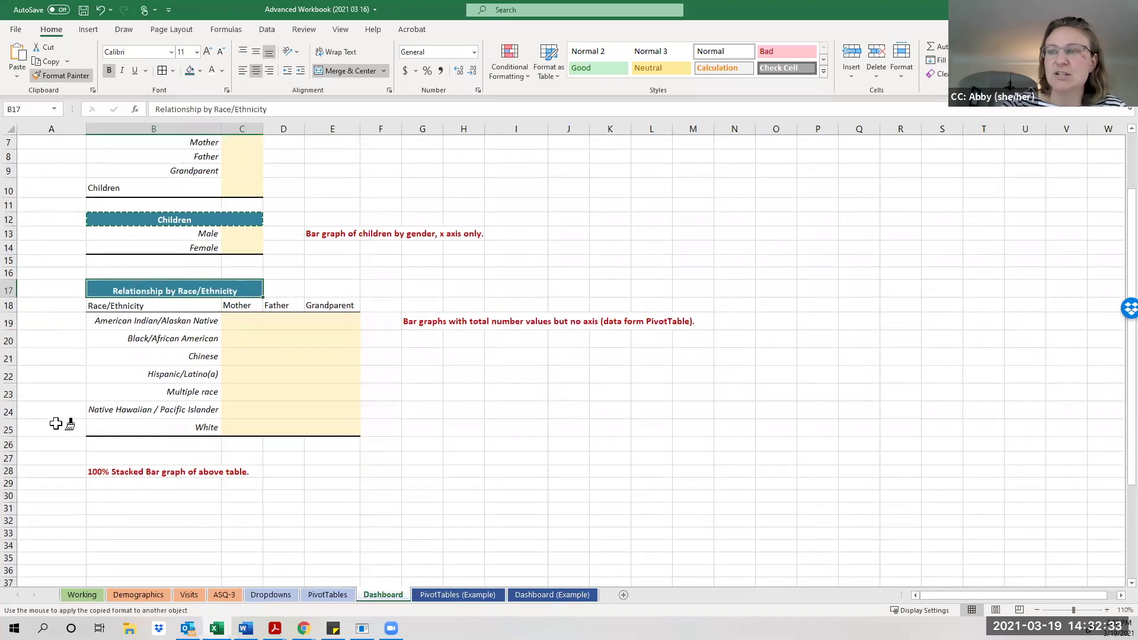
scroll(52, 443, "down", 1)
scroll(52, 442, "down", 3)
left_click(157, 420)
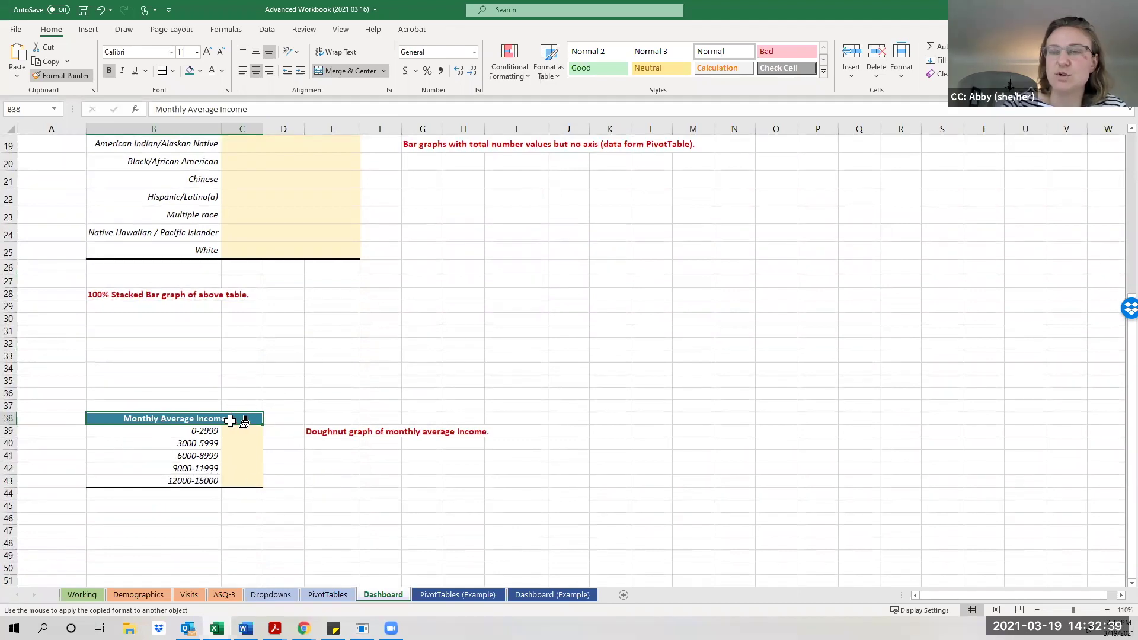
scroll(225, 423, "up", 2)
scroll(226, 424, "up", 5)
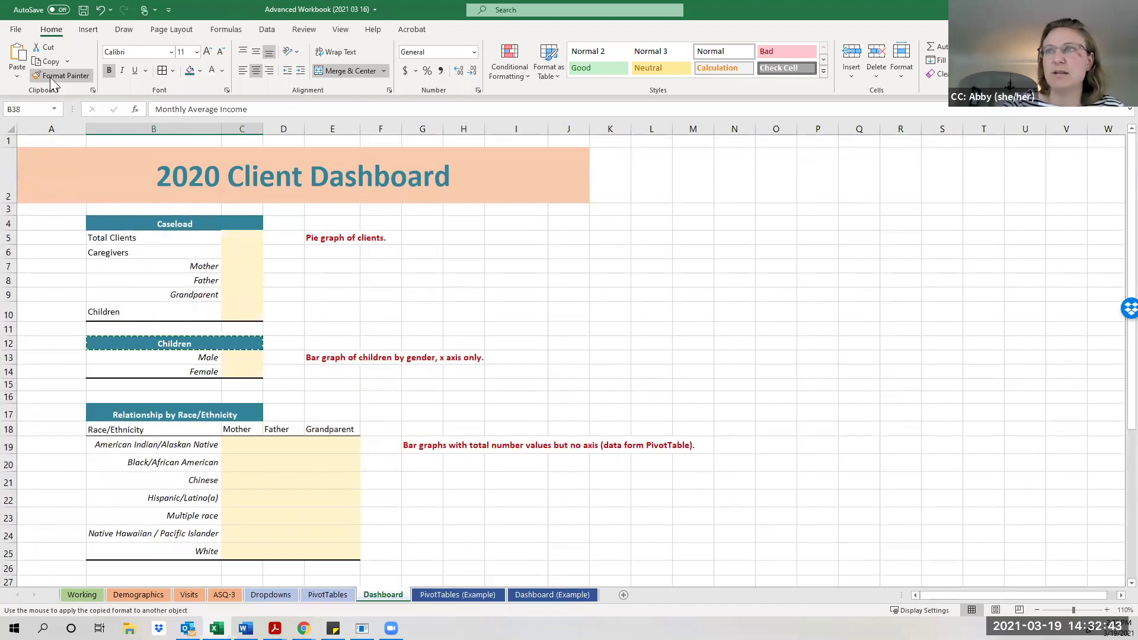
scroll(97, 396, "down", 7)
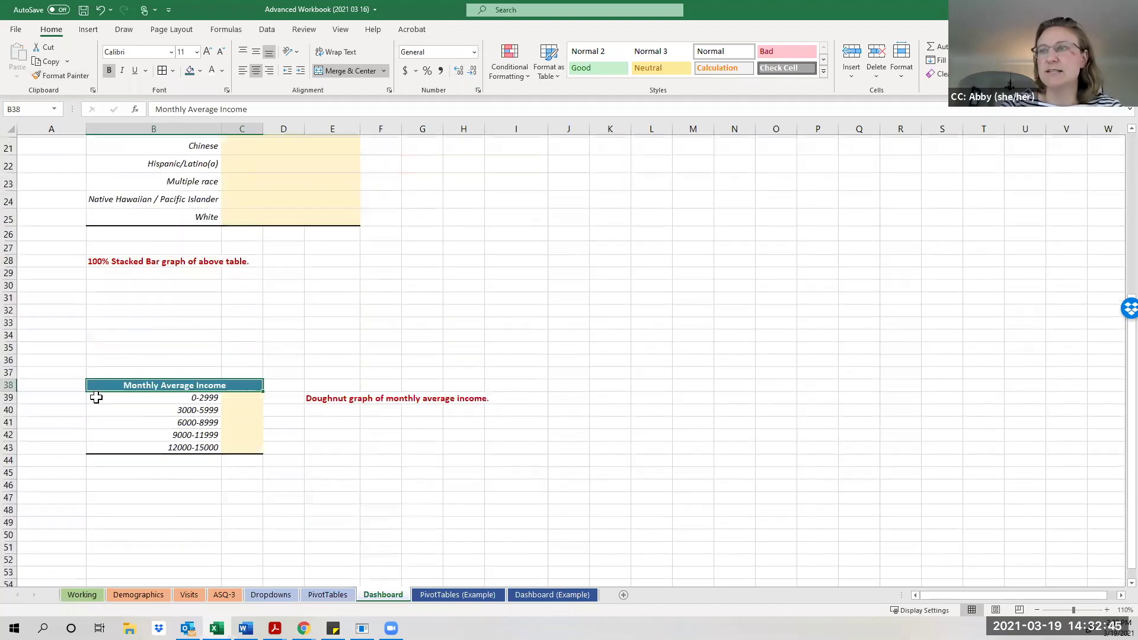
scroll(117, 415, "up", 4)
key("Escape")
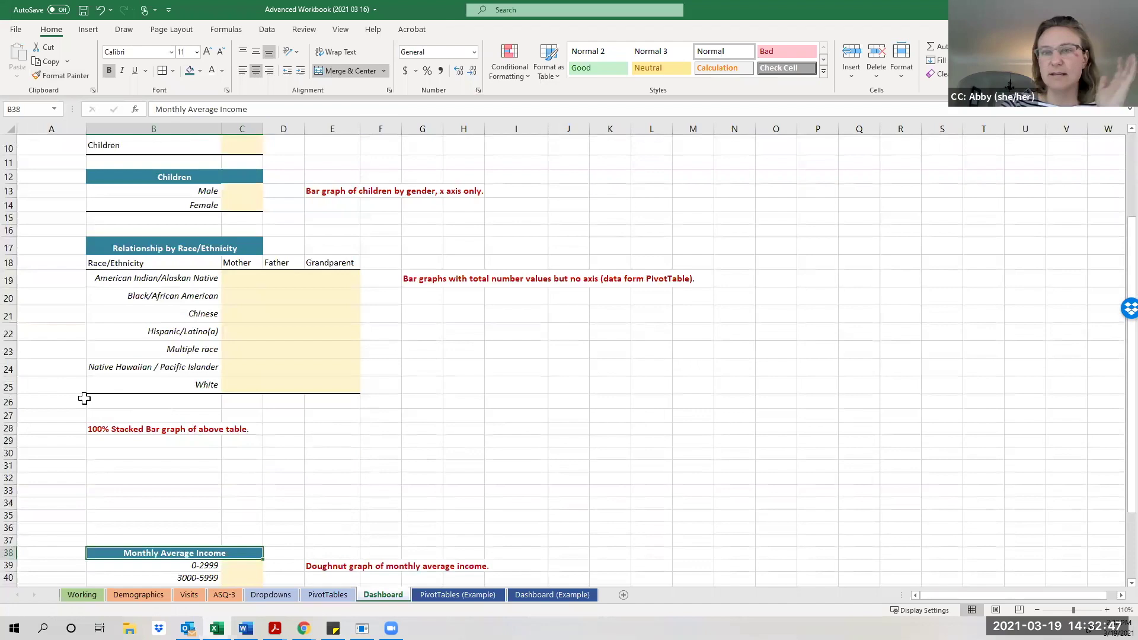
scroll(127, 427, "up", 3)
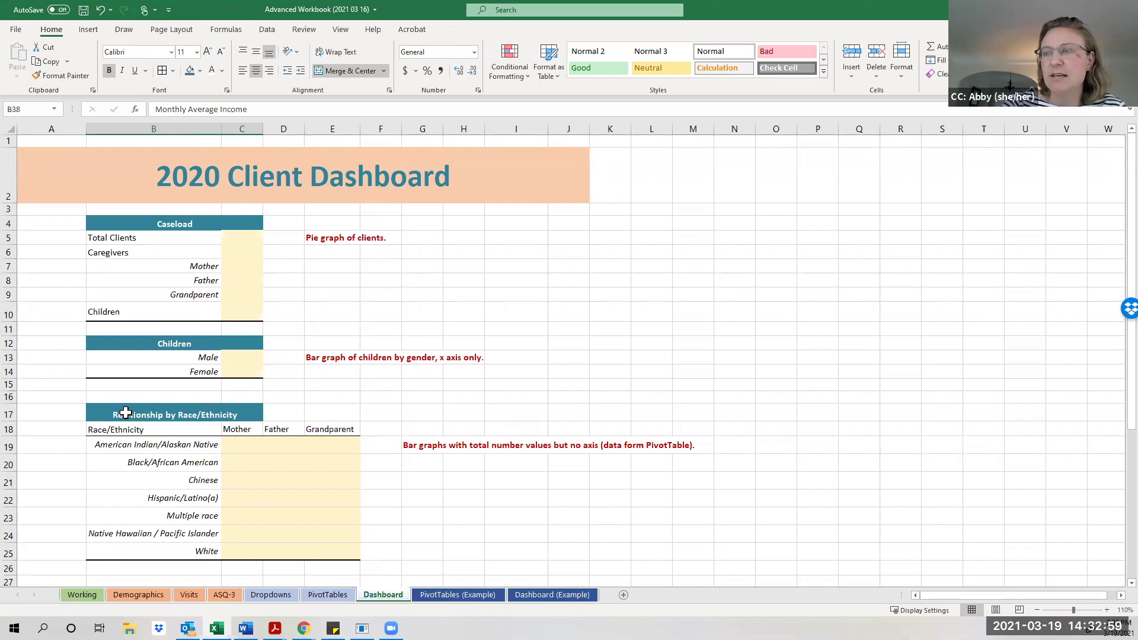
Re-merge the Relationship by Race/Ethnicity heading so it is centred across B17:E17.
left_click(239, 415)
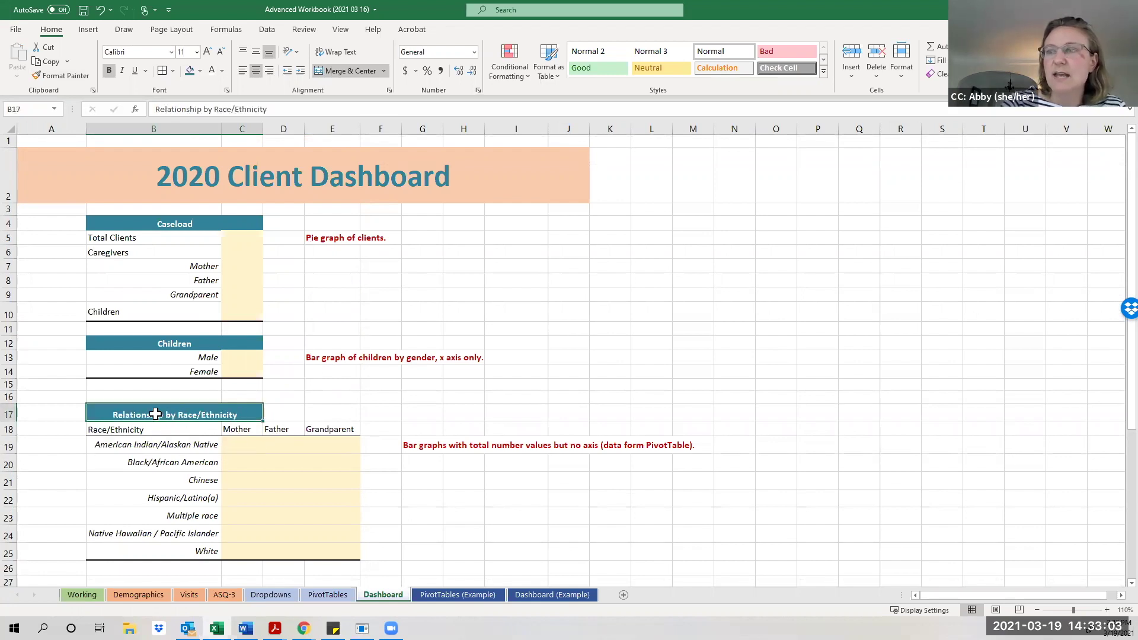
left_click_drag(141, 415, 332, 414)
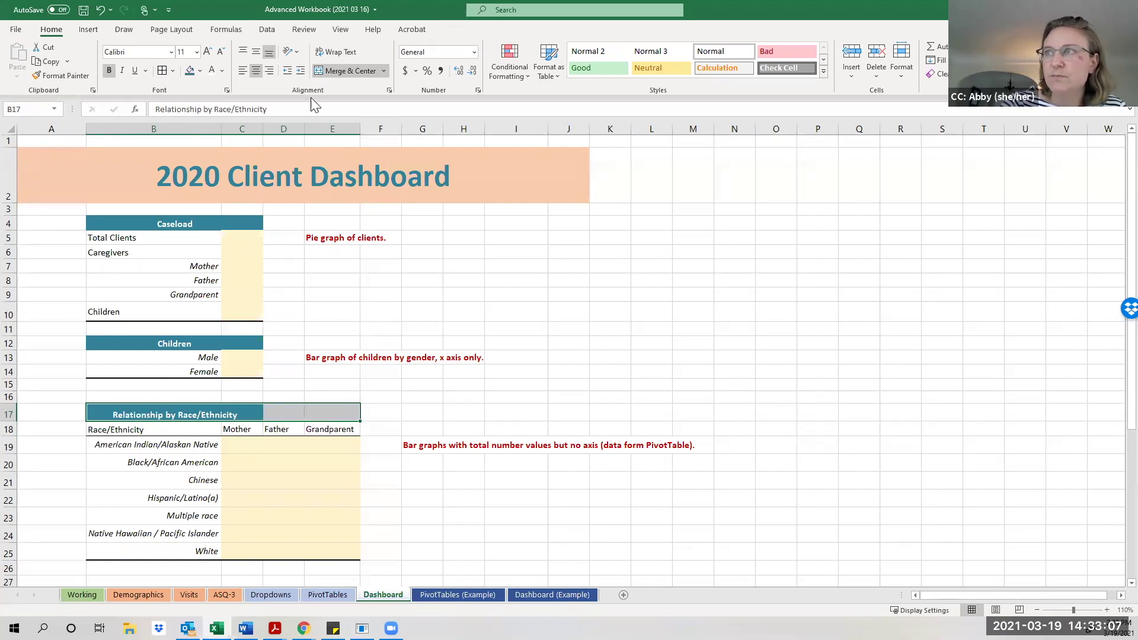
left_click(335, 72)
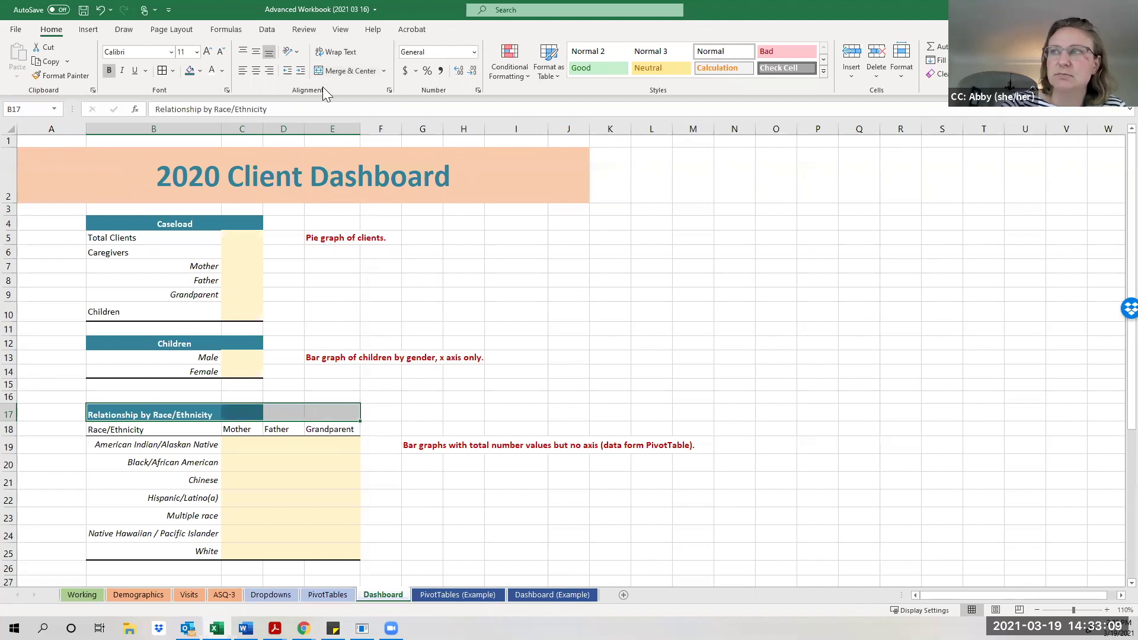
left_click(329, 70)
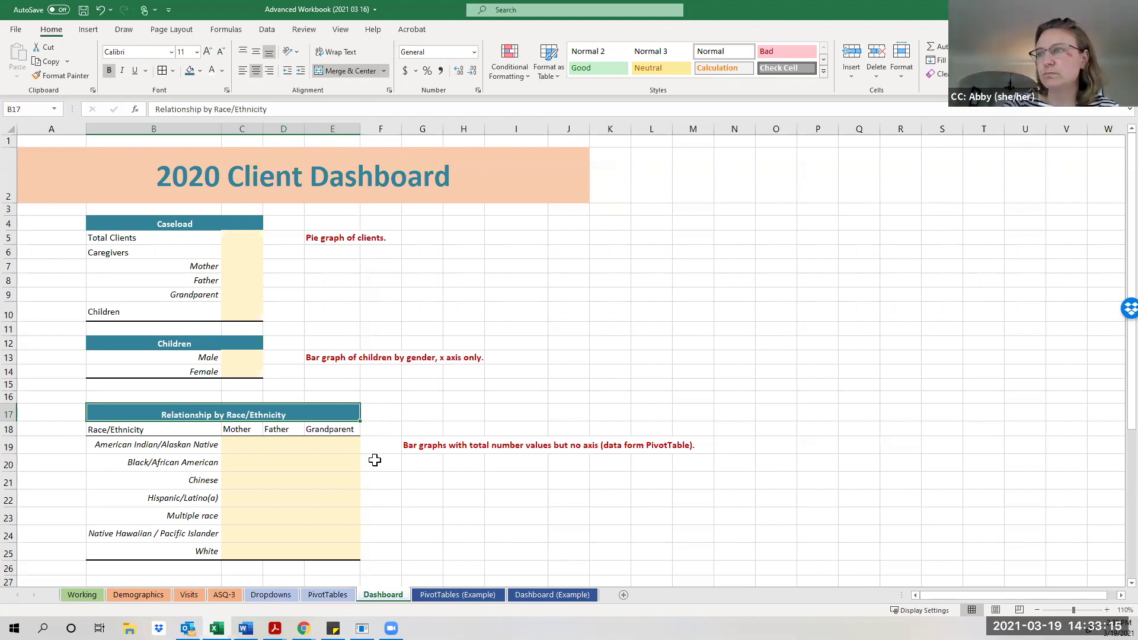
scroll(375, 460, "down", 5)
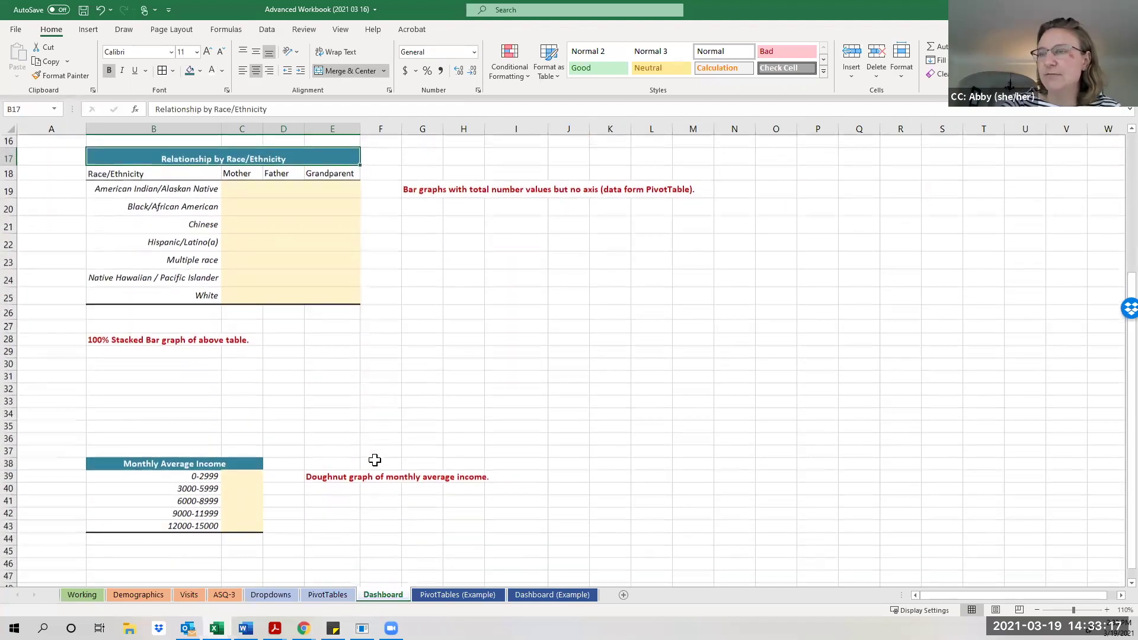
scroll(375, 460, "up", 5)
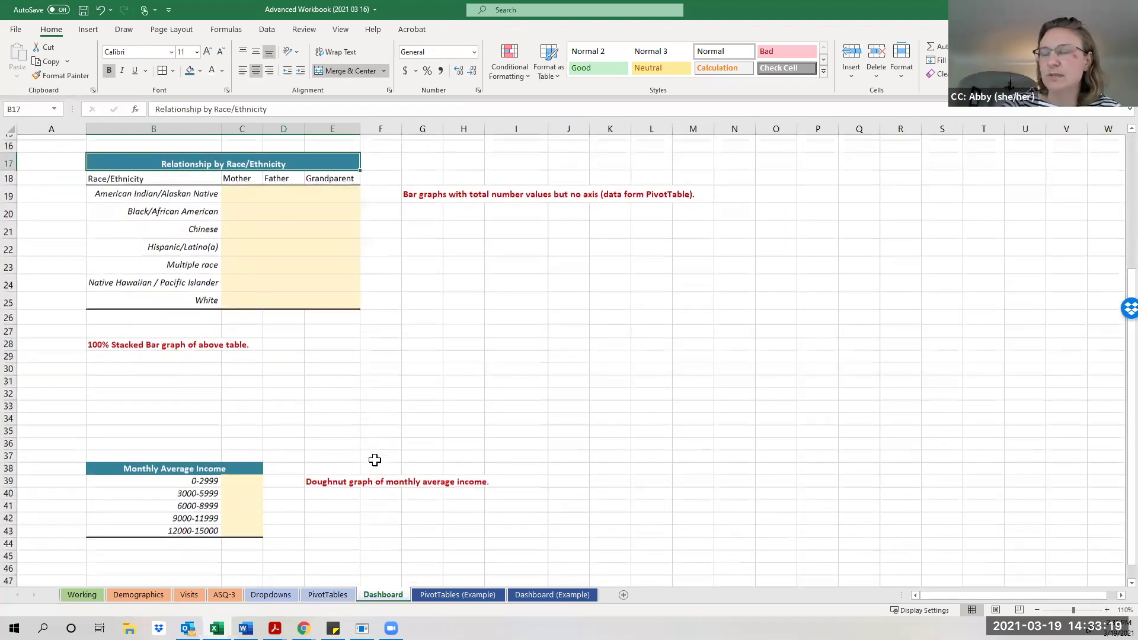
Make the Total Clients label in B5 bold with dark orange text.
left_click(130, 237)
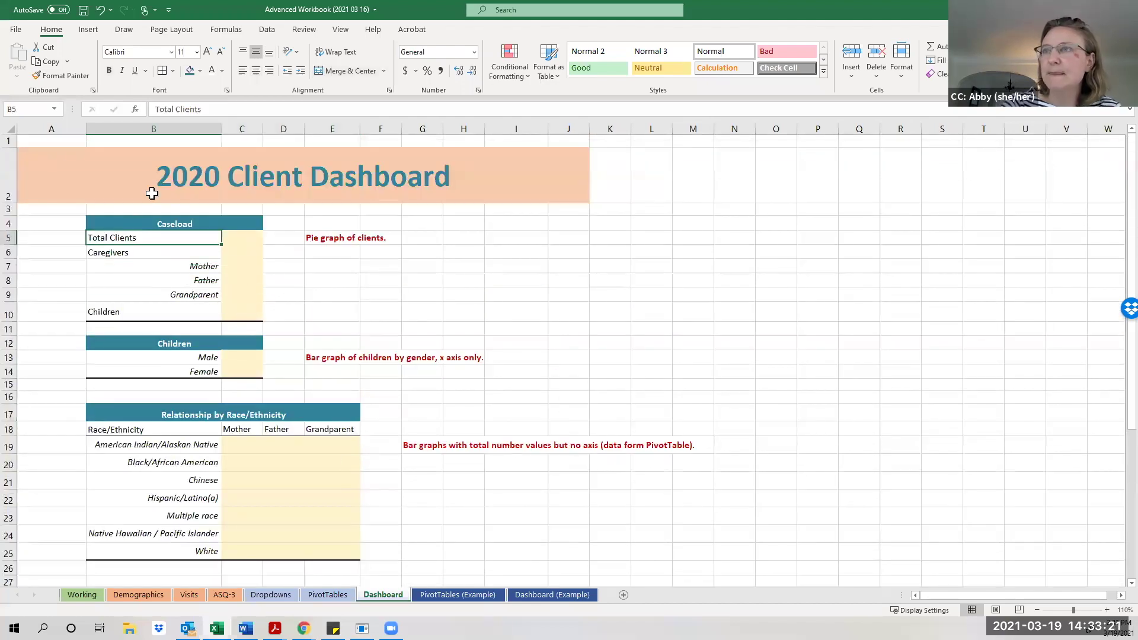
left_click(109, 70)
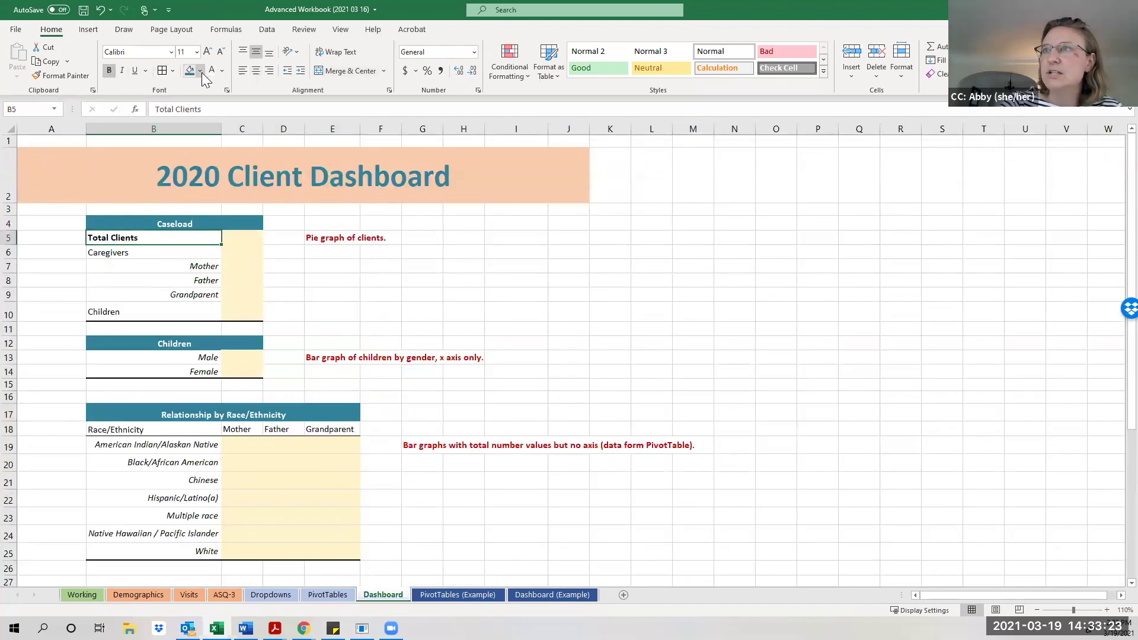
left_click(221, 72)
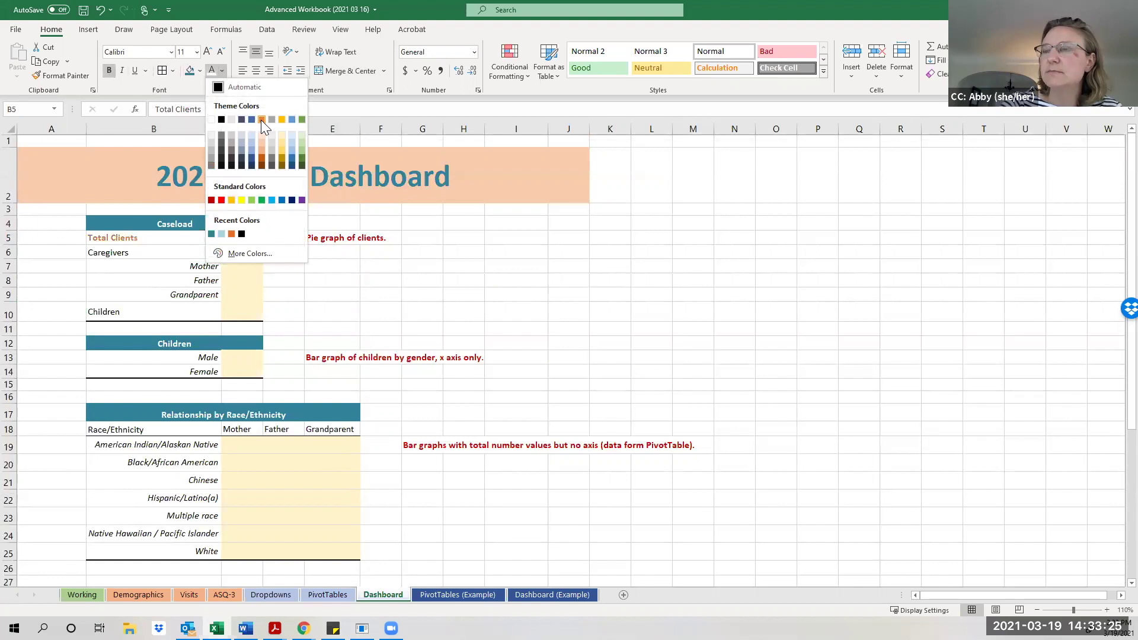
left_click(262, 157)
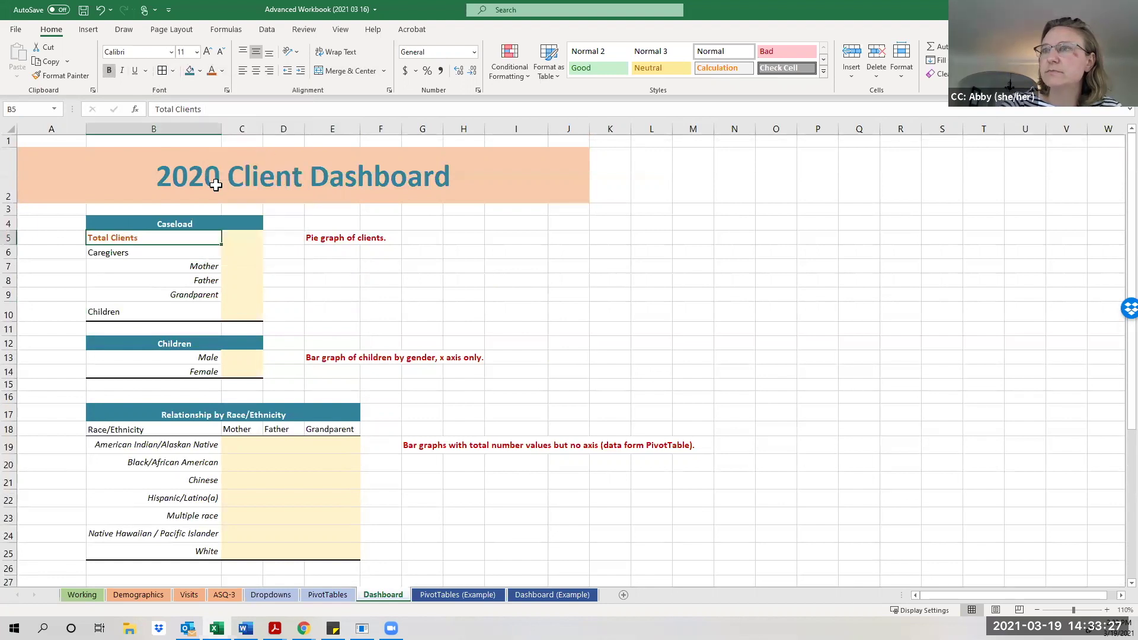
Make the Caregivers and Children labels teal and bold.
left_click(159, 251)
left_click(221, 71)
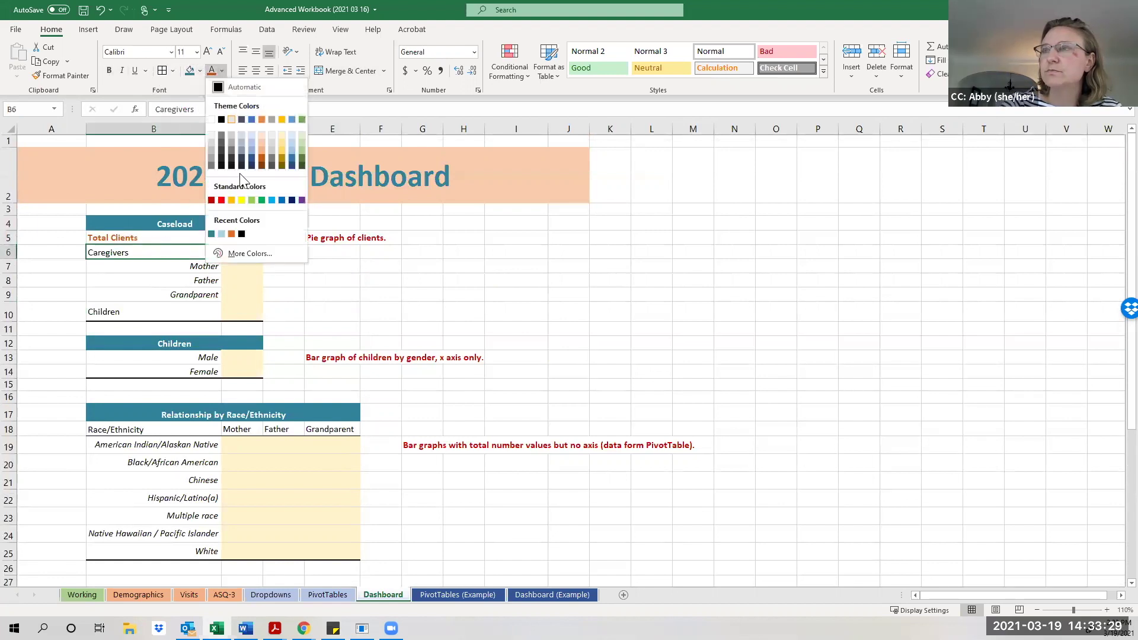
left_click(208, 232)
left_click(130, 311)
left_click(211, 70)
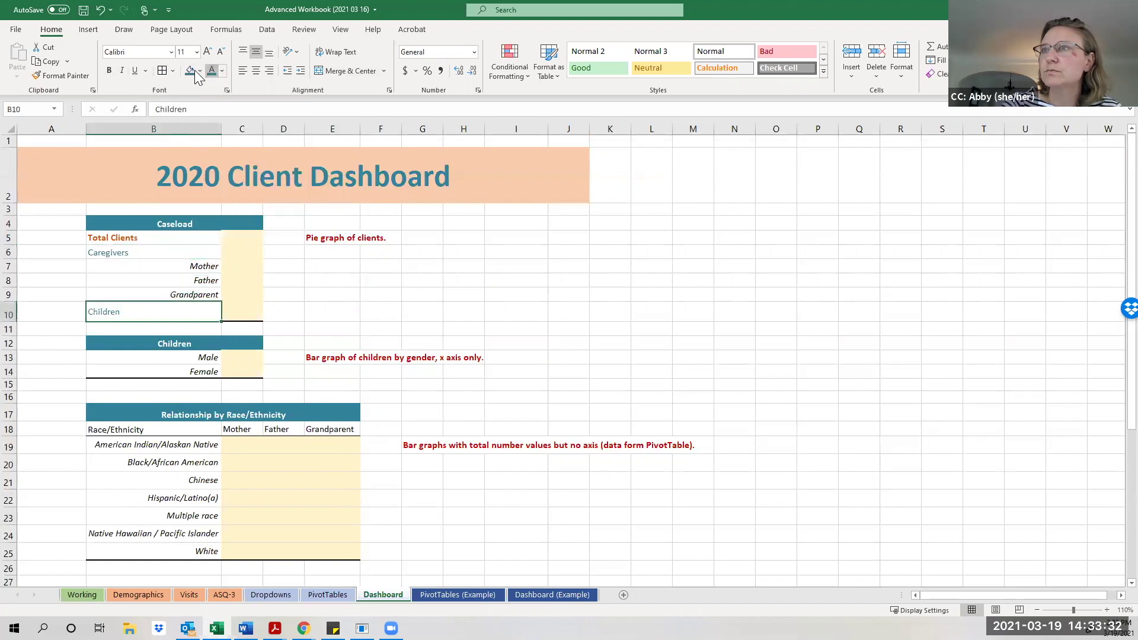
left_click(122, 251, "ctrl")
left_click(109, 71)
left_click(299, 282)
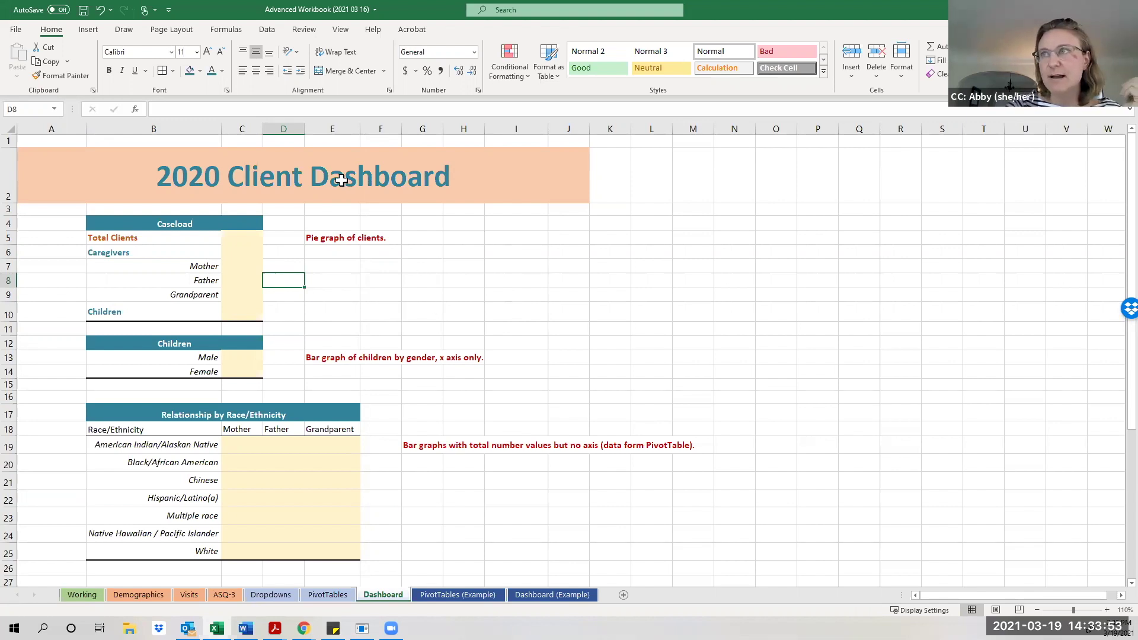
left_click(339, 30)
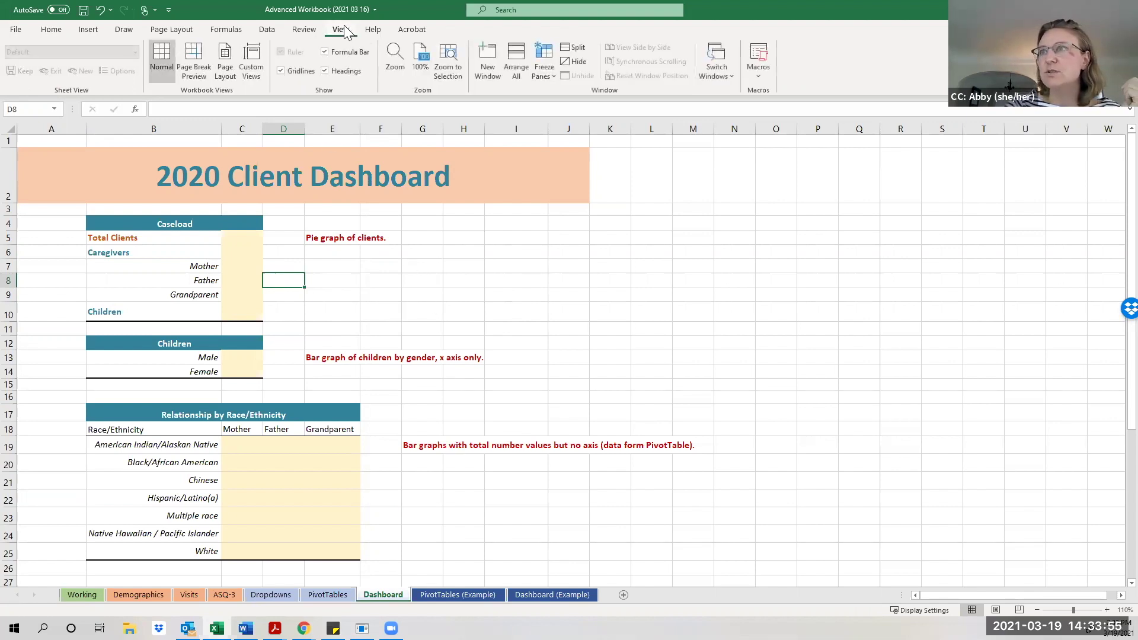
left_click(282, 71)
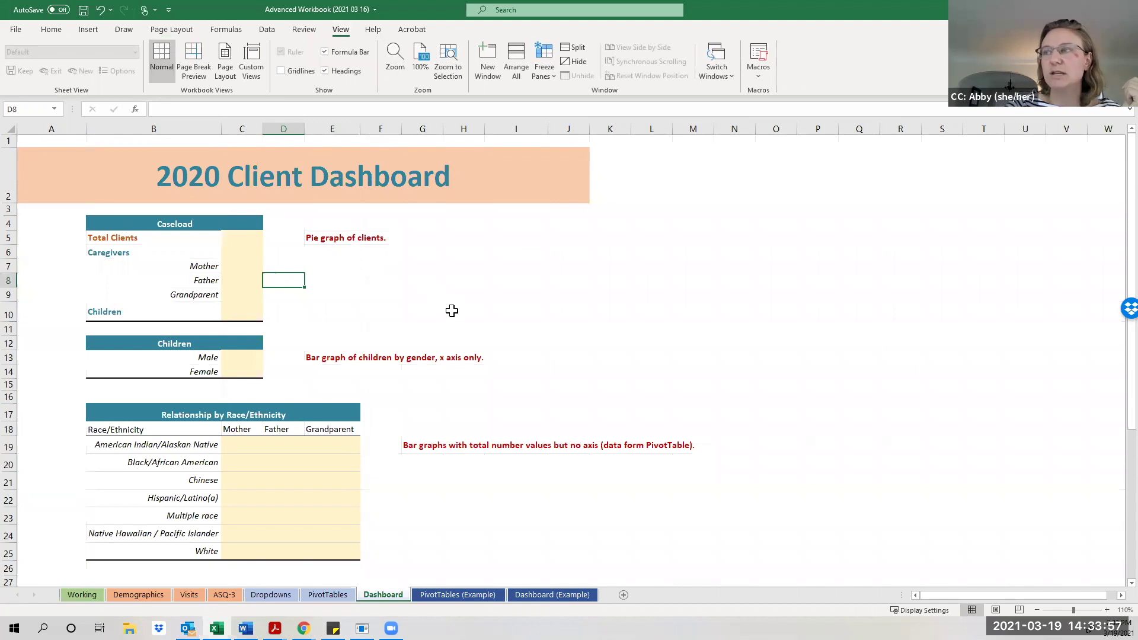
left_click(282, 72)
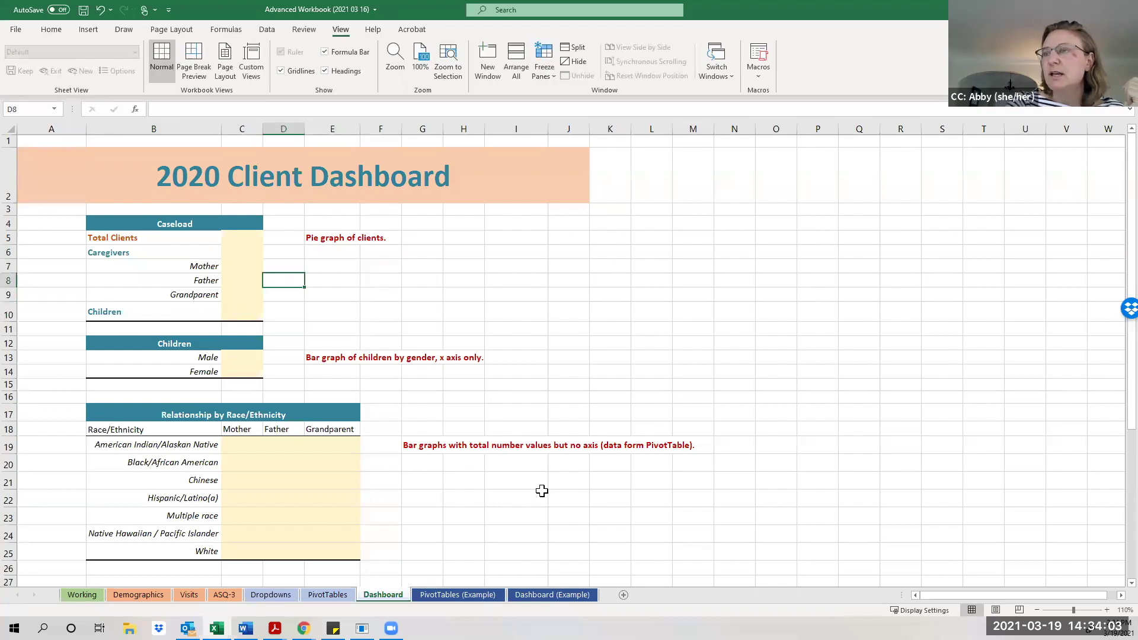
scroll(542, 491, "down", 1)
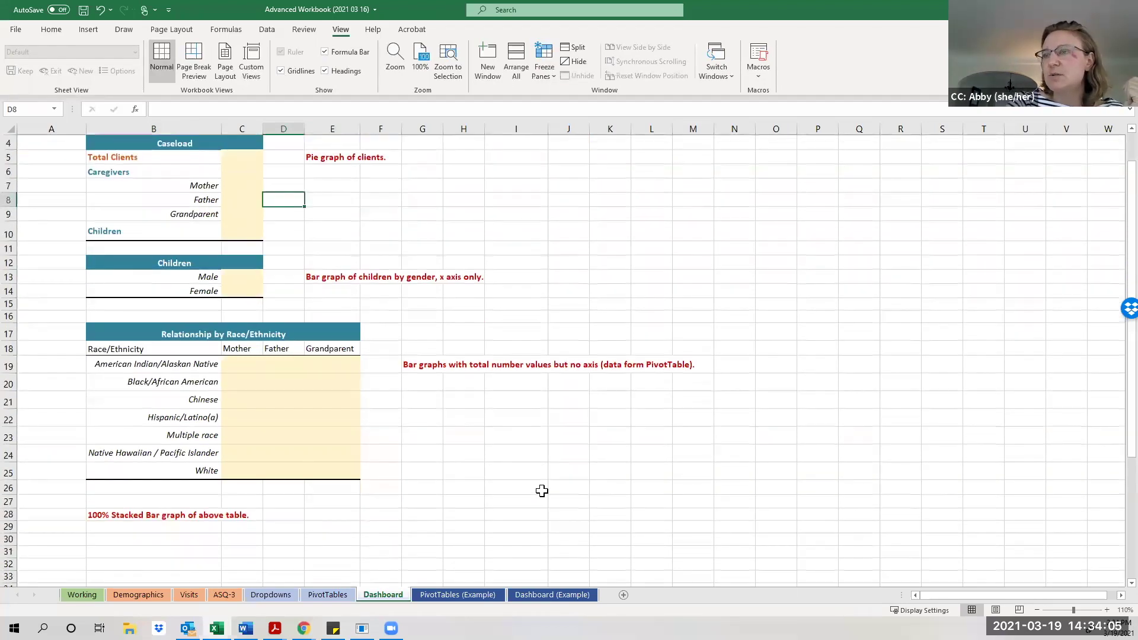
scroll(542, 491, "down", 4)
scroll(542, 491, "down", 1)
scroll(541, 497, "up", 4)
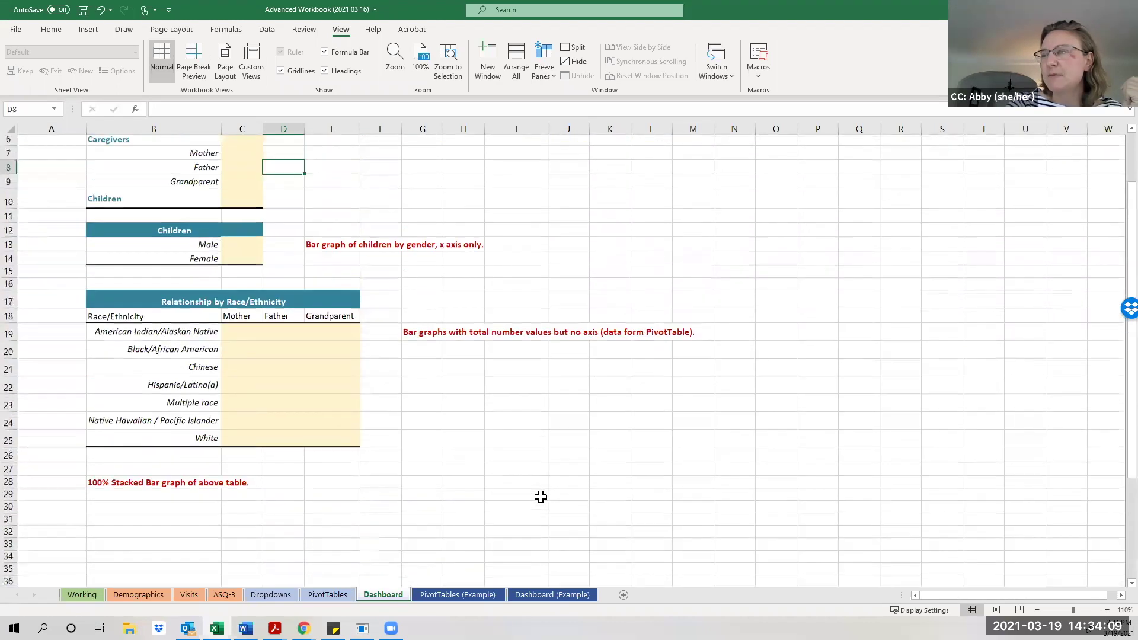
scroll(540, 497, "up", 2)
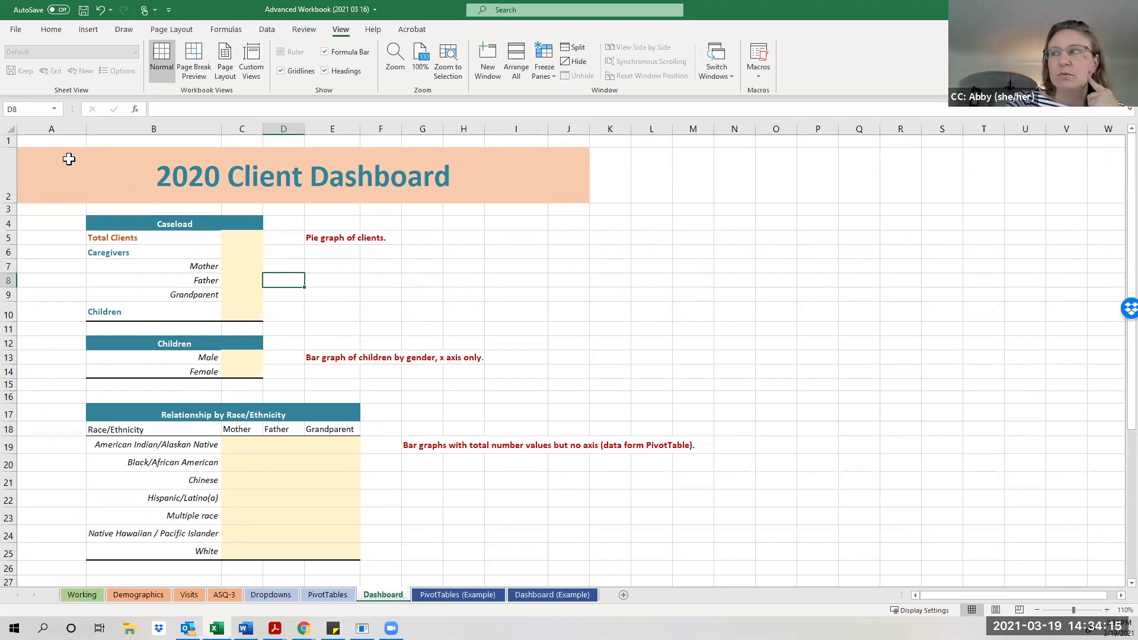
Set the print area to the selected A1–J dashboard range, fitted on one page.
left_click_drag(50, 141, 538, 528)
scroll(537, 530, "up", 5)
scroll(537, 530, "up", 1)
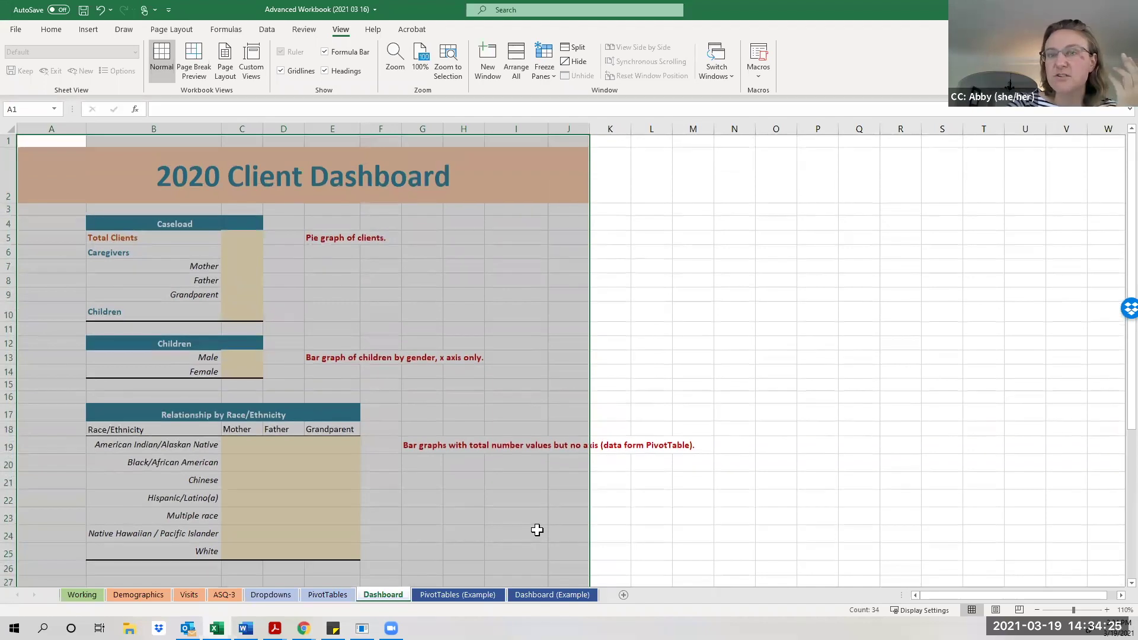
left_click(16, 30)
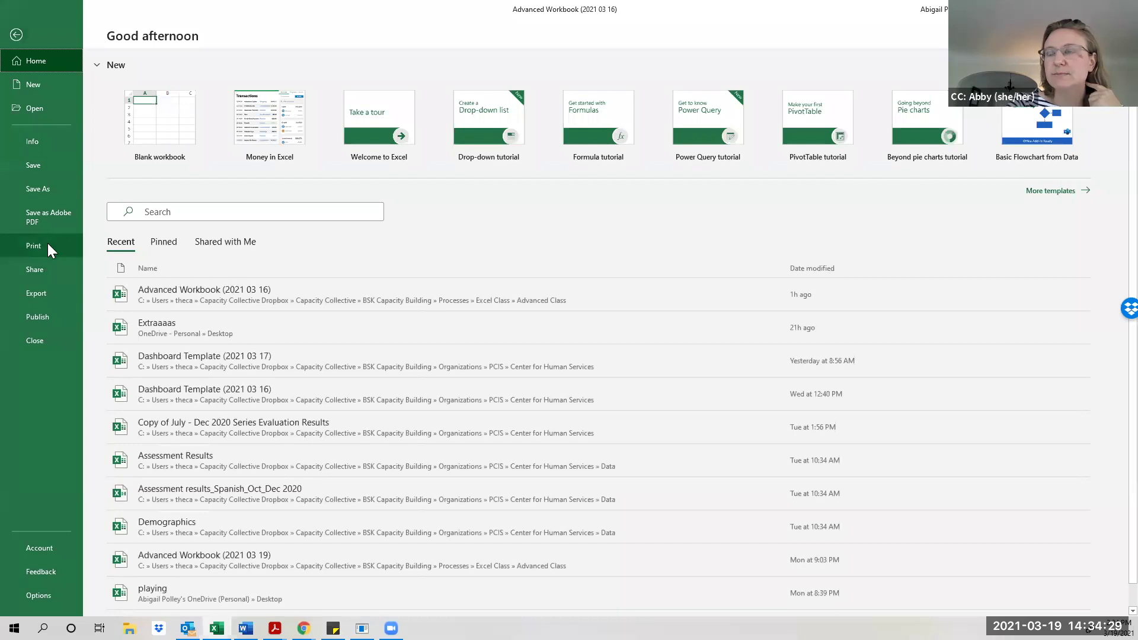
left_click(49, 248)
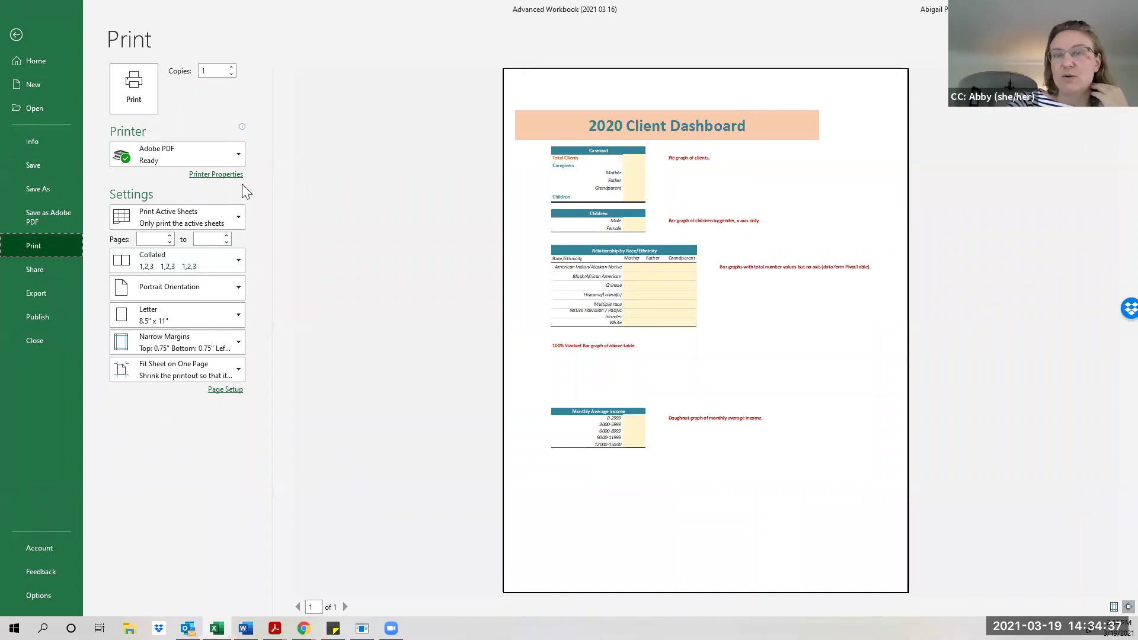
left_click(229, 368)
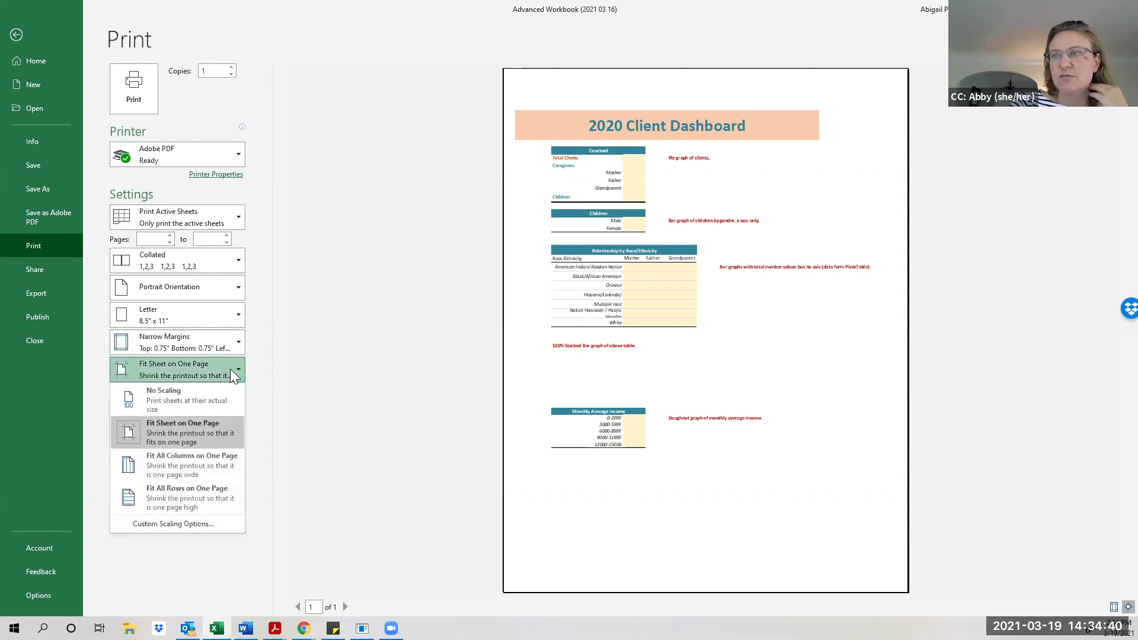
left_click(181, 440)
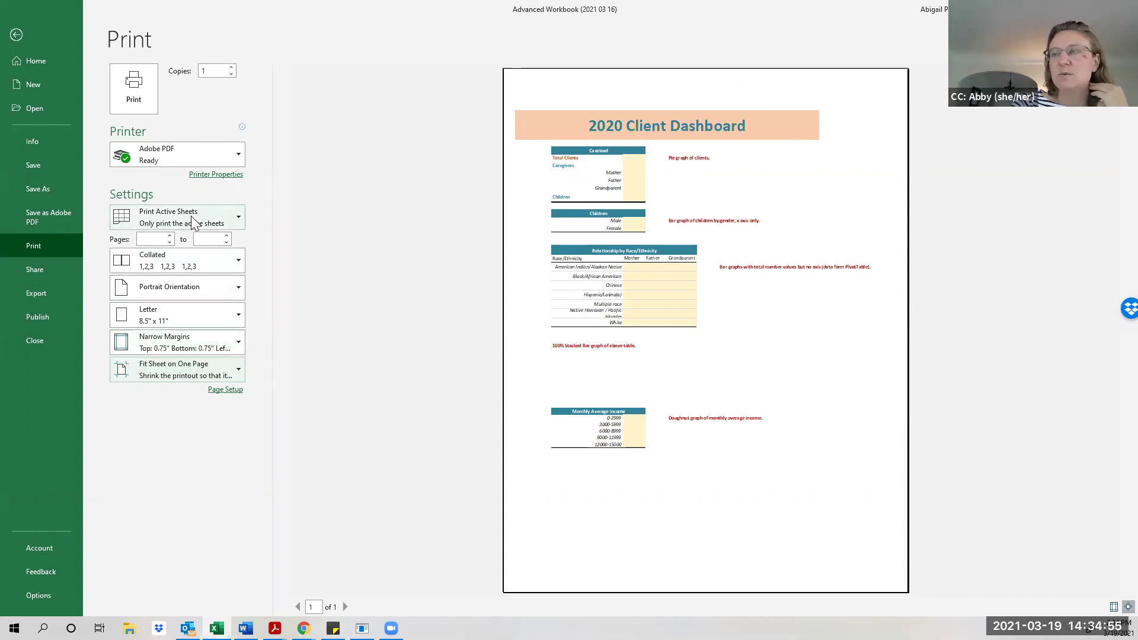
left_click(229, 218)
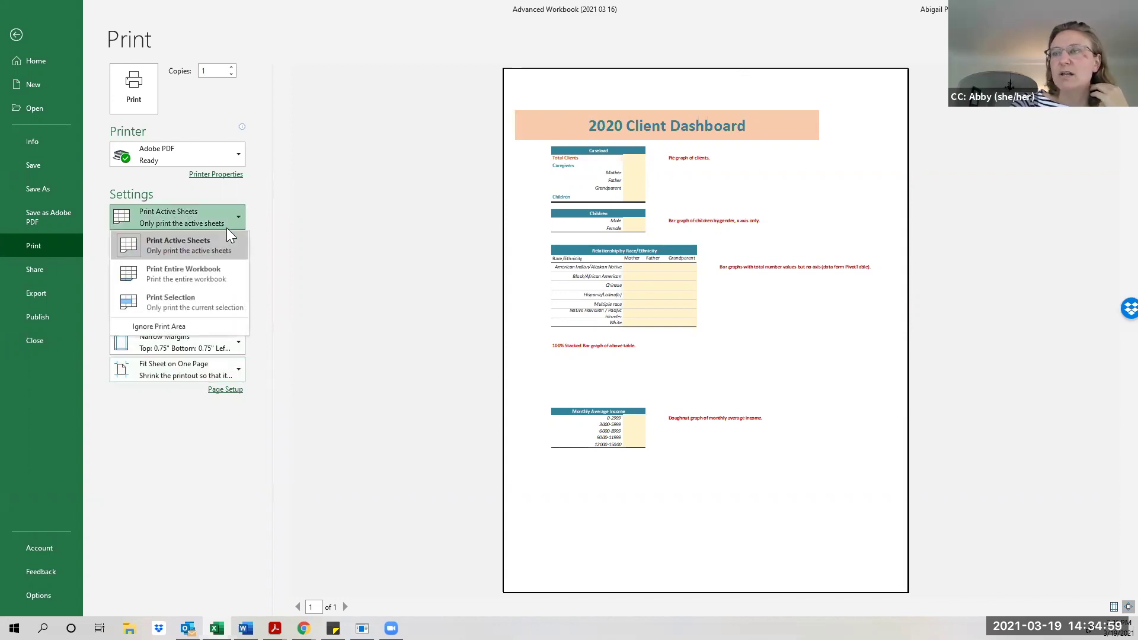
left_click(200, 303)
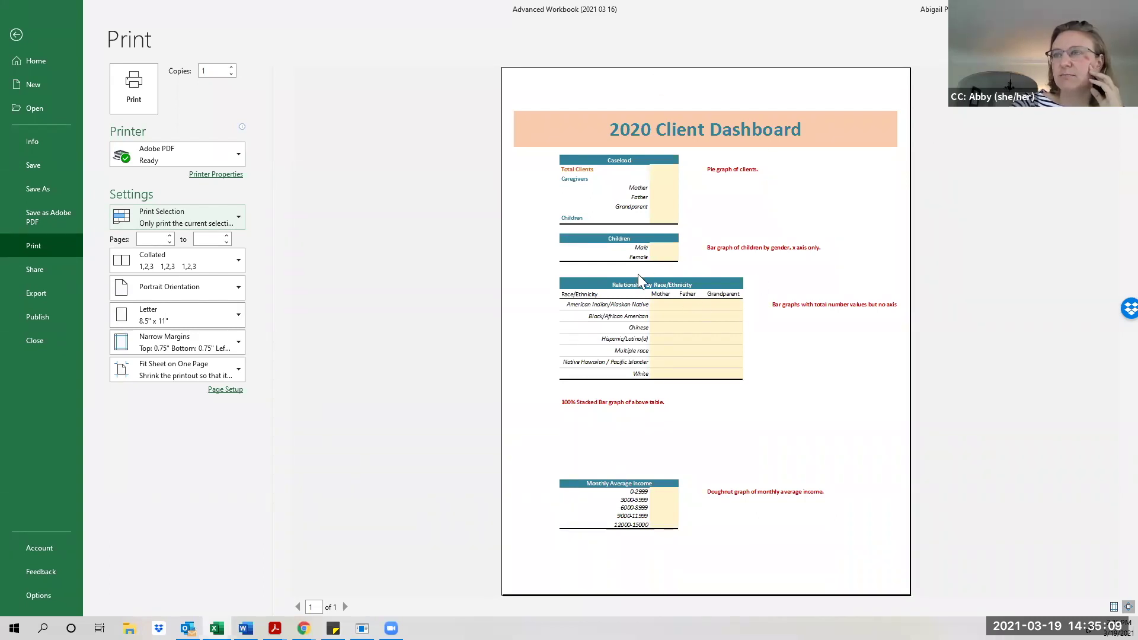
left_click(18, 34)
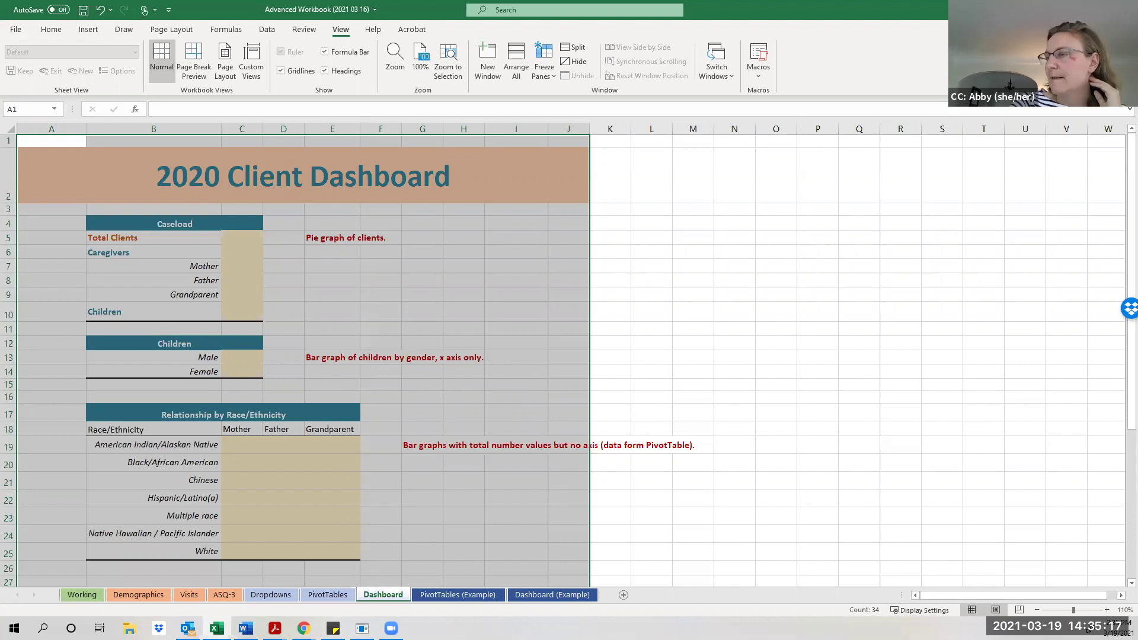
left_click(996, 610)
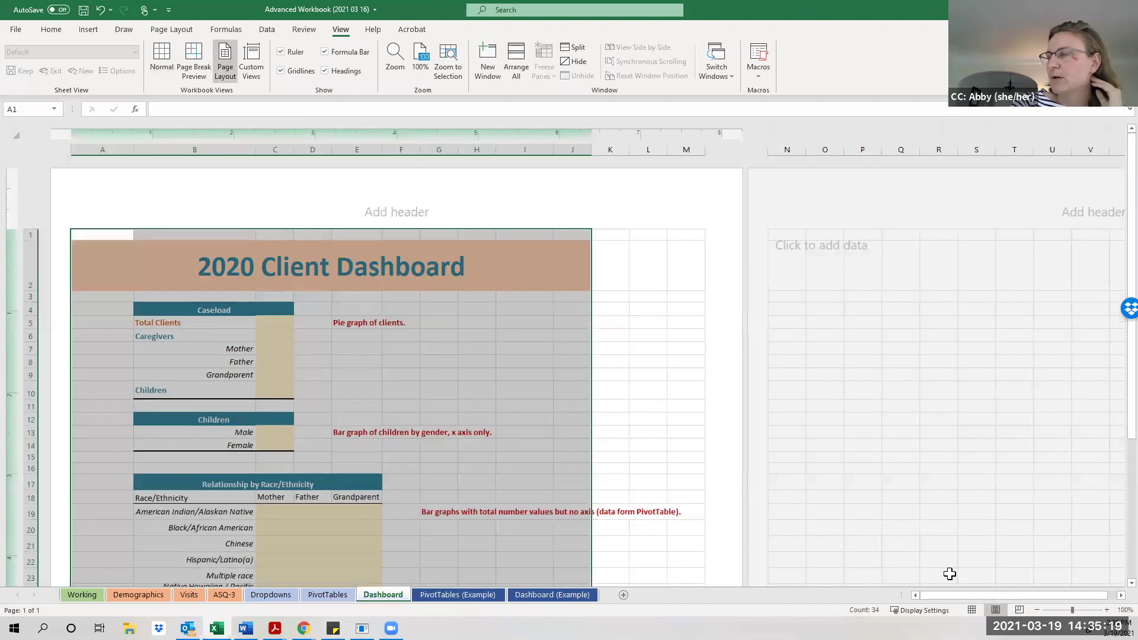
scroll(949, 574, "down", 8)
scroll(949, 573, "up", 3)
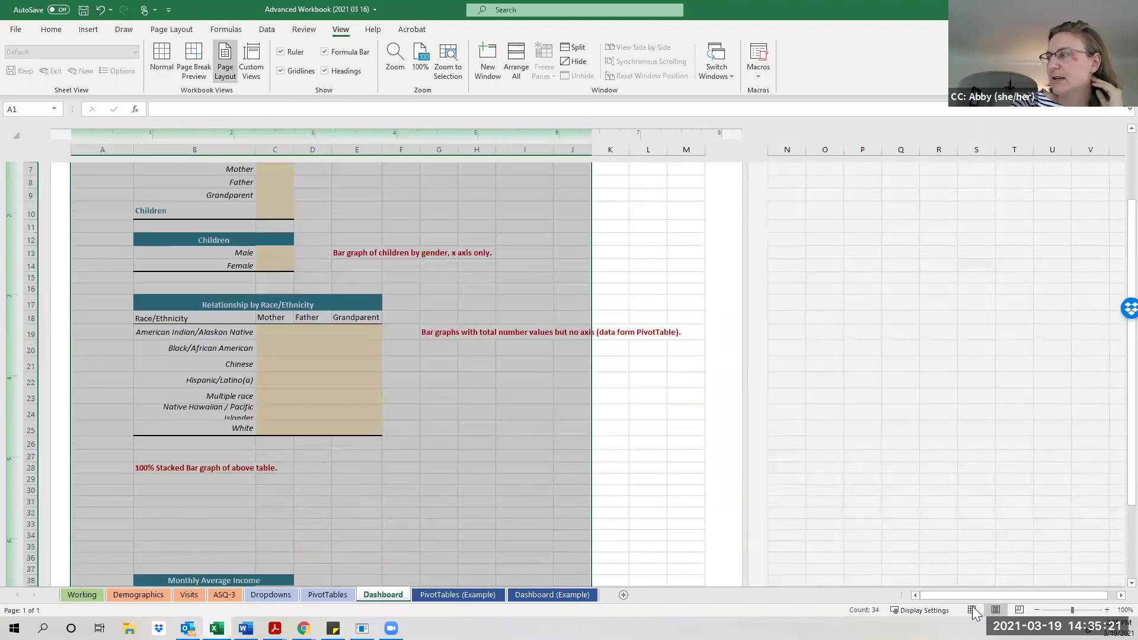
left_click(972, 611)
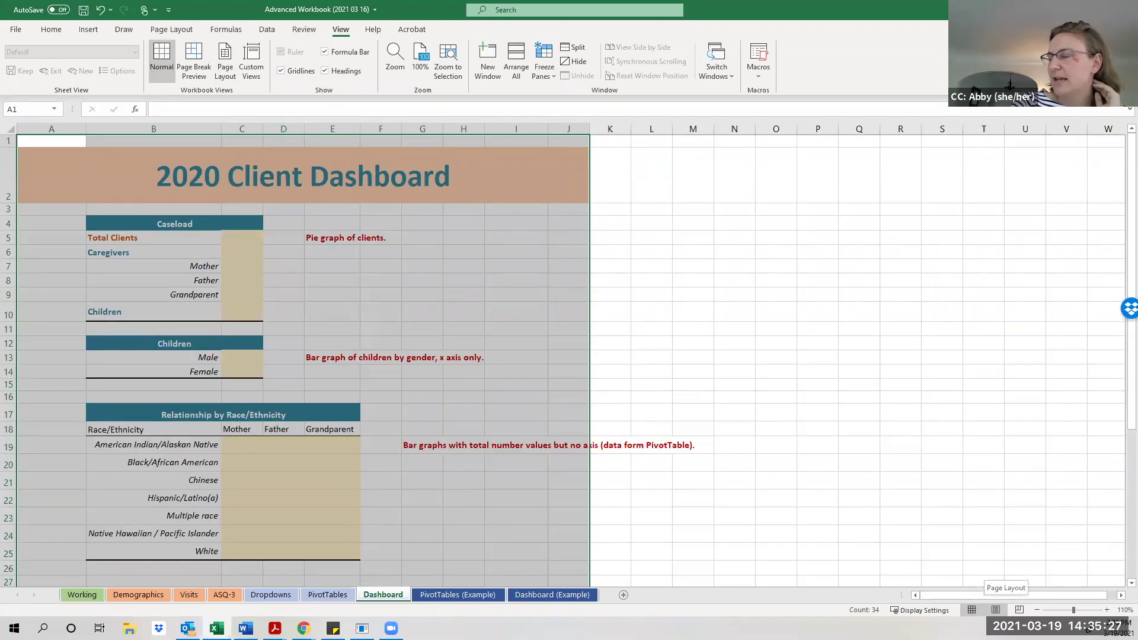
left_click(996, 610)
scroll(581, 487, "down", 6)
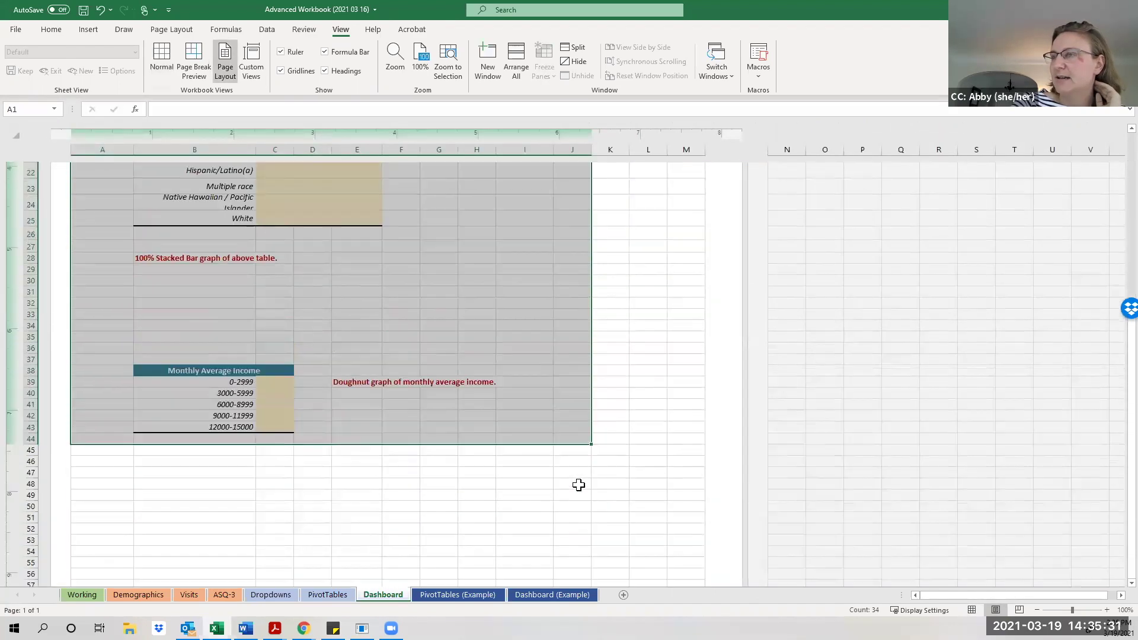
scroll(578, 485, "up", 7)
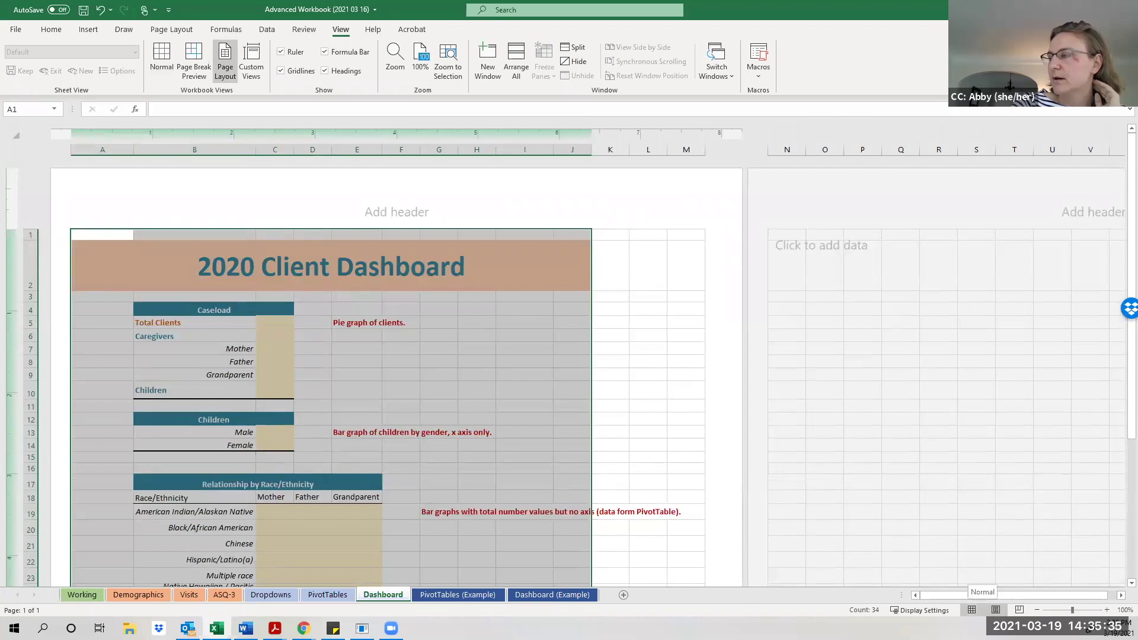
left_click(973, 610)
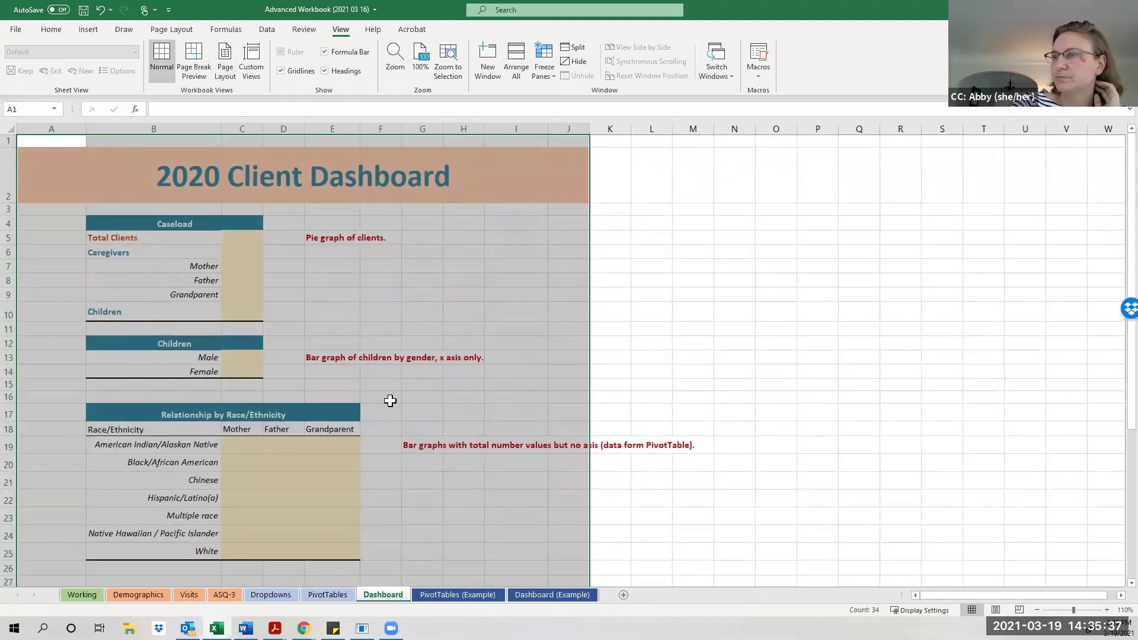
left_click(391, 401)
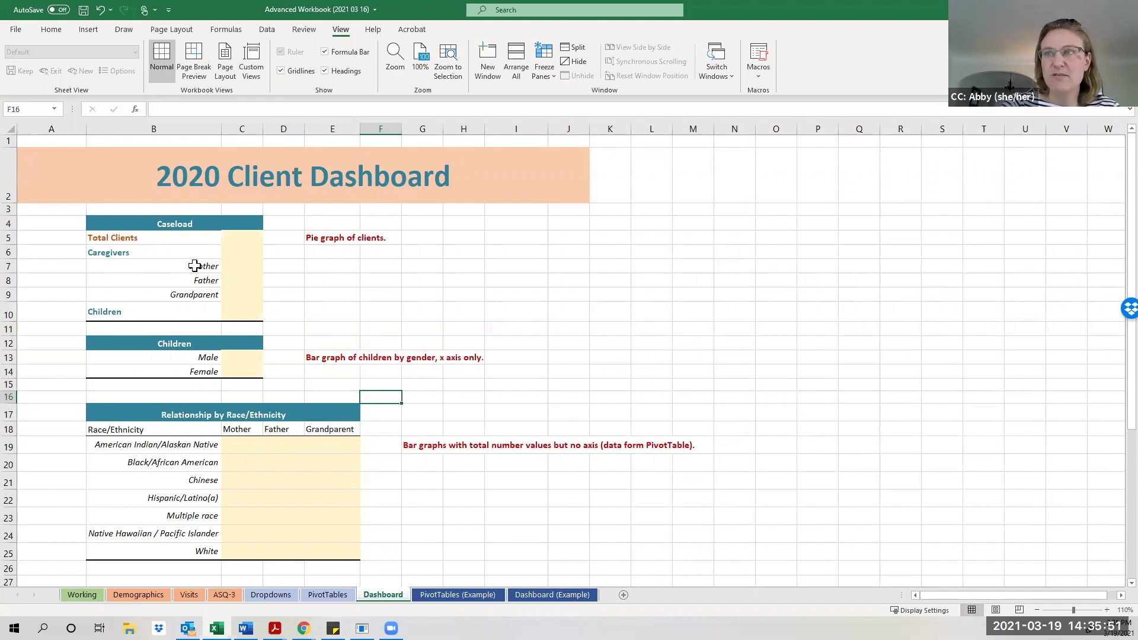
Enter a GETPIVOTDATA formula in C7 pulling the Mother count (32) from the PivotTables sheet.
left_click(231, 269)
left_click(234, 281)
left_click(236, 296)
left_click(232, 268)
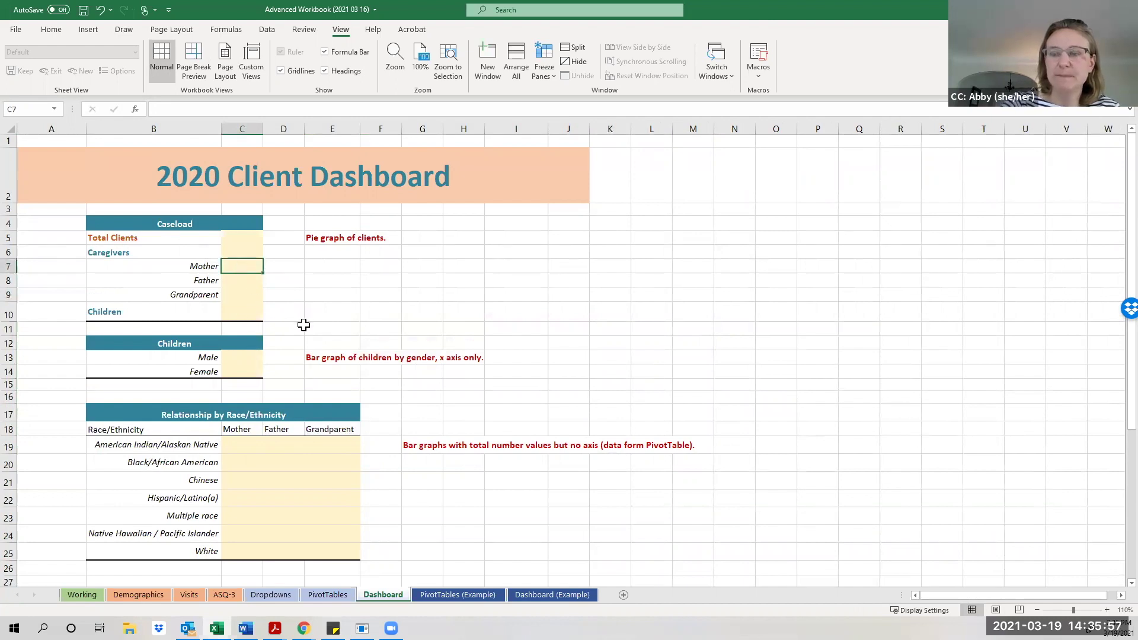
type("=")
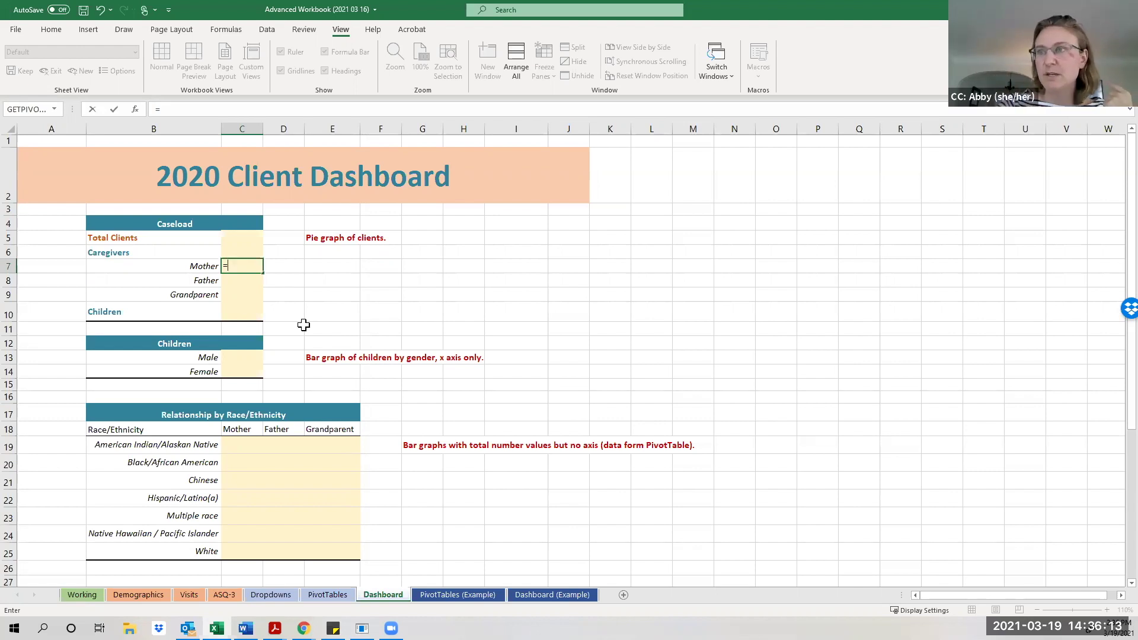
left_click(324, 593)
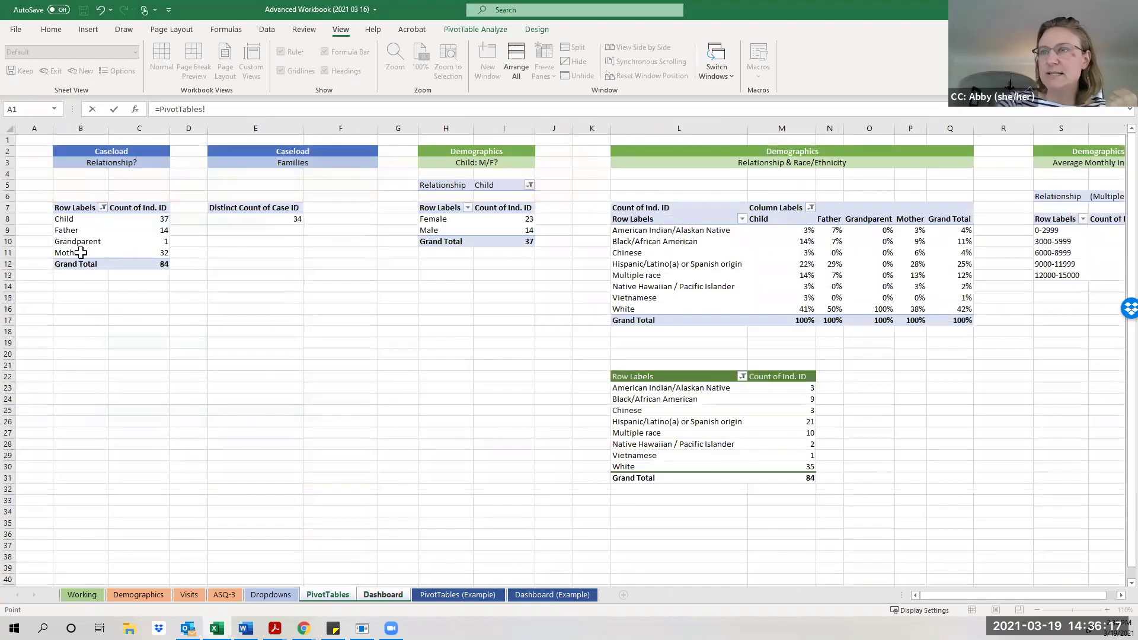
left_click(167, 251)
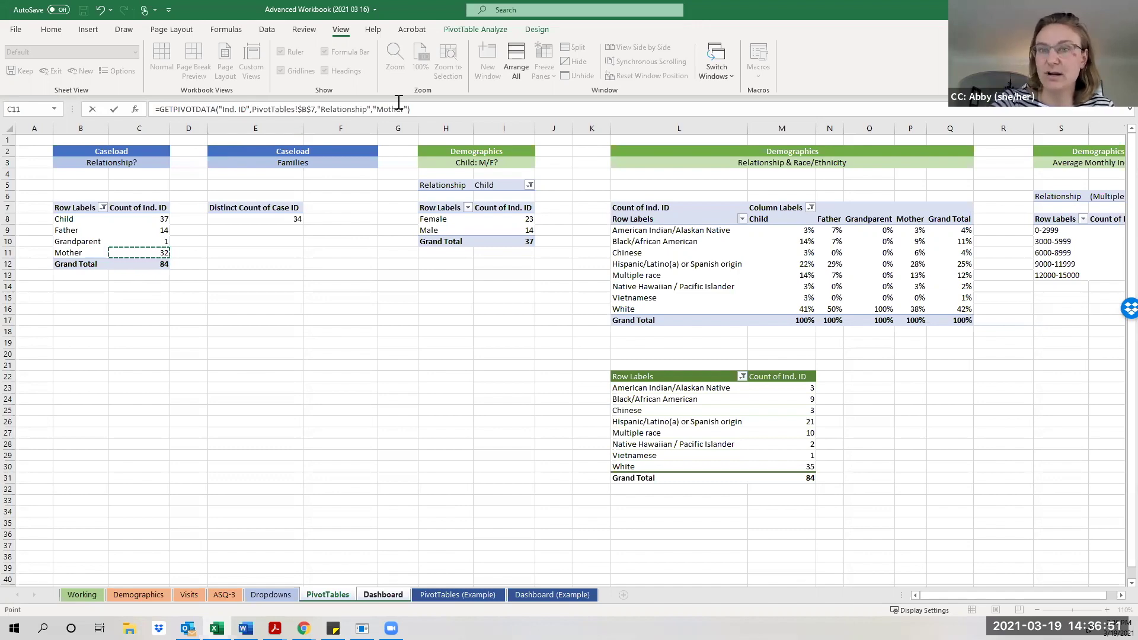
key("Return")
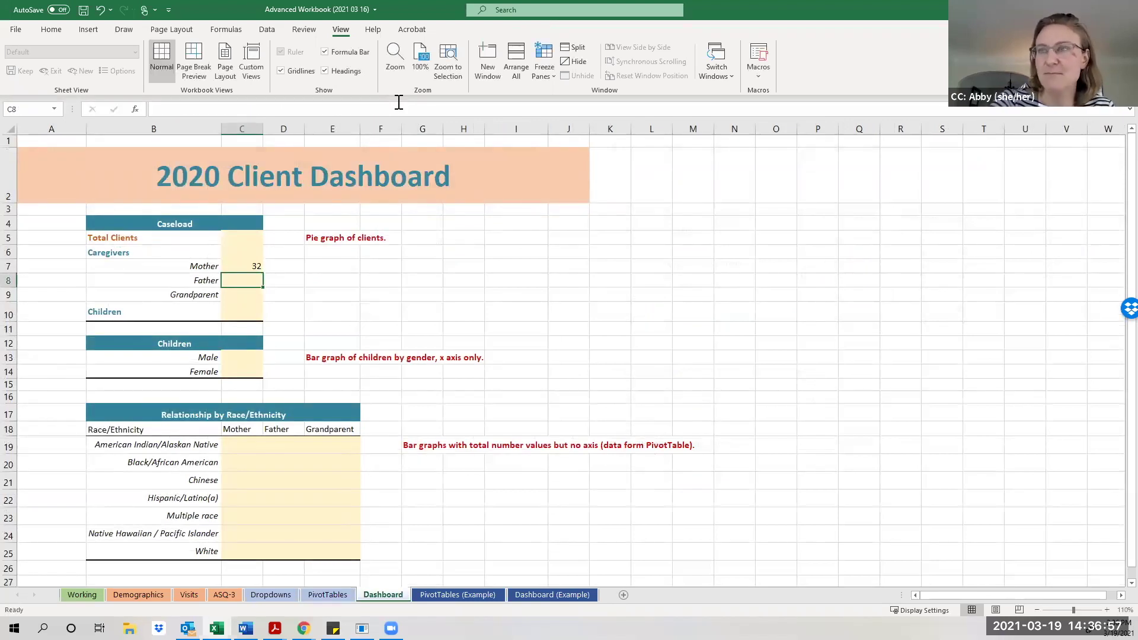
Link C8 and C9 to the pivot table's Father (14) and Grandparent (1) counts.
type("=")
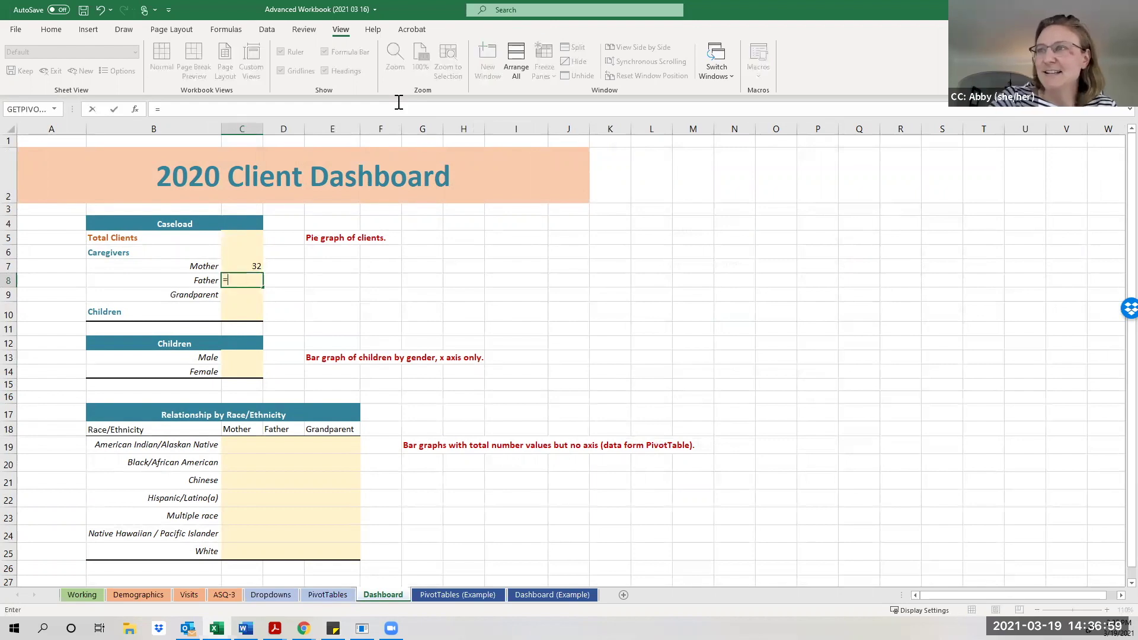
left_click(313, 597)
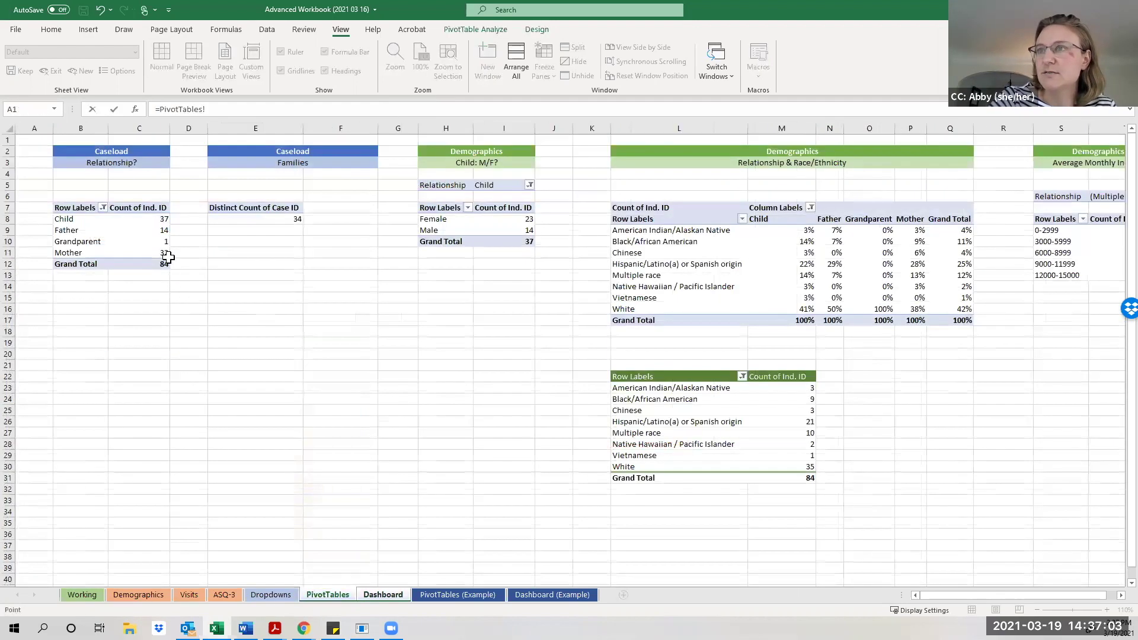
left_click(156, 232)
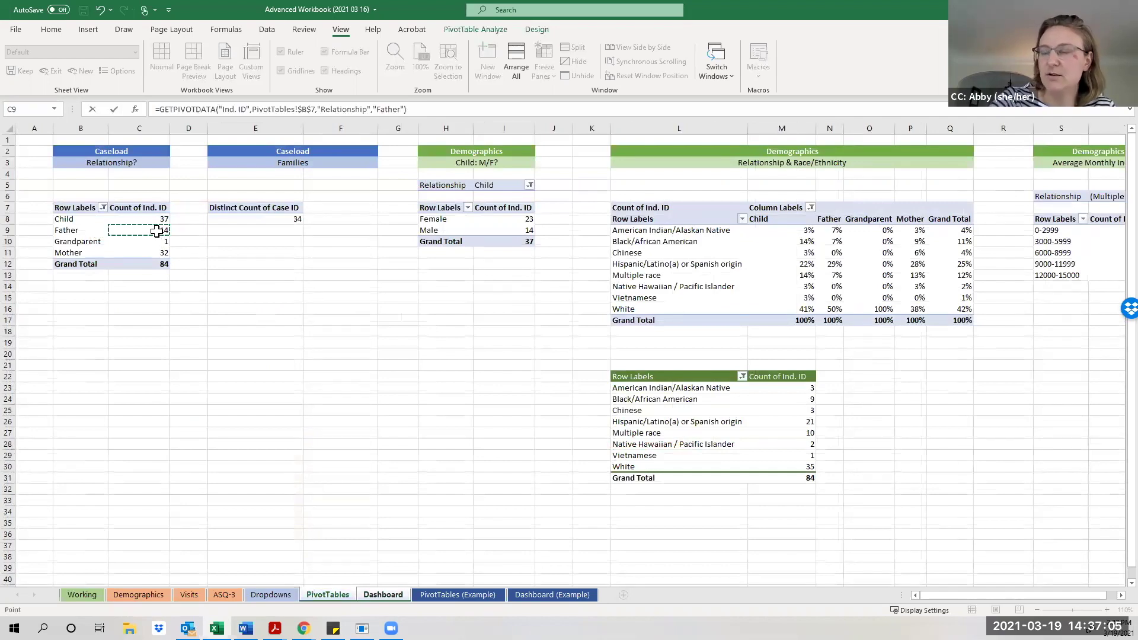
key("Return")
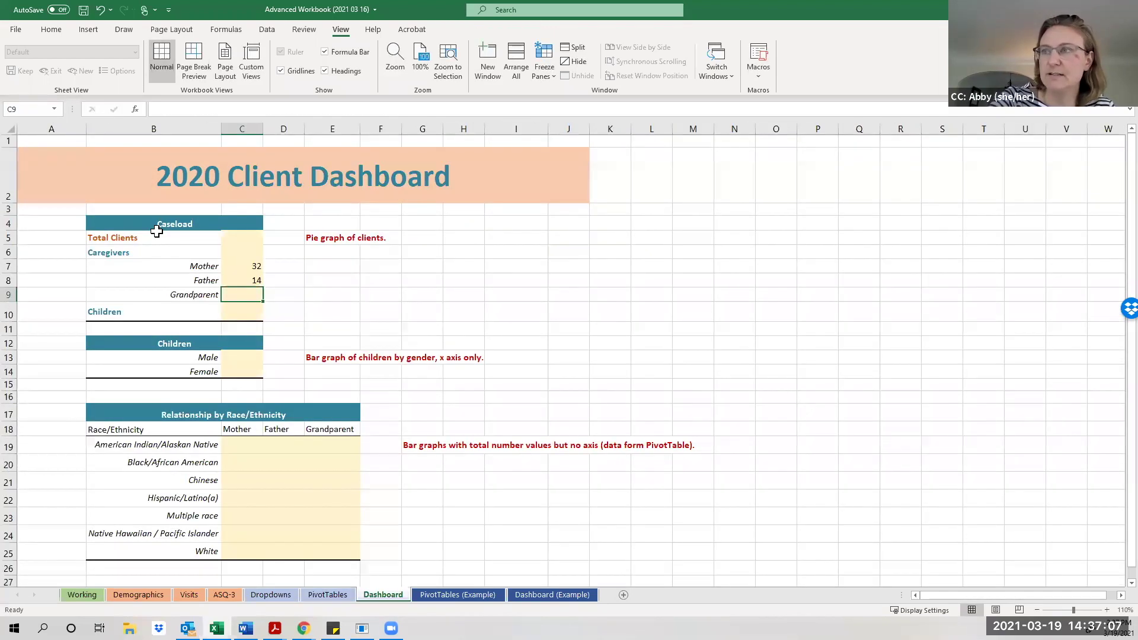
type("=")
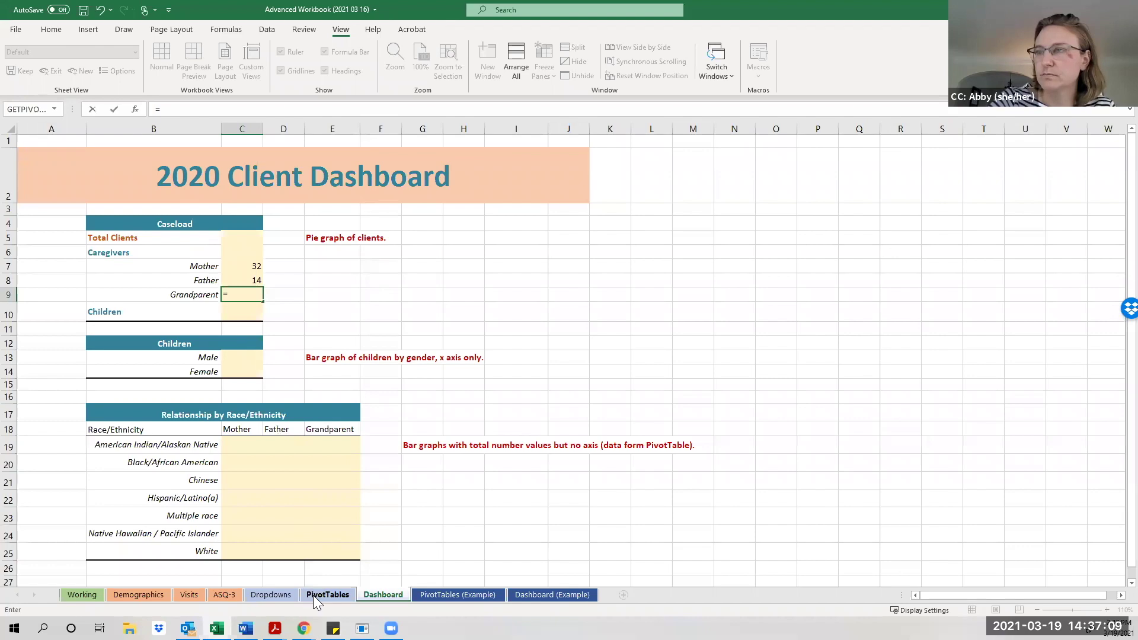
left_click(313, 592)
left_click(150, 244)
key("Return")
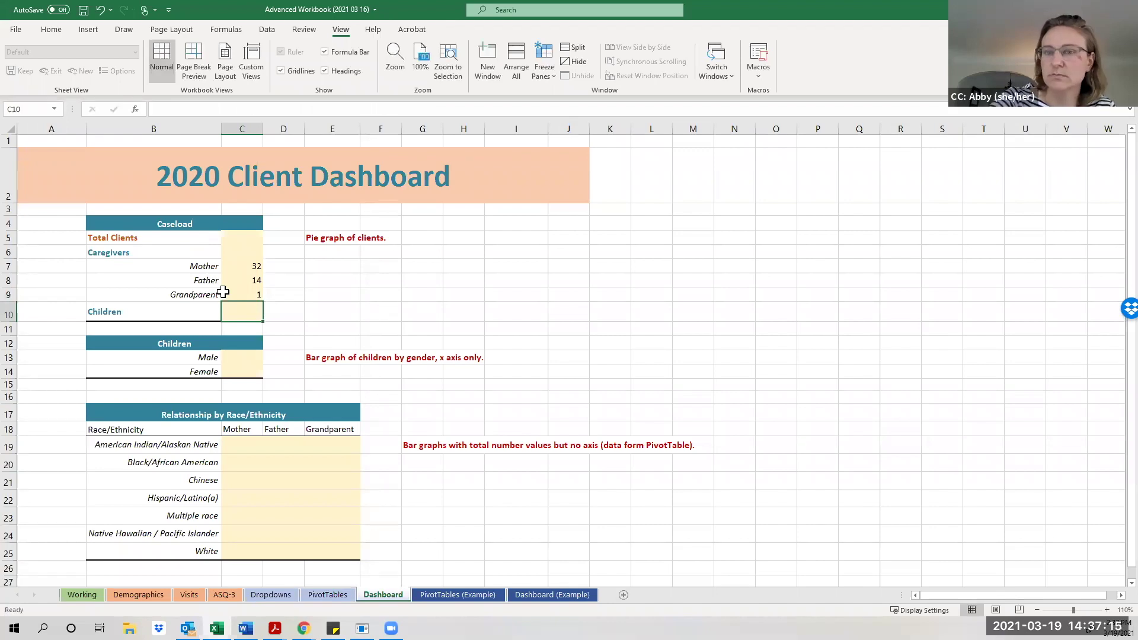
Link C10 to the pivot table's Child count (37) and check its formula.
type("=")
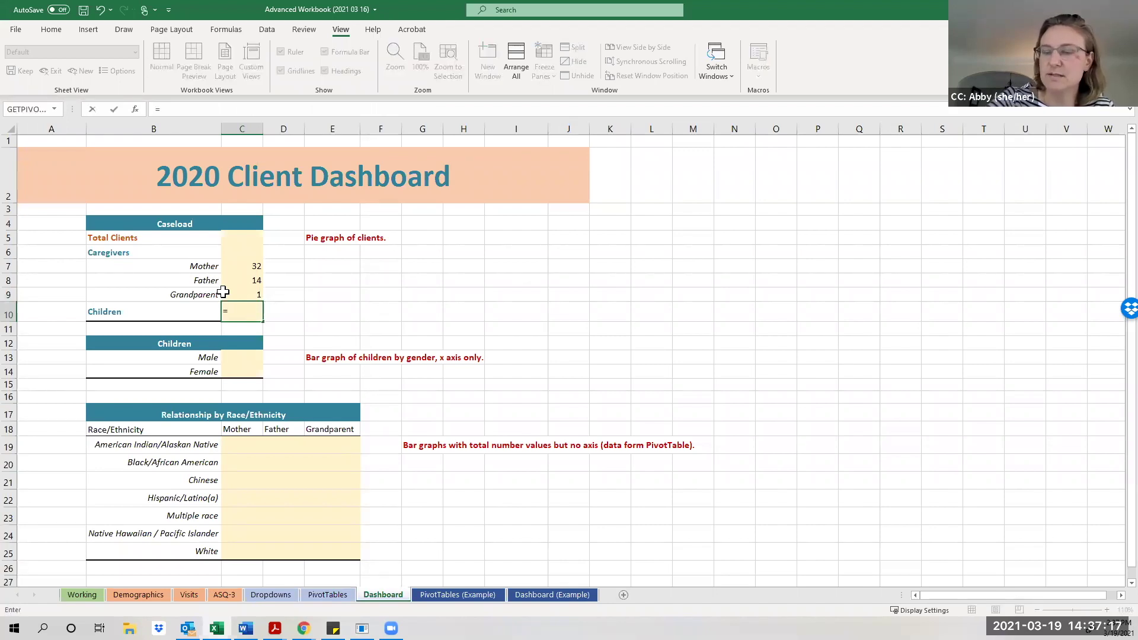
left_click(333, 595)
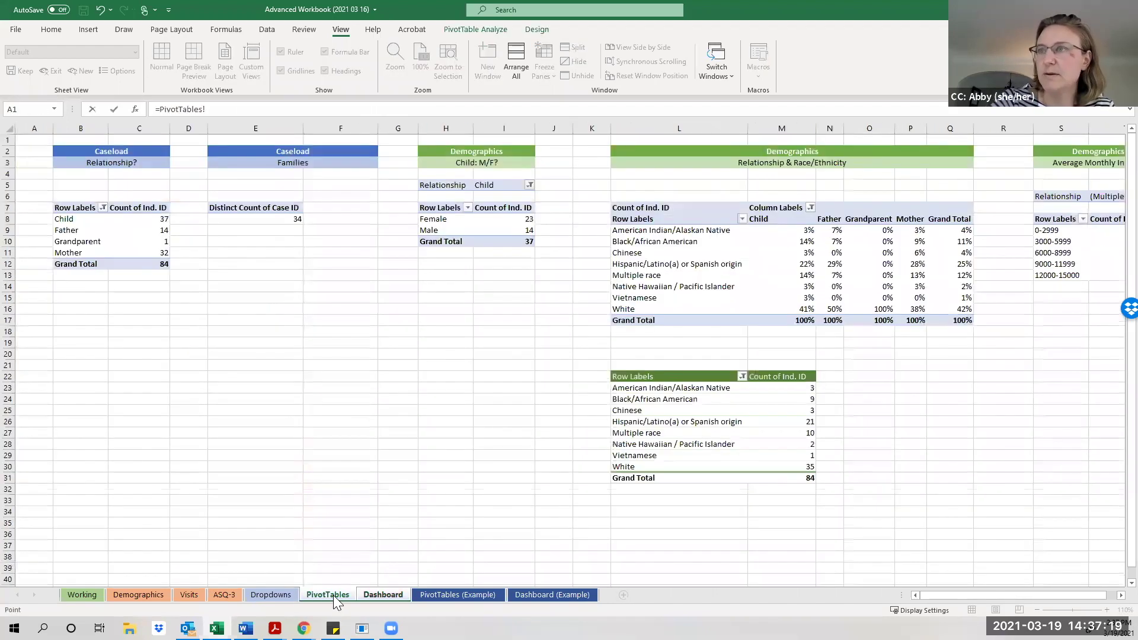
left_click(159, 221)
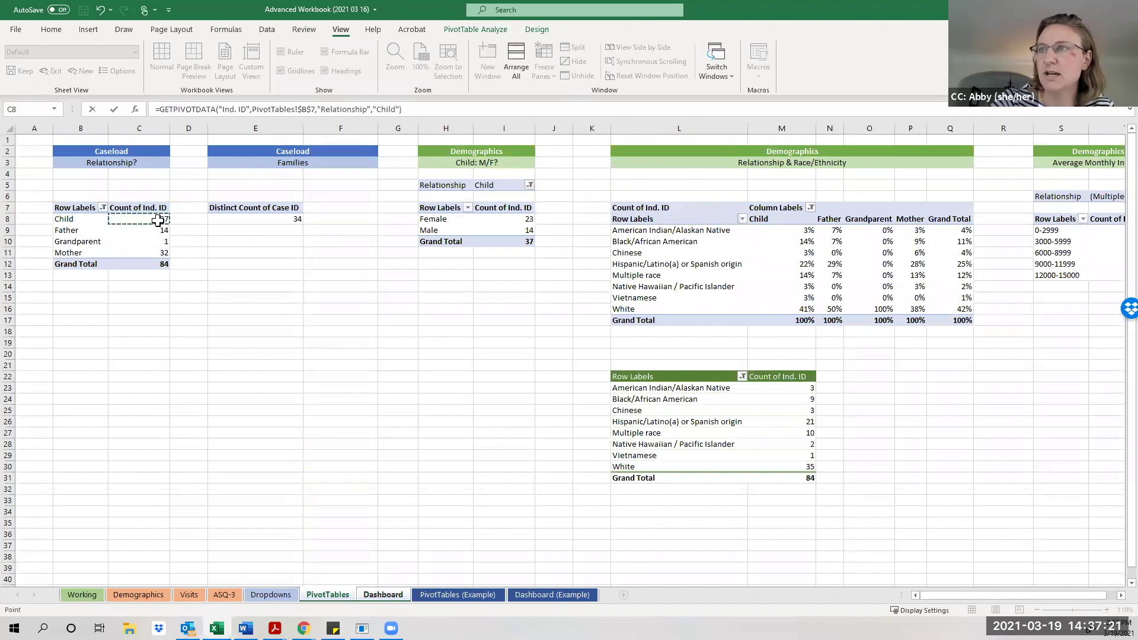
key("Return")
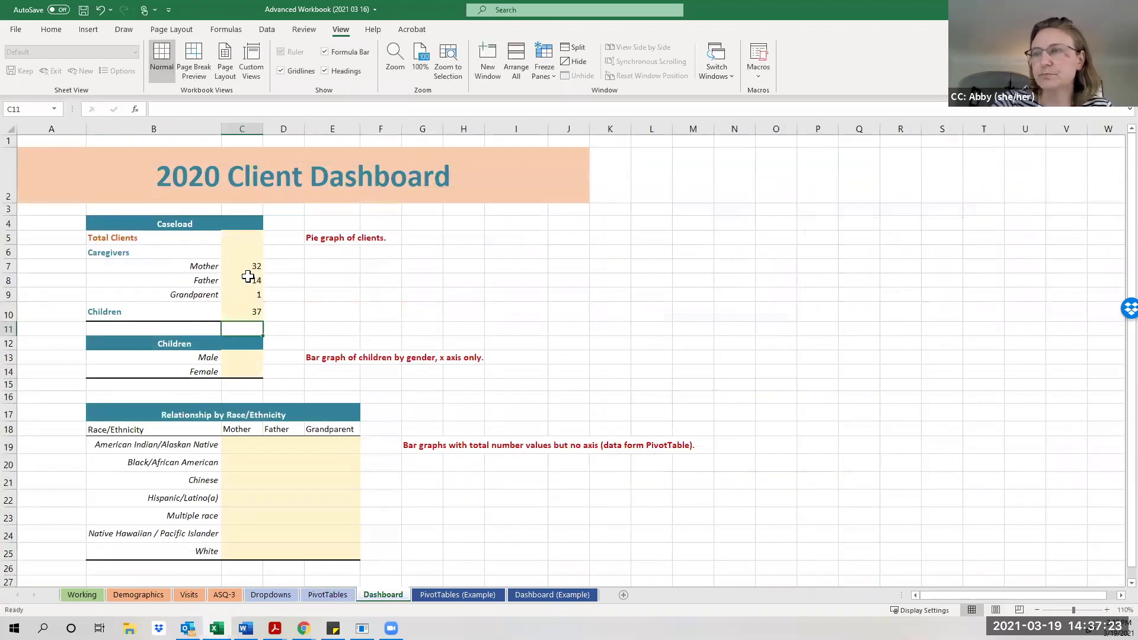
left_click(244, 315)
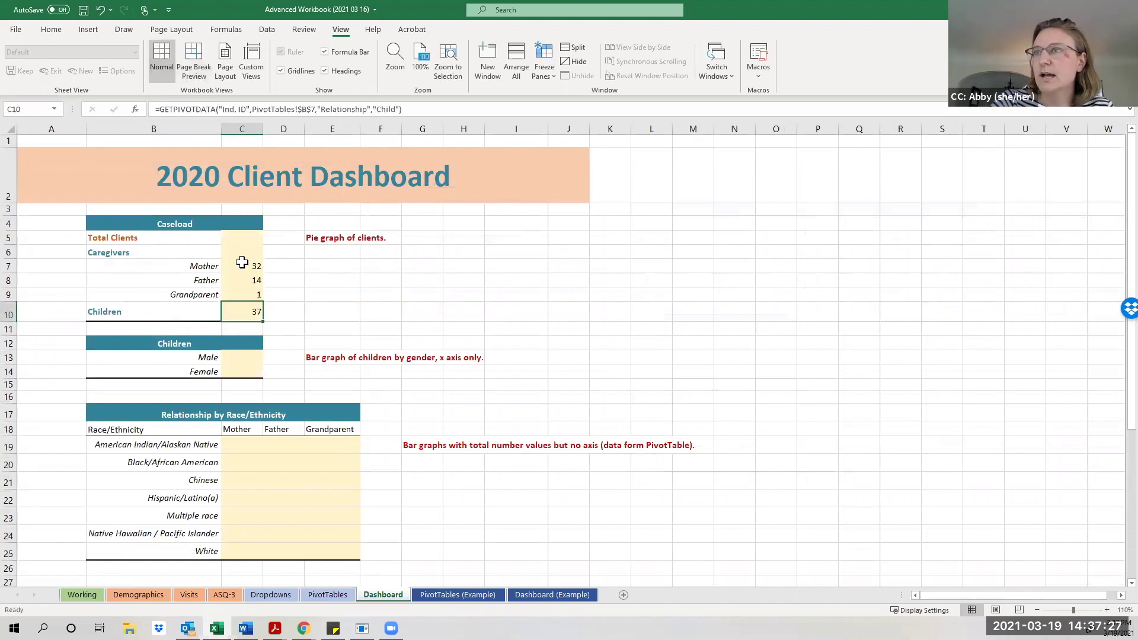
left_click(241, 253)
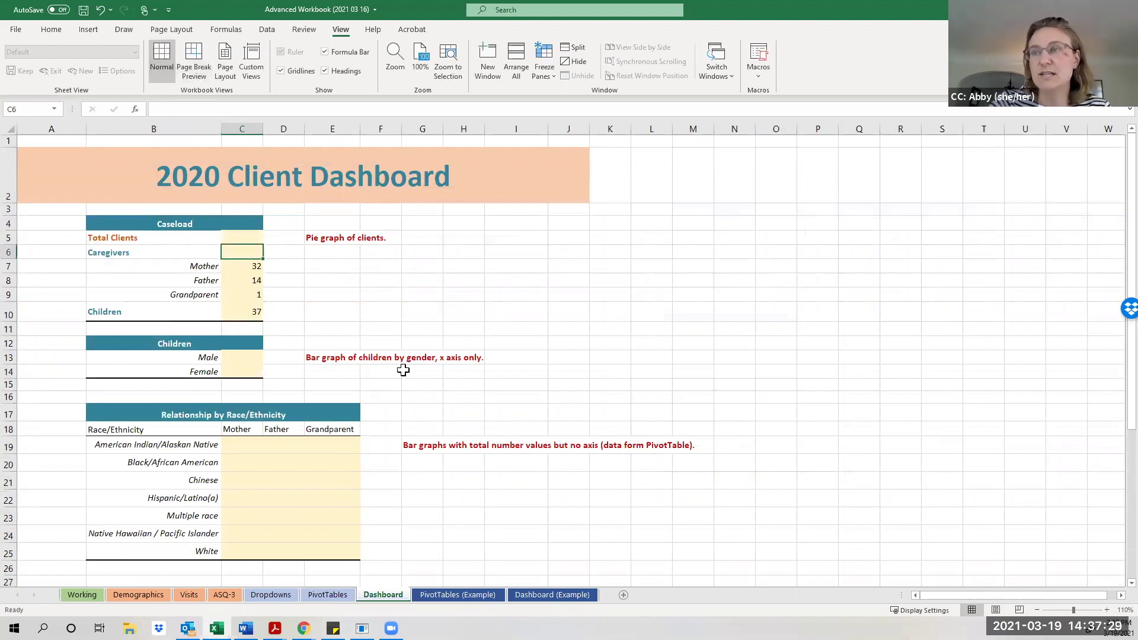
Enter =SUM(C7:C9) in C6 so the Caregivers total shows 47.
type("=")
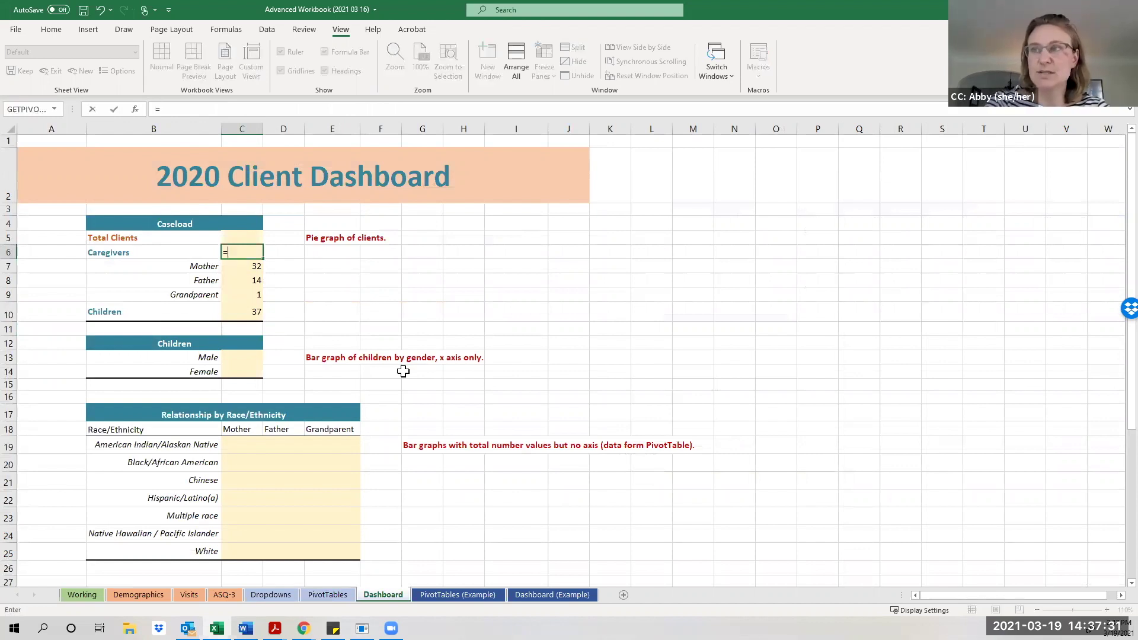
type("Sum")
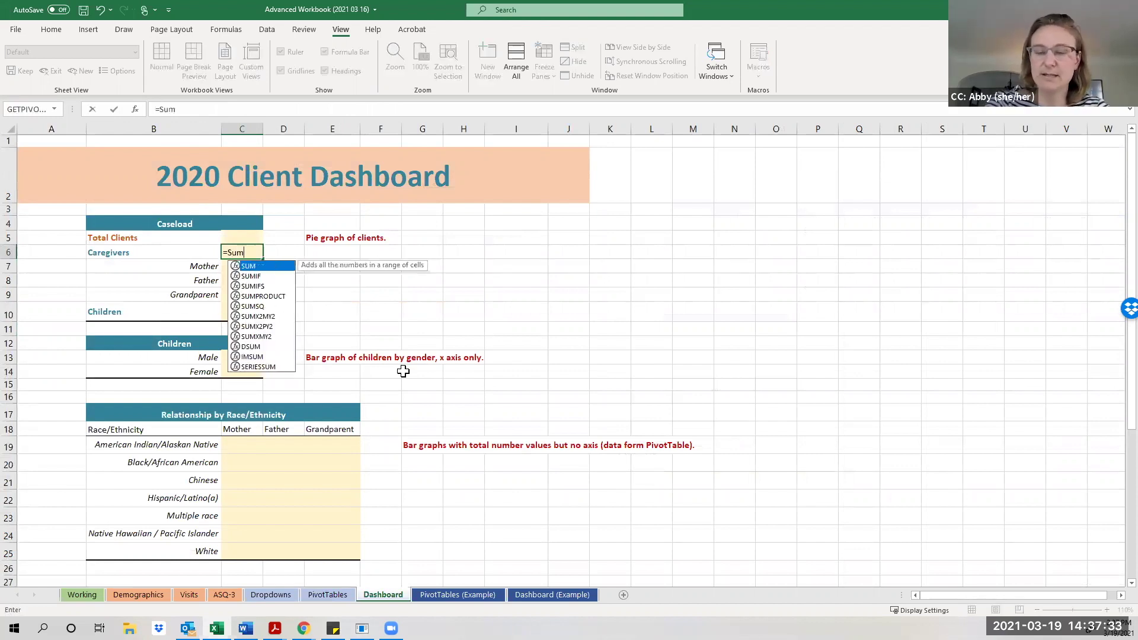
type("(")
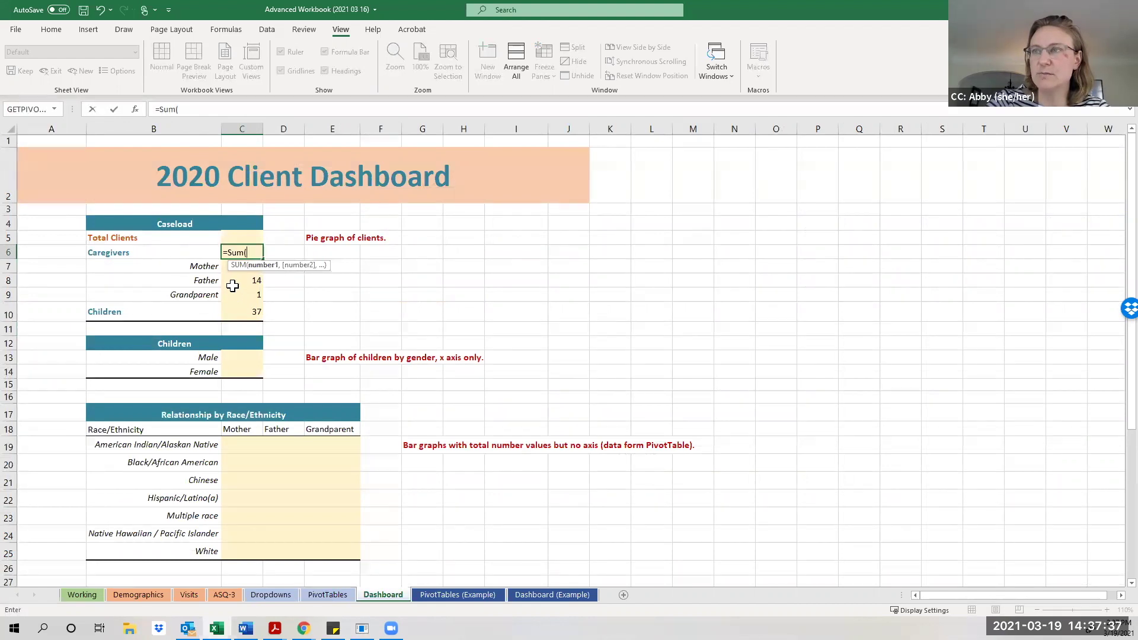
left_click_drag(233, 295, 234, 272)
type(")")
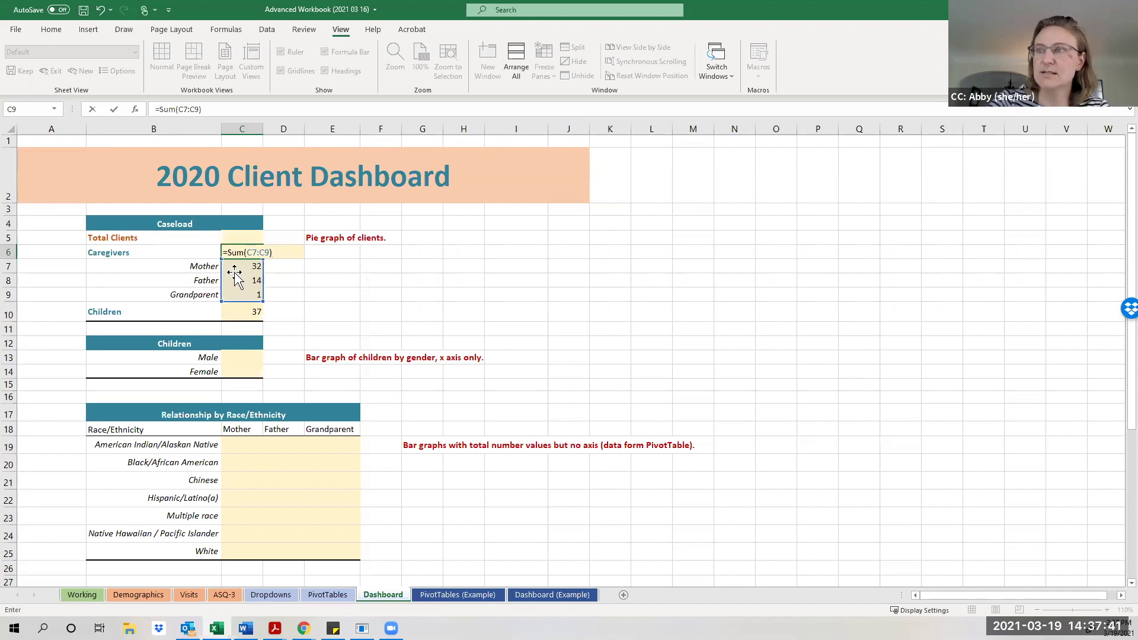
key("Return")
Bold the Caregivers total in C6 and the Children count in C10, and recolour C6's text.
left_click(245, 253)
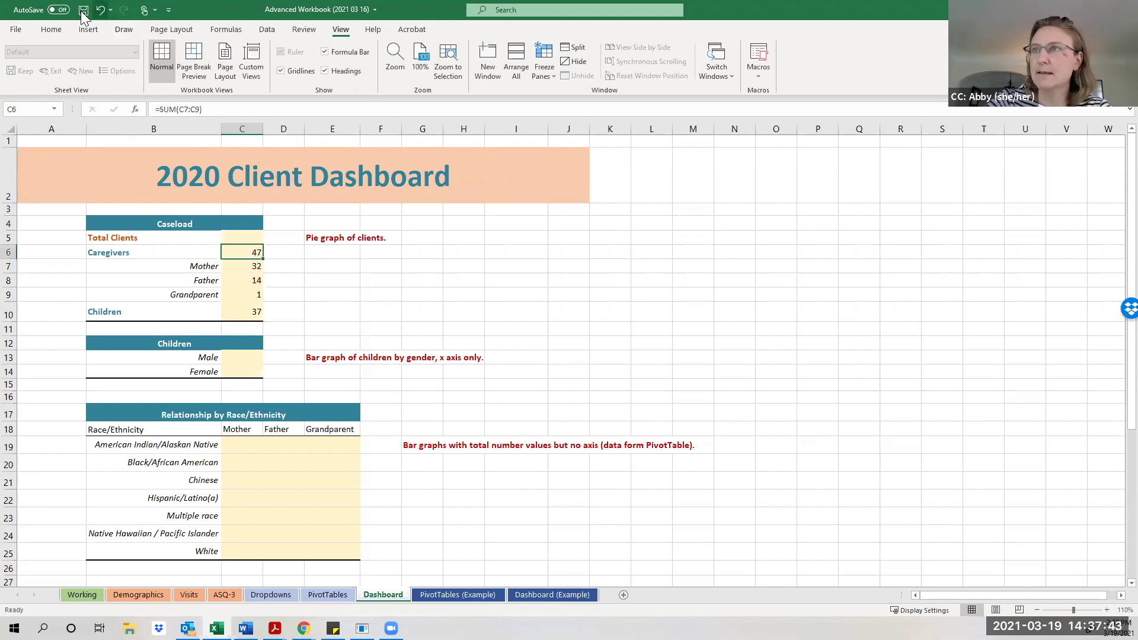
left_click(61, 26)
left_click(110, 71)
left_click(246, 313)
left_click(109, 70)
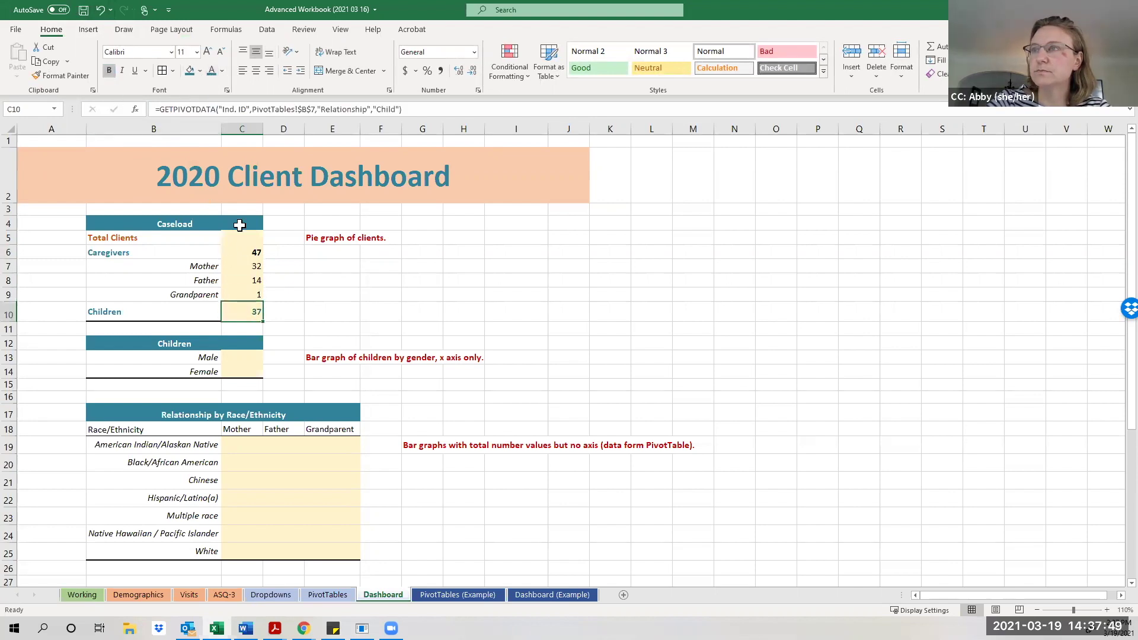
left_click(251, 254)
left_click(211, 72)
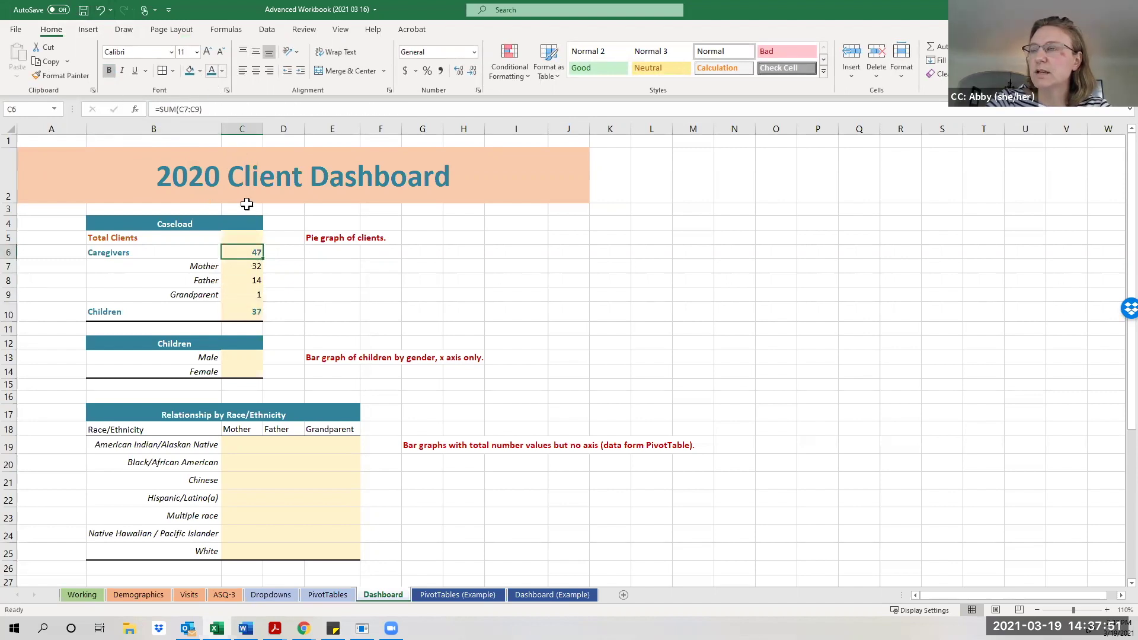
Enter =C6+C10 in C5 so Total Clients shows 84.
left_click(245, 237)
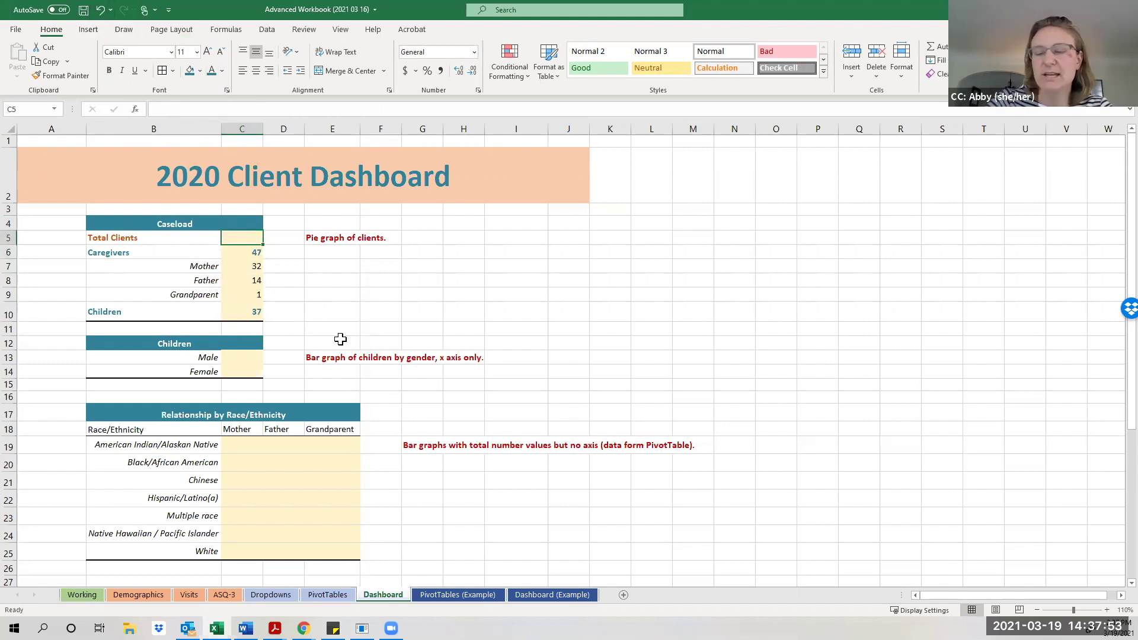
type("=")
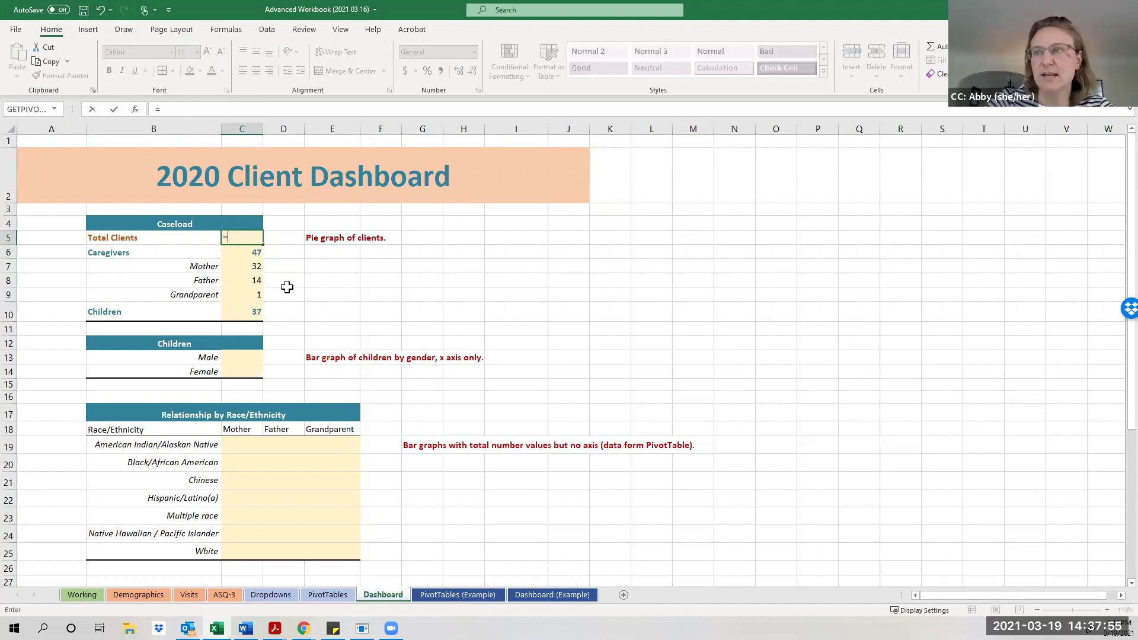
left_click(246, 253)
type("+")
left_click(249, 313)
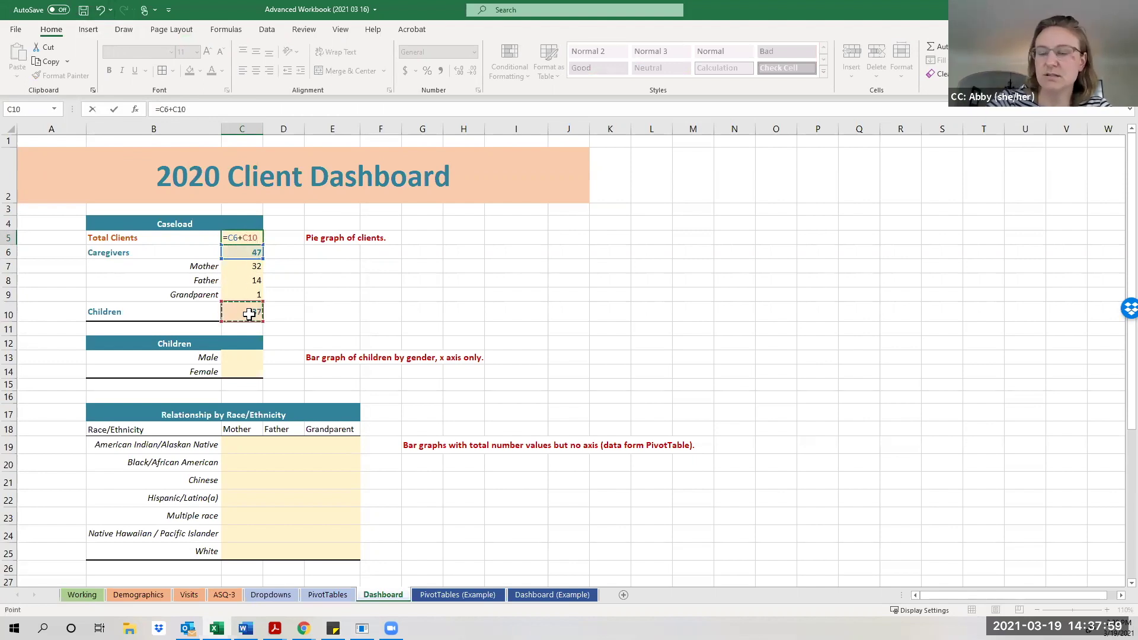
key("Return")
left_click(249, 238)
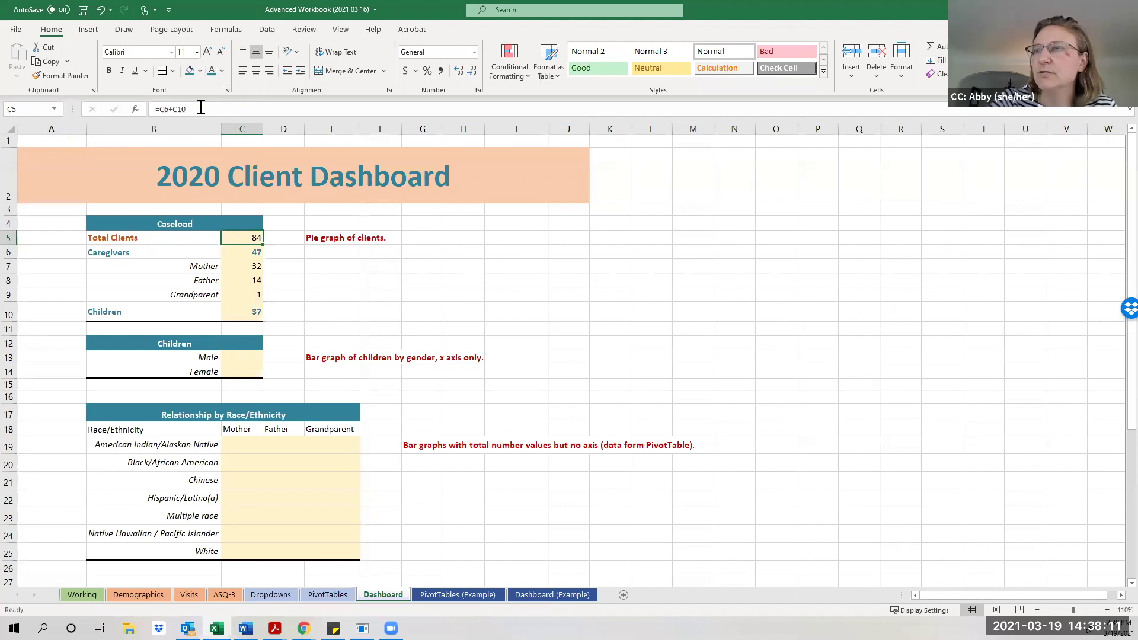
Make the 84 Total Clients value in C5 orange and bold.
left_click(224, 67)
left_click(245, 153)
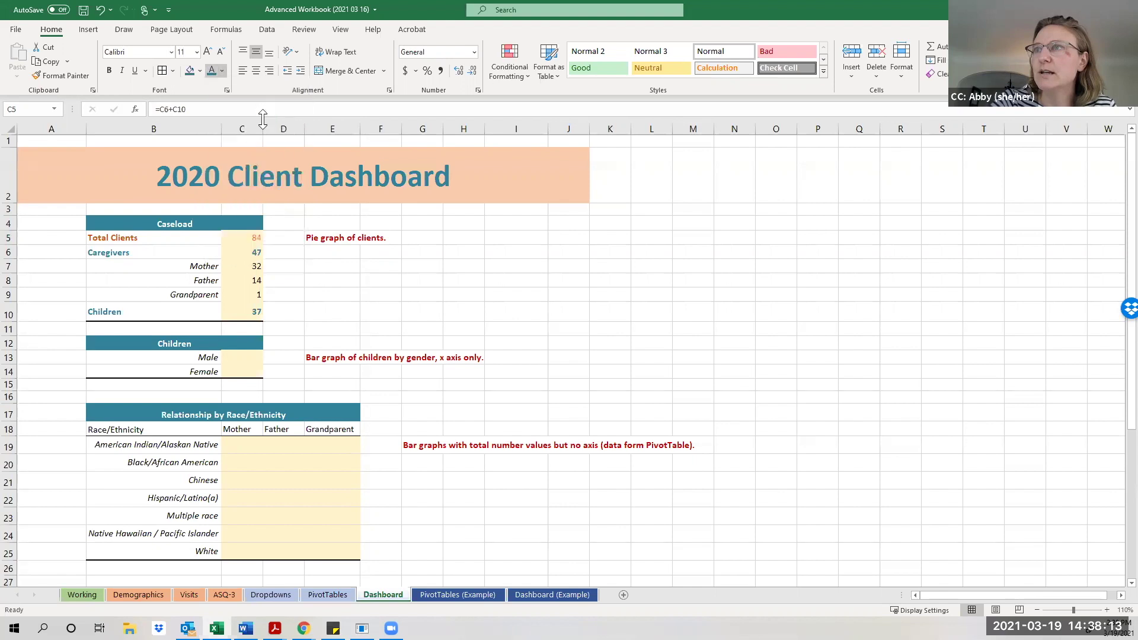
left_click(110, 70)
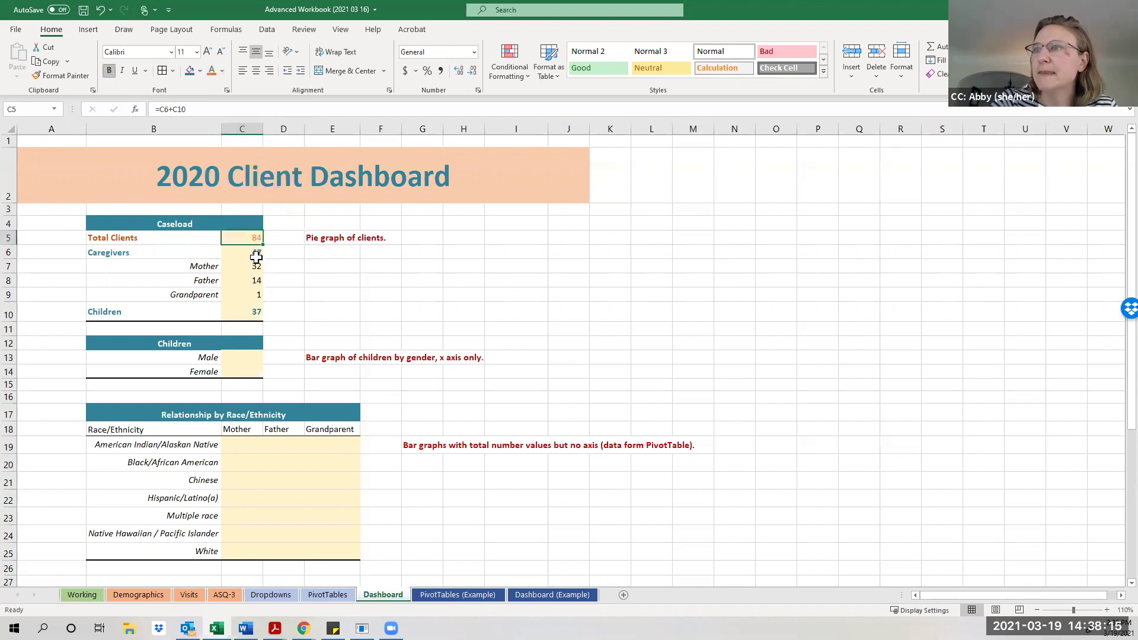
Set the Caseload values C5:C10 to No Fill, removing the tan background.
left_click_drag(247, 234, 246, 302)
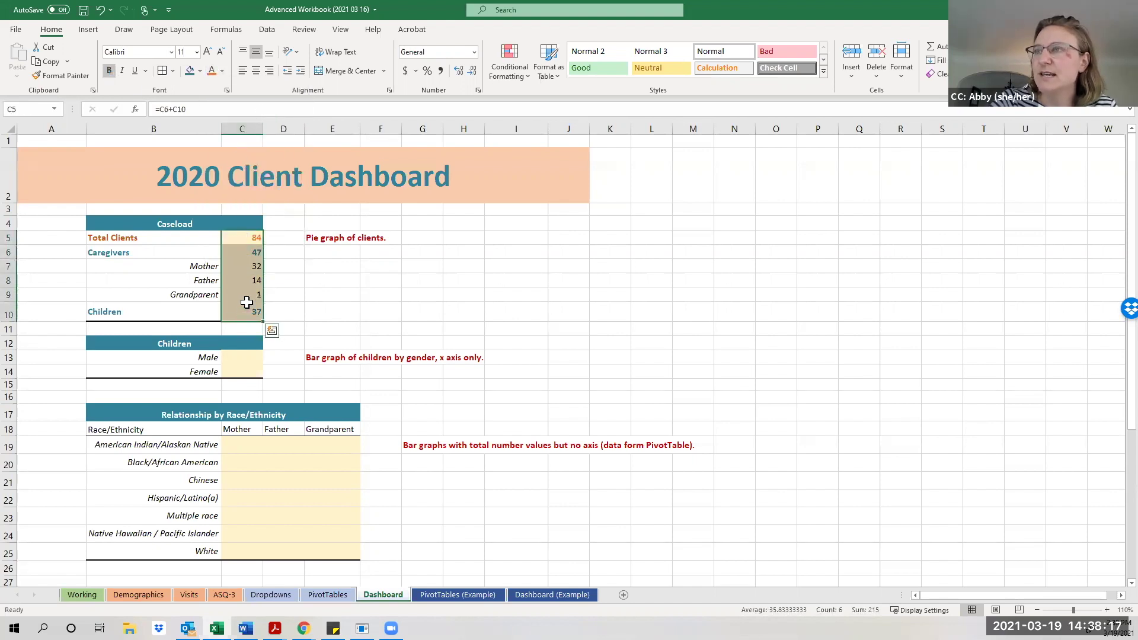
left_click(201, 74)
left_click(225, 237)
left_click(319, 274)
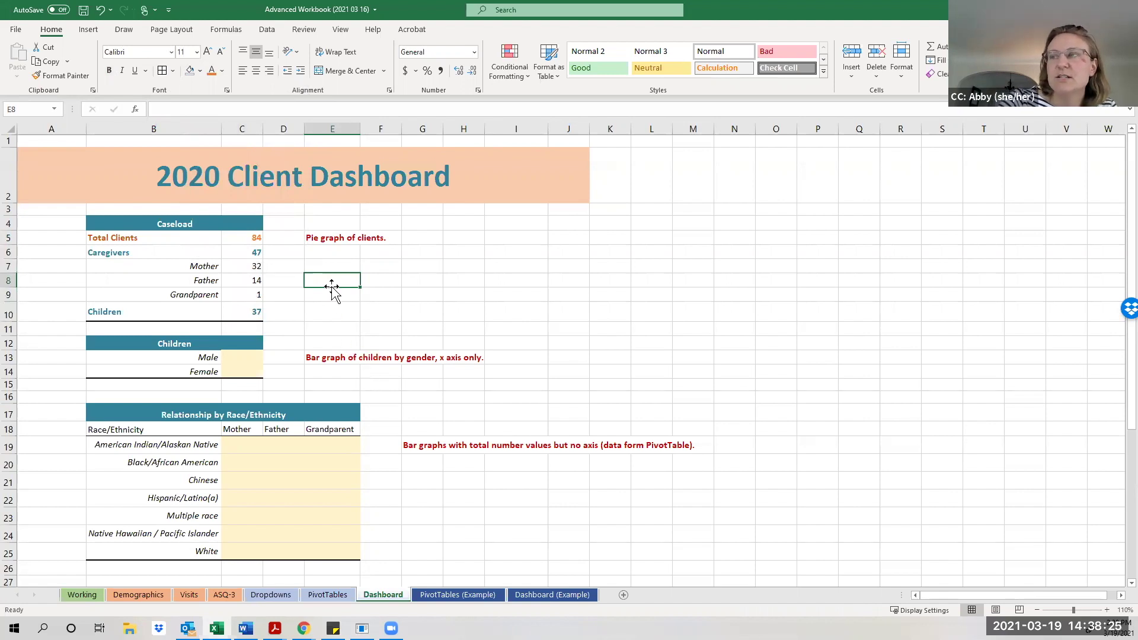
Delete the 'Pie graph of clients.' note from E5.
left_click(319, 243)
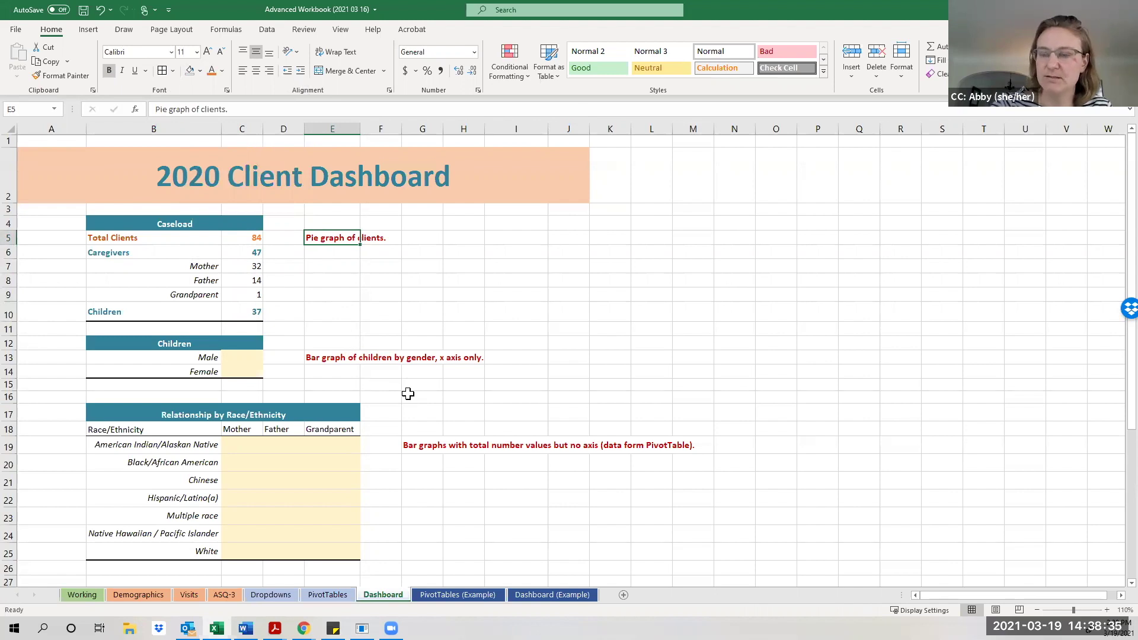
key("Delete")
left_click(383, 296)
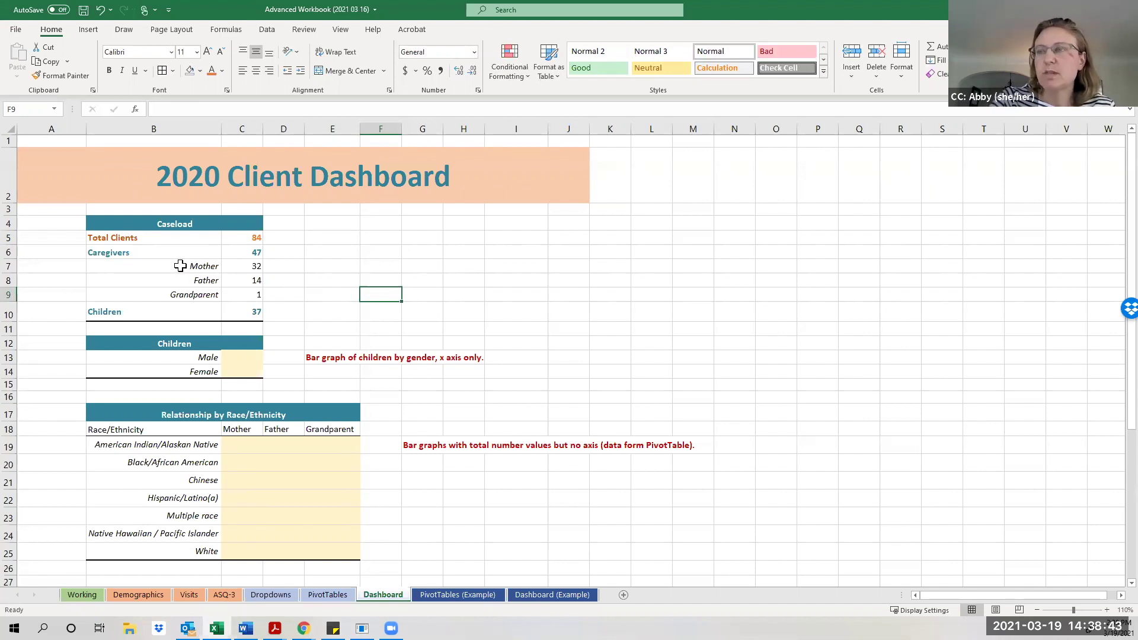
Select the Mother through Children rows B7:C10 and bring up the Insert Pie chart choices.
left_click_drag(180, 267, 225, 309)
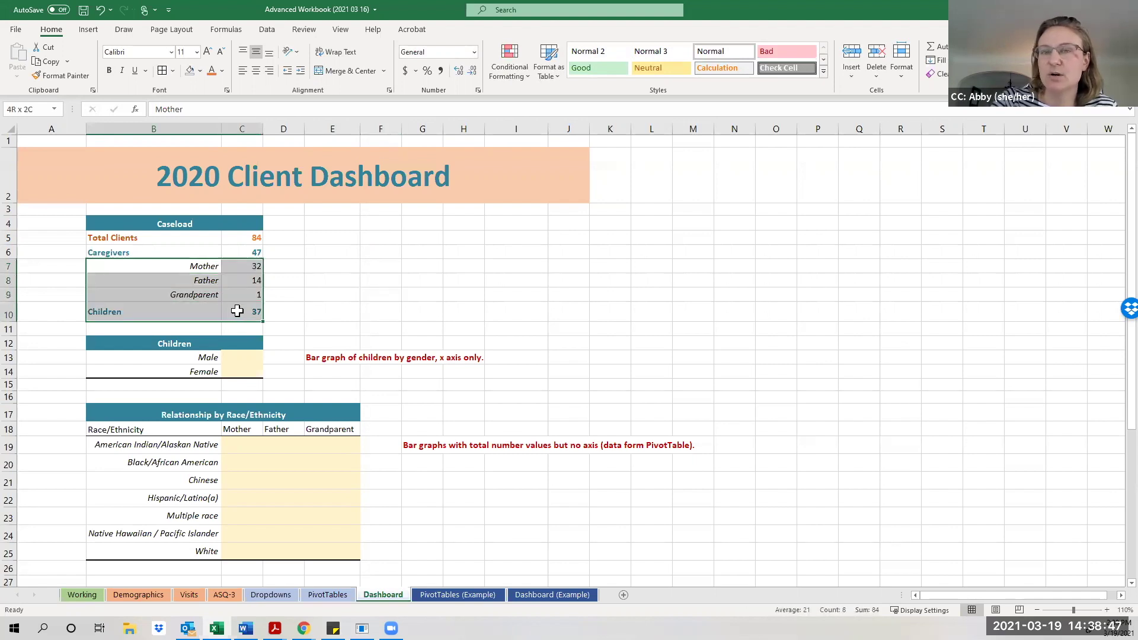
left_click_drag(237, 311, 238, 311)
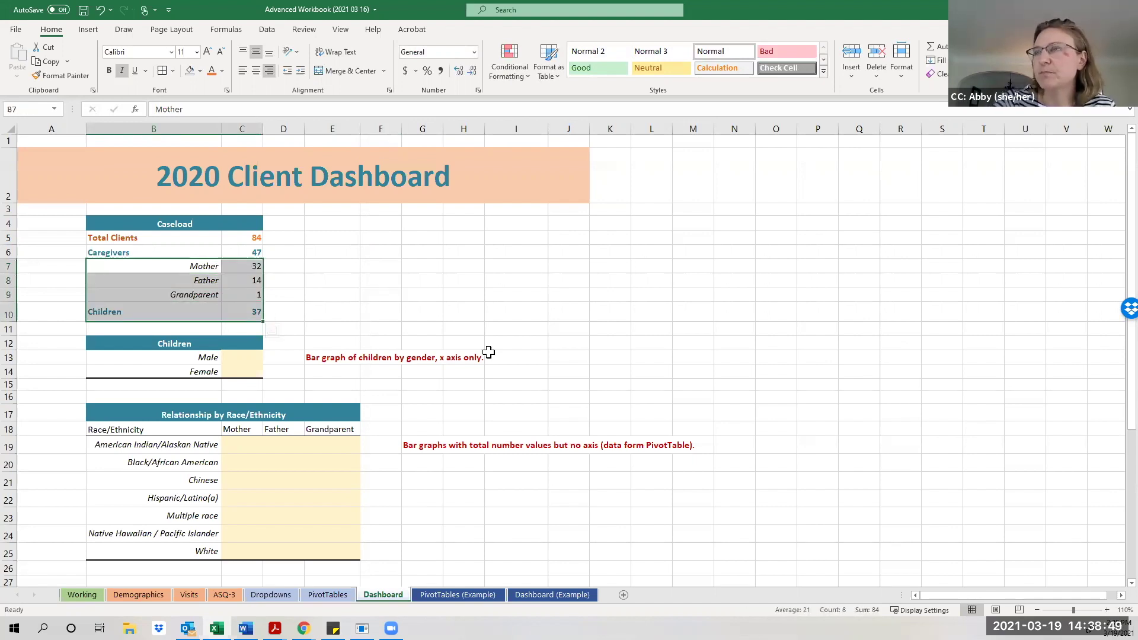
left_click(89, 31)
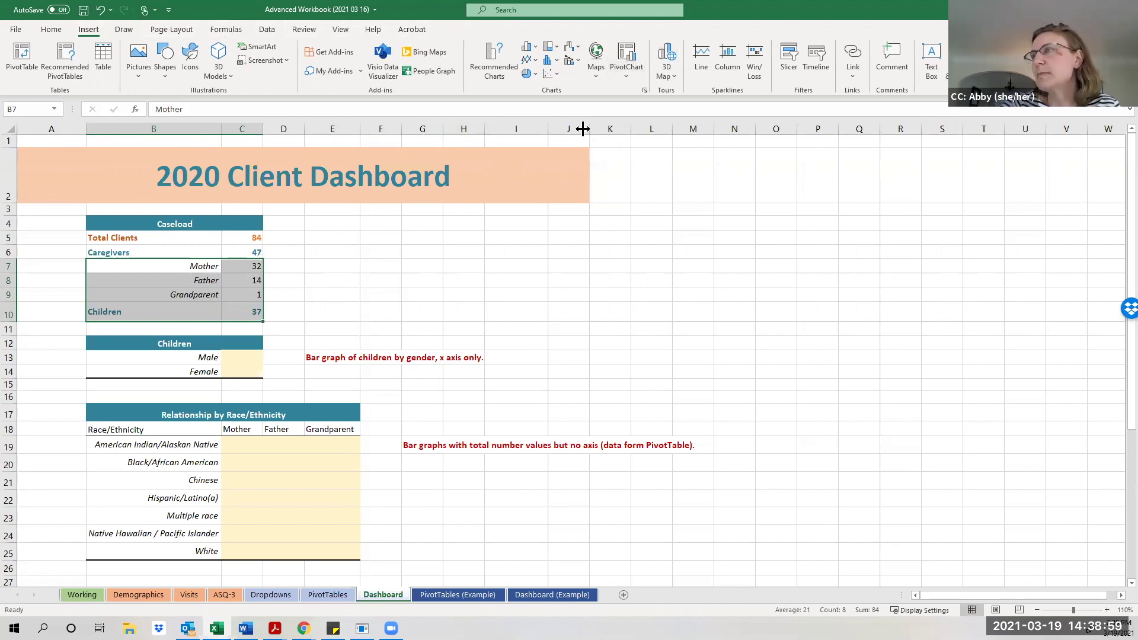
left_click(532, 76)
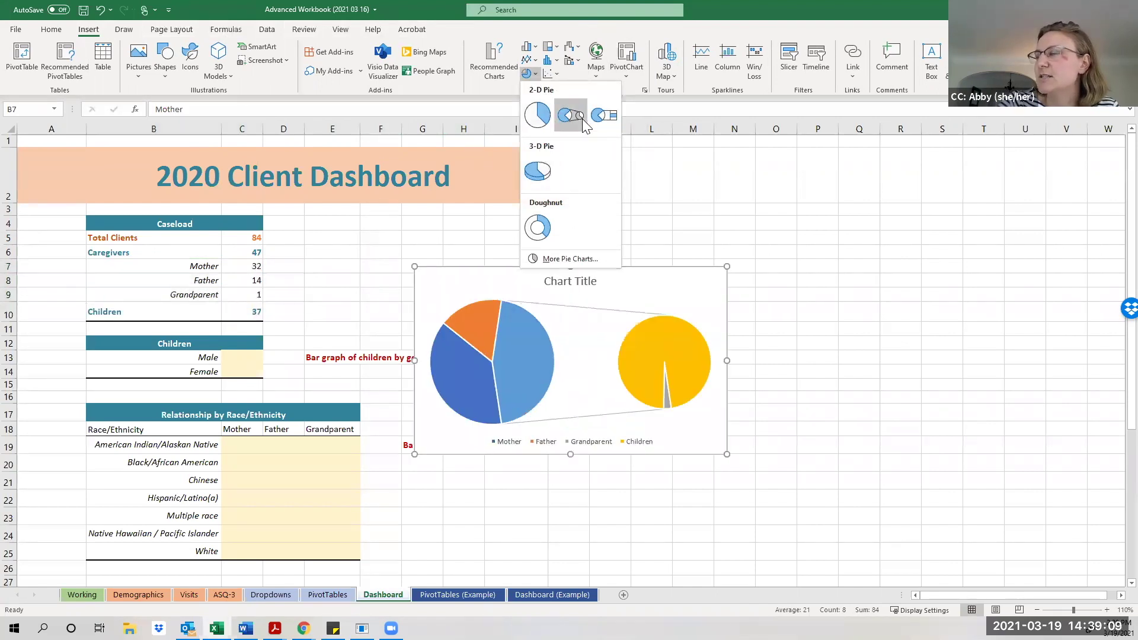
Insert a 2-D pie chart, move it beside the Caseload table and shrink it to fit.
left_click(538, 116)
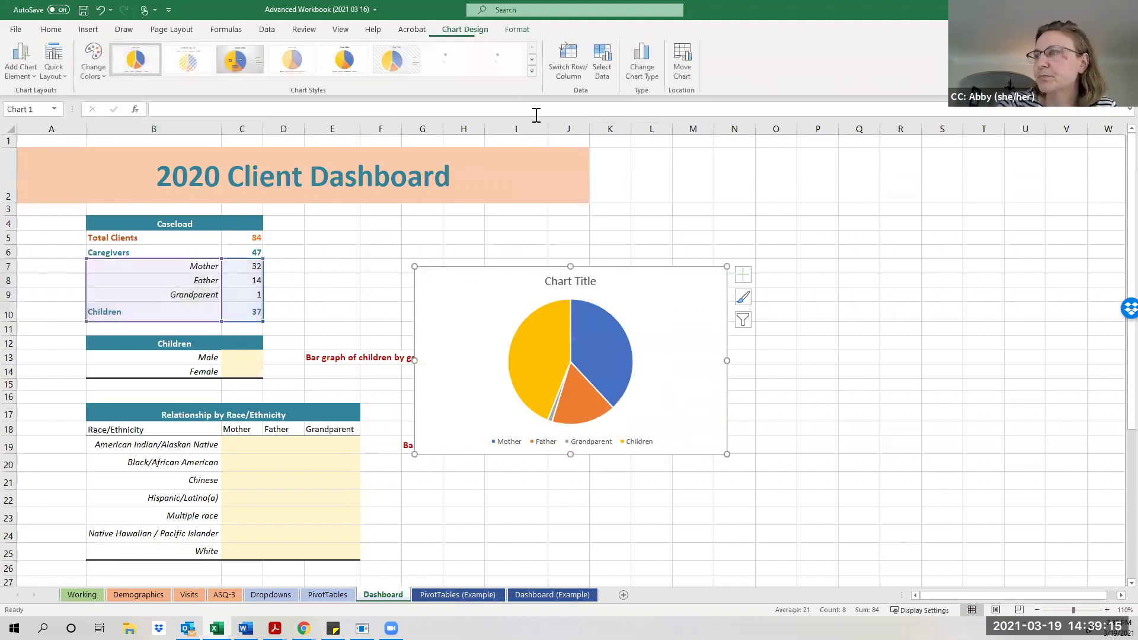
left_click_drag(610, 274, 490, 216)
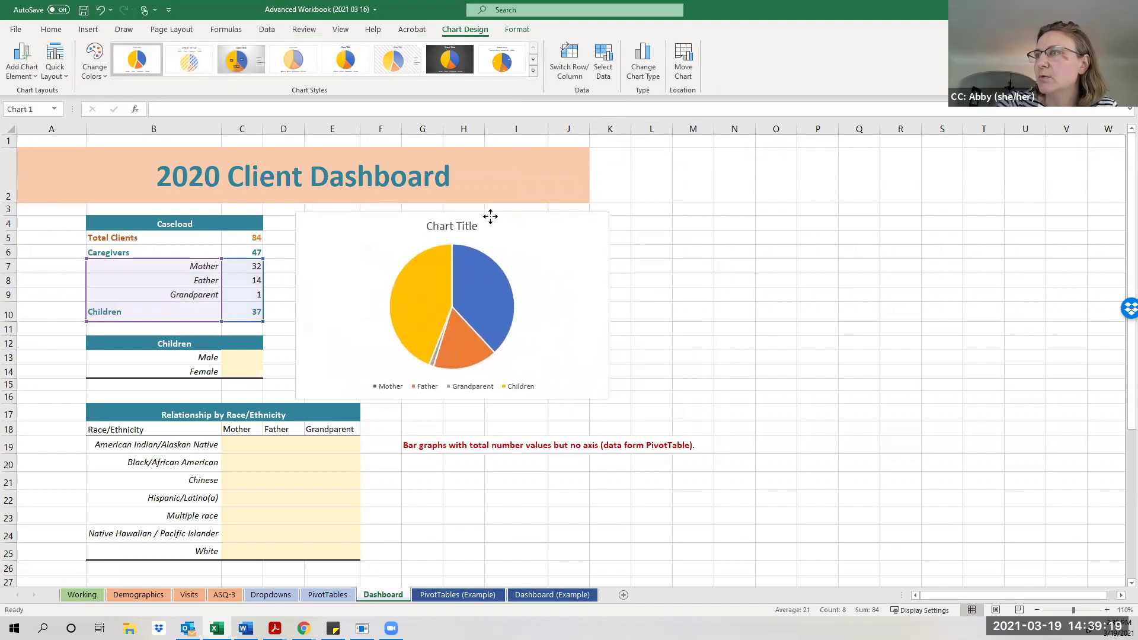
left_click_drag(608, 402, 567, 327)
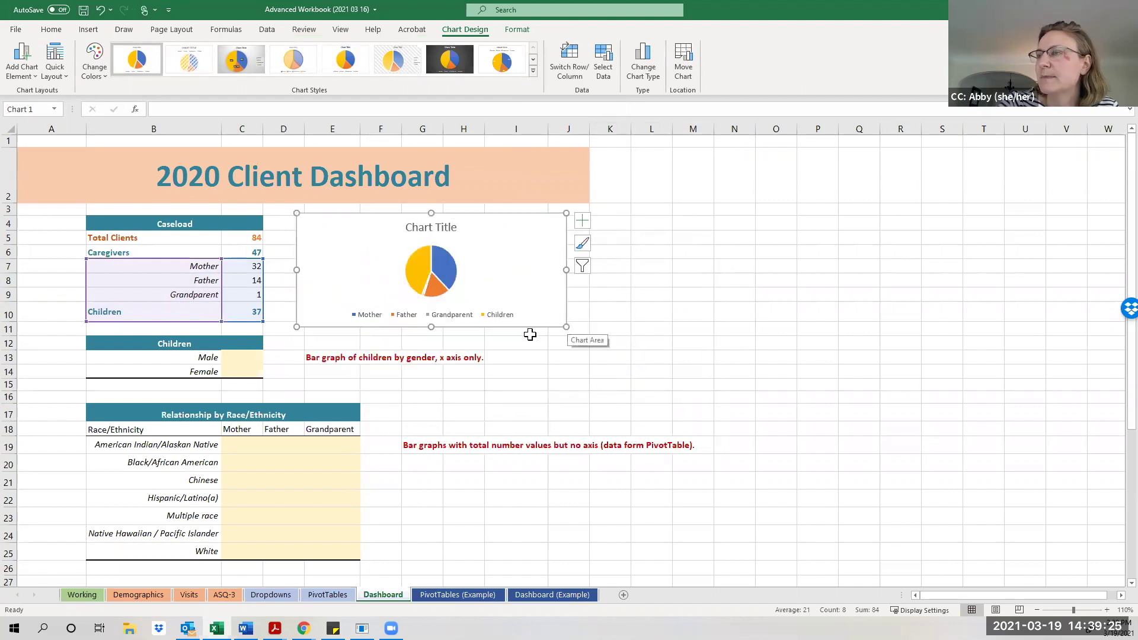
left_click_drag(436, 328, 436, 330)
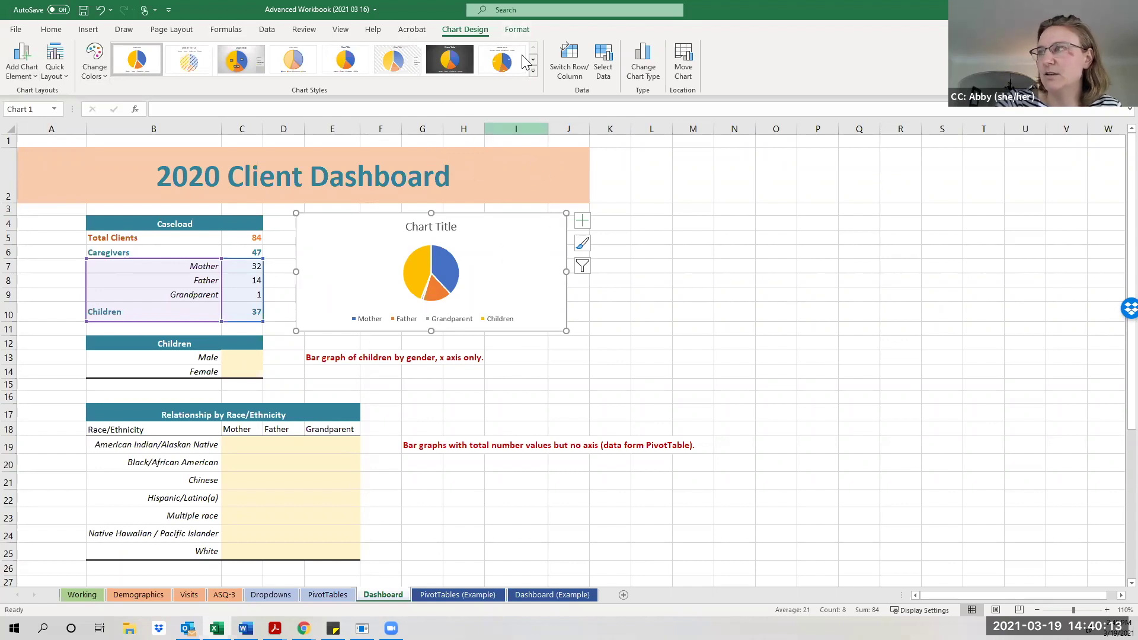
Apply the orange Monochromatic Palette 2 colours to the pie chart.
left_click(515, 31)
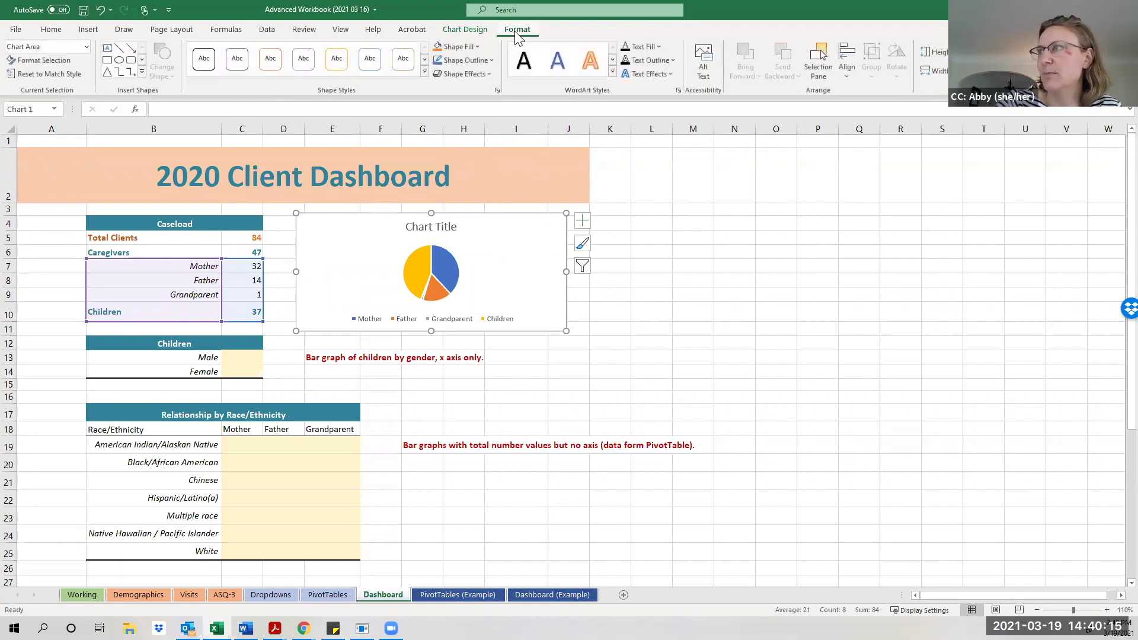
left_click(476, 31)
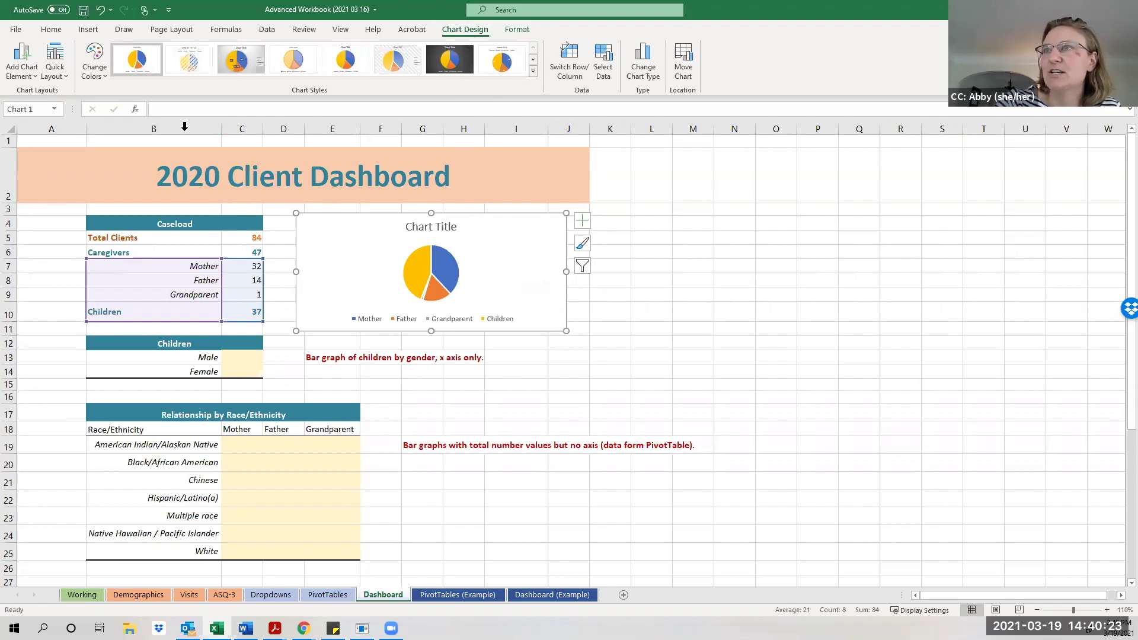
left_click(100, 74)
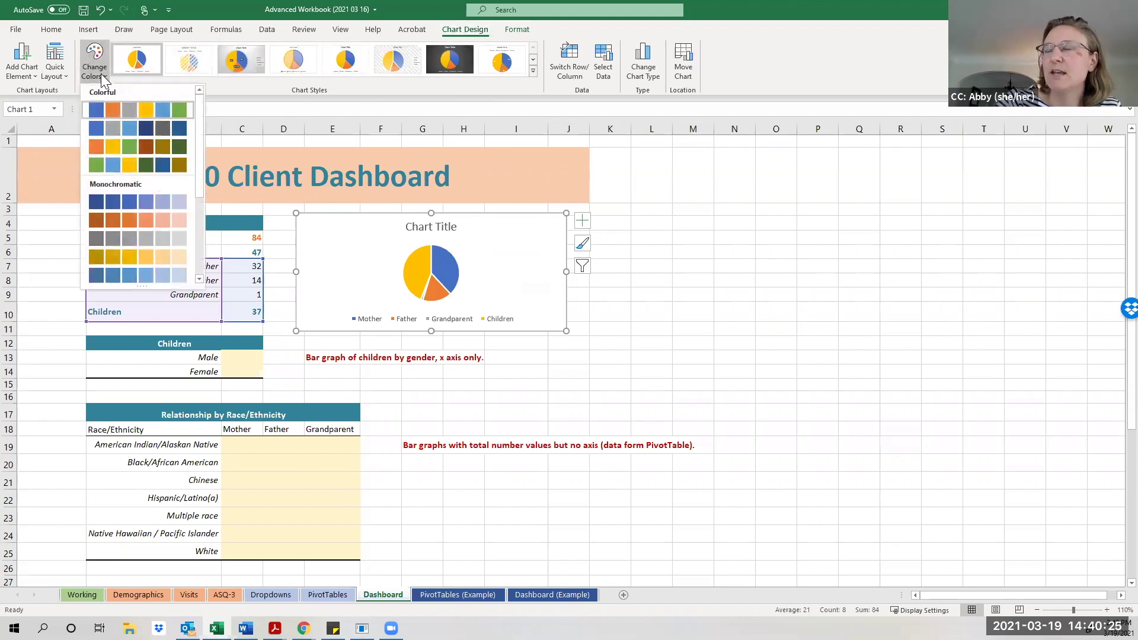
left_click(534, 70)
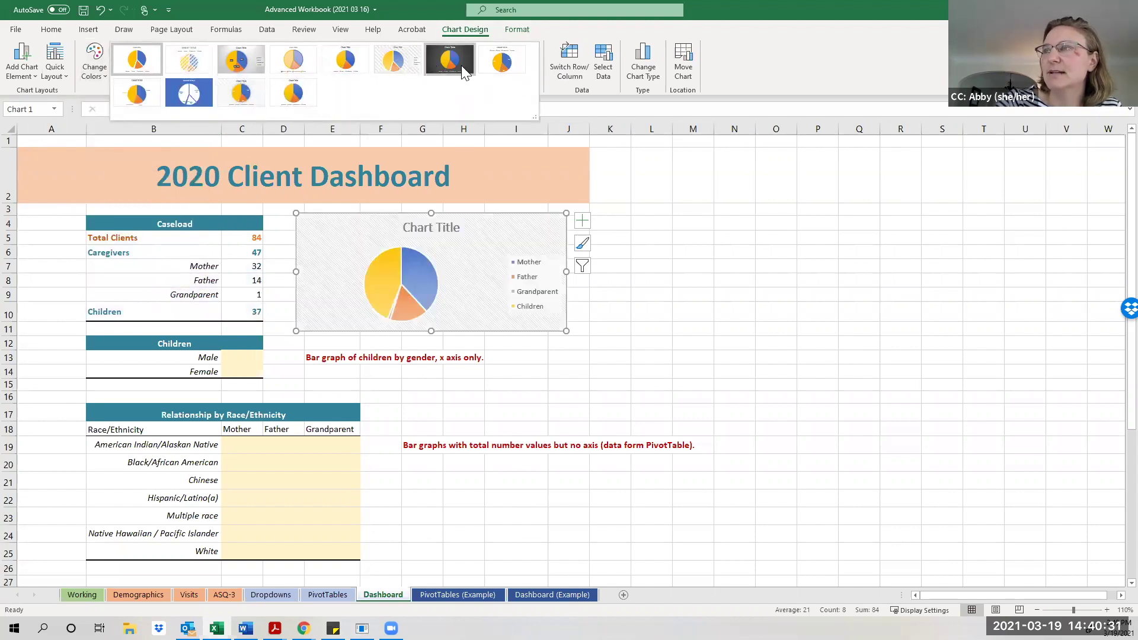
left_click(96, 76)
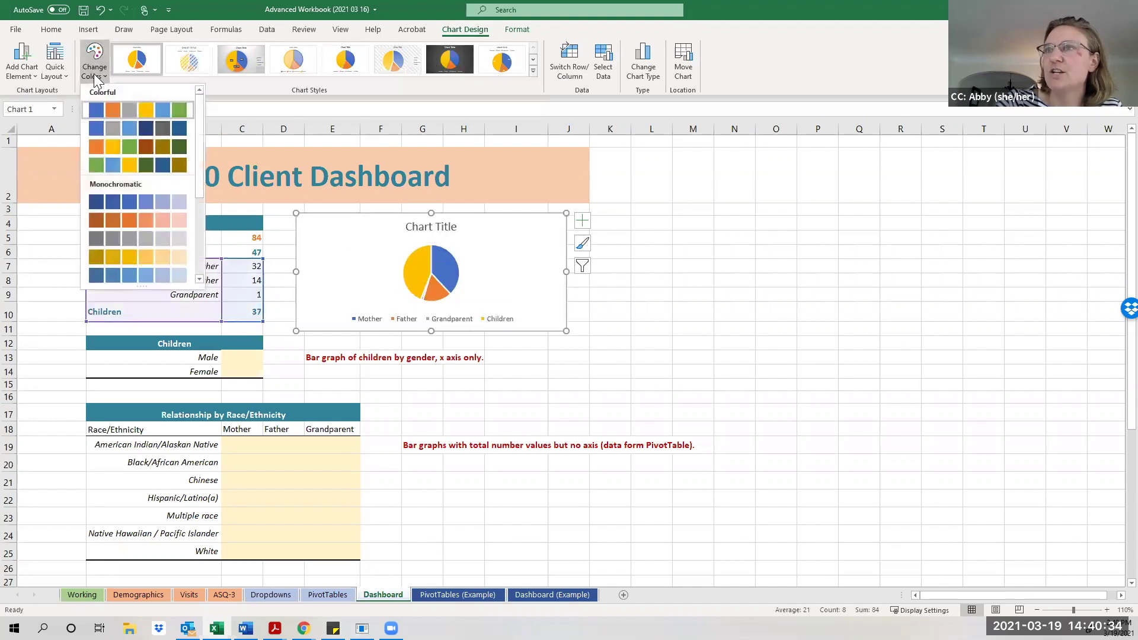
left_click(155, 221)
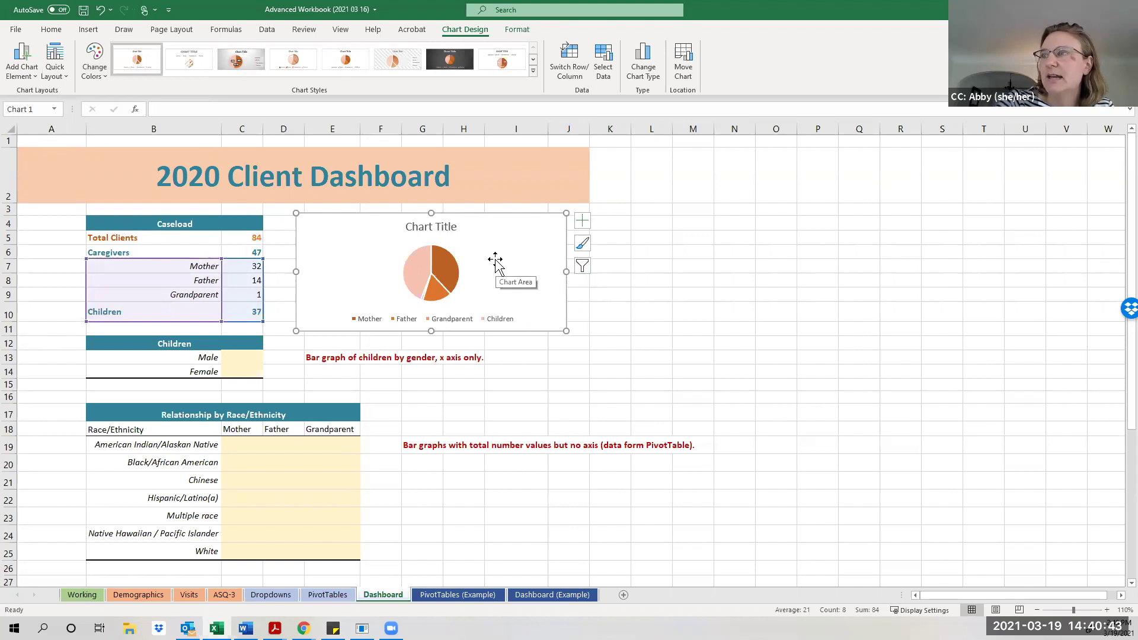
Try data labels and the chart title on and off, leaving the title shown, and open its placement submenu.
left_click(455, 226)
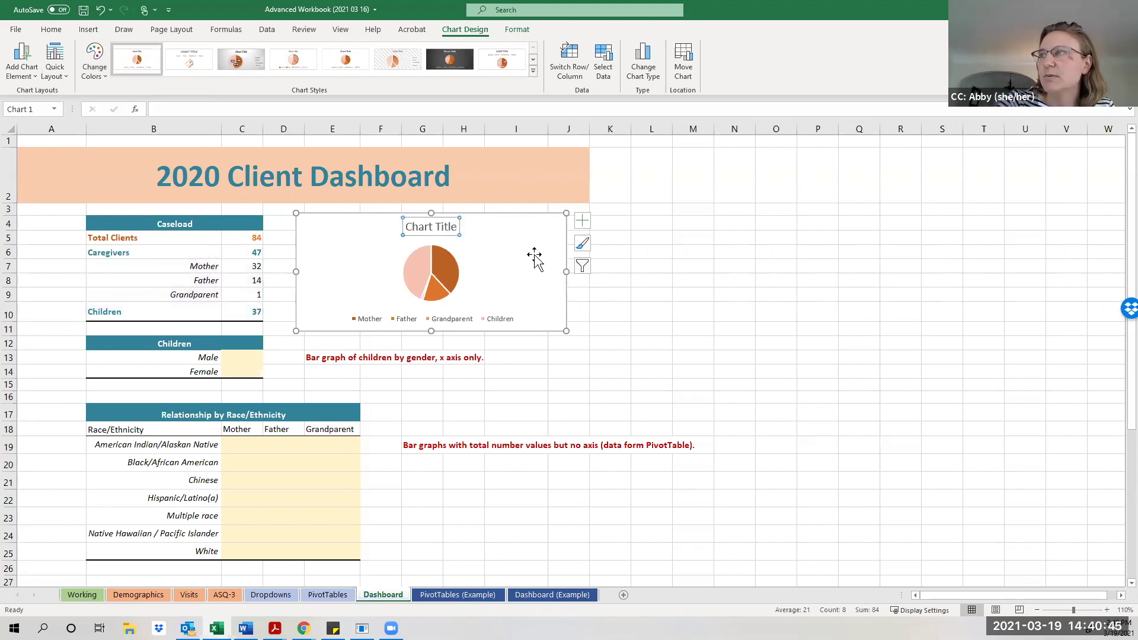
left_click(534, 256)
left_click(582, 225)
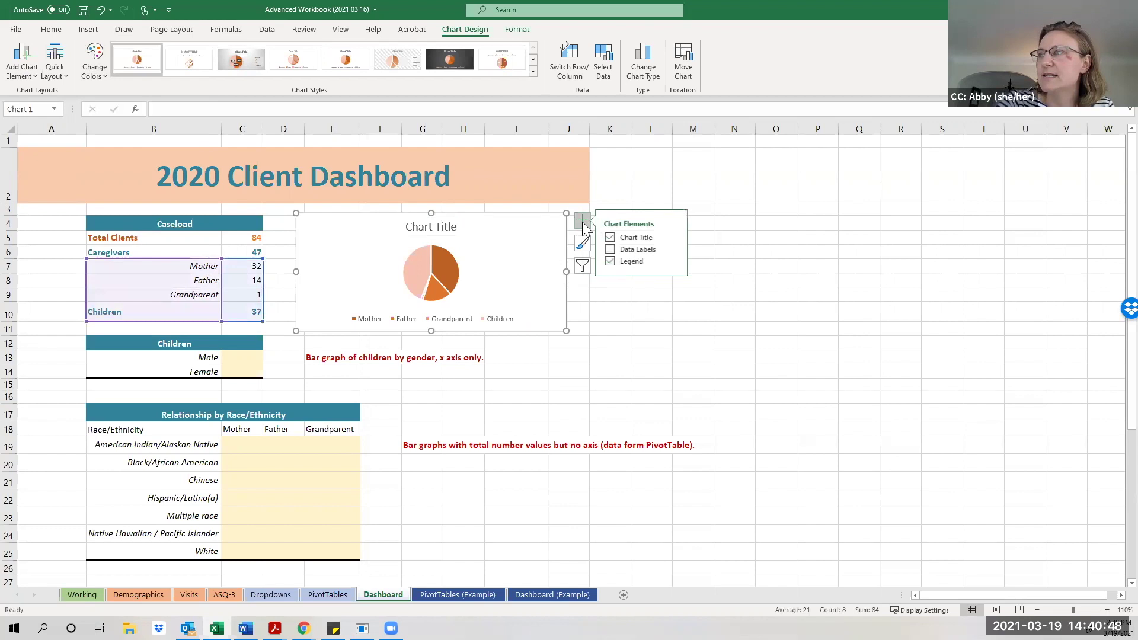
left_click(613, 250)
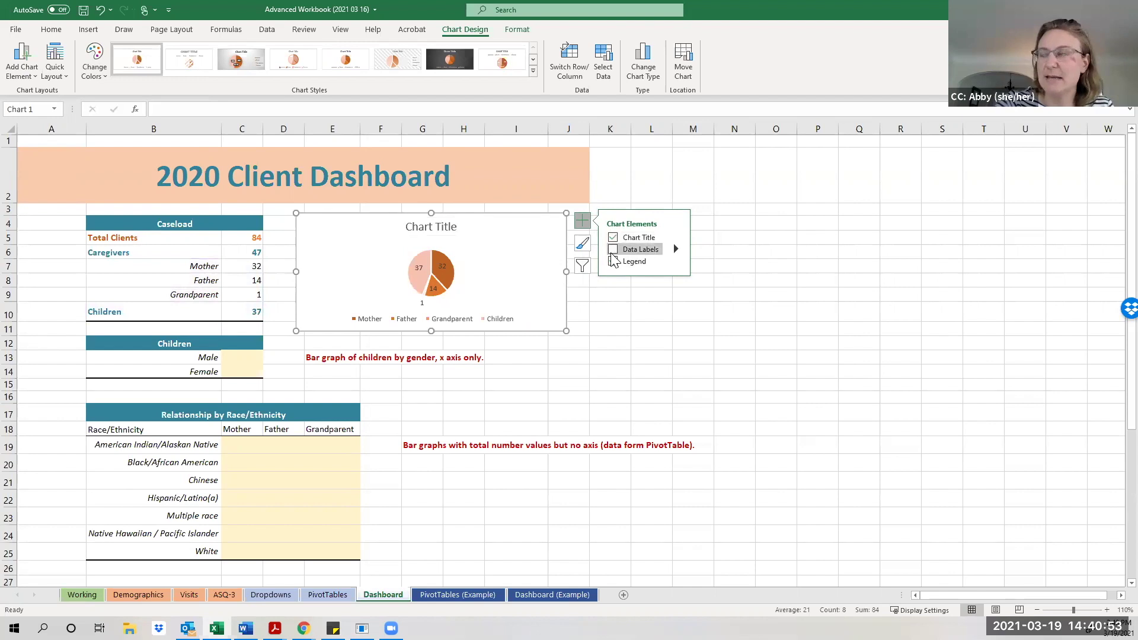
left_click(614, 249)
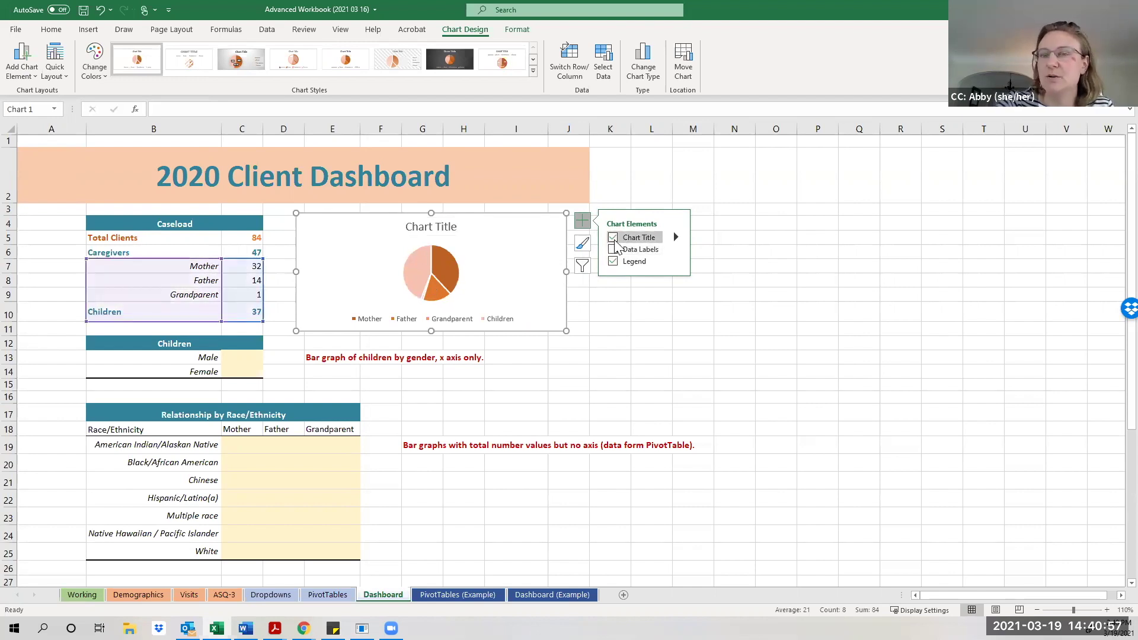
left_click(615, 241)
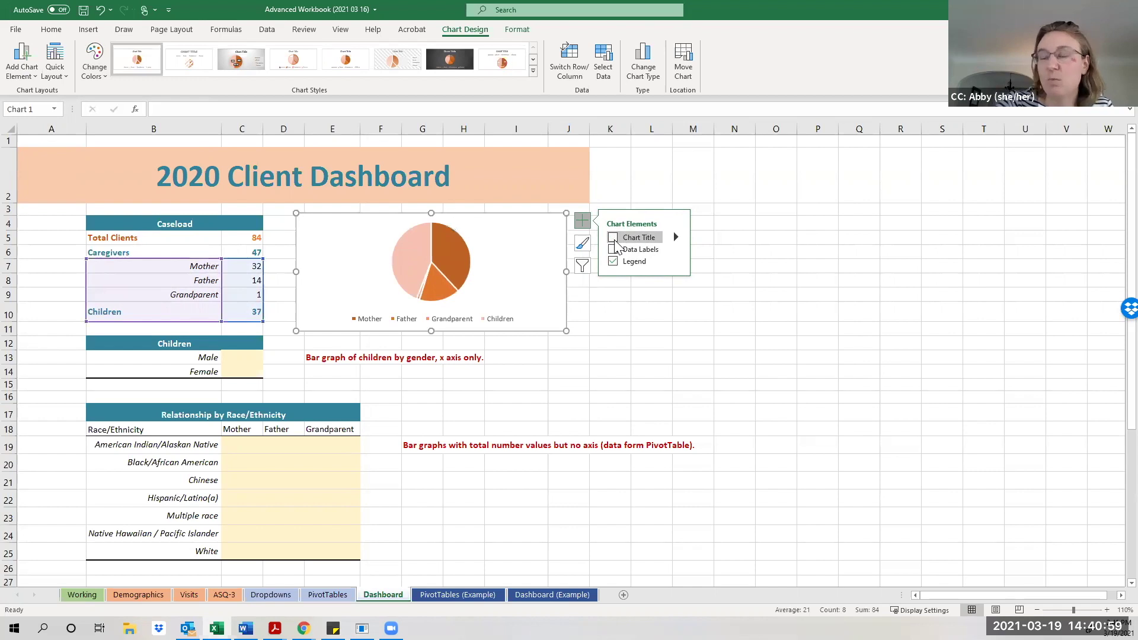
left_click(615, 241)
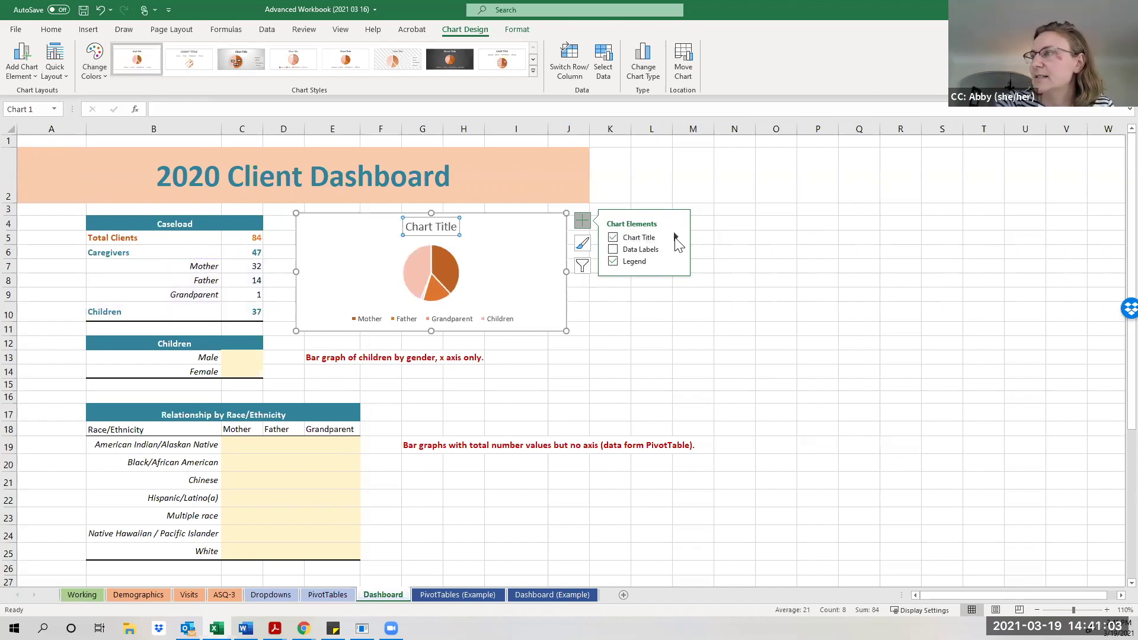
left_click(677, 239)
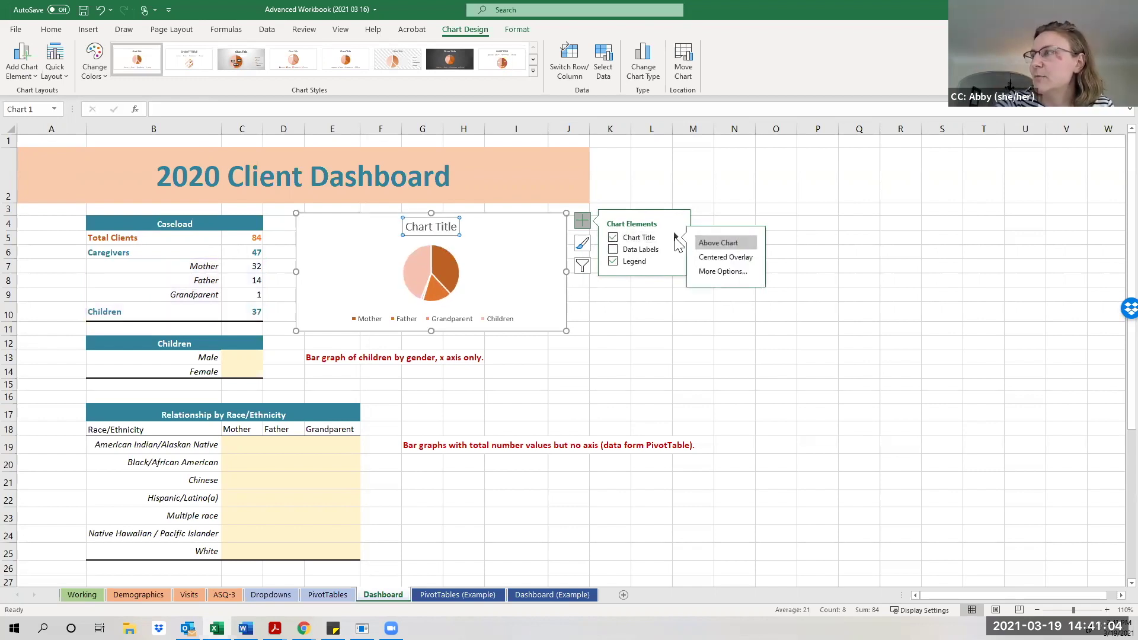
In a widened Format Chart Title pane, preview gradient and picture fills, then set No fill.
left_click(723, 272)
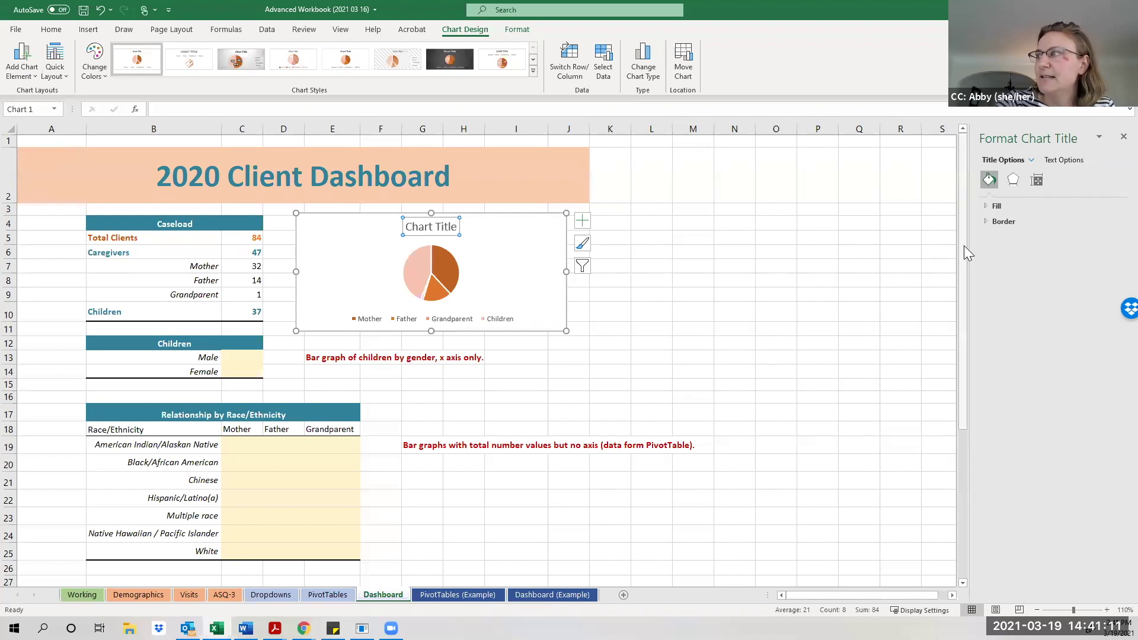
left_click_drag(972, 247, 799, 267)
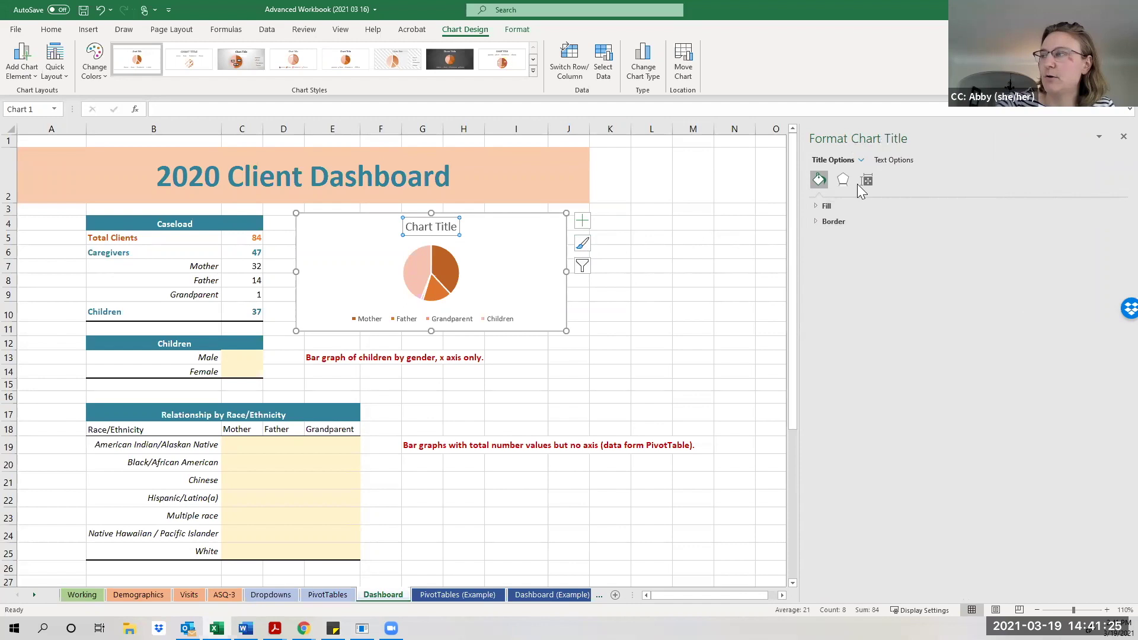
left_click(816, 207)
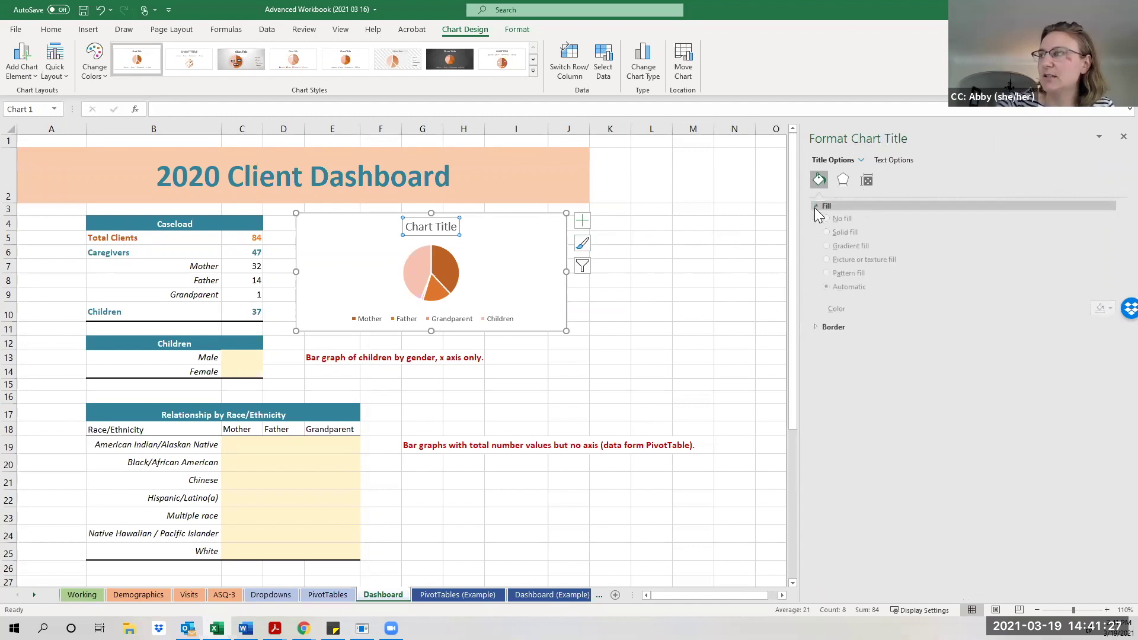
left_click(828, 251)
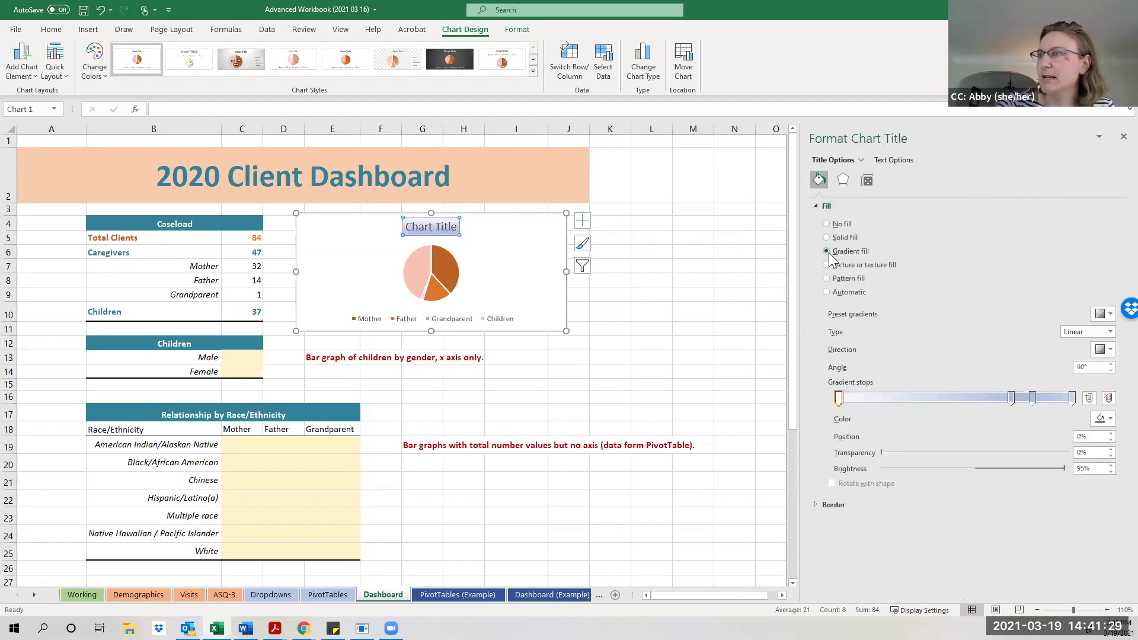
left_click(828, 265)
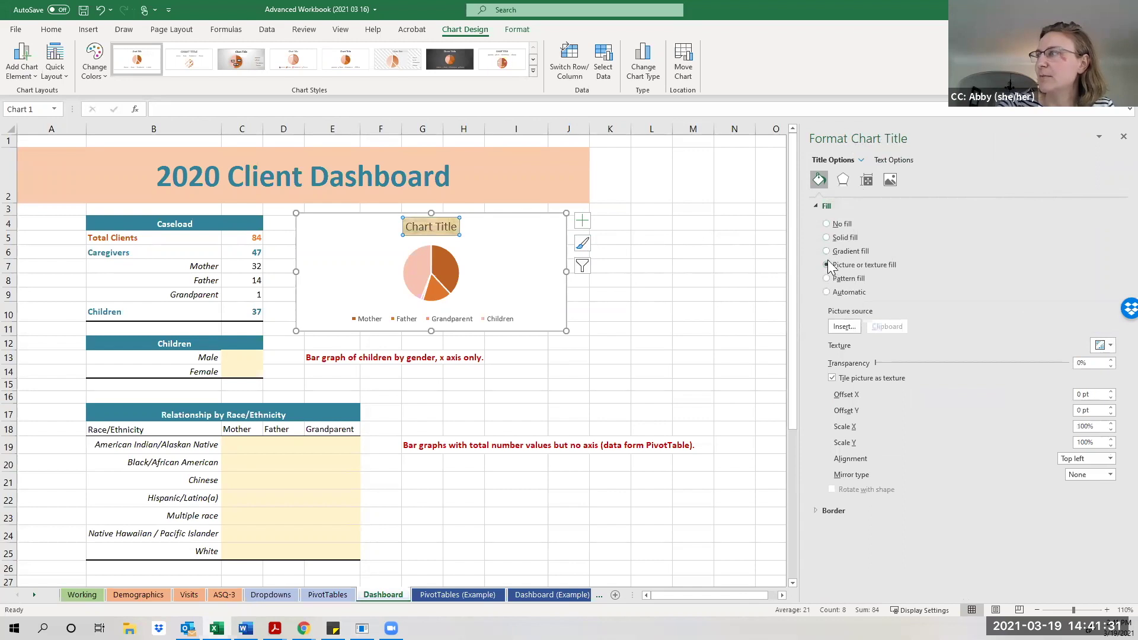
left_click(827, 225)
Review the chart title's border, effects, size and text formatting options.
left_click(812, 310)
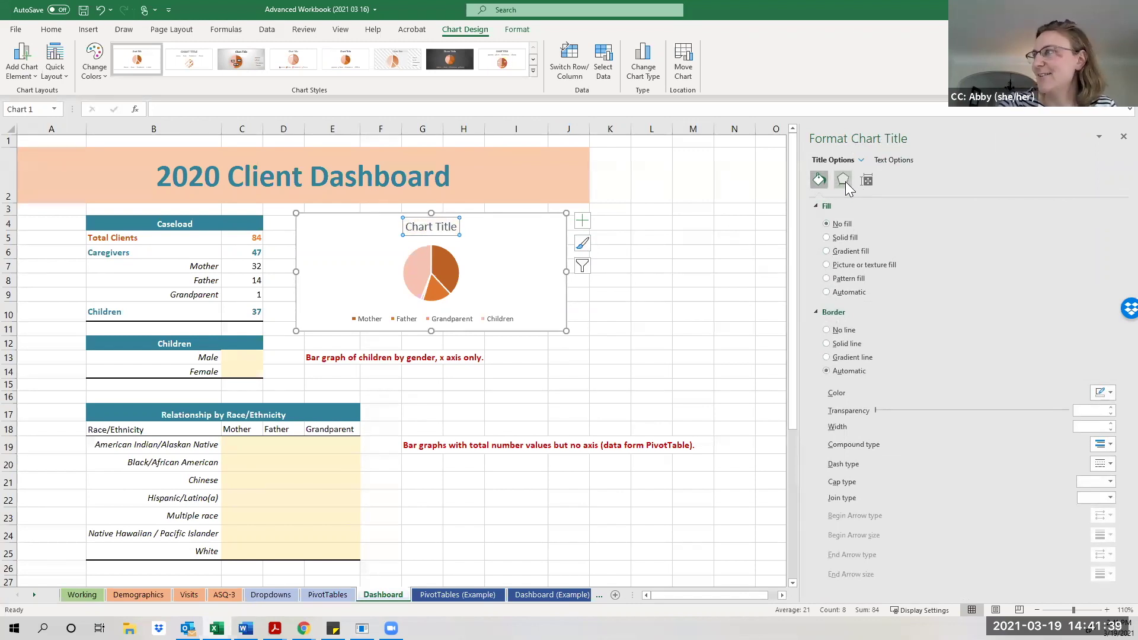
left_click(843, 181)
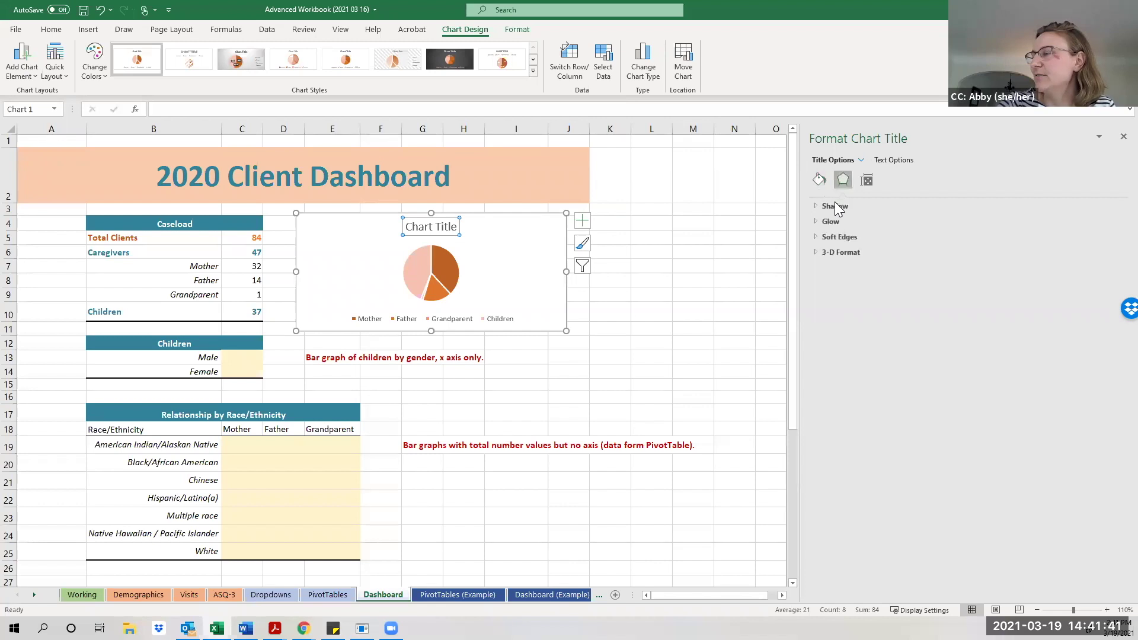
left_click(865, 182)
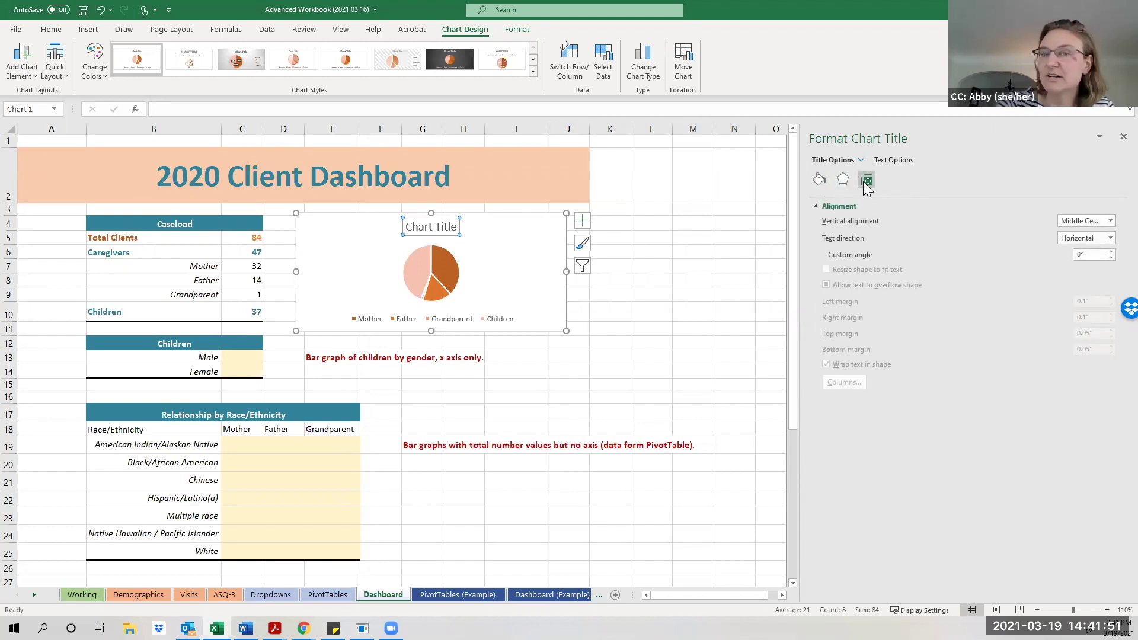
left_click(894, 161)
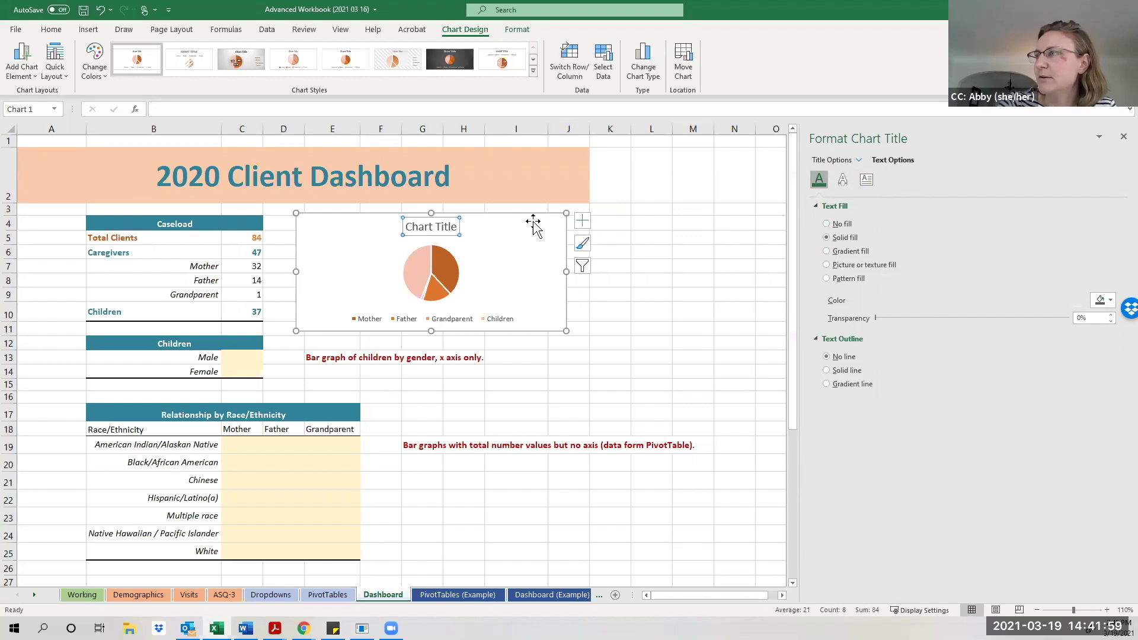
left_click(581, 227)
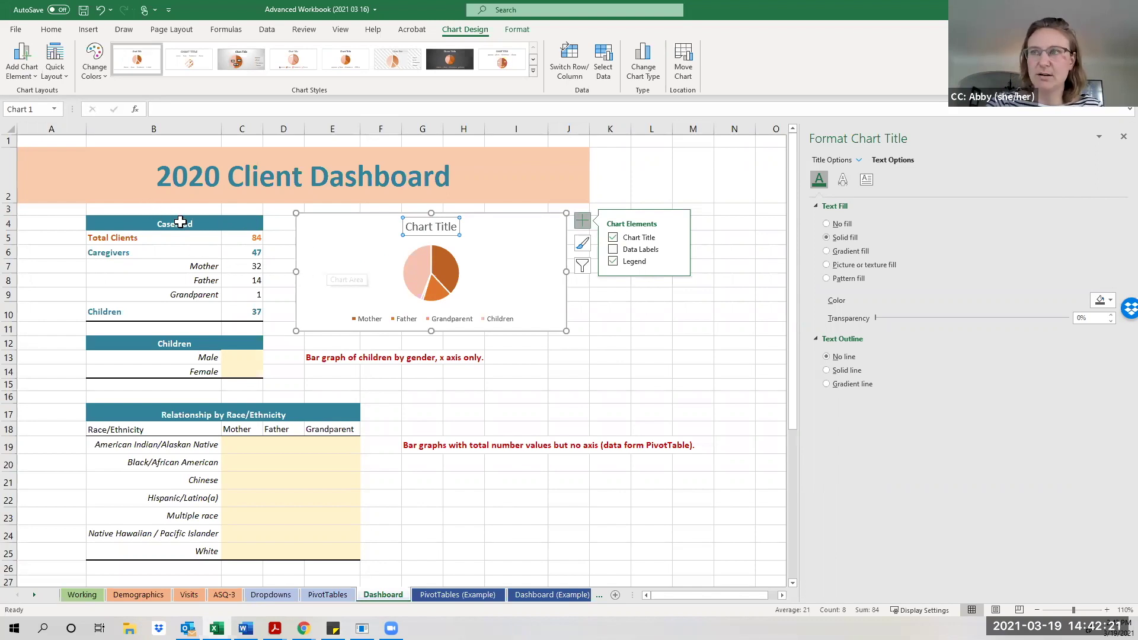
Remove the pie chart's title and position the legend on the right.
left_click(614, 238)
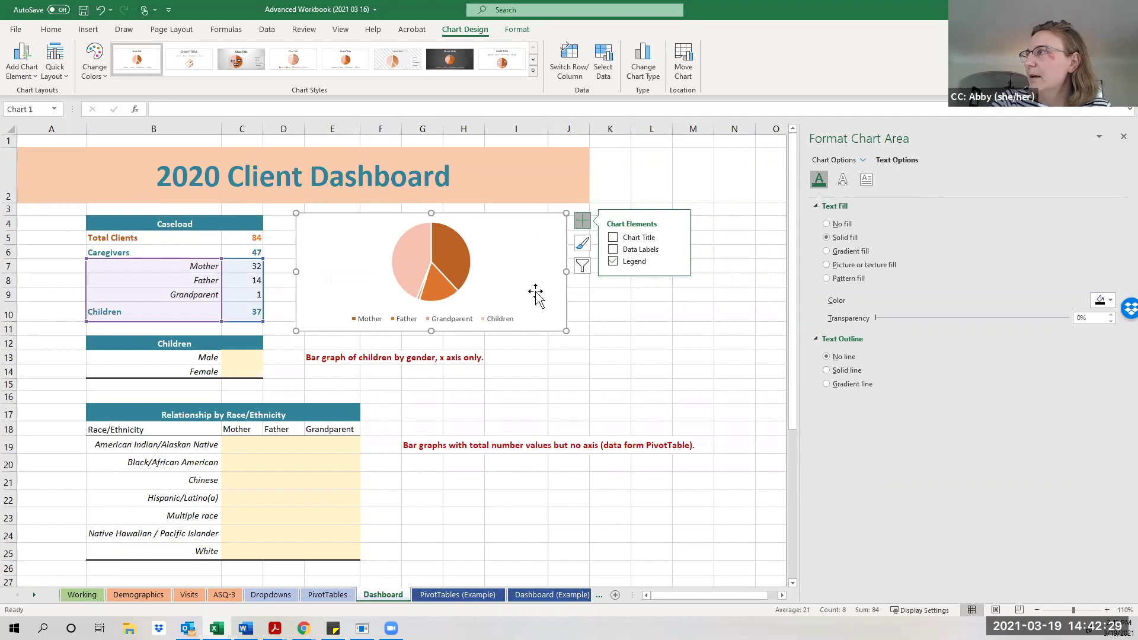
left_click(480, 319)
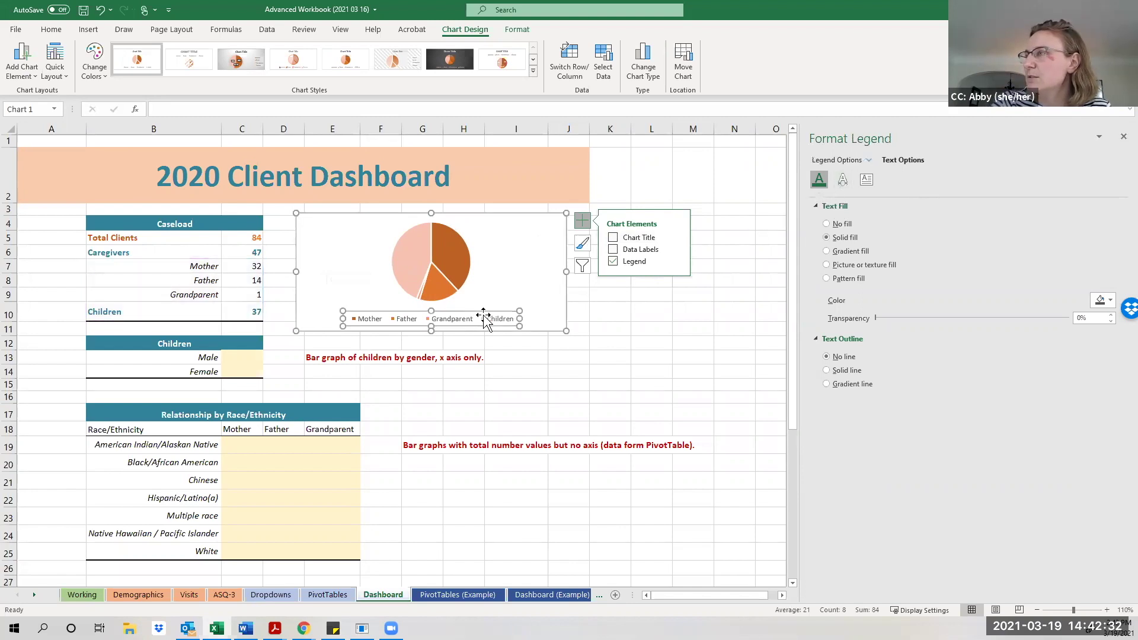
left_click(676, 261)
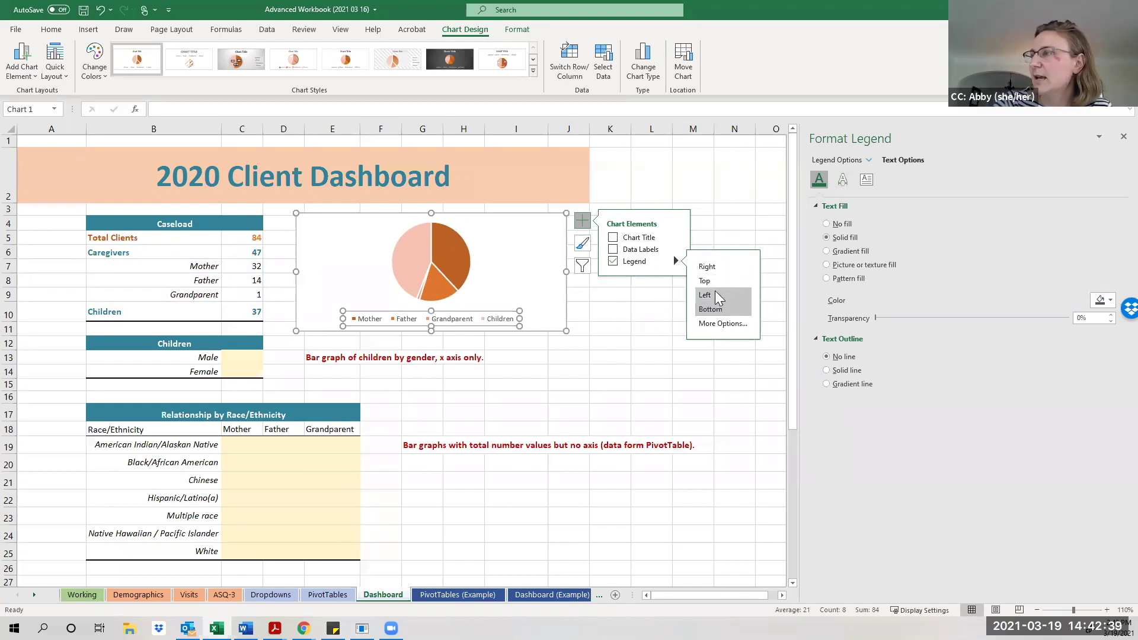
left_click(715, 268)
Set the chart area's Shape Outline to No Outline and close the formatting pane.
left_click(510, 223)
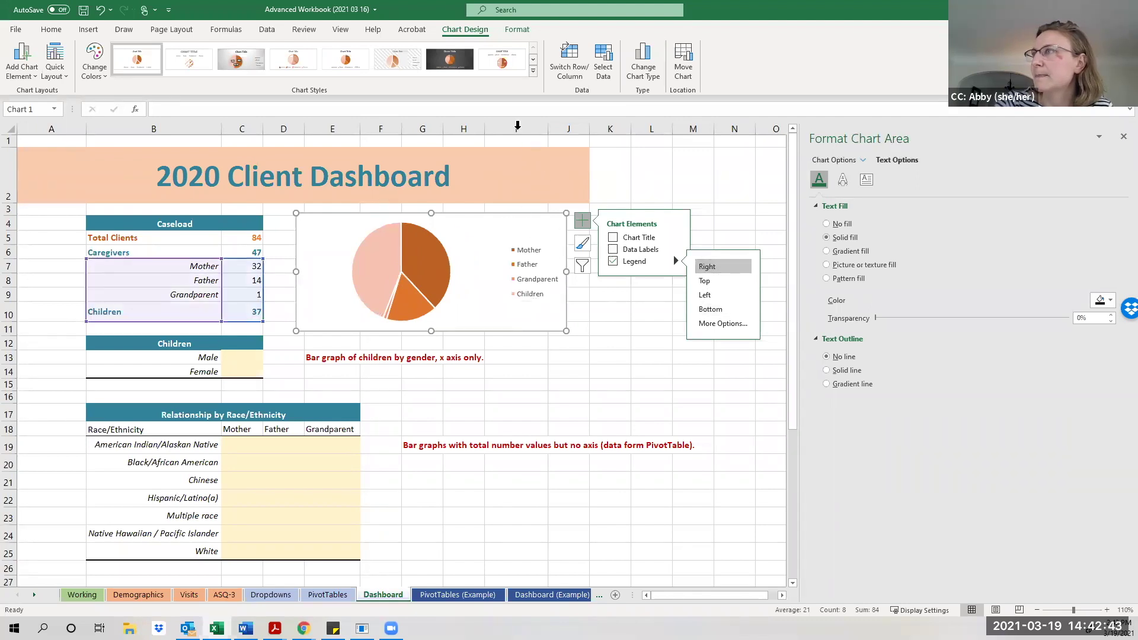
left_click(511, 32)
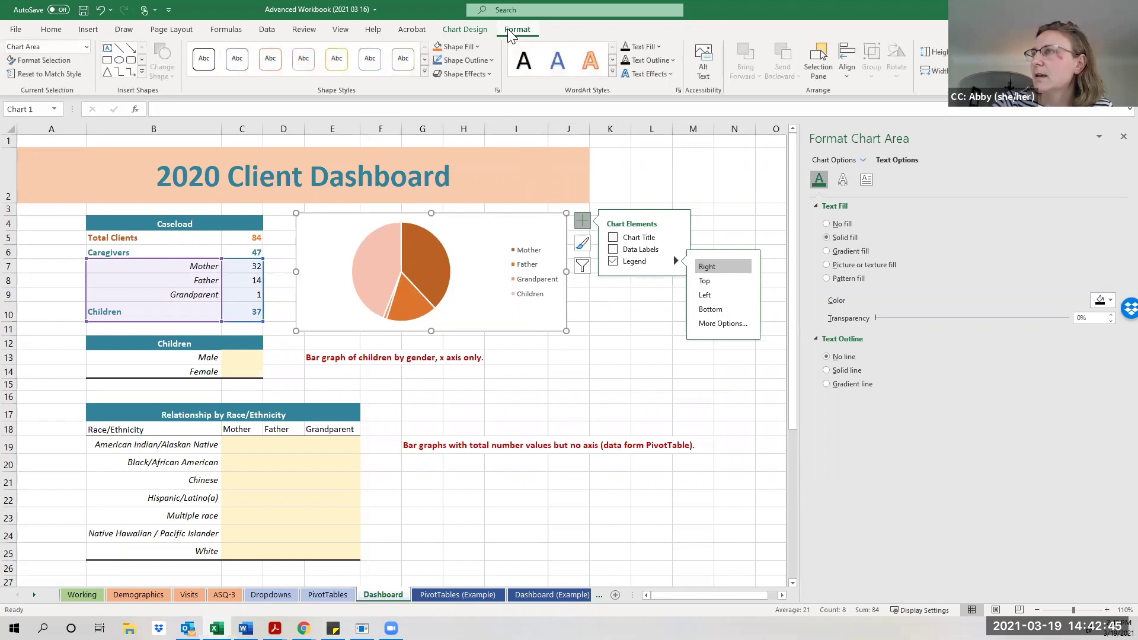
left_click(496, 58)
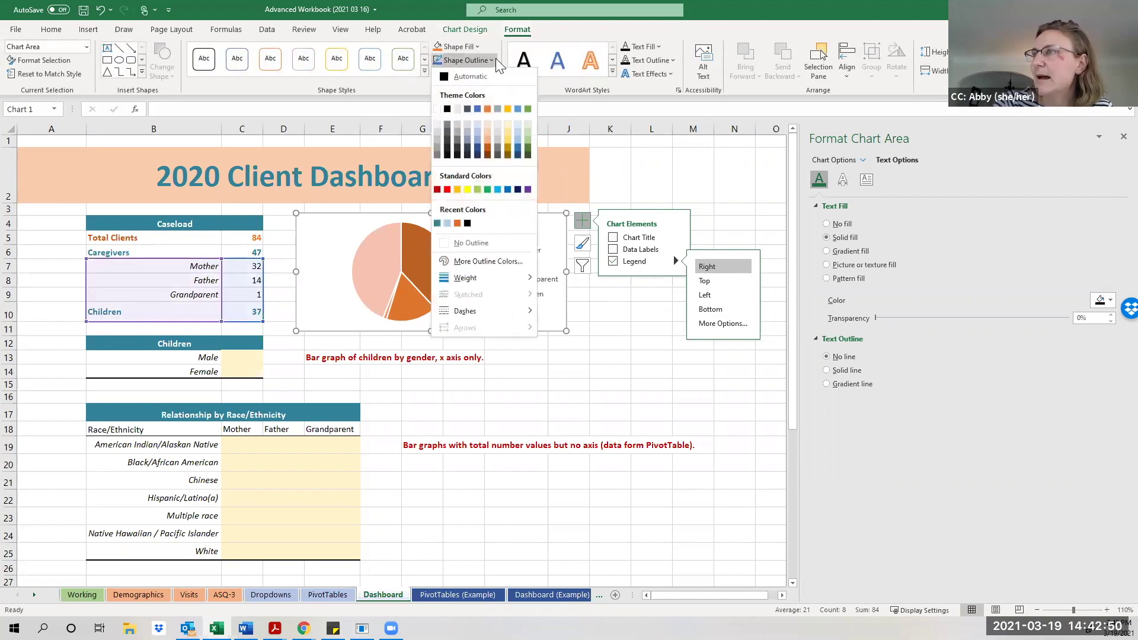
left_click(488, 240)
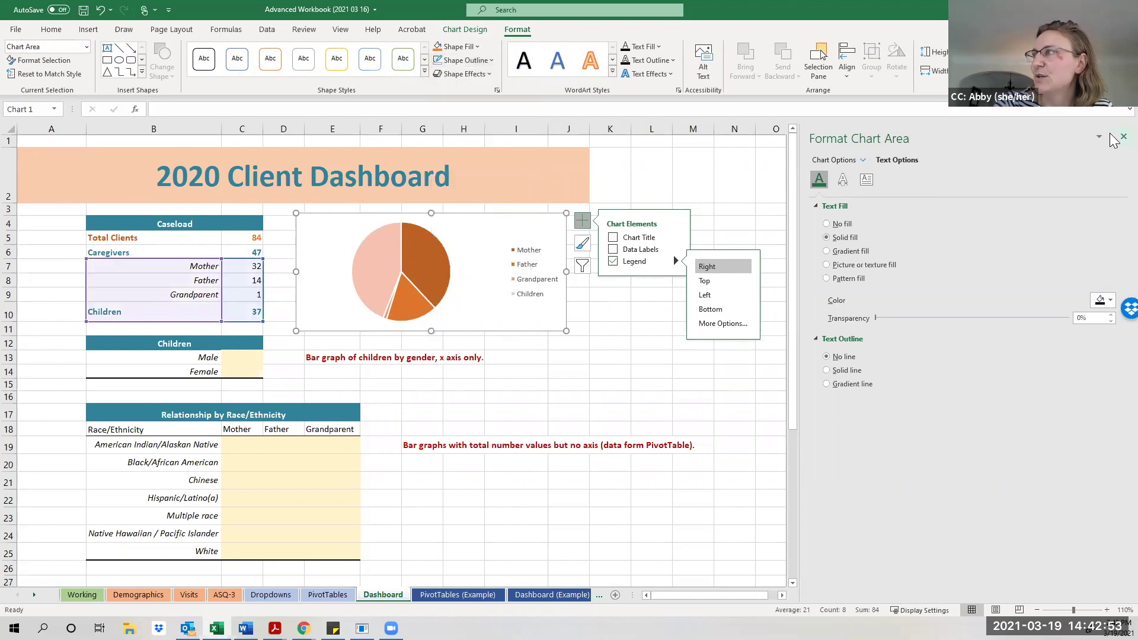
left_click(1123, 137)
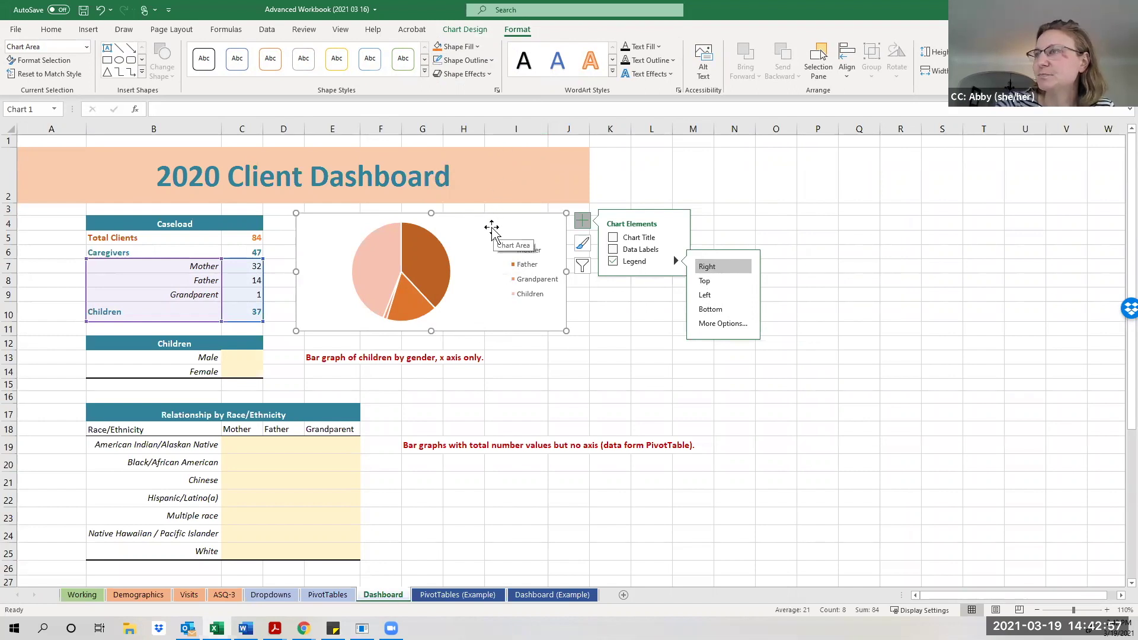
left_click(546, 356)
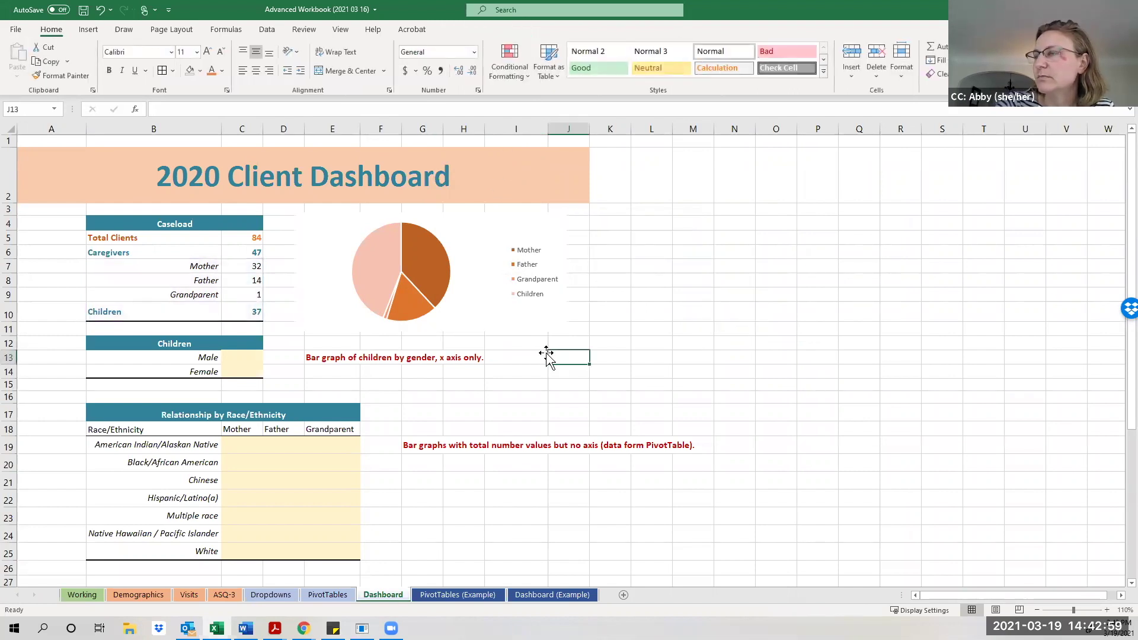
left_click(451, 255)
left_click(483, 244)
left_click(582, 221)
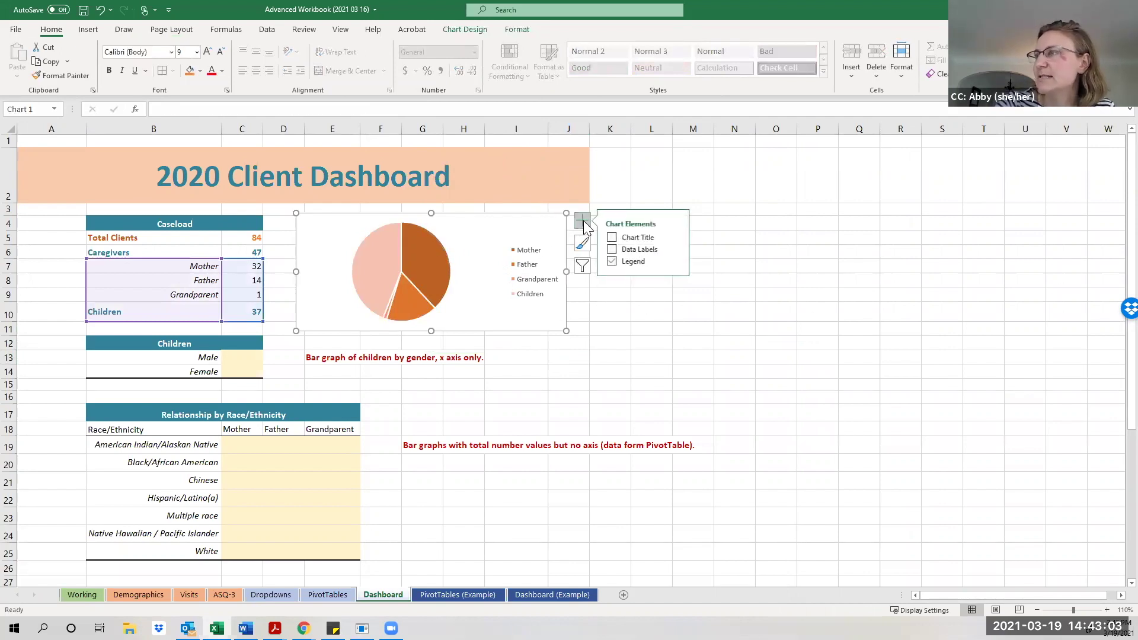
Add value labels 32, 14, 1 and 37 to the pie slices at the Outside End position.
left_click(614, 250)
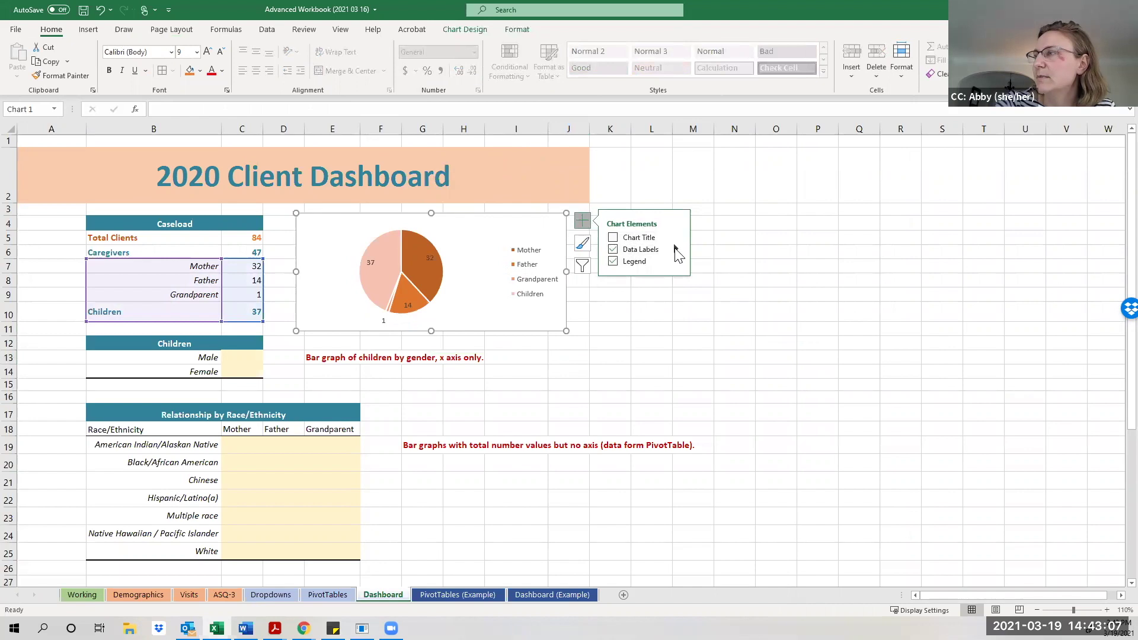
mouse_move(676, 252)
left_click(711, 323)
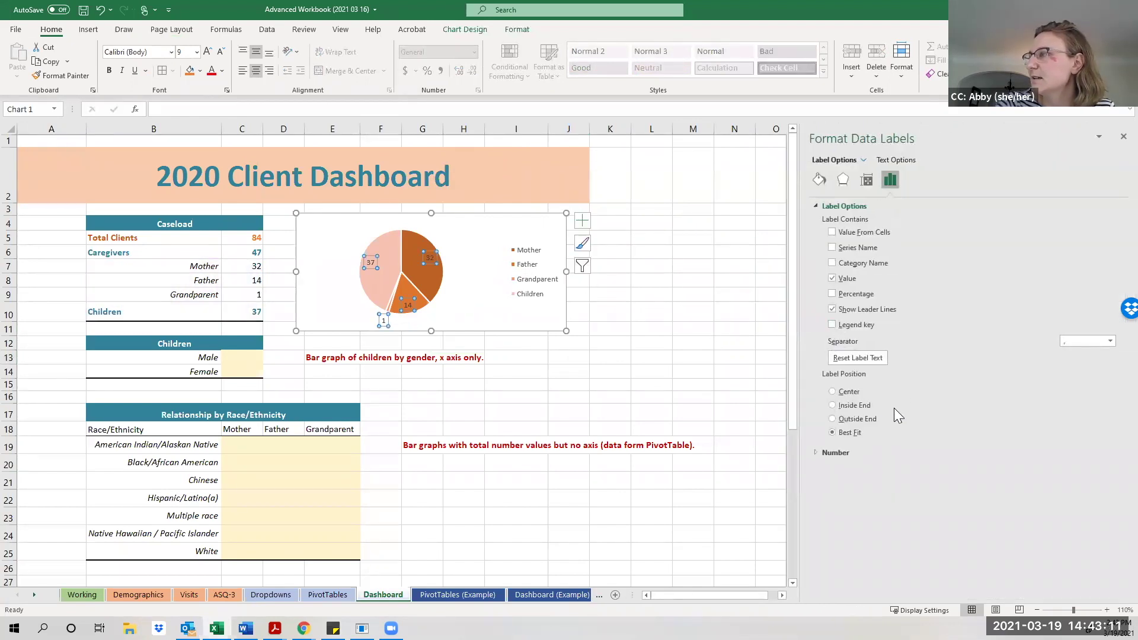
left_click(836, 419)
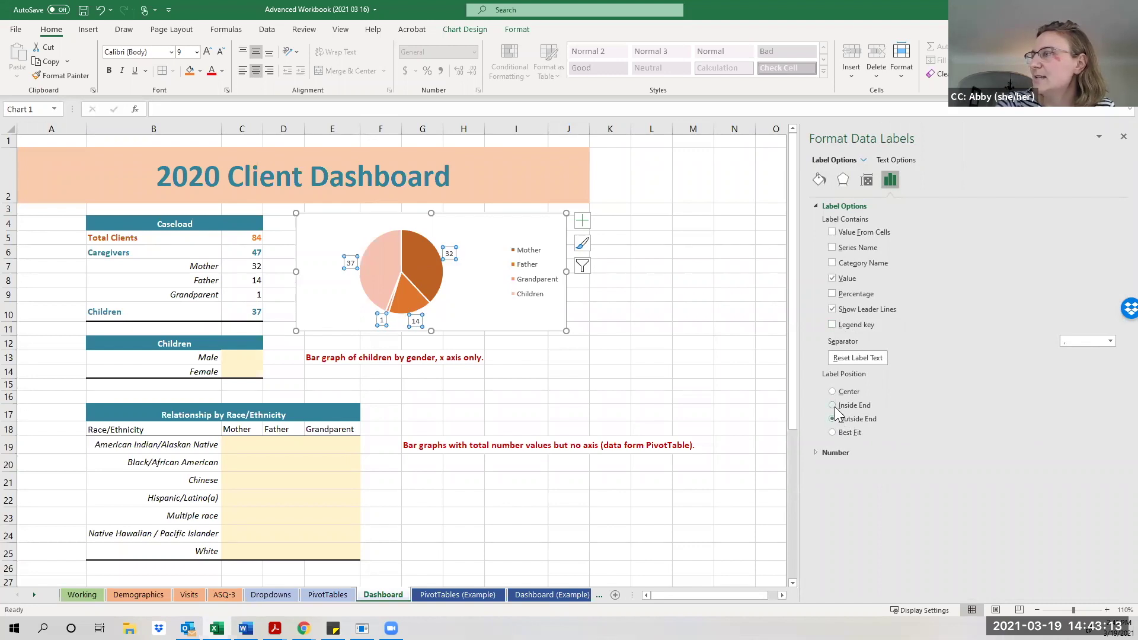
left_click(833, 406)
left_click(834, 392)
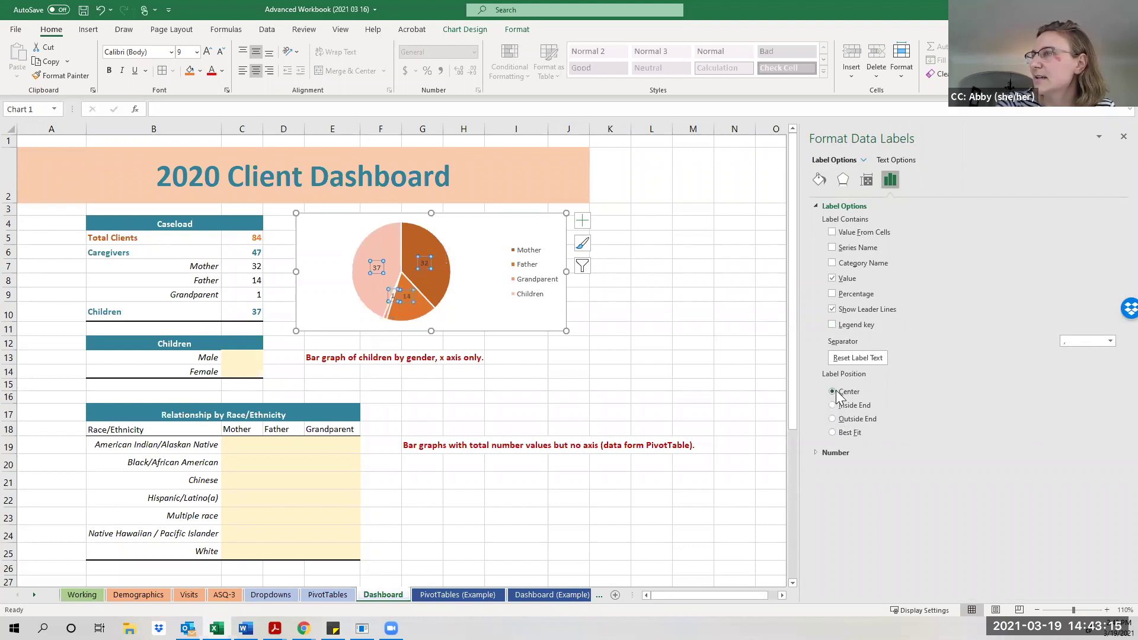
left_click(833, 419)
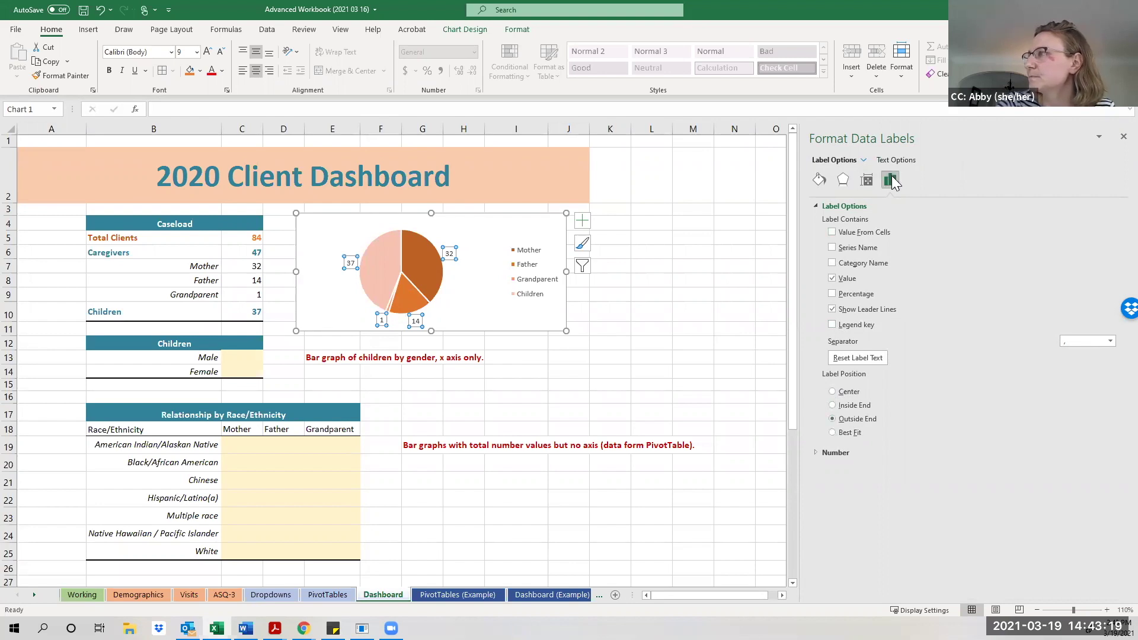
left_click(833, 233)
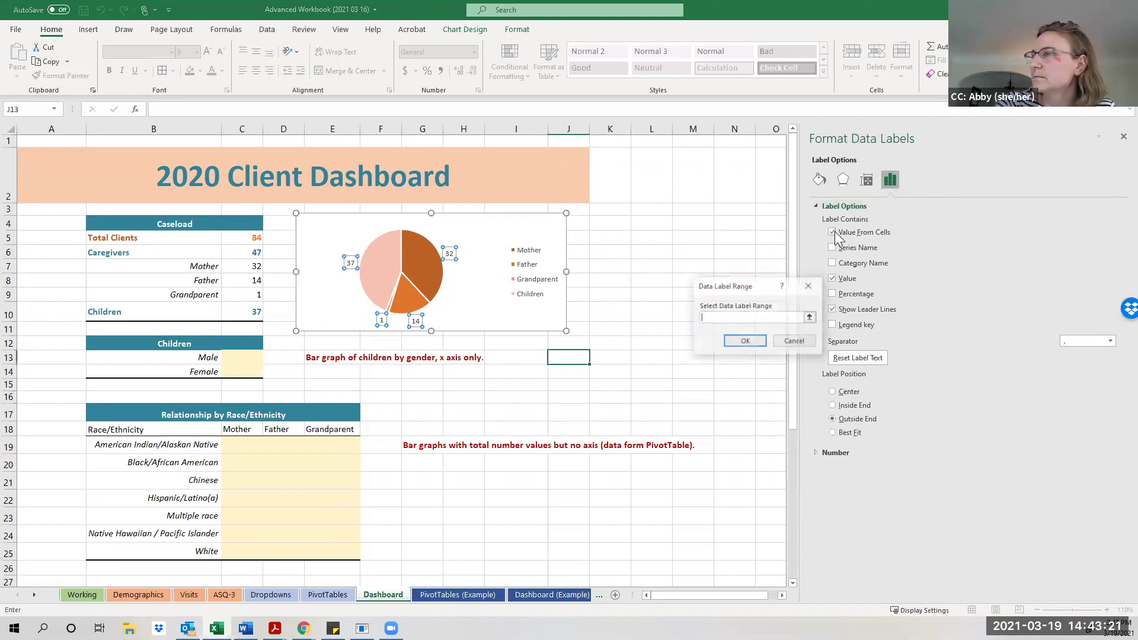
left_click(809, 287)
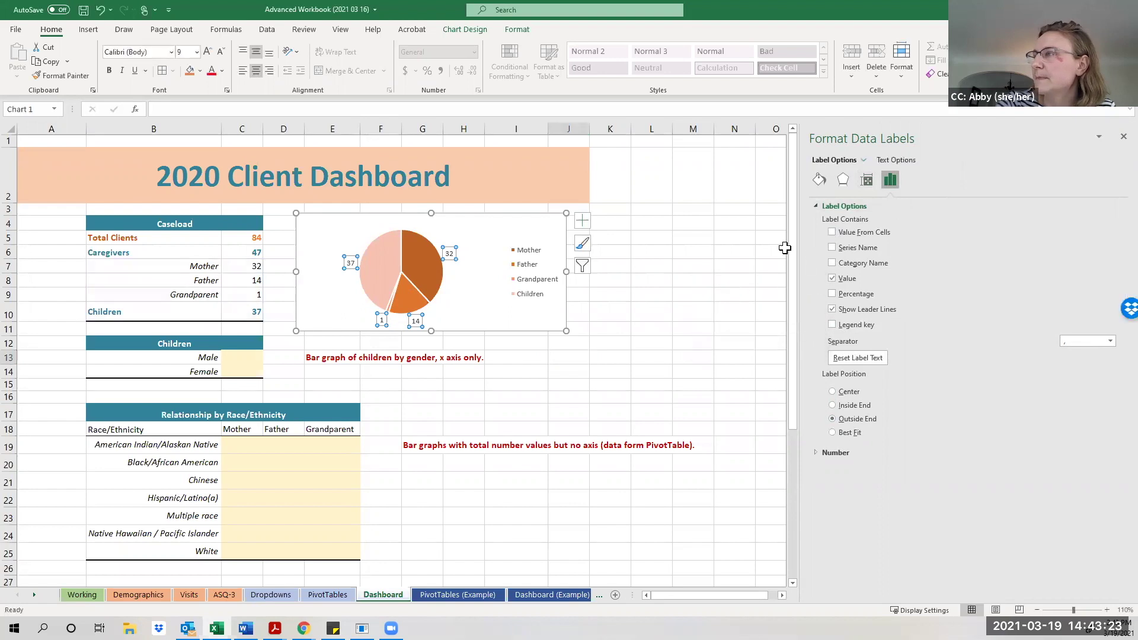
left_click(723, 262)
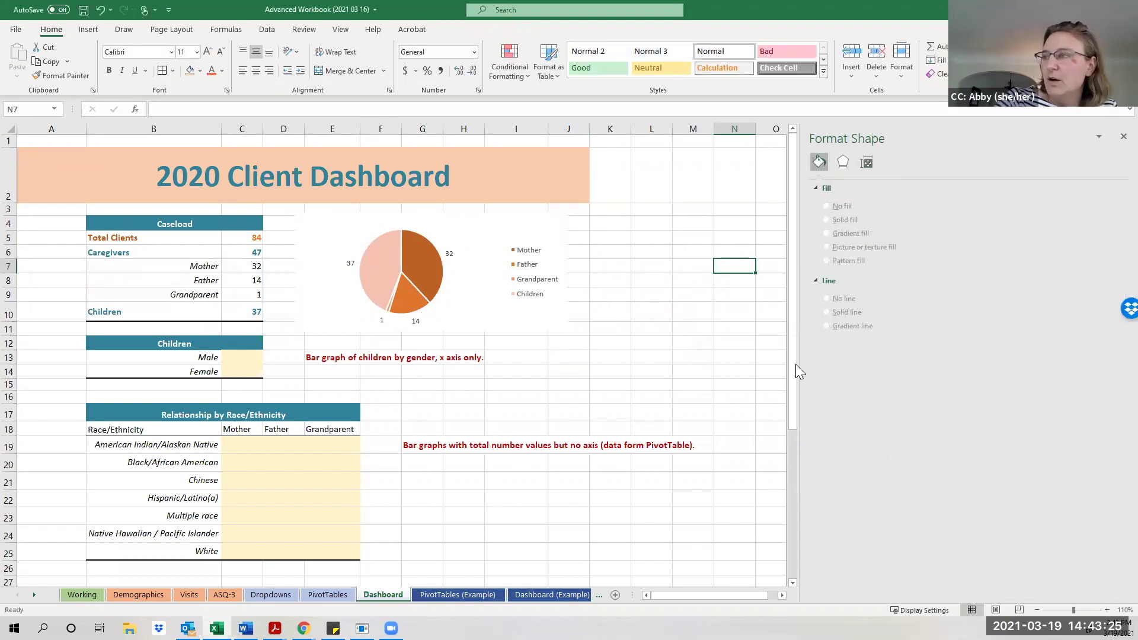
Compare against the Dashboard (Example) and PivotTables (Example) sheets, then return to the Dashboard sheet.
left_click(1124, 137)
left_click(653, 329)
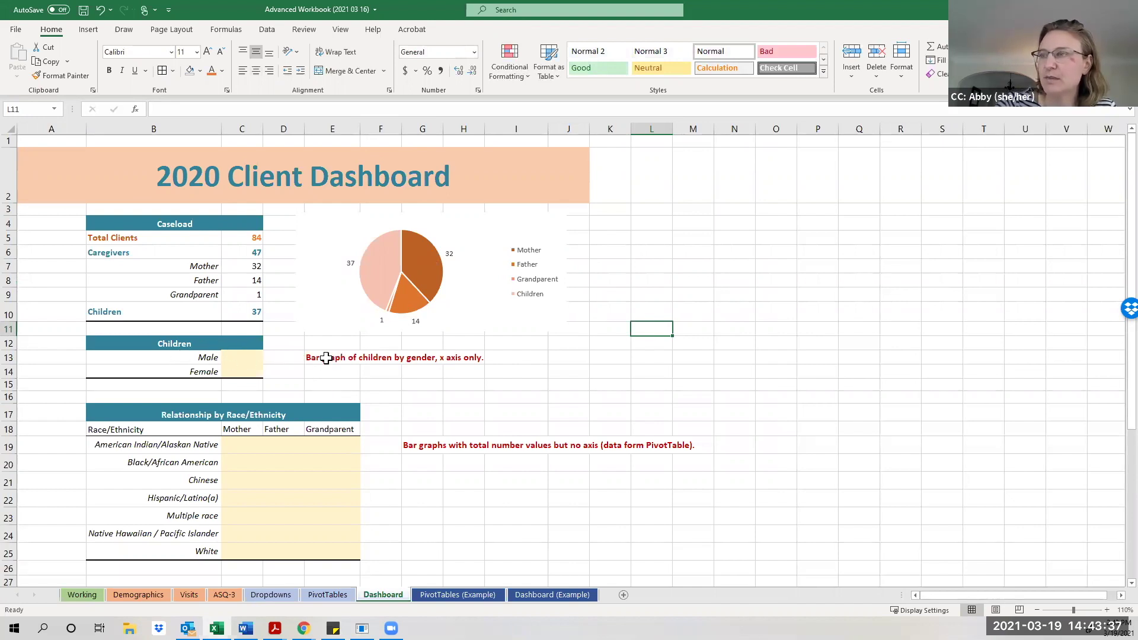
left_click(552, 595)
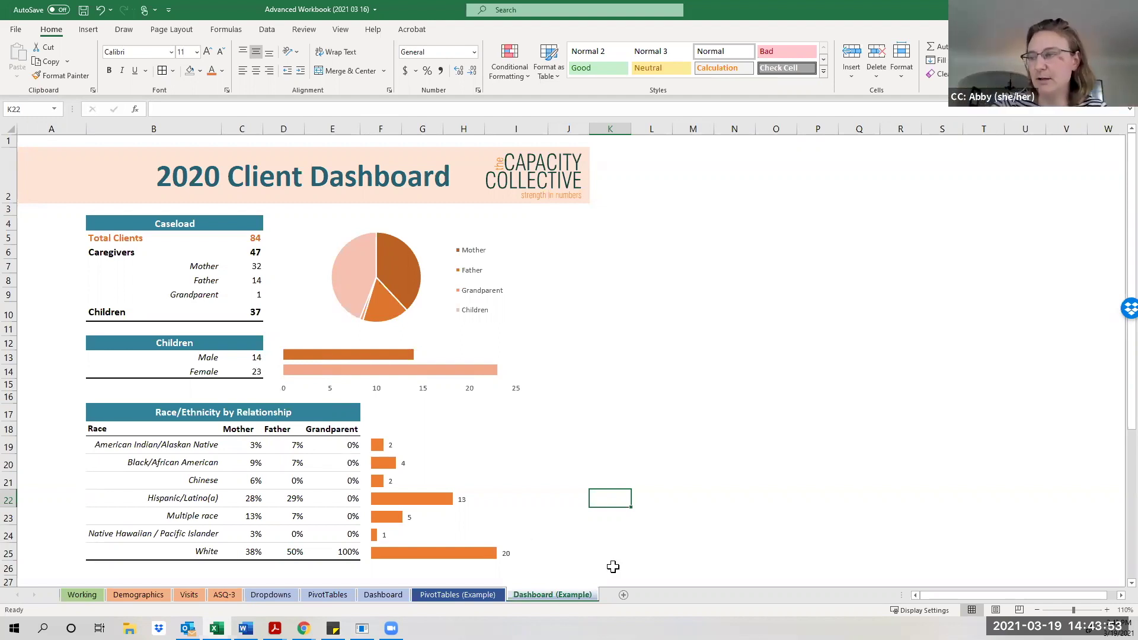
left_click(458, 596)
left_click(383, 593)
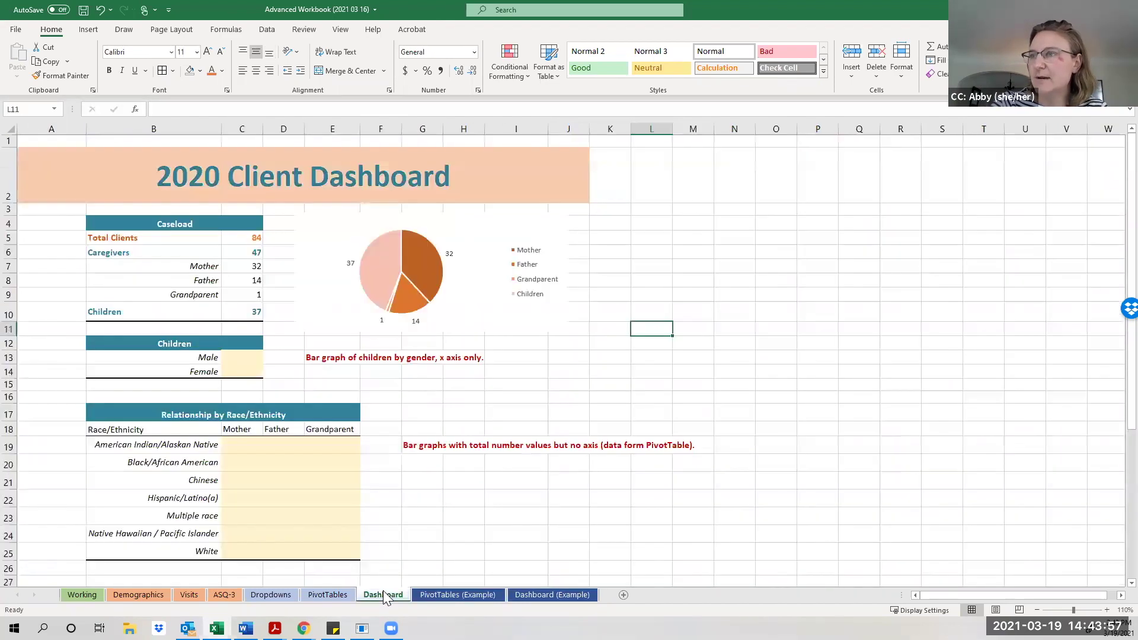
left_click(333, 359)
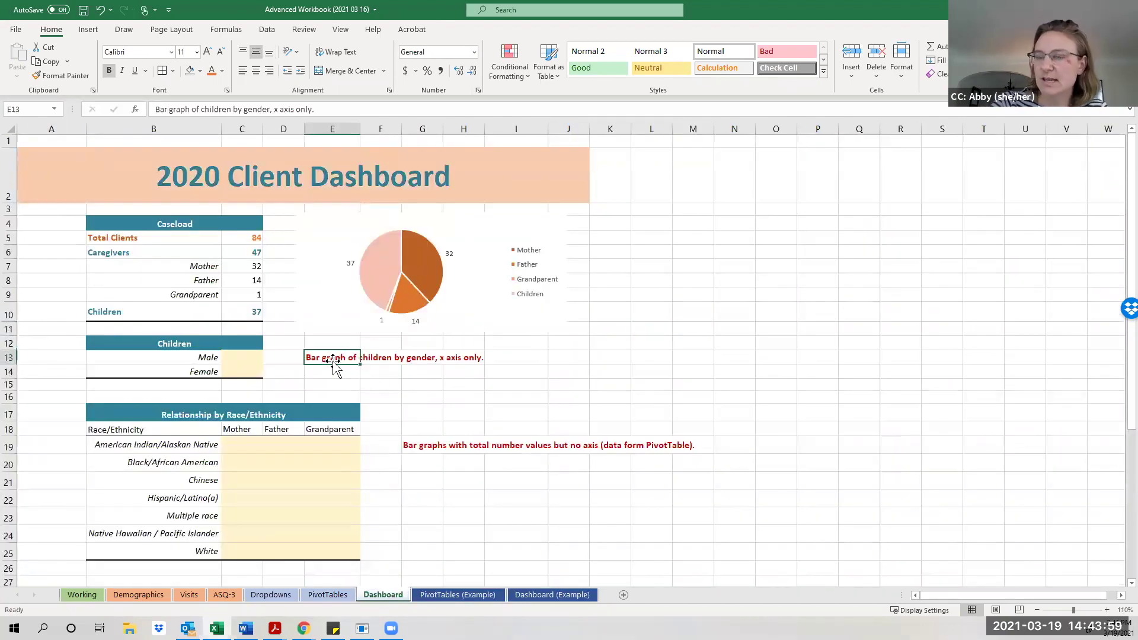
Delete the bar-graph note and link C13 and C14 to the pivot's Male 14 and Female 23 counts.
key("BackSpace")
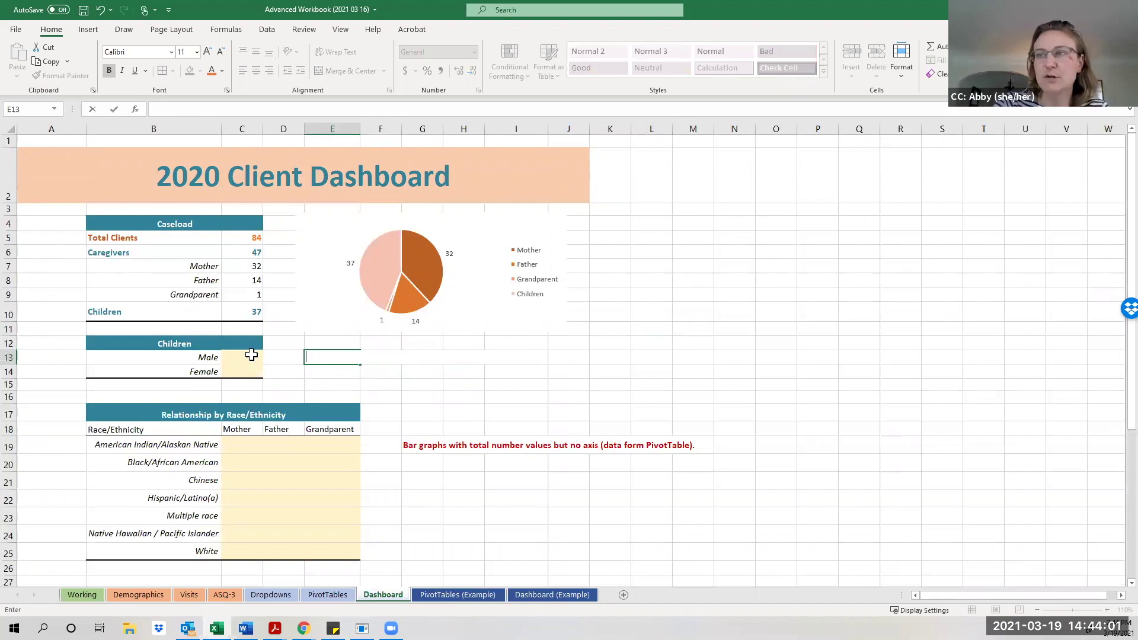
left_click(251, 356)
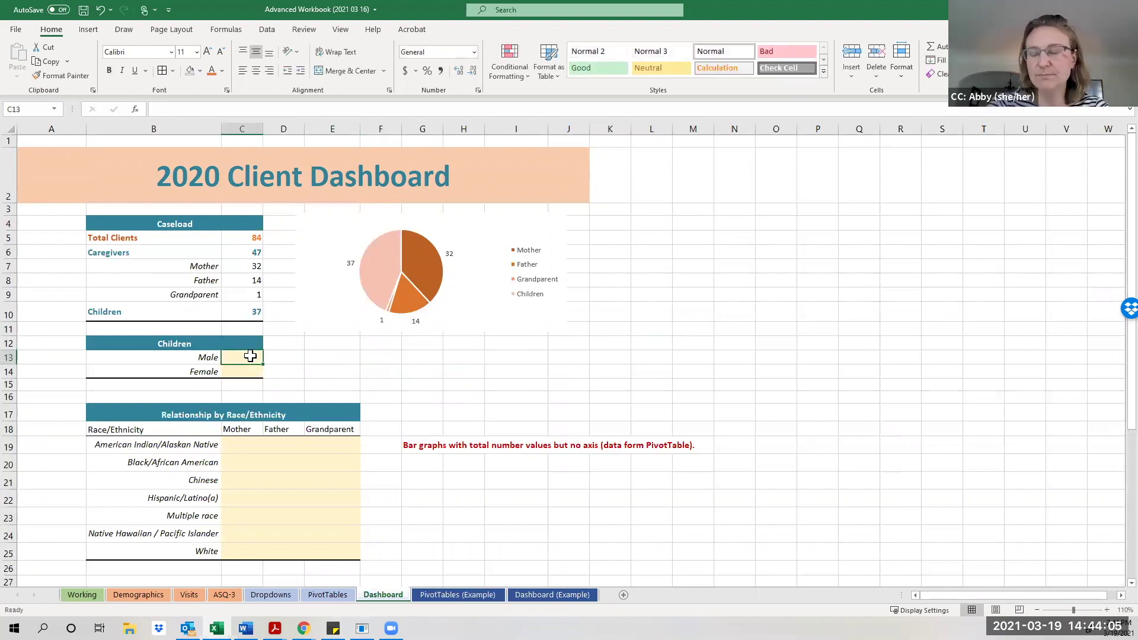
type("=")
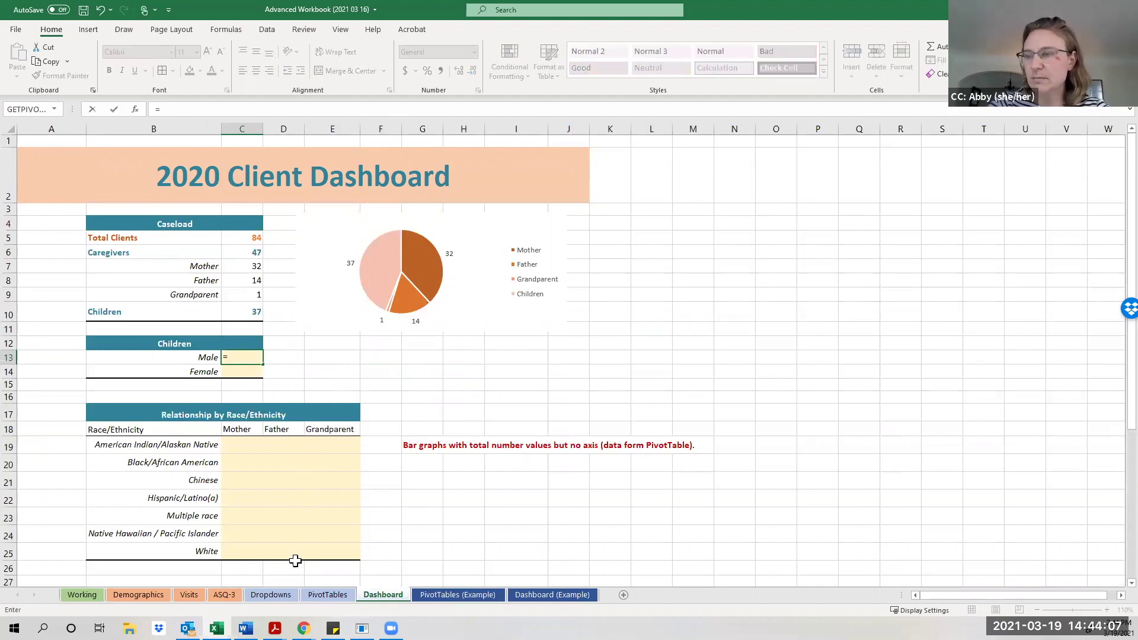
left_click(320, 595)
left_click(522, 231)
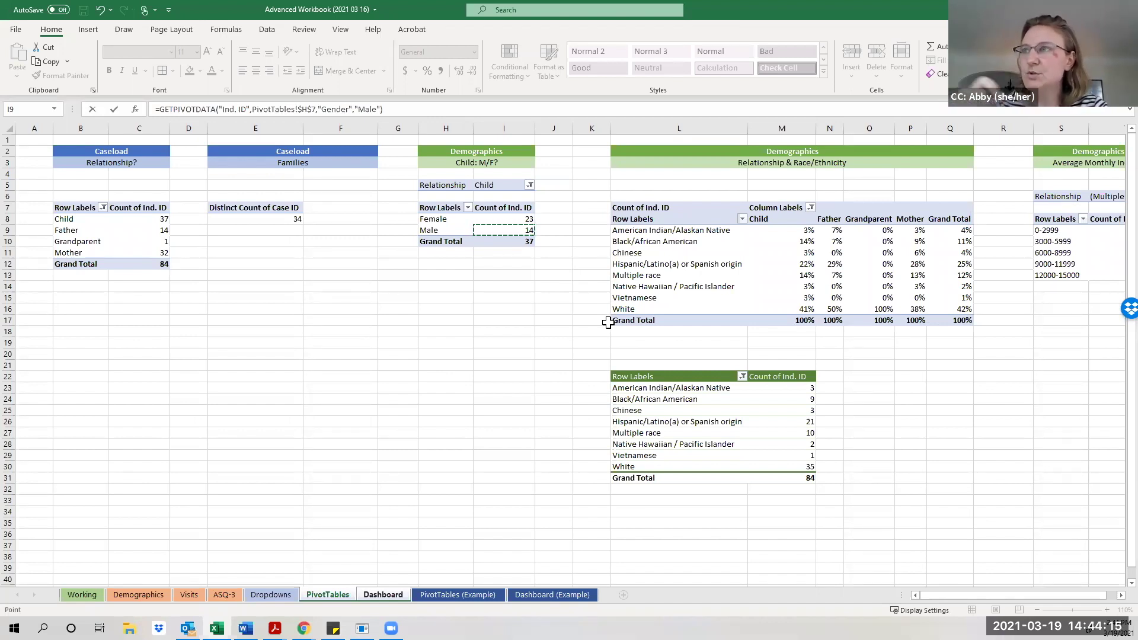
key("Return")
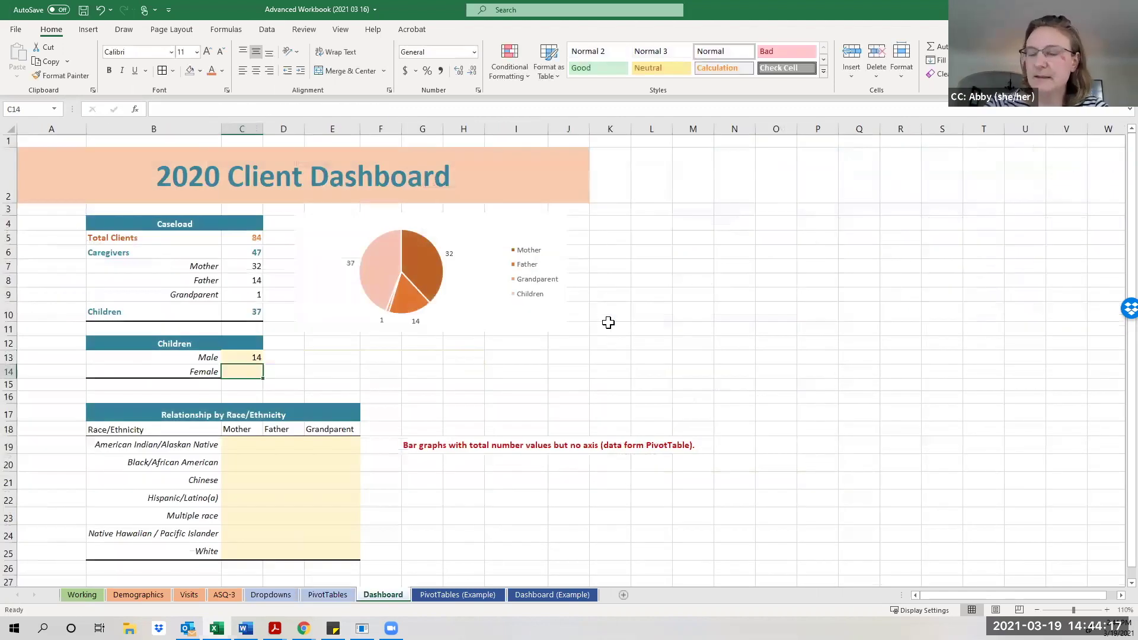
type("=")
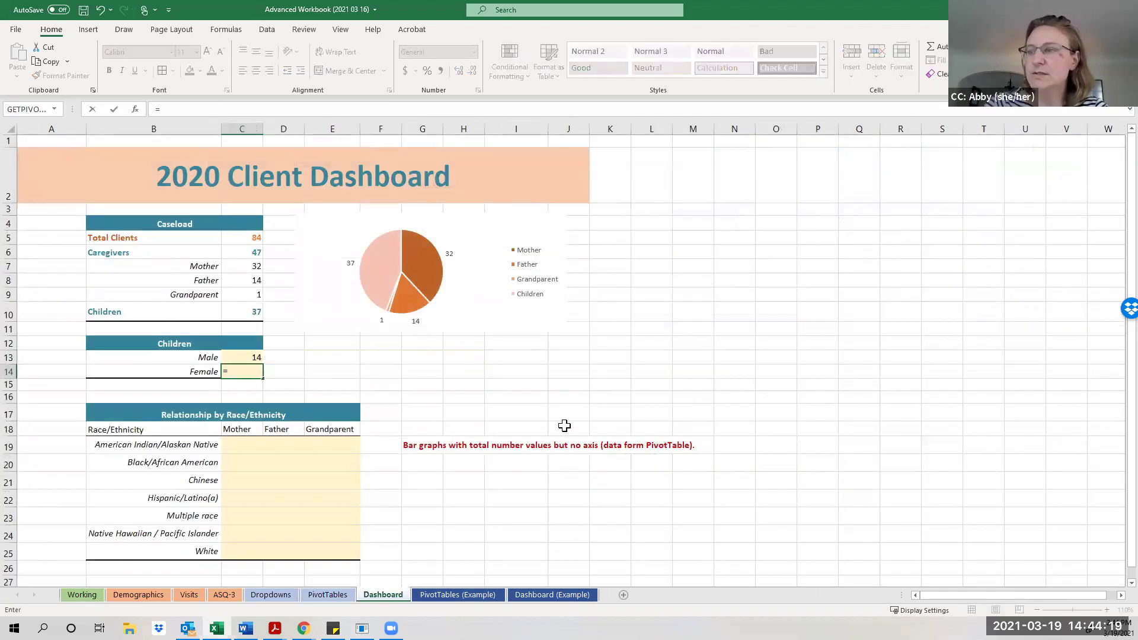
left_click(326, 595)
left_click(522, 219)
key("Return")
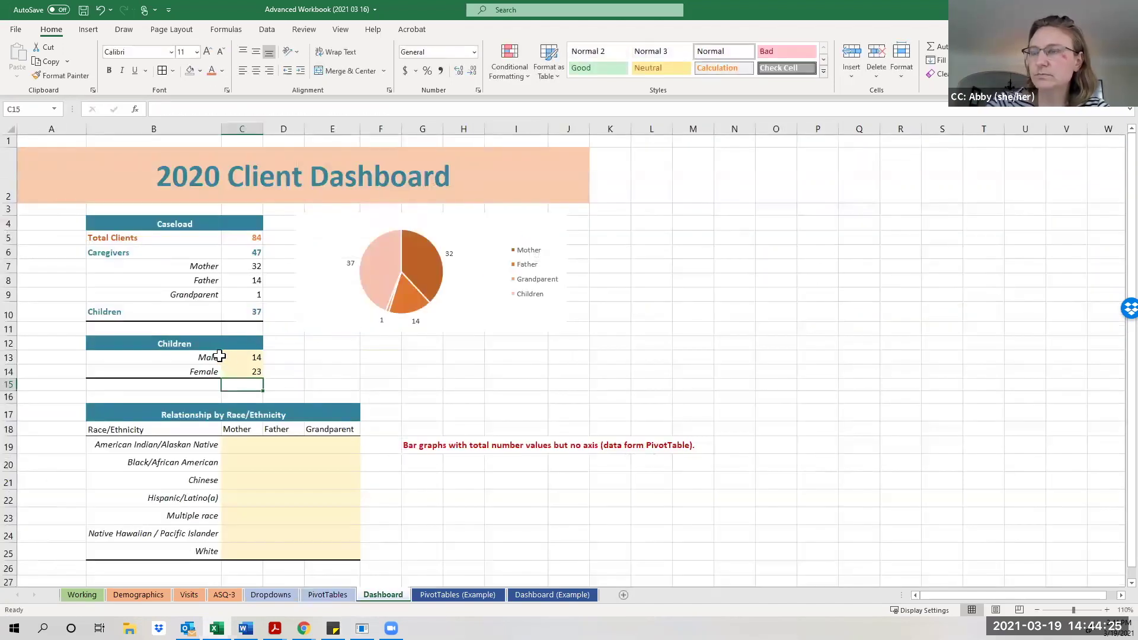
Remove the yellow fill from the Male and Female rows B13:C14.
left_click_drag(211, 356, 249, 372)
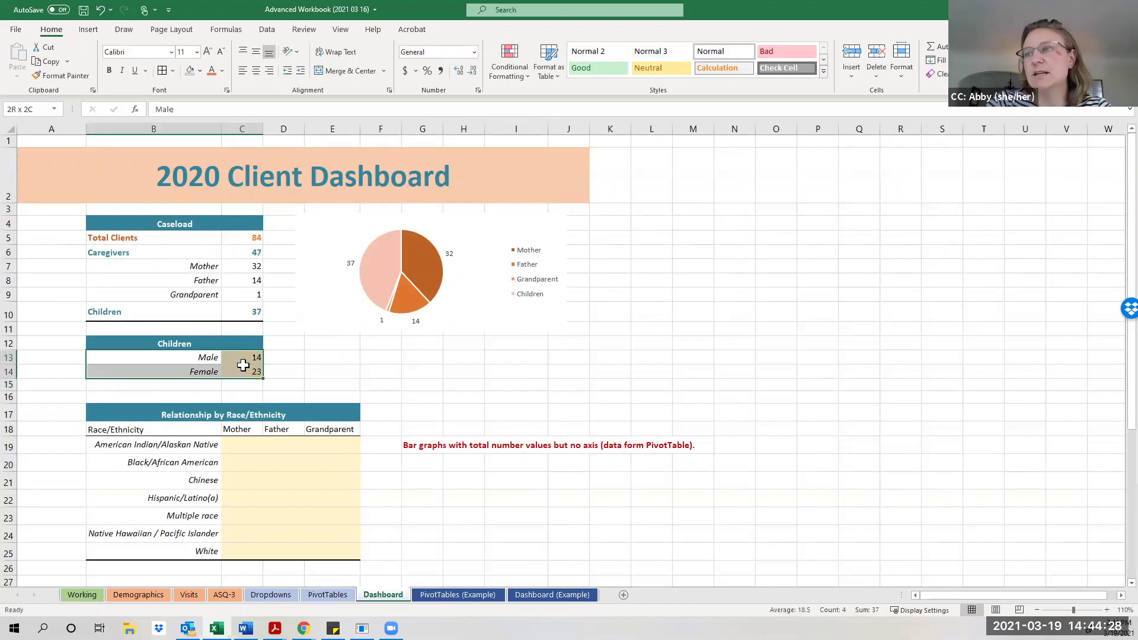
left_click(201, 70)
left_click(227, 234)
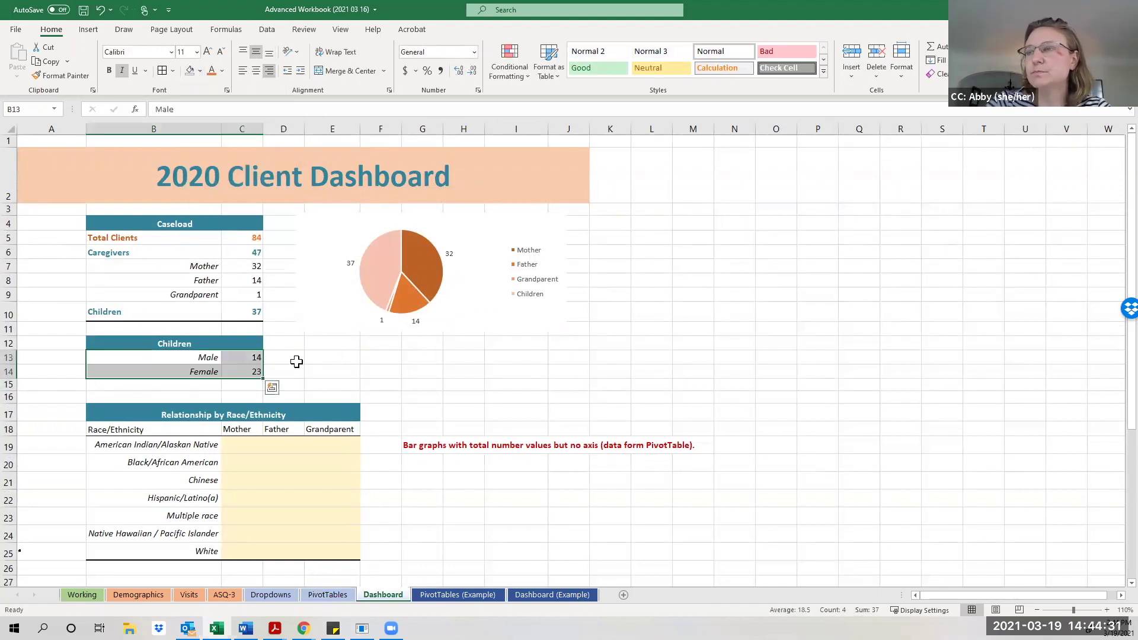
left_click(294, 359)
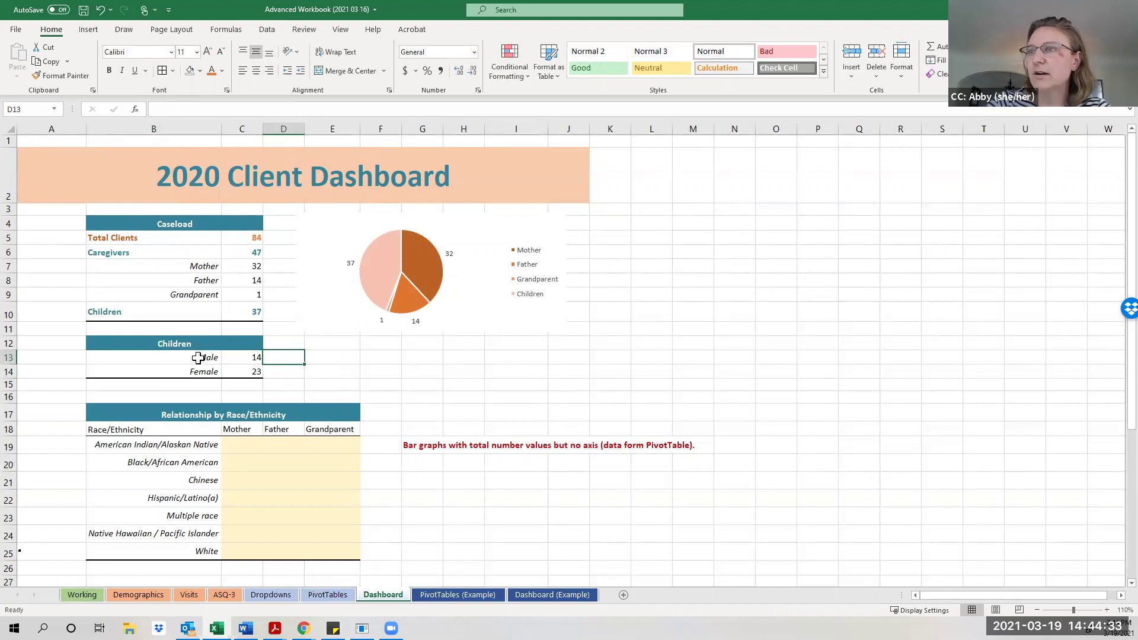
left_click_drag(202, 358, 230, 374)
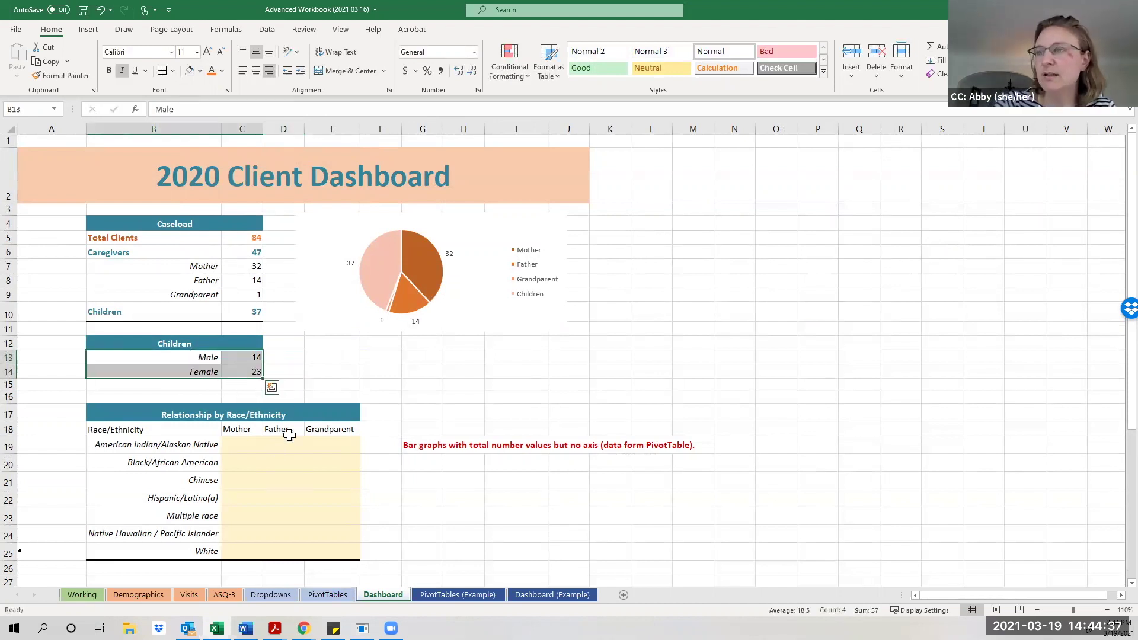
Insert a clustered bar chart of the Male and Female counts and delete its title.
left_click(87, 30)
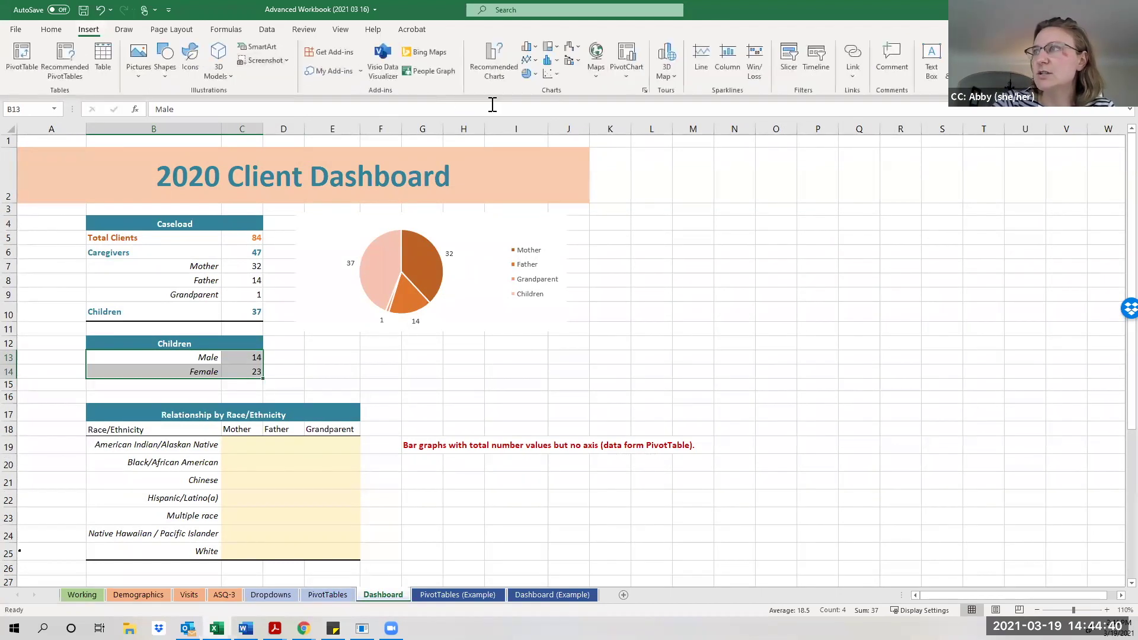
left_click(534, 52)
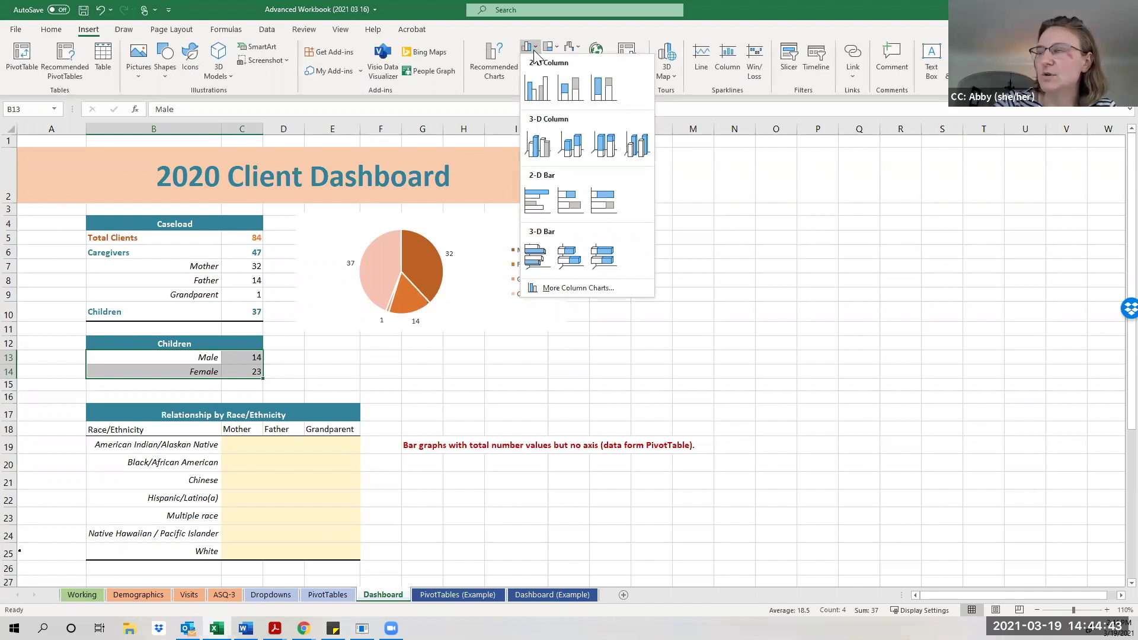
left_click(533, 209)
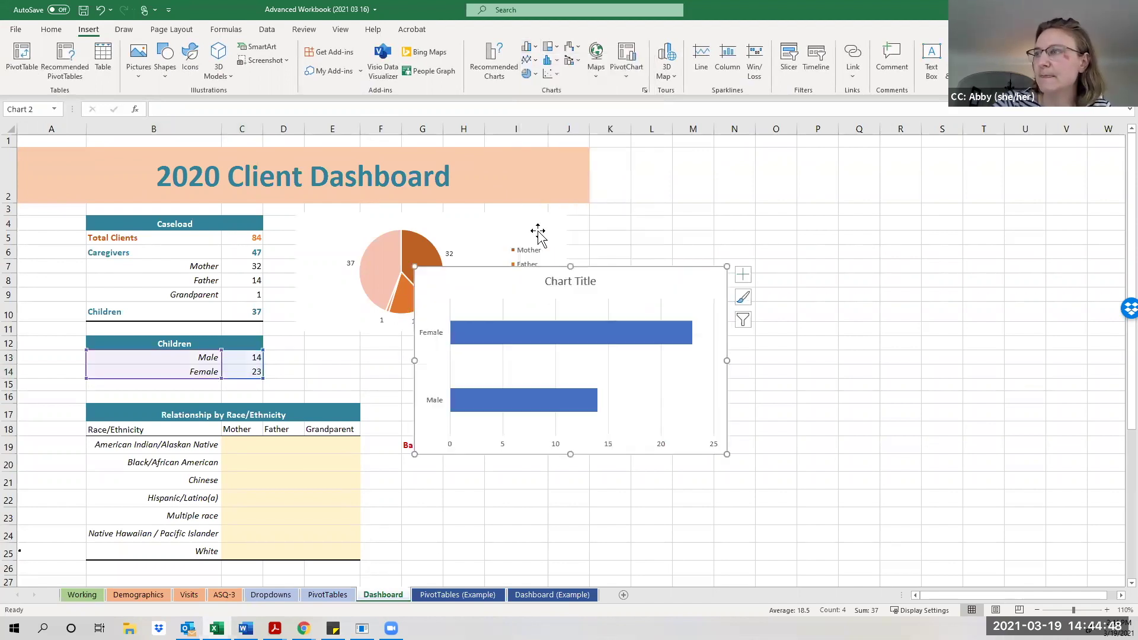
left_click(580, 283)
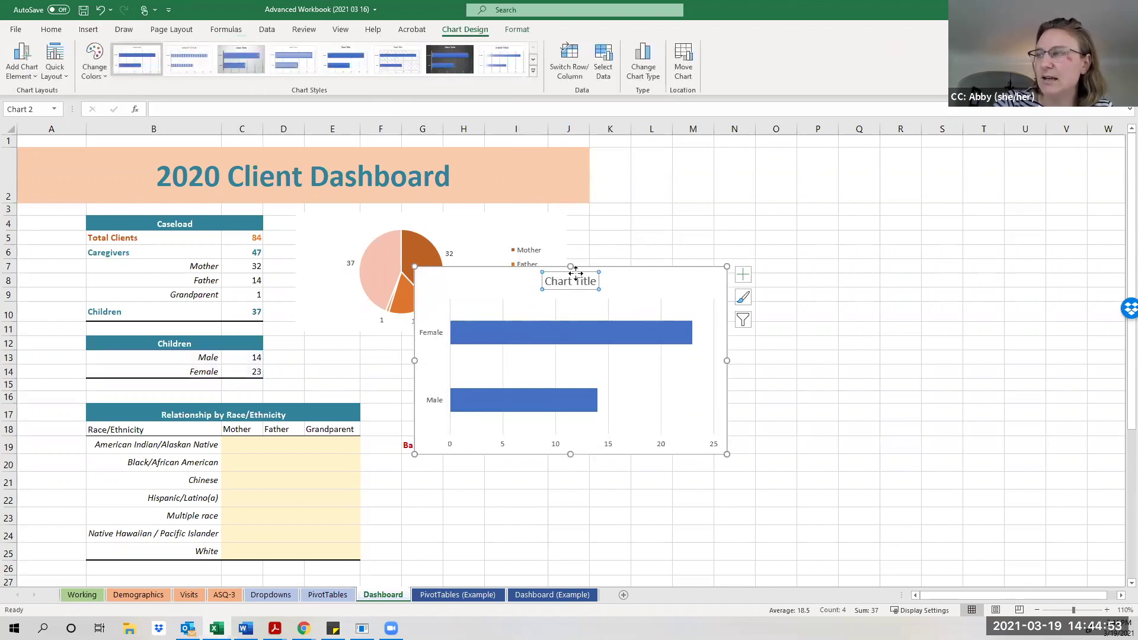
right_click(578, 279)
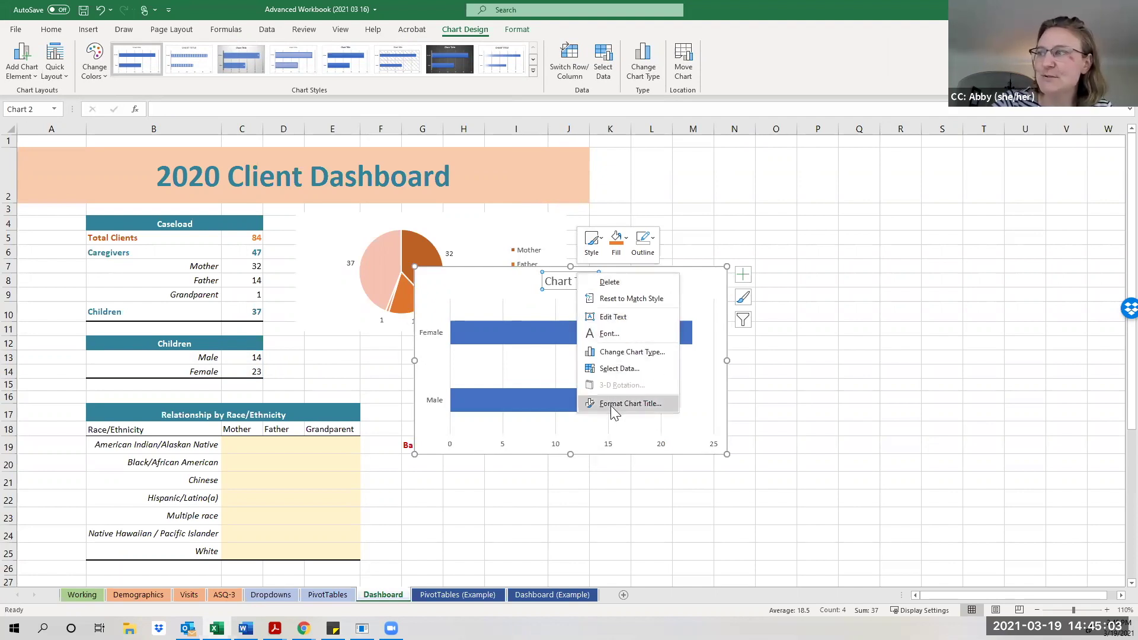
left_click(584, 283)
Shorten the bar chart and move it just below the pie chart.
left_click_drag(569, 269, 555, 324)
left_click_drag(566, 454, 571, 395)
left_click_drag(557, 330, 416, 330)
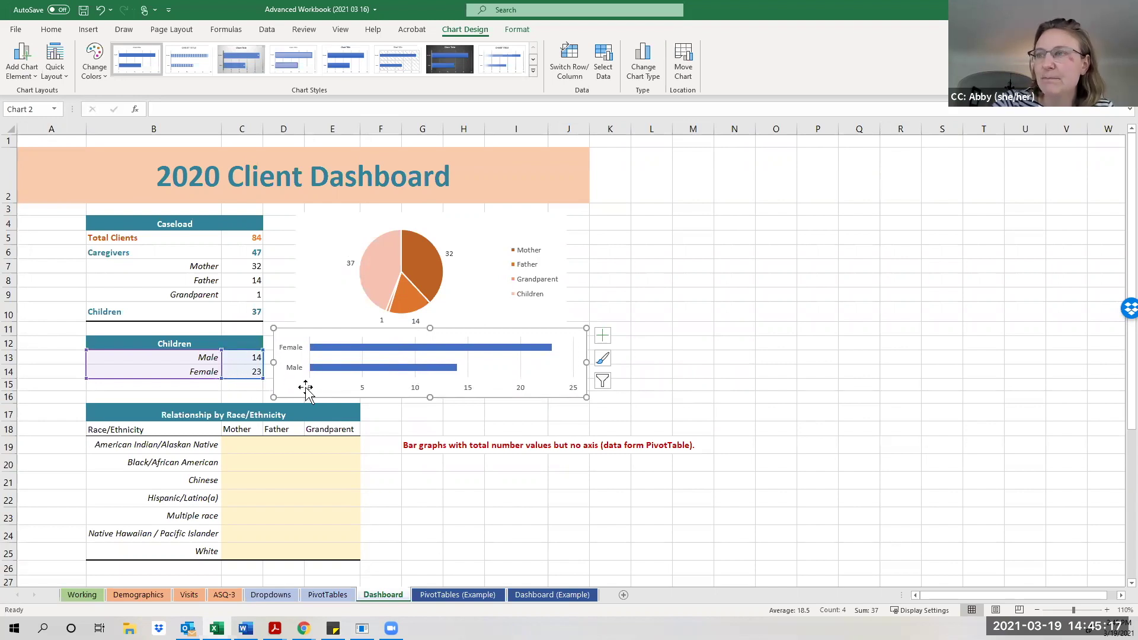
left_click_drag(430, 328, 429, 335)
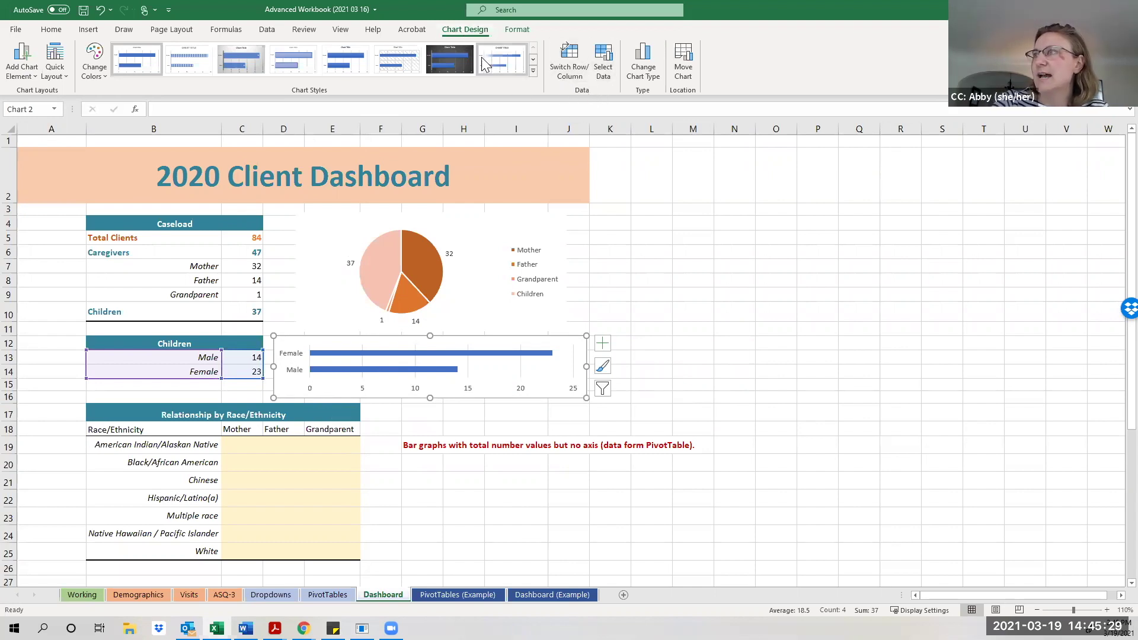
In Select Data, switch row/column so Male and Female are separate series, then move Male below Female.
left_click(603, 71)
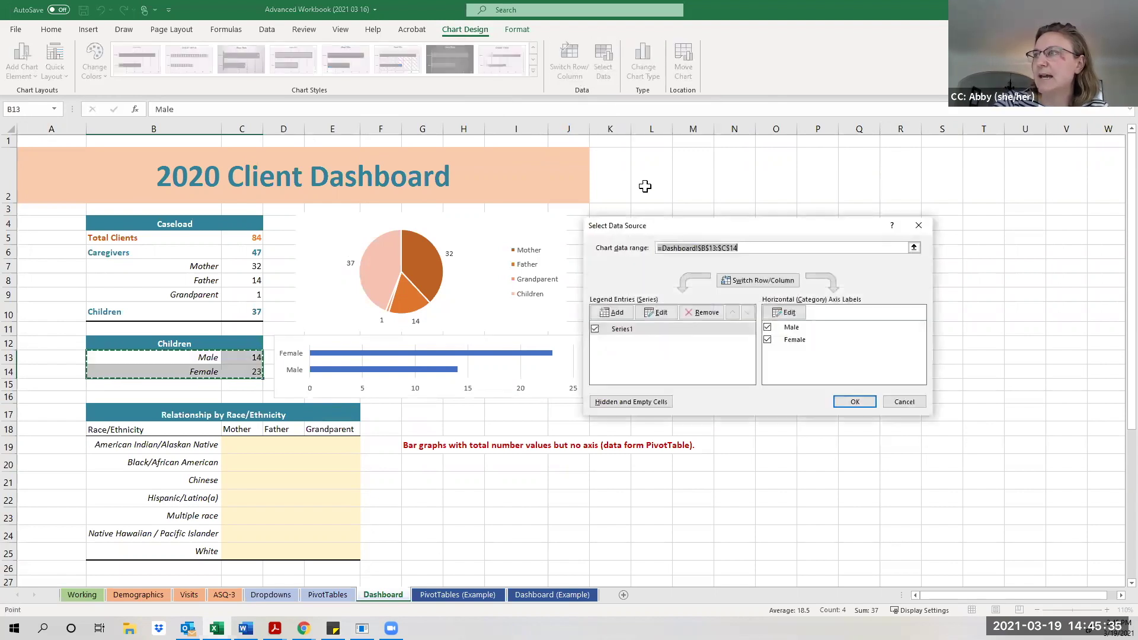
left_click_drag(660, 220, 661, 148)
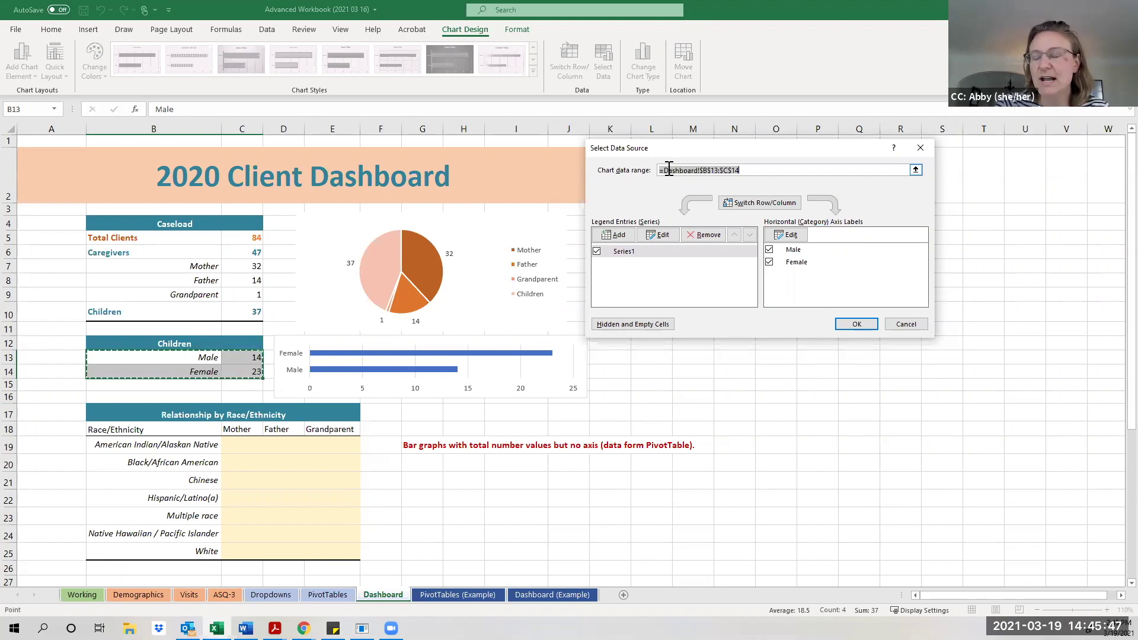
left_click(770, 262)
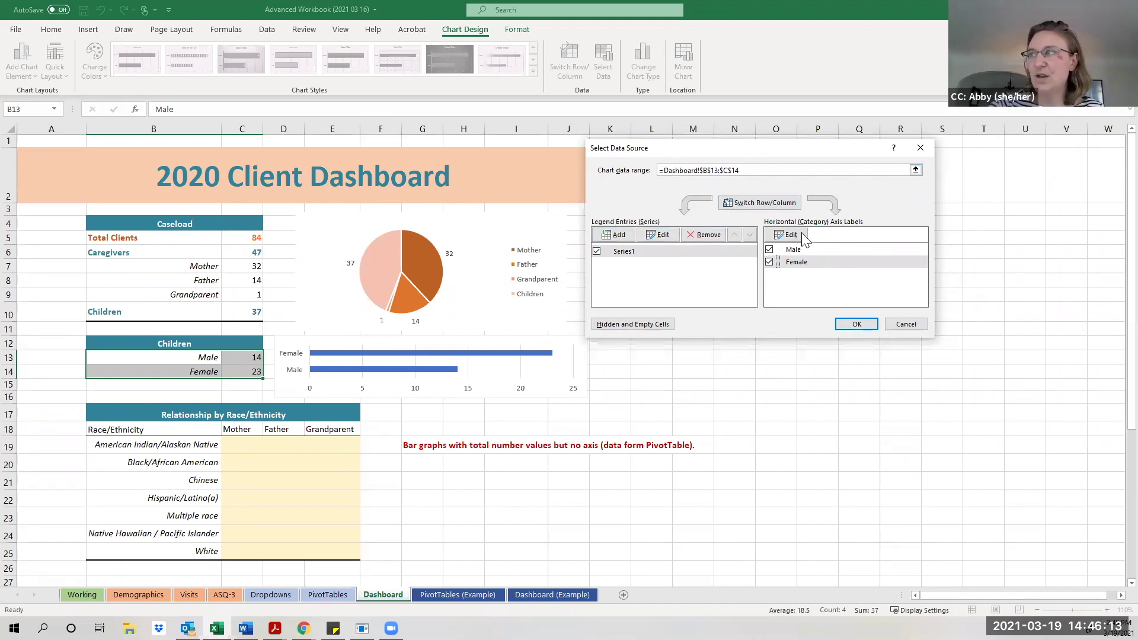
left_click(750, 205)
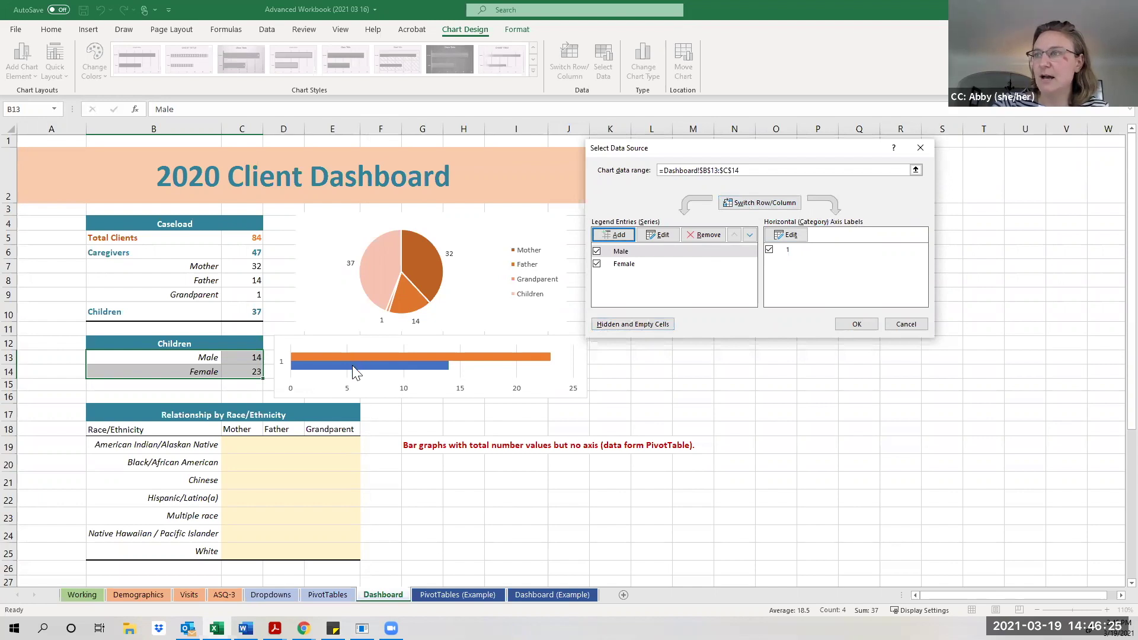
left_click(639, 254)
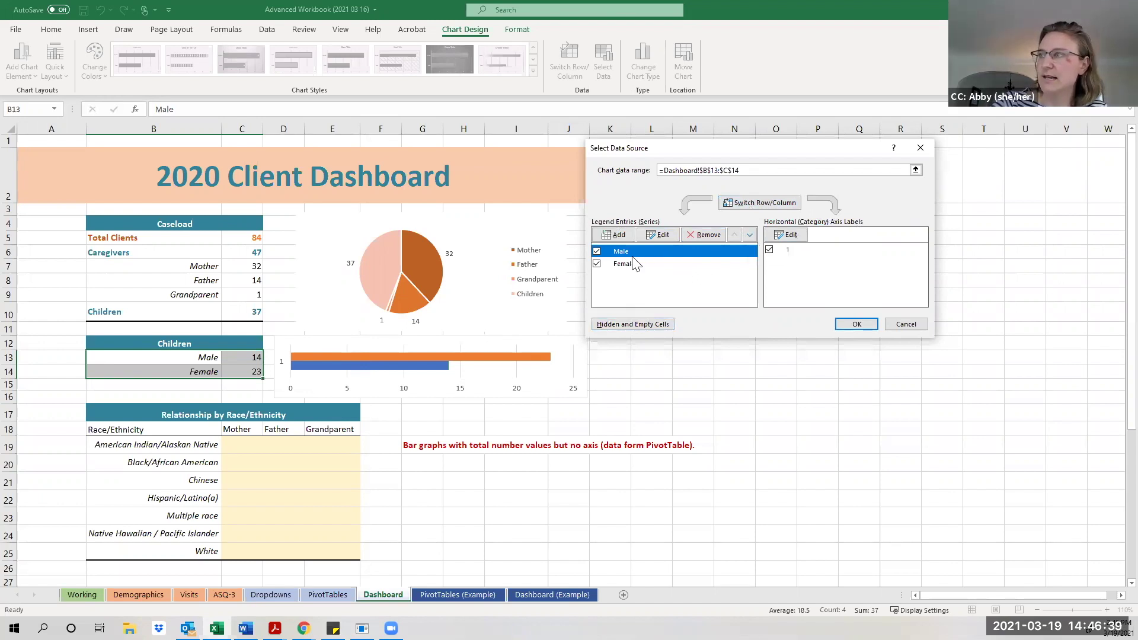
left_click(750, 236)
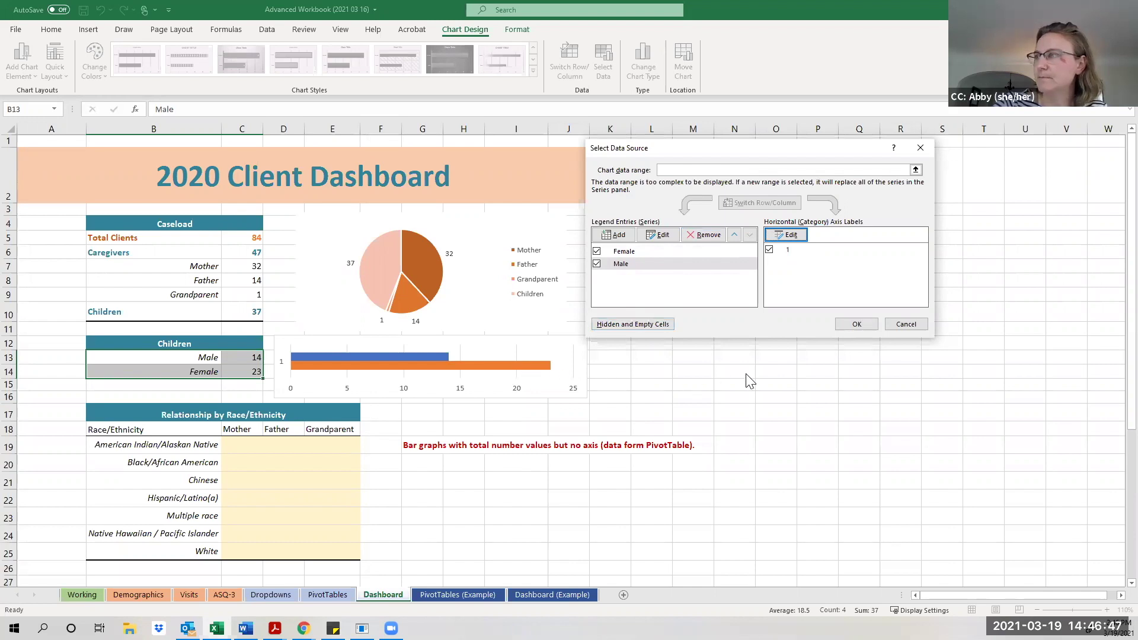
left_click(854, 325)
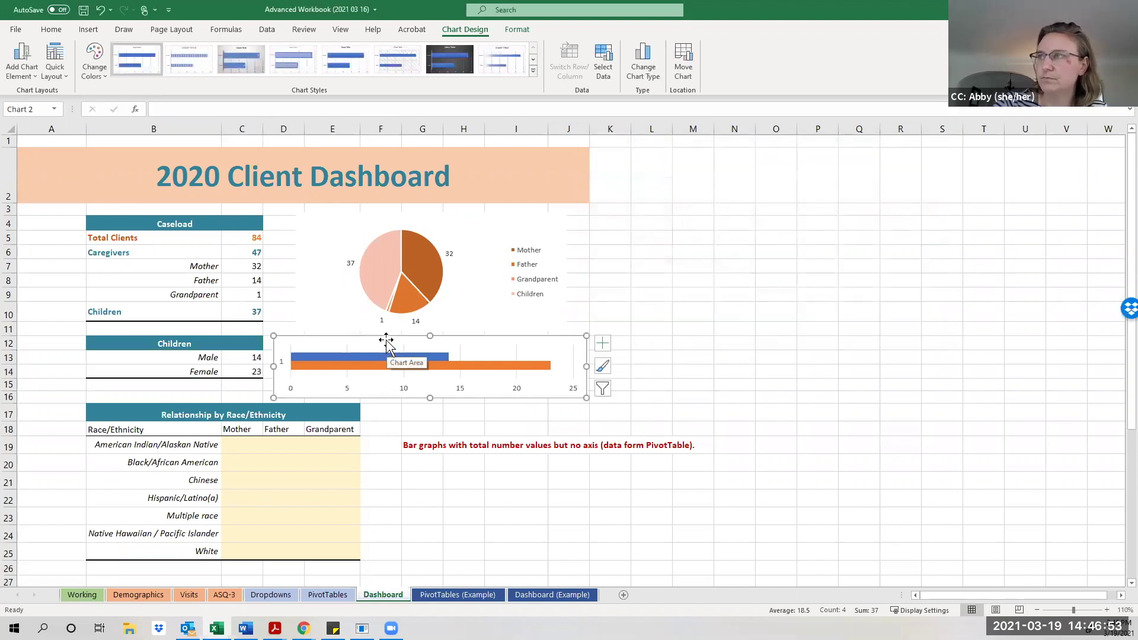
Delete the bar chart's vertical axis and apply the orange monochromatic colour palette.
left_click(283, 364)
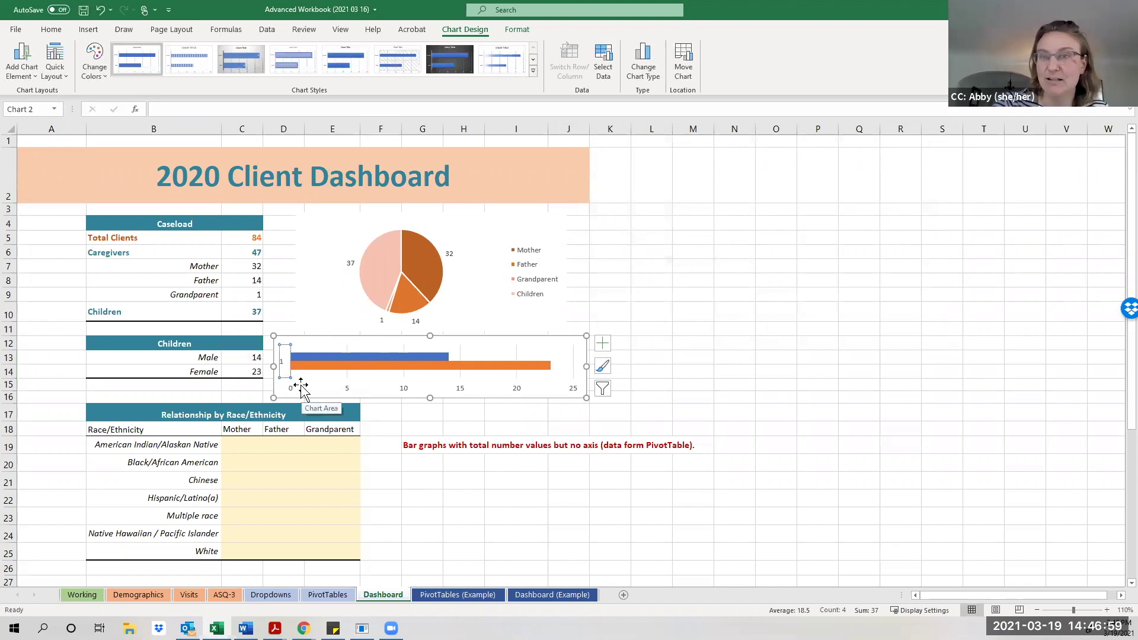
key("Delete")
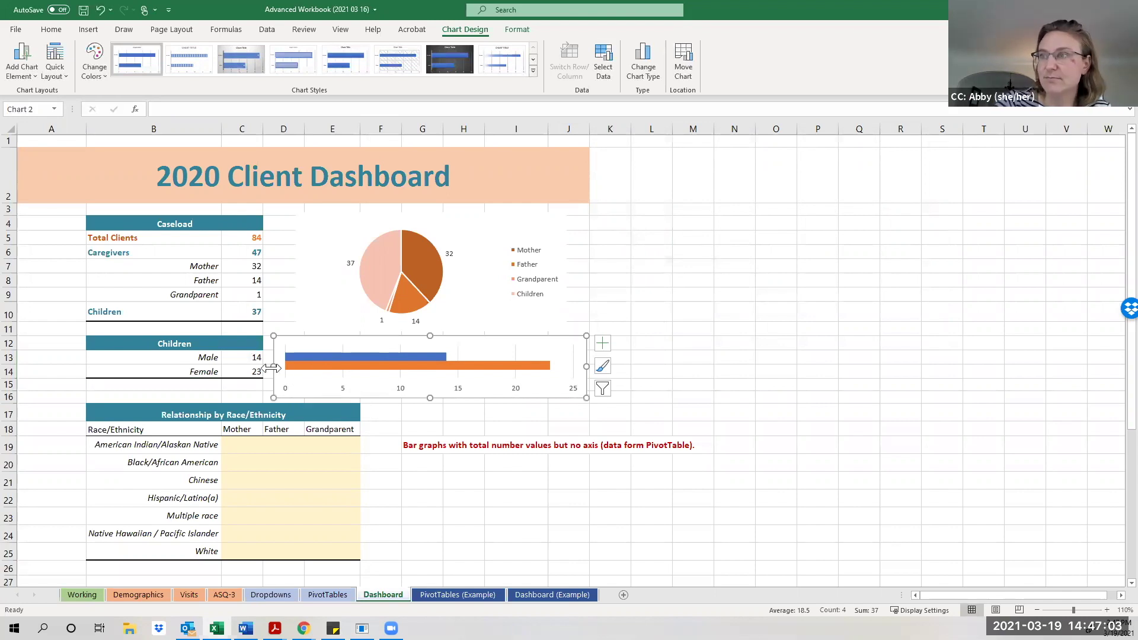
left_click_drag(273, 367, 269, 367)
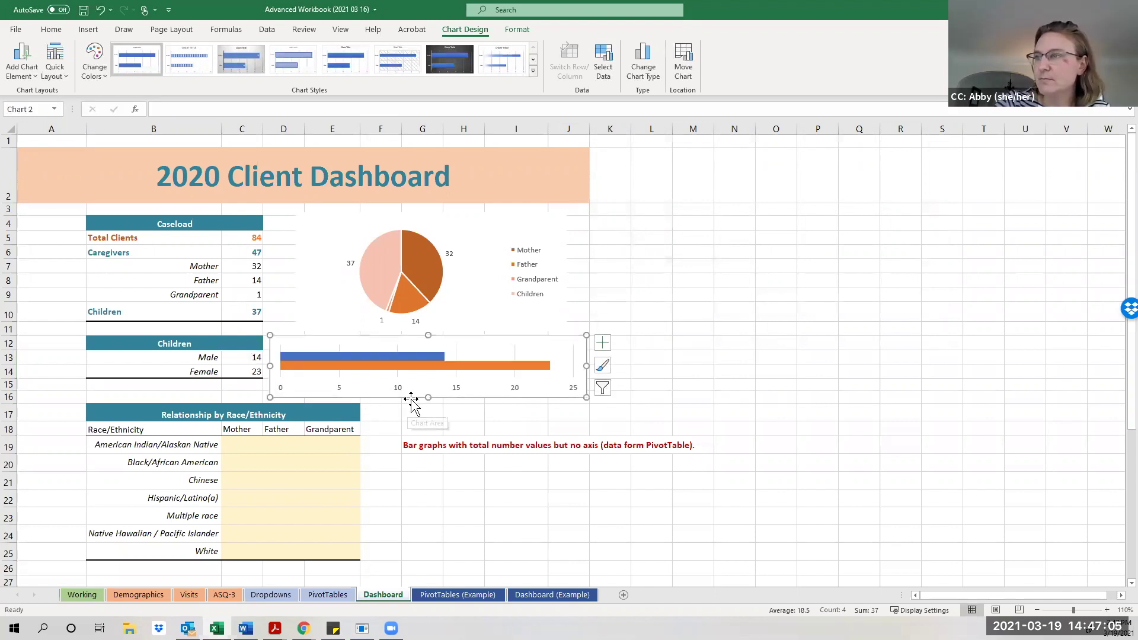
left_click(426, 358)
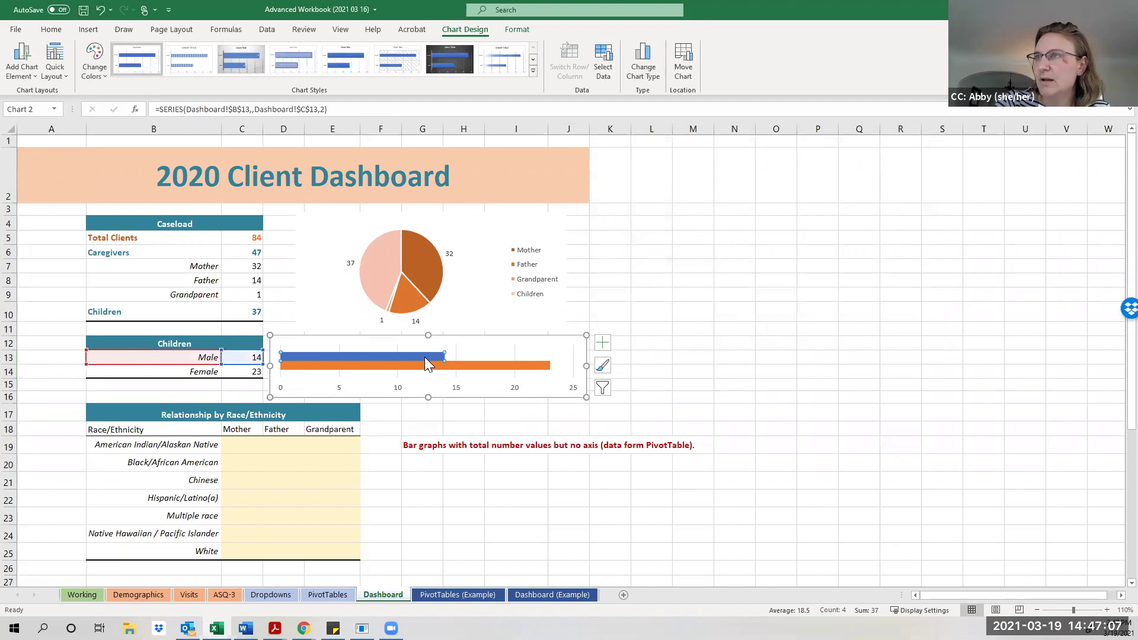
left_click(99, 73)
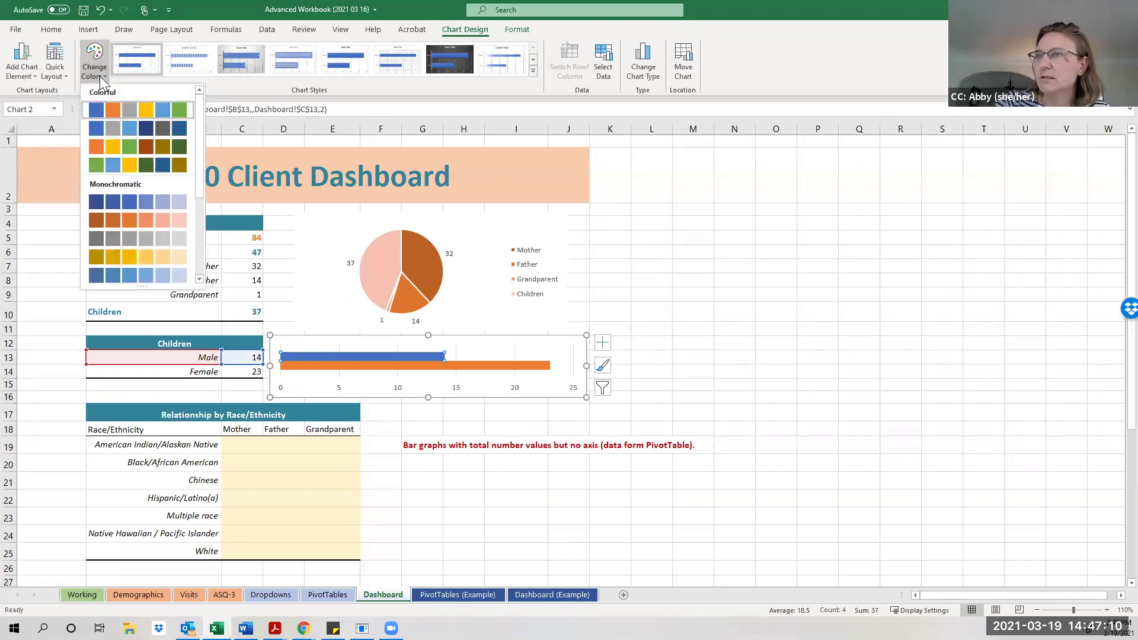
left_click(149, 218)
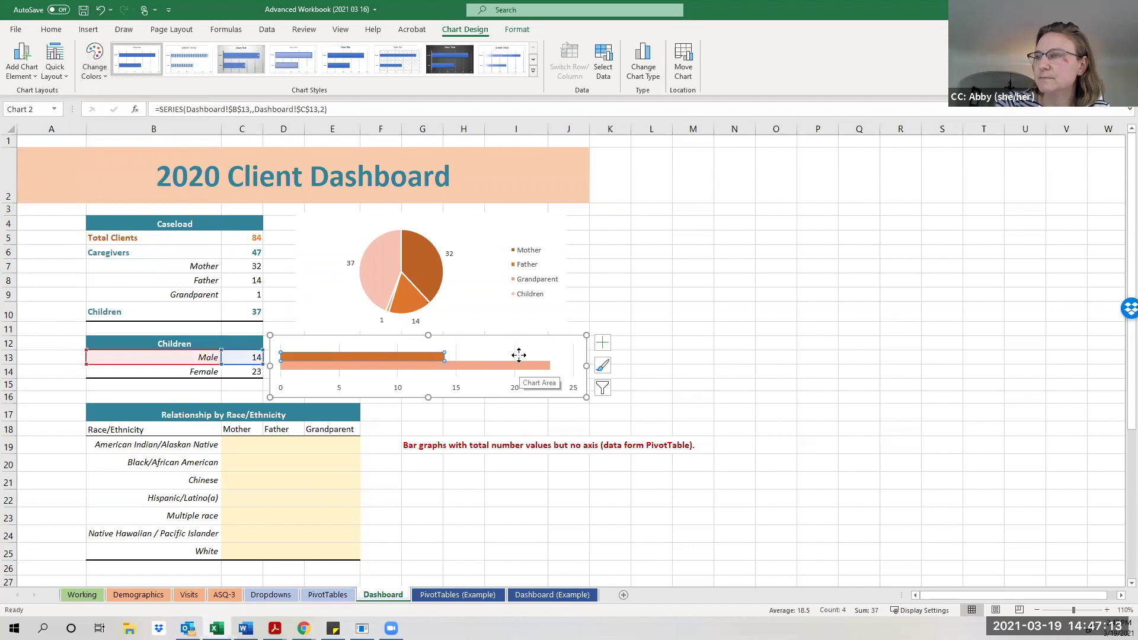
Check the chart elements and open Format Plot Area, ending with the Female series selected.
left_click(491, 359)
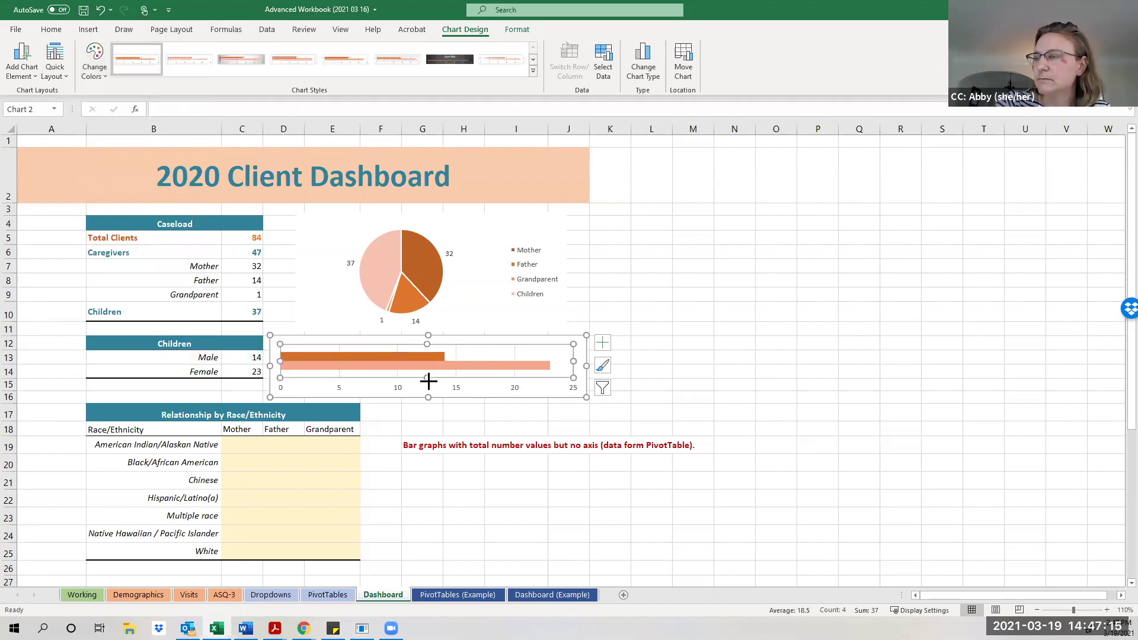
left_click(602, 344)
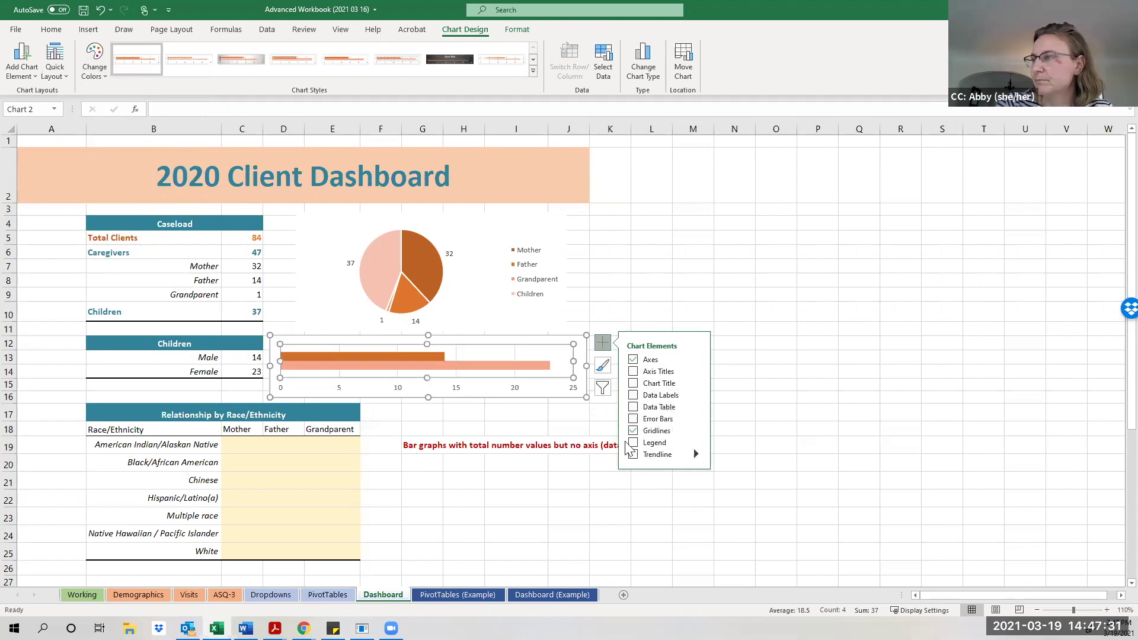
right_click(560, 369)
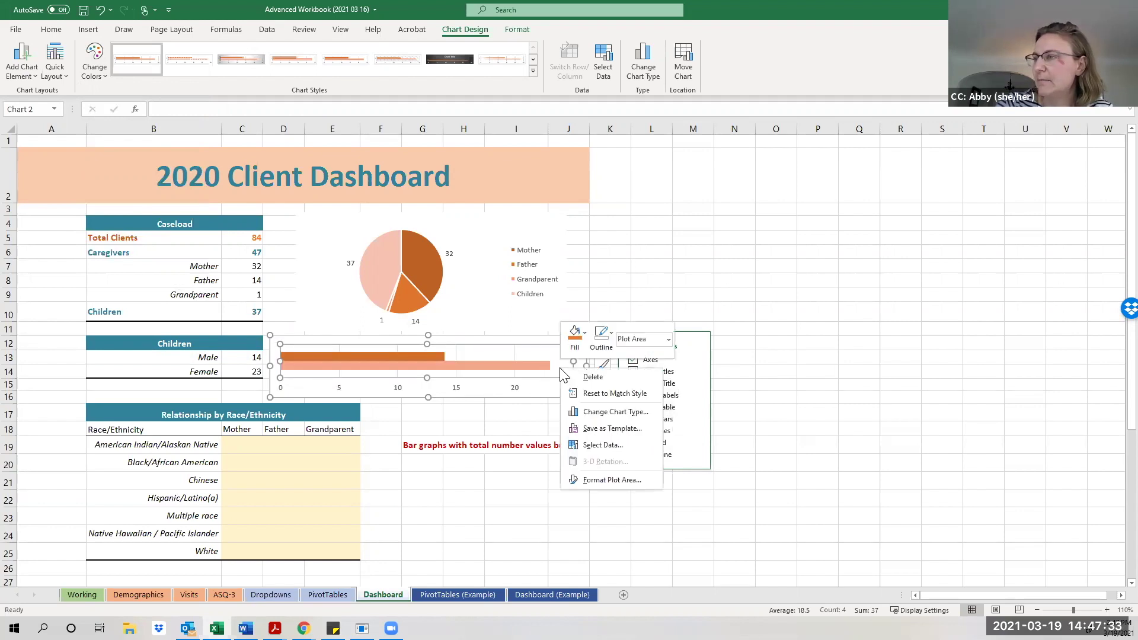
left_click(602, 479)
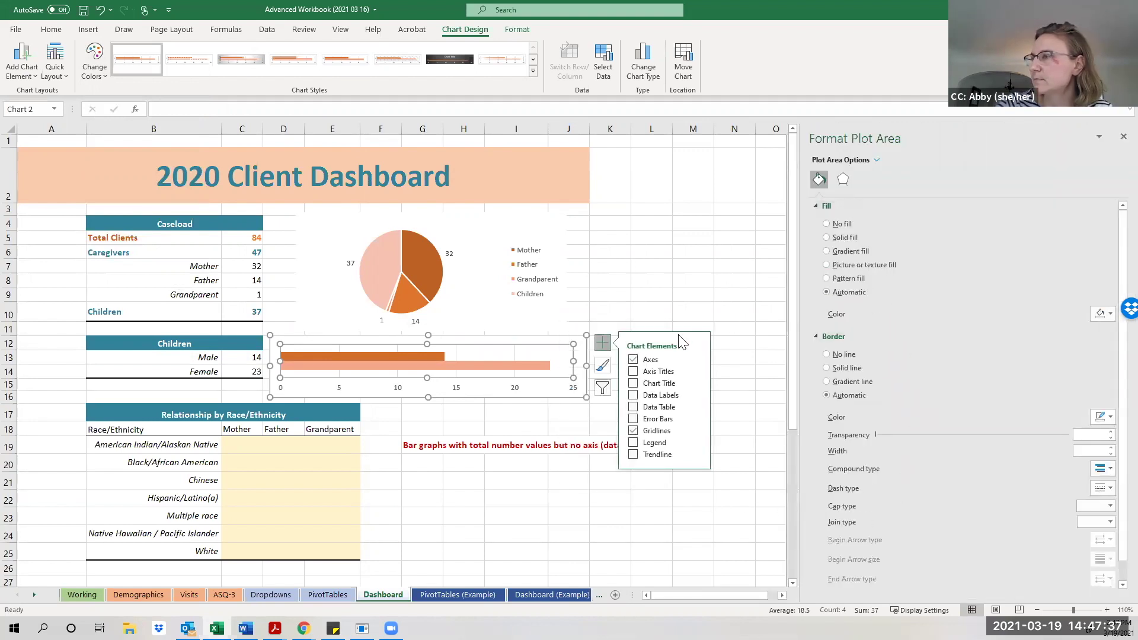
left_click(530, 365)
left_click(477, 360)
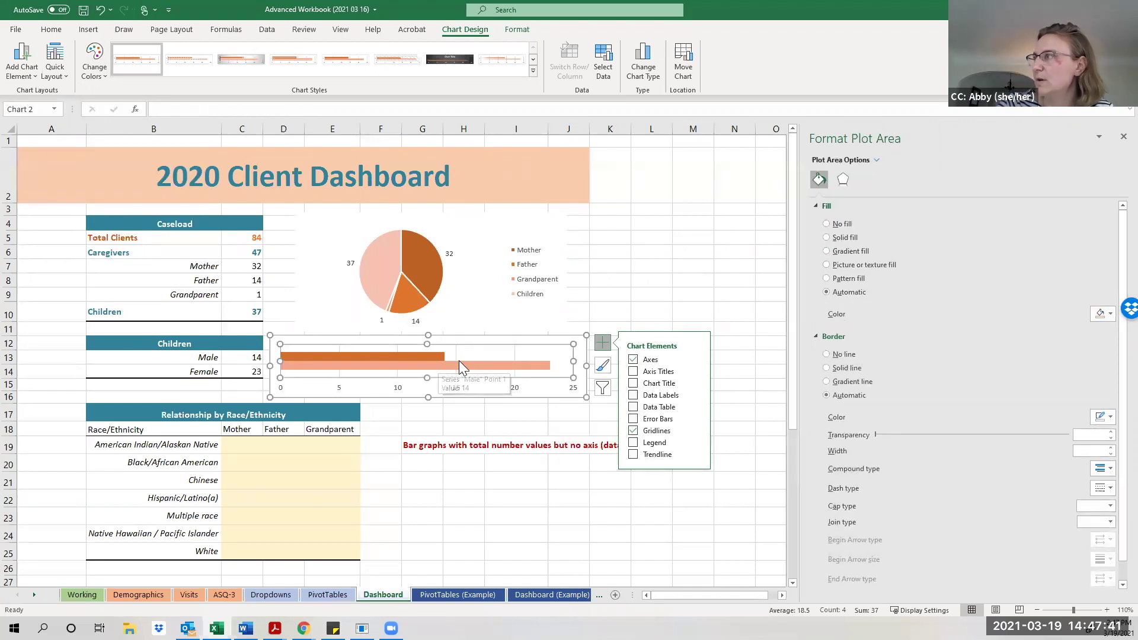
left_click(460, 362)
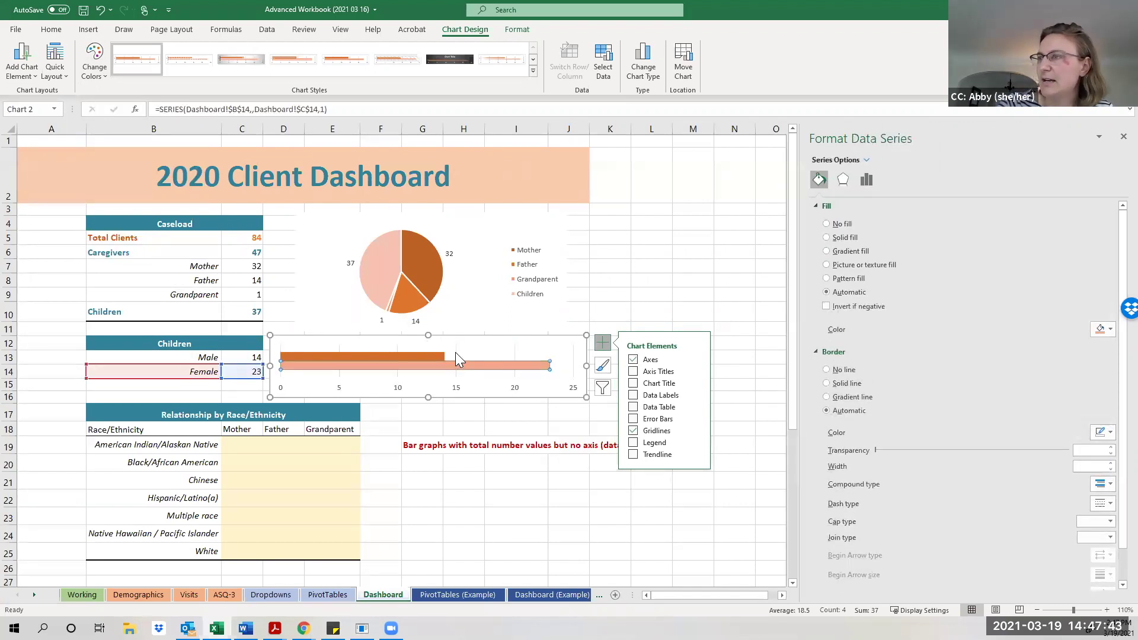
left_click(455, 353)
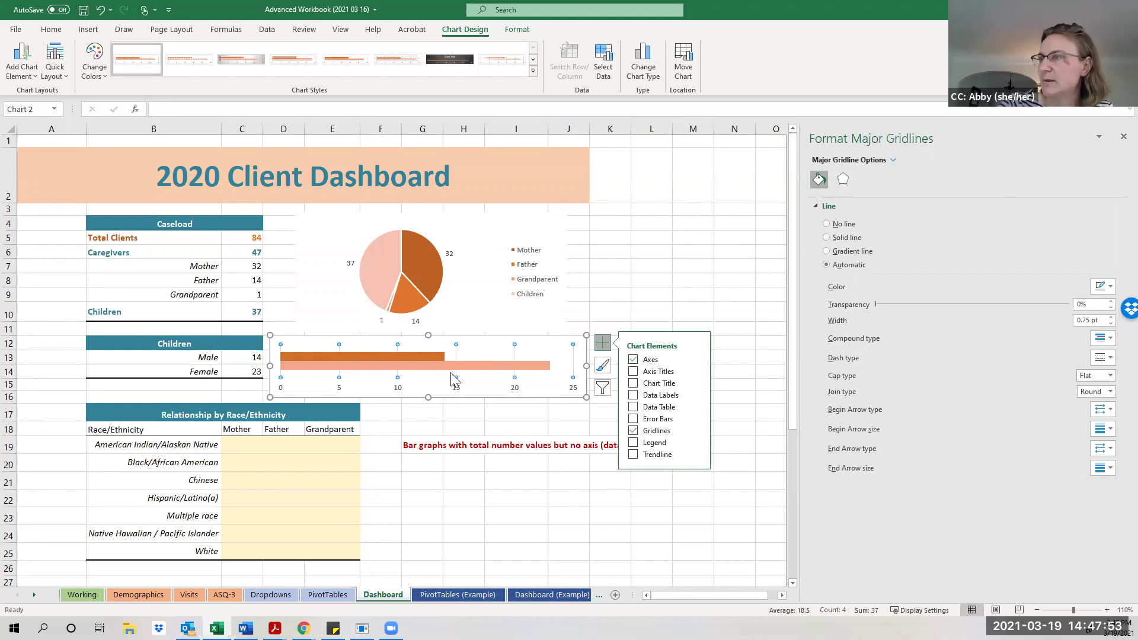
left_click(423, 366)
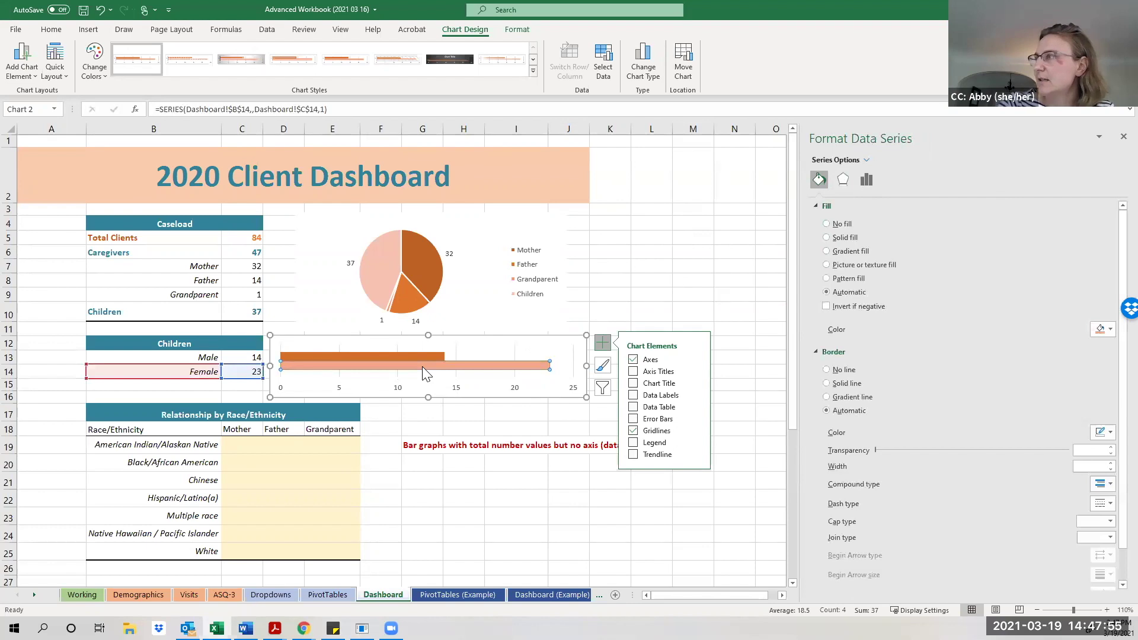
Set the gender bars' Series Overlap to -33% to separate them.
left_click(867, 181)
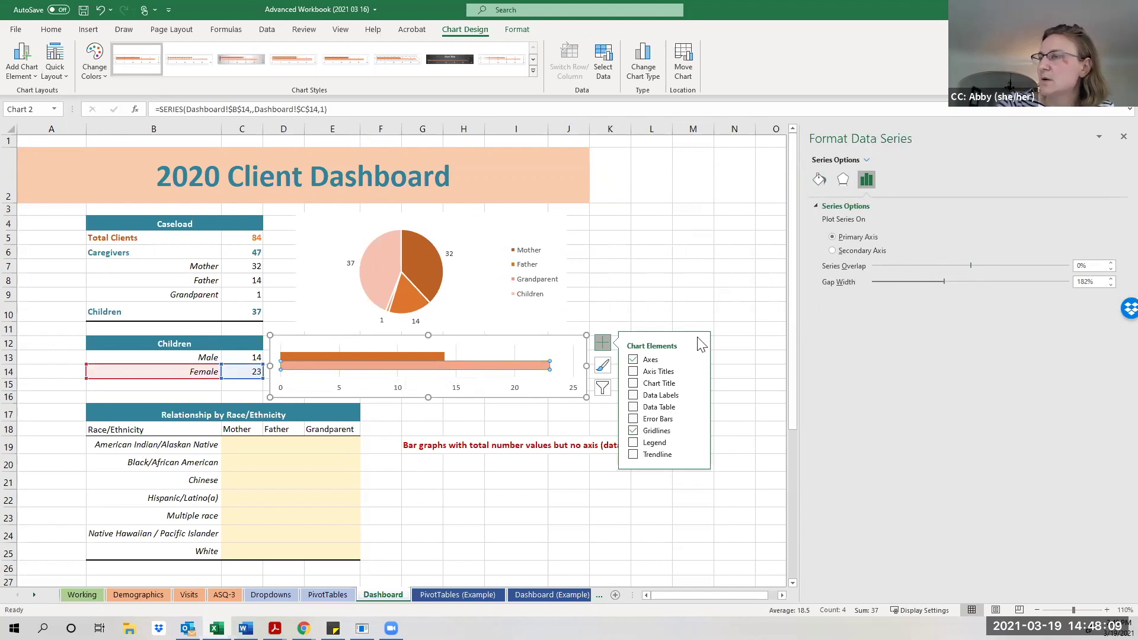
left_click_drag(971, 263, 951, 266)
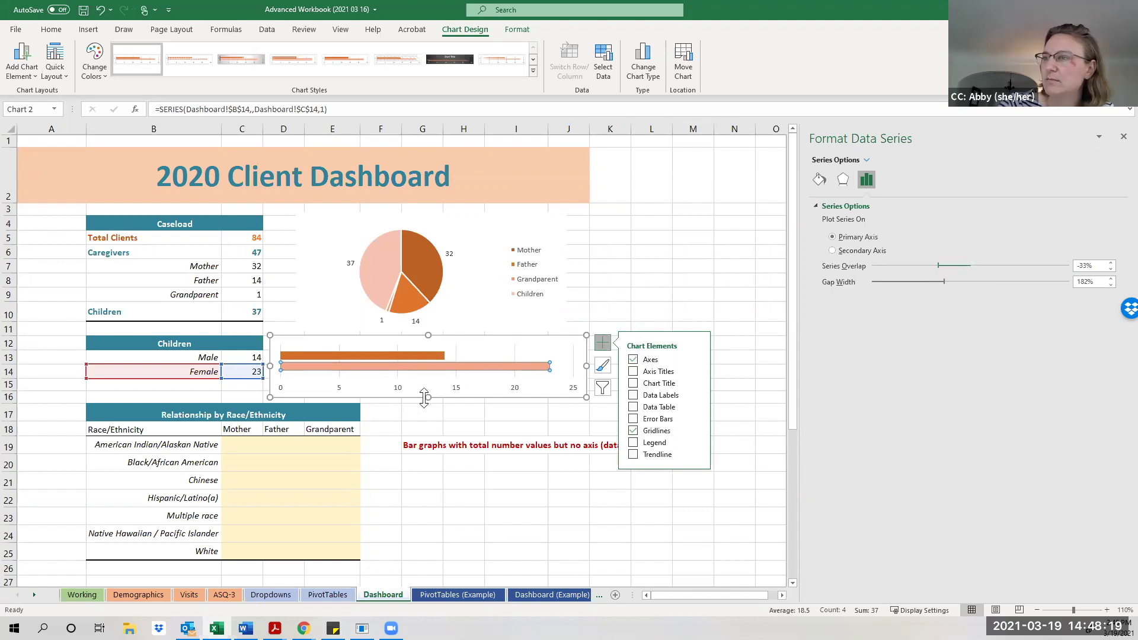
left_click_drag(375, 341, 370, 347)
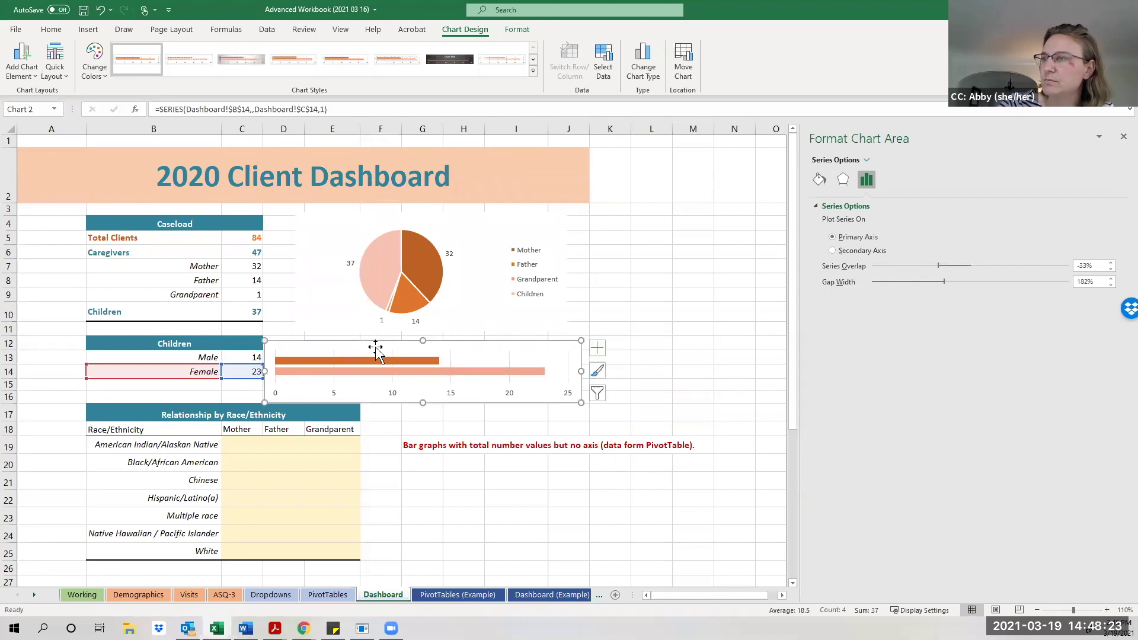
Give the bar chart No Outline and No Fill, placing it beside the Children table.
left_click(515, 29)
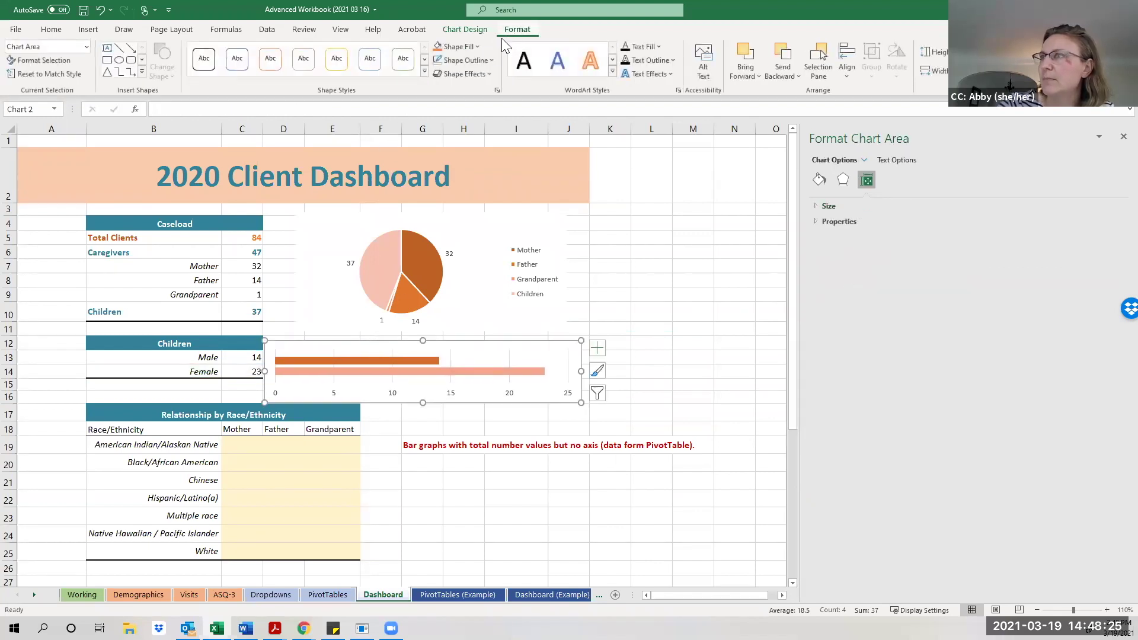
left_click(488, 62)
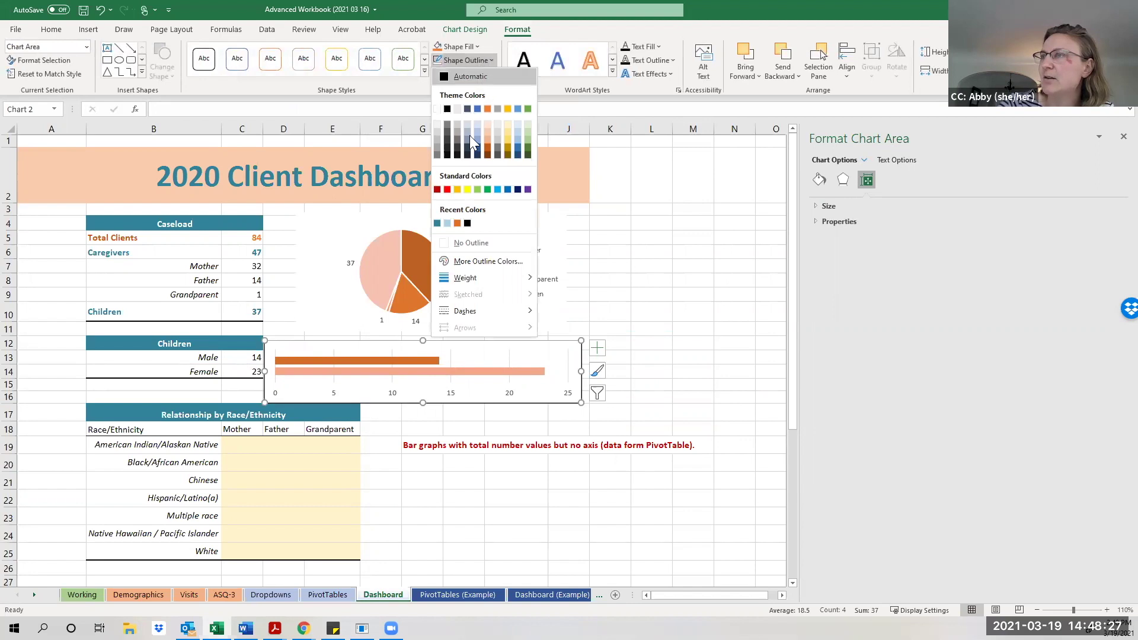
left_click(464, 242)
left_click(477, 47)
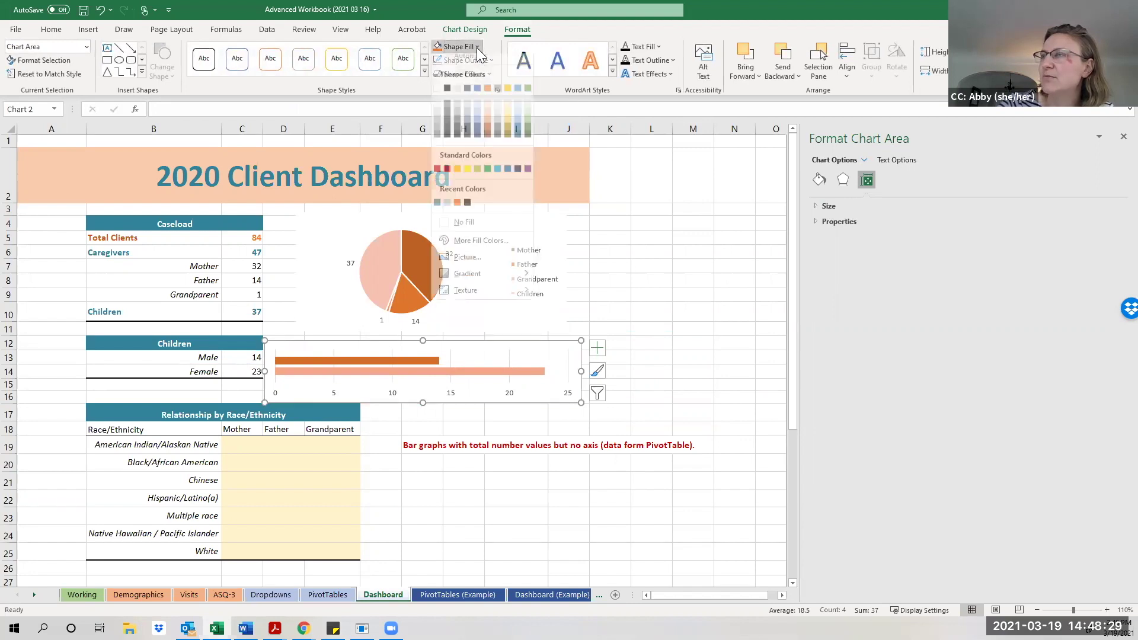
left_click(457, 232)
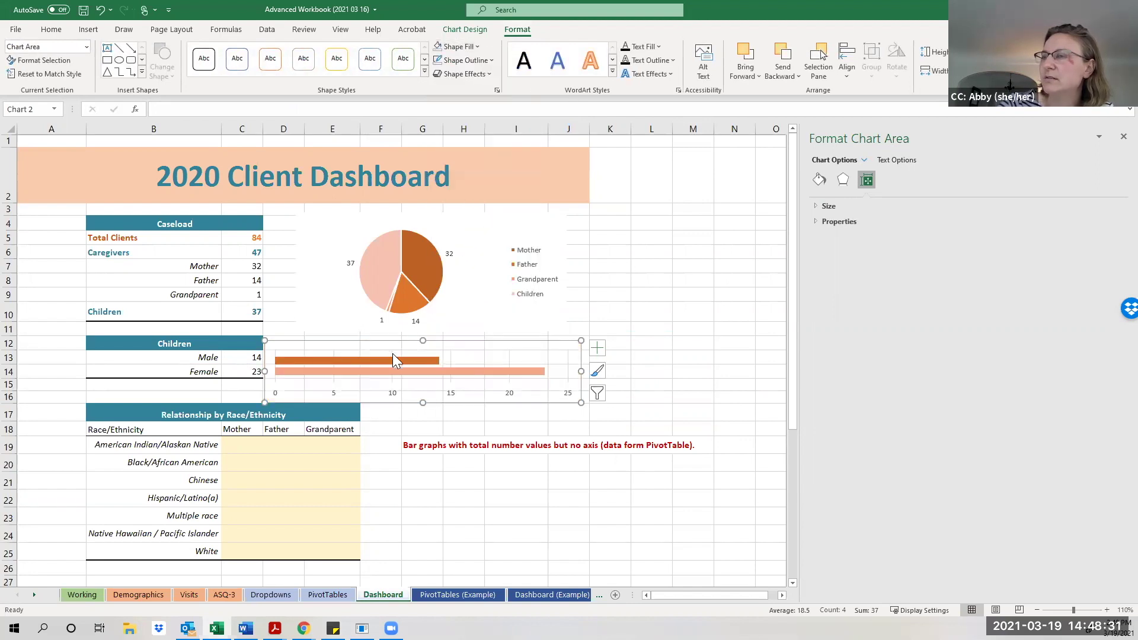
left_click_drag(389, 345, 381, 343)
left_click(655, 338)
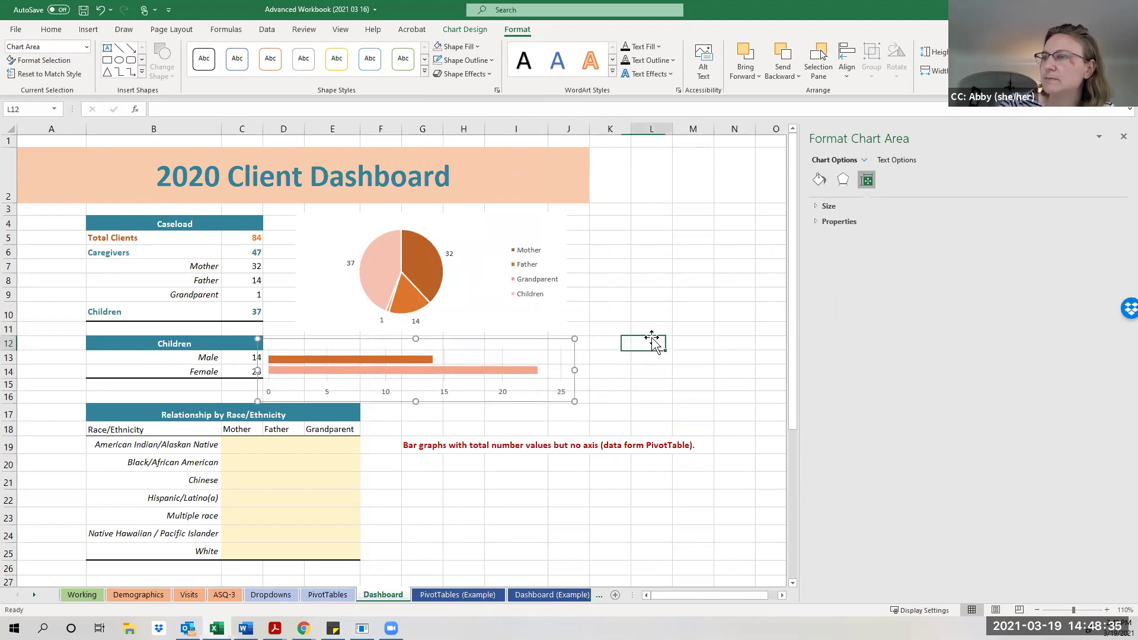
Inspect the race labels B19:B25 and Mother/Father/Grandparent headers C18:E18, then go to PivotTables.
scroll(655, 426, "down", 2)
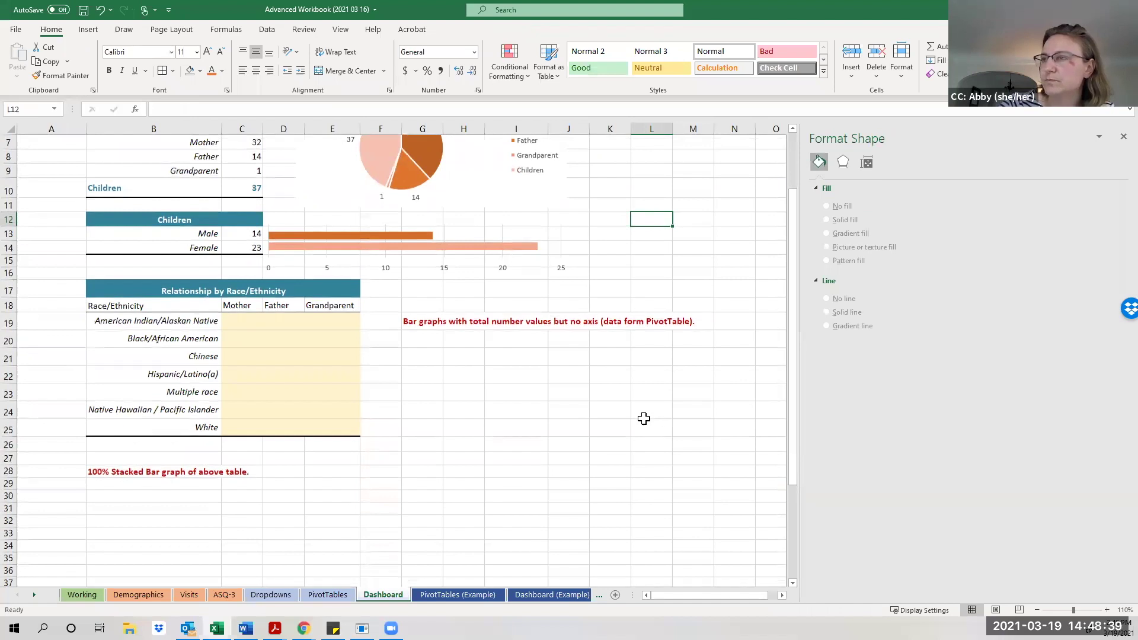
scroll(484, 455, "up", 1)
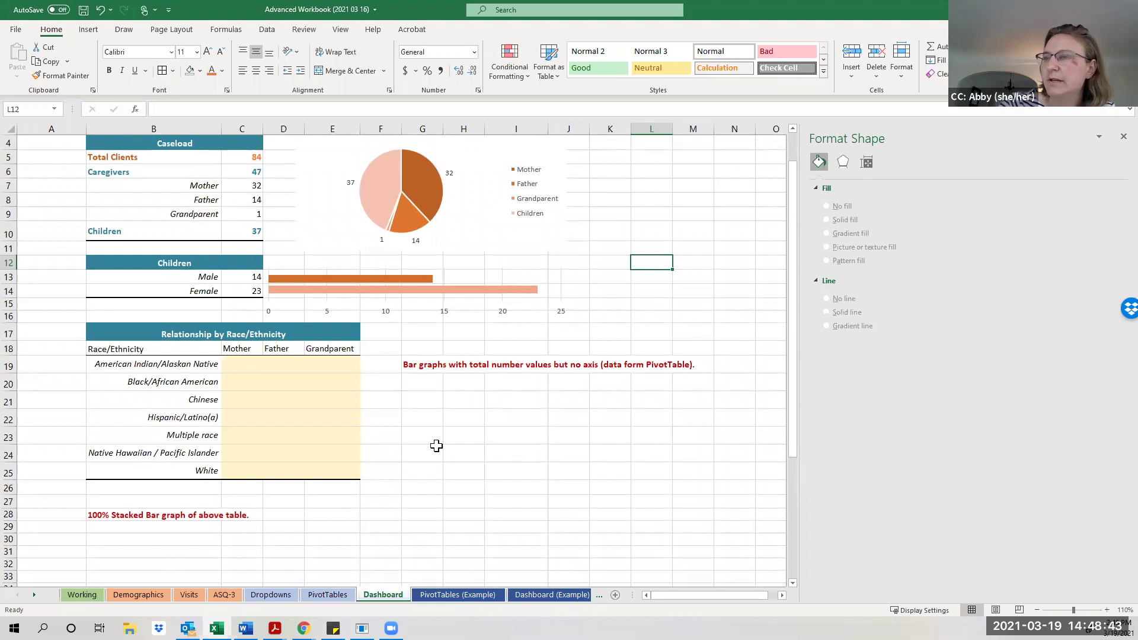
left_click(277, 402)
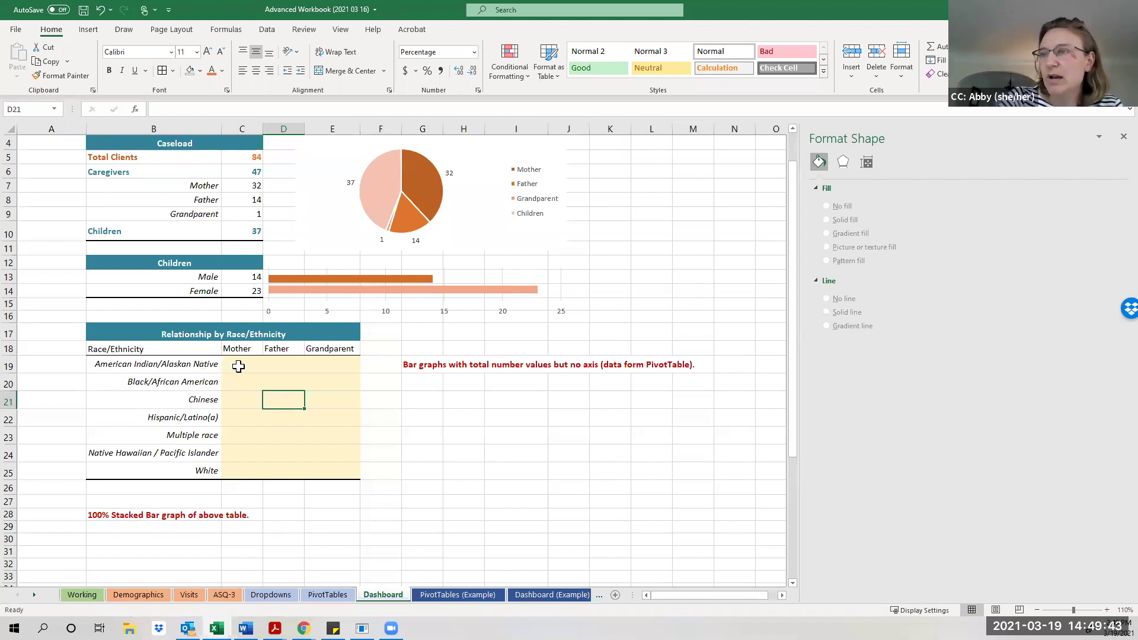
left_click(238, 367)
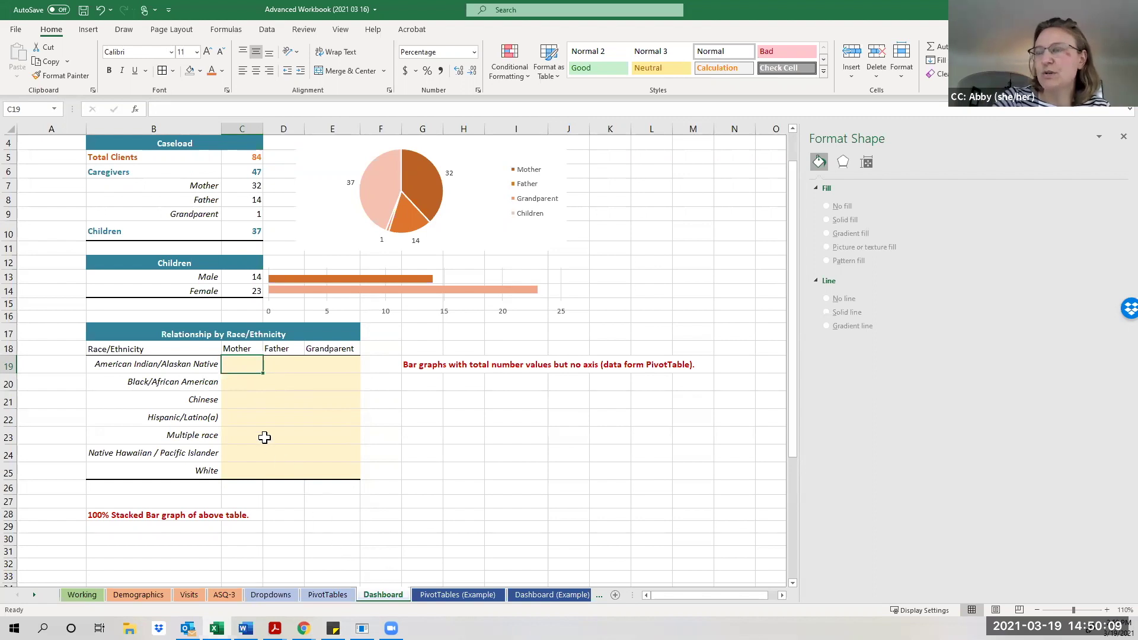
left_click(243, 349)
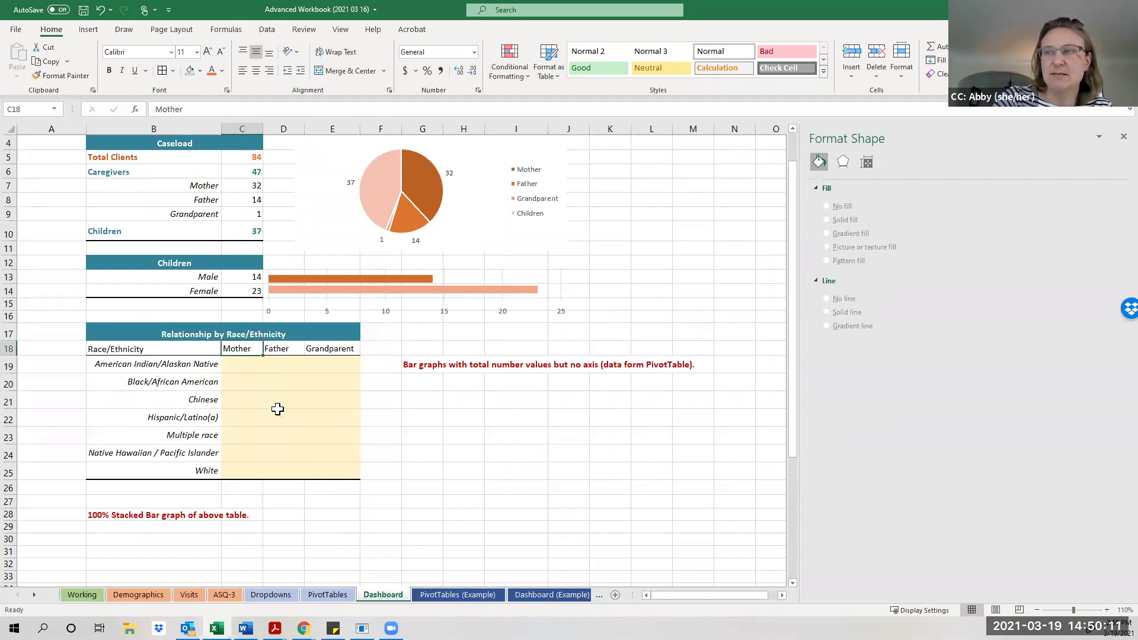
left_click_drag(186, 364, 189, 471)
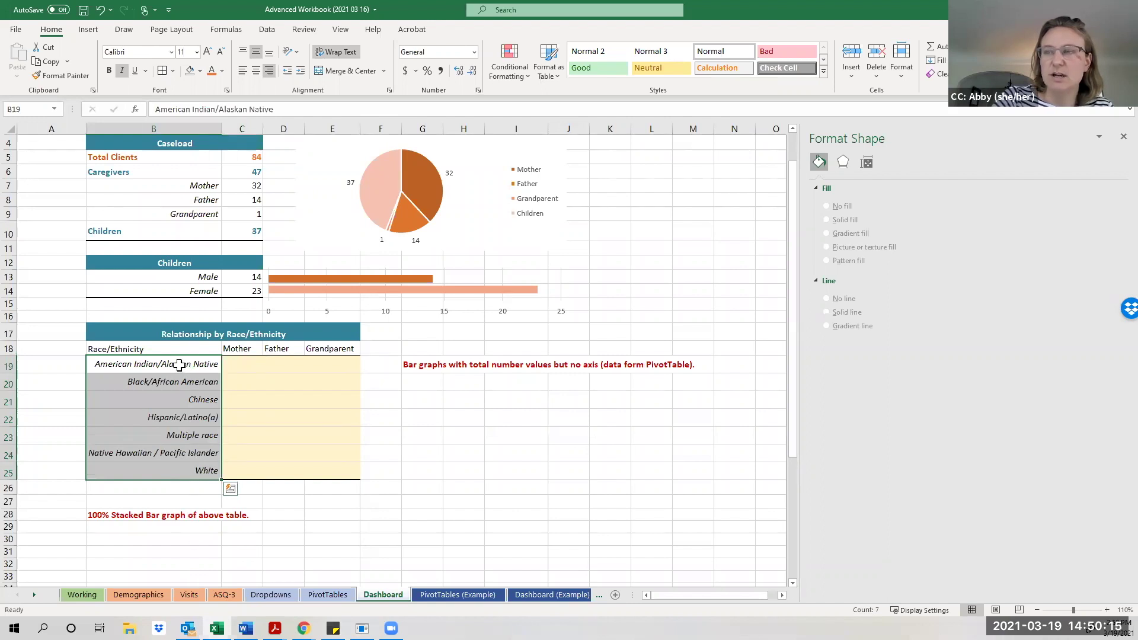
left_click_drag(240, 354, 332, 350)
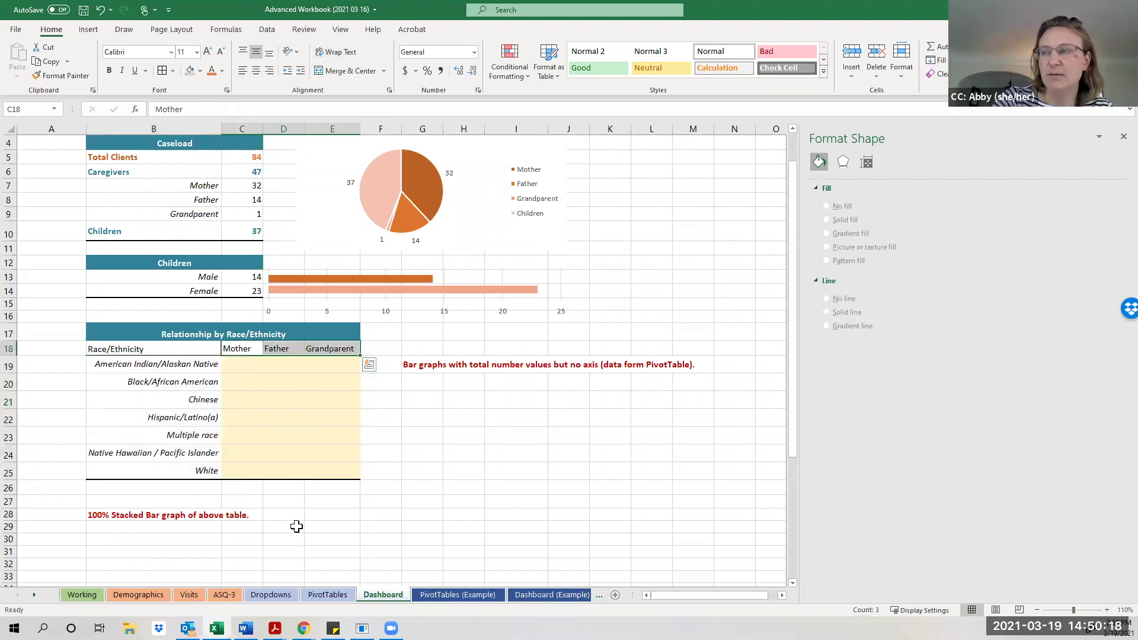
left_click(328, 595)
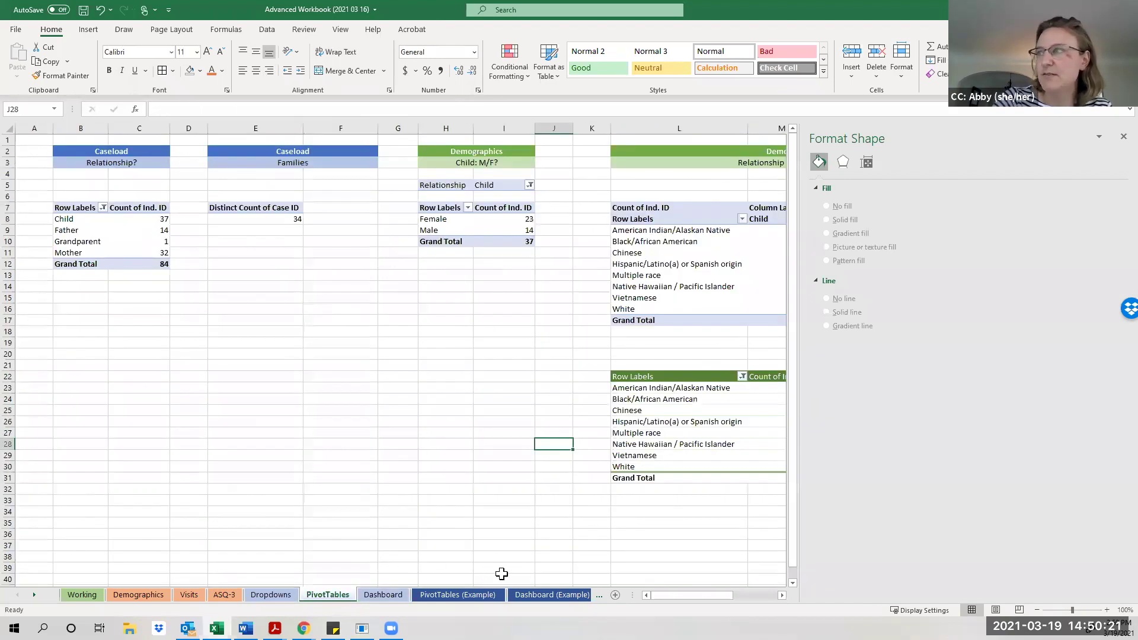
left_click_drag(670, 595, 715, 595)
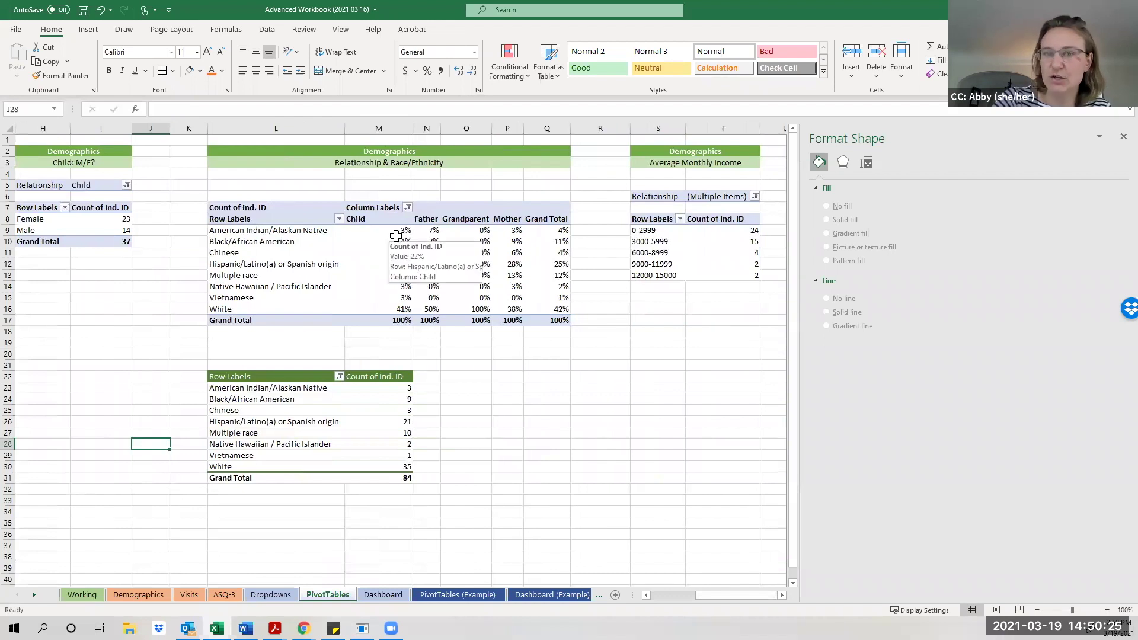
mouse_move(395, 231)
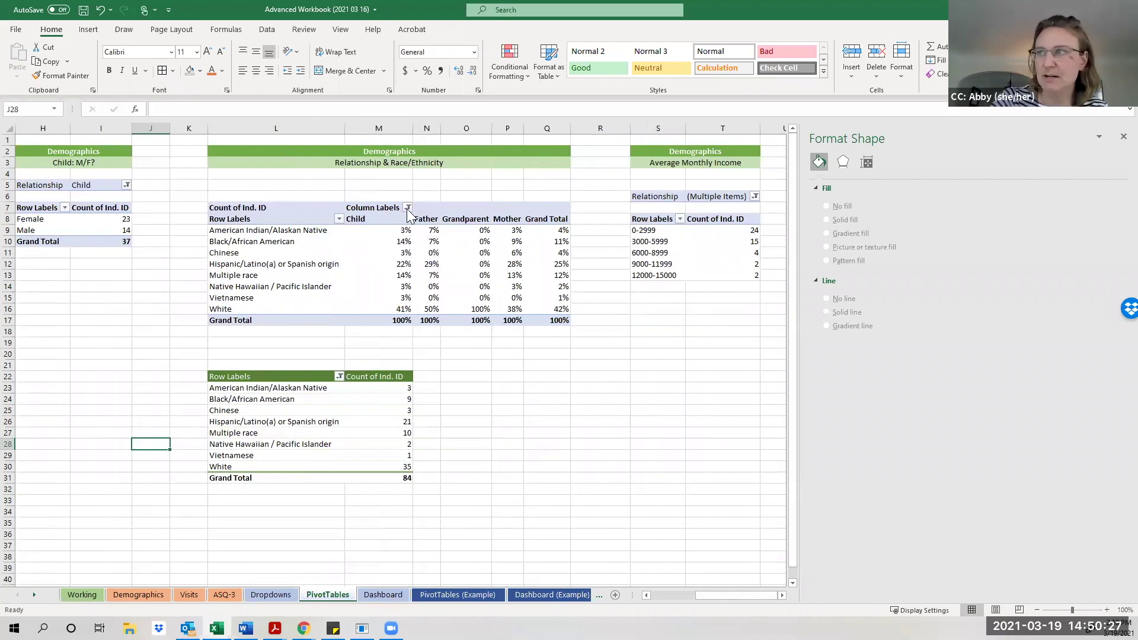
left_click(408, 207)
left_click(290, 345)
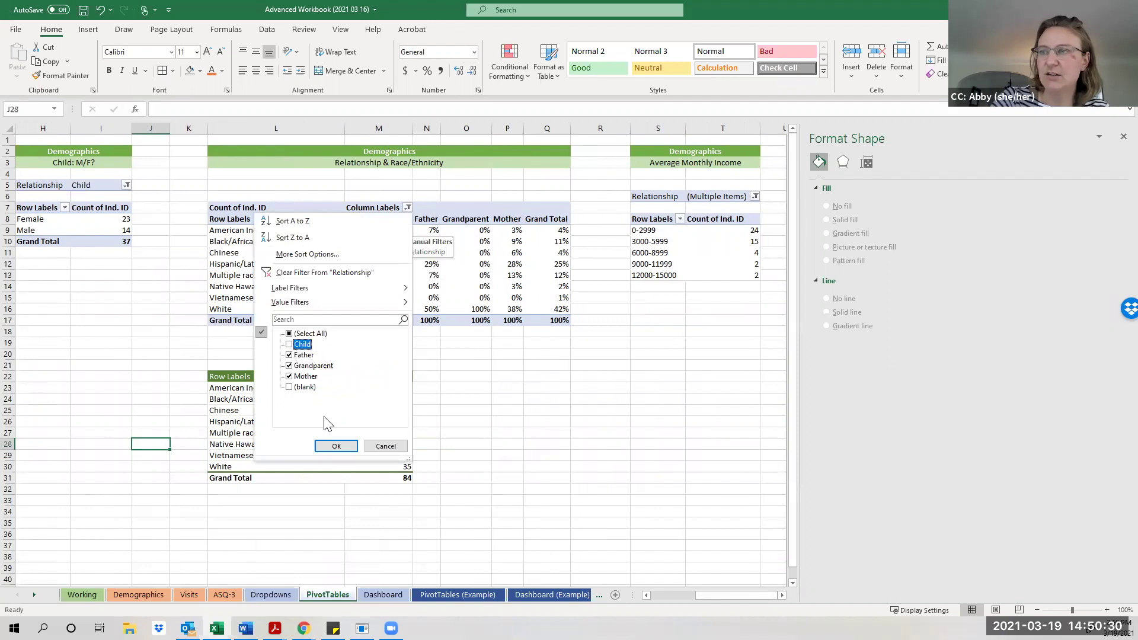
left_click(336, 447)
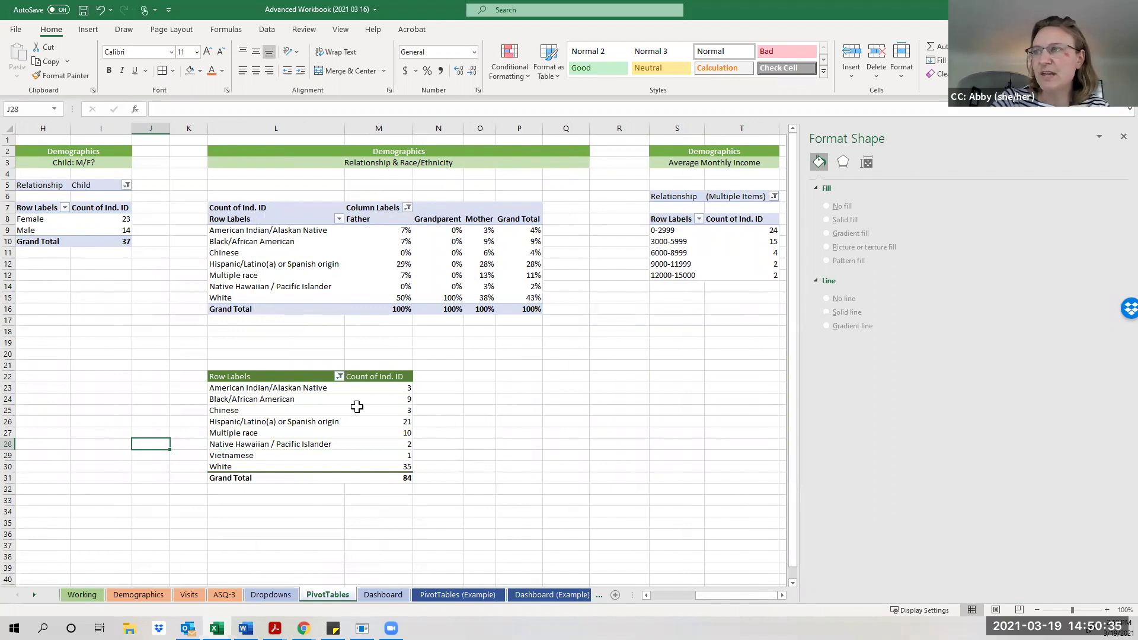
mouse_move(384, 298)
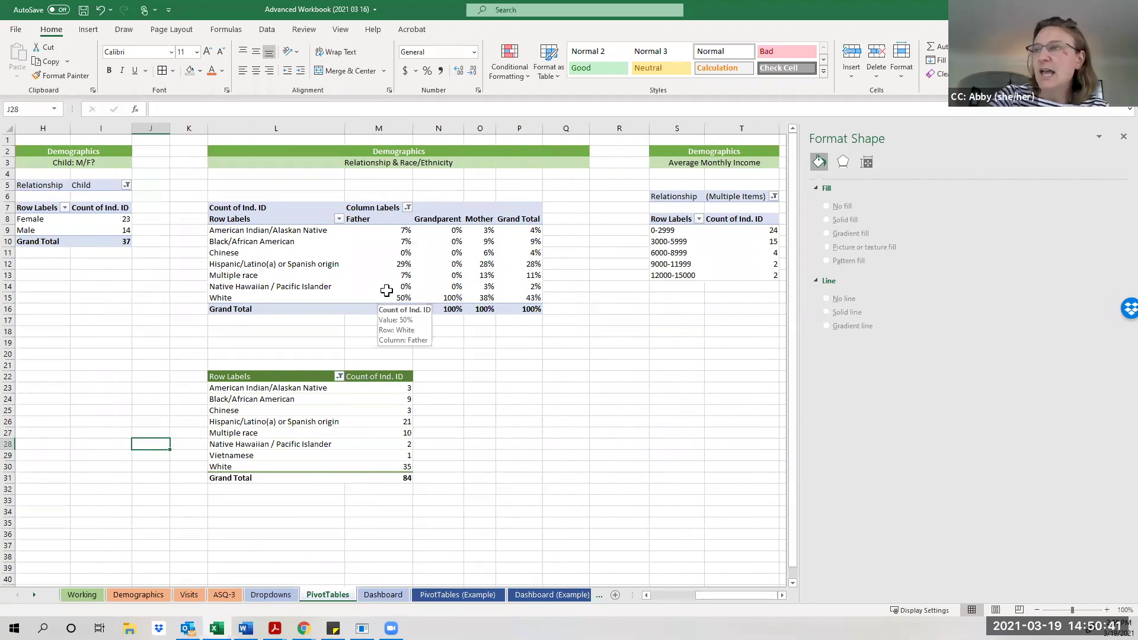
mouse_move(418, 231)
mouse_move(475, 225)
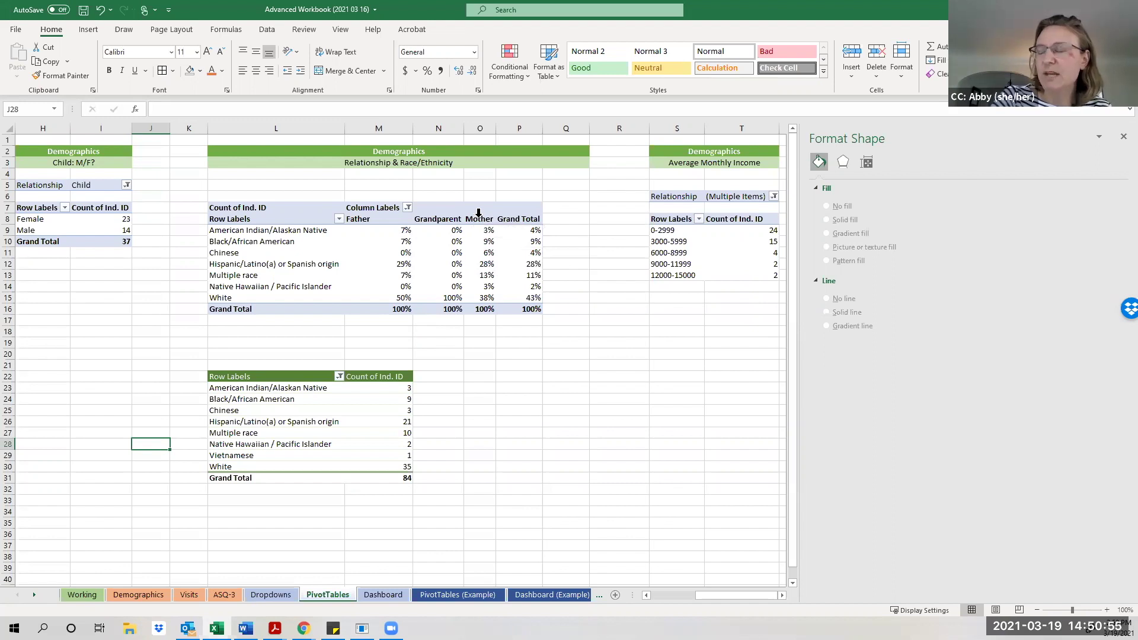
Drag the Mother column ahead of Father in the relationship pivot table.
left_click(479, 212)
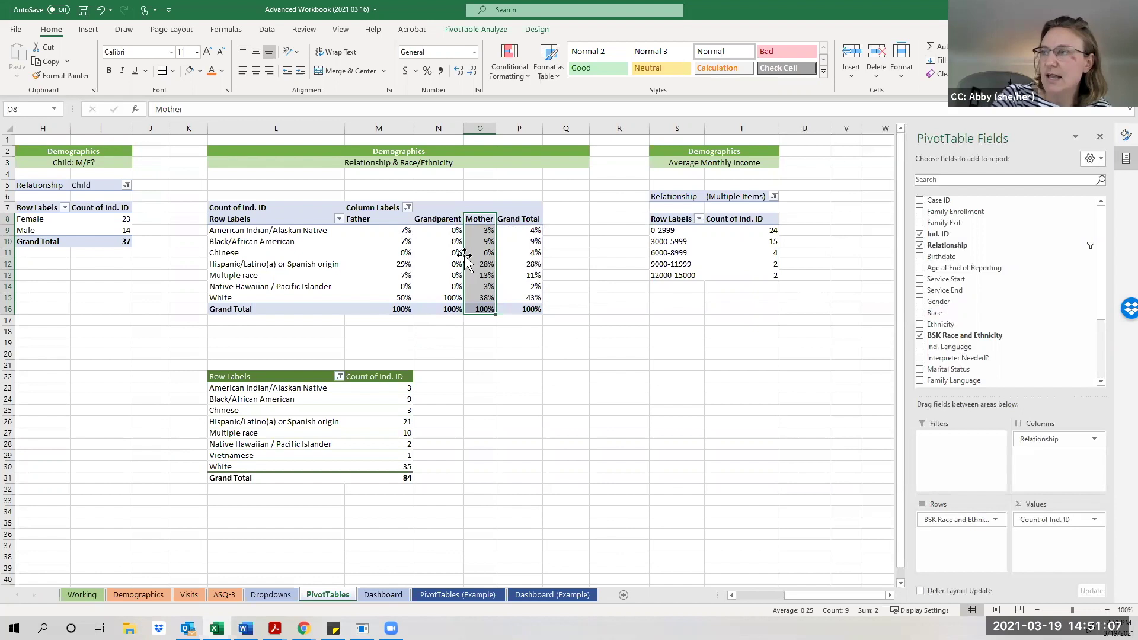
left_click_drag(466, 260, 349, 264)
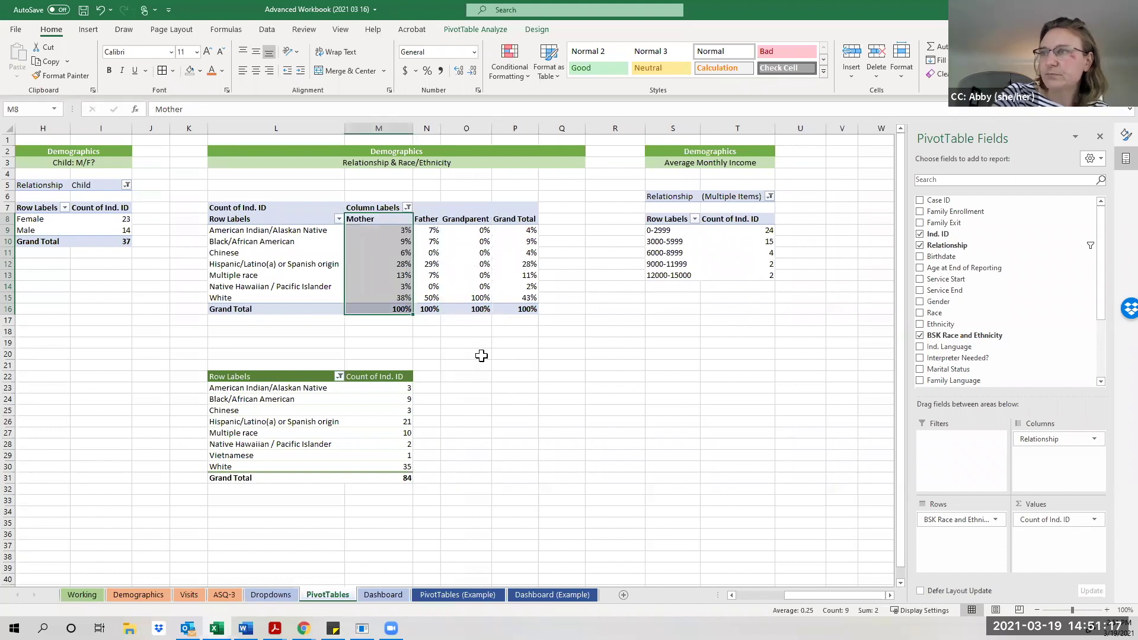
left_click(482, 355)
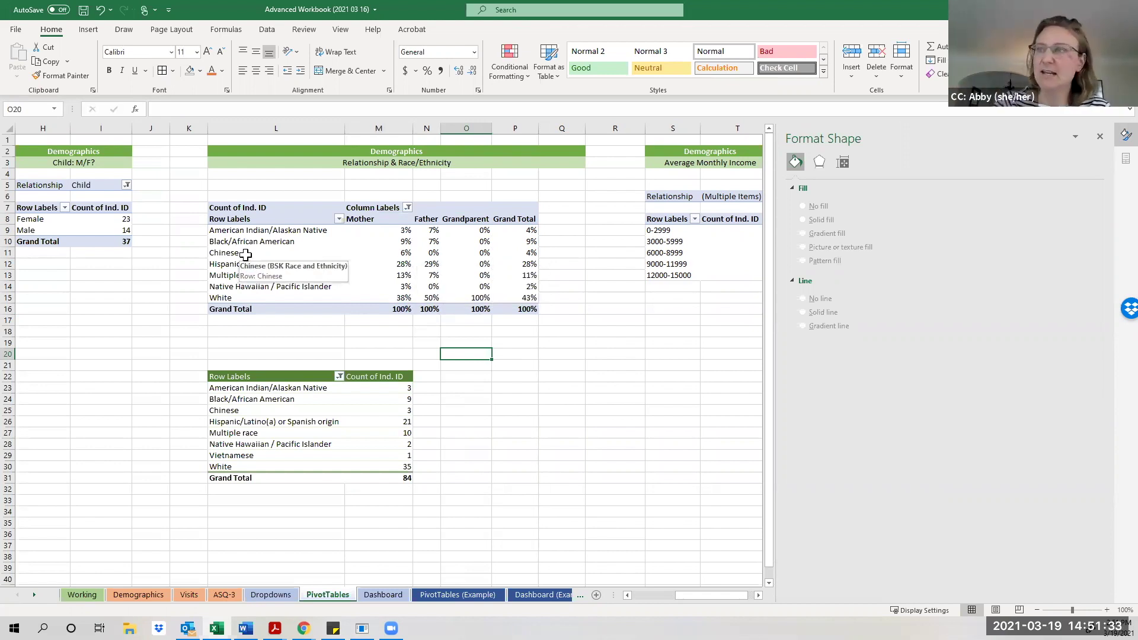
Copy the Mother, Father and Grandparent race percentages from M9:O15.
left_click(217, 253)
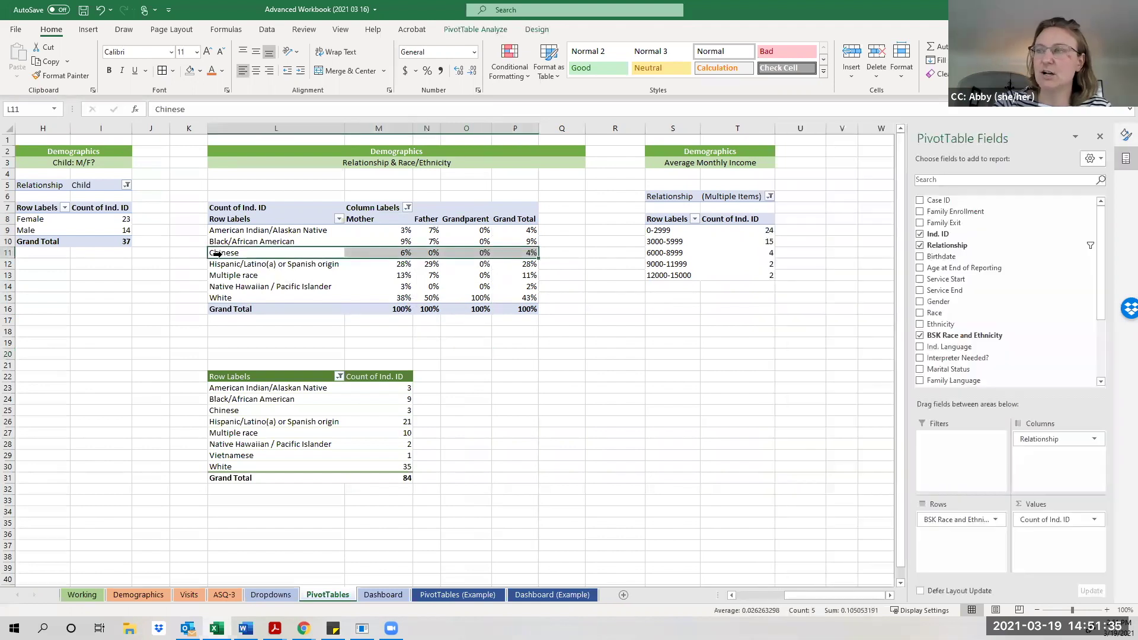
left_click_drag(245, 260, 284, 246)
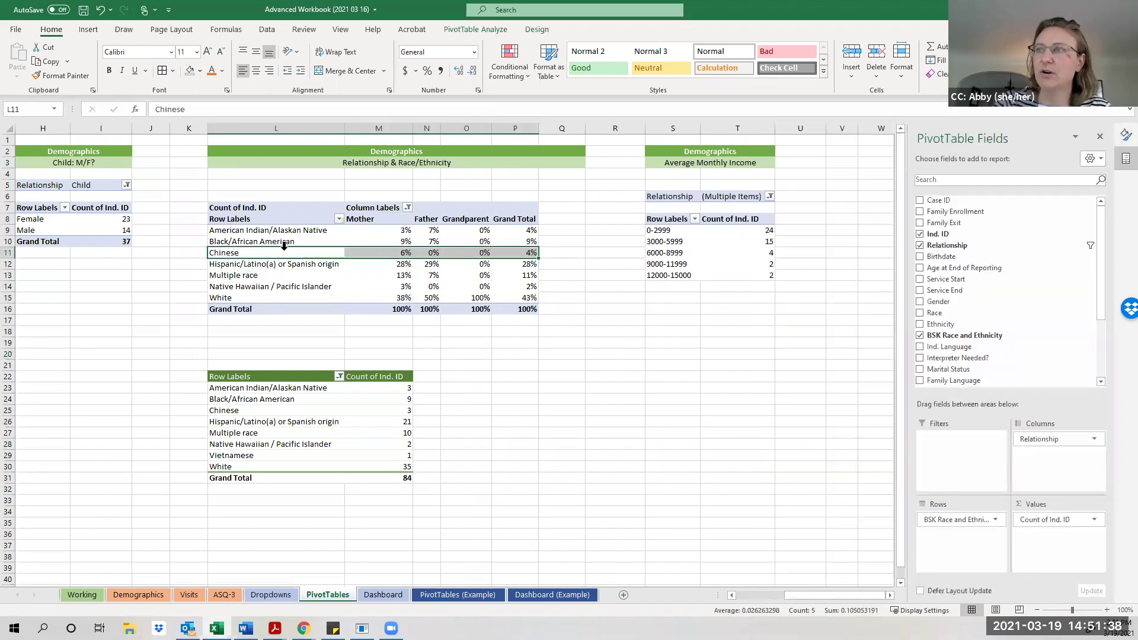
left_click(408, 277)
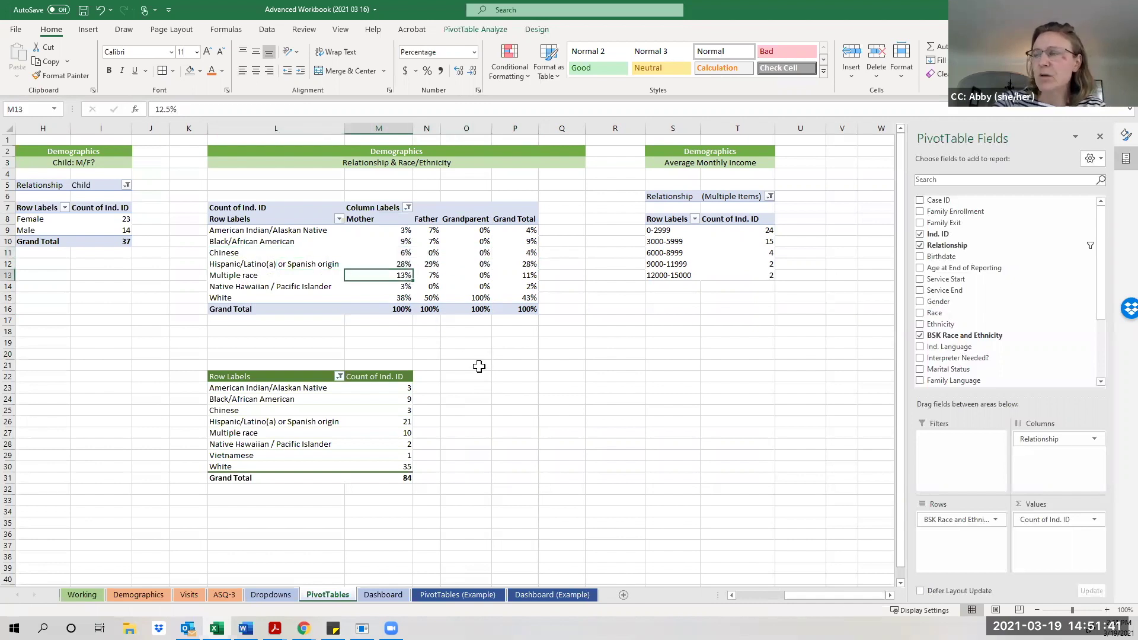
mouse_move(389, 237)
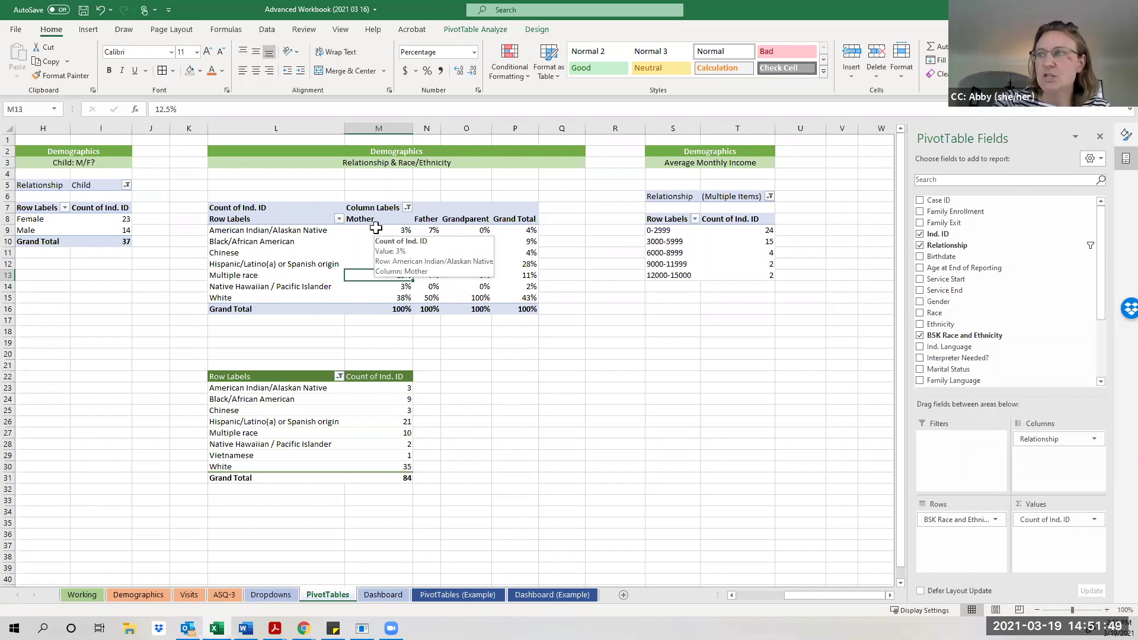
left_click_drag(376, 230, 478, 296)
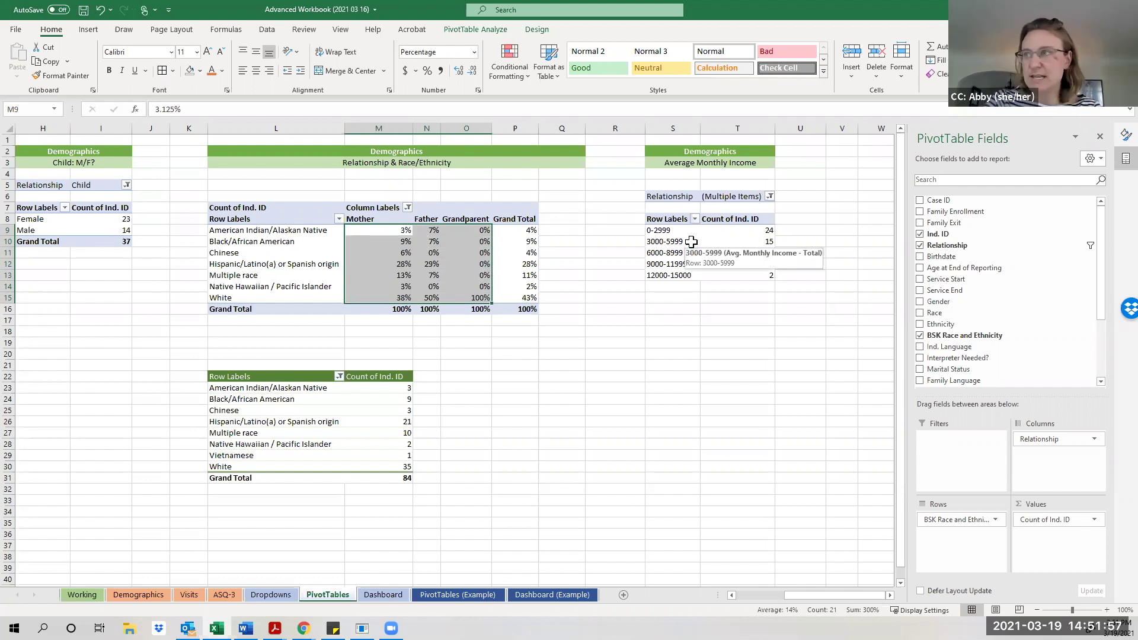
key("ctrl+c")
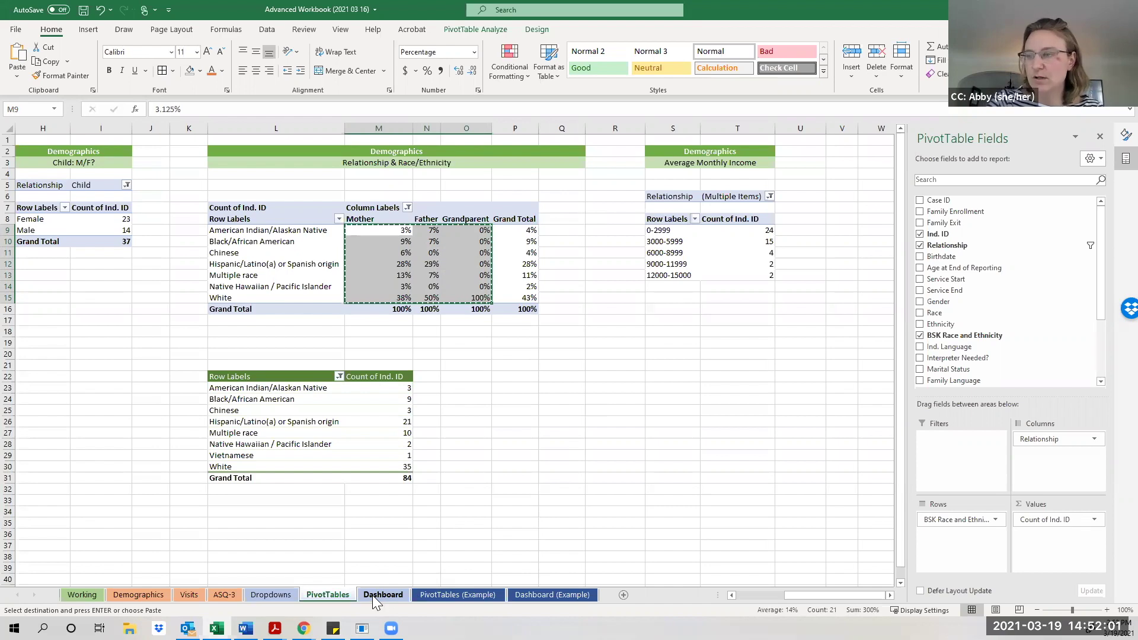
Paste the percentages as values into the Dashboard at C19, then view Dashboard (Example).
left_click(373, 596)
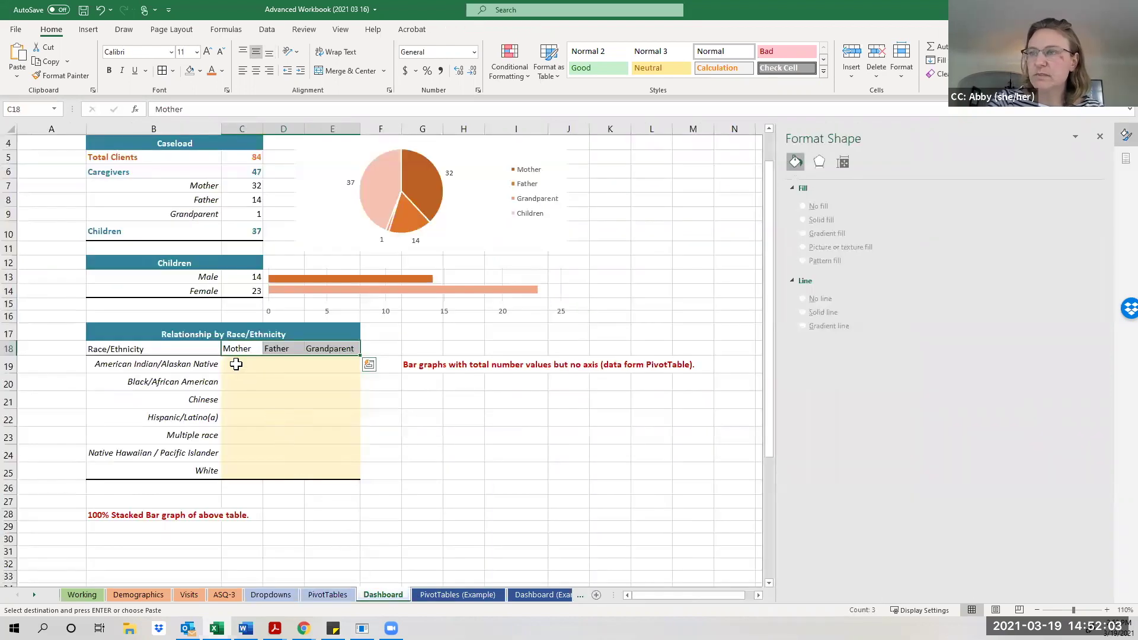
left_click(237, 365)
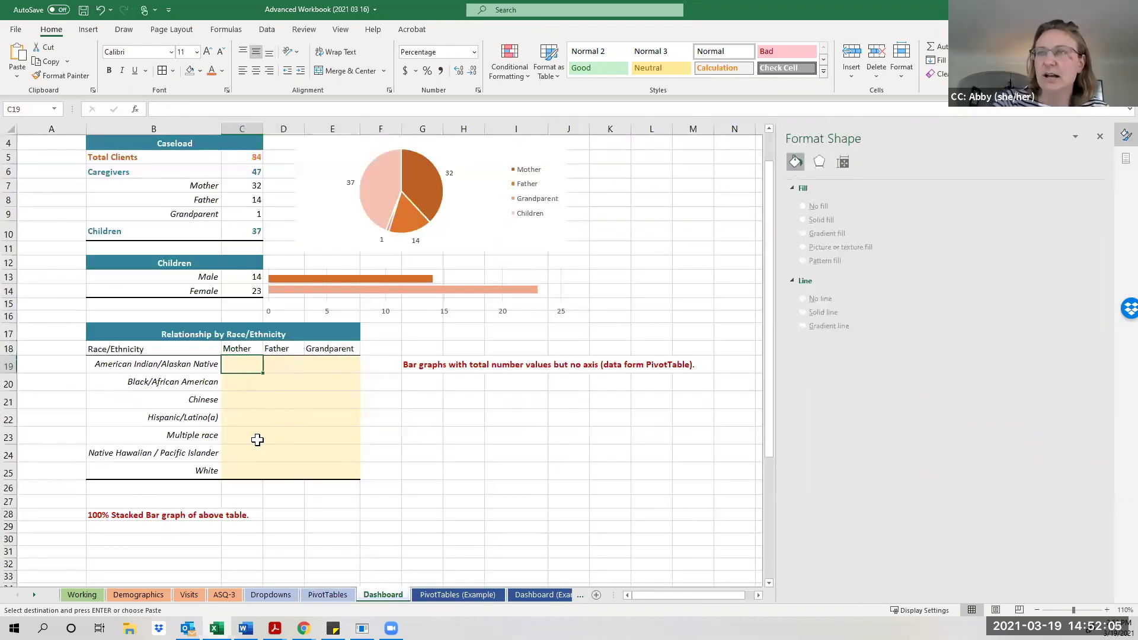
right_click(239, 366)
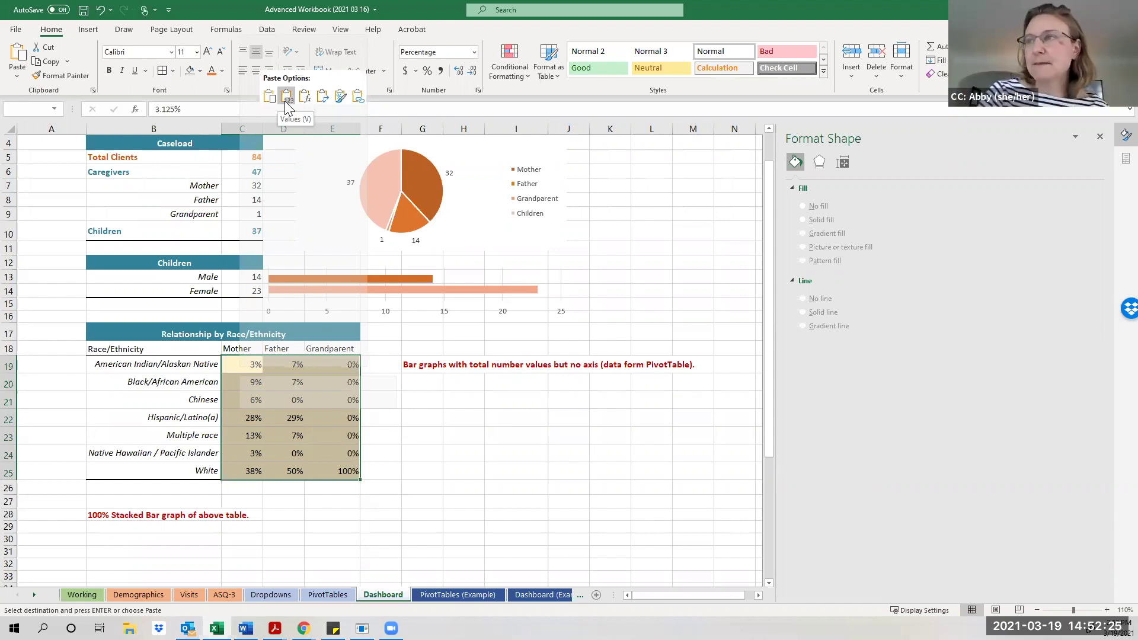
left_click(285, 96)
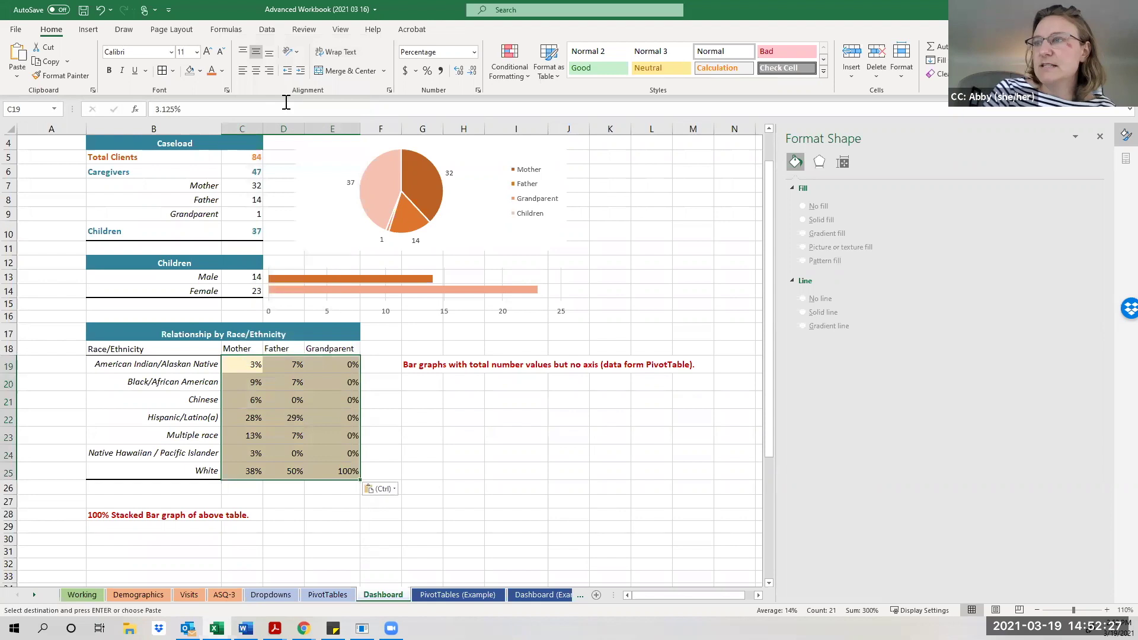
left_click(382, 397)
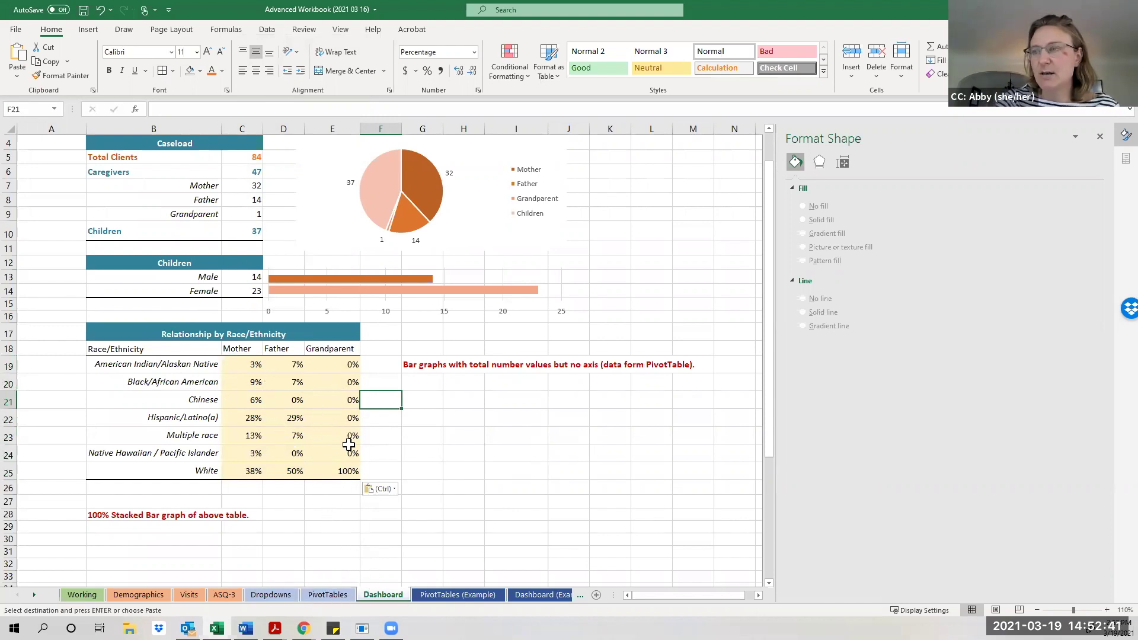
left_click(516, 595)
scroll(405, 482, "down", 1)
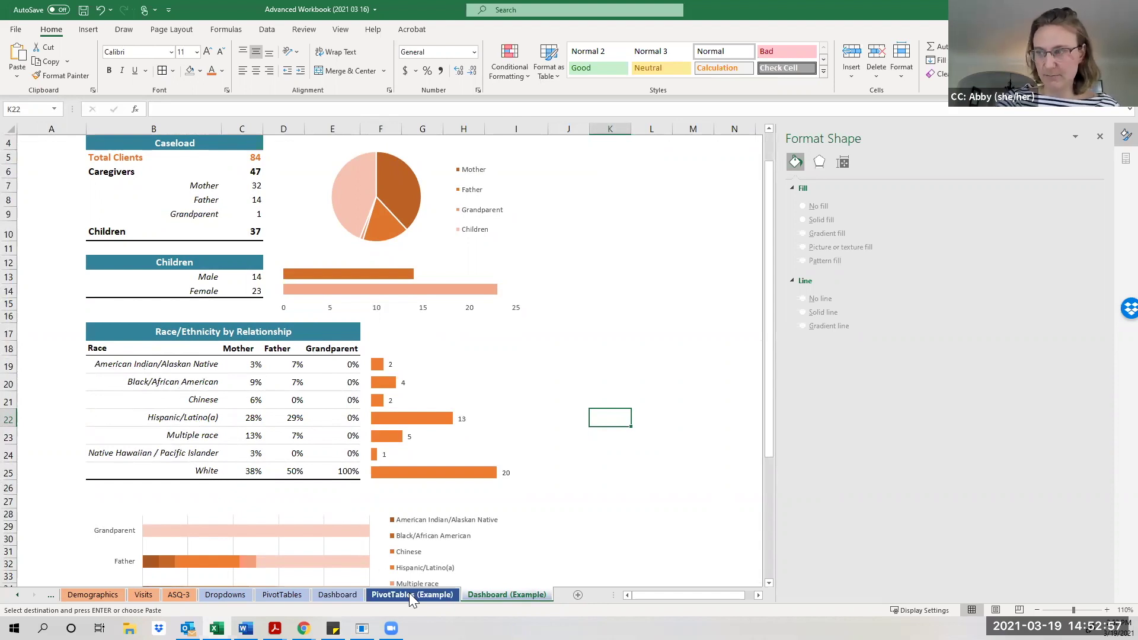
Go back to the Dashboard tab, then on to the PivotTables sheet.
left_click(333, 591)
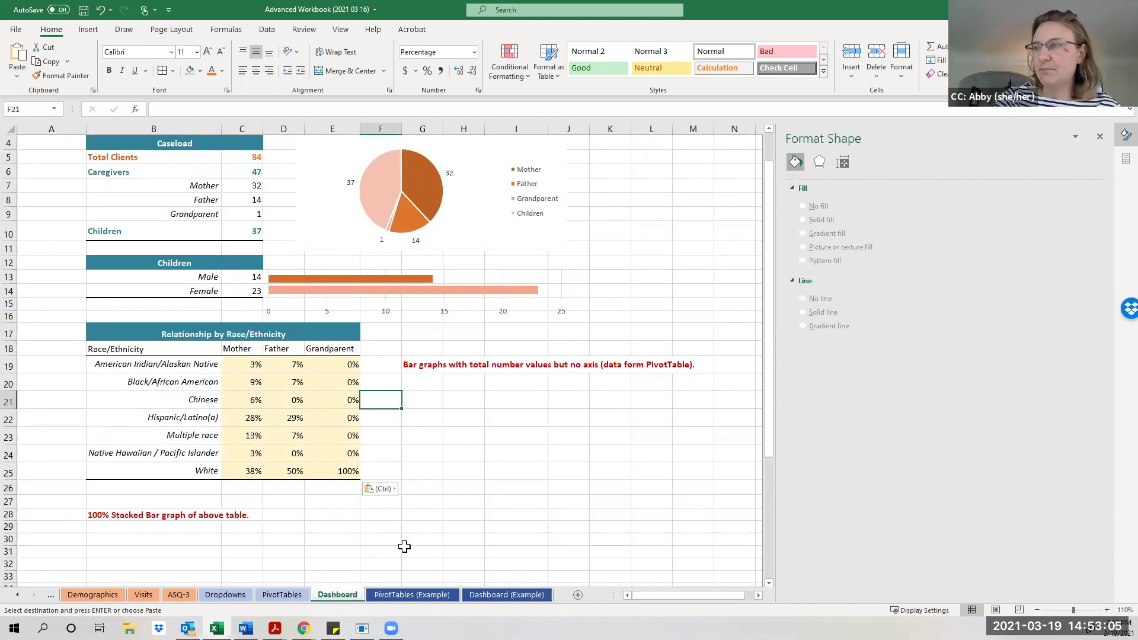
left_click(286, 595)
Add a Relationship filter excluding Child to the lower race pivot, giving a total of 47.
left_click(306, 434)
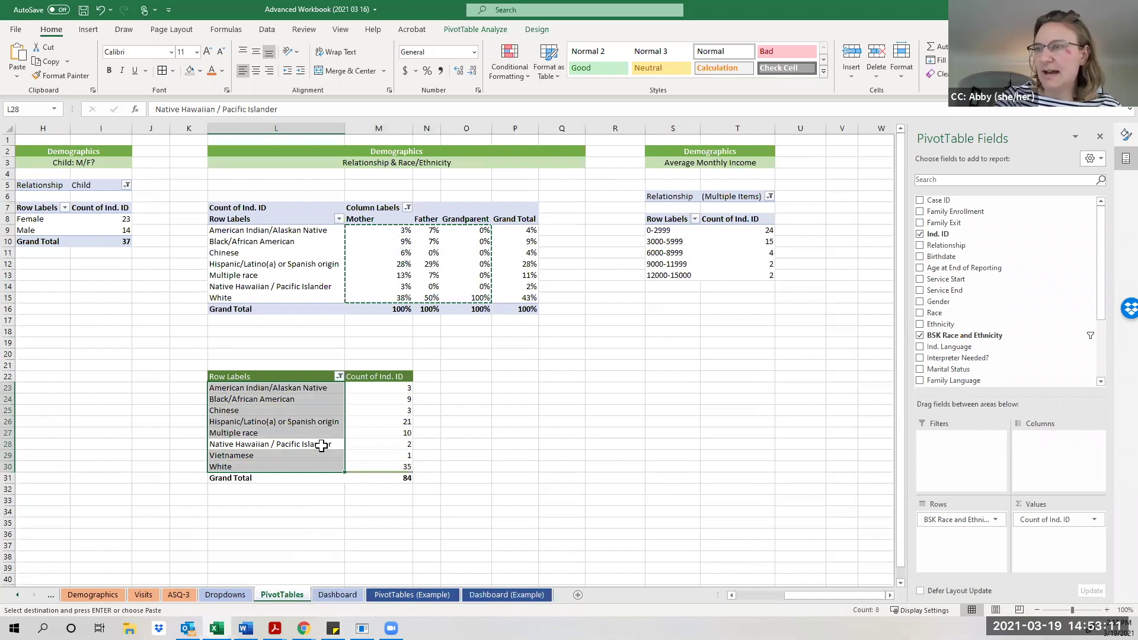
left_click(323, 444)
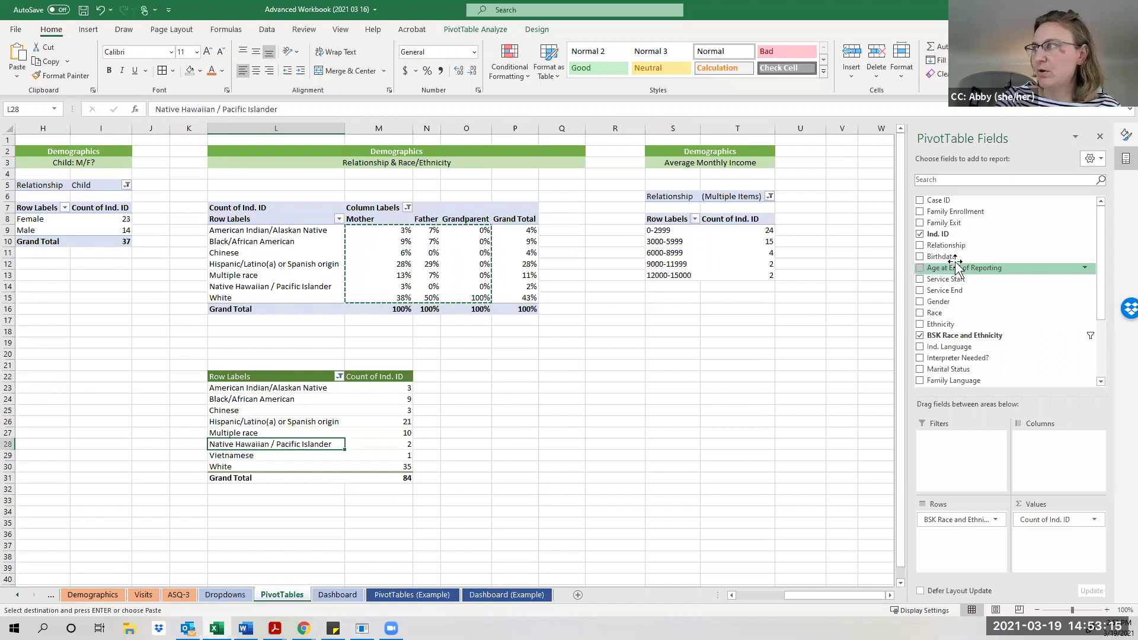
left_click_drag(960, 249, 955, 445)
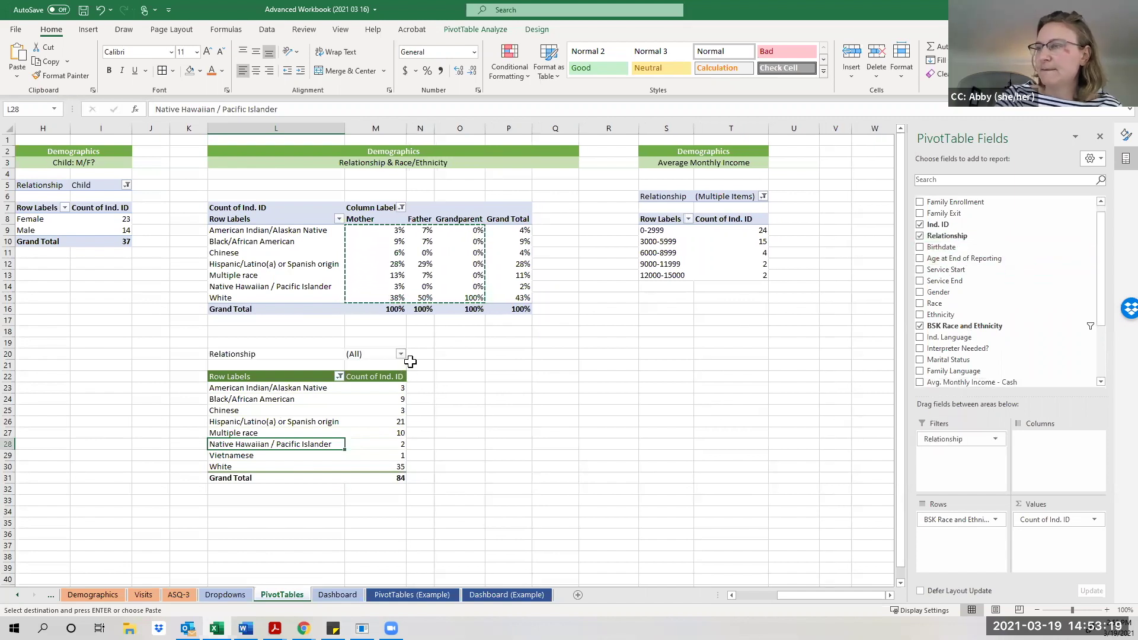
left_click(400, 354)
left_click(292, 488)
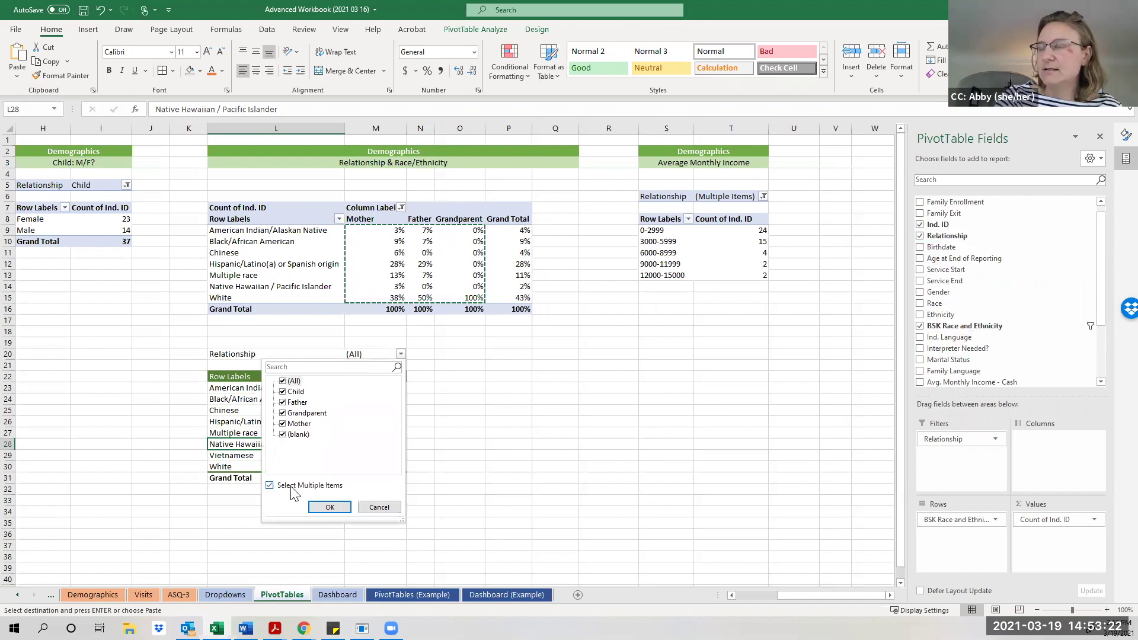
left_click(282, 393)
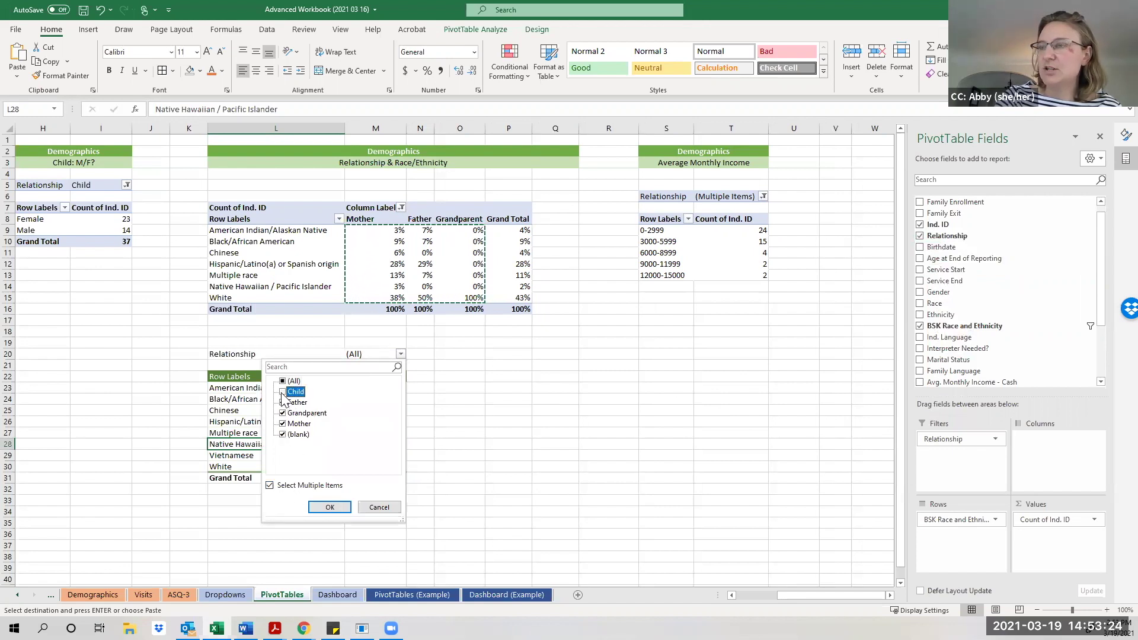
left_click(283, 435)
left_click(327, 507)
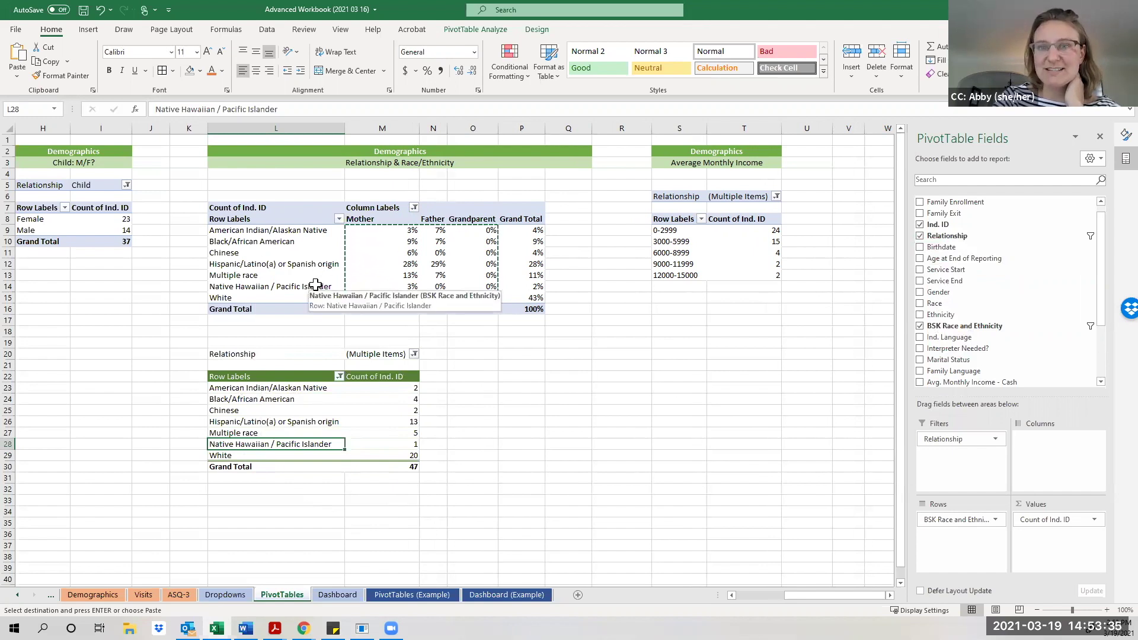
left_click(336, 595)
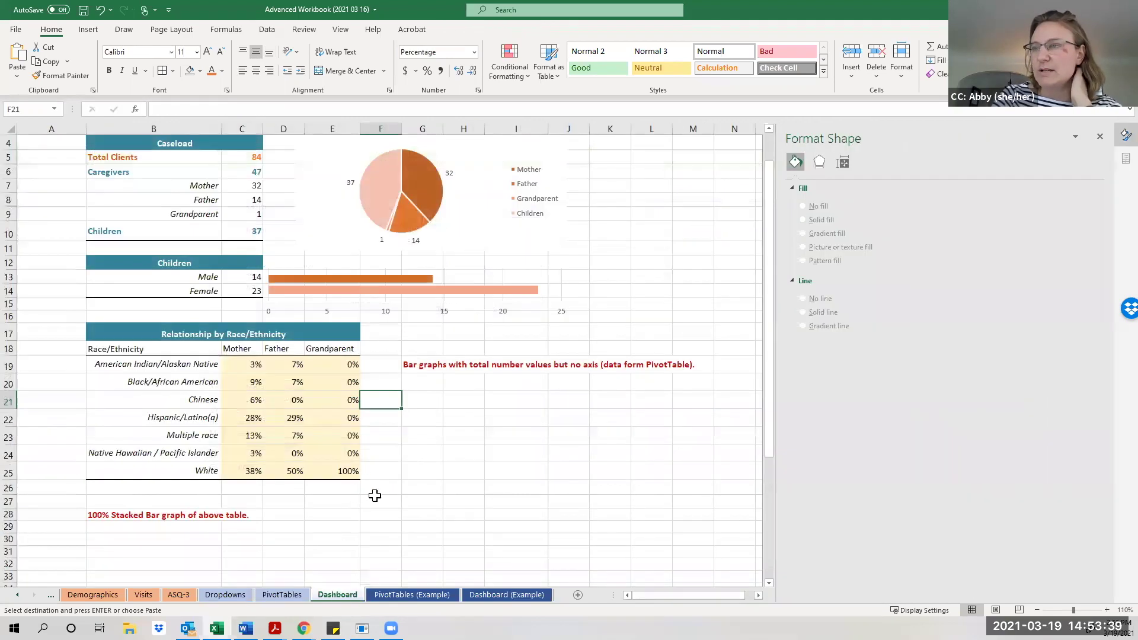
Delete the bar-graph instruction note in the cell beside the race/ethnicity table.
left_click(416, 380)
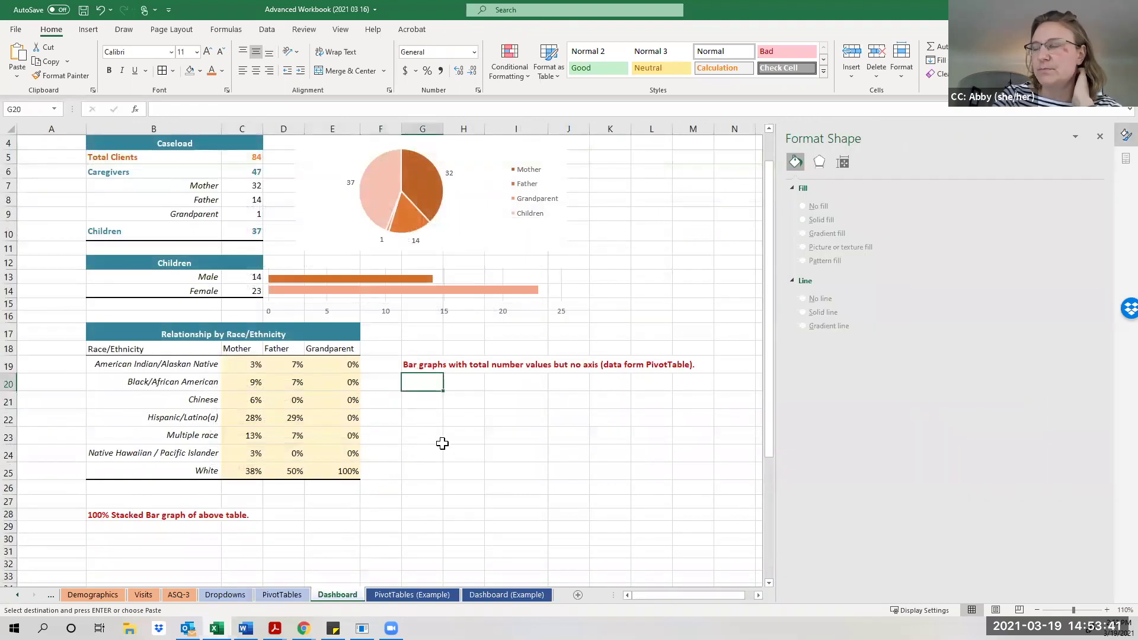
left_click(420, 365)
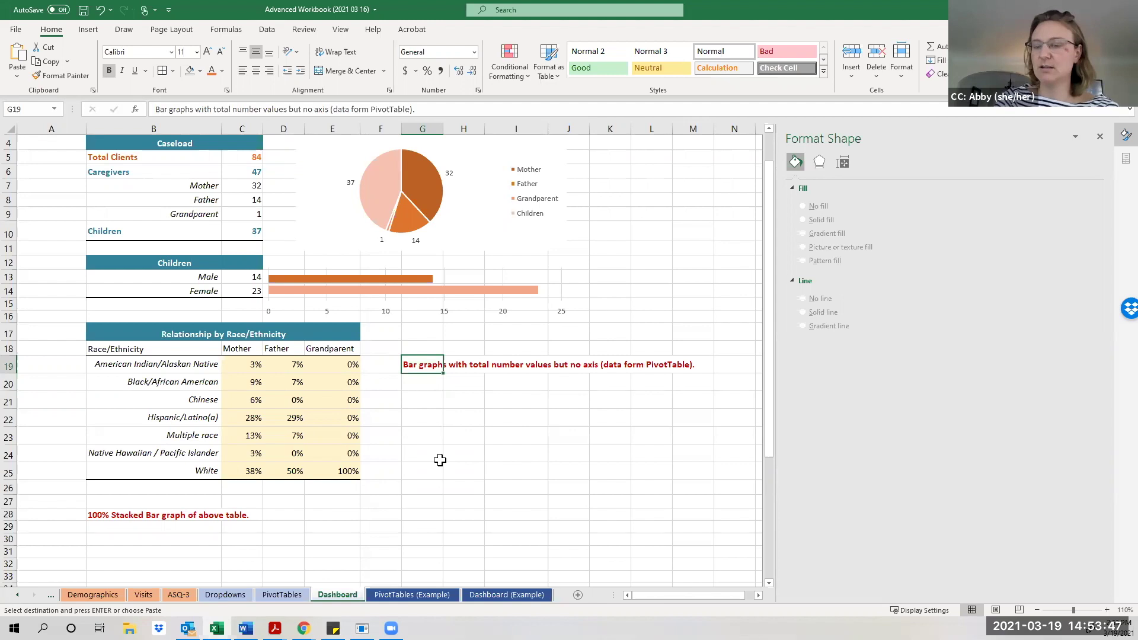
key("Delete")
left_click(504, 432)
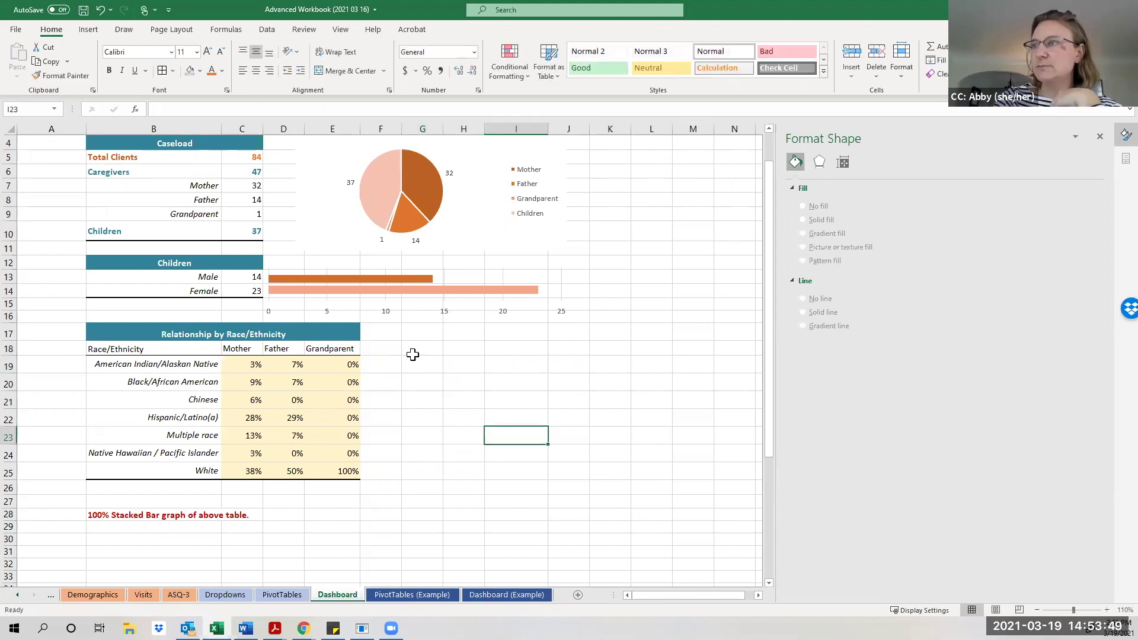
left_click(420, 360)
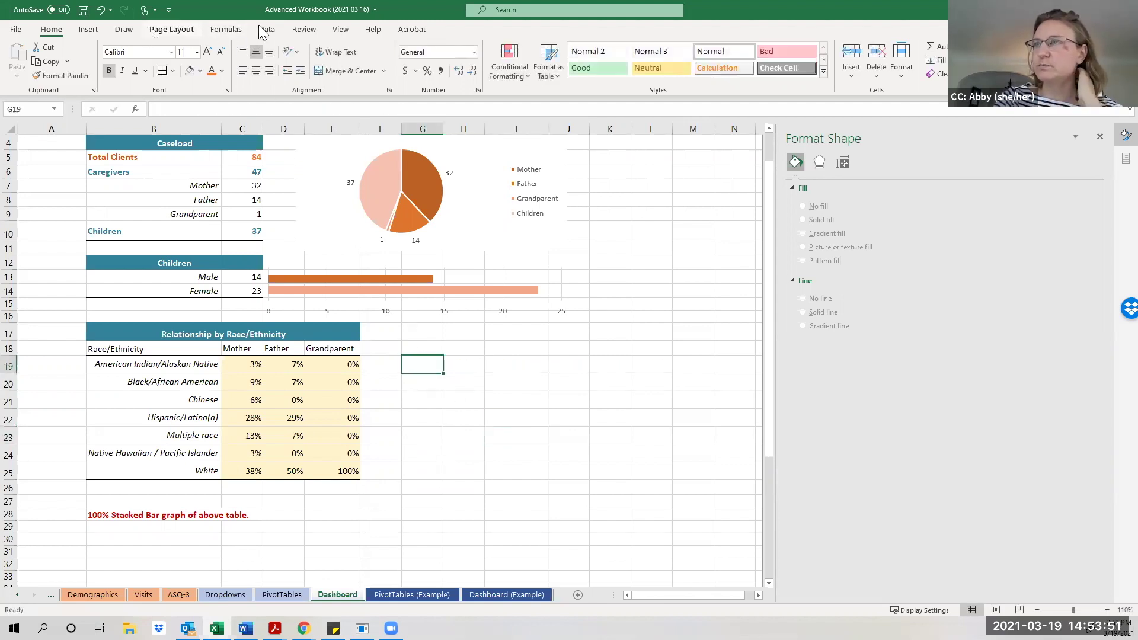
Insert a clustered bar chart, size it beside the race table, and open Select Data.
left_click(88, 30)
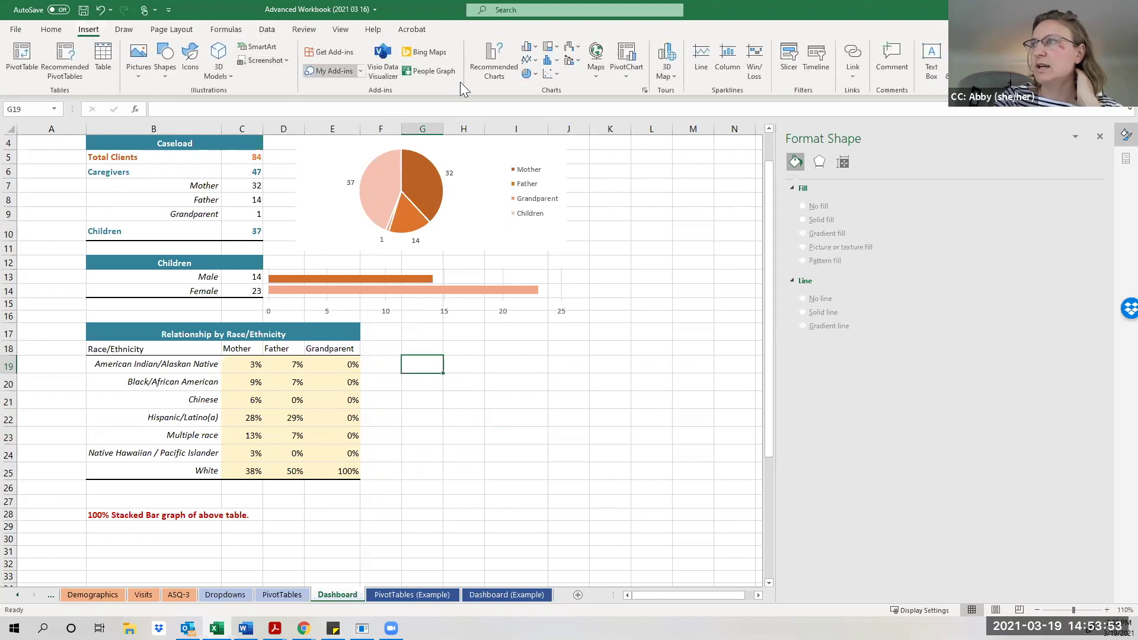
left_click(536, 51)
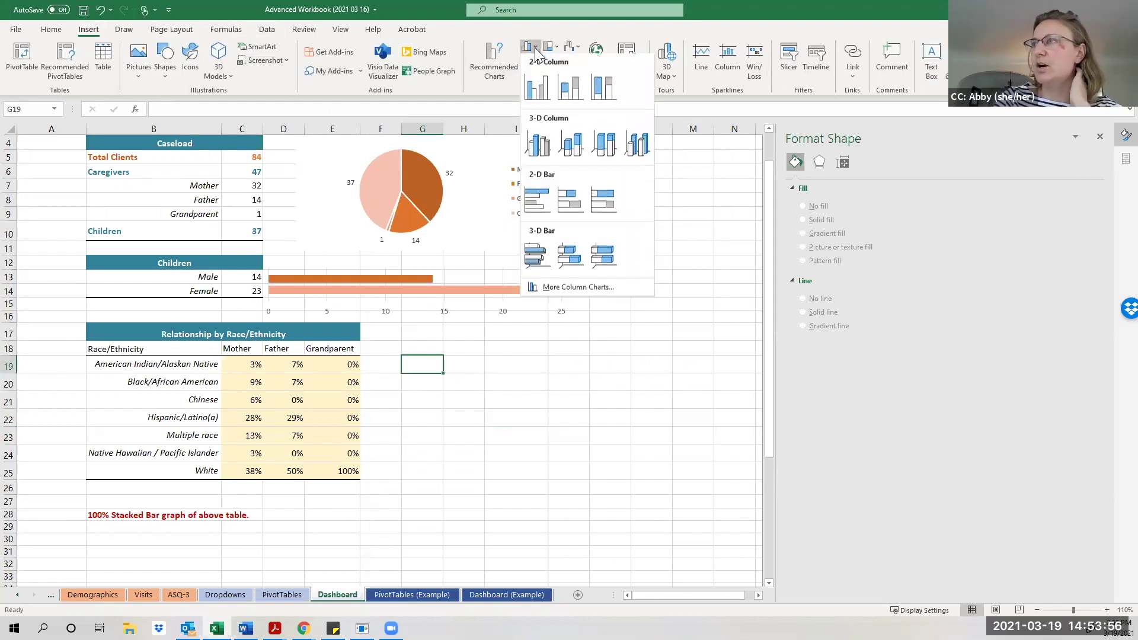
left_click(535, 211)
left_click_drag(444, 285, 608, 332)
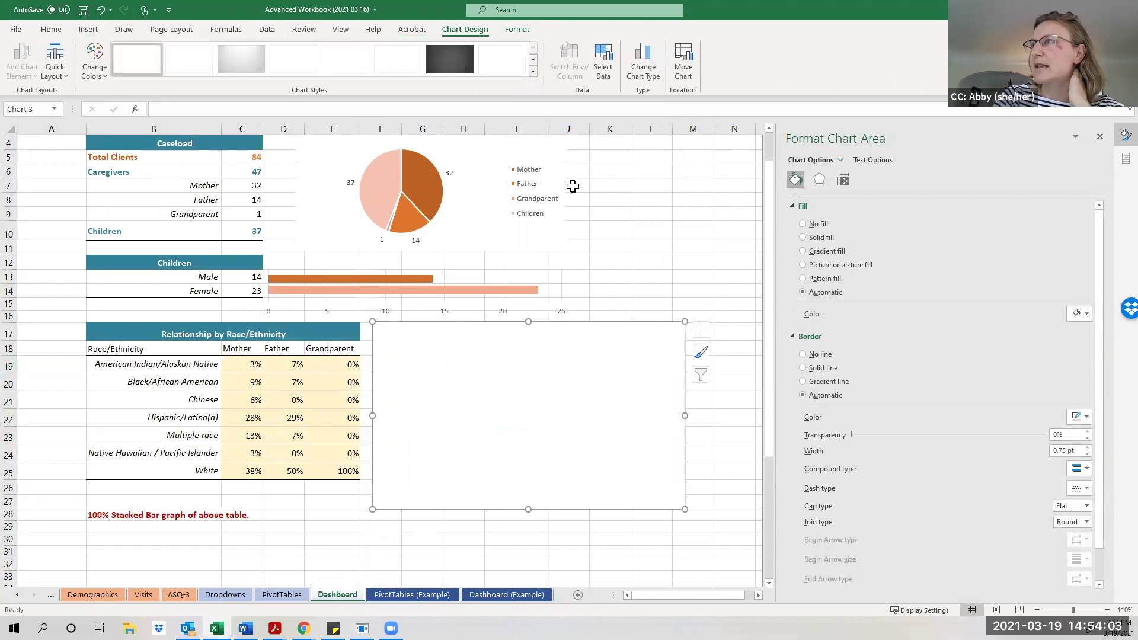
left_click_drag(530, 509, 528, 481)
left_click_drag(528, 331, 528, 363)
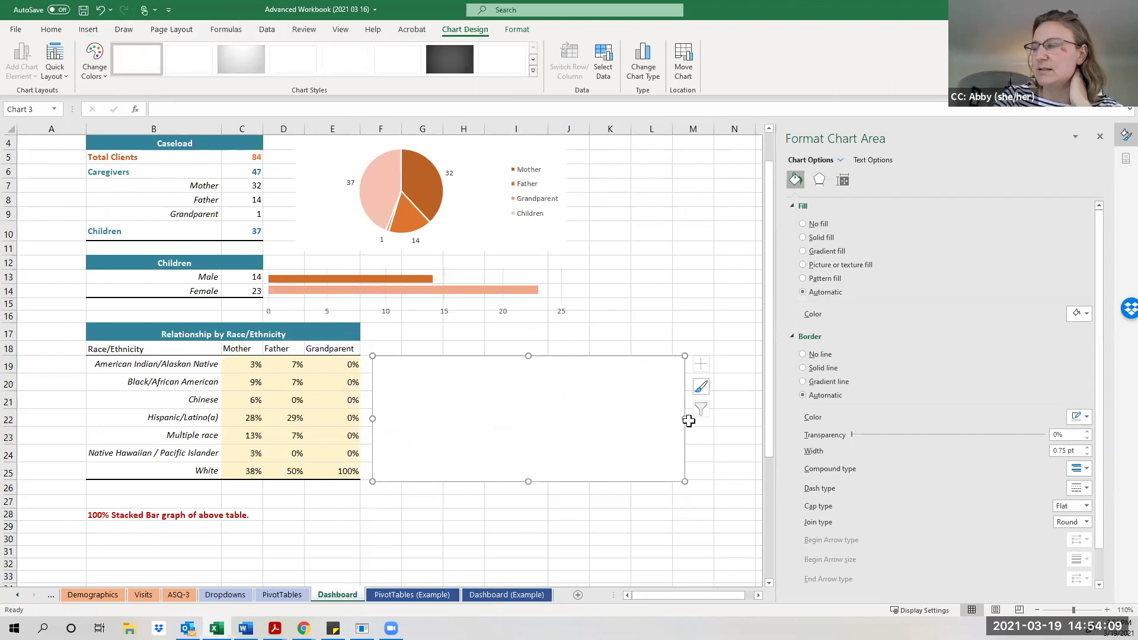
left_click_drag(685, 418, 657, 418)
left_click_drag(648, 418, 648, 418)
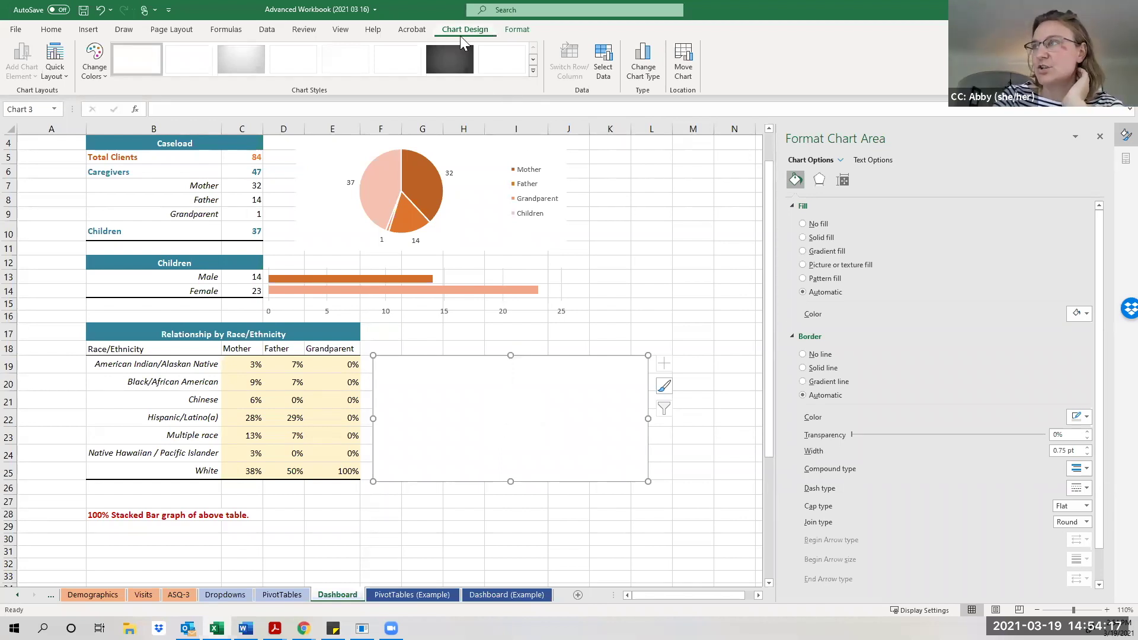
left_click(609, 63)
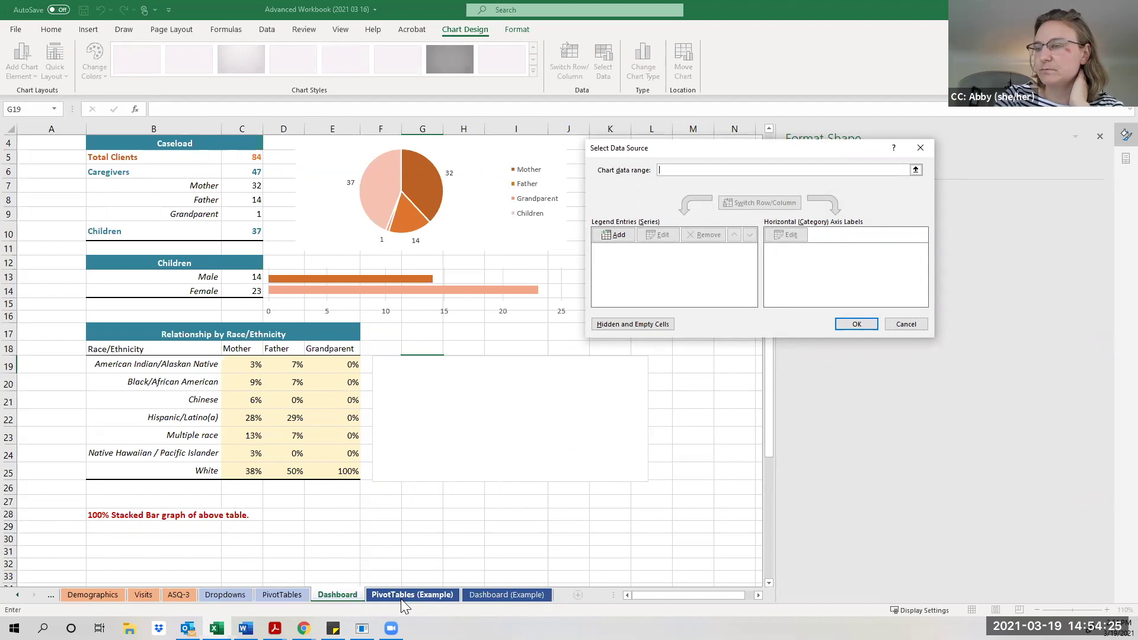
Use the race/ethnicity counts in L23:M29 on the PivotTables sheet as the chart data.
left_click(281, 594)
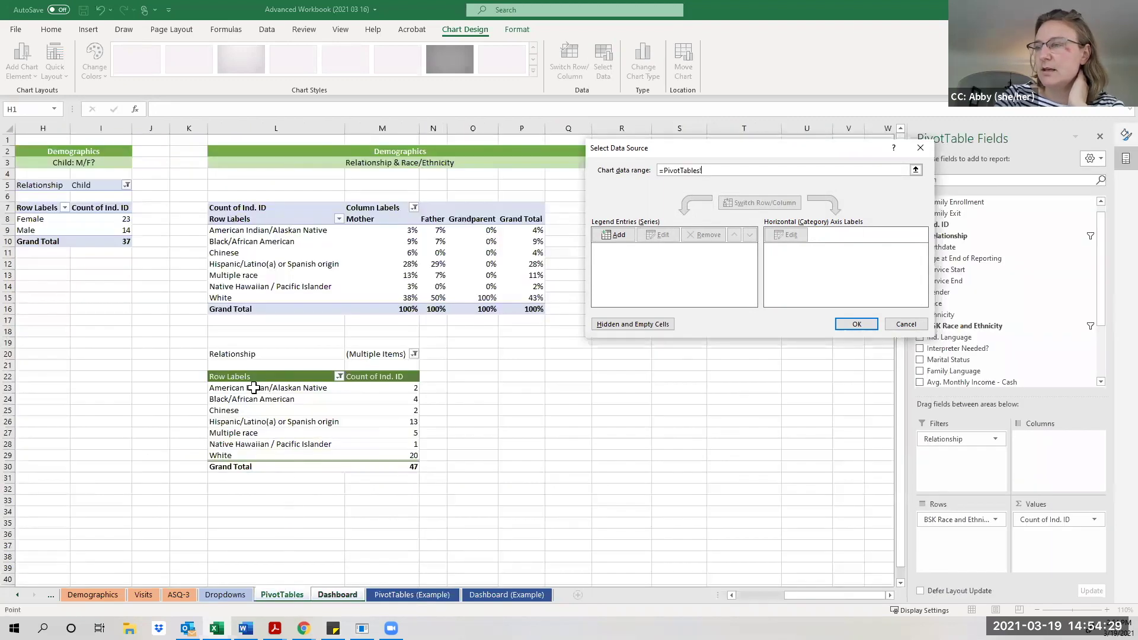
left_click_drag(253, 387, 413, 461)
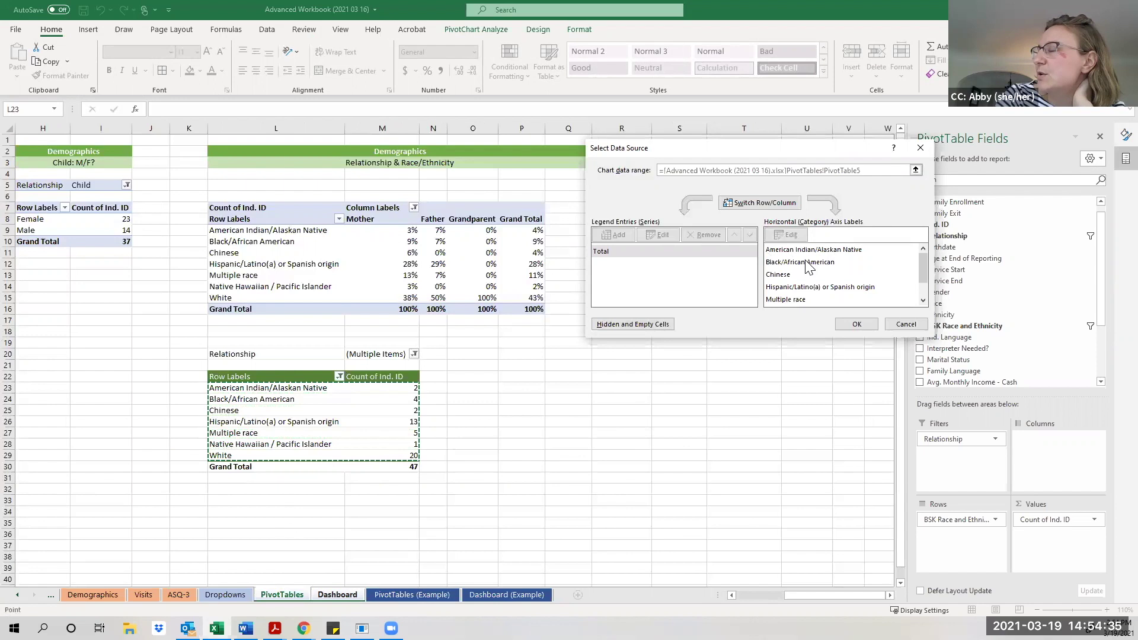
scroll(875, 286, "down", 1)
mouse_move(924, 272)
left_mouse_down()
mouse_move(926, 299)
mouse_move(926, 254)
left_mouse_up()
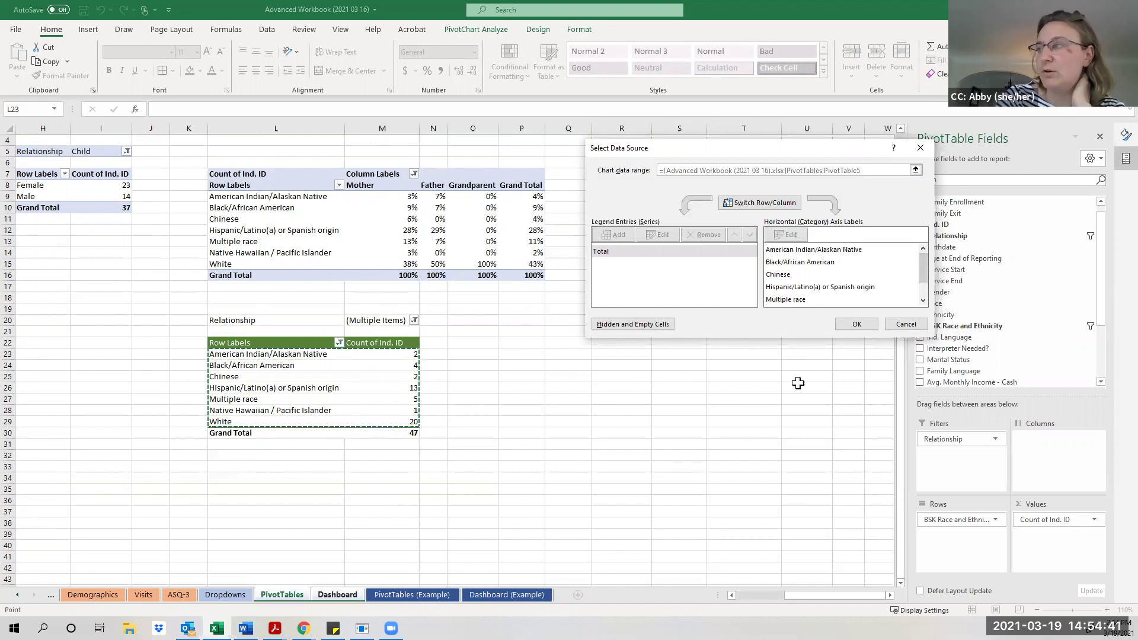
left_click(859, 326)
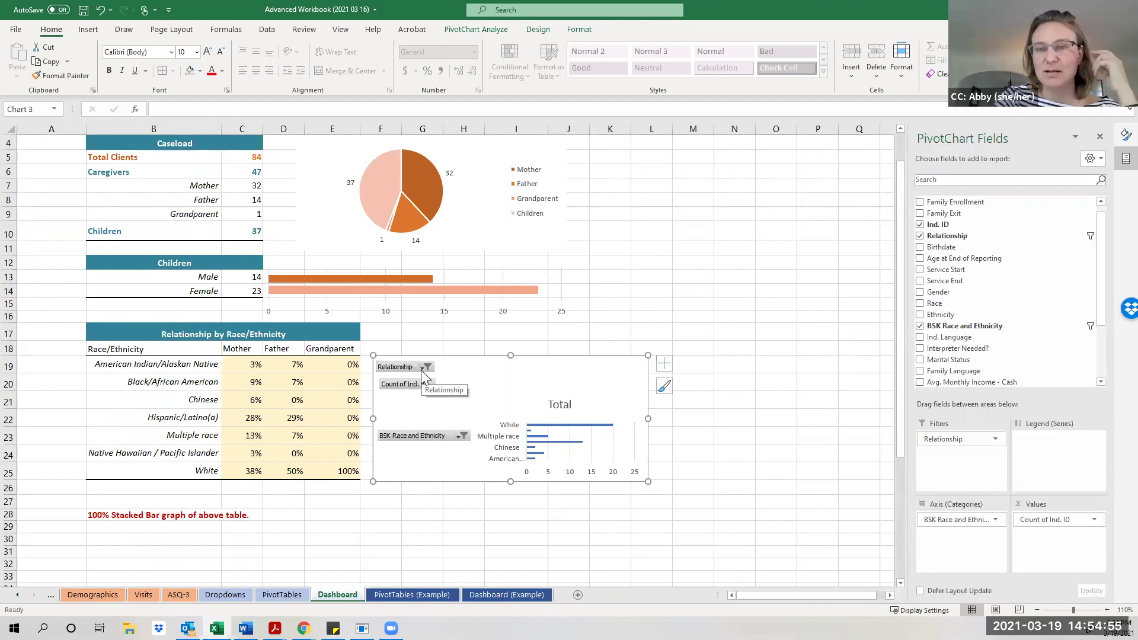
Toggle the Child item in the chart's Relationship filter, keeping the Count of Ind. ID field.
left_click(422, 369)
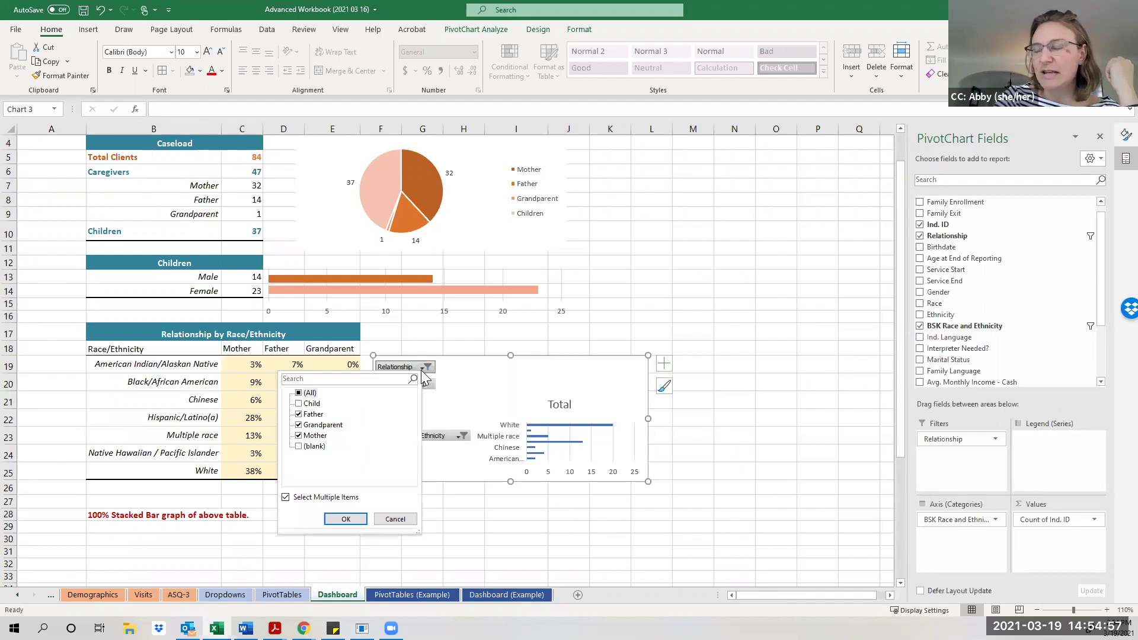
left_click(306, 406)
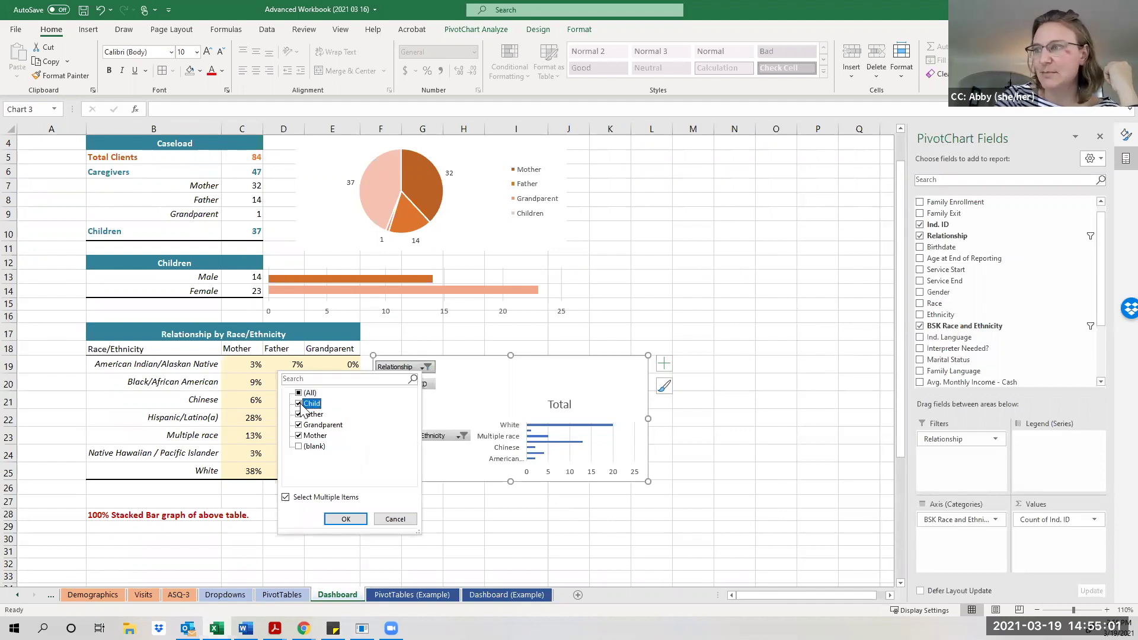
left_click(345, 519)
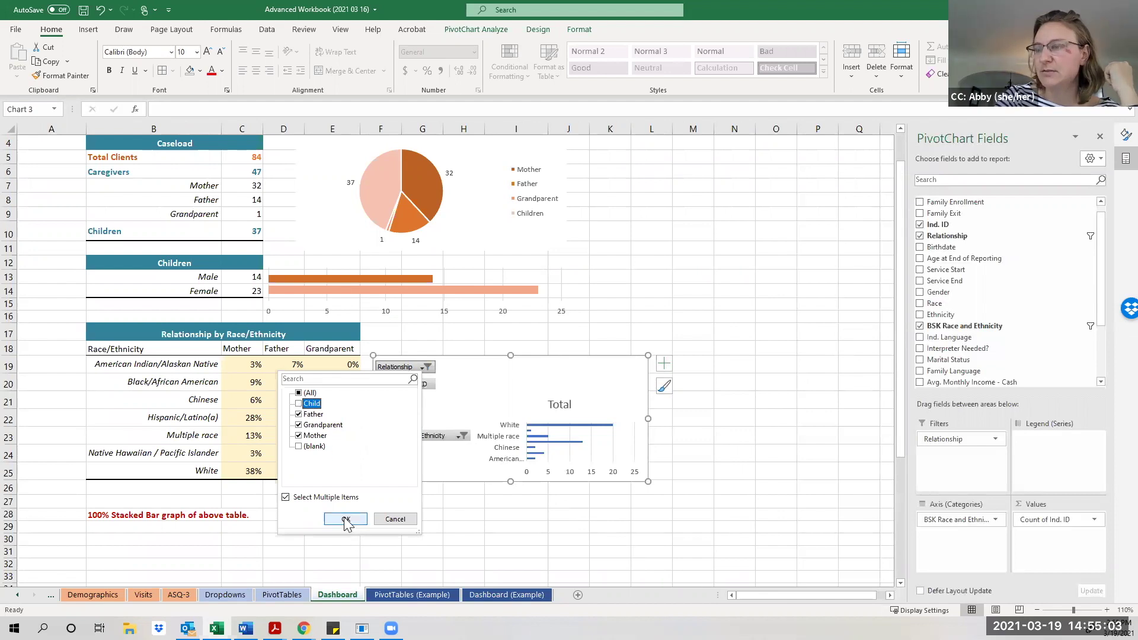
right_click(410, 368)
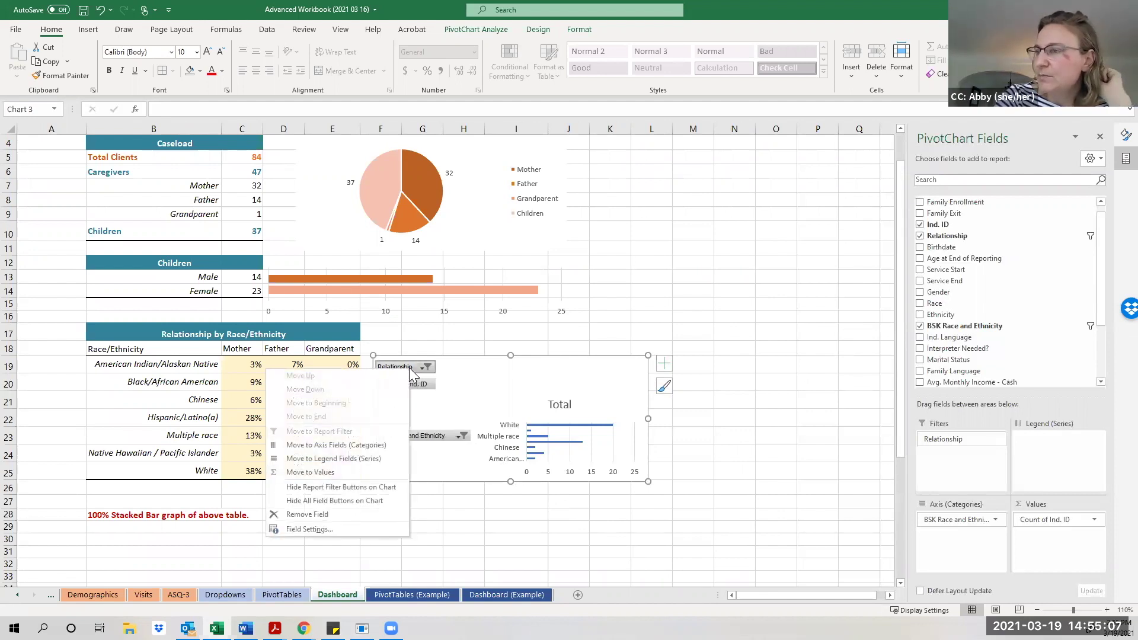
left_click(439, 413)
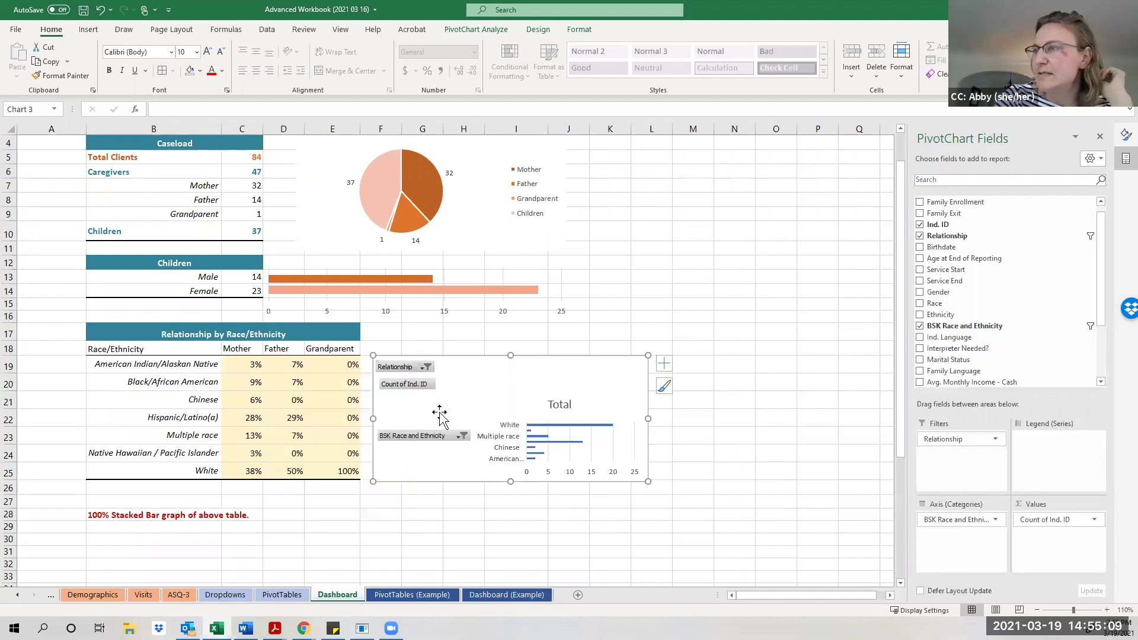
right_click(414, 385)
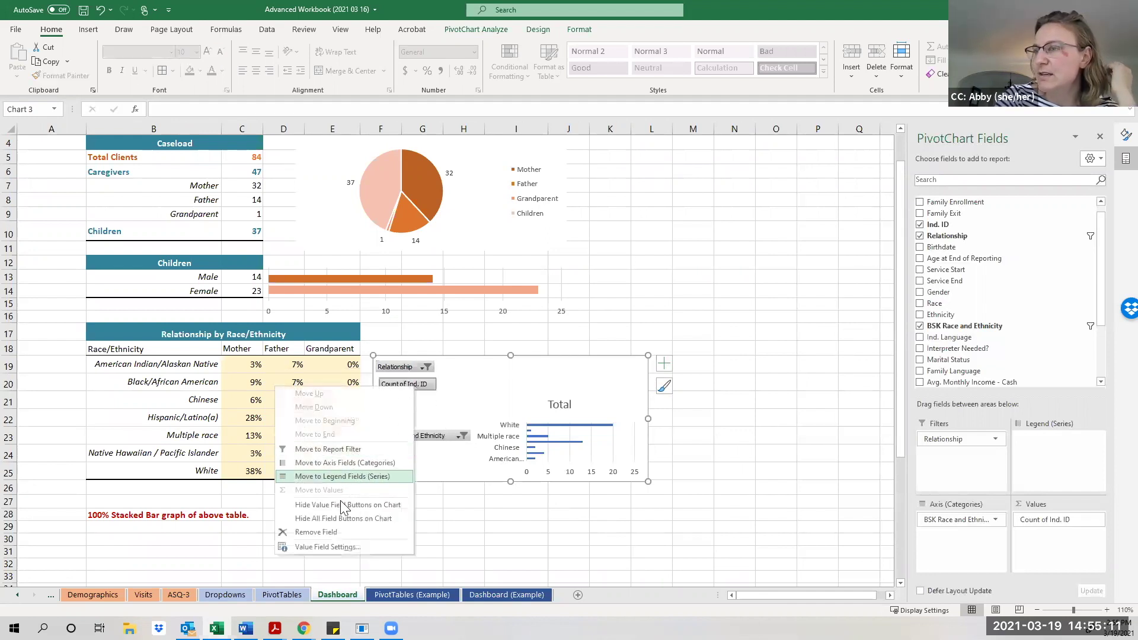
left_click(343, 532)
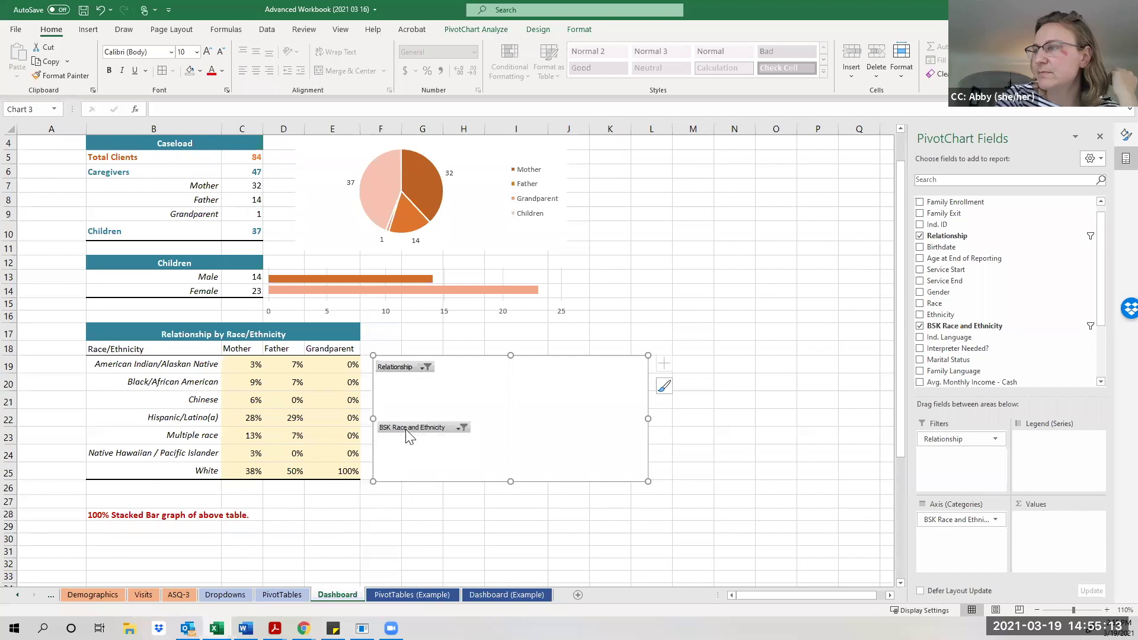
key("ctrl+z")
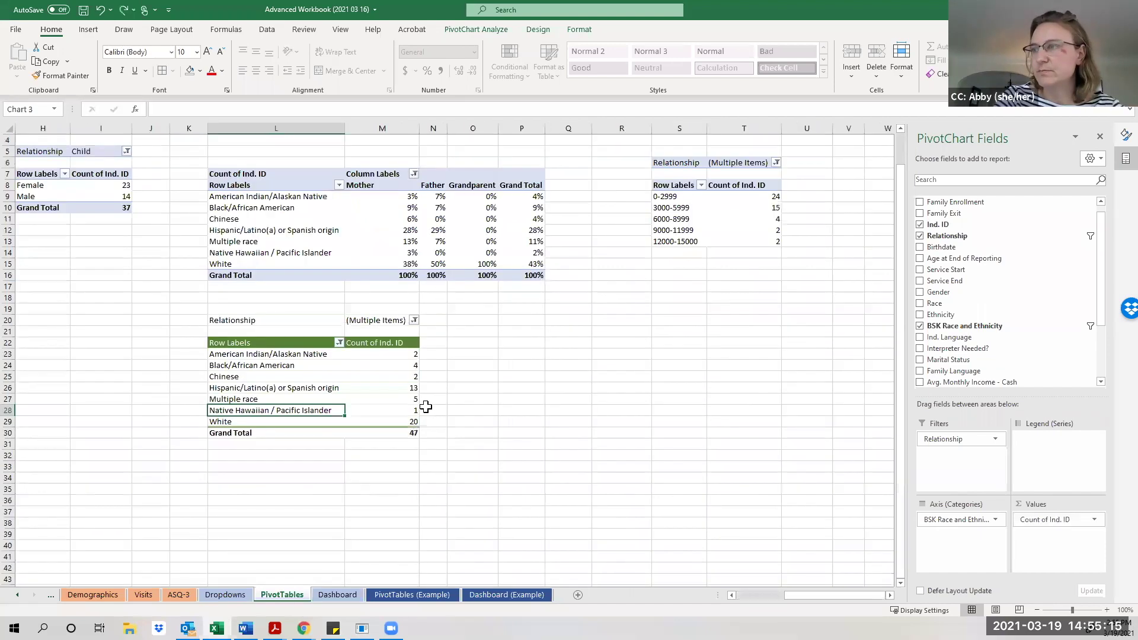
left_click(391, 594)
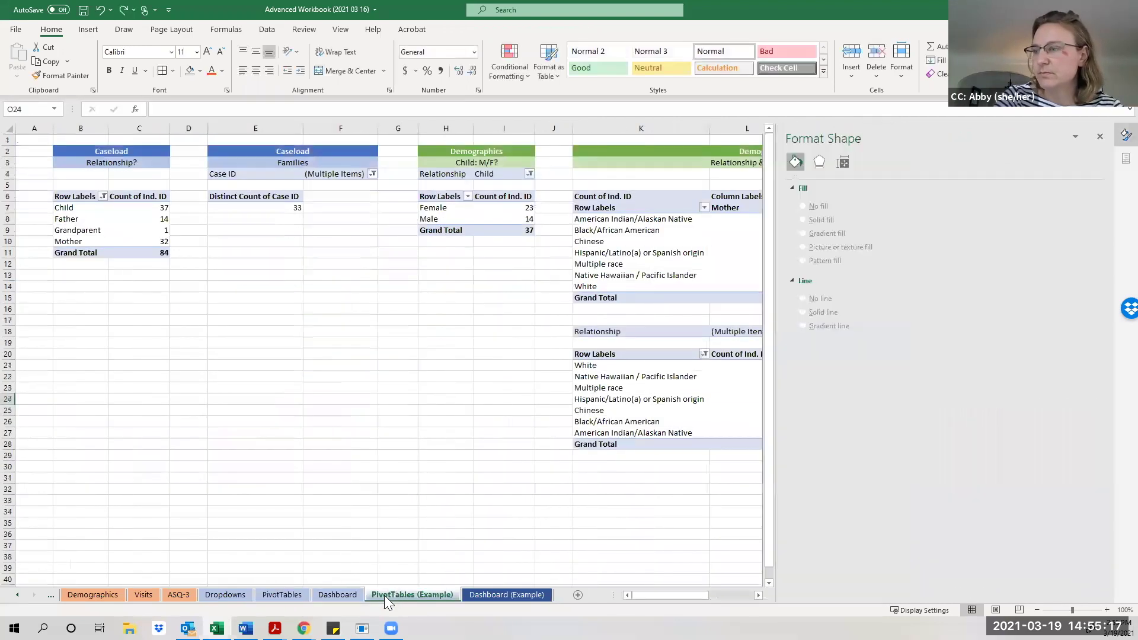
left_click(345, 595)
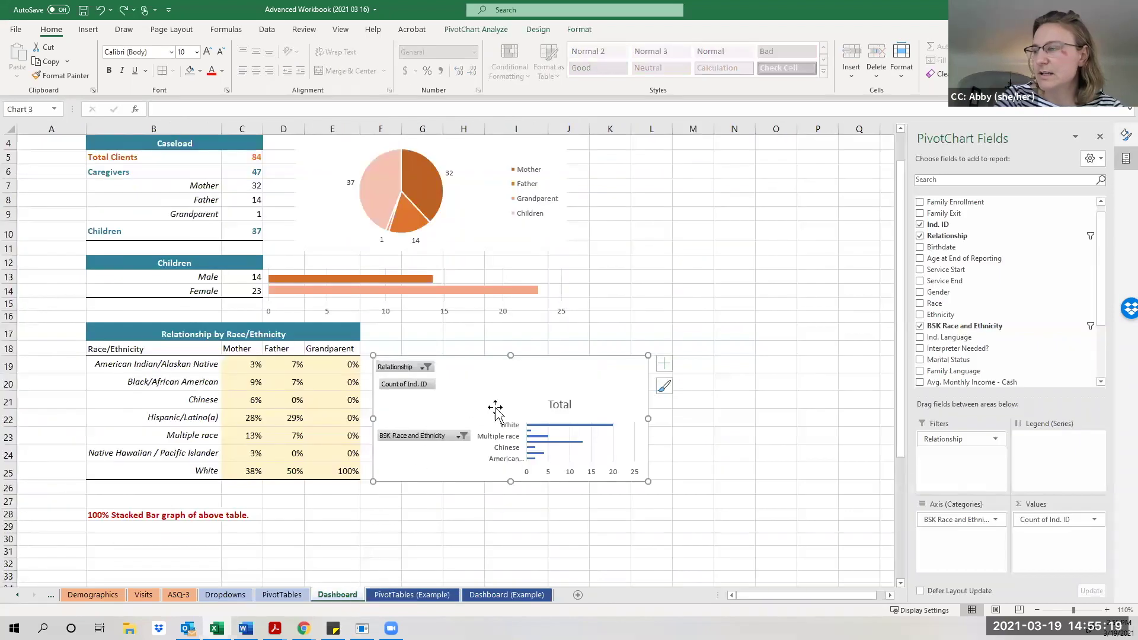
Delete the 'Total' chart title and hide all field buttons on the chart.
left_click(560, 405)
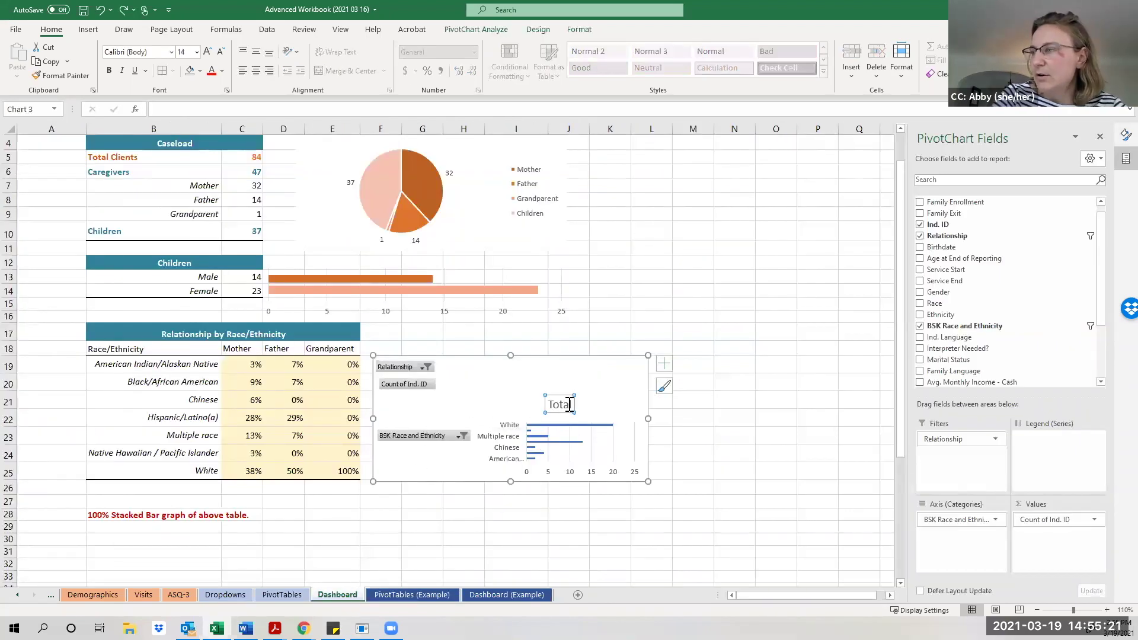
right_click(569, 405)
left_click(600, 412)
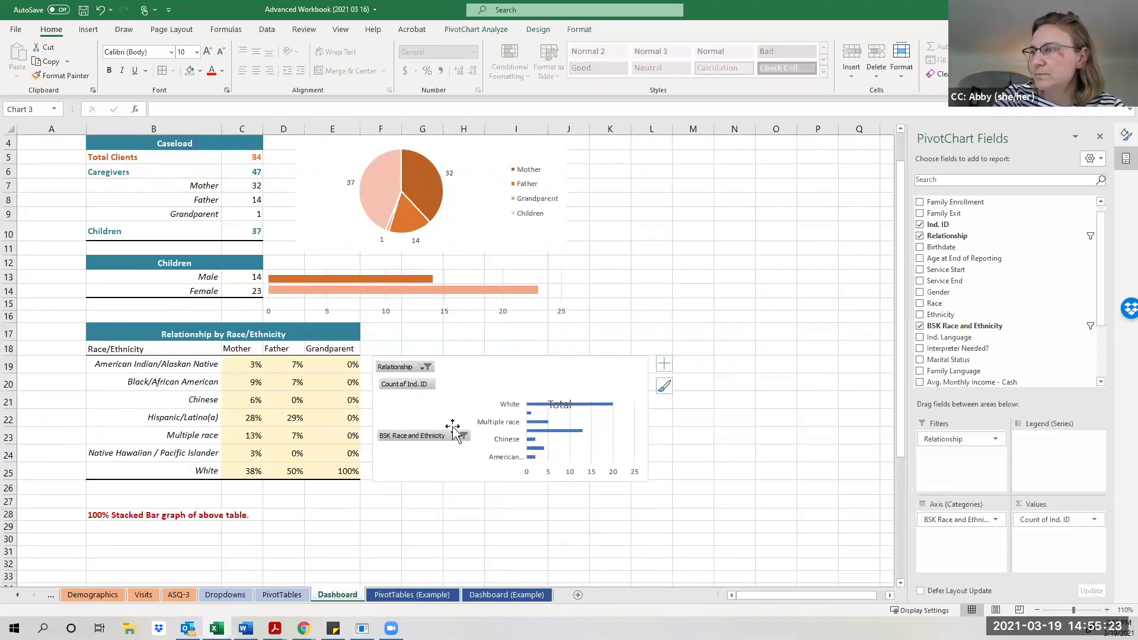
right_click(445, 435)
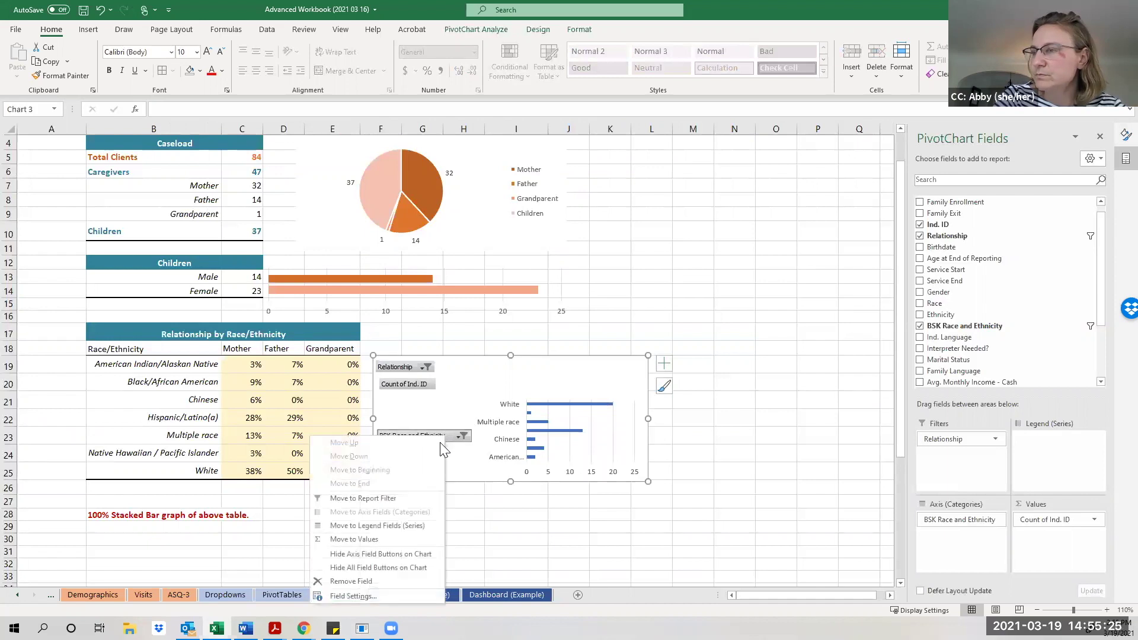
left_click(408, 554)
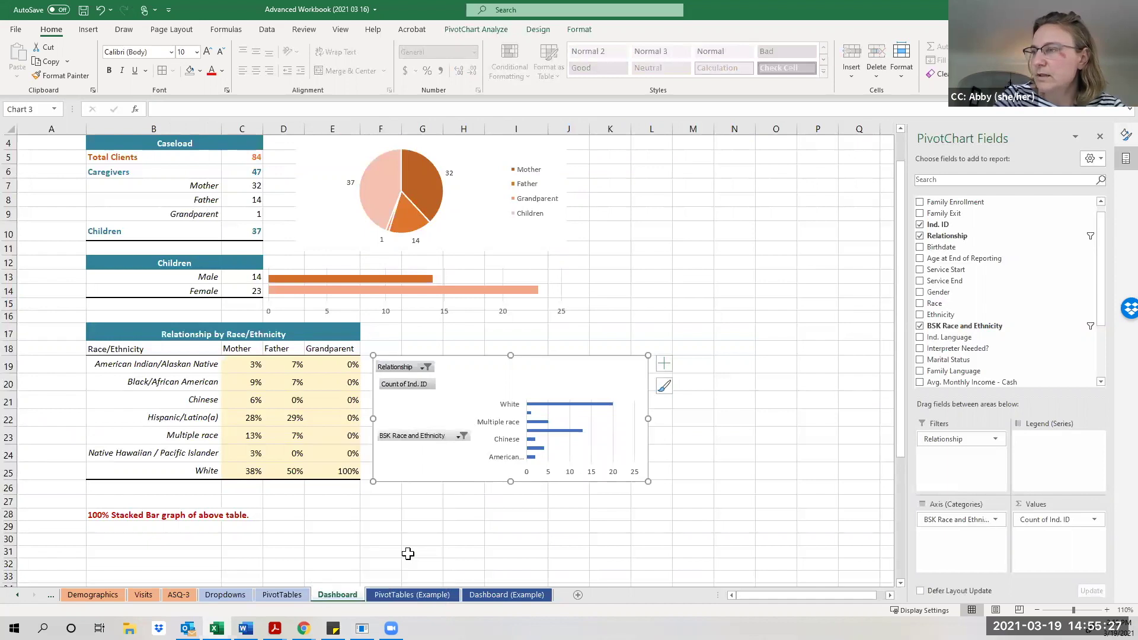
right_click(406, 383)
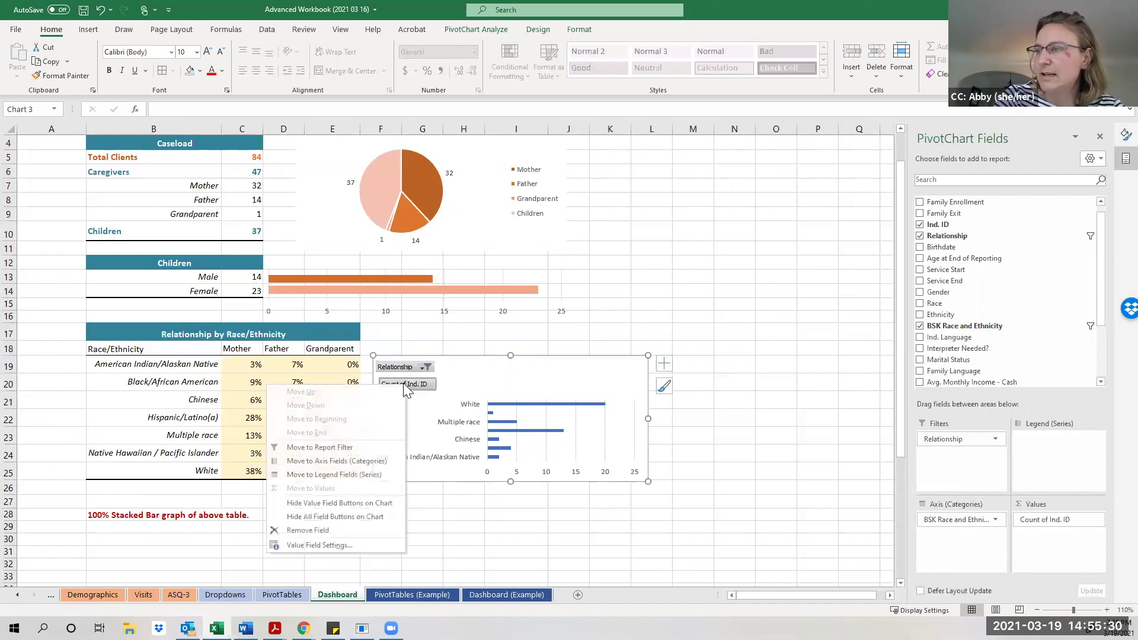
left_click(346, 518)
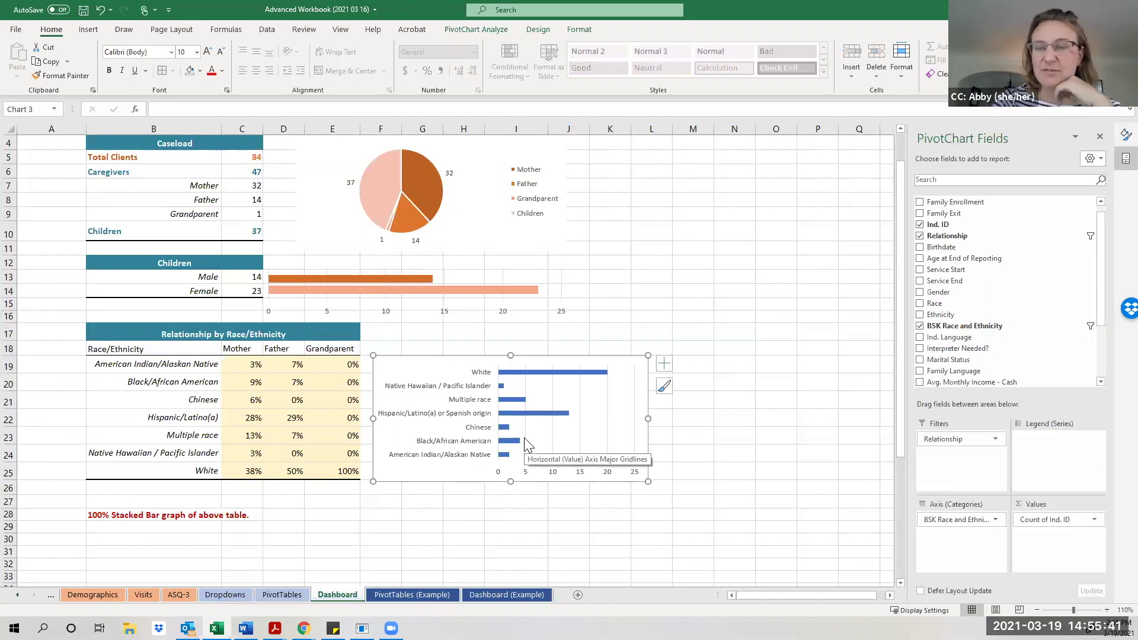
Recolor the race chart's bars with the orange monochromatic color palette.
mouse_move(522, 439)
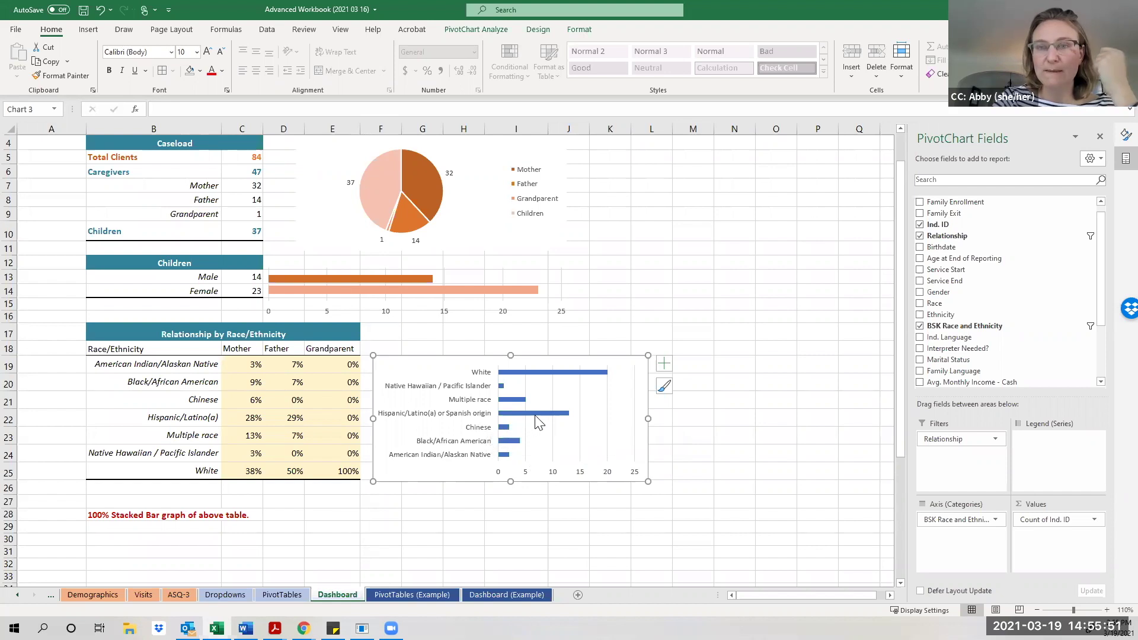
mouse_move(538, 422)
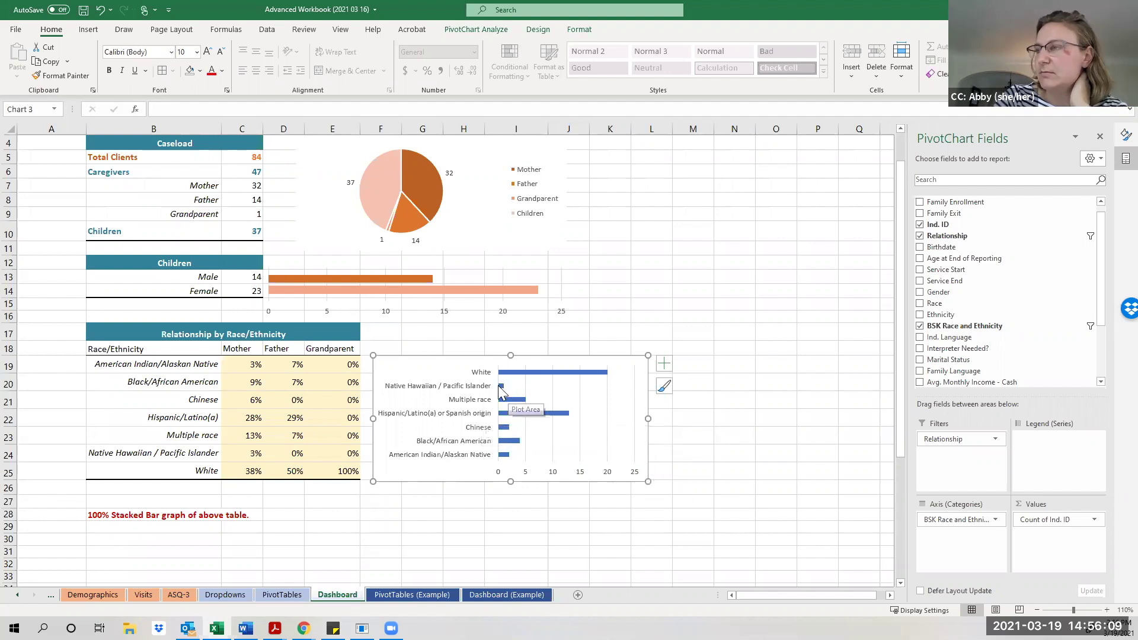
left_click(482, 401)
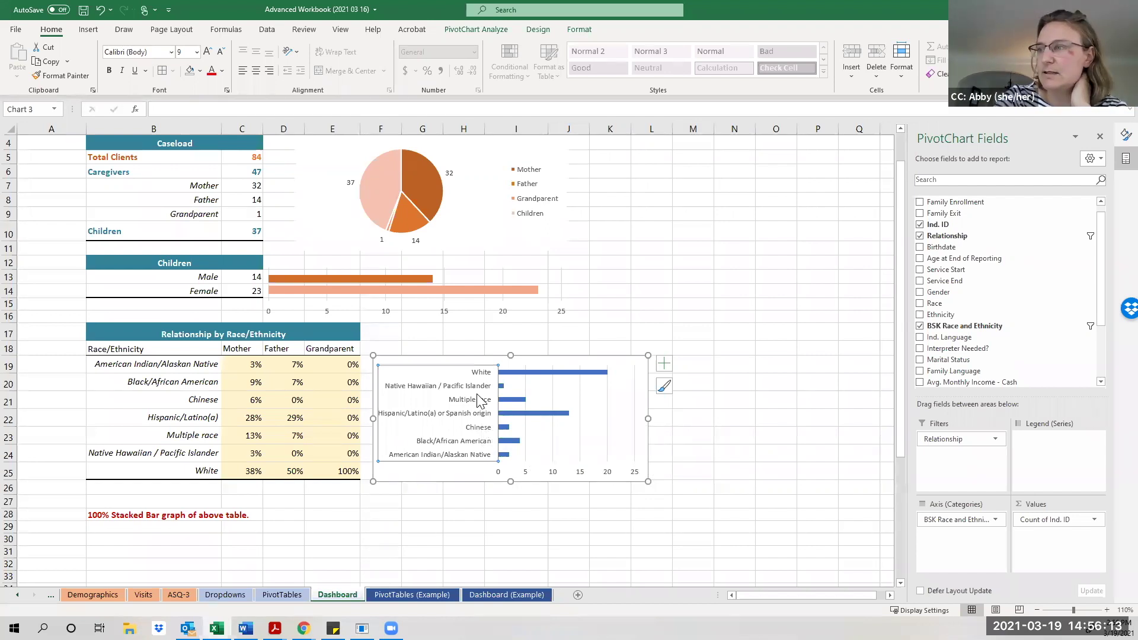
left_click(521, 404)
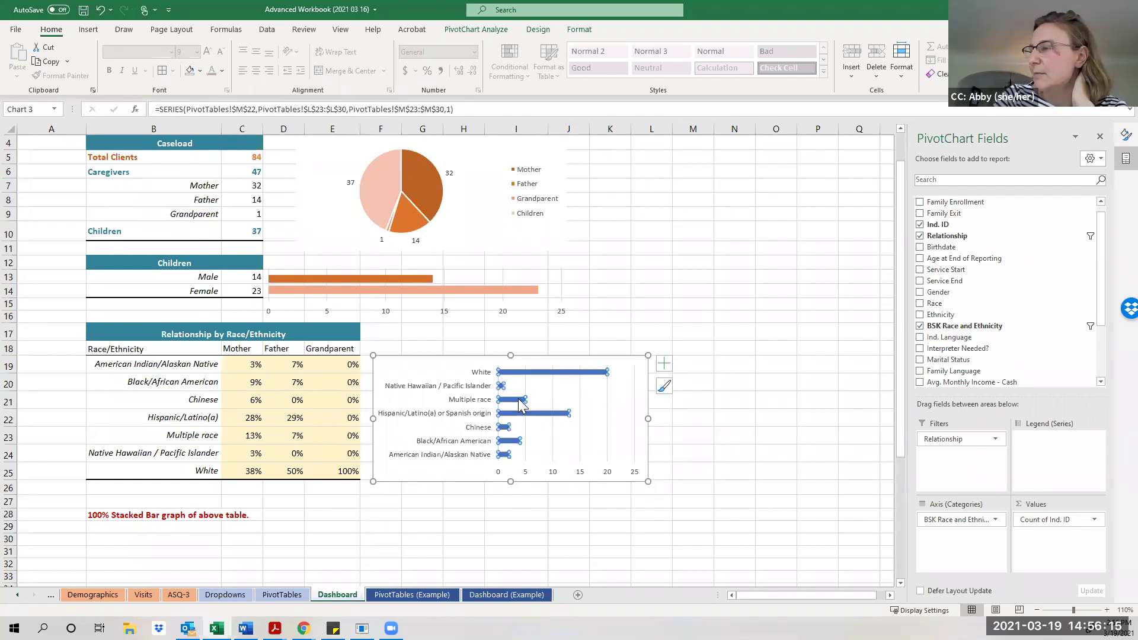
left_click(501, 30)
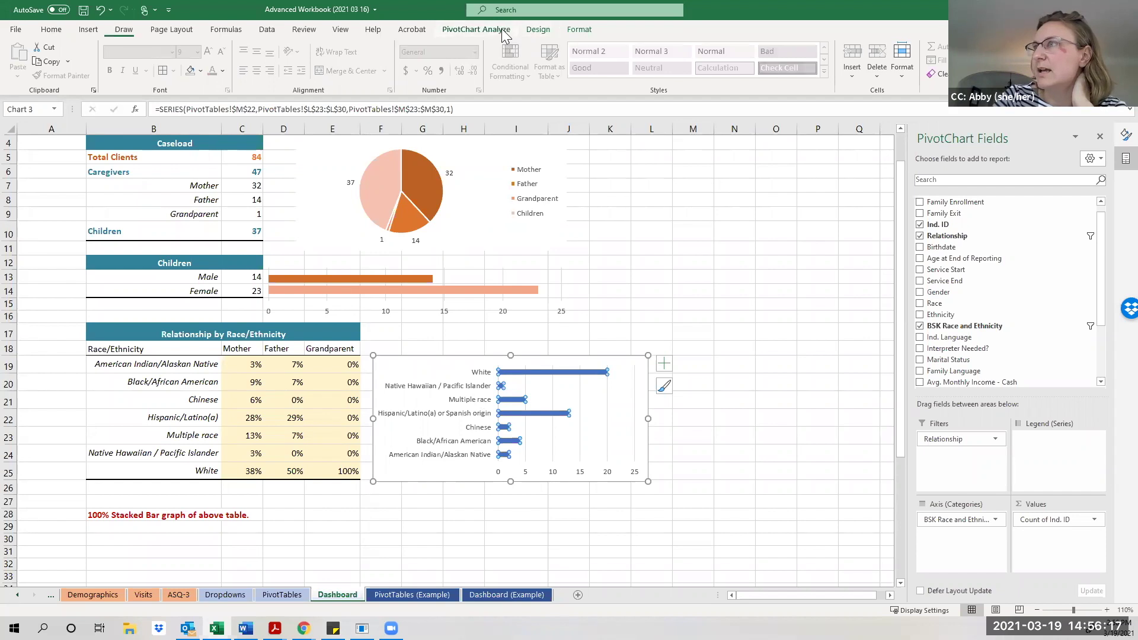
left_click(536, 30)
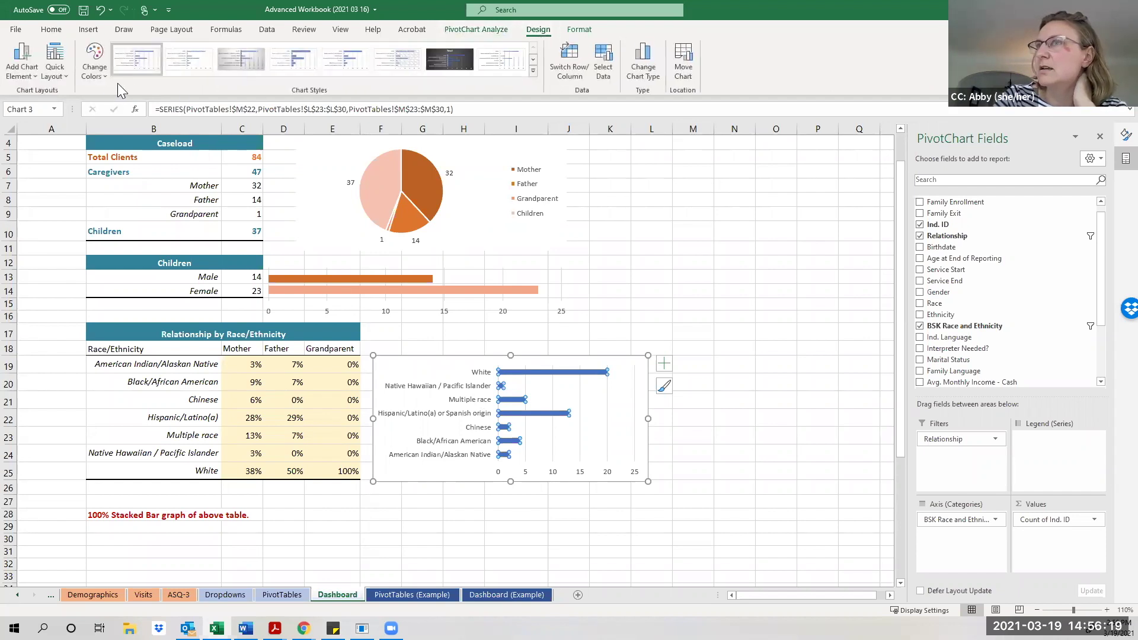
left_click(94, 62)
left_click(170, 218)
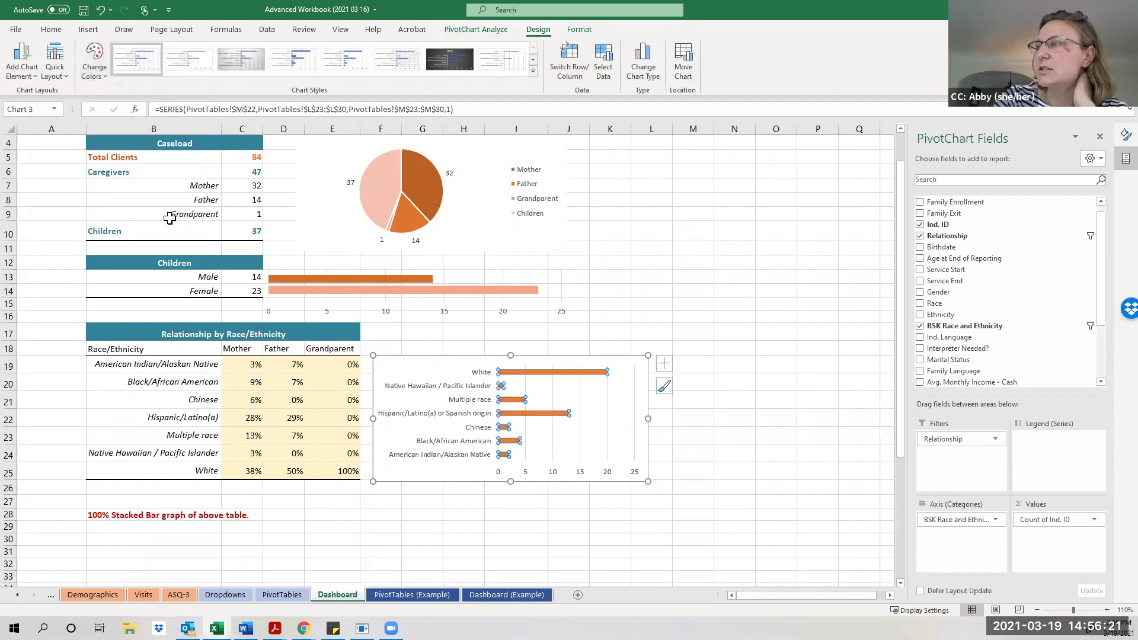
left_click(664, 364)
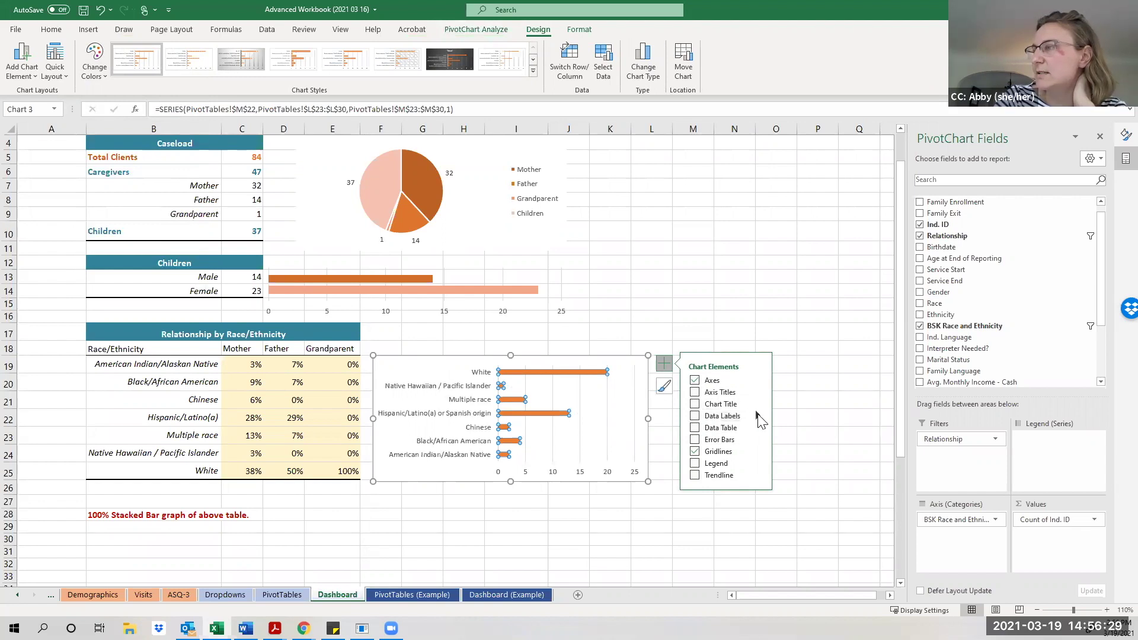
Add data labels at the outer end of each bar and make them bold.
mouse_move(760, 420)
left_click(795, 492)
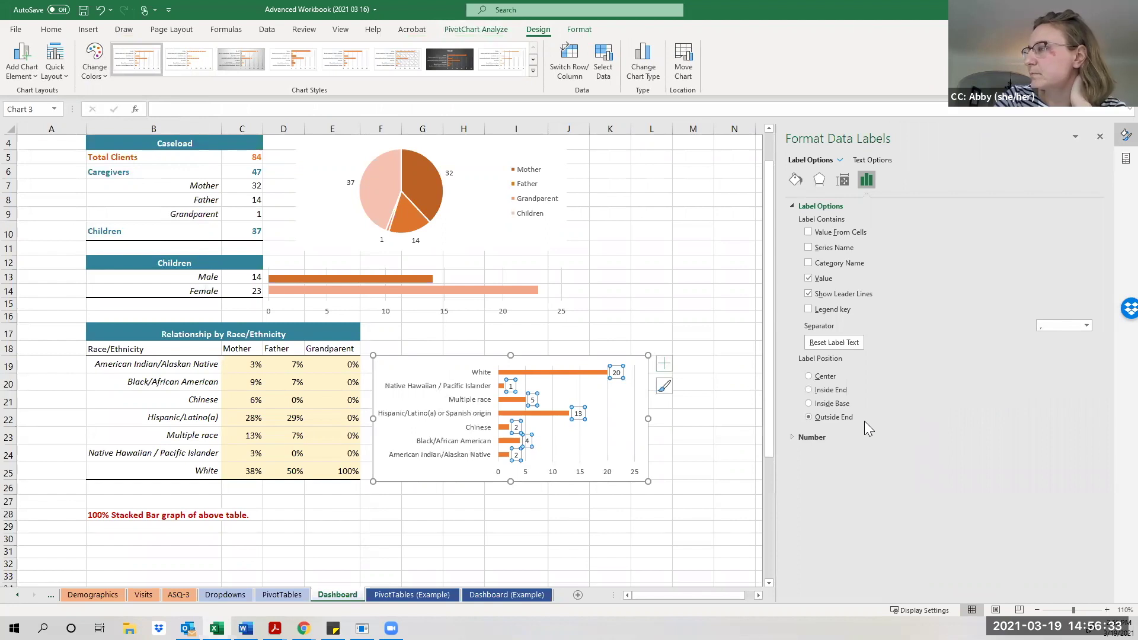
left_click(796, 180)
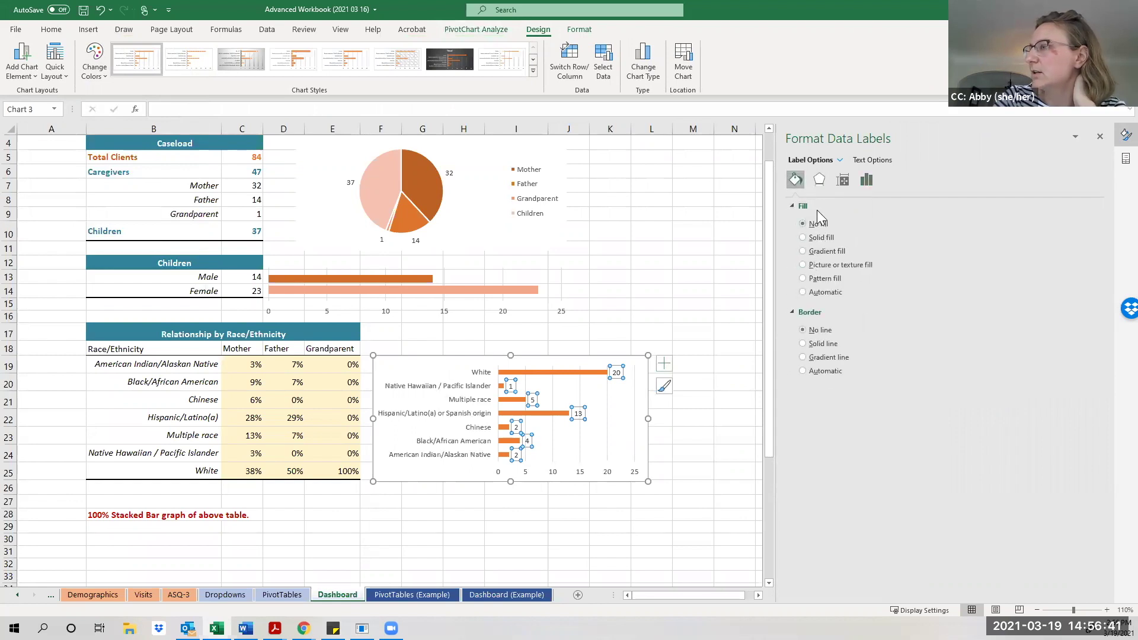
left_click(843, 181)
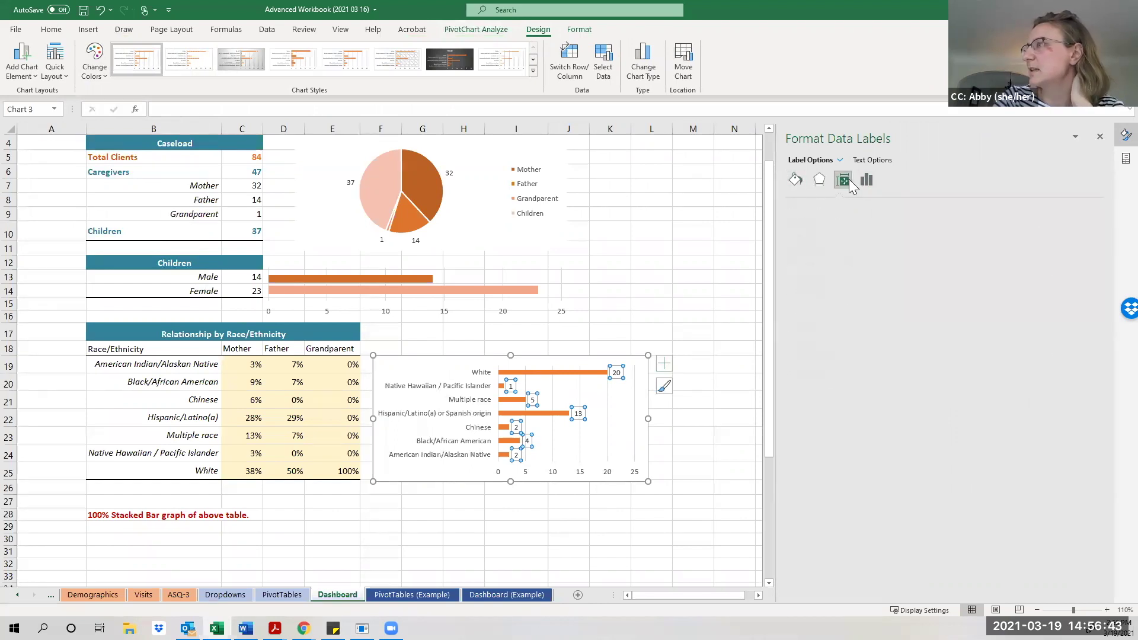
left_click(868, 181)
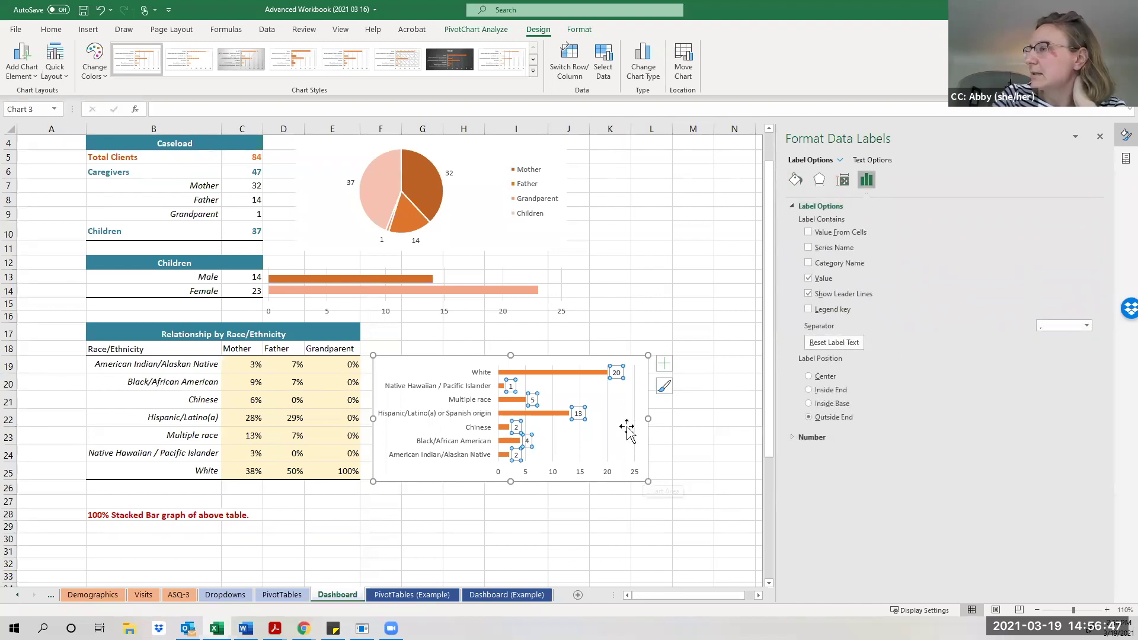
left_click(51, 29)
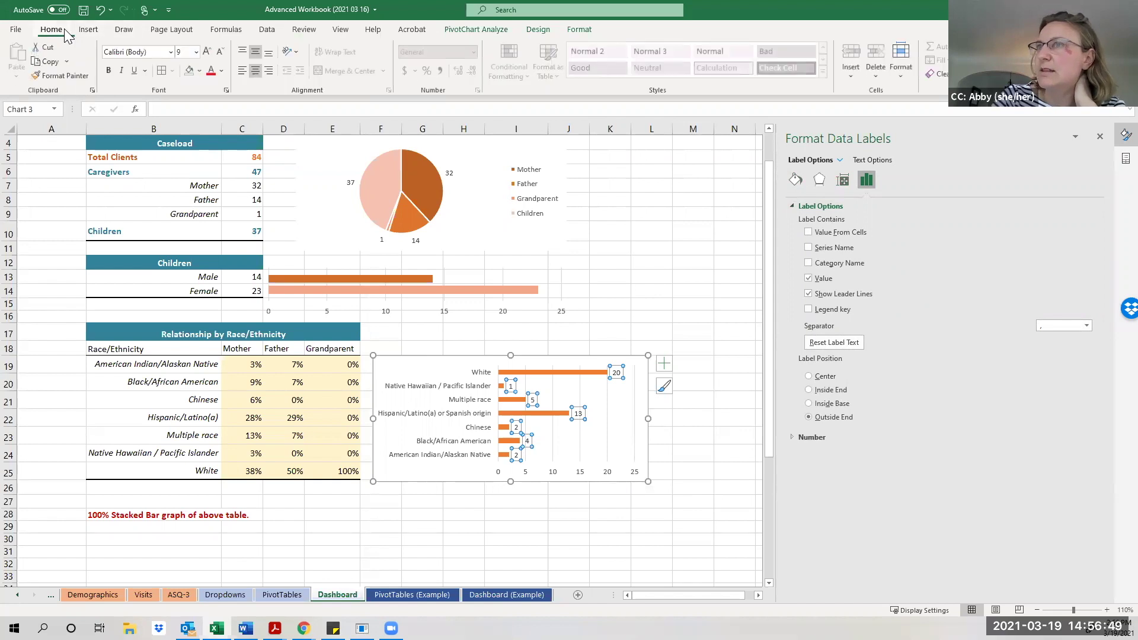
left_click(109, 70)
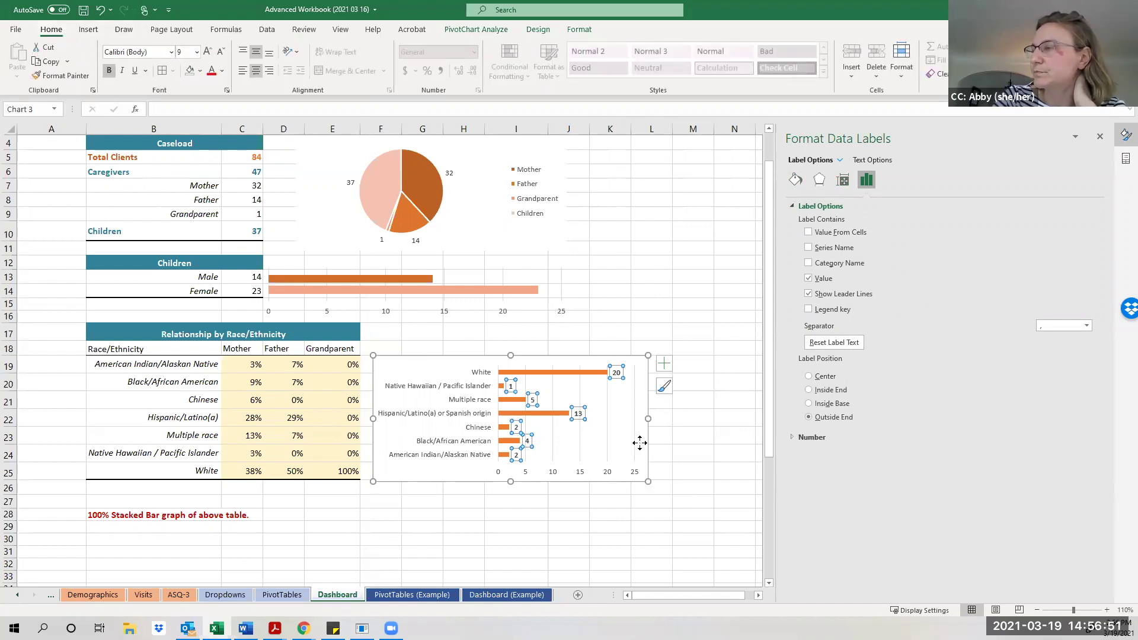
left_click(604, 454)
left_click(527, 373)
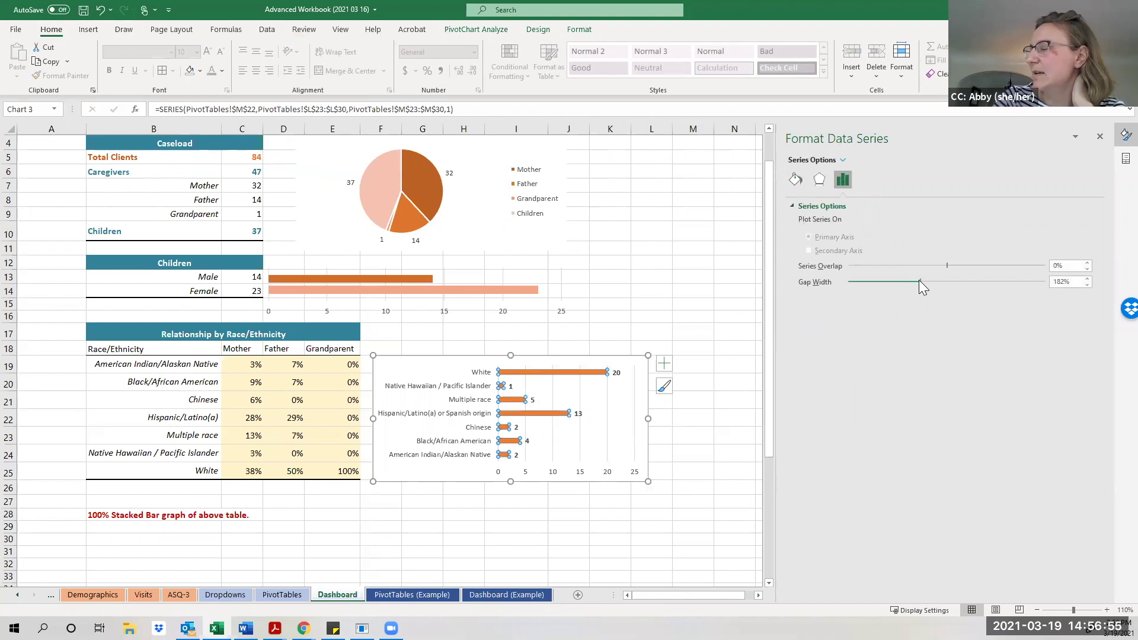
Reduce the bar series gap width to 53% so the bars are thicker.
left_click_drag(920, 281, 871, 280)
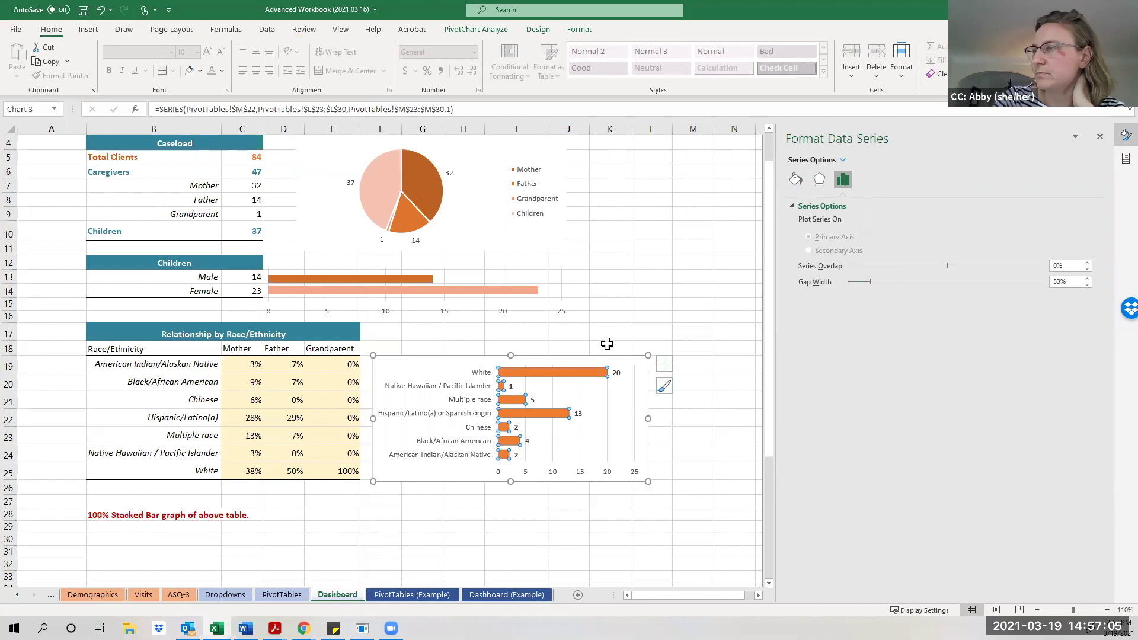
left_click(611, 363)
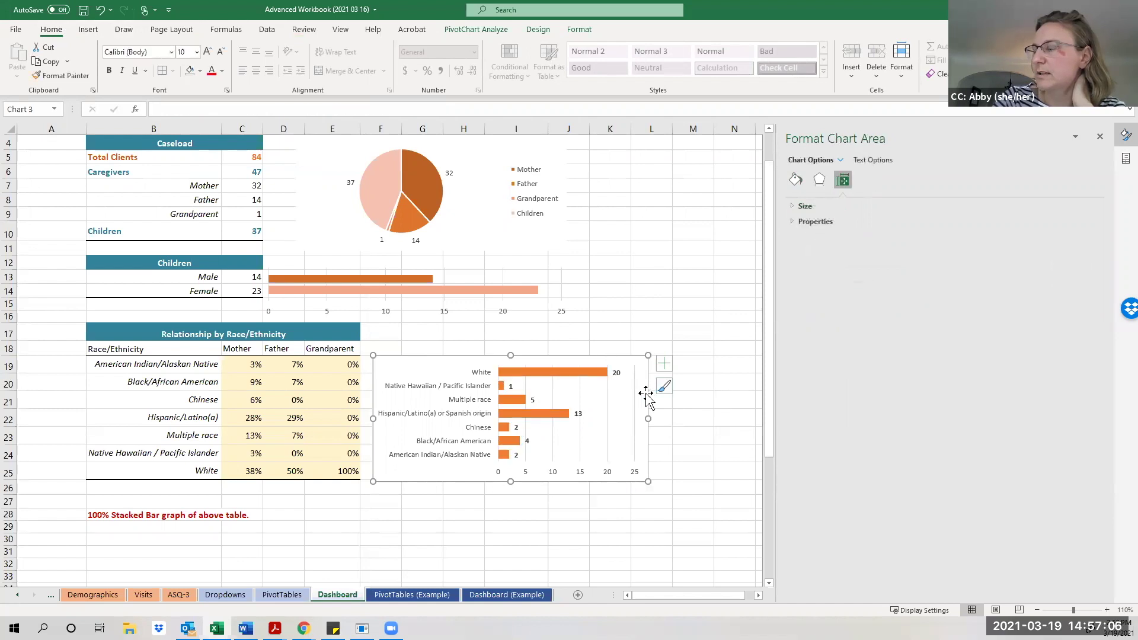
left_click(574, 32)
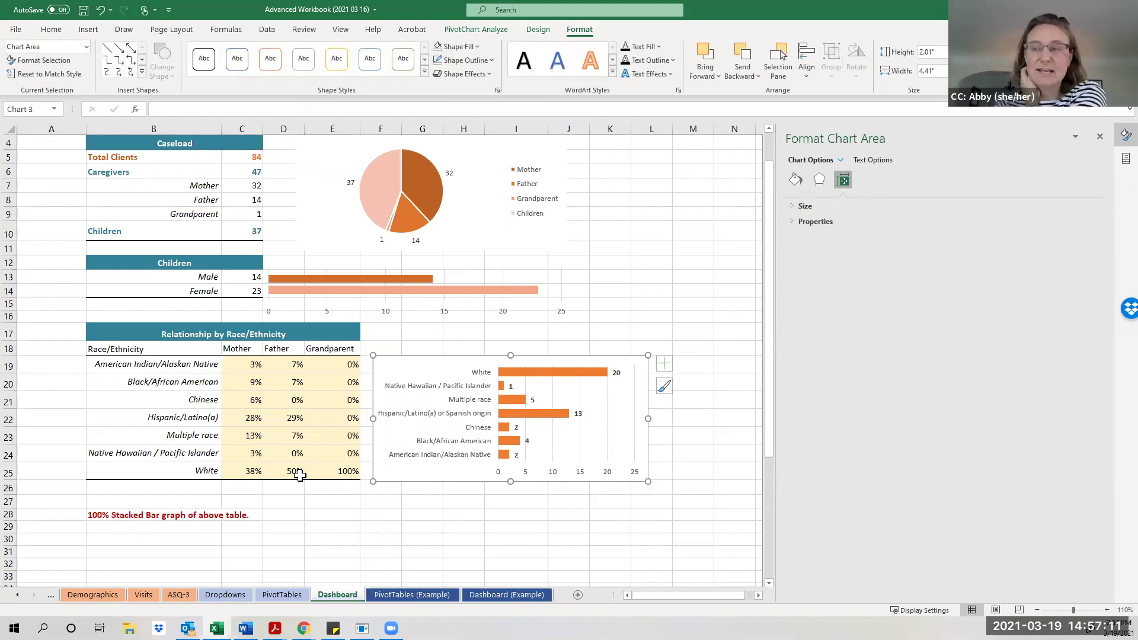
left_click(308, 514)
scroll(468, 526, "down", 3)
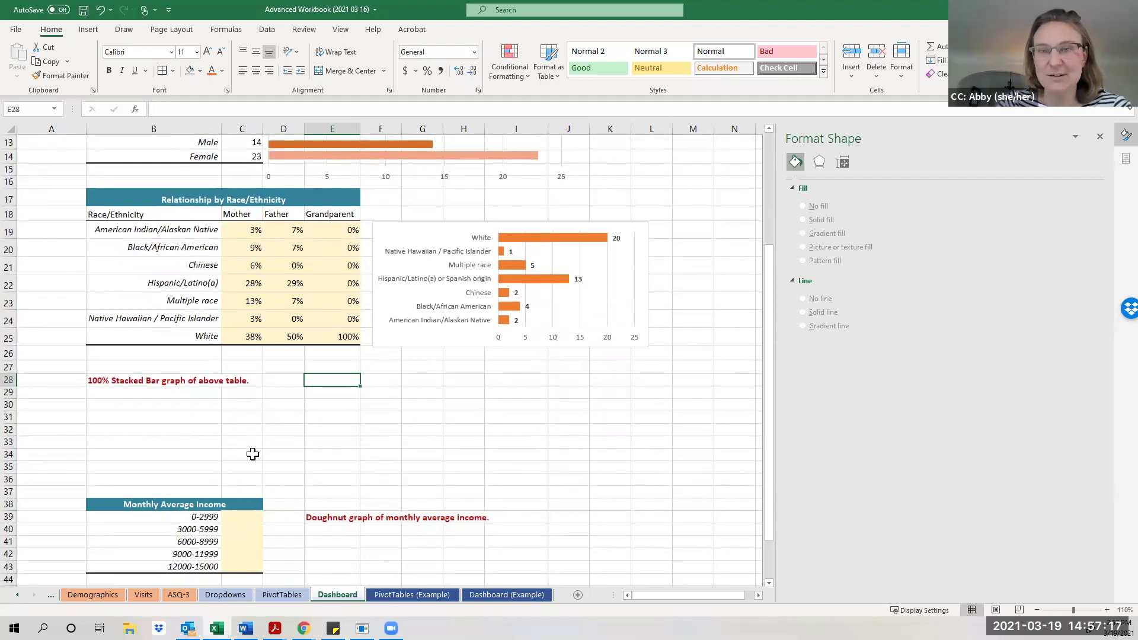
scroll(235, 427, "down", 1)
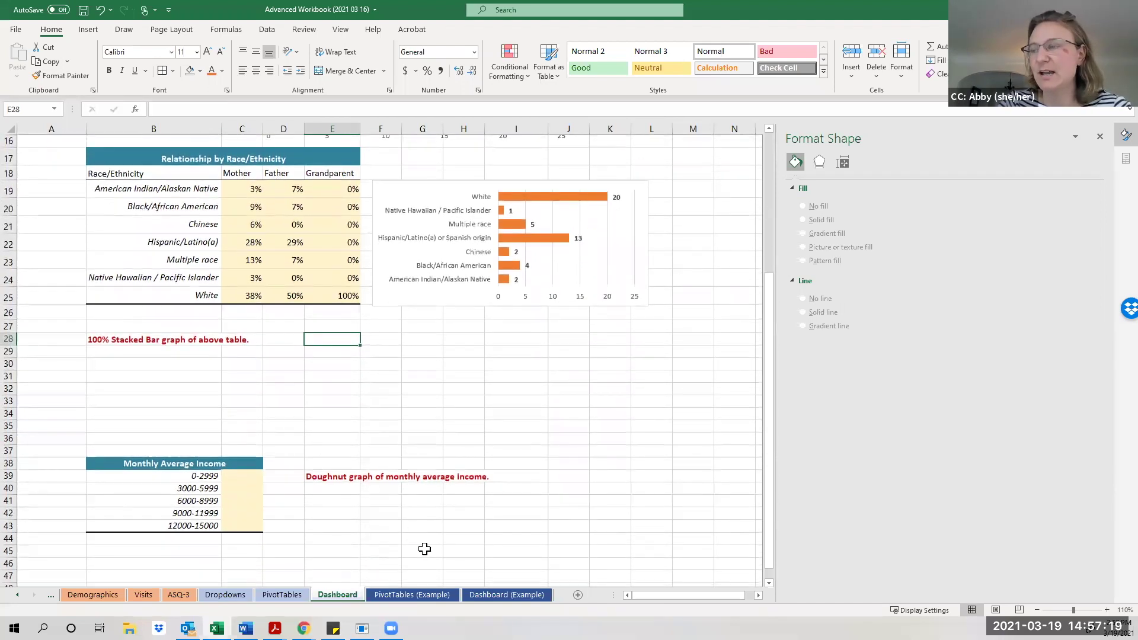
Inspect the Dashboard (Example) sheet's 100% stacked race bar chart and income doughnut chart.
left_click(486, 594)
scroll(386, 456, "down", 2)
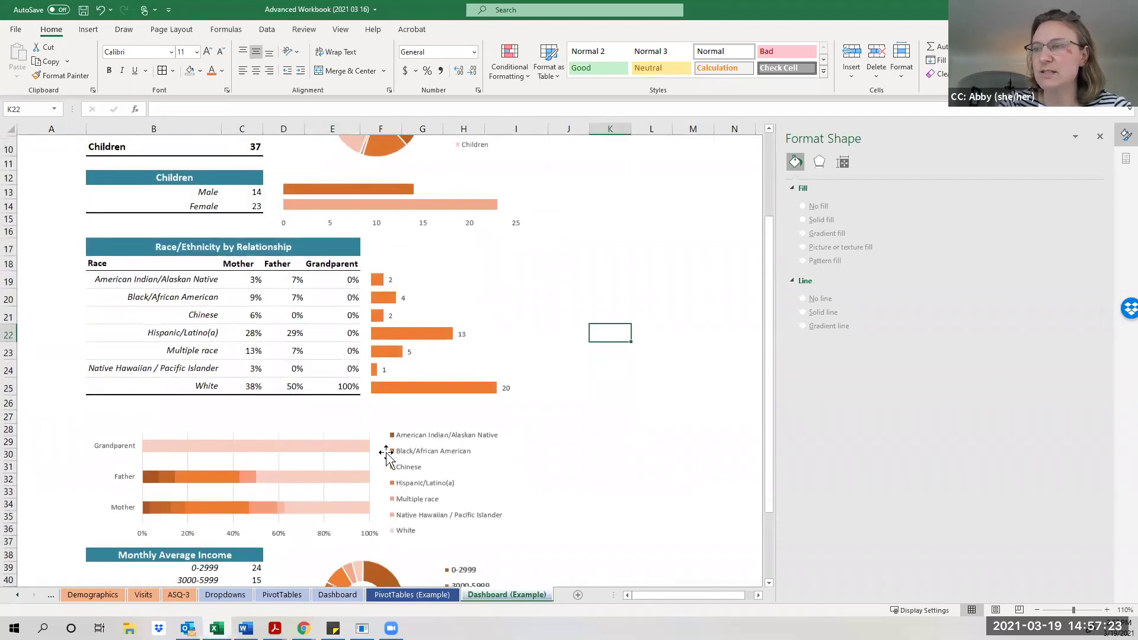
scroll(438, 456, "down", 2)
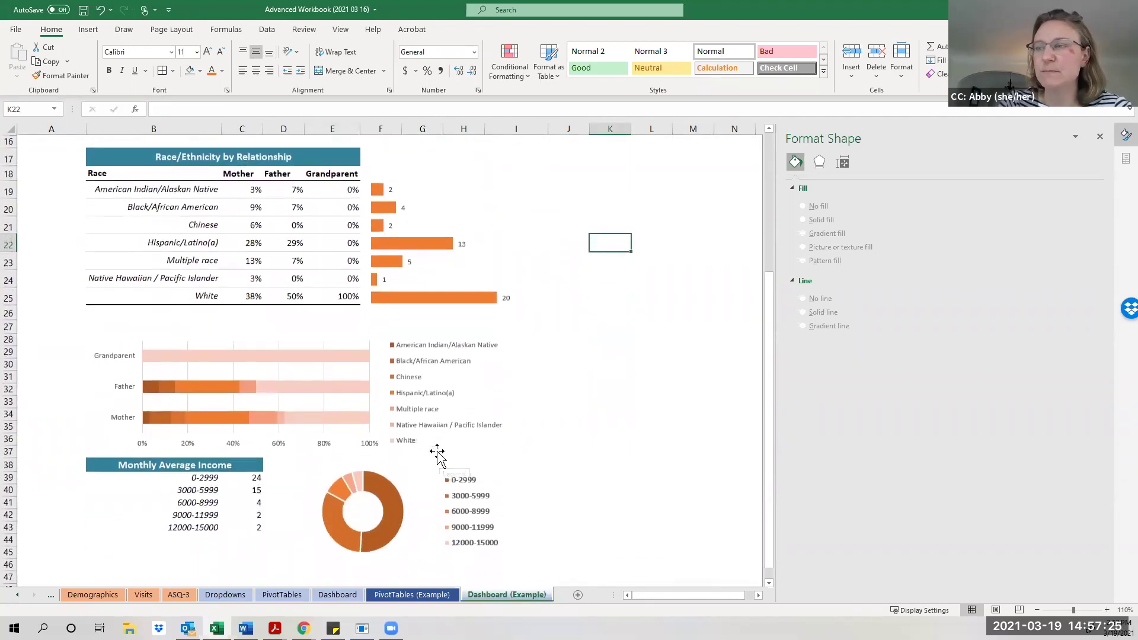
scroll(356, 445, "up", 1)
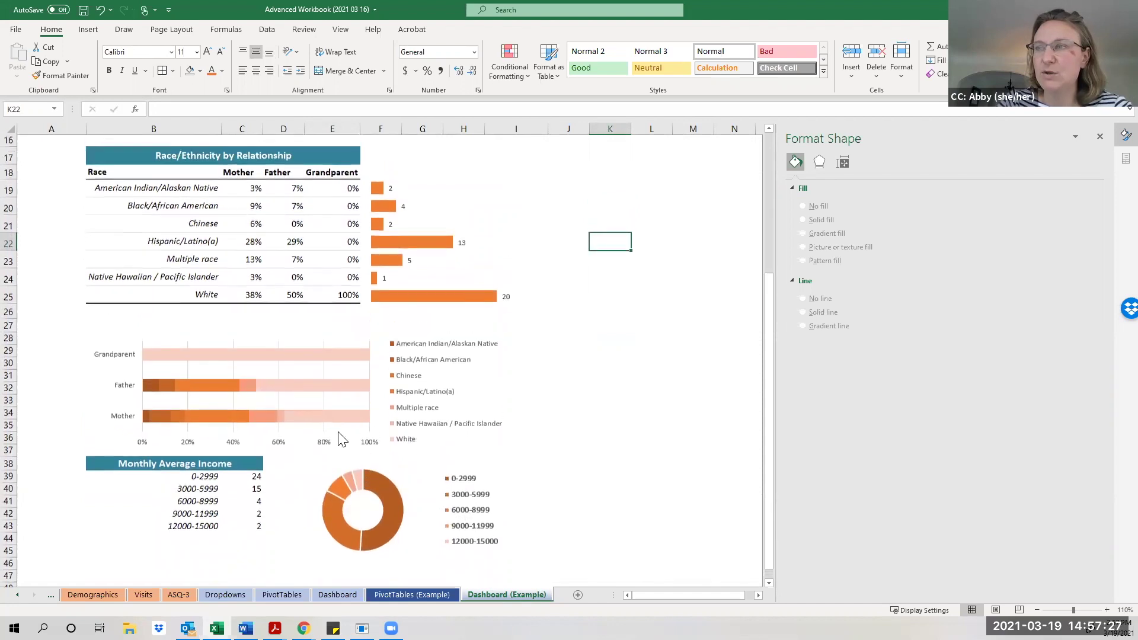
left_click(246, 341)
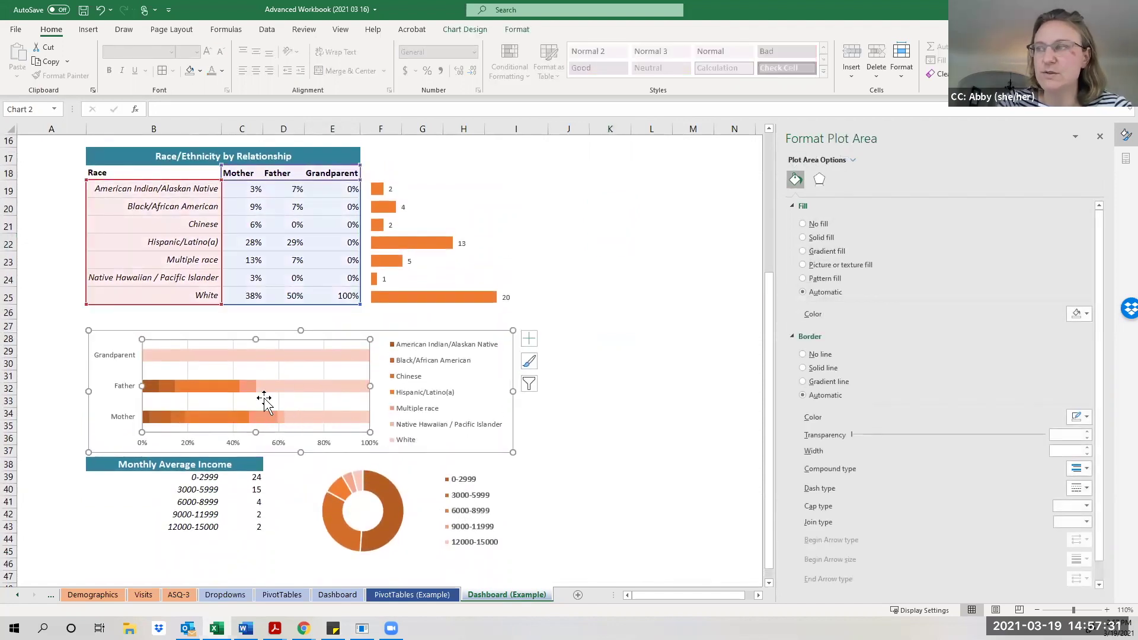
right_click(294, 389)
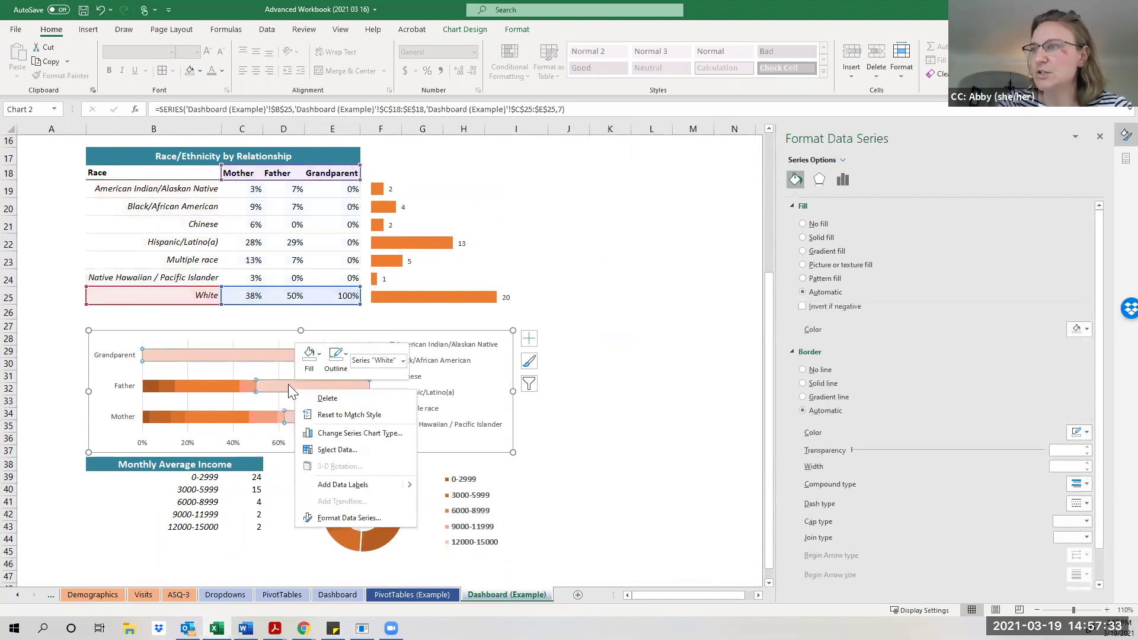
key("Escape")
left_click(375, 418)
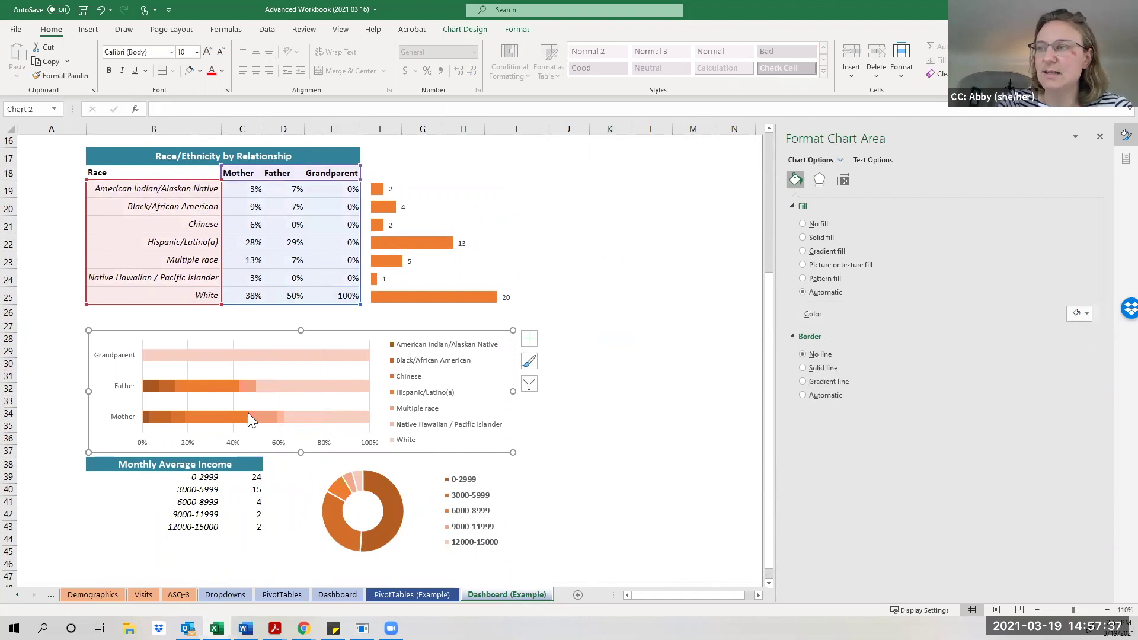
mouse_move(248, 414)
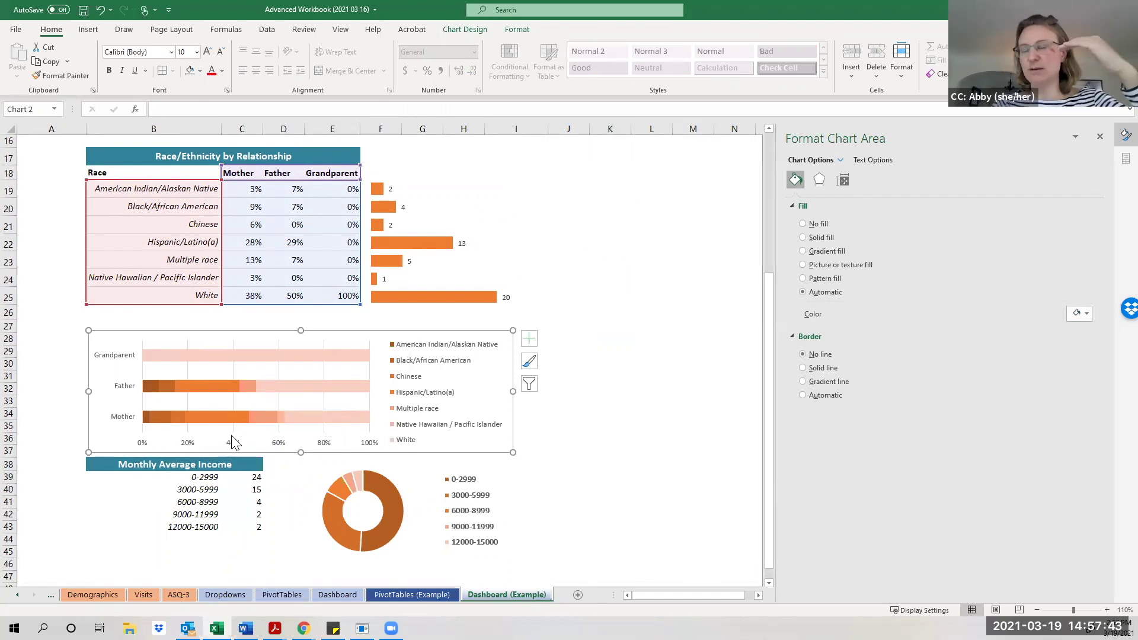
mouse_move(357, 420)
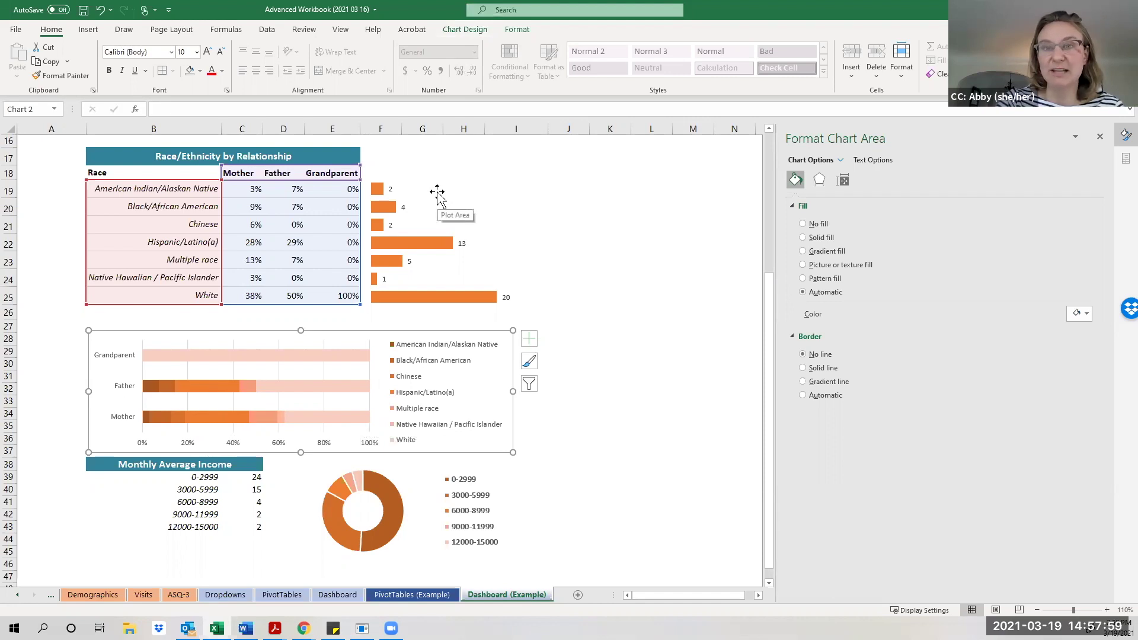
left_click(394, 466)
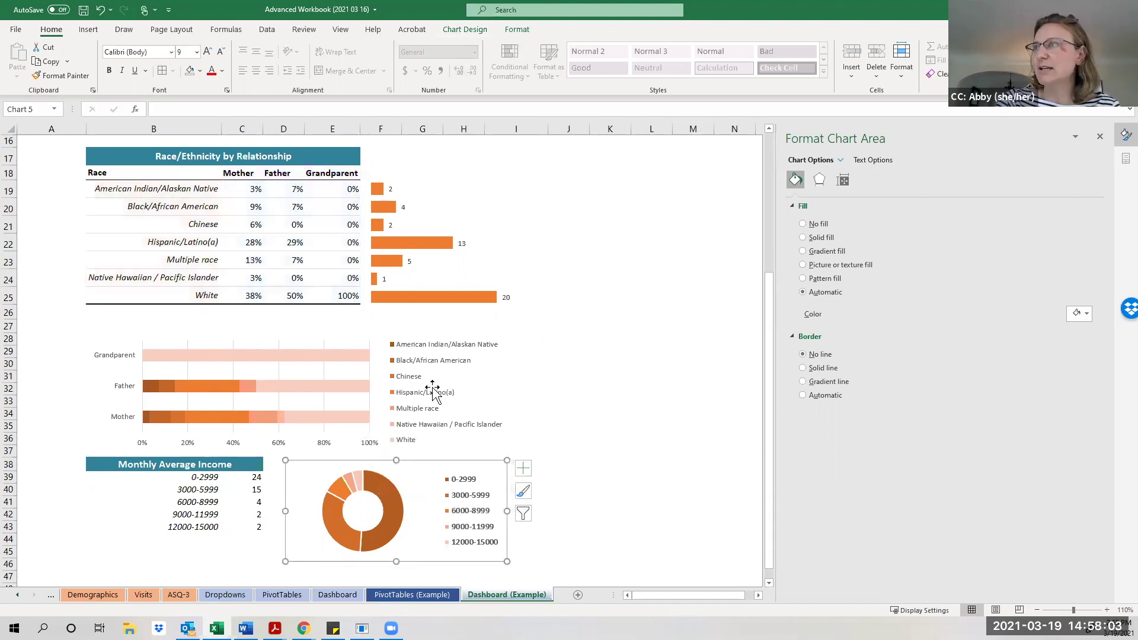
Check the doughnut chart's type without changing it, then close the Format Chart Area pane.
left_click(467, 30)
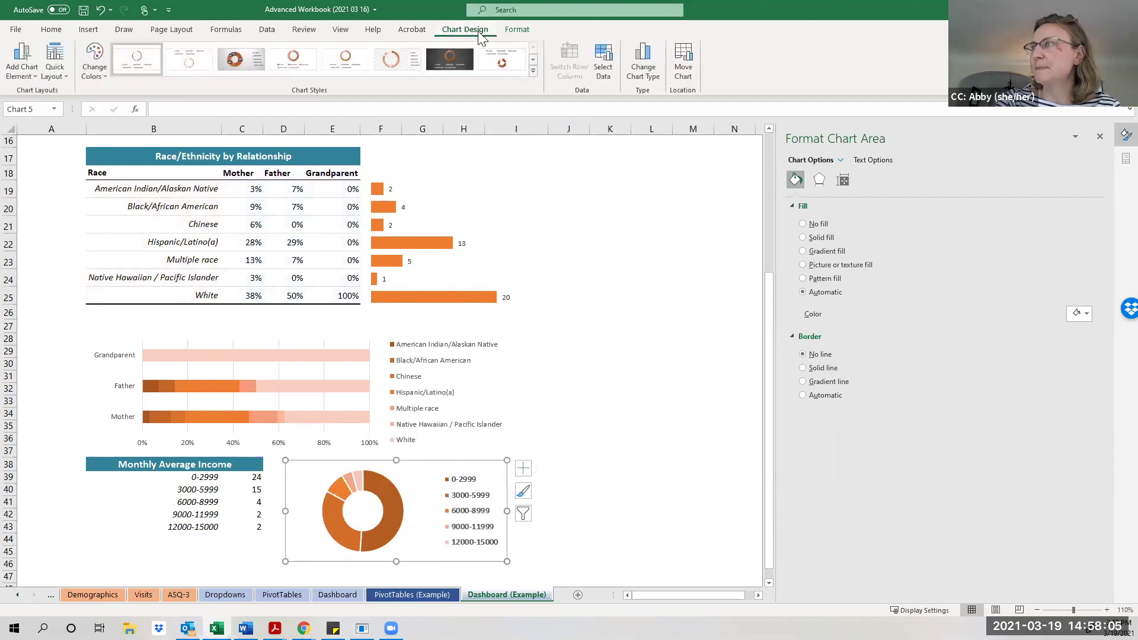
left_click(639, 72)
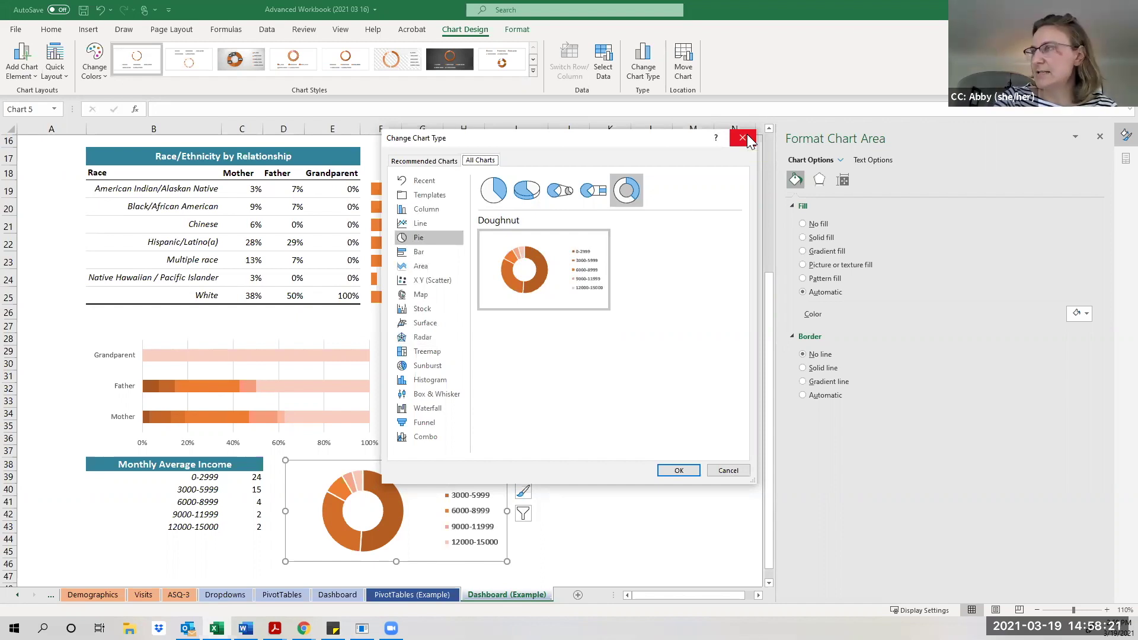
left_click(746, 139)
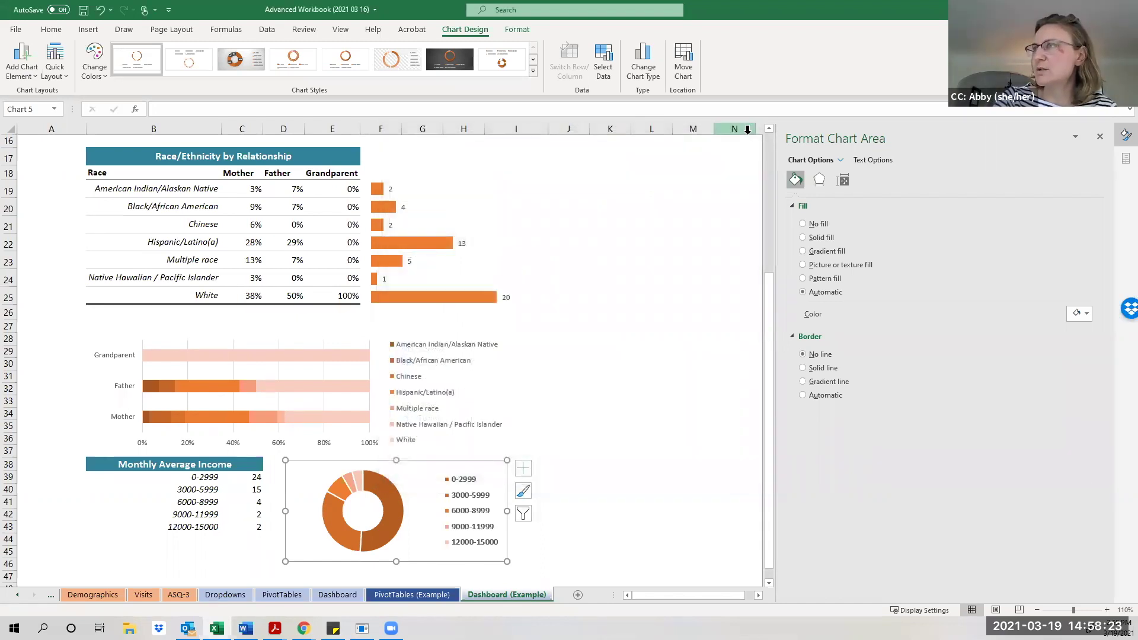
left_click(516, 28)
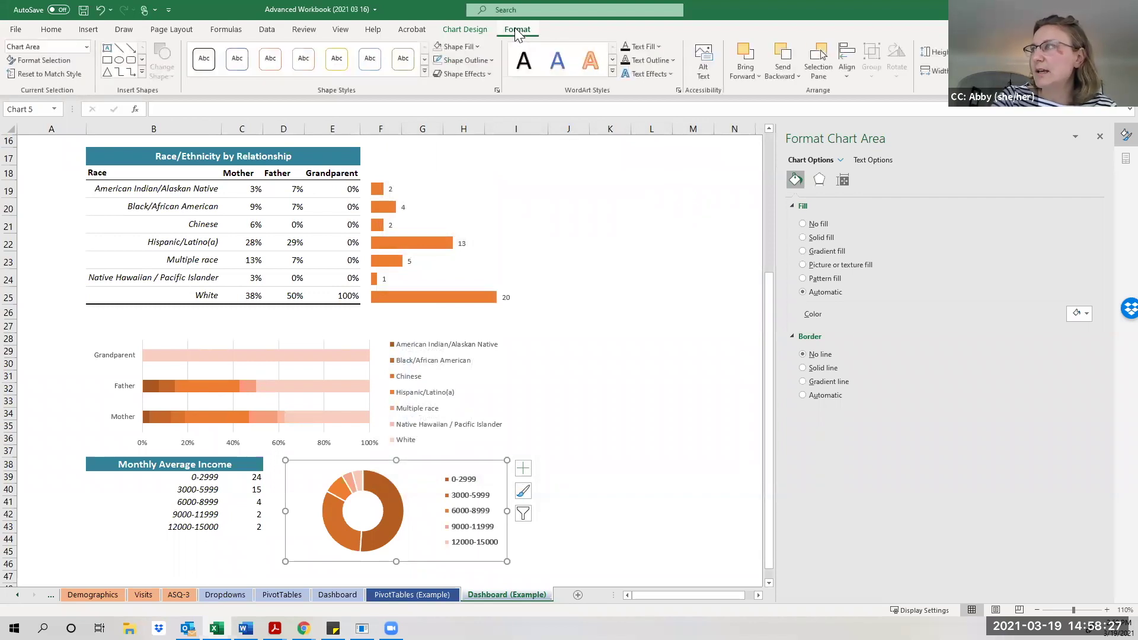
left_click(1100, 137)
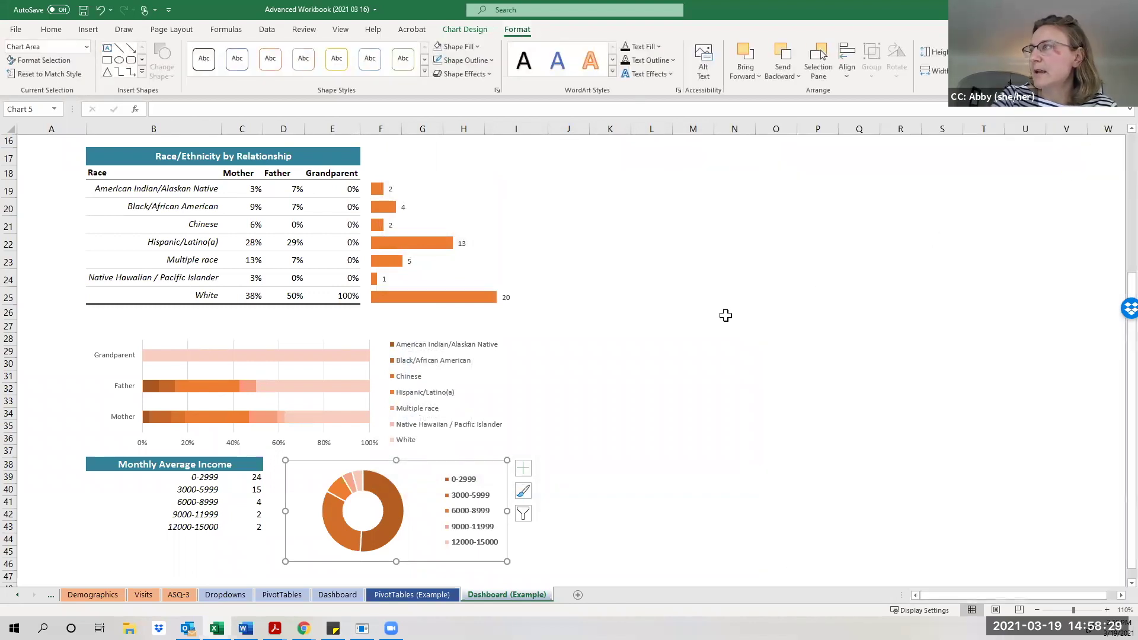